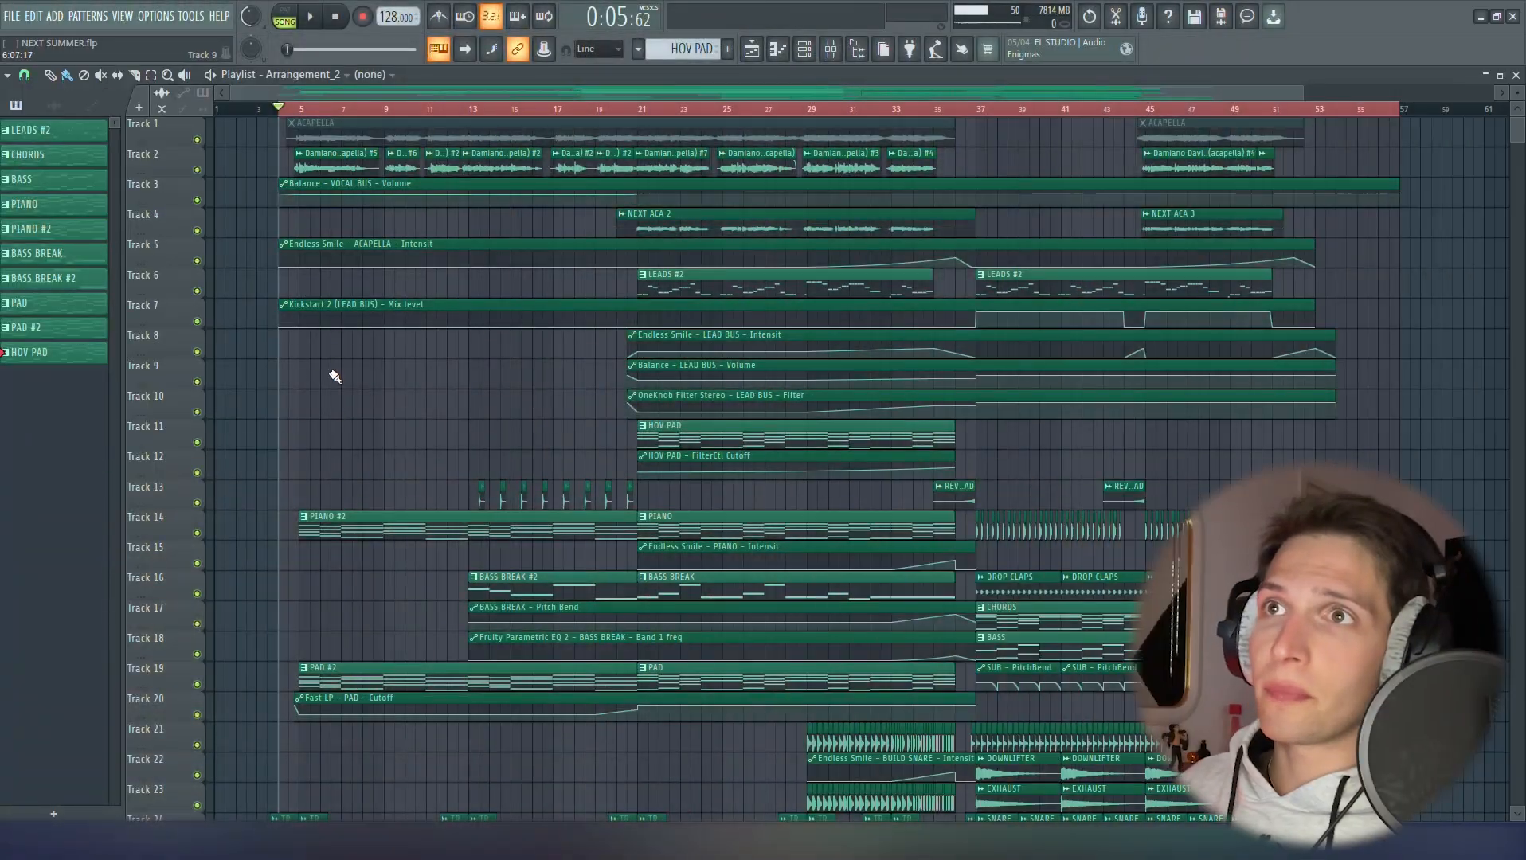
Solo the acapella clips on track 2, enable the VOCAL BUS volume automation and NEXT ACA tracks below, and start playback
{"action": "scroll", "coordinate": [345, 386], "scroll_direction": "down", "scroll_amount": 1}
{"action": "right_click", "coordinate": [197, 170]}
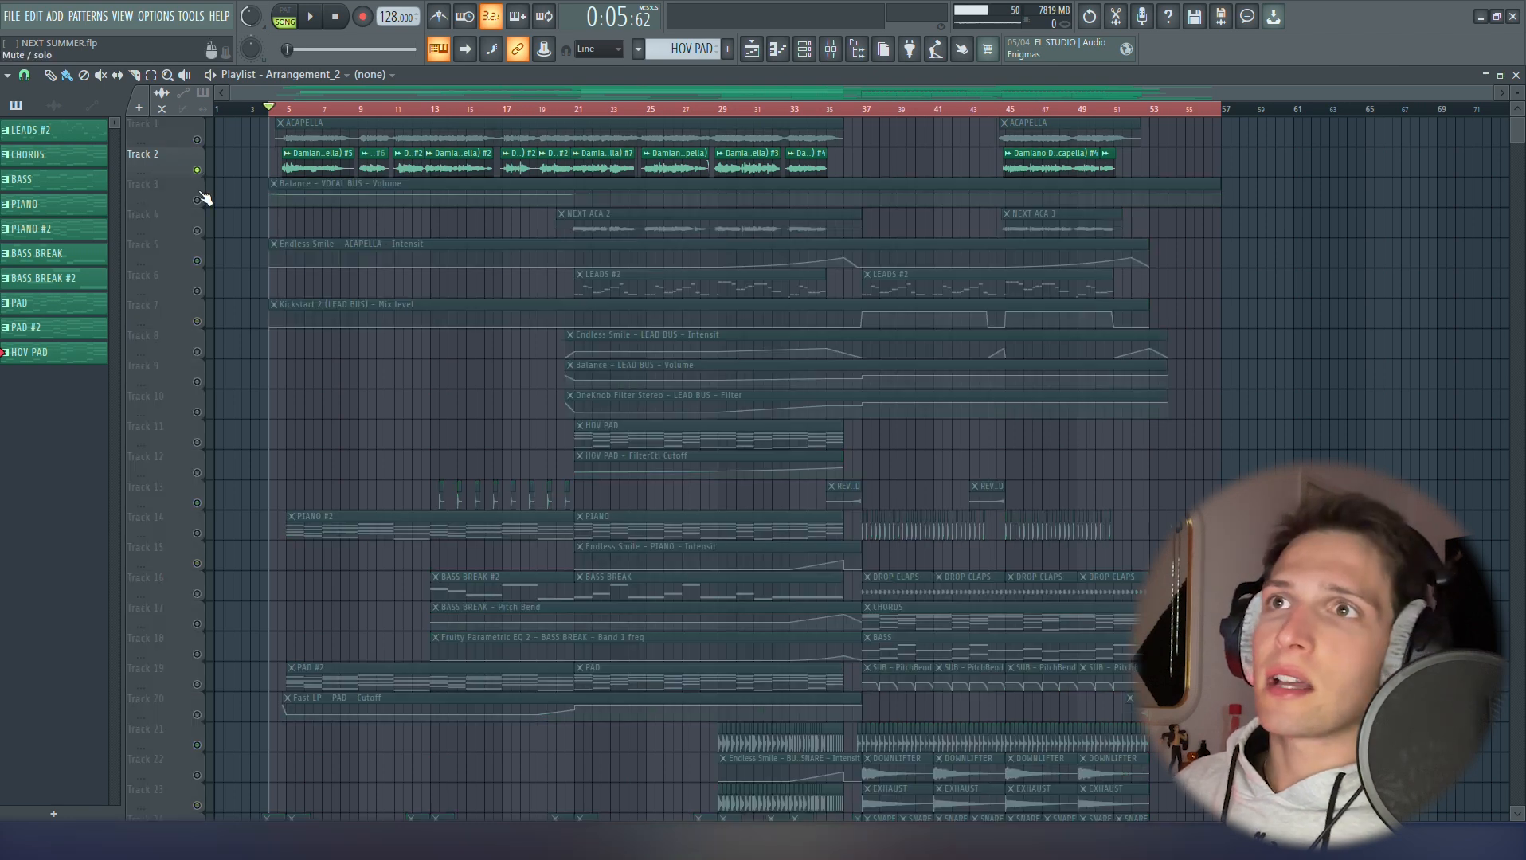
{"action": "left_click", "coordinate": [197, 200]}
{"action": "left_click", "coordinate": [197, 230]}
{"action": "scroll", "coordinate": [289, 246], "scroll_direction": "up", "scroll_amount": 2}
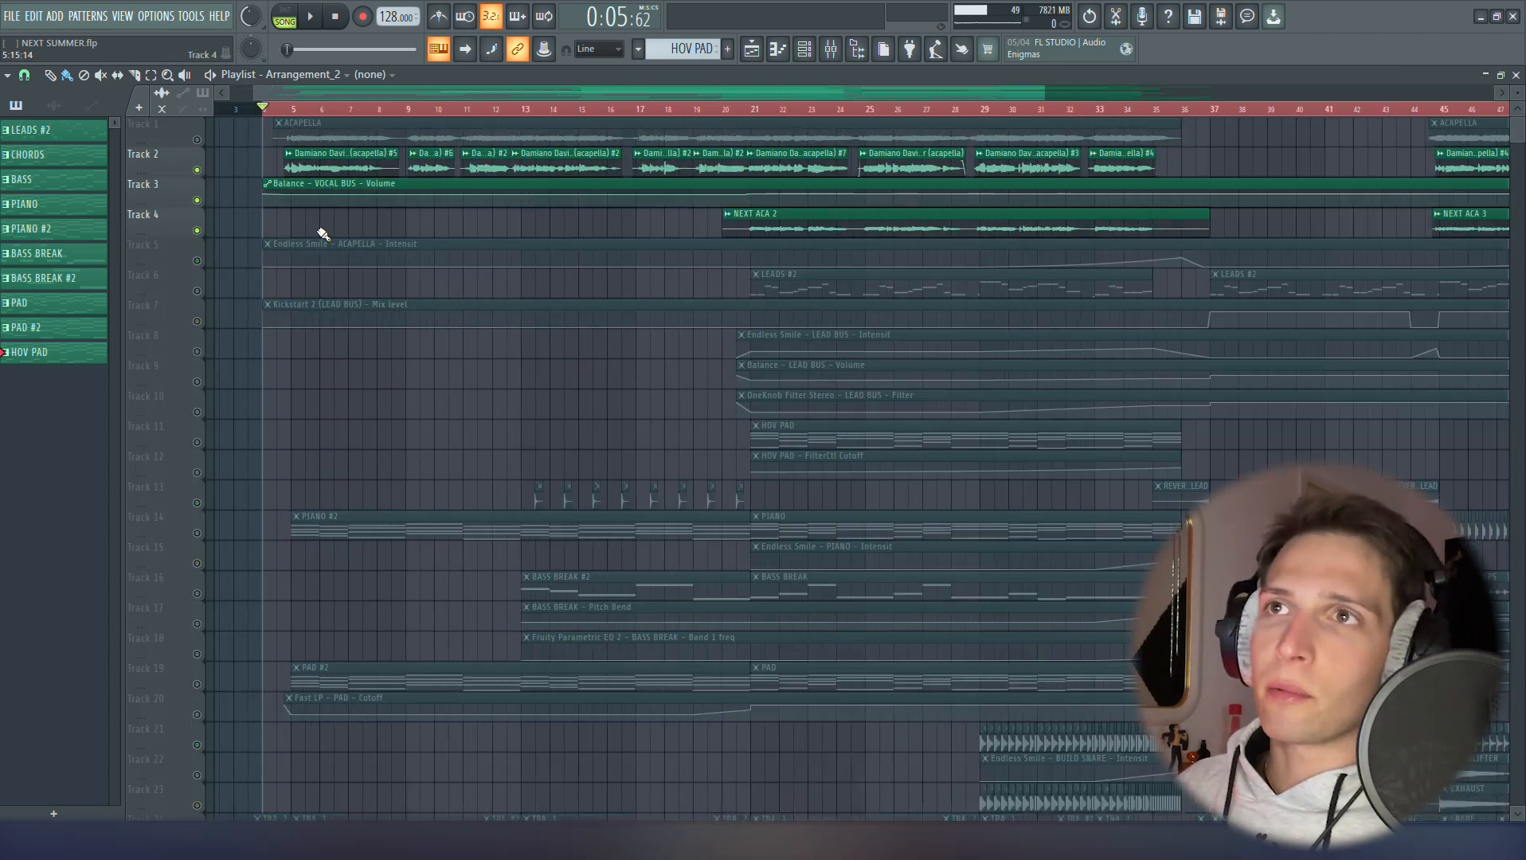
{"action": "scroll", "coordinate": [271, 226], "scroll_direction": "up", "scroll_amount": 3}
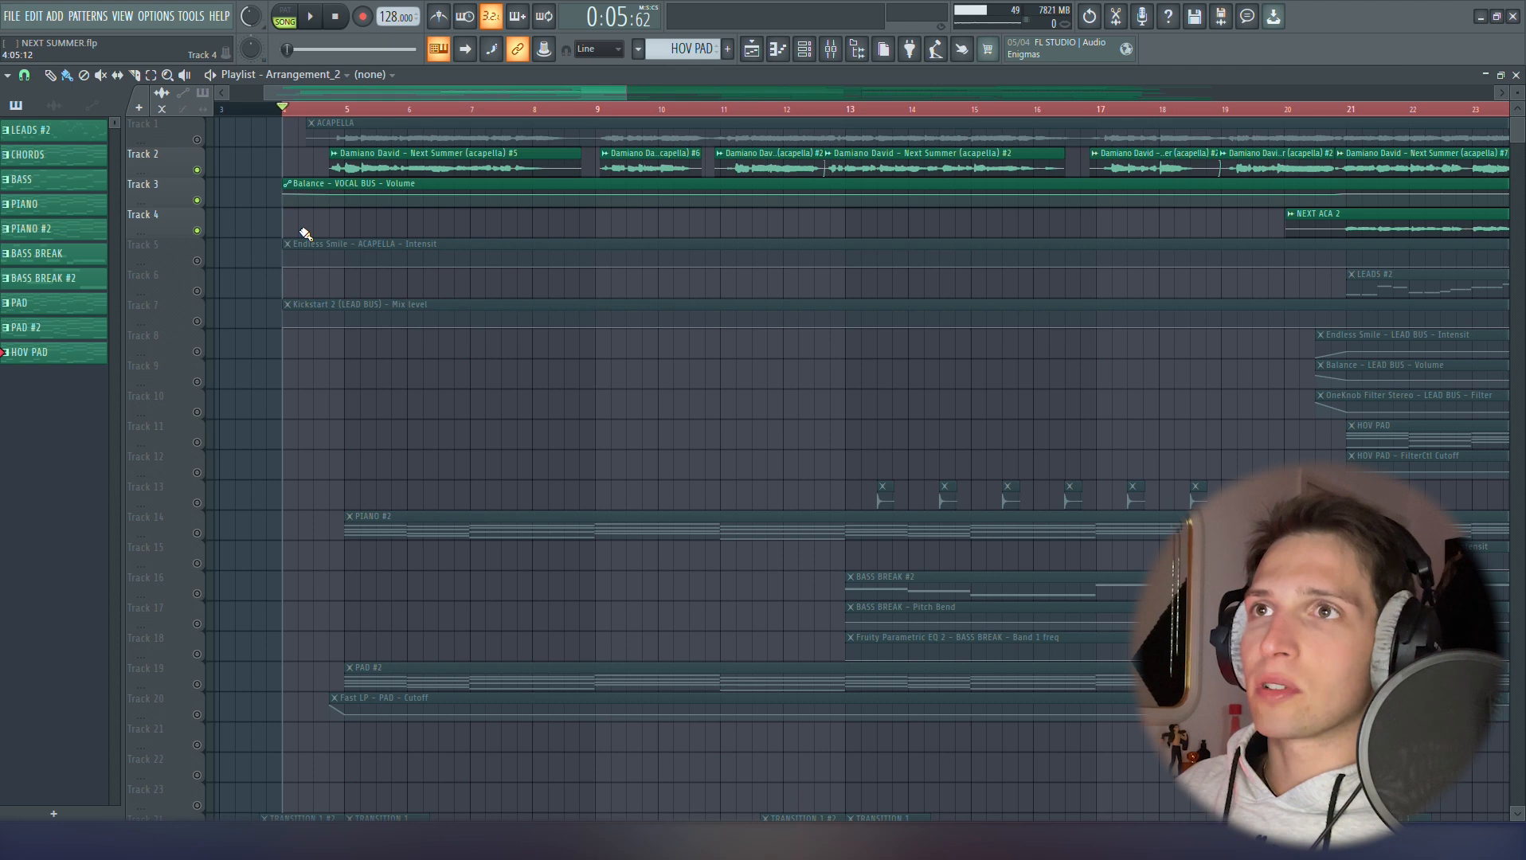
{"action": "scroll", "coordinate": [311, 233], "scroll_direction": "down", "scroll_amount": 1}
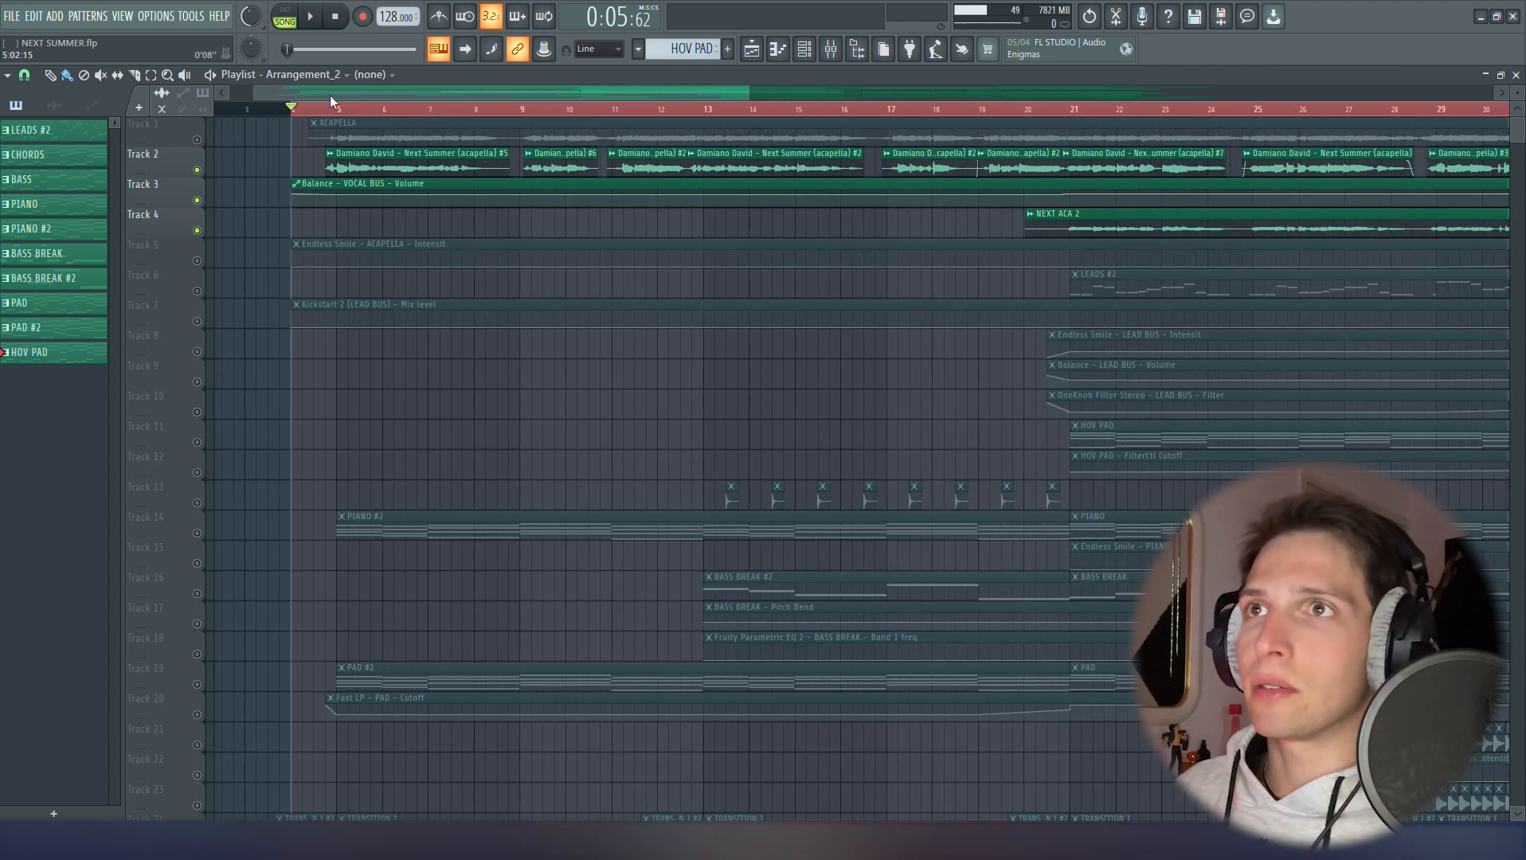
{"action": "key", "text": "space"}
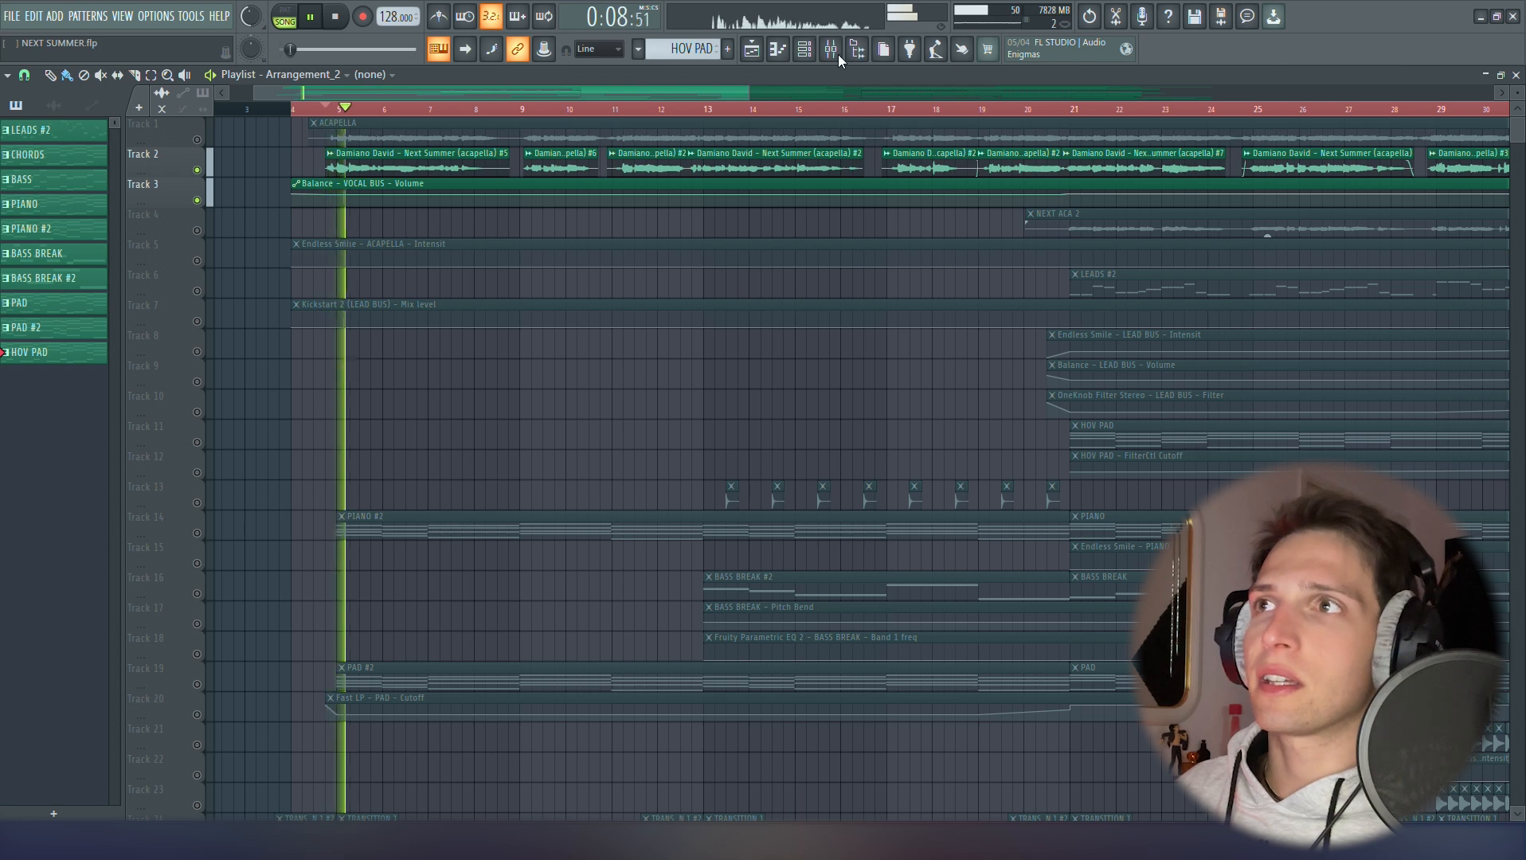
Show the mixer and select the VOCAL BUS insert to view its effect chain
{"action": "left_click", "coordinate": [839, 57]}
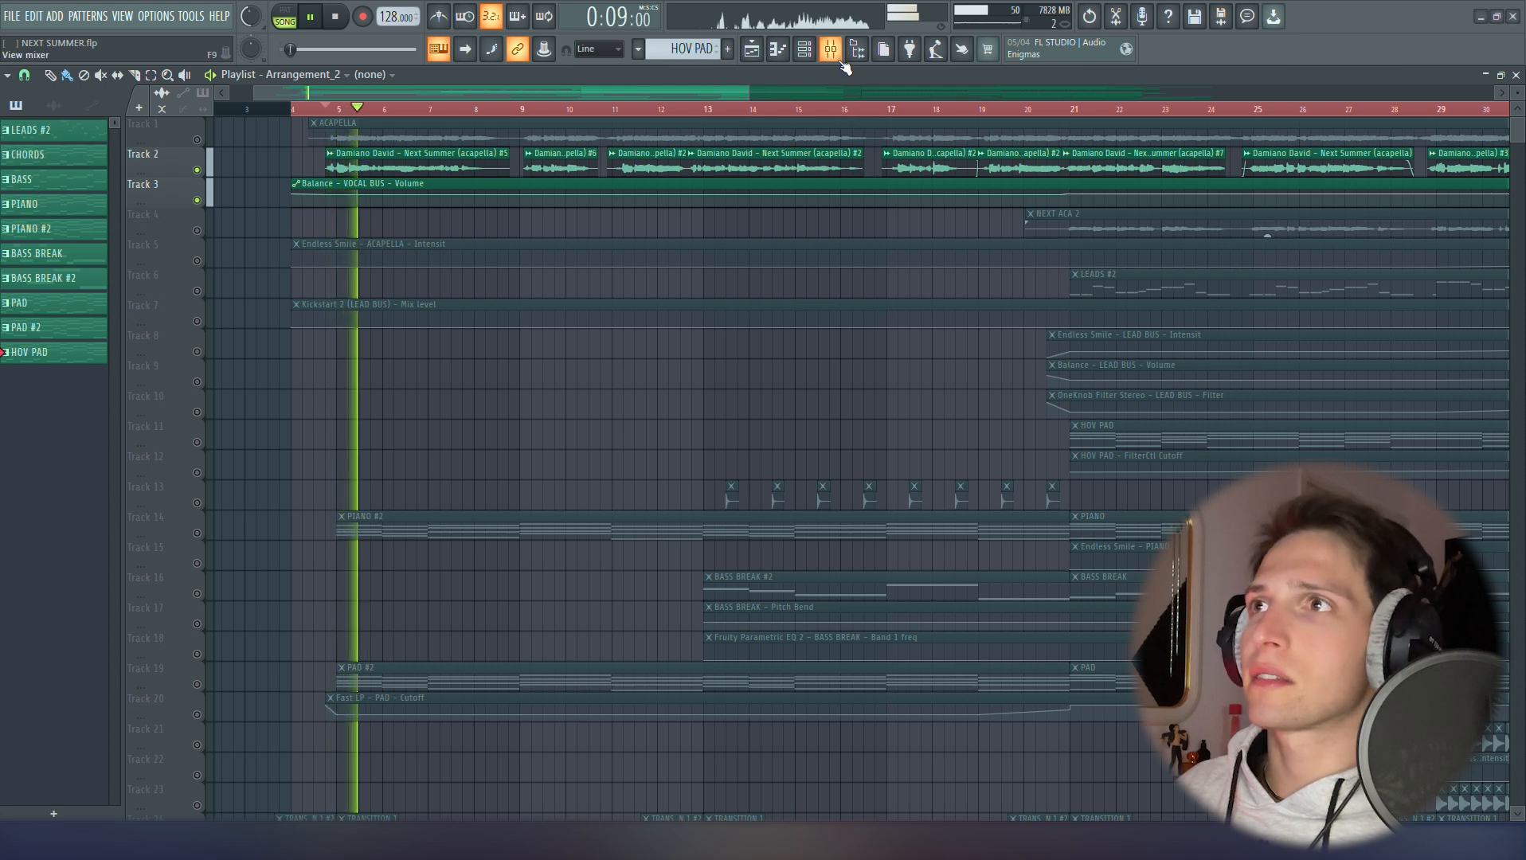
{"action": "left_click", "coordinate": [841, 61]}
{"action": "left_click", "coordinate": [360, 205]}
{"action": "left_click", "coordinate": [349, 208]}
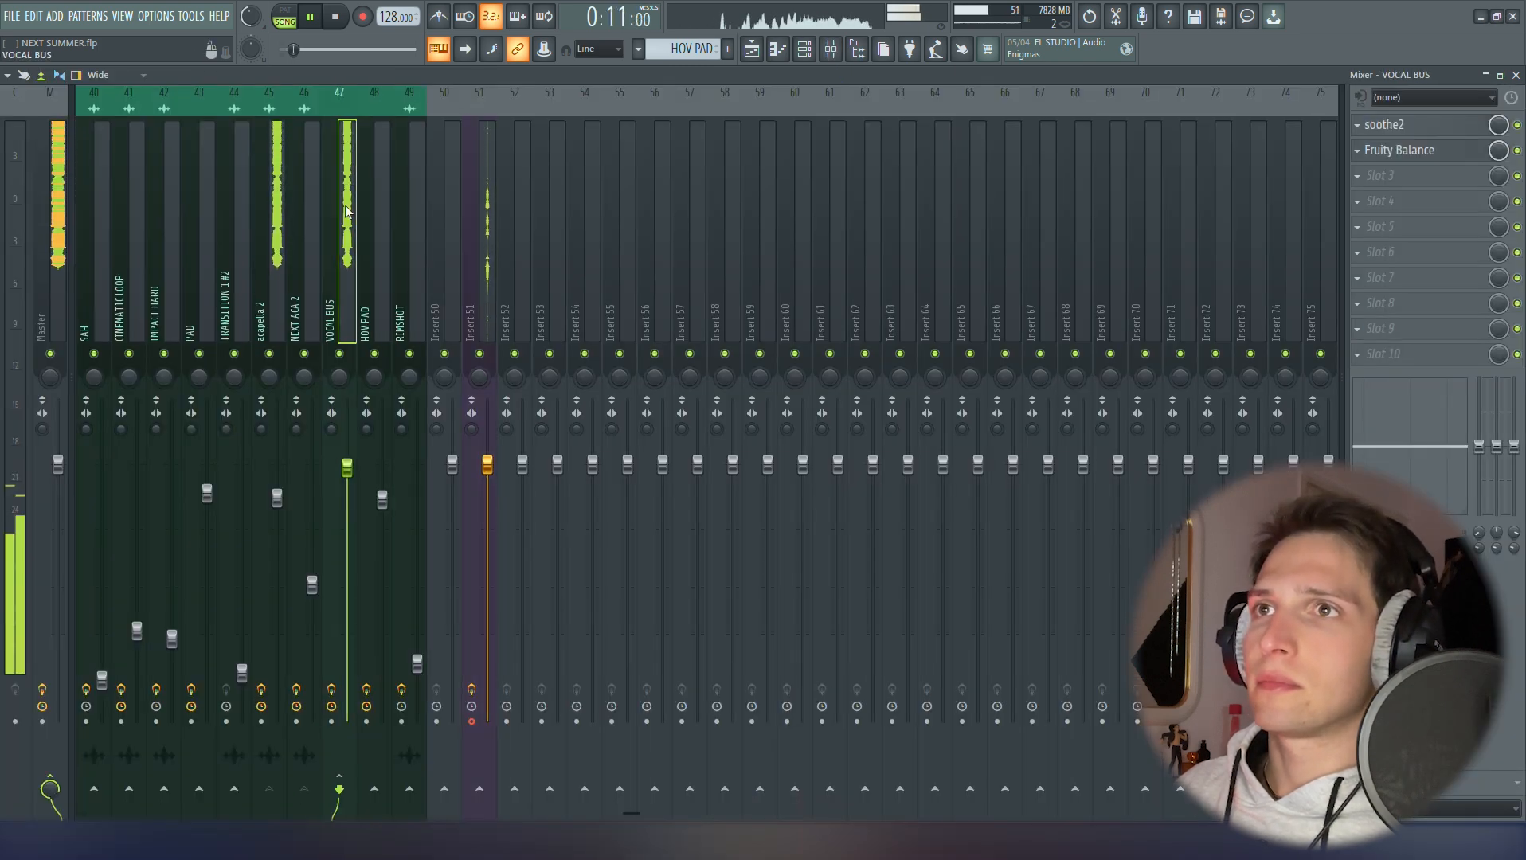
Inspect the Little AlterBoy and Auto-Tune Pro settings on the acapella 2 mixer insert
{"action": "left_click", "coordinate": [267, 232]}
{"action": "left_click", "coordinate": [1445, 125]}
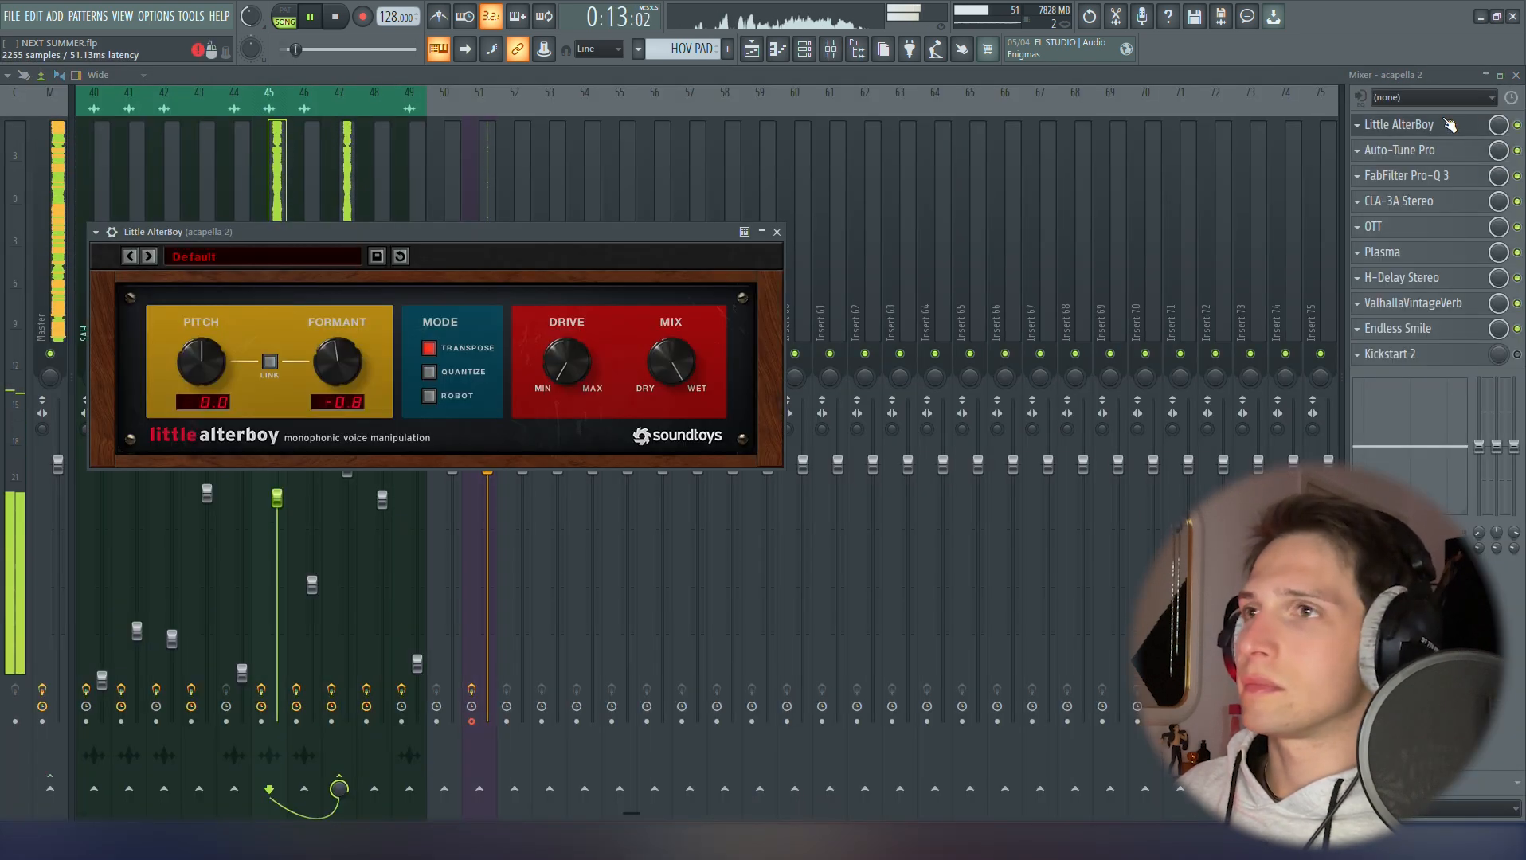
{"action": "left_click", "coordinate": [1445, 124]}
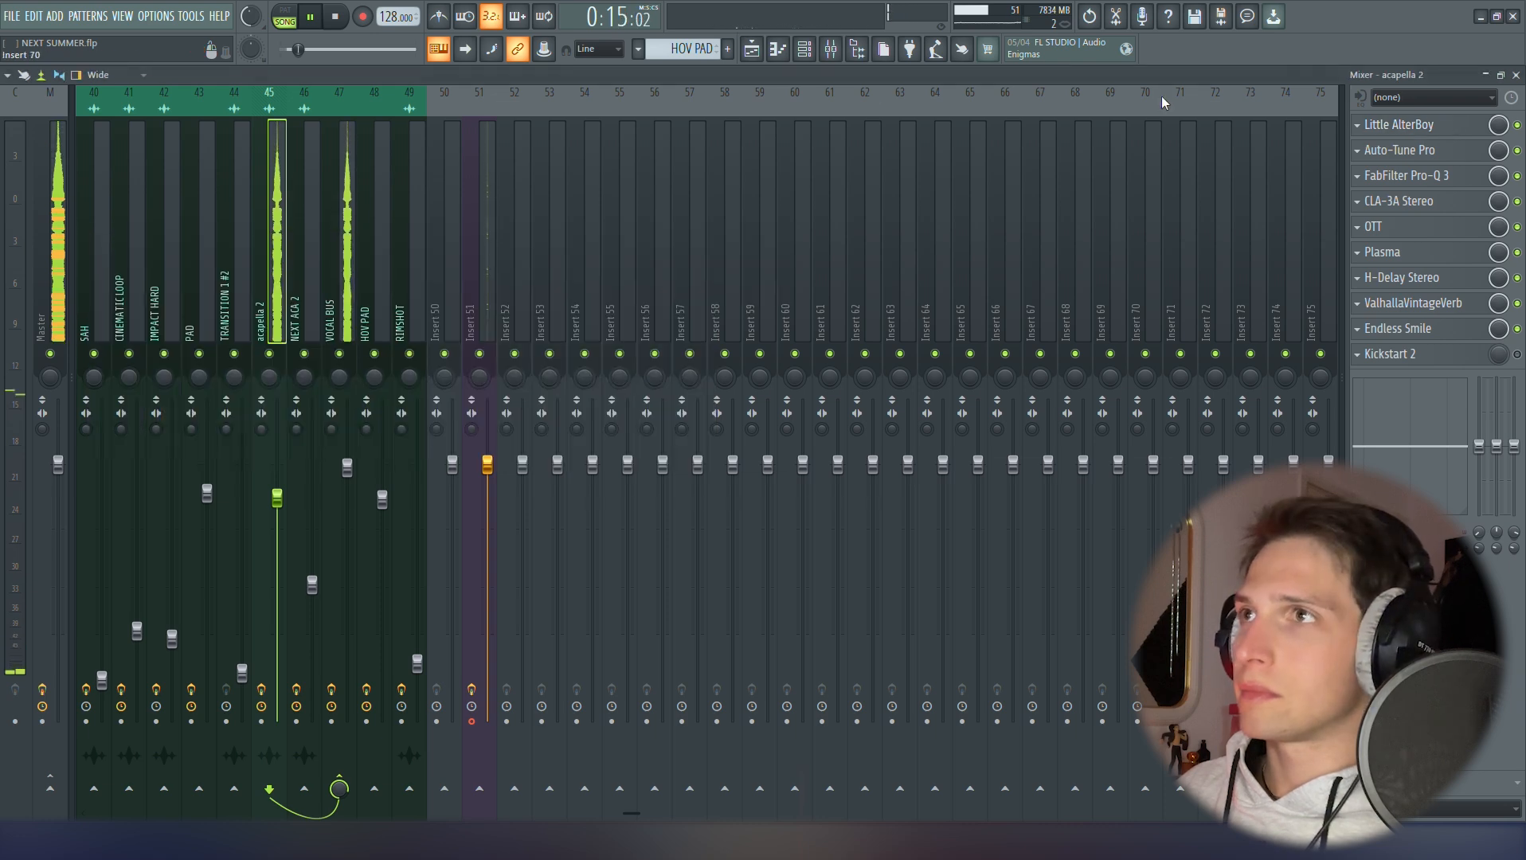
{"action": "left_click", "coordinate": [1418, 149]}
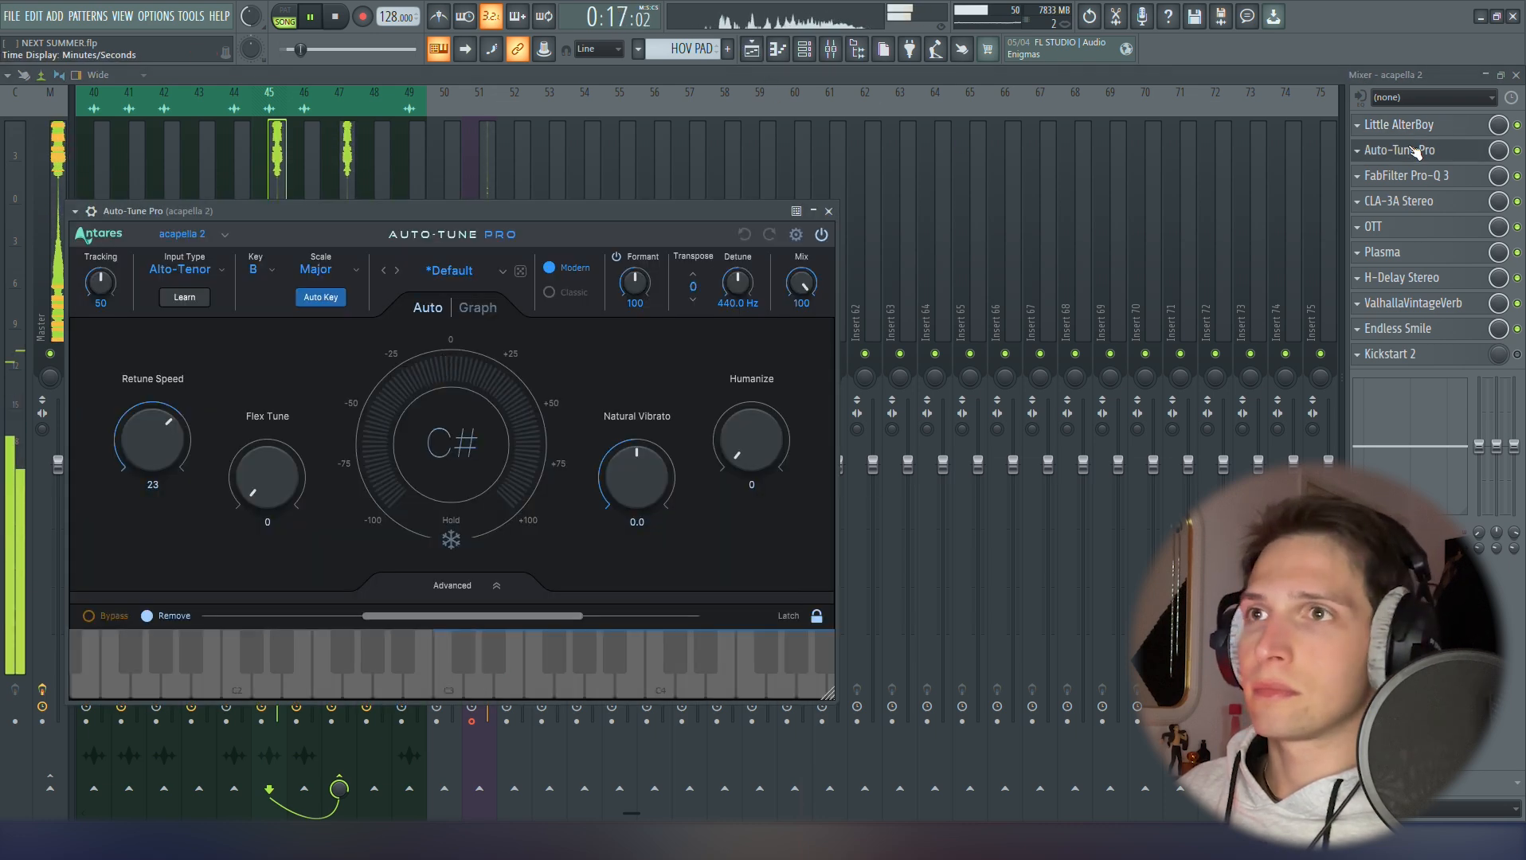
{"action": "left_click", "coordinate": [1418, 149]}
Review the FabFilter Pro-Q 3 curve and the CLA-3A Stereo compressor settings on the acapella 2 insert
{"action": "left_click", "coordinate": [1427, 175]}
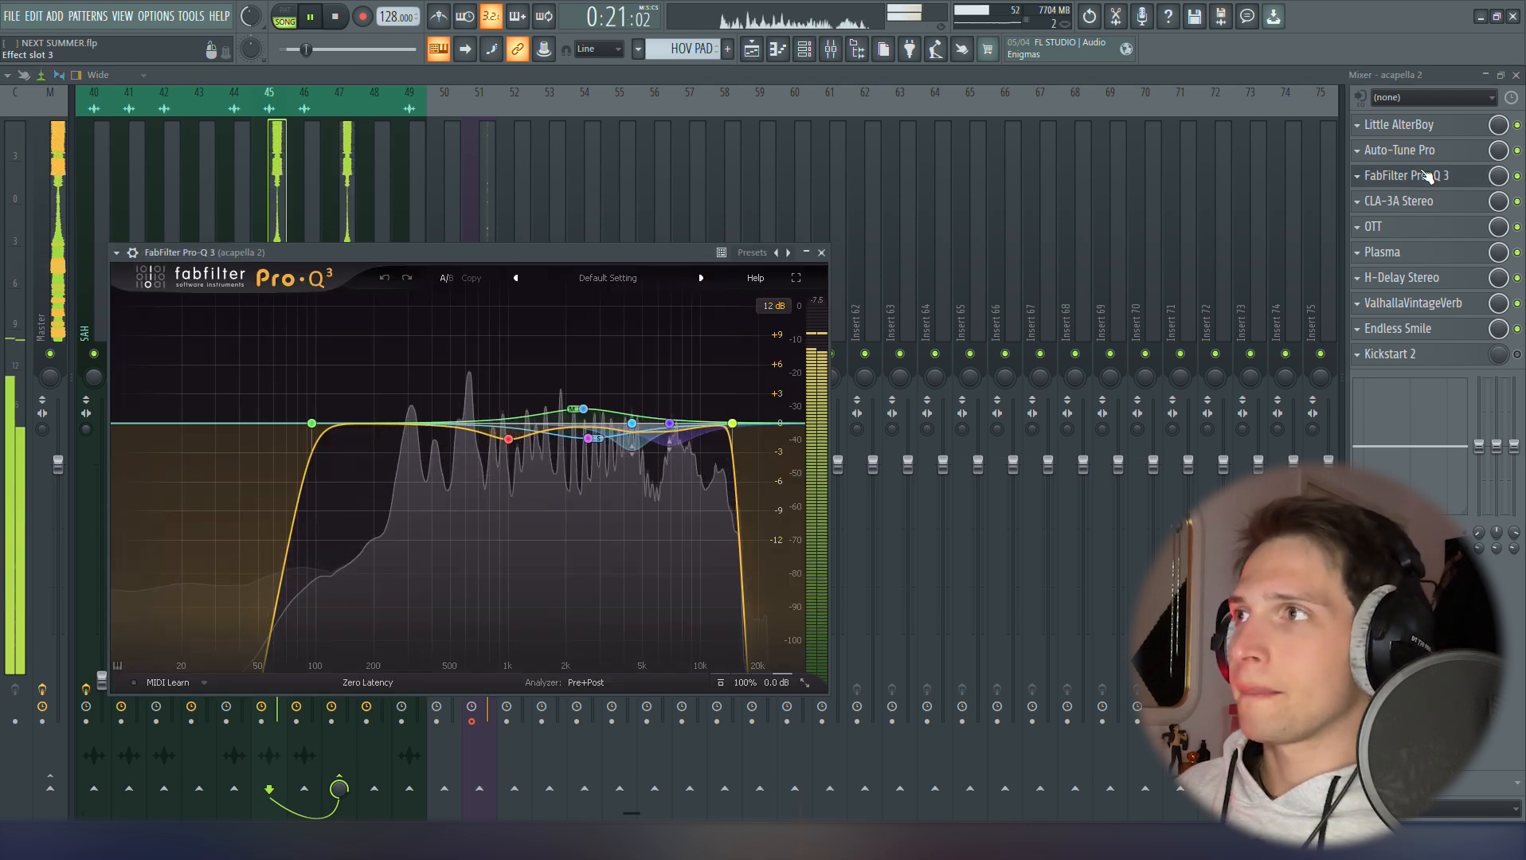
{"action": "left_click", "coordinate": [1426, 176]}
{"action": "left_click", "coordinate": [1423, 203]}
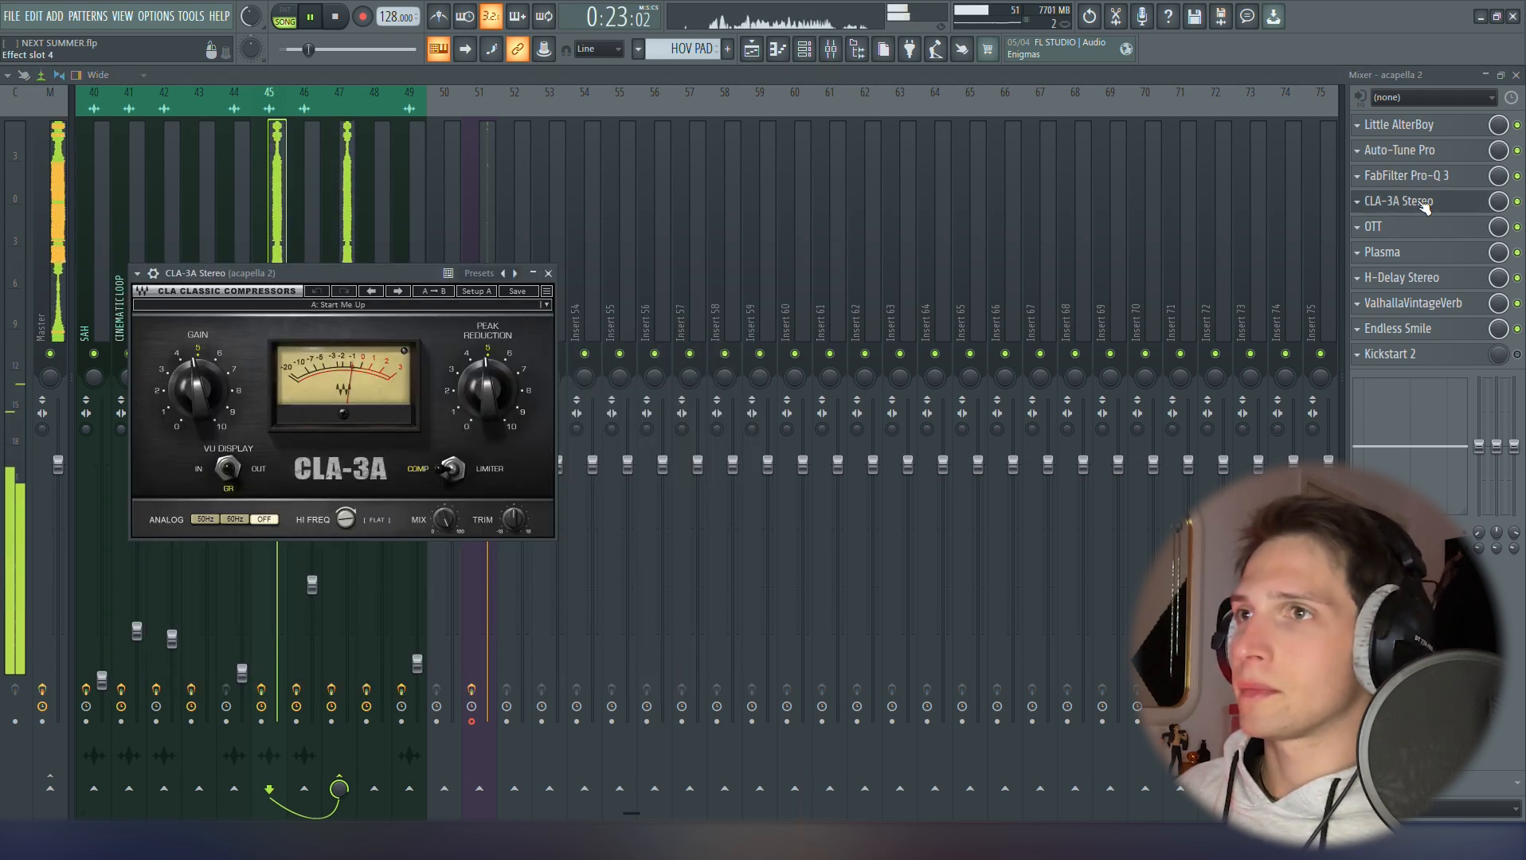
{"action": "left_click", "coordinate": [1427, 202]}
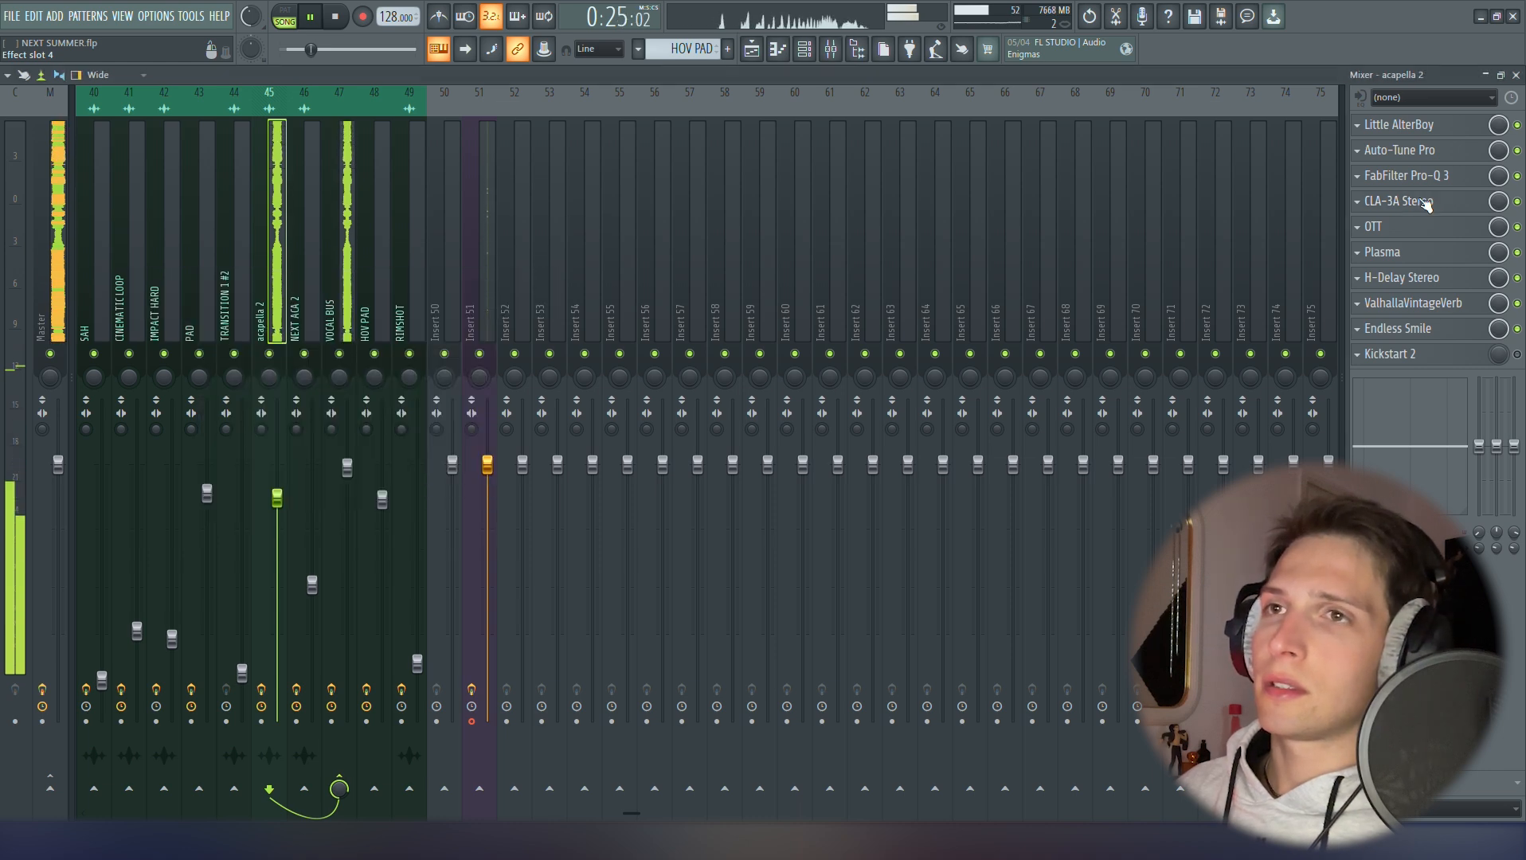
Check the OTT and Plasma settings on the acapella 2 insert and stop playback
{"action": "left_click", "coordinate": [1423, 228]}
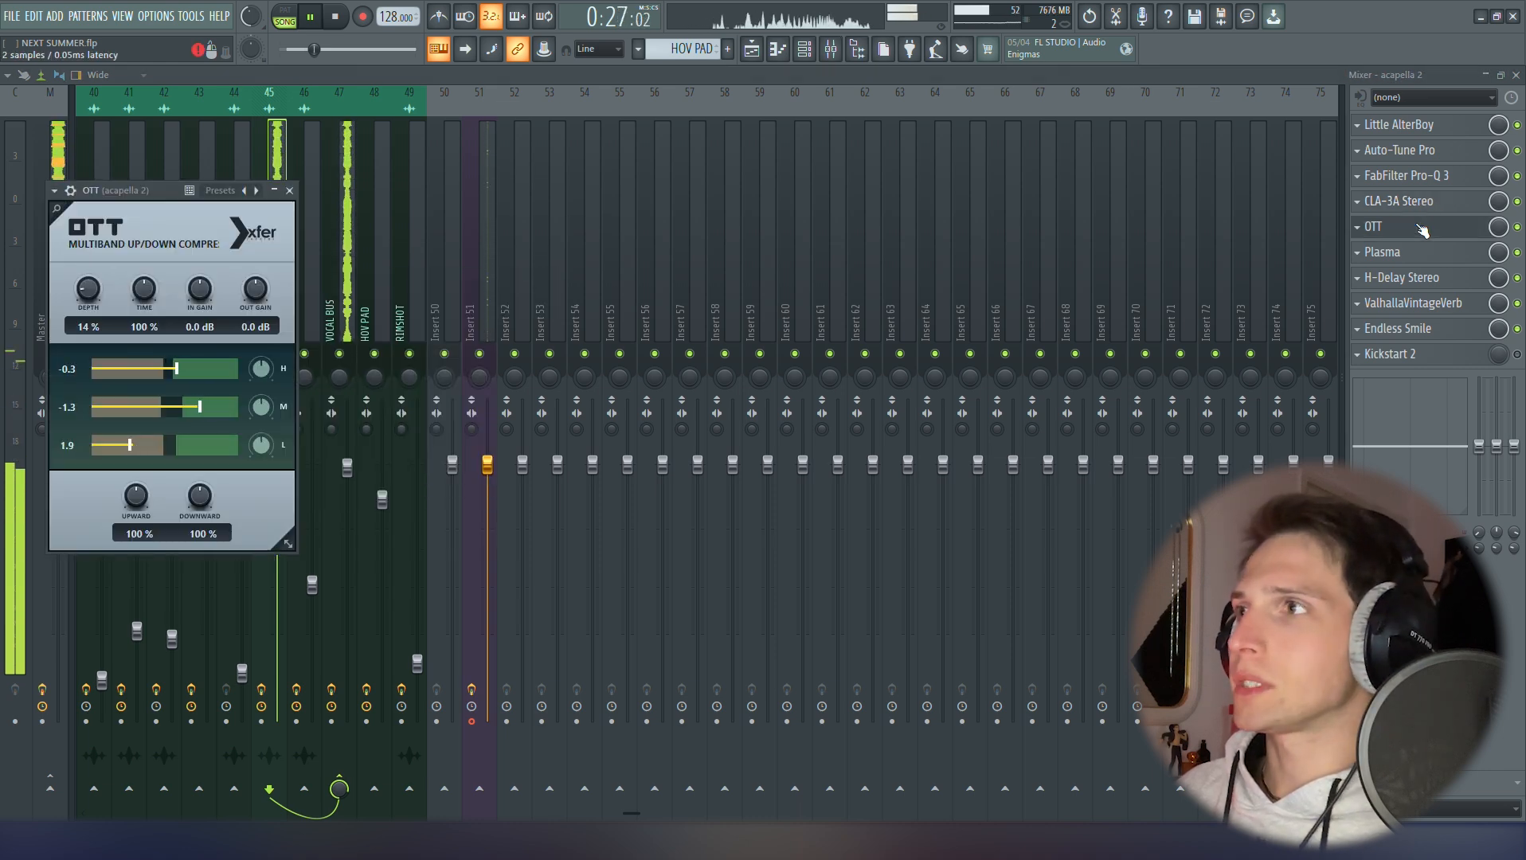
{"action": "left_click", "coordinate": [1423, 231]}
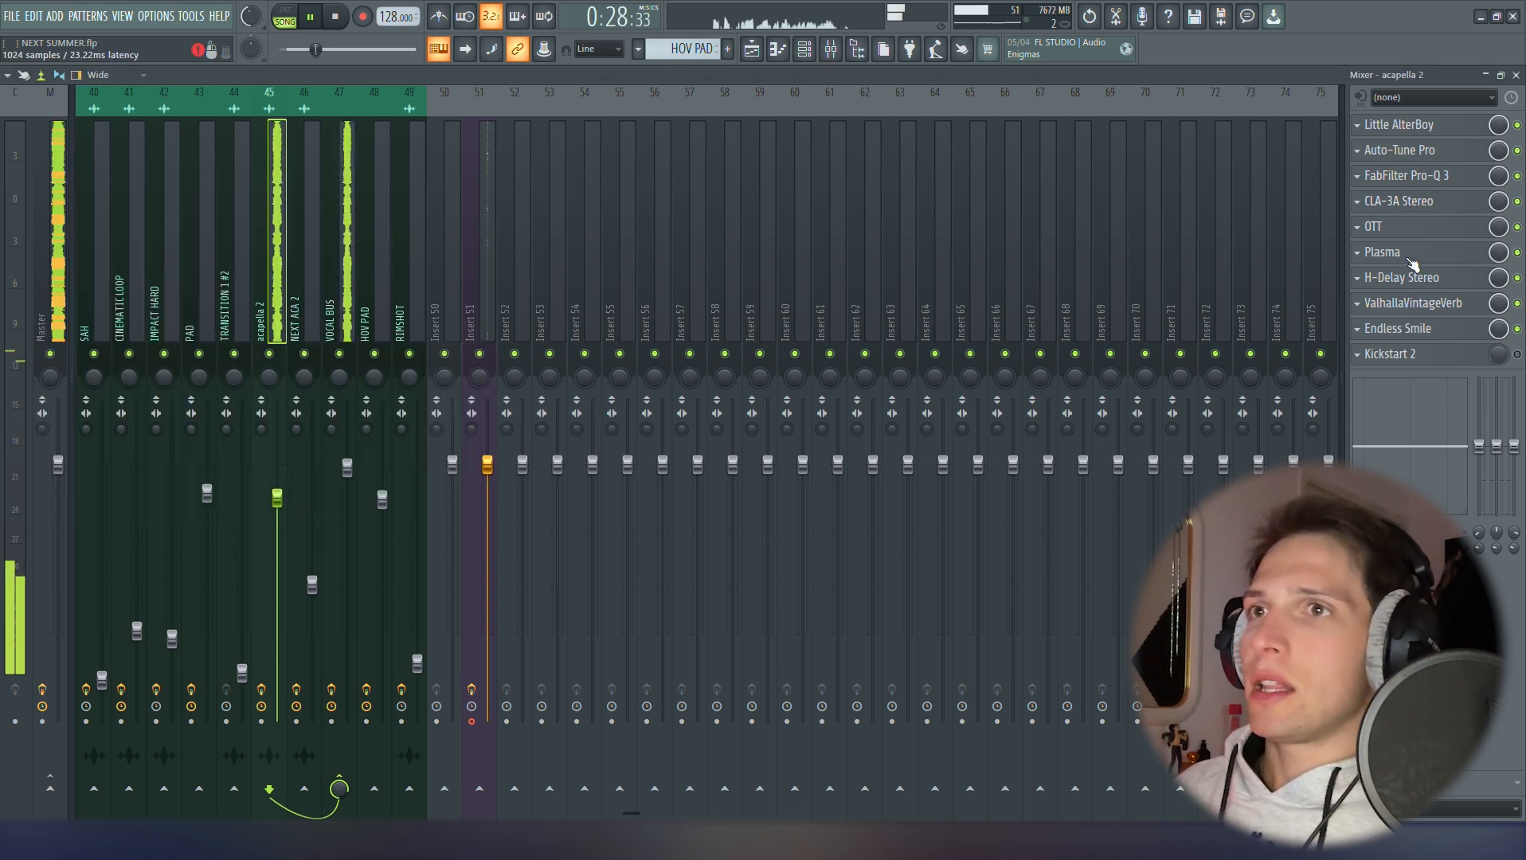
{"action": "left_click", "coordinate": [1412, 261]}
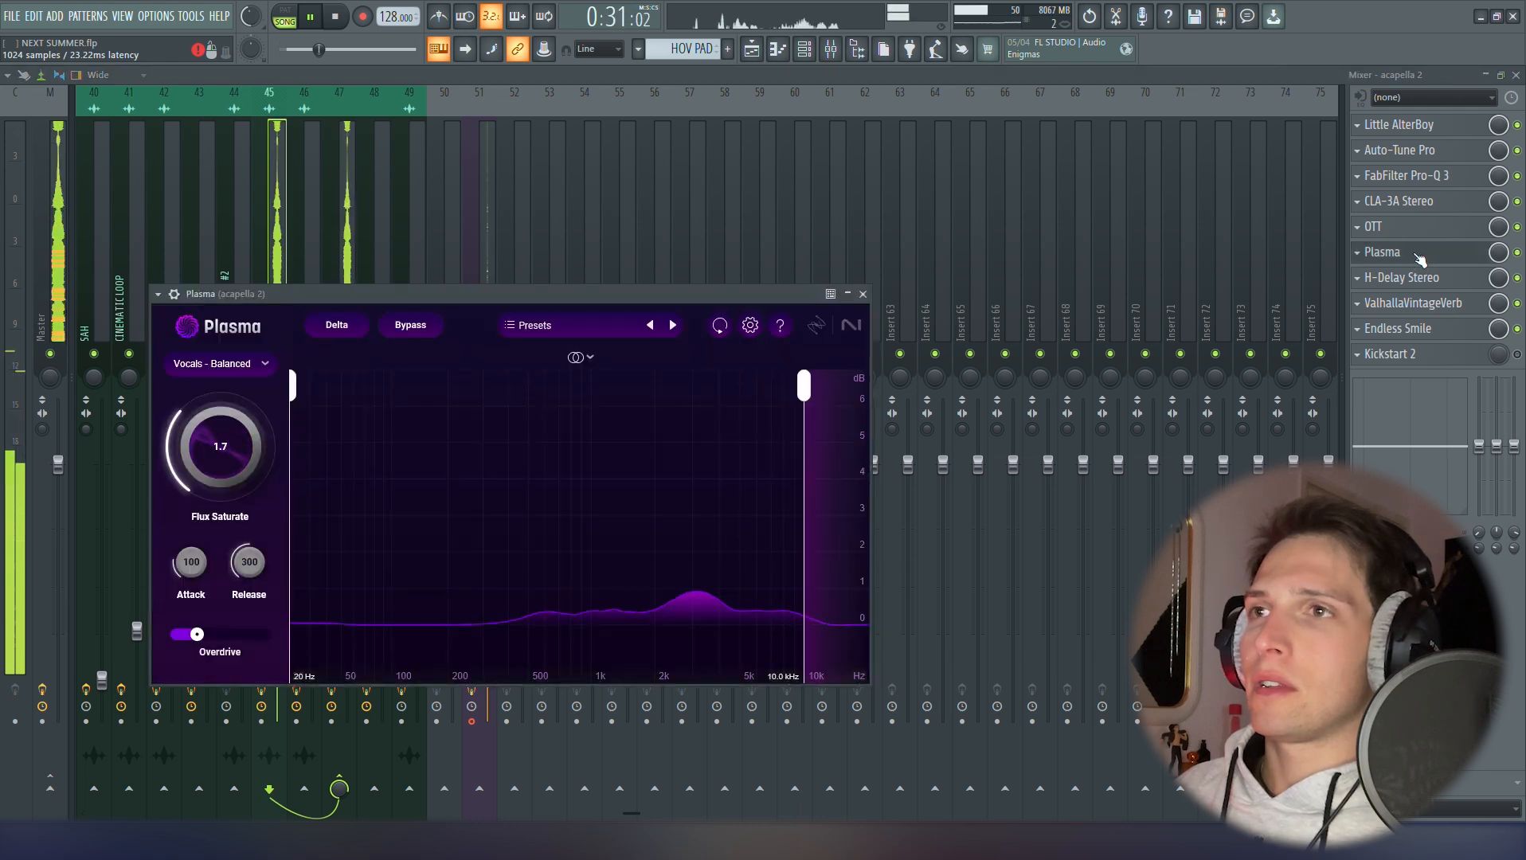
{"action": "left_click", "coordinate": [1420, 259]}
{"action": "key", "text": "space"}
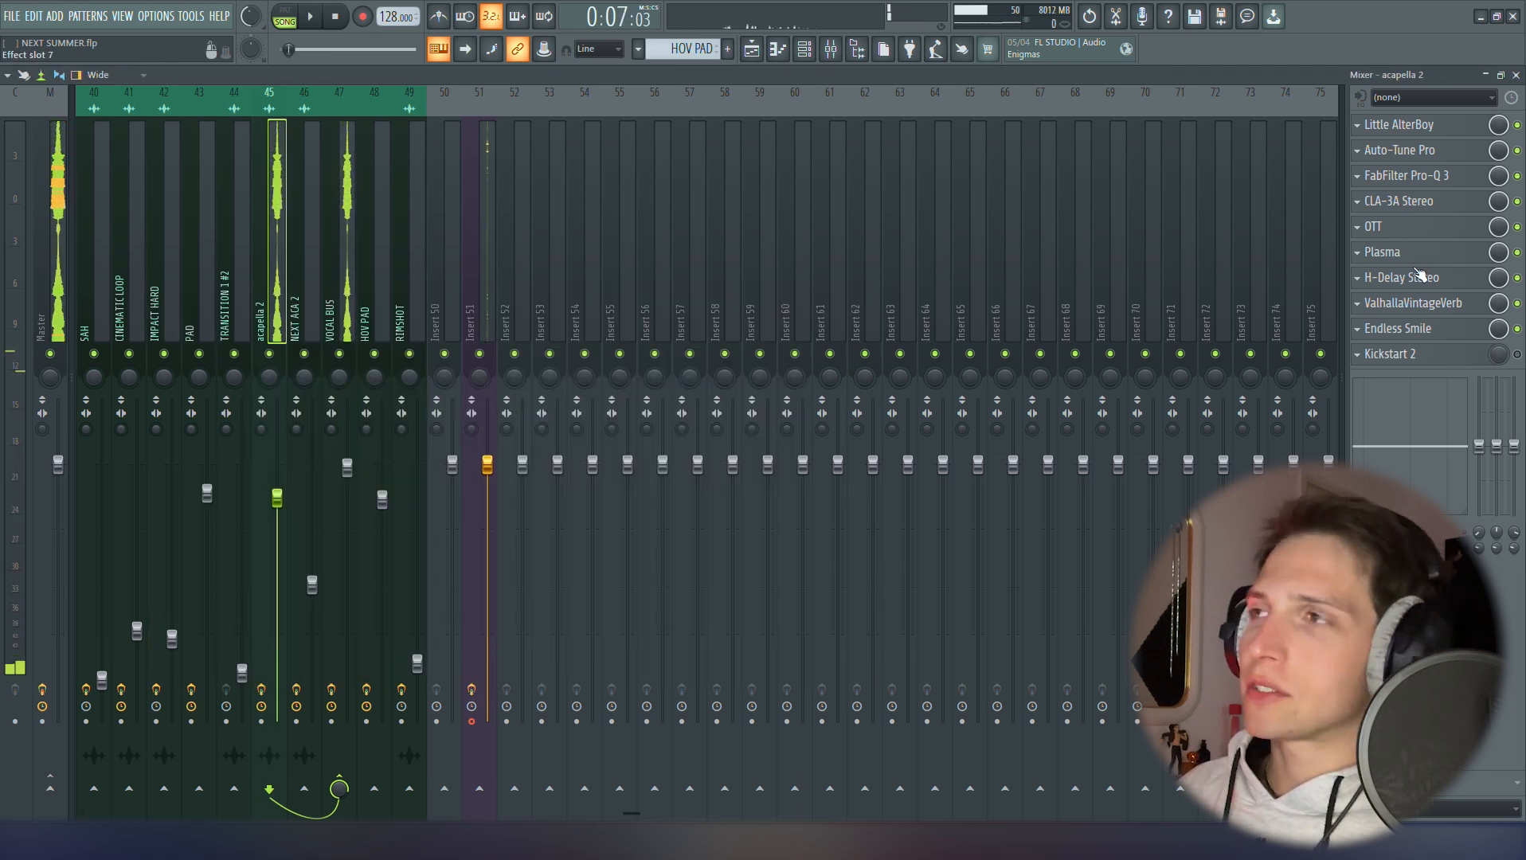
View the H-Delay Stereo and ValhallaVintageVerb settings on the acapella 2 insert
{"action": "left_click", "coordinate": [1423, 278]}
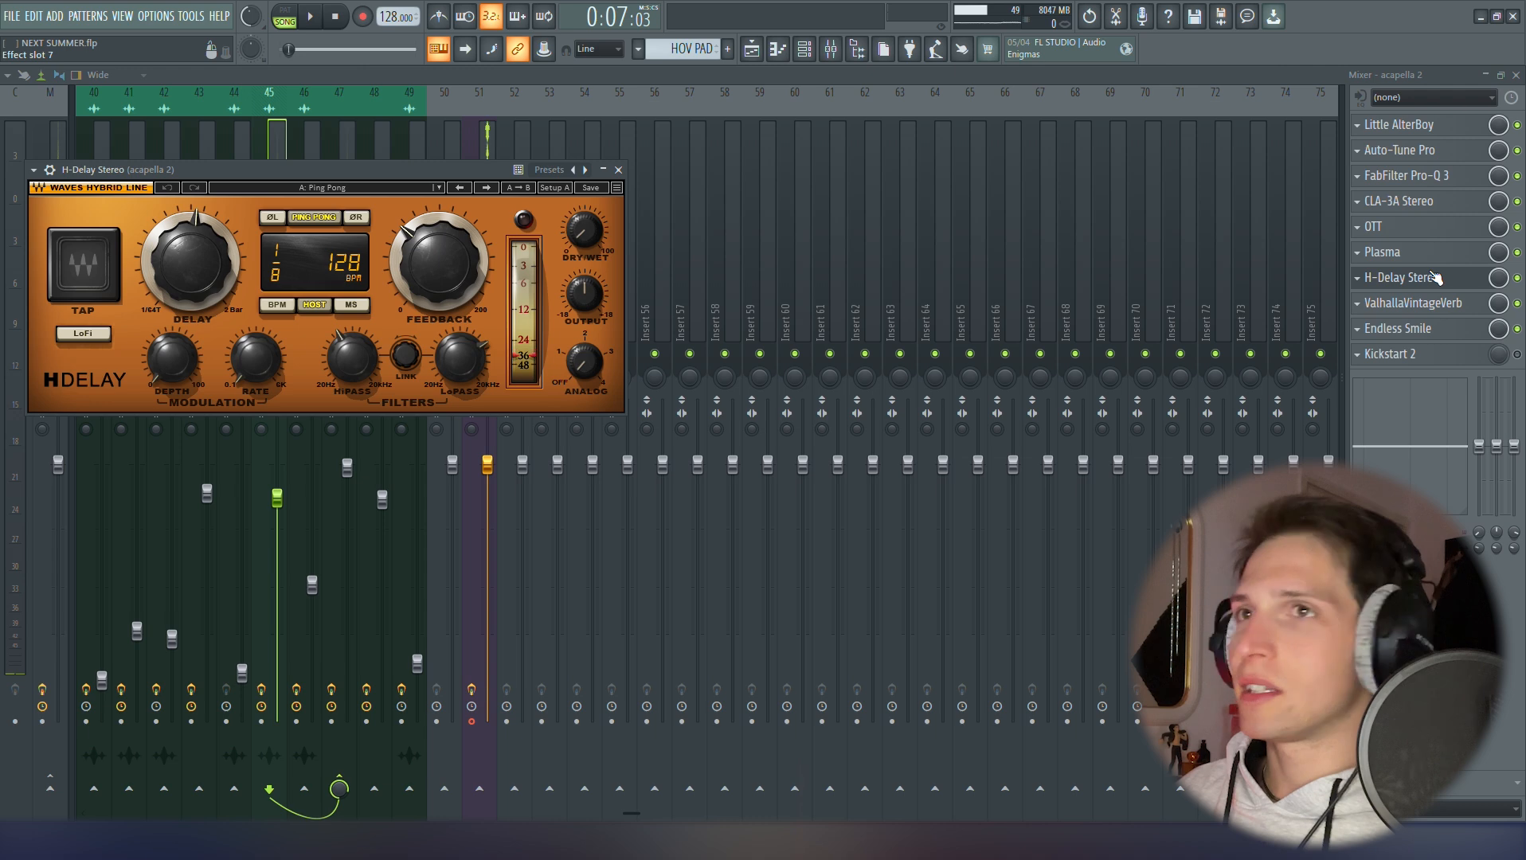
{"action": "left_click", "coordinate": [1434, 277]}
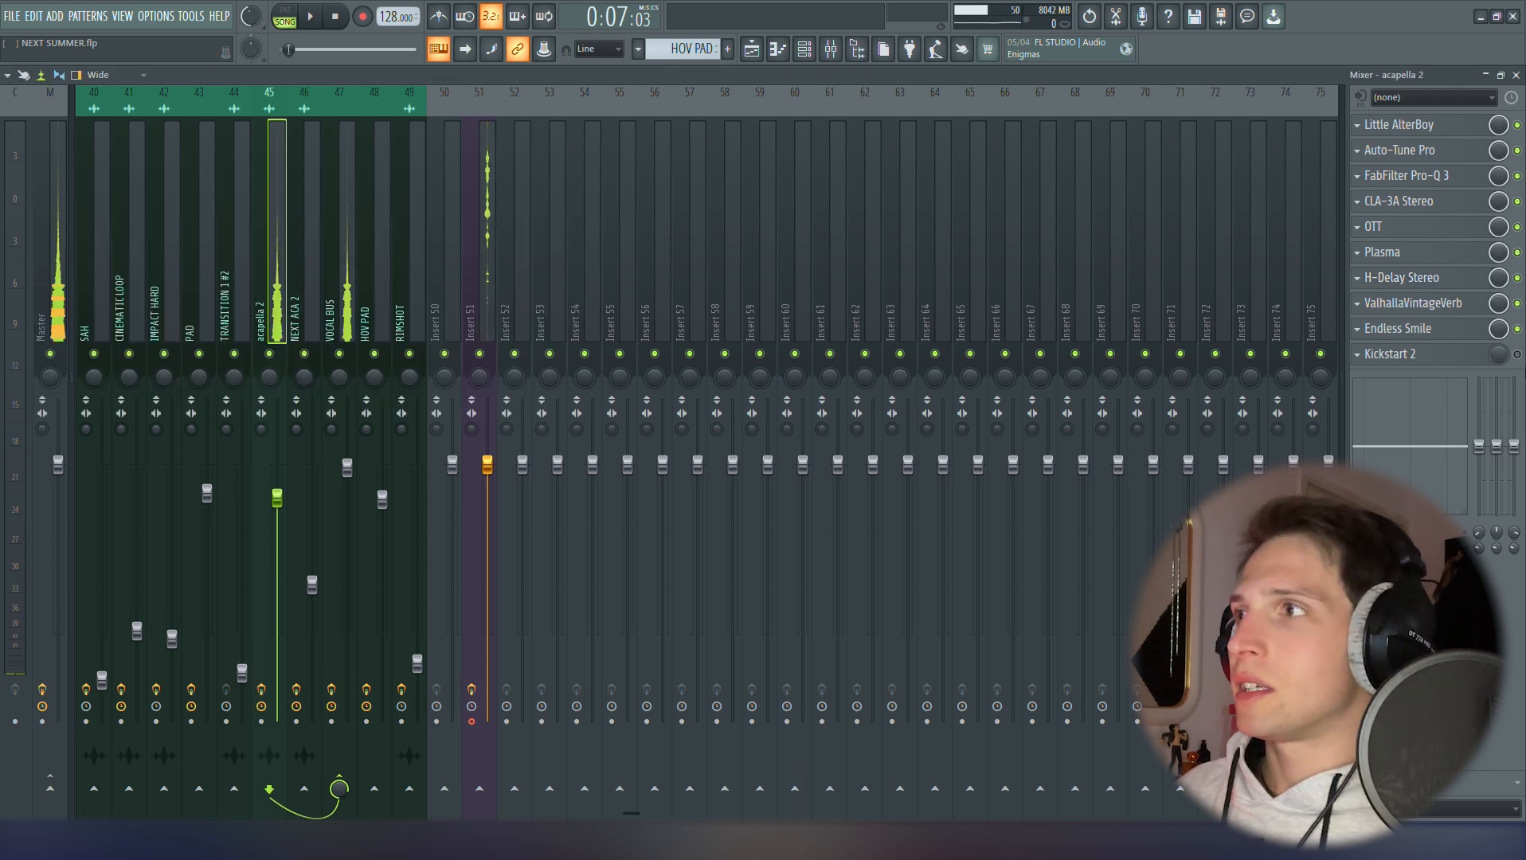
{"action": "left_click", "coordinate": [1419, 303]}
{"action": "left_click", "coordinate": [1423, 304]}
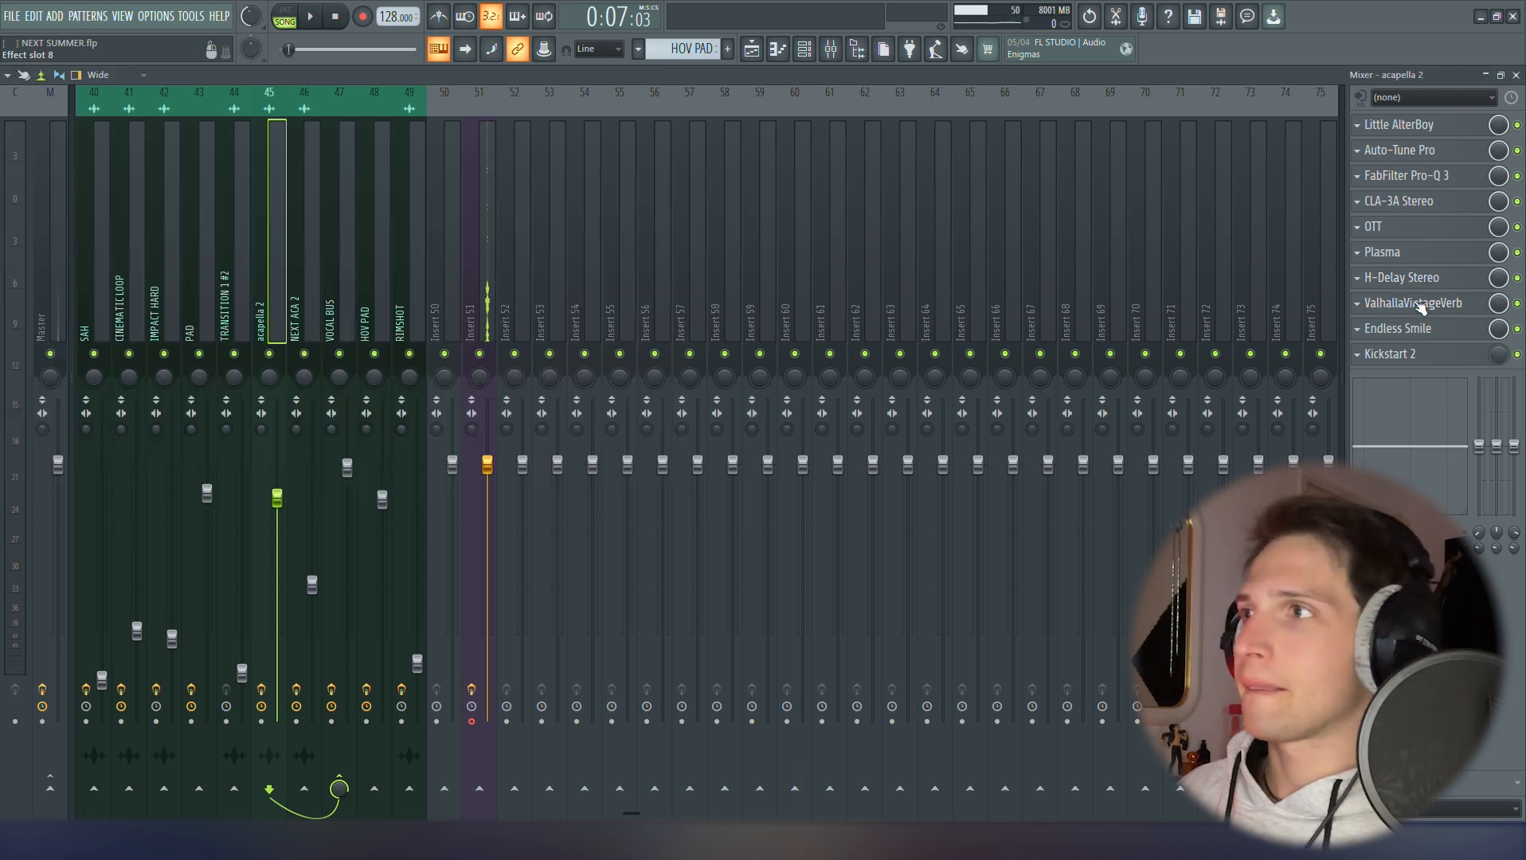
Look at the Endless Smile and Kickstart 2 settings at the end of the acapella 2 chain
{"action": "left_click", "coordinate": [1424, 329]}
{"action": "left_click", "coordinate": [1424, 329]}
{"action": "left_click", "coordinate": [1422, 357]}
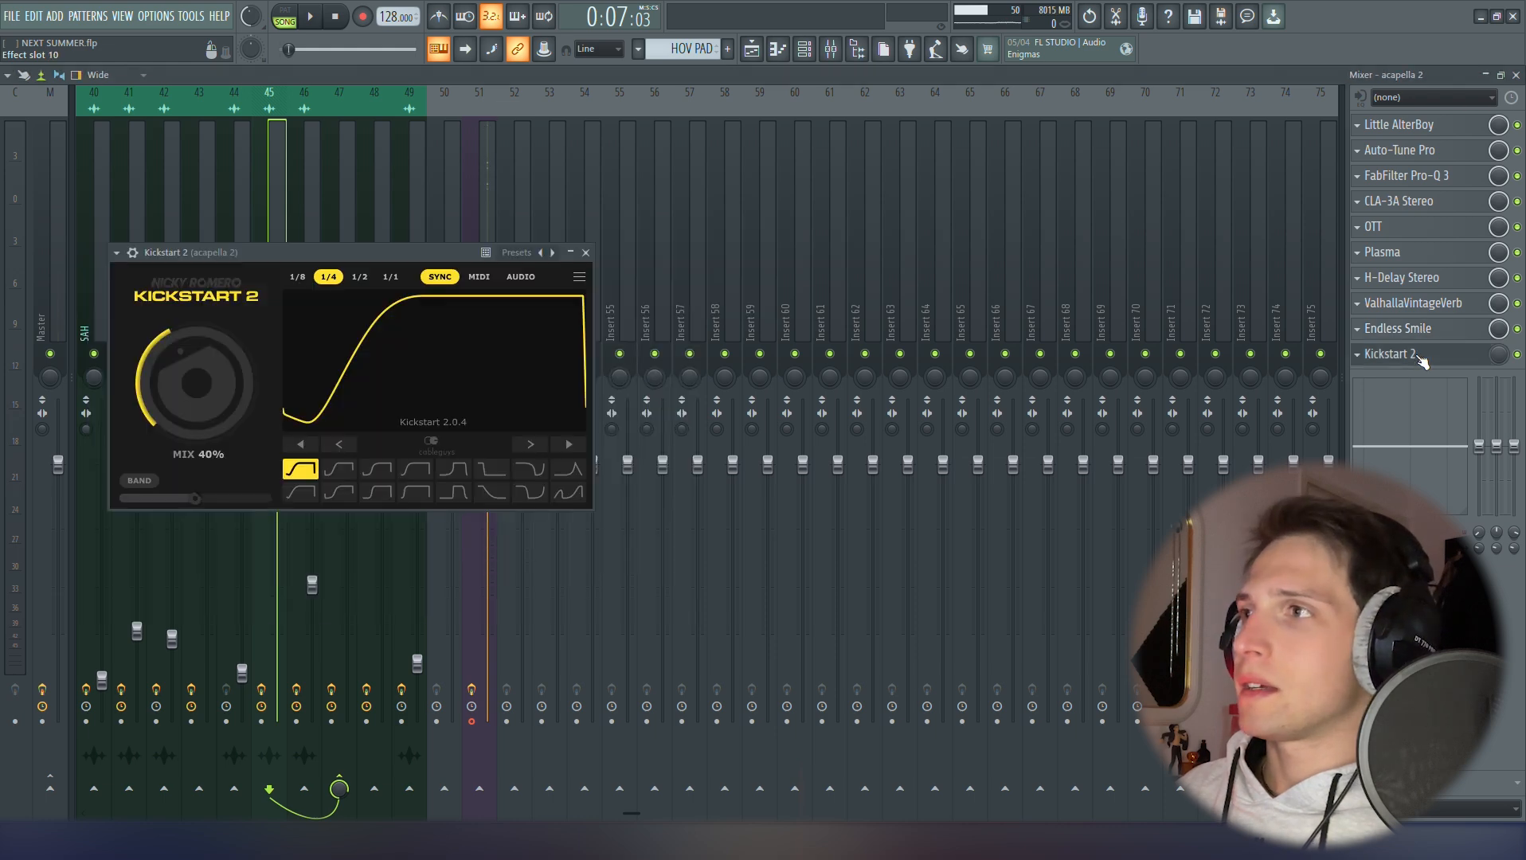
{"action": "left_click", "coordinate": [1422, 357]}
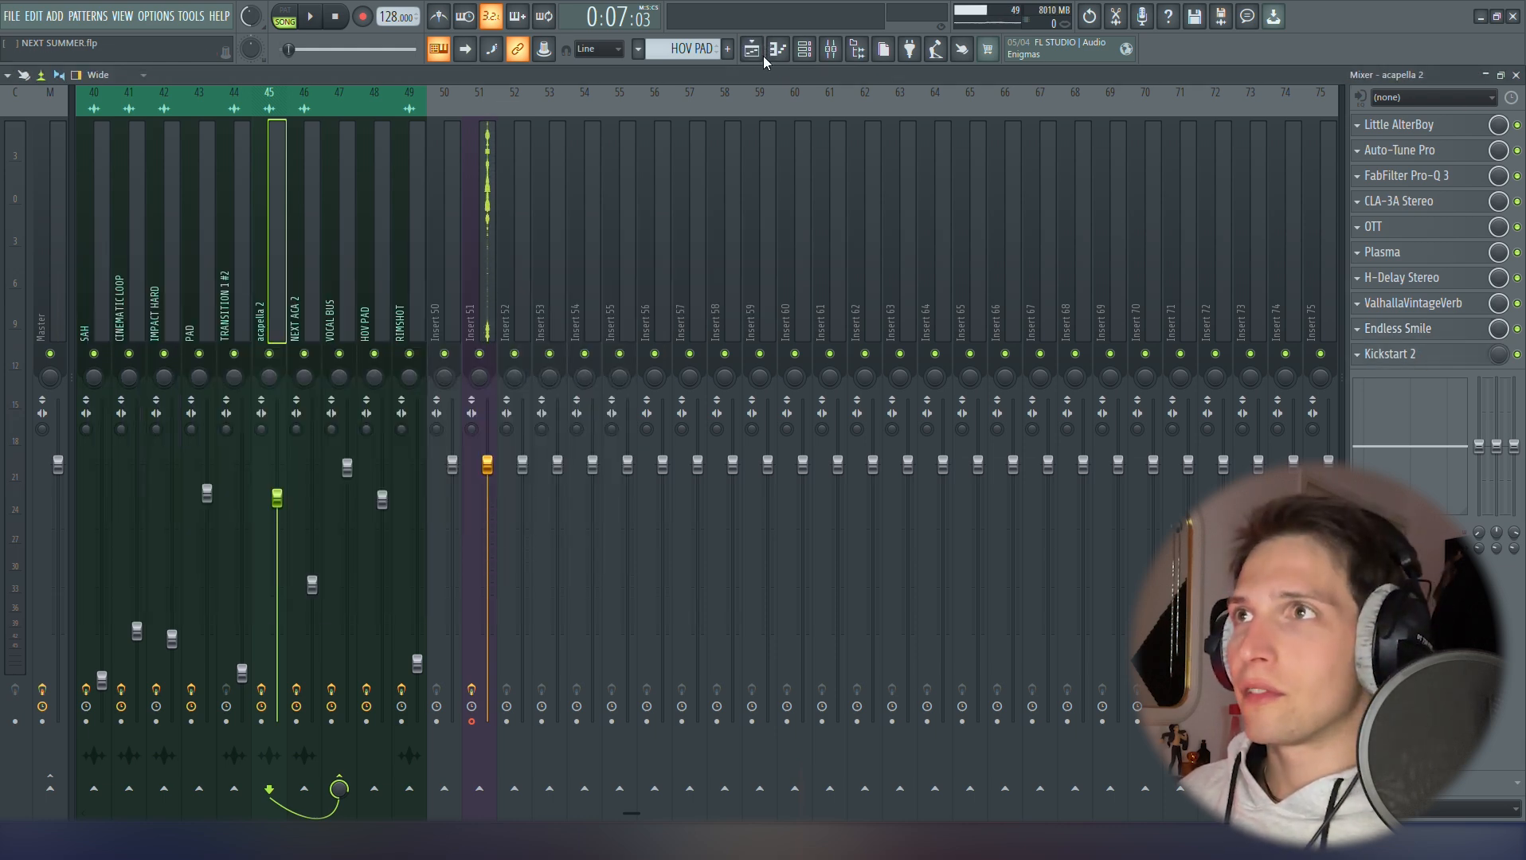
Return to the playlist, solo track 4 with the NEXT ACA clips, and play it from about bar 20
{"action": "left_click", "coordinate": [762, 62]}
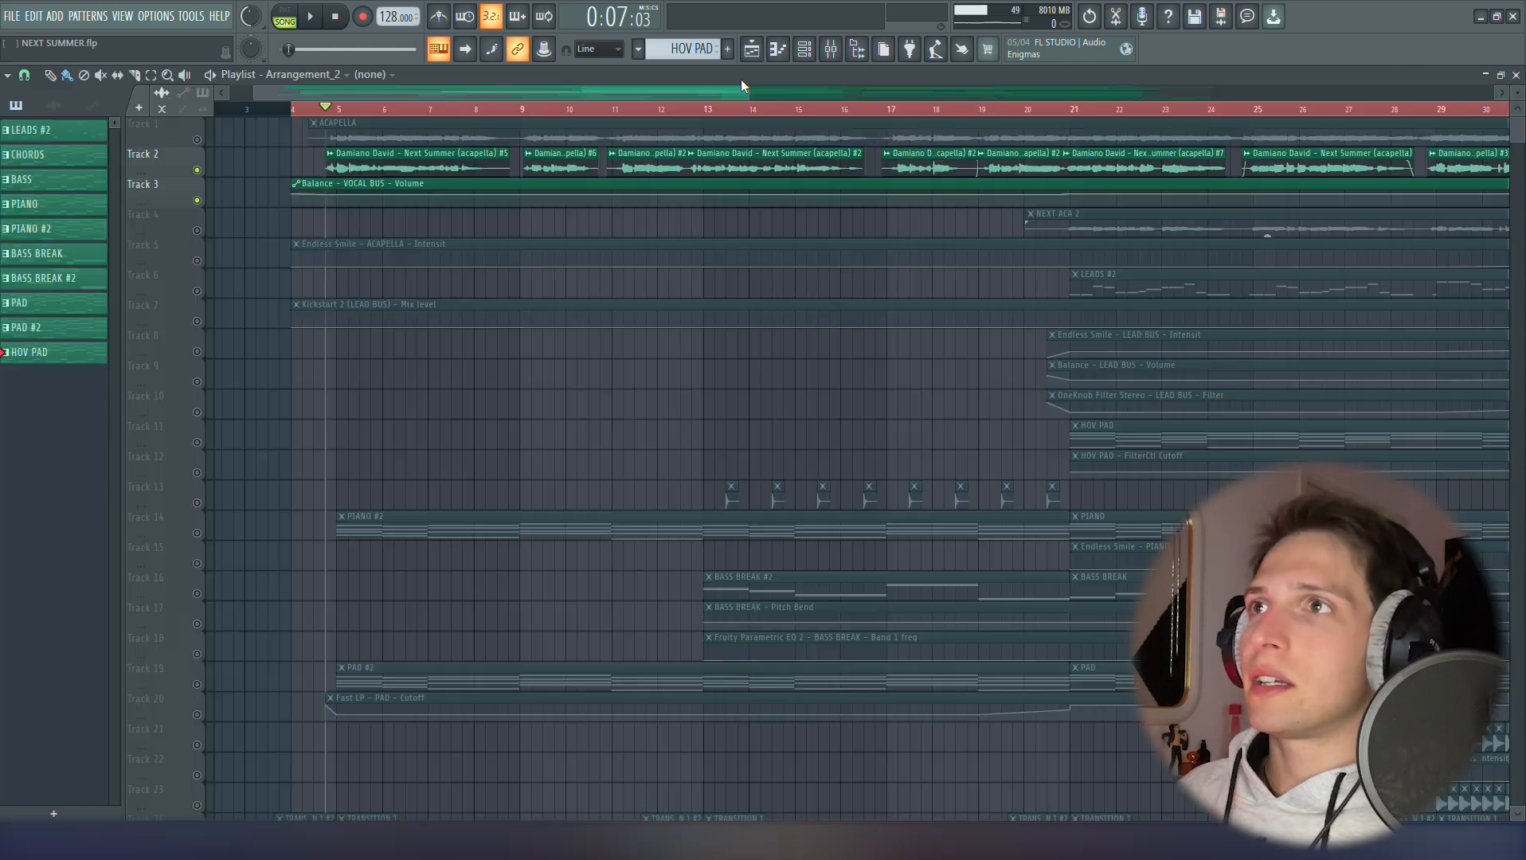
{"action": "scroll", "coordinate": [518, 300], "scroll_direction": "down", "scroll_amount": 3}
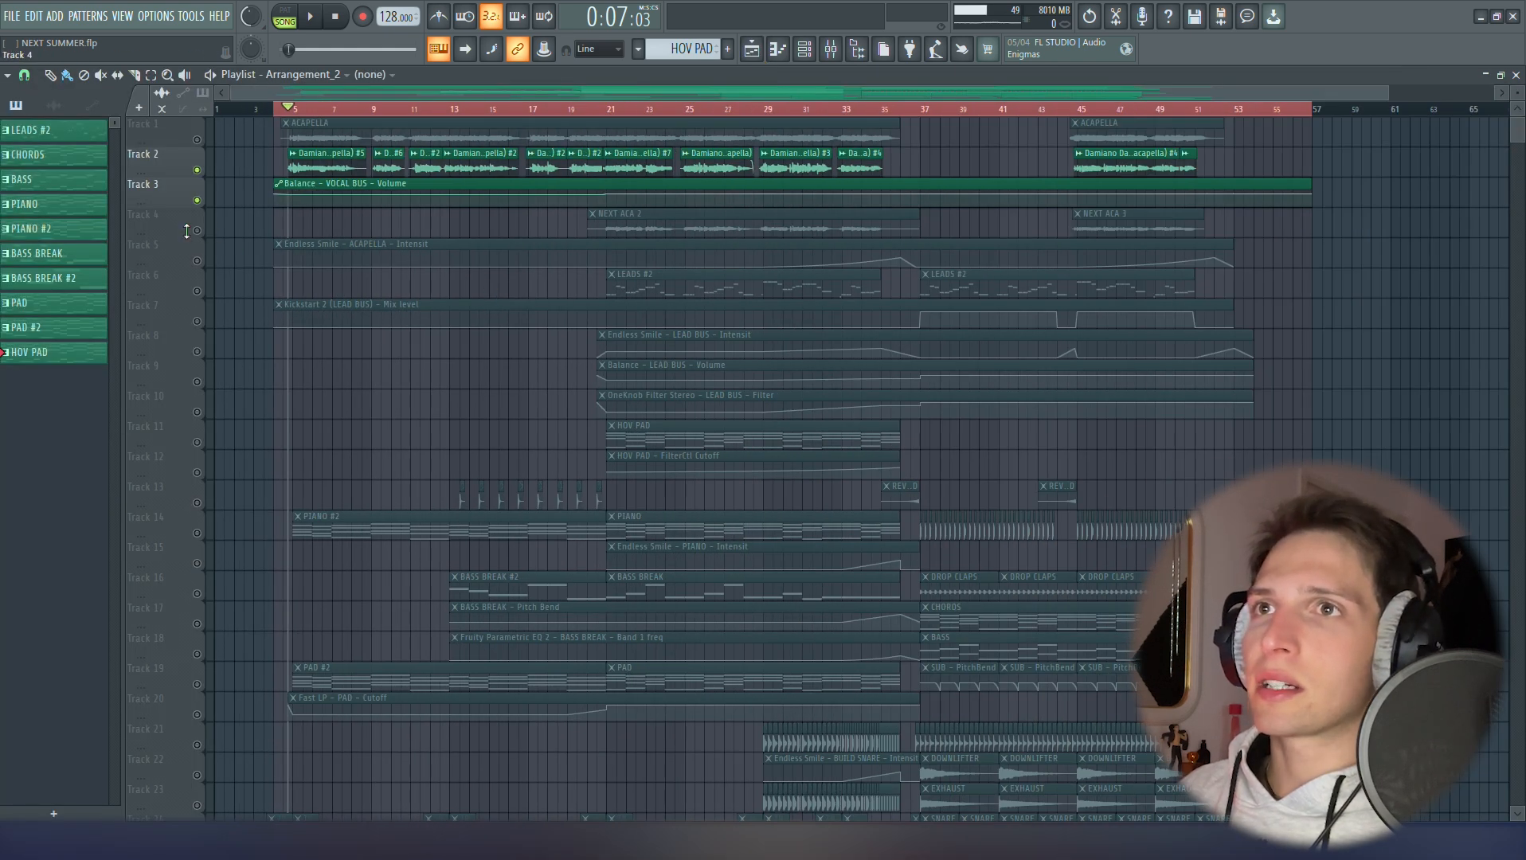
{"action": "left_click", "coordinate": [201, 236]}
{"action": "left_click_drag", "start_coordinate": [610, 117], "coordinate": [666, 151]}
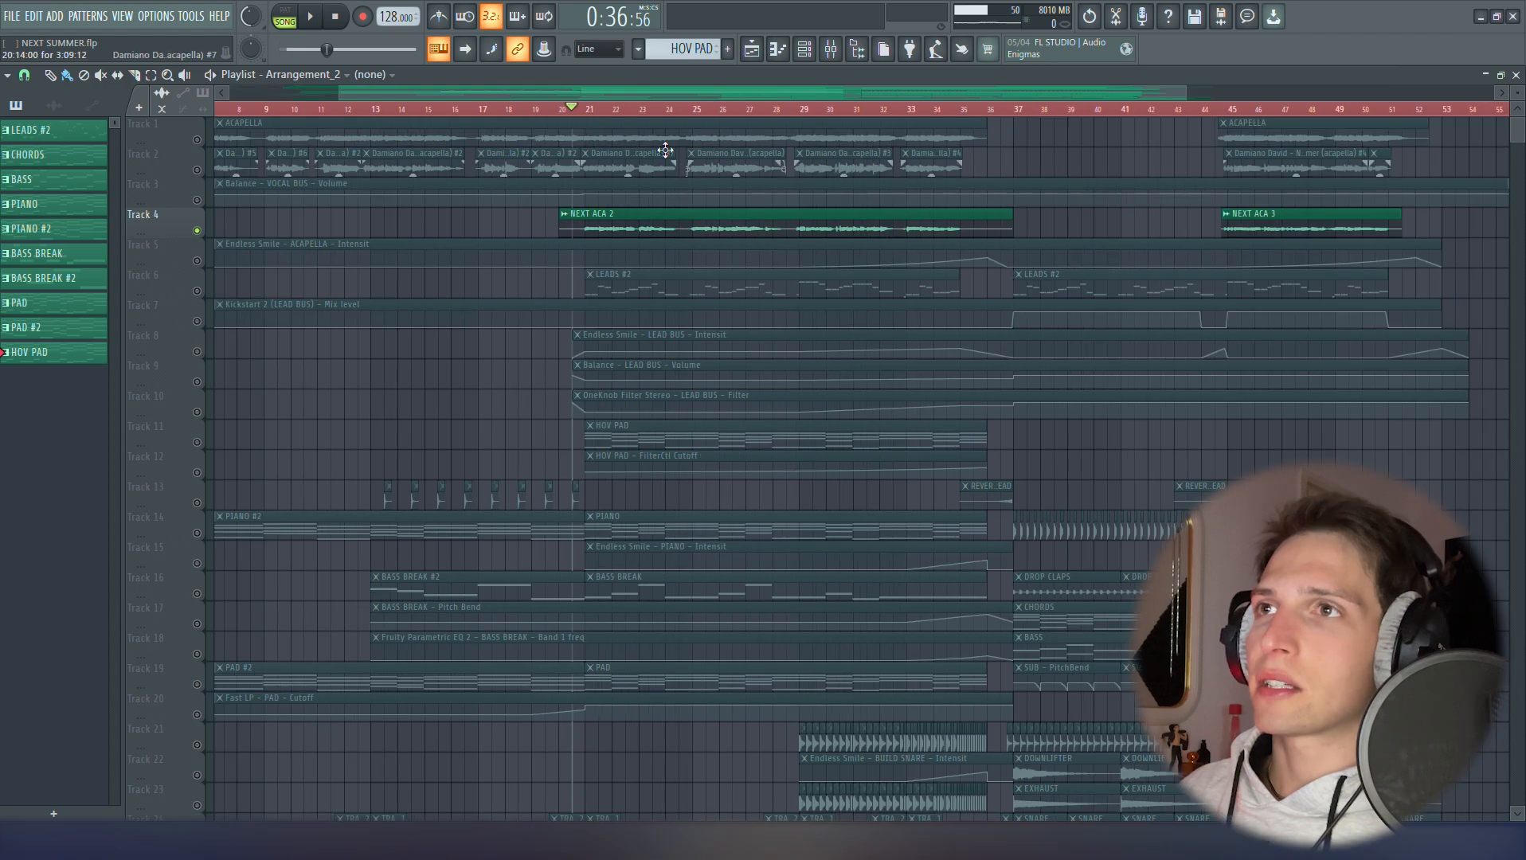
{"action": "scroll", "coordinate": [688, 324], "scroll_direction": "up", "scroll_amount": 2}
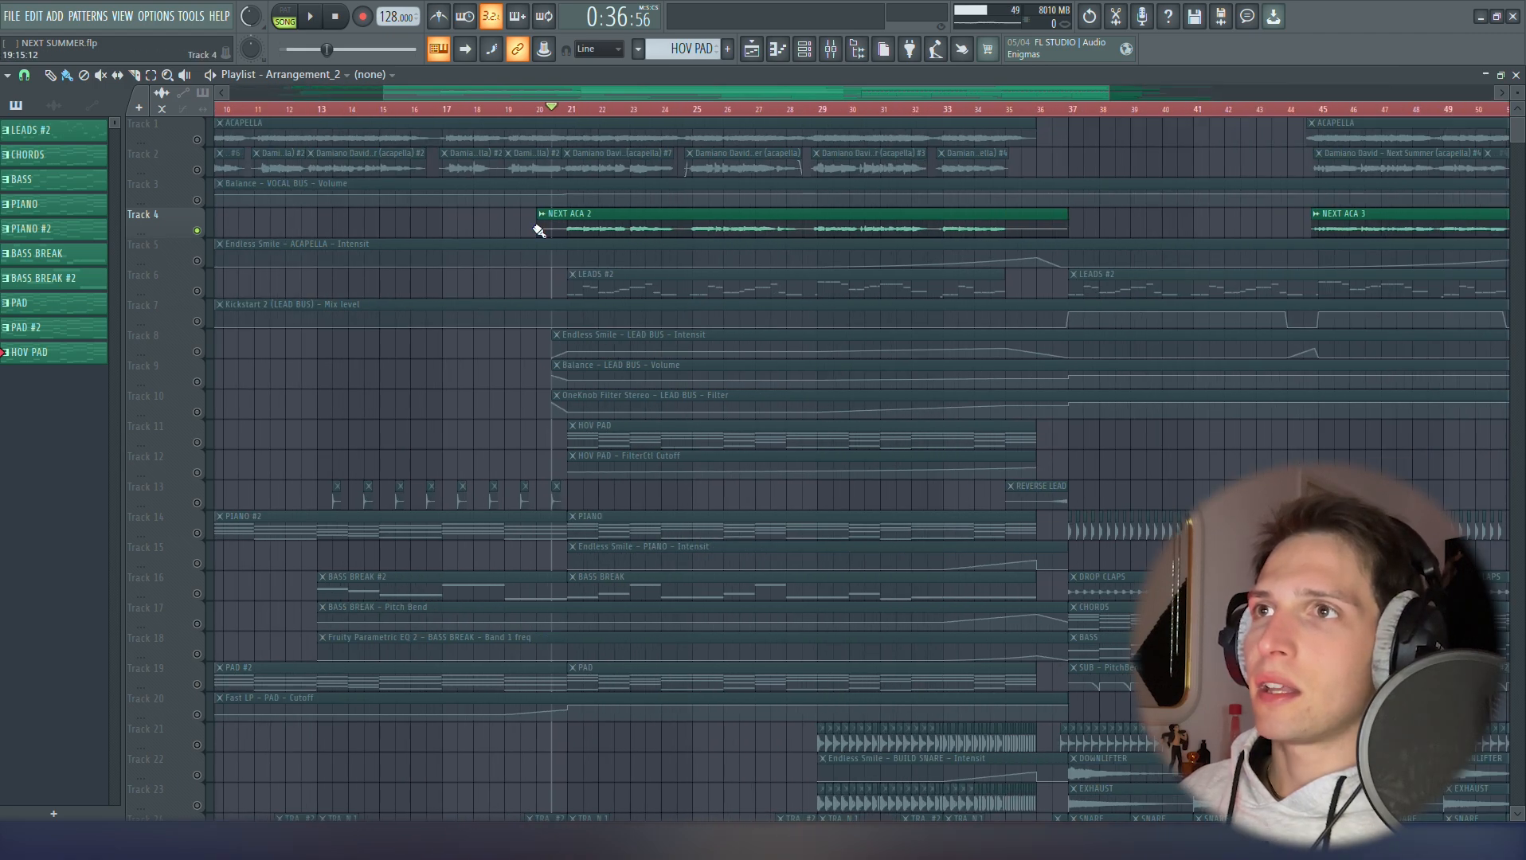
{"action": "key", "text": "space"}
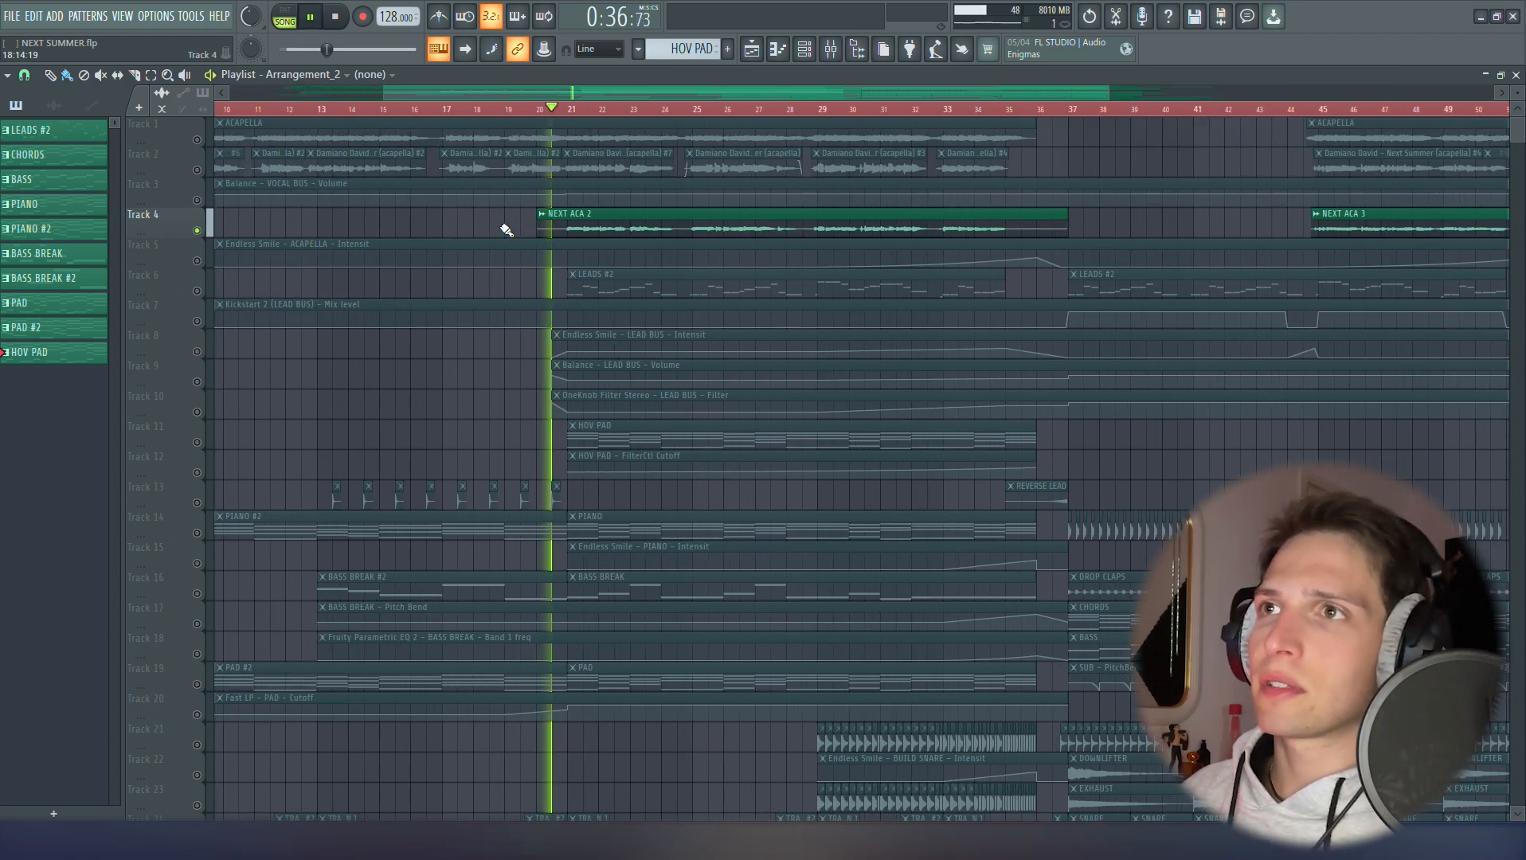
{"action": "scroll", "coordinate": [491, 238], "scroll_direction": "down", "scroll_amount": 3}
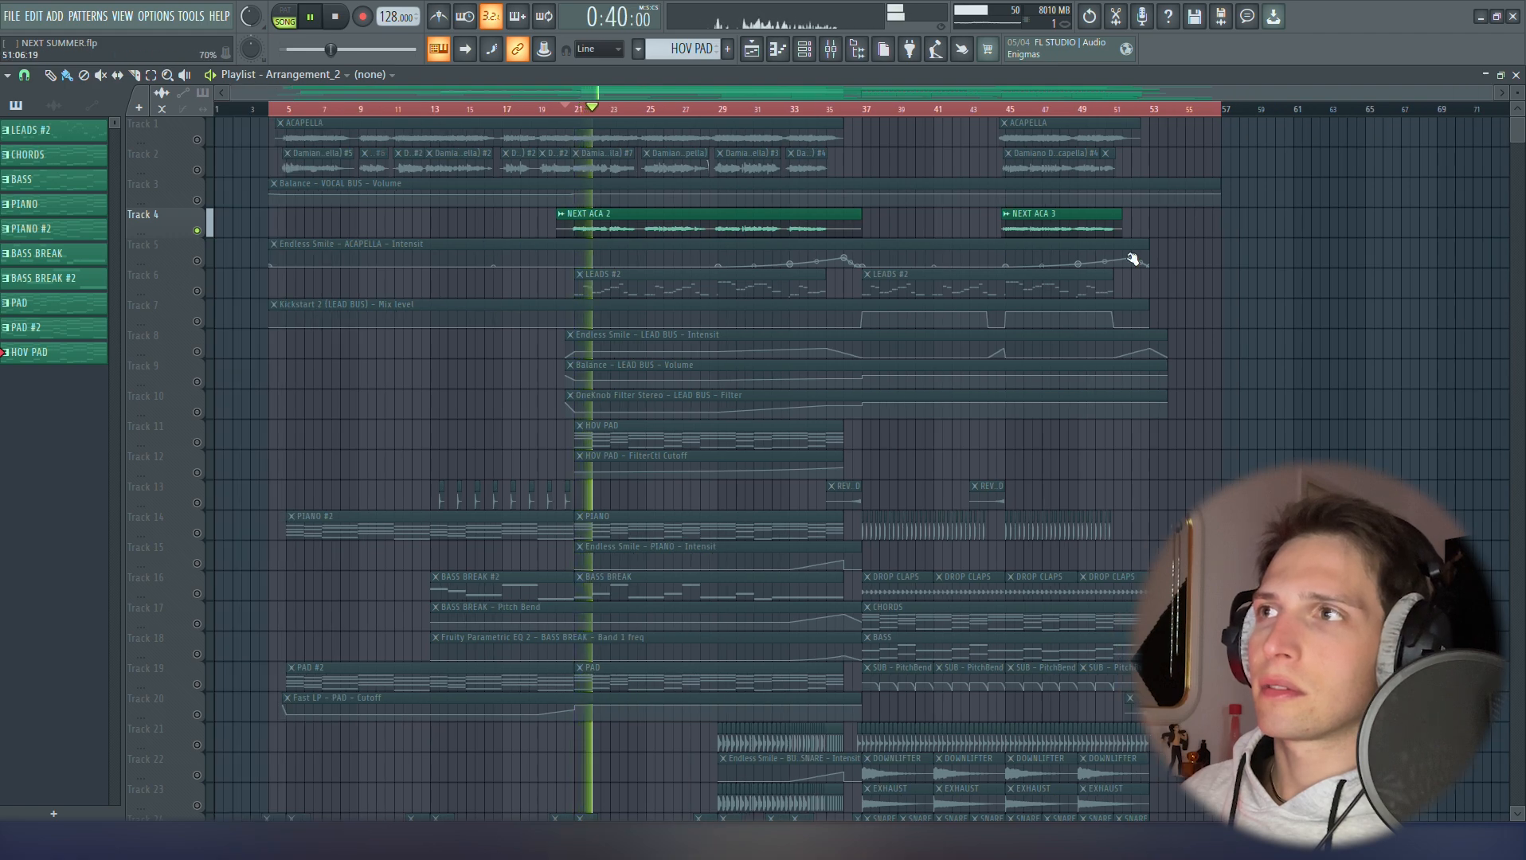
Inspect the FabFilter Pro-Q 3 and Fruity Stereo Shaper settings on the NEXT ACA 2 mixer insert
{"action": "left_click", "coordinate": [830, 51]}
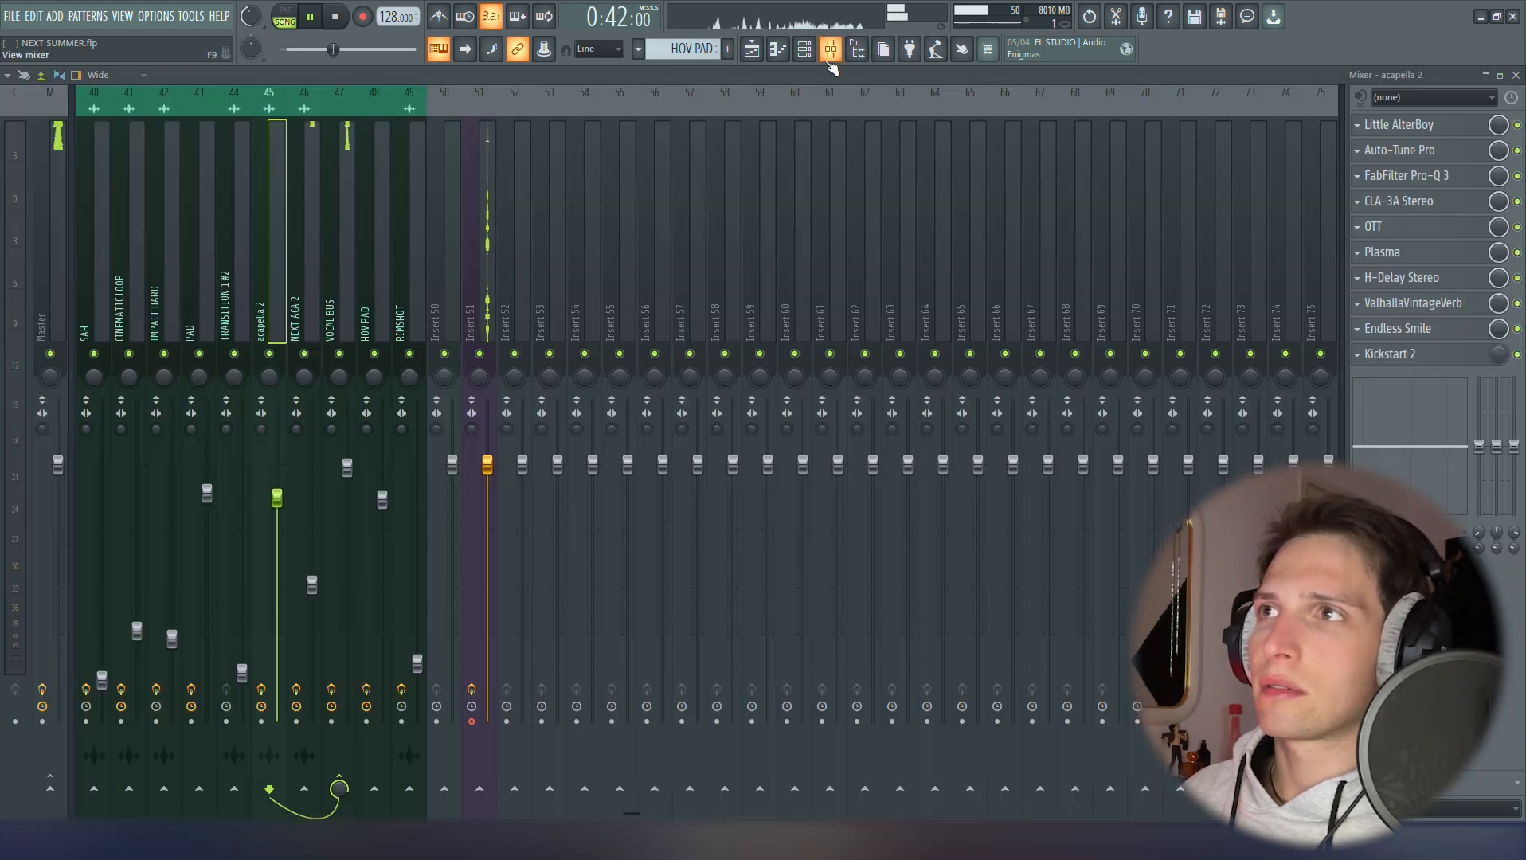
{"action": "left_click", "coordinate": [313, 243]}
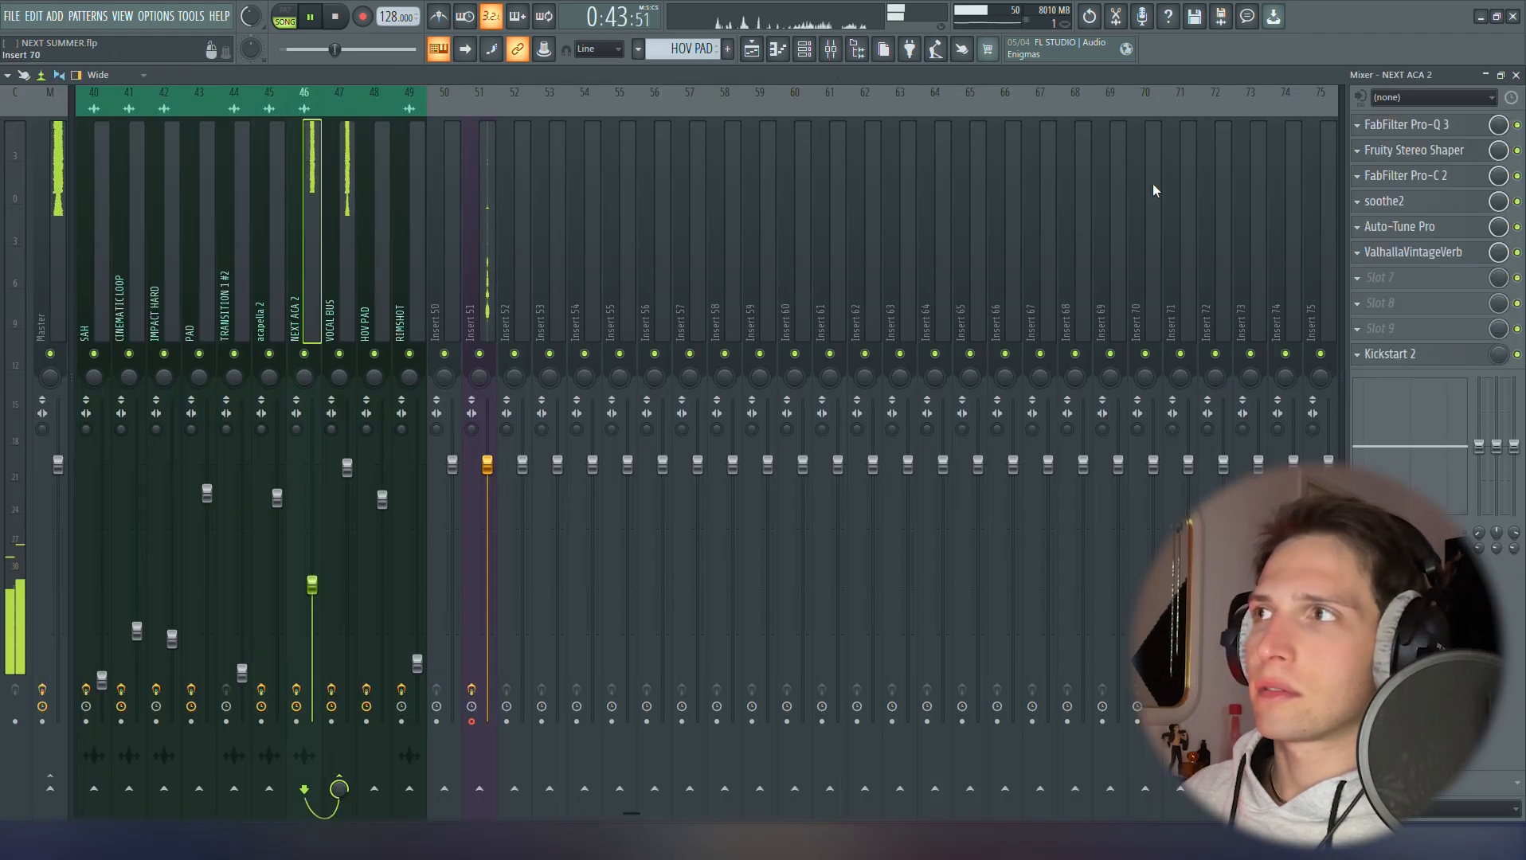
{"action": "left_click", "coordinate": [1436, 126]}
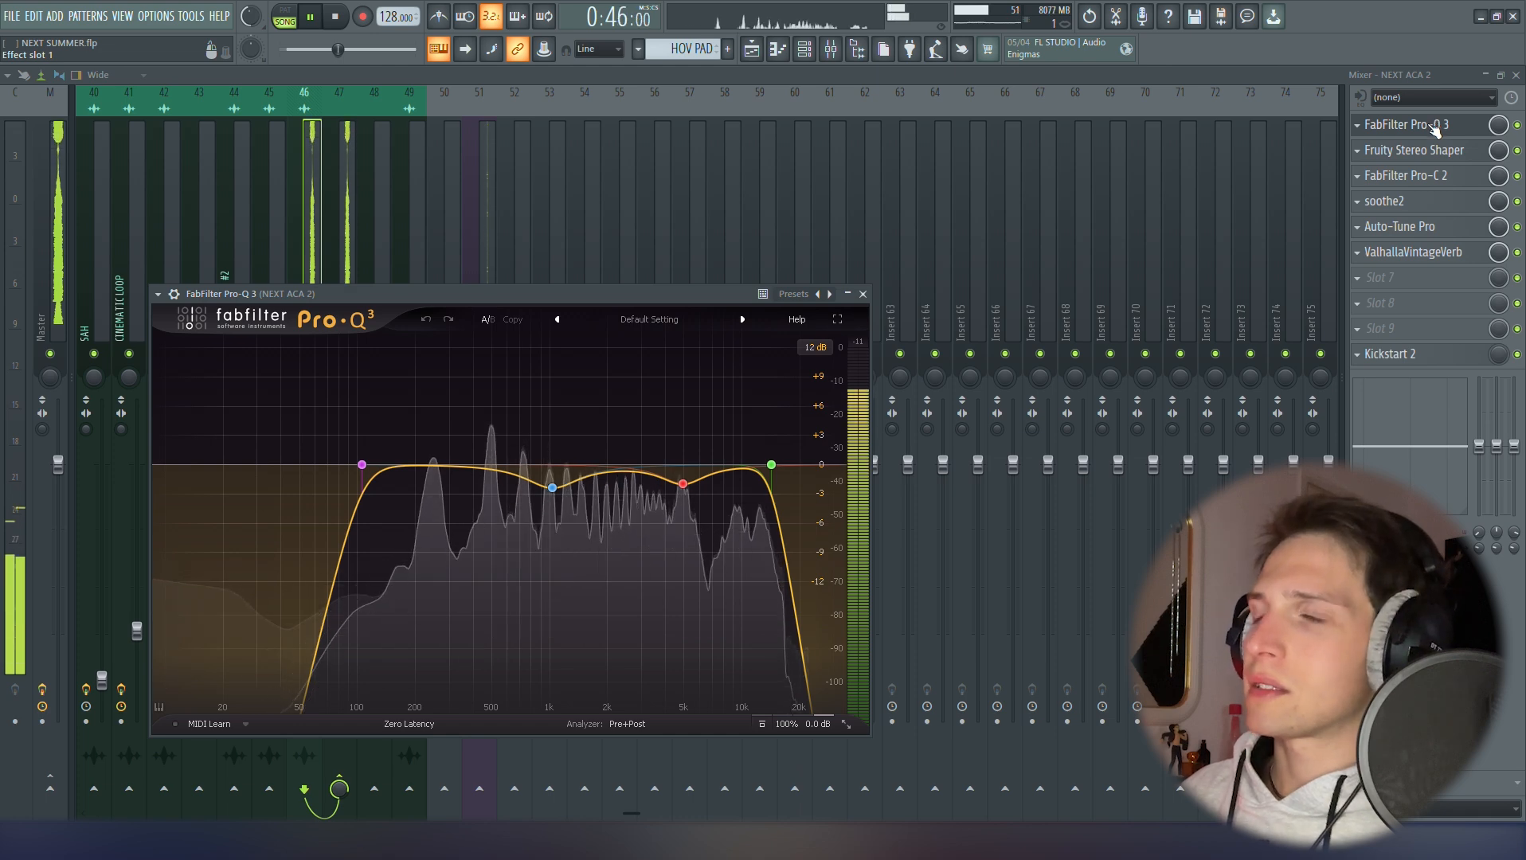
{"action": "left_click", "coordinate": [1435, 126]}
{"action": "left_click", "coordinate": [1415, 151]}
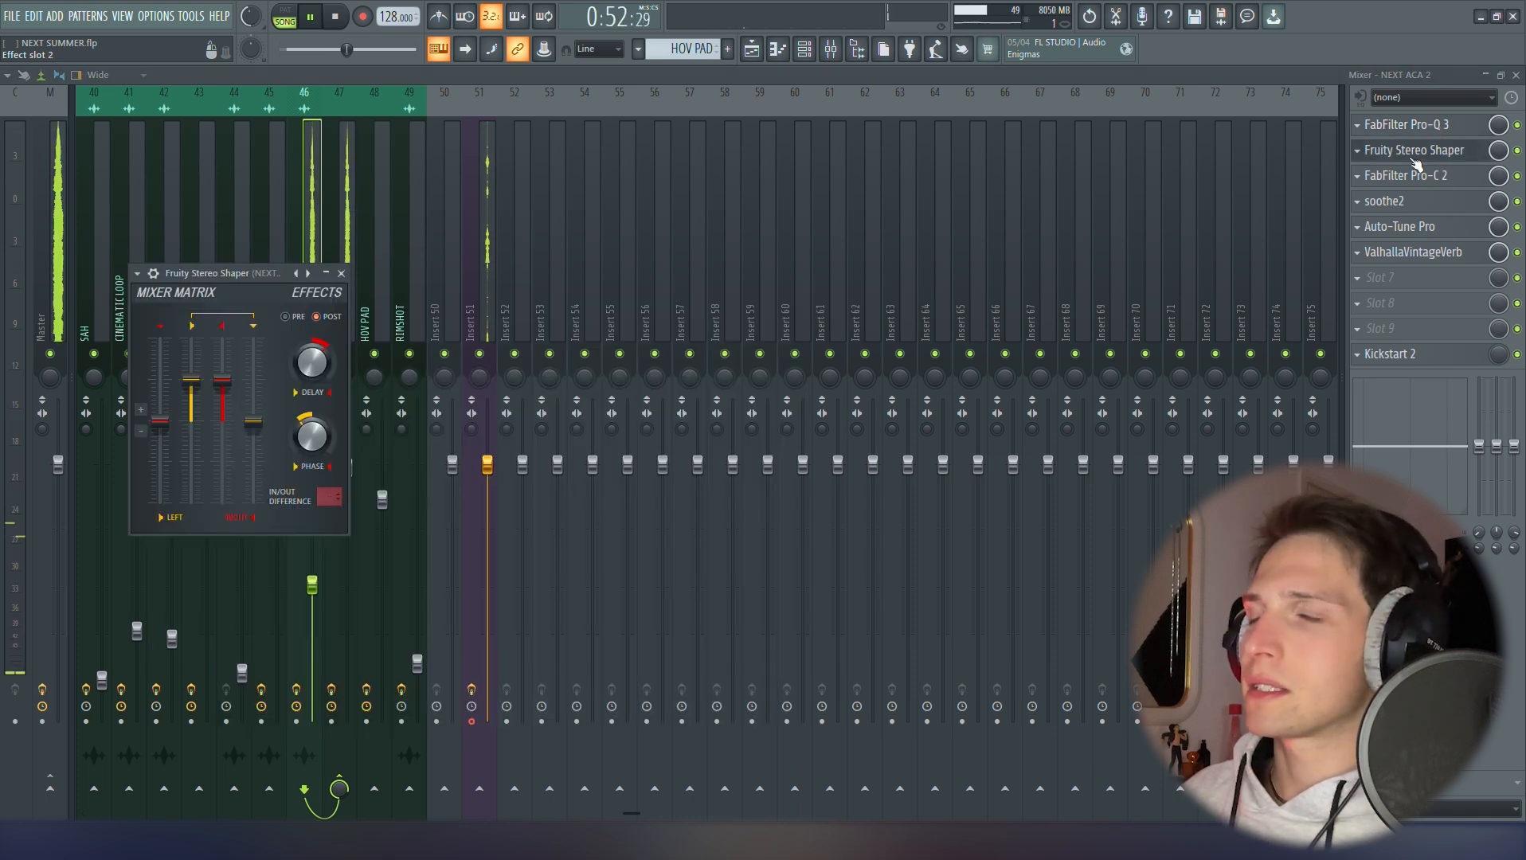
{"action": "left_click", "coordinate": [1415, 159]}
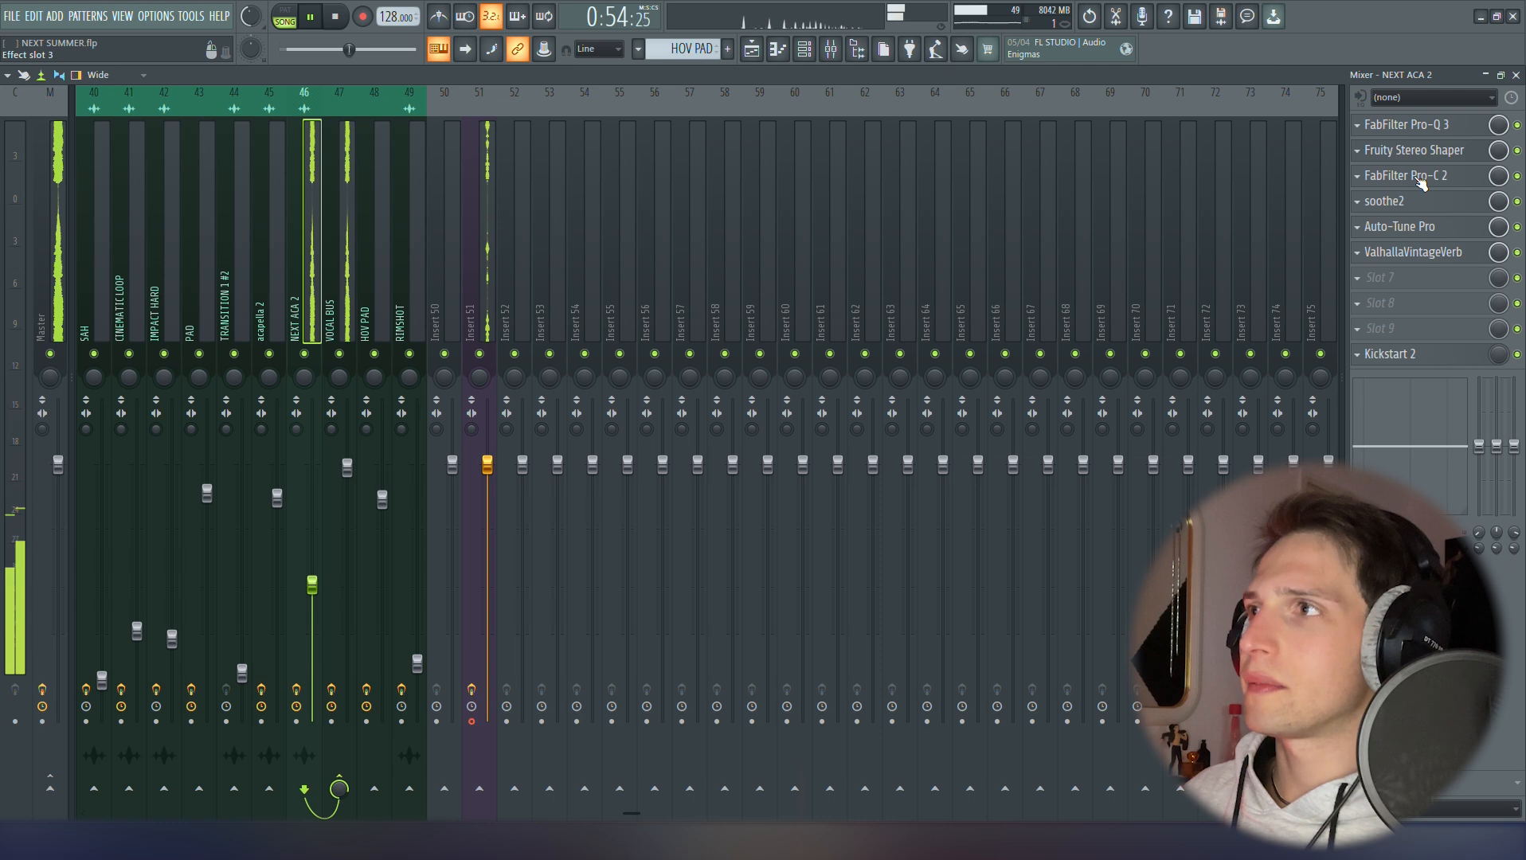
Inspect the FabFilter Pro-C 2 and soothe2 settings on the NEXT ACA 2 mixer insert
{"action": "left_click", "coordinate": [1422, 176]}
{"action": "left_click", "coordinate": [1422, 177]}
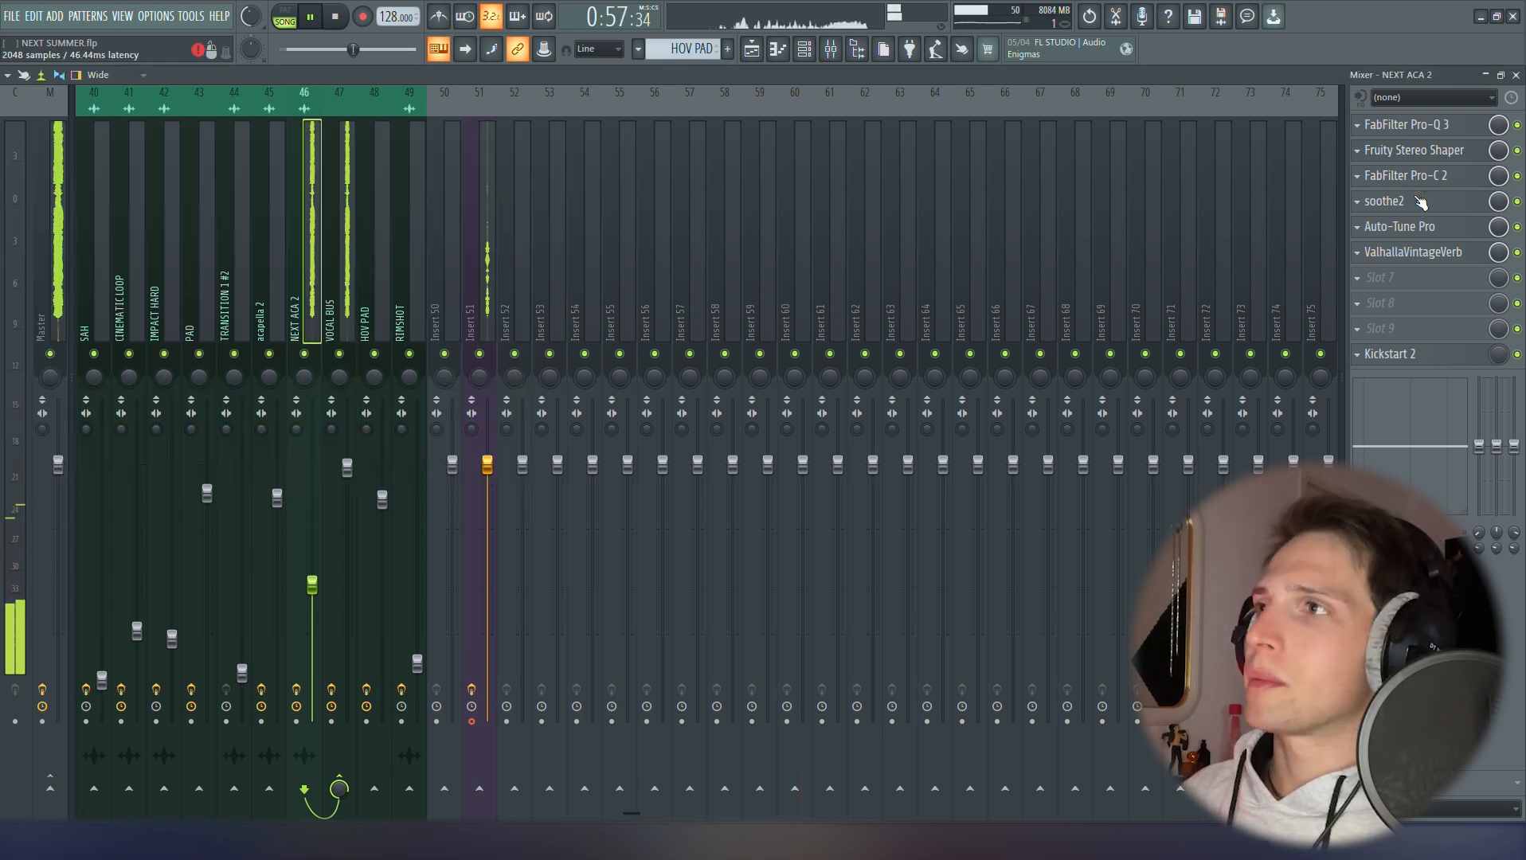
{"action": "left_click", "coordinate": [1422, 201]}
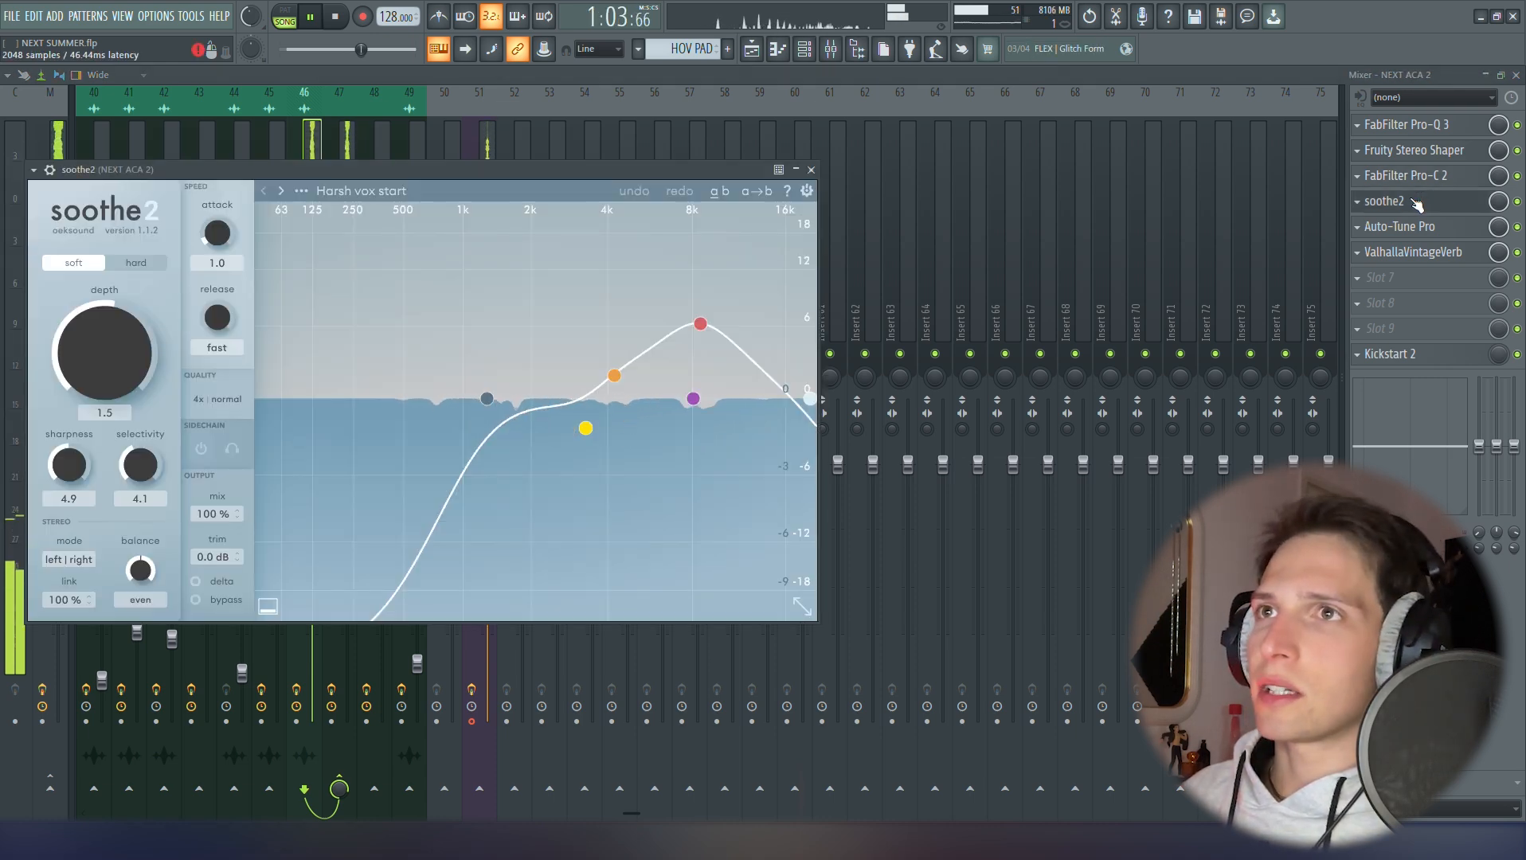
{"action": "left_click", "coordinate": [1417, 205]}
View the Auto-Tune Pro, ValhallaVintageVerb and Kickstart 2 settings on the NEXT ACA 2 insert
{"action": "left_click", "coordinate": [1422, 229]}
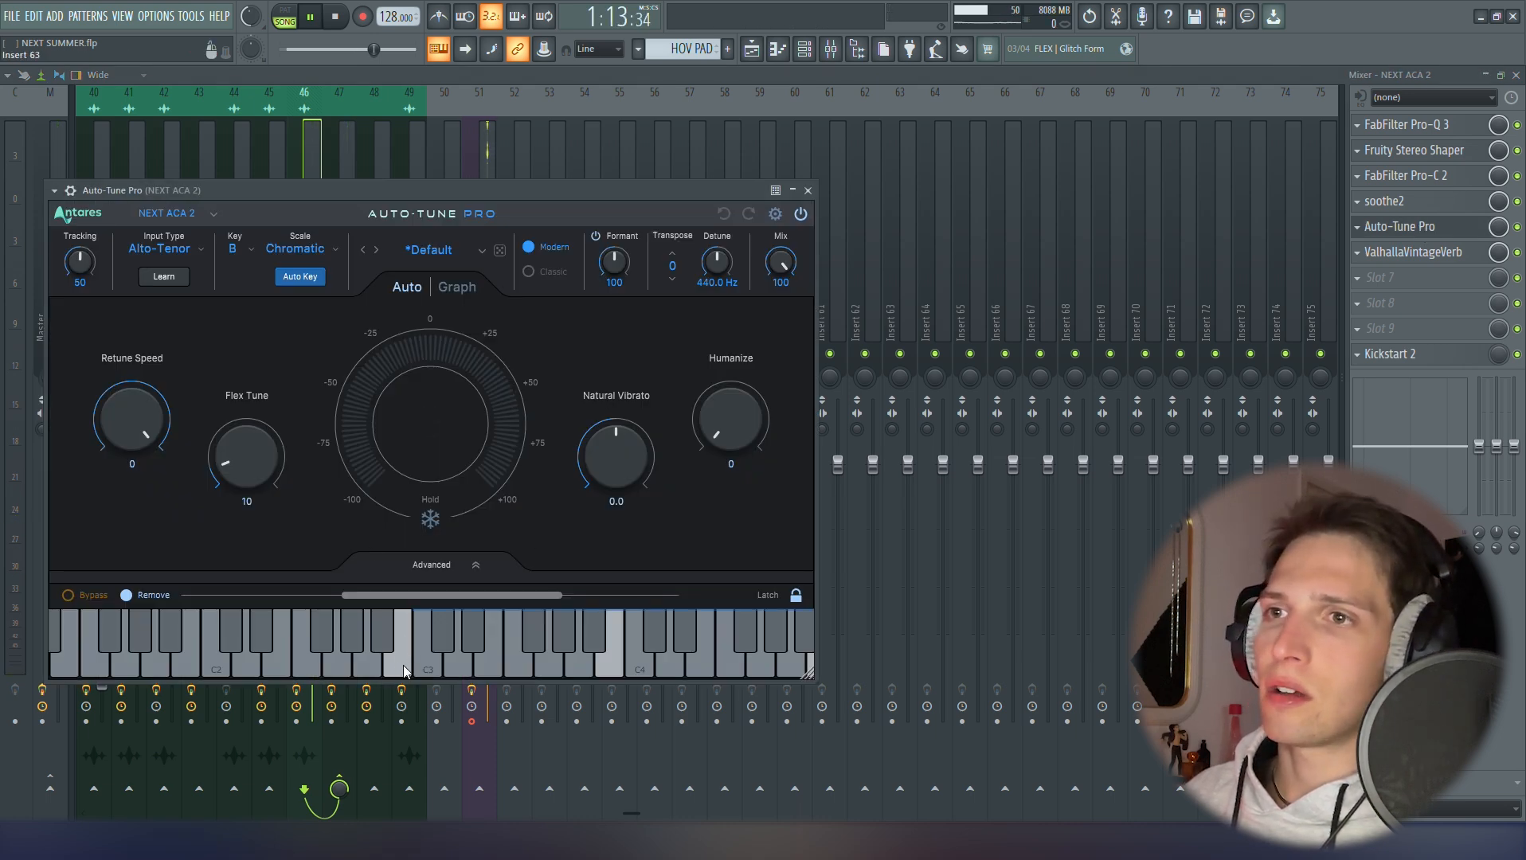
{"action": "left_click", "coordinate": [809, 191]}
{"action": "left_click", "coordinate": [1436, 254]}
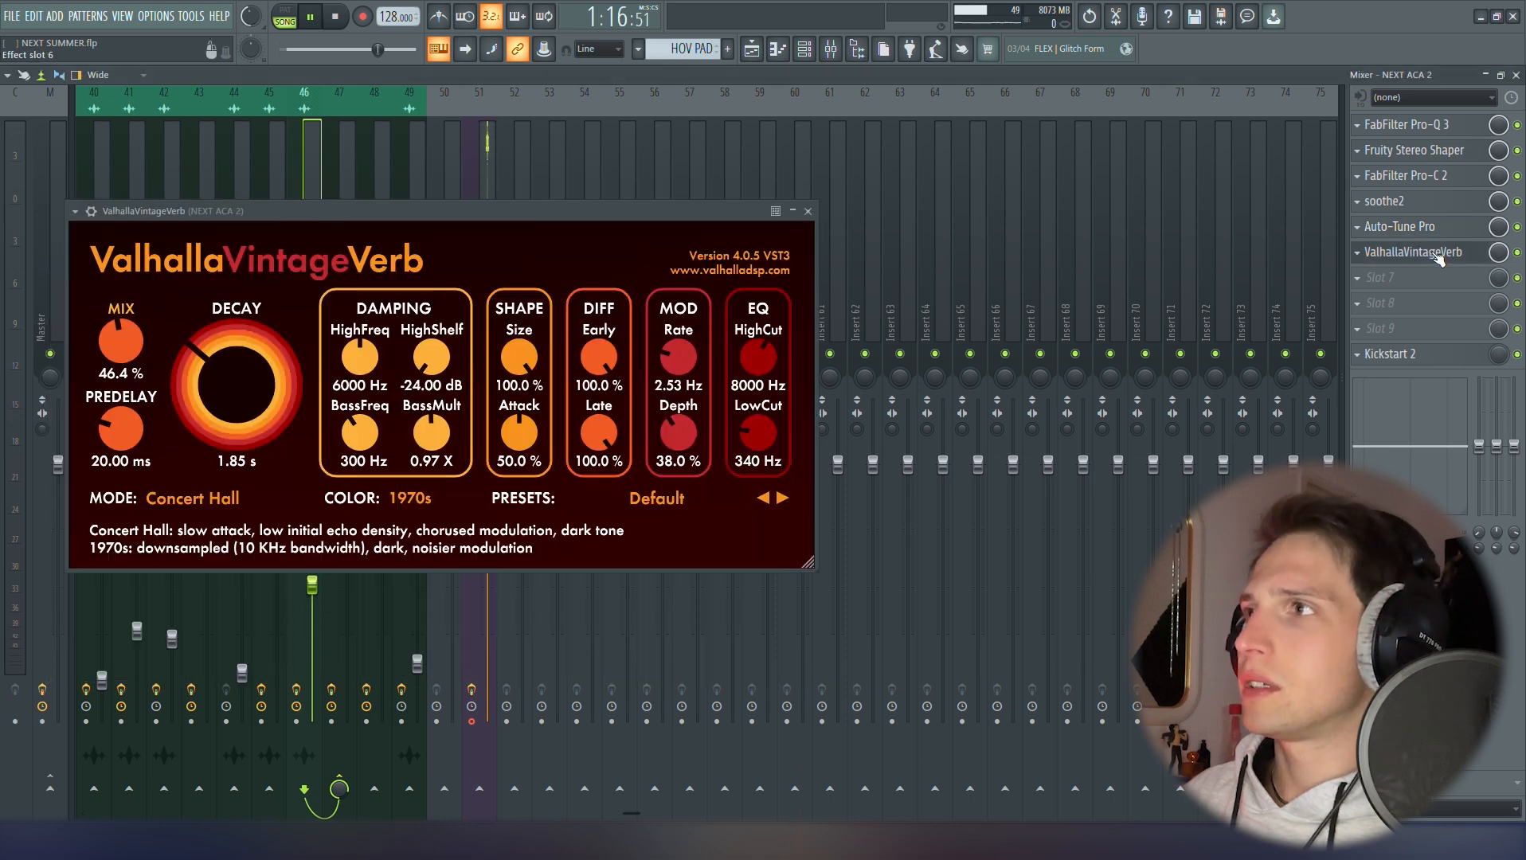
{"action": "left_click", "coordinate": [1437, 253]}
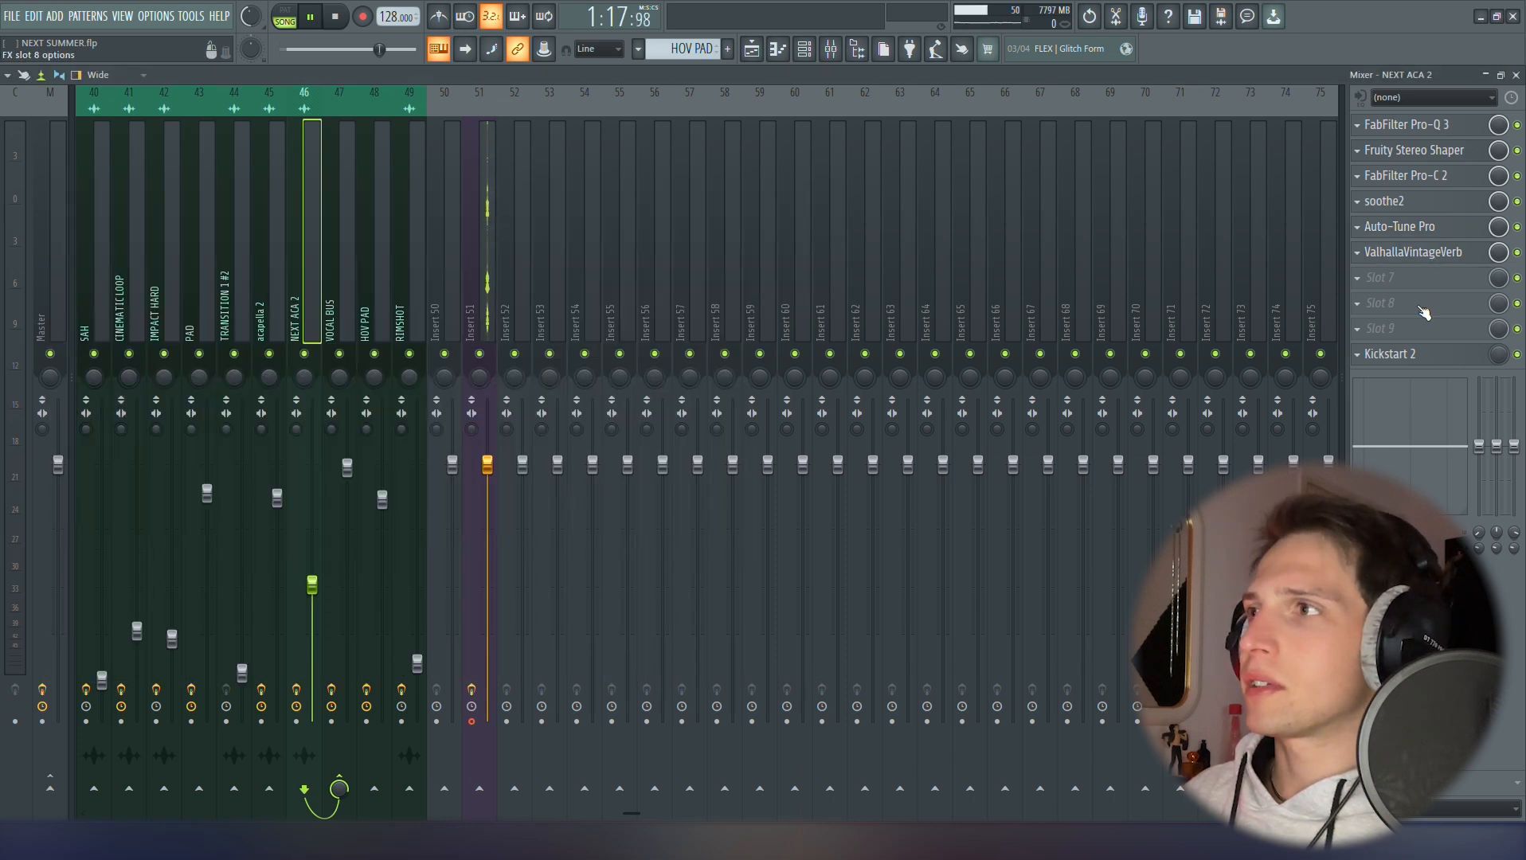
{"action": "left_click", "coordinate": [1437, 360]}
{"action": "left_click", "coordinate": [1437, 360]}
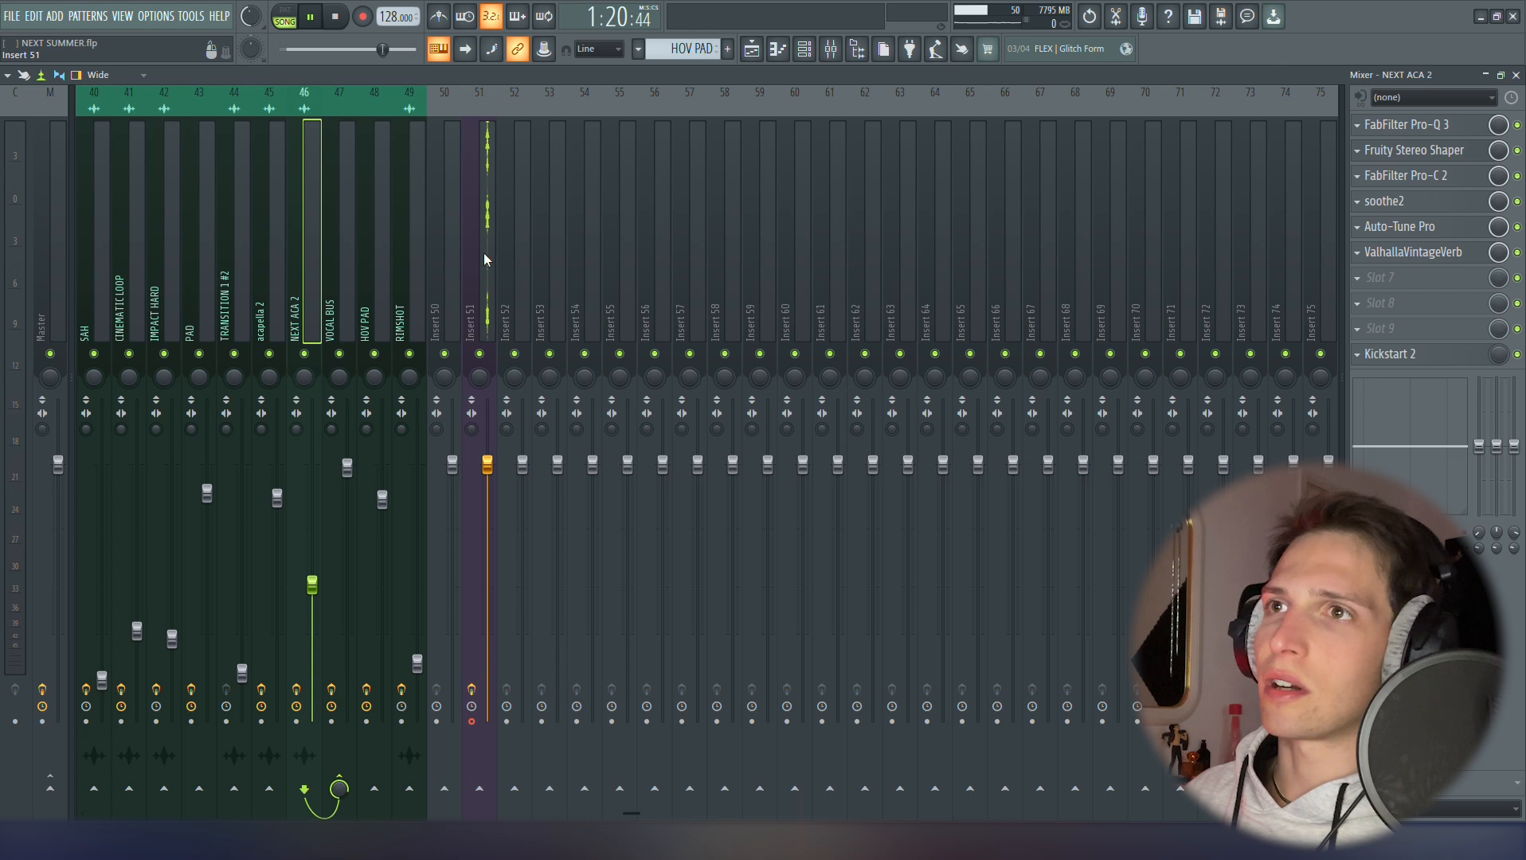
Stop playback and inspect the soothe2 and Fruity Balance settings on the VOCAL BUS insert
{"action": "left_click", "coordinate": [340, 281]}
{"action": "key", "text": "space"}
{"action": "left_click", "coordinate": [1387, 139]}
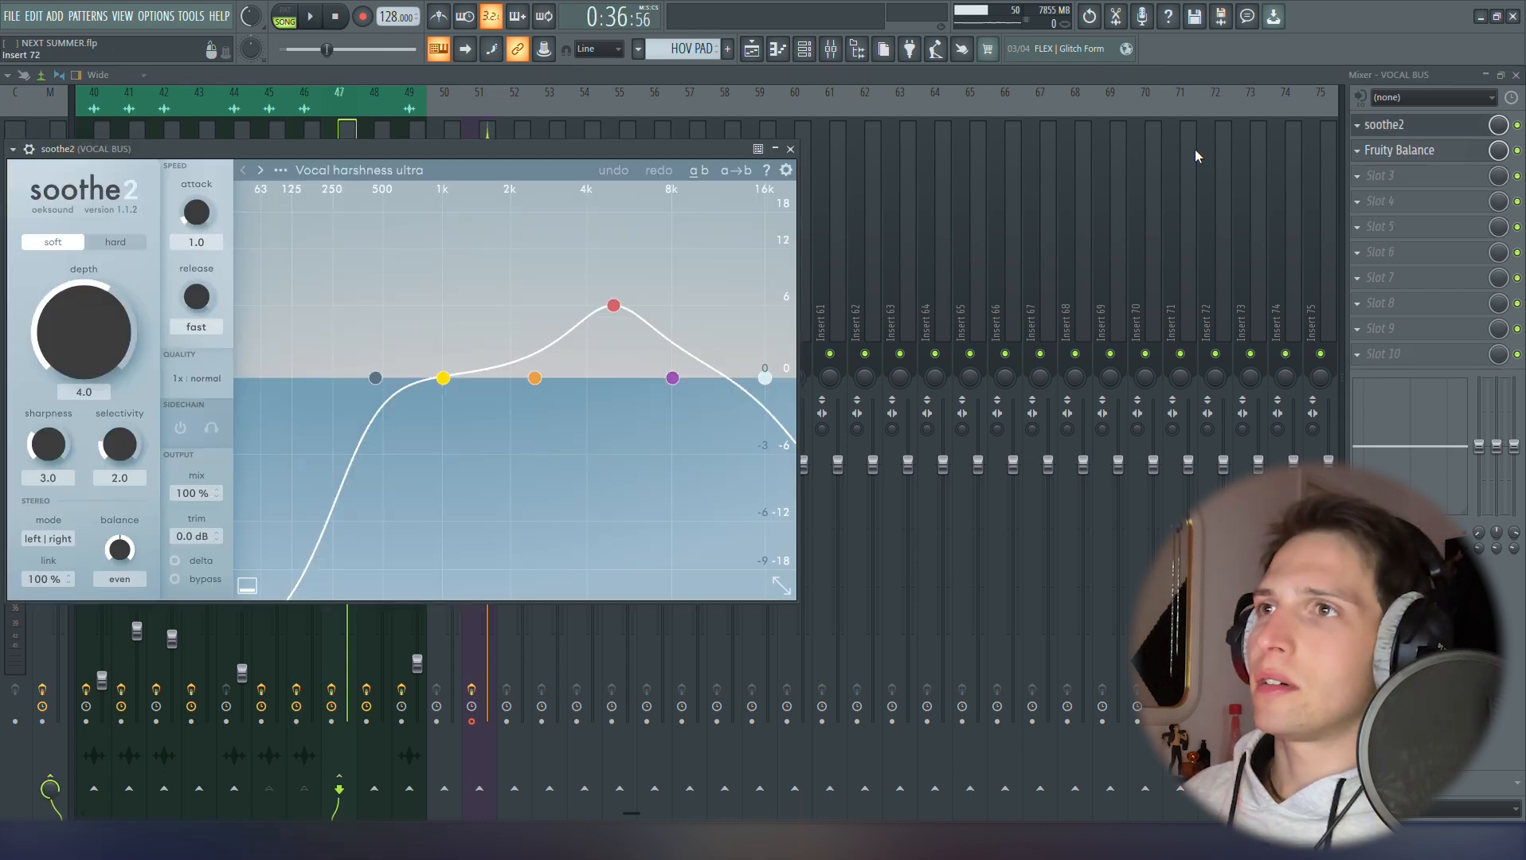
{"action": "left_click", "coordinate": [793, 150]}
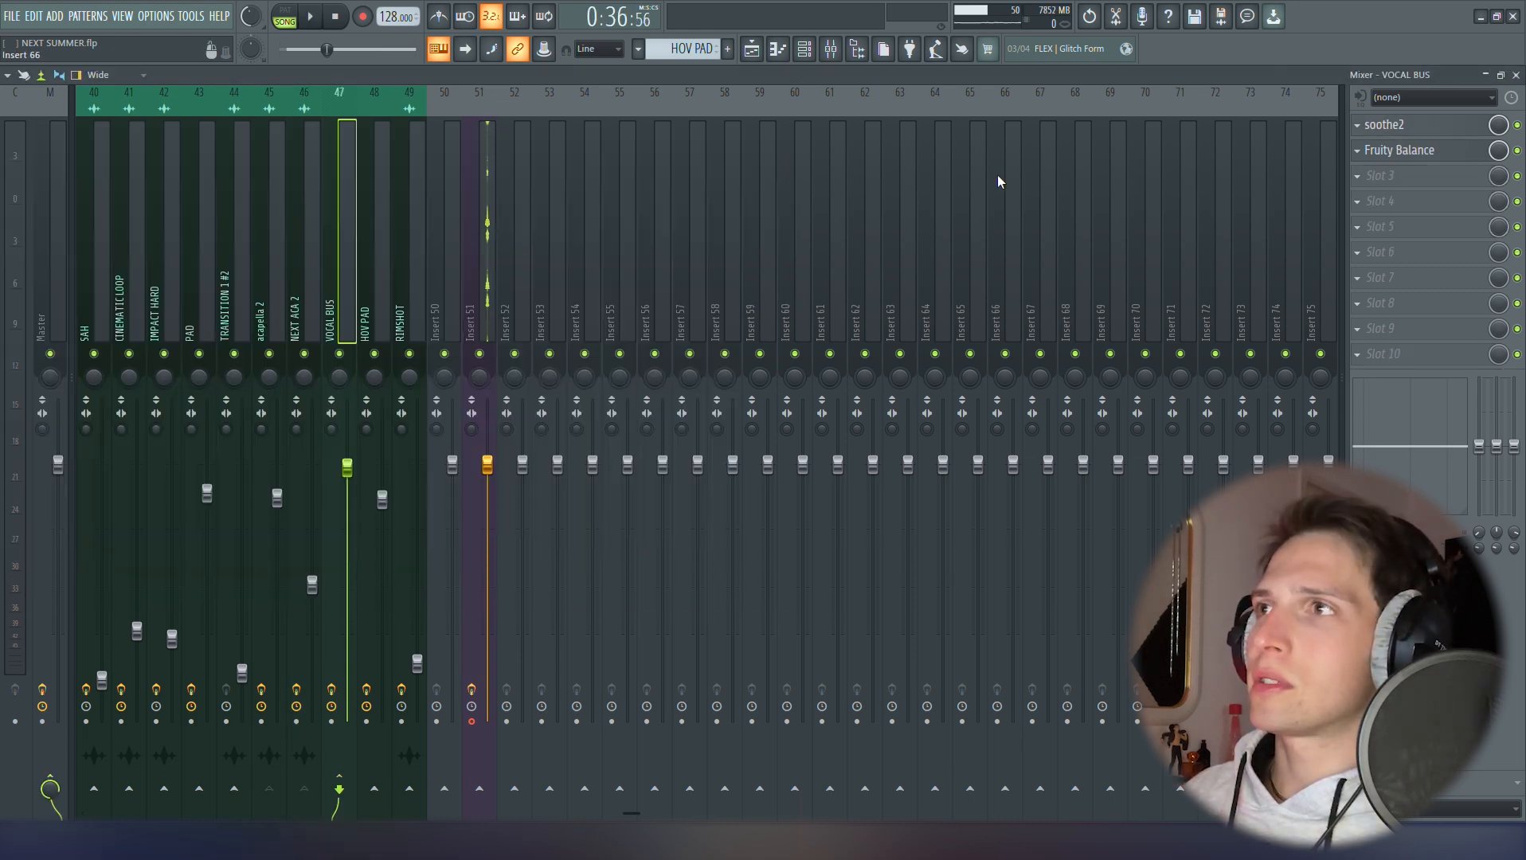
{"action": "left_click", "coordinate": [1440, 158]}
{"action": "left_click", "coordinate": [1440, 159]}
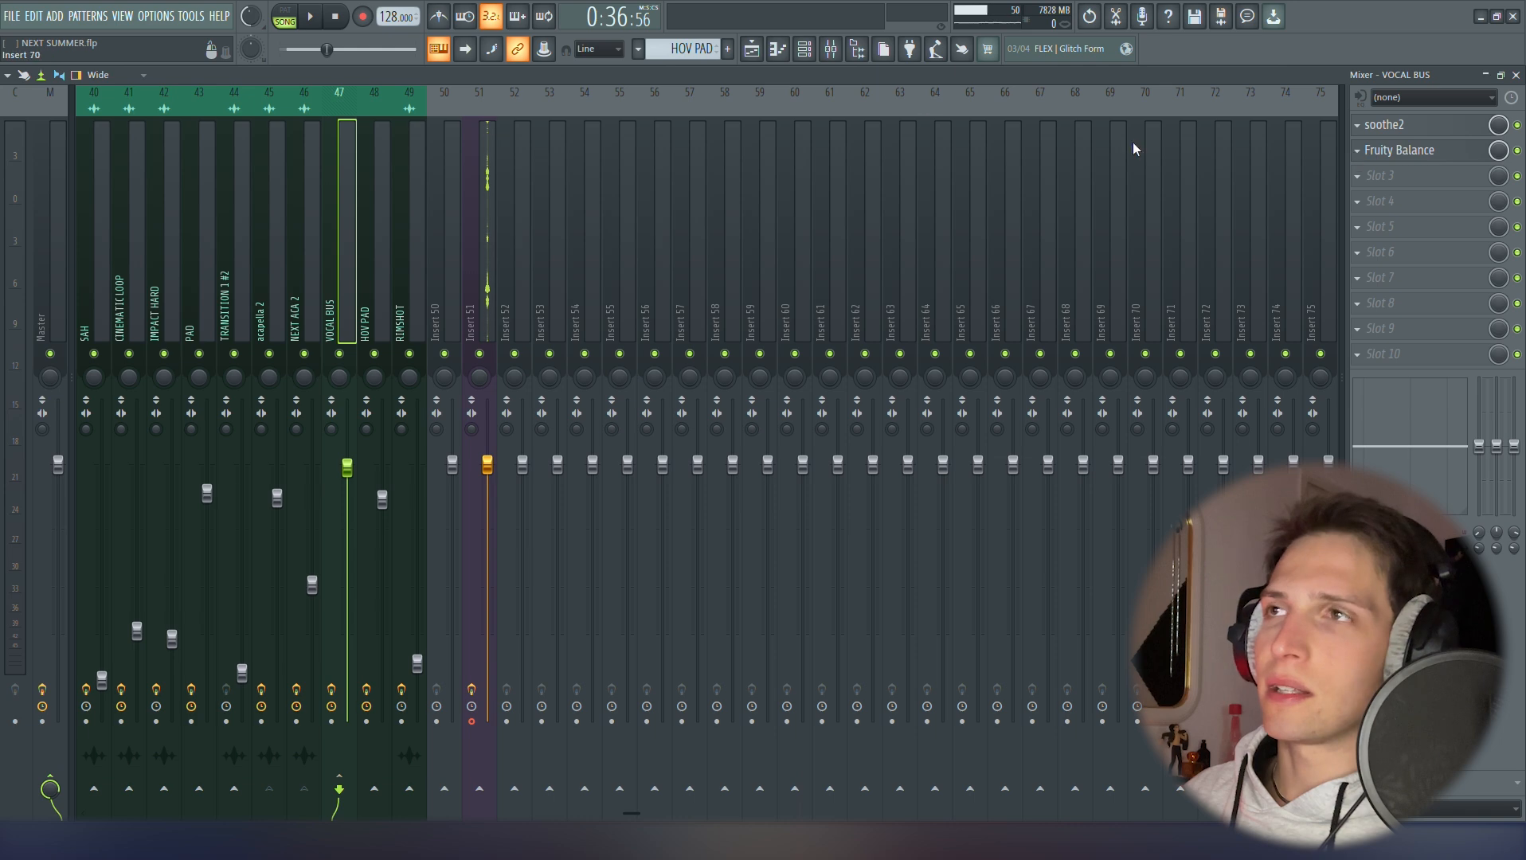
Return to the playlist and play the soloed vocal tracks from about bar 20
{"action": "left_click", "coordinate": [757, 56]}
{"action": "scroll", "coordinate": [1434, 343], "scroll_direction": "down", "scroll_amount": 5}
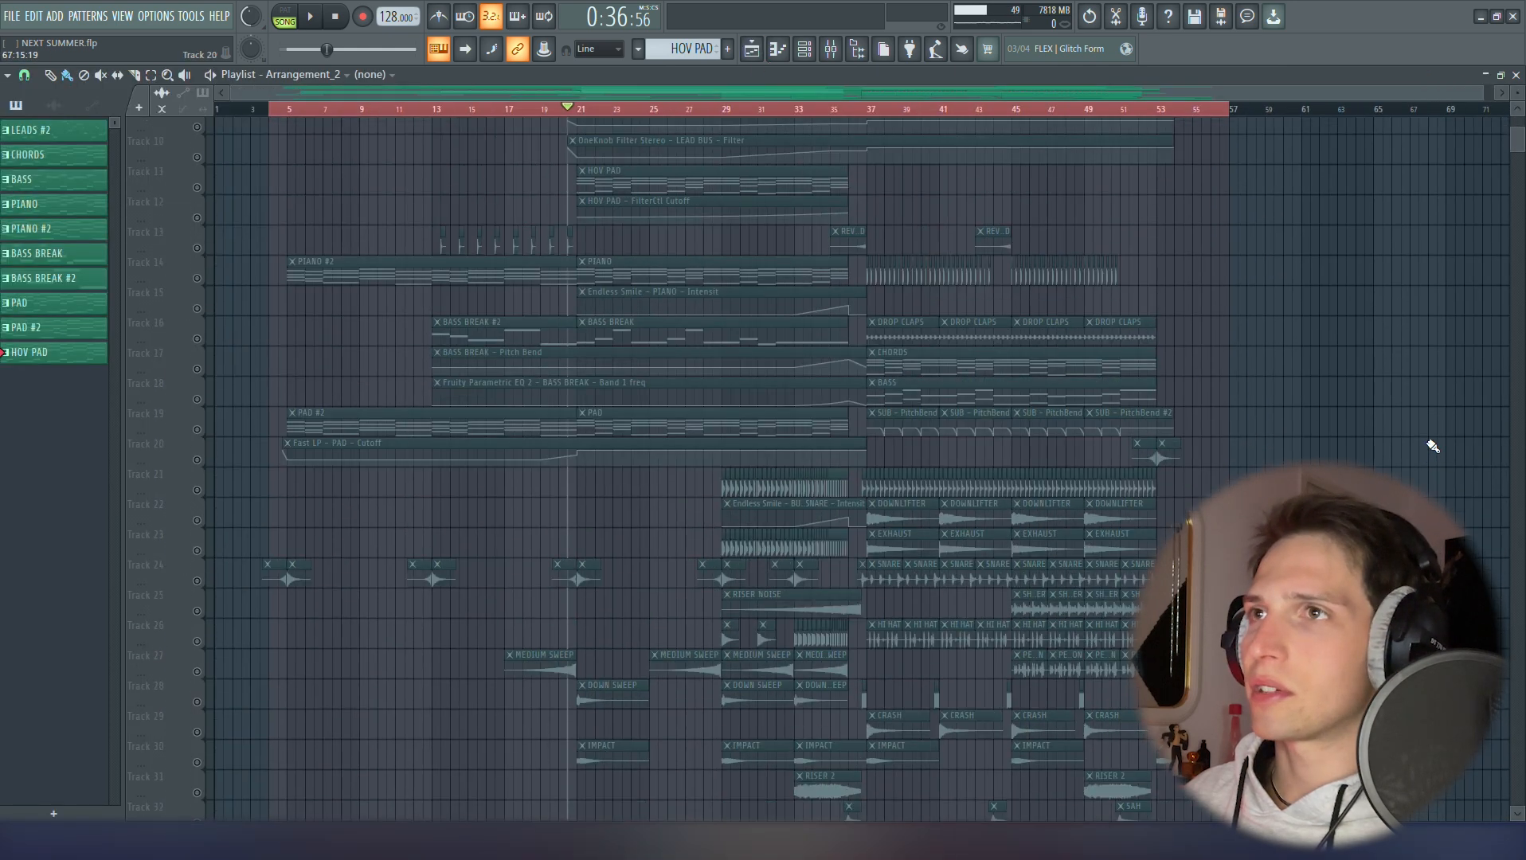
{"action": "key", "text": "space"}
{"action": "scroll", "coordinate": [674, 238], "scroll_direction": "up", "scroll_amount": 5}
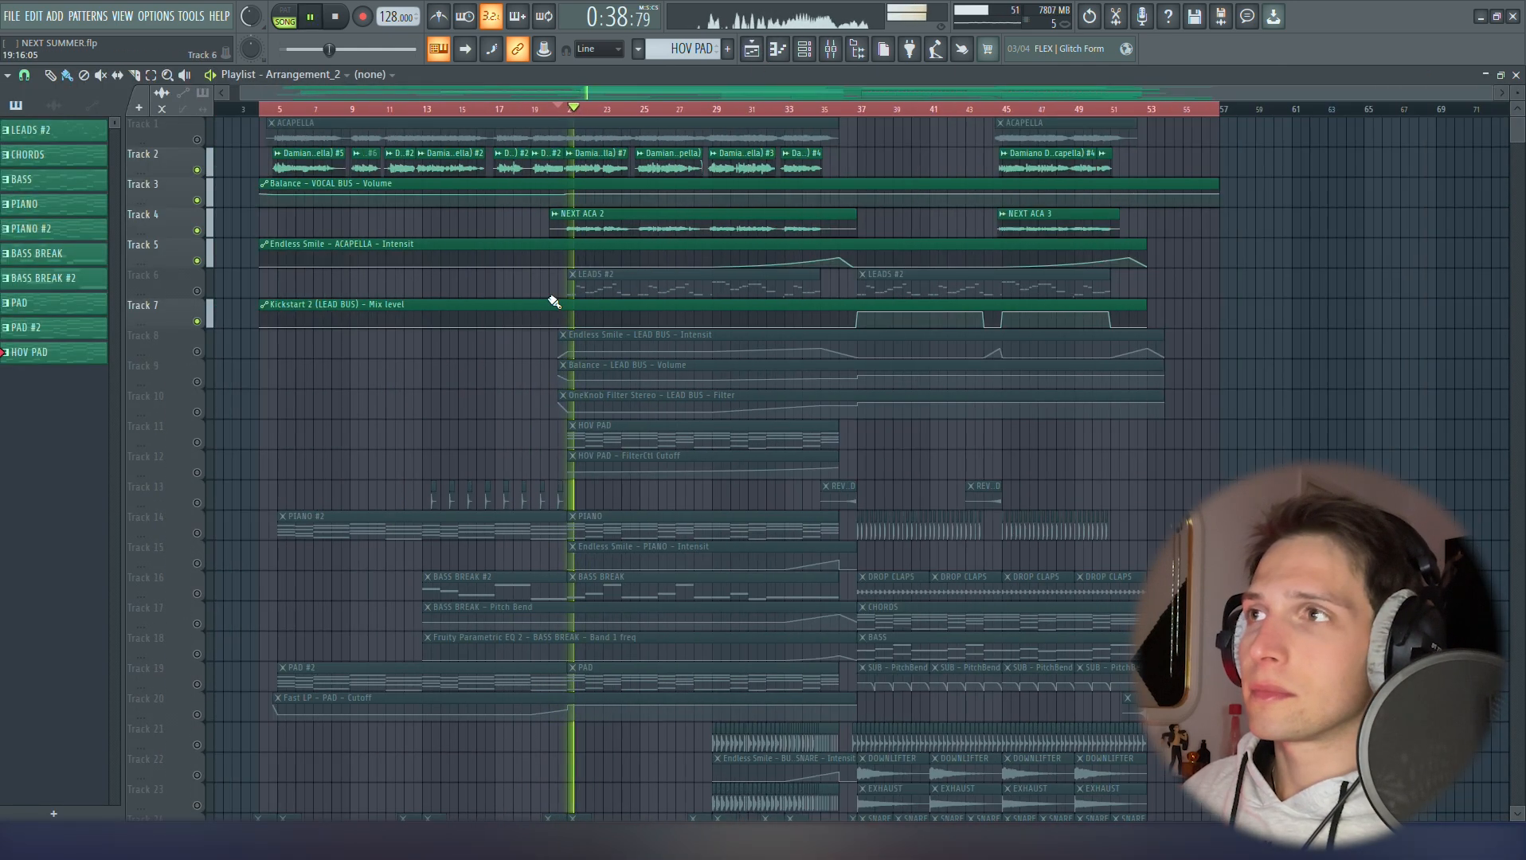
{"action": "scroll", "coordinate": [626, 263], "scroll_direction": "up", "scroll_amount": 2}
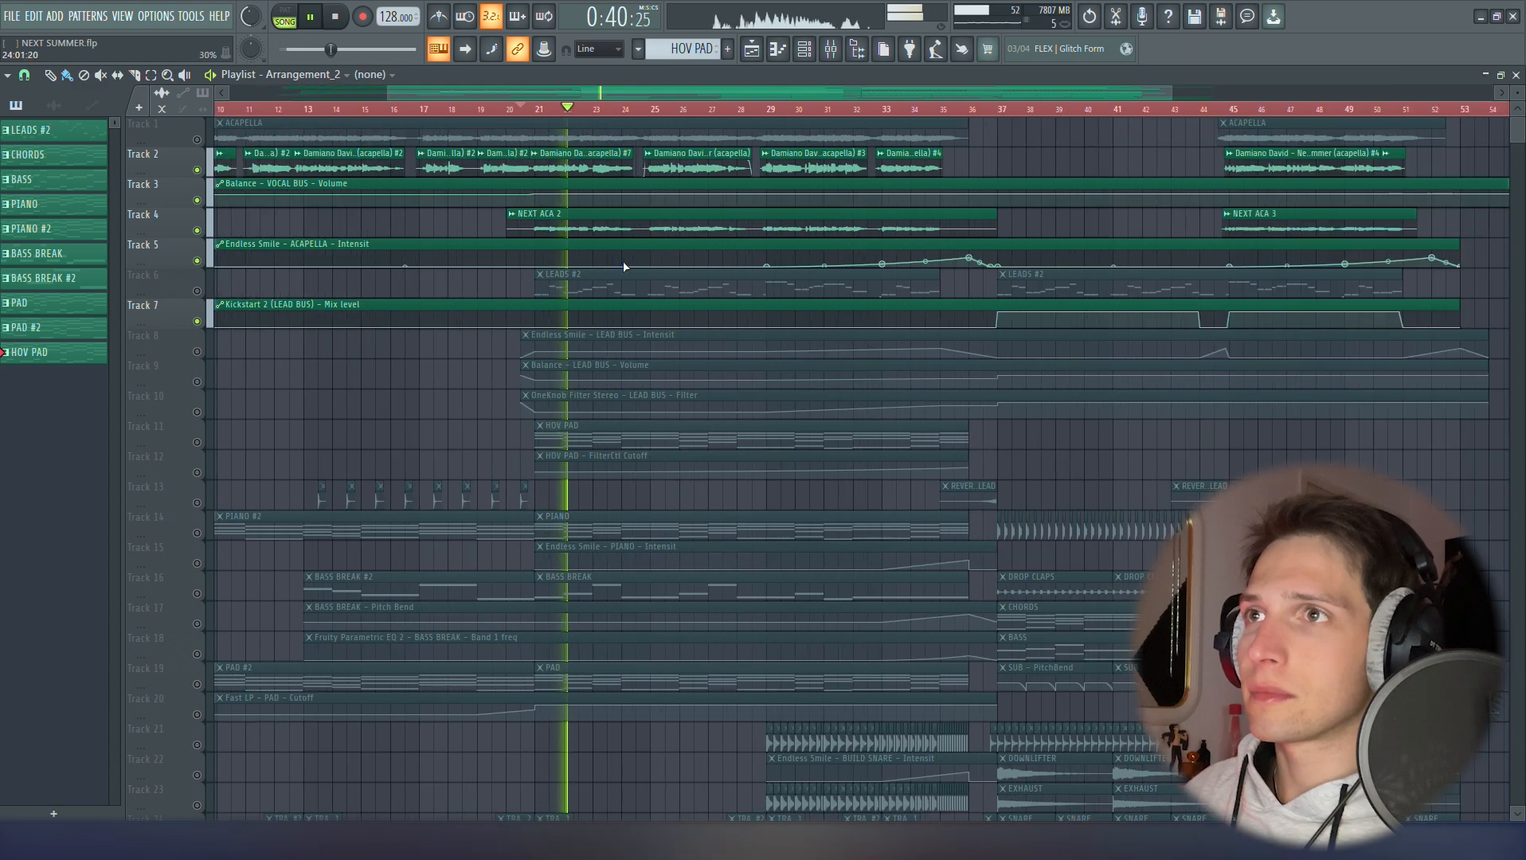
Play the soloed vocals from about bar 45, then stop playback and turn all tracks back on
{"action": "left_click", "coordinate": [1230, 110]}
{"action": "scroll", "coordinate": [1366, 234], "scroll_direction": "up", "scroll_amount": 3}
{"action": "scroll", "coordinate": [947, 236], "scroll_direction": "down", "scroll_amount": 3}
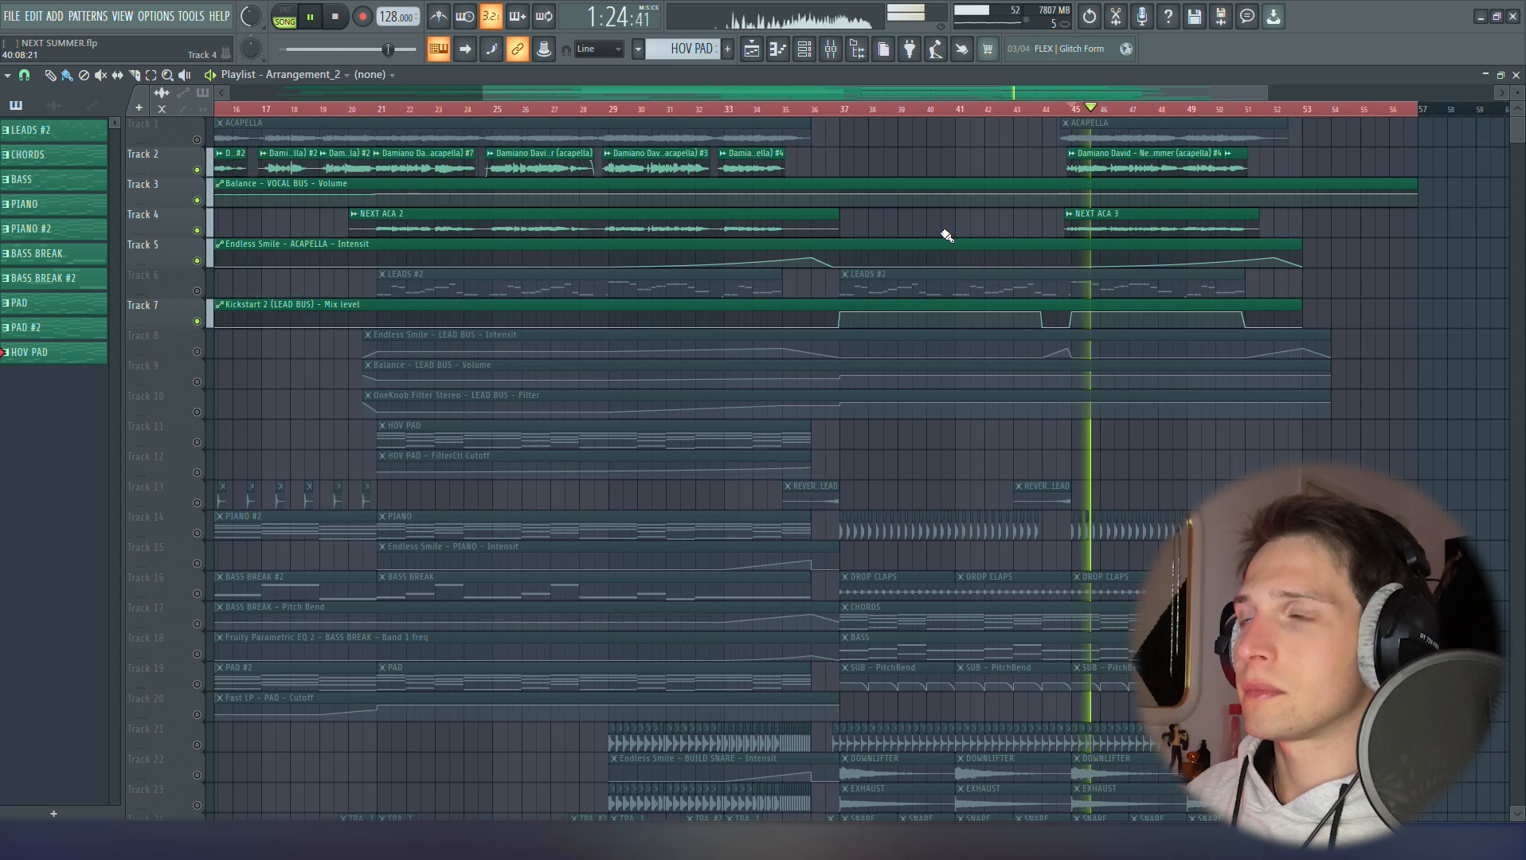
{"action": "scroll", "coordinate": [1020, 235], "scroll_direction": "down", "scroll_amount": 2}
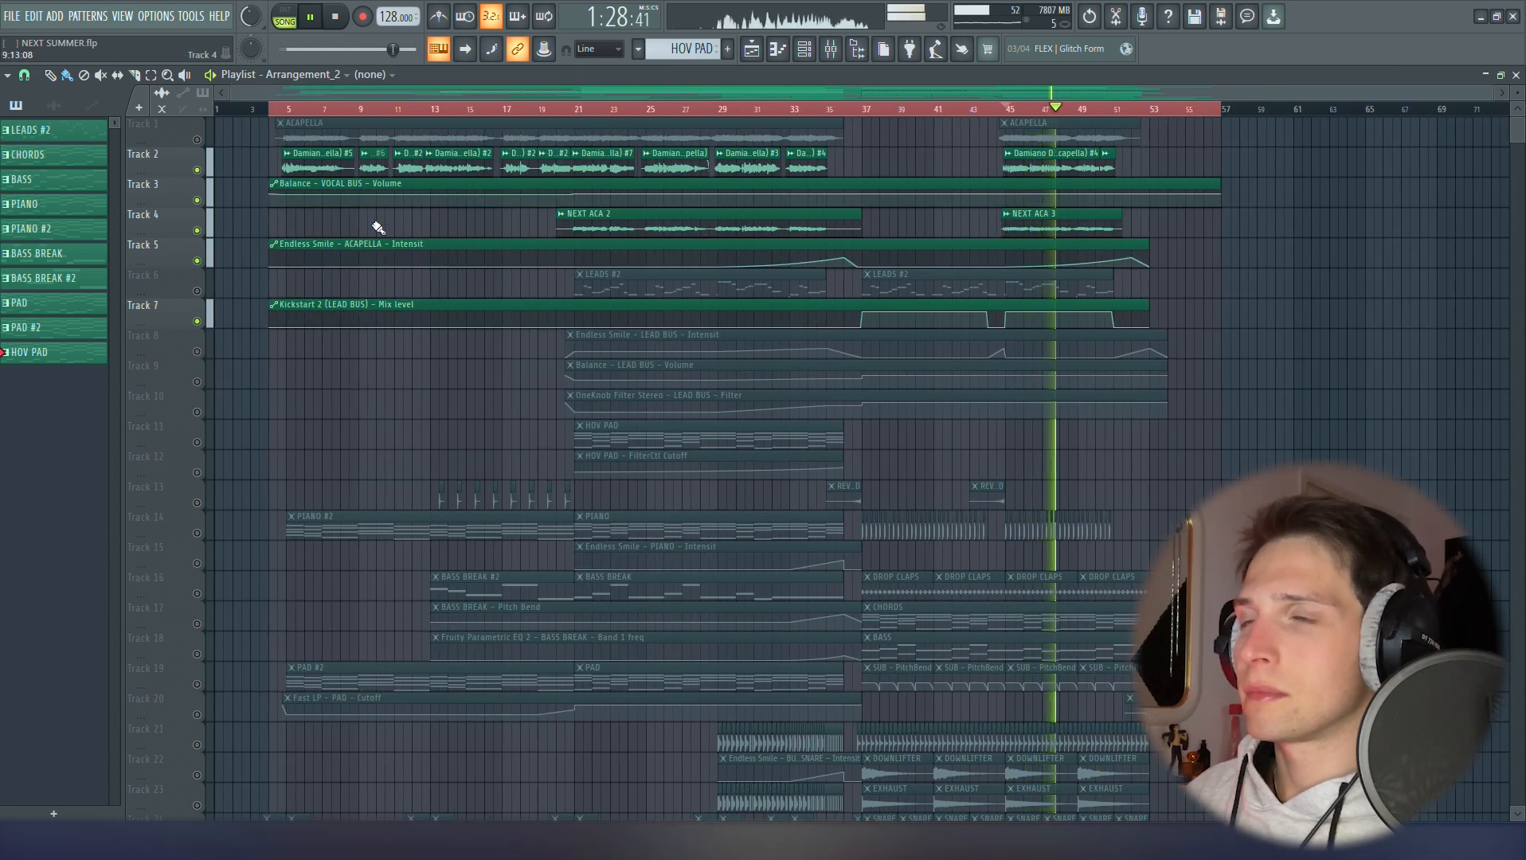
{"action": "key", "text": "space"}
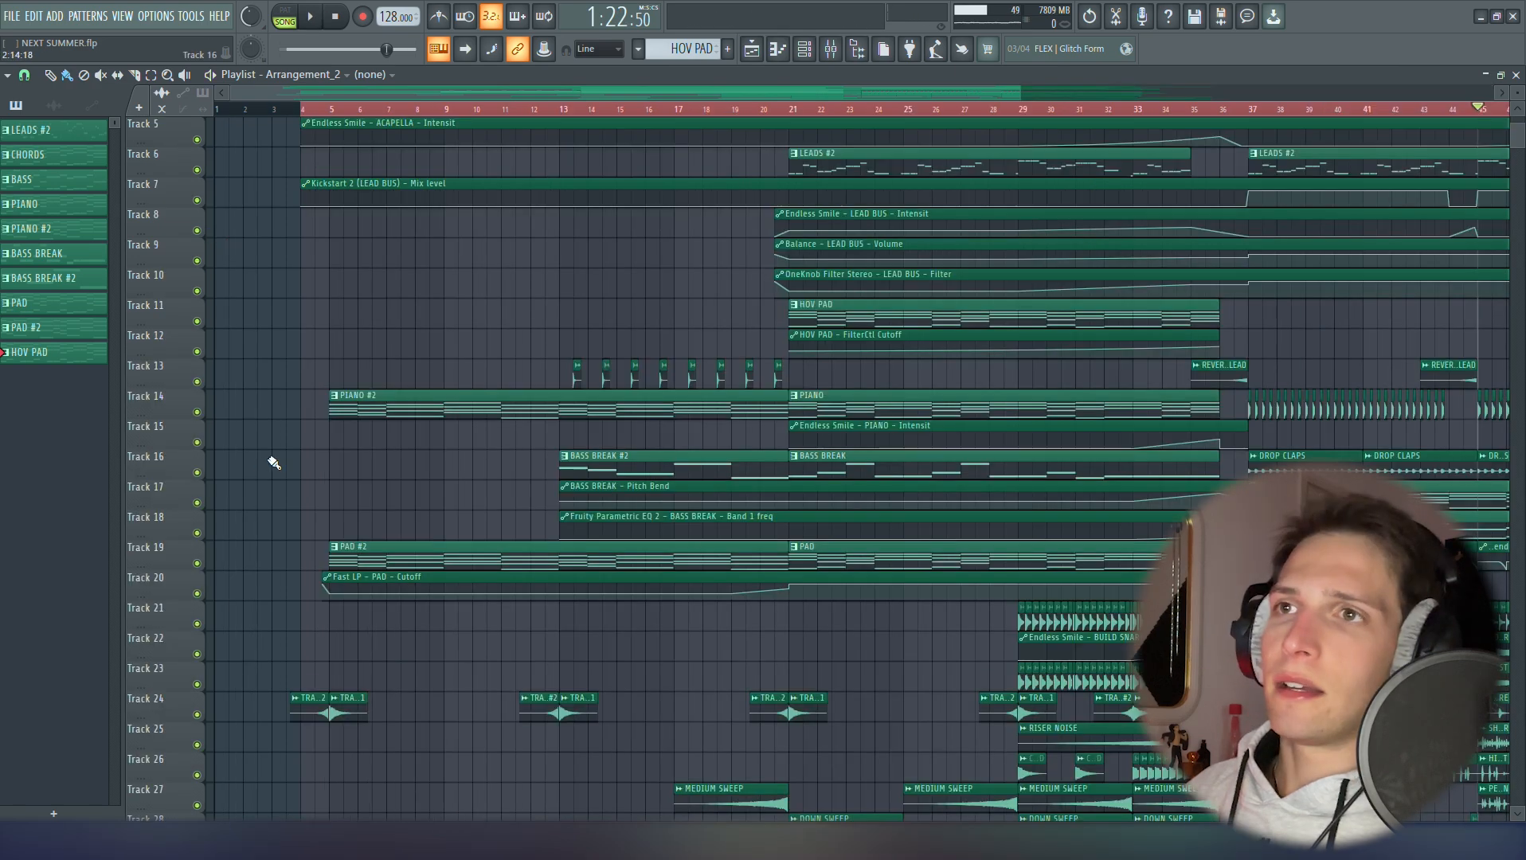
Set the playback position to bar 5 and play the PIANO #2 part with its Keyscape instrument open
{"action": "scroll", "coordinate": [272, 464], "scroll_direction": "up", "scroll_amount": 4}
{"action": "scroll", "coordinate": [274, 465], "scroll_direction": "down", "scroll_amount": 1}
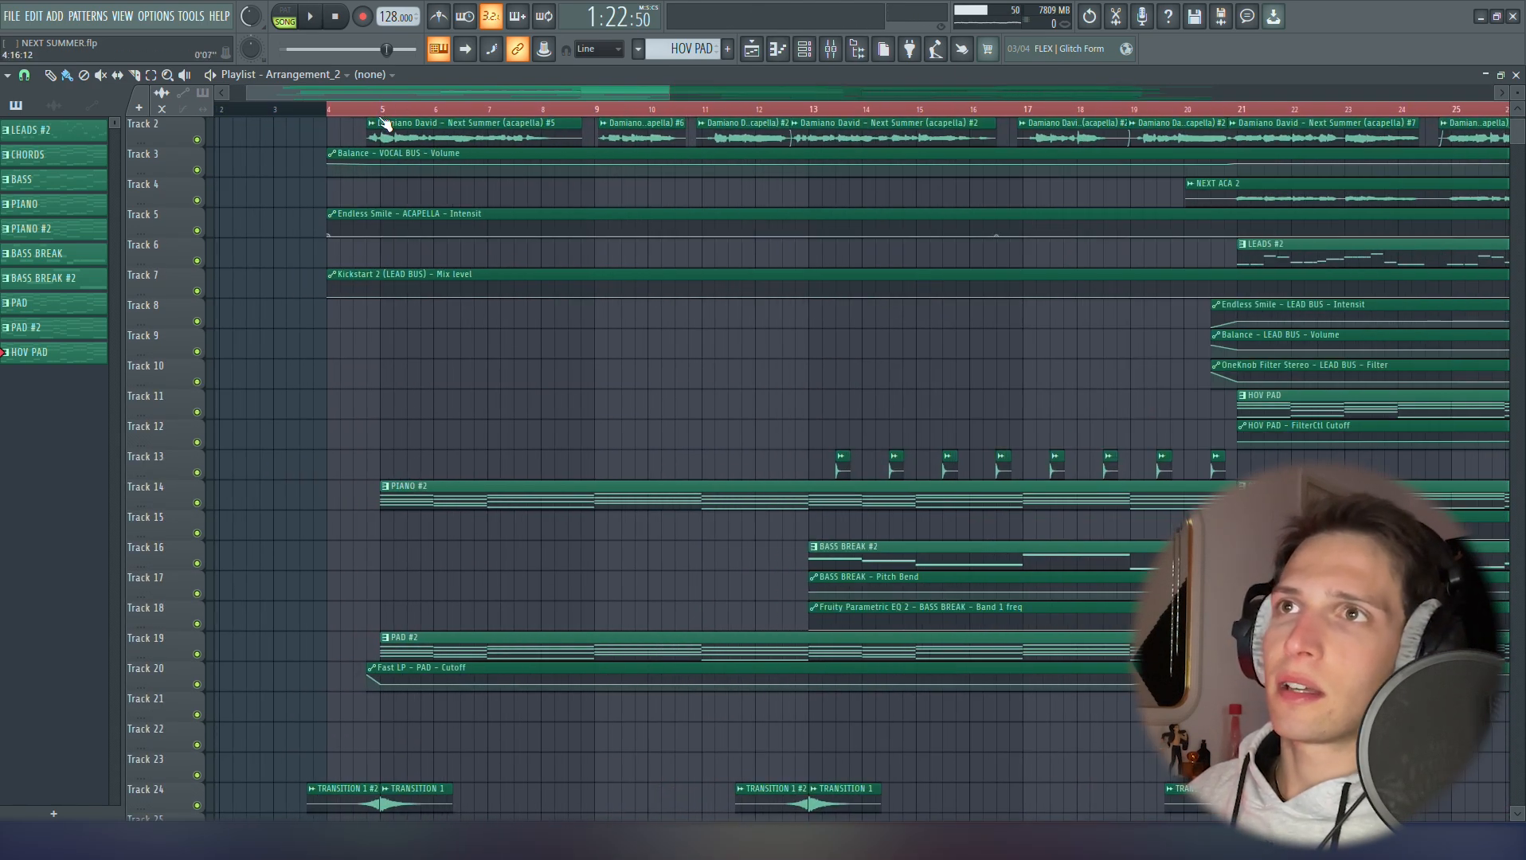
{"action": "left_click", "coordinate": [381, 108]}
{"action": "scroll", "coordinate": [452, 482], "scroll_direction": "down", "scroll_amount": 3}
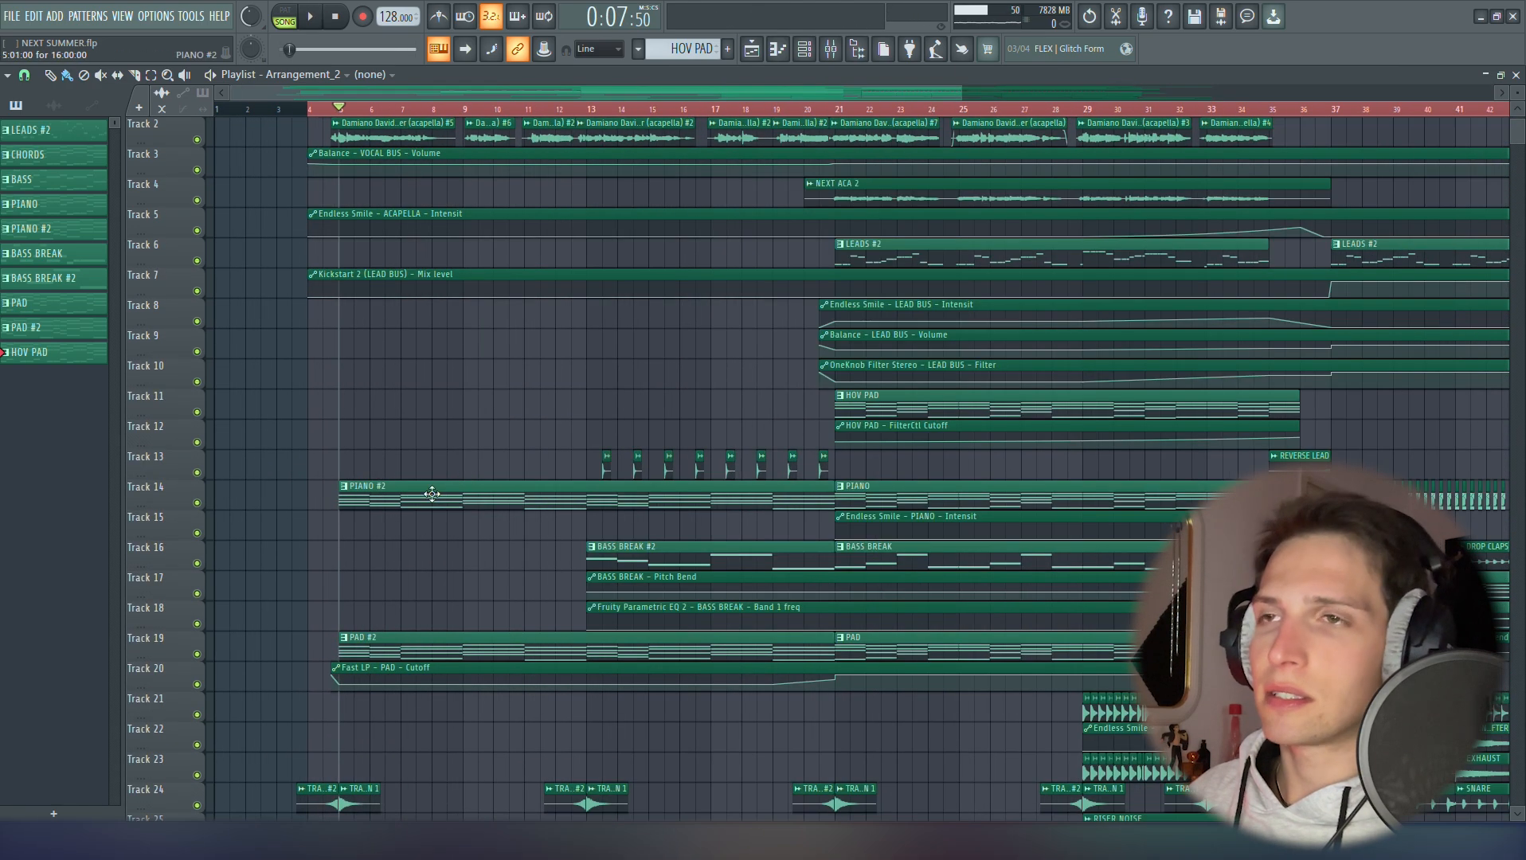
{"action": "left_click", "coordinate": [430, 490]}
{"action": "key", "text": "F6"}
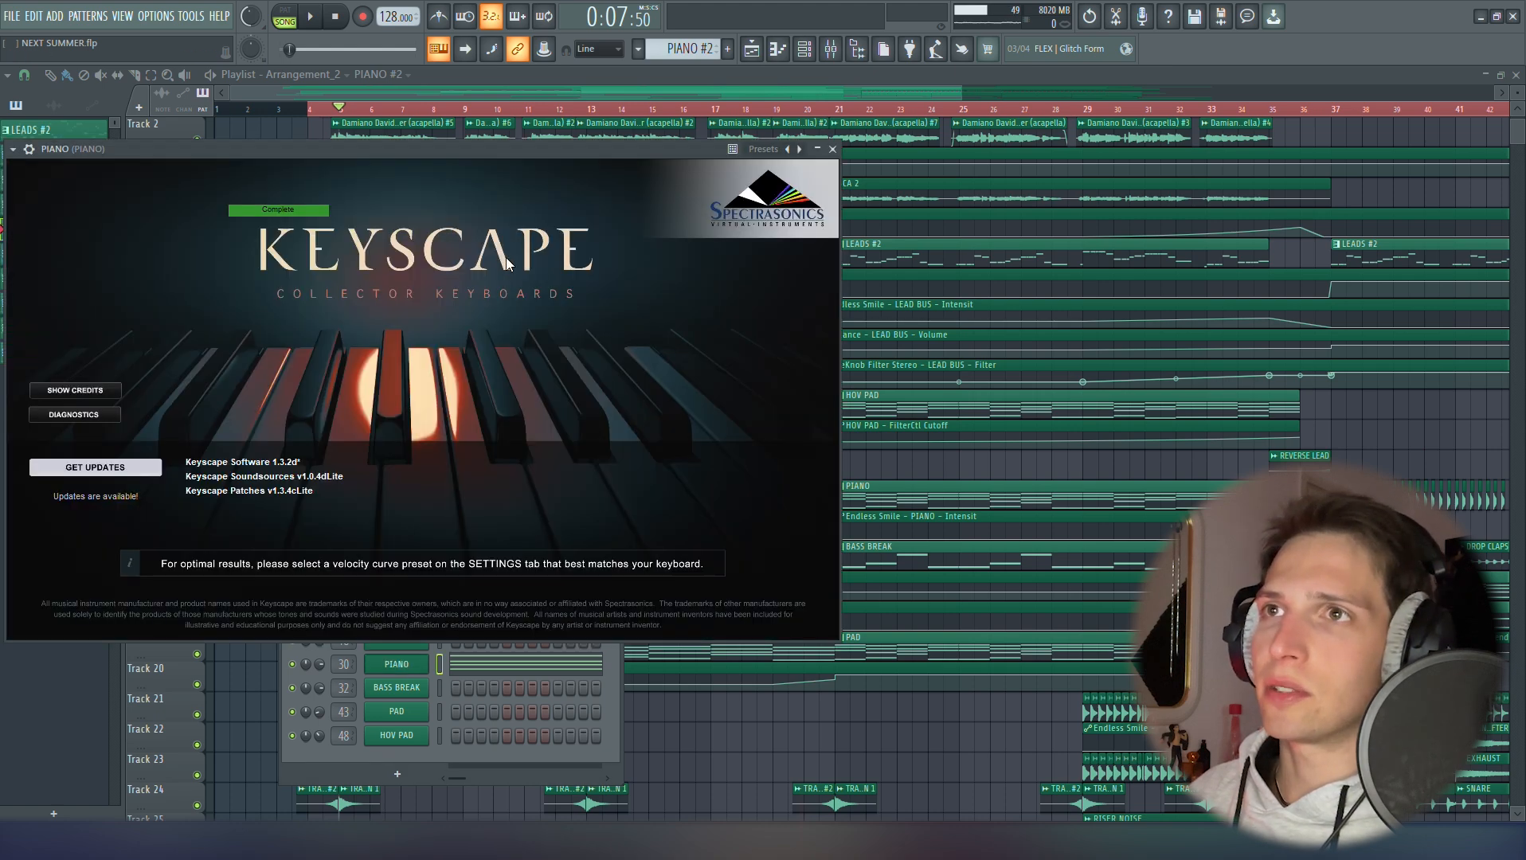
{"action": "key", "text": "space"}
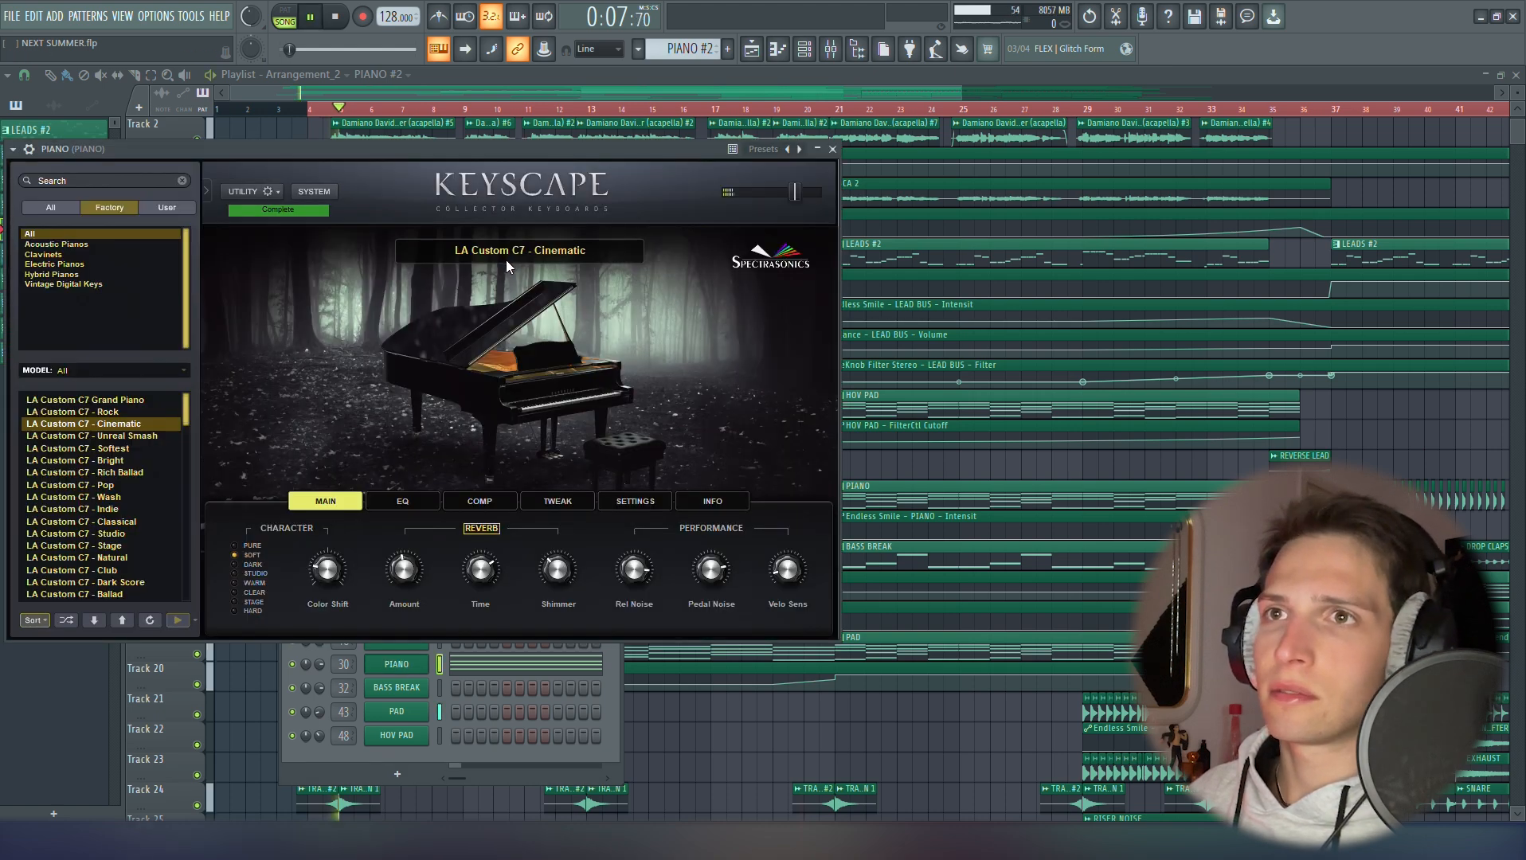
Close Keyscape and inspect the effects on the PIANO insert, from FabFilter Pro-Q 3 through The Glue and ValhallaVintageVerb to Endless Smile
{"action": "left_click", "coordinate": [833, 150]}
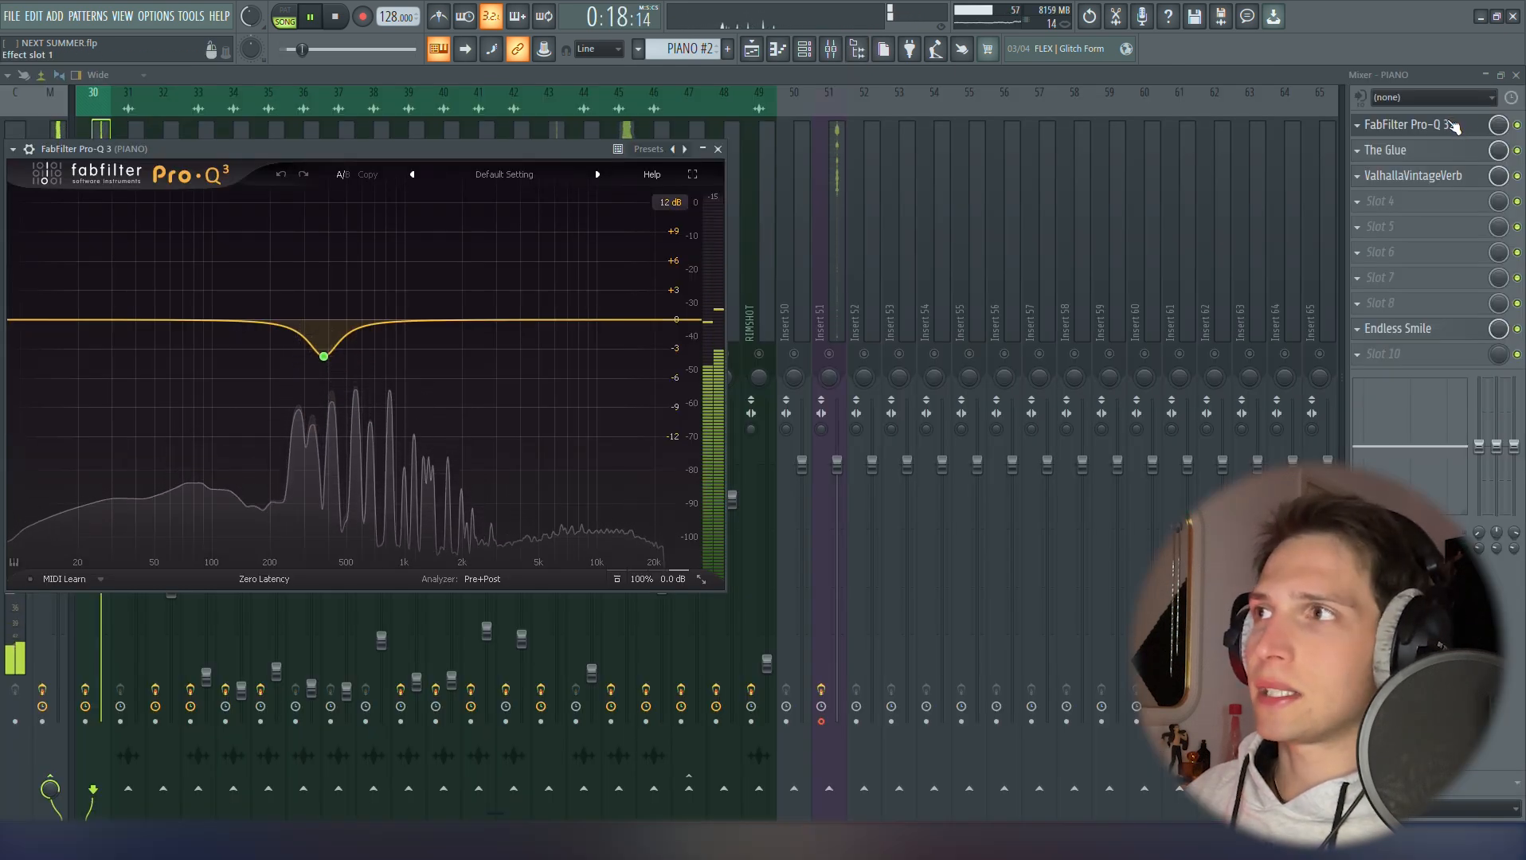
{"action": "left_click", "coordinate": [1434, 153]}
{"action": "left_click", "coordinate": [1443, 177]}
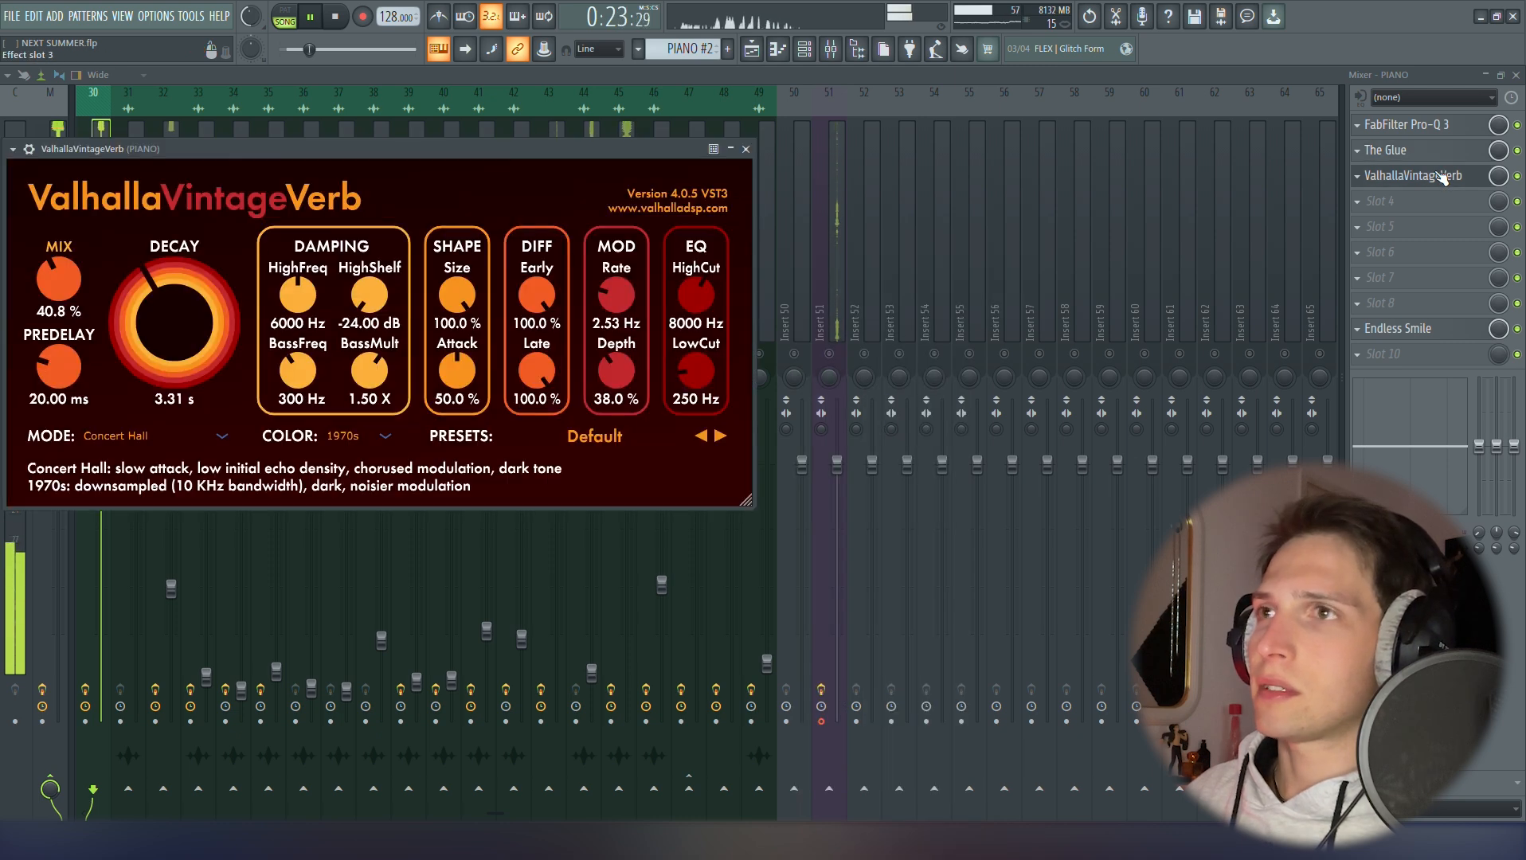
{"action": "left_click", "coordinate": [1444, 177]}
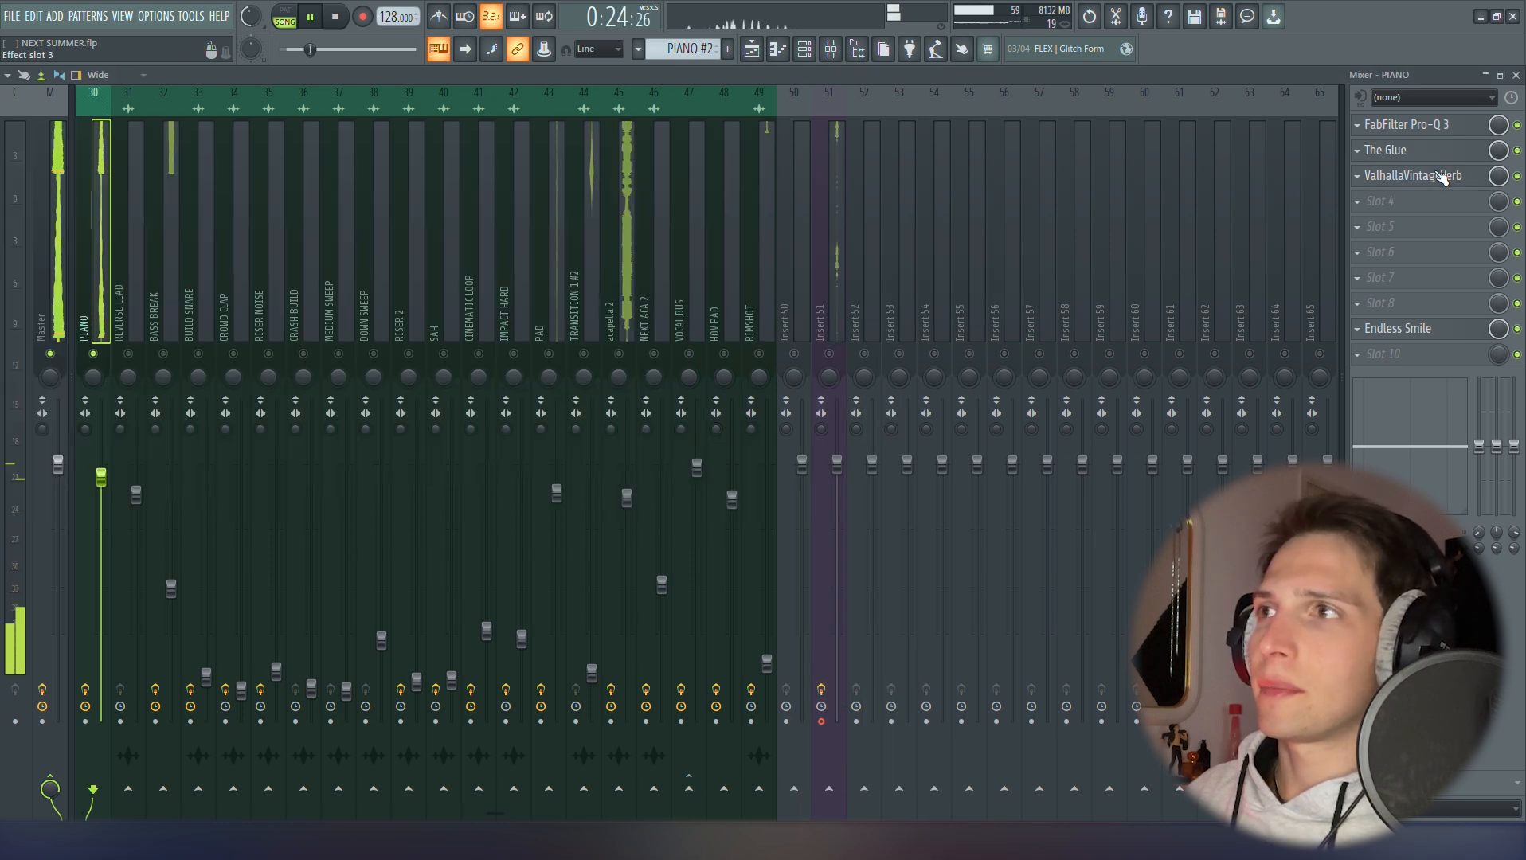
{"action": "left_click", "coordinate": [1416, 333]}
{"action": "left_click", "coordinate": [1434, 332]}
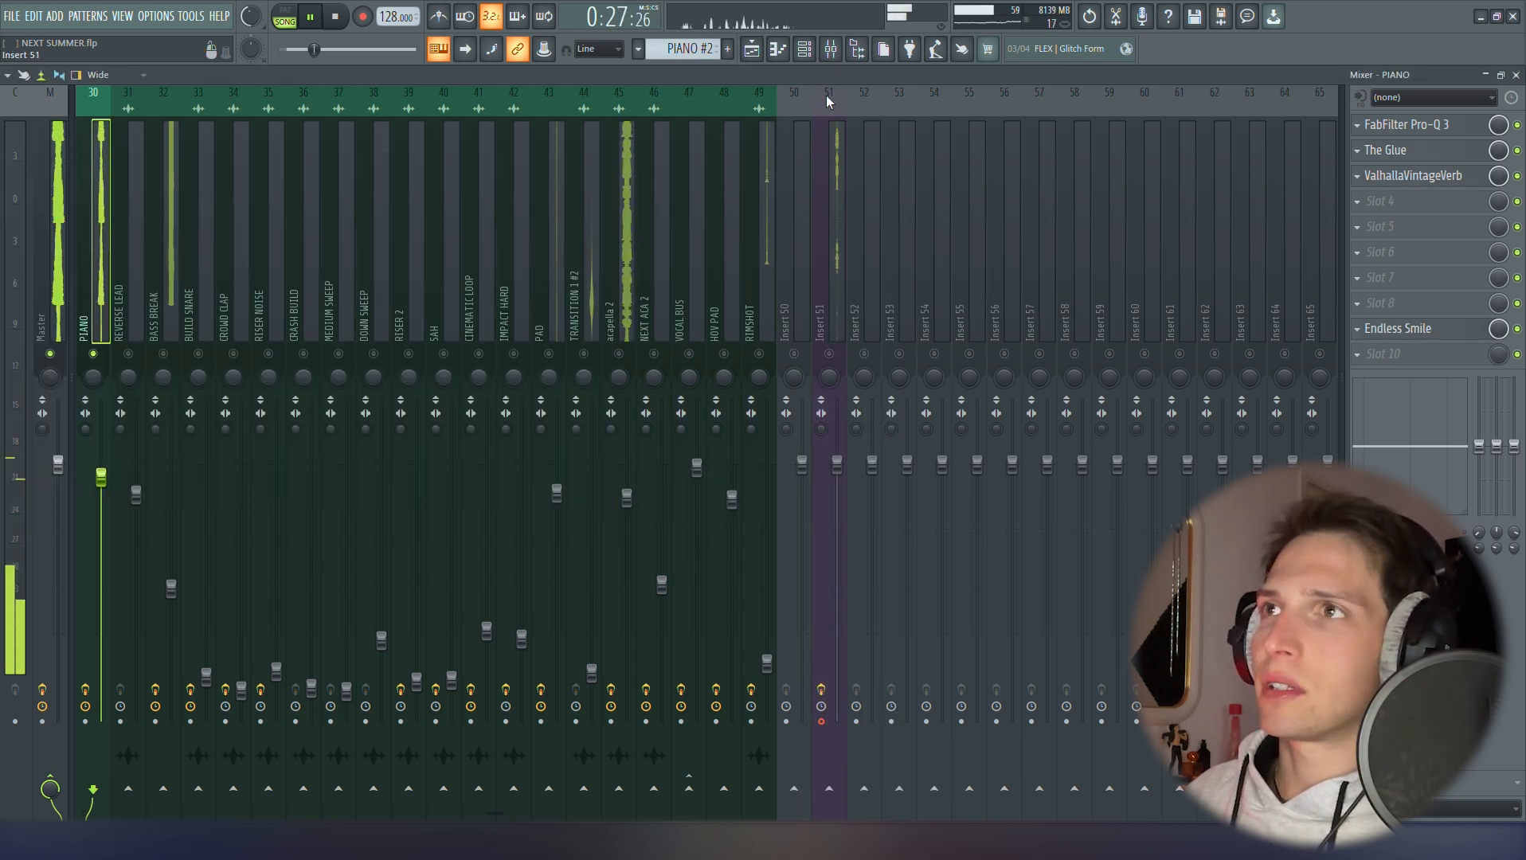
Stop playback, return to the playlist, and solo tracks 19 and 20 with the PAD clips and cutoff automation for listening
{"action": "left_click", "coordinate": [757, 56]}
{"action": "key", "text": "space"}
{"action": "scroll", "coordinate": [290, 484], "scroll_direction": "down", "scroll_amount": 3}
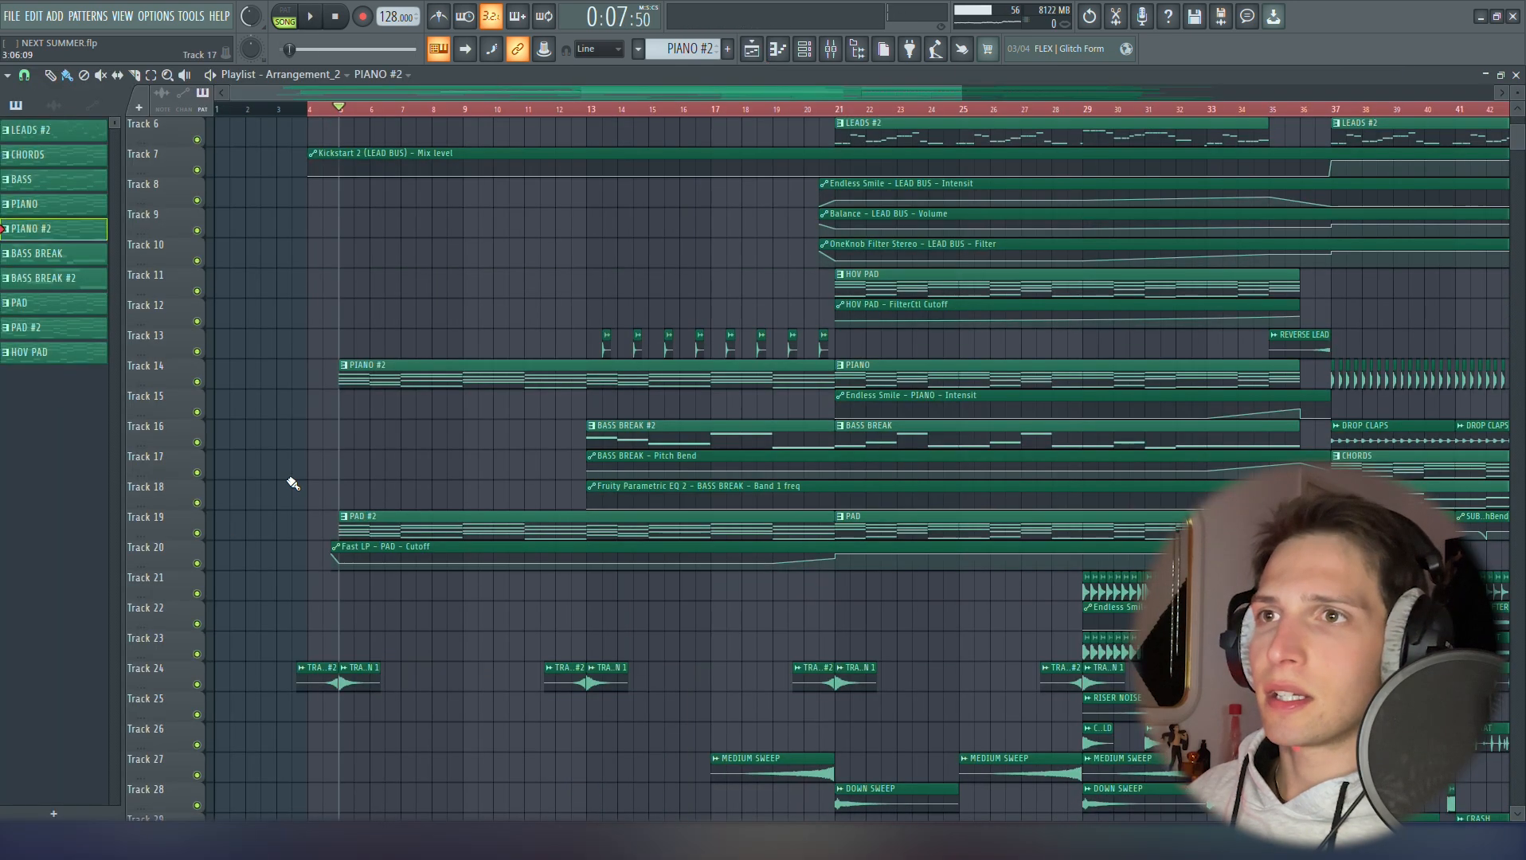
{"action": "right_click", "coordinate": [206, 505]}
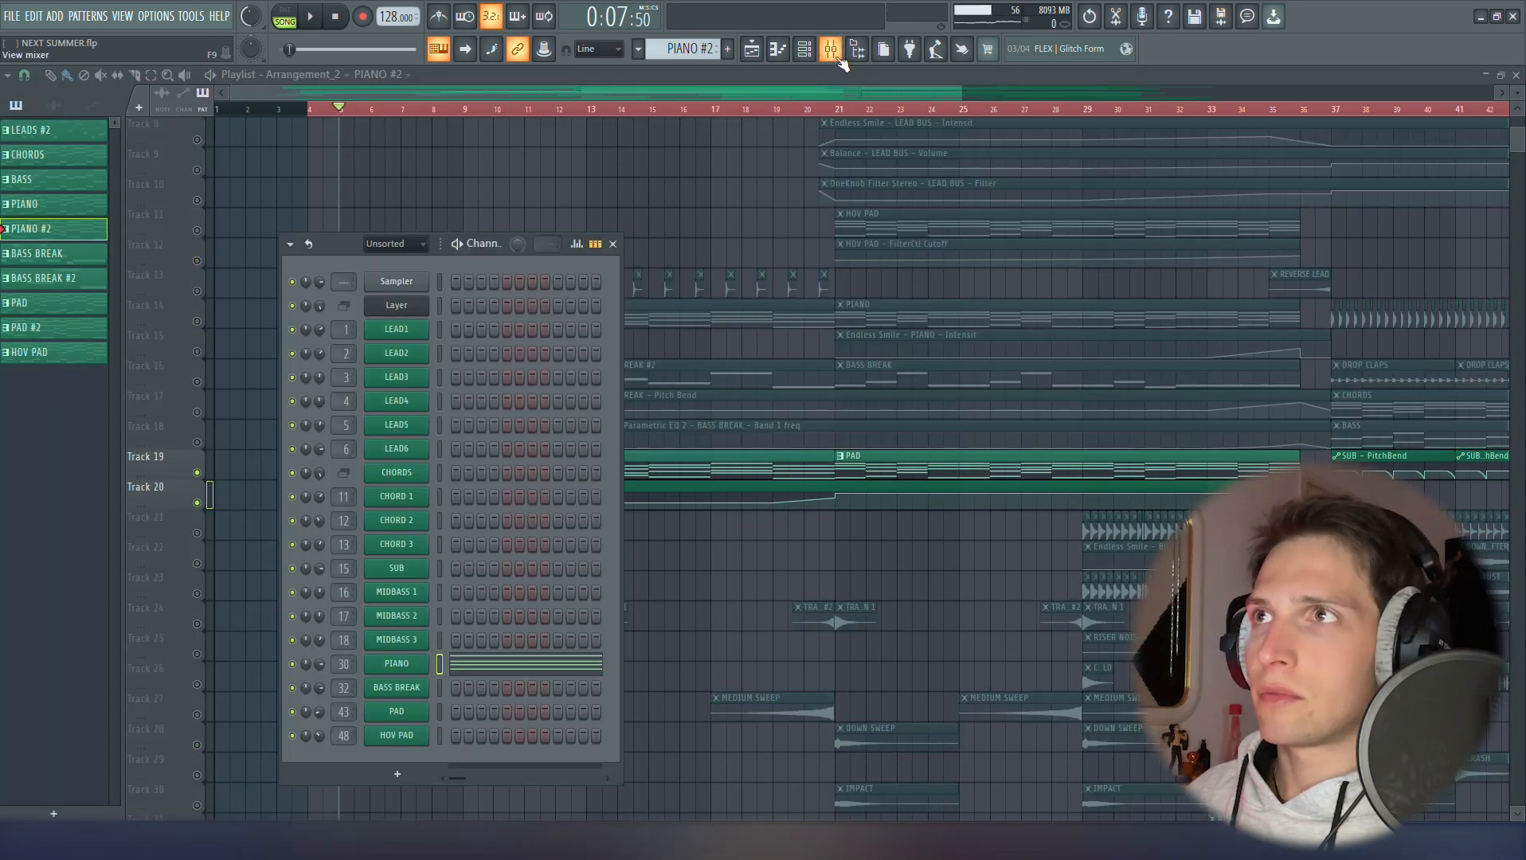
{"action": "left_click", "coordinate": [835, 54]}
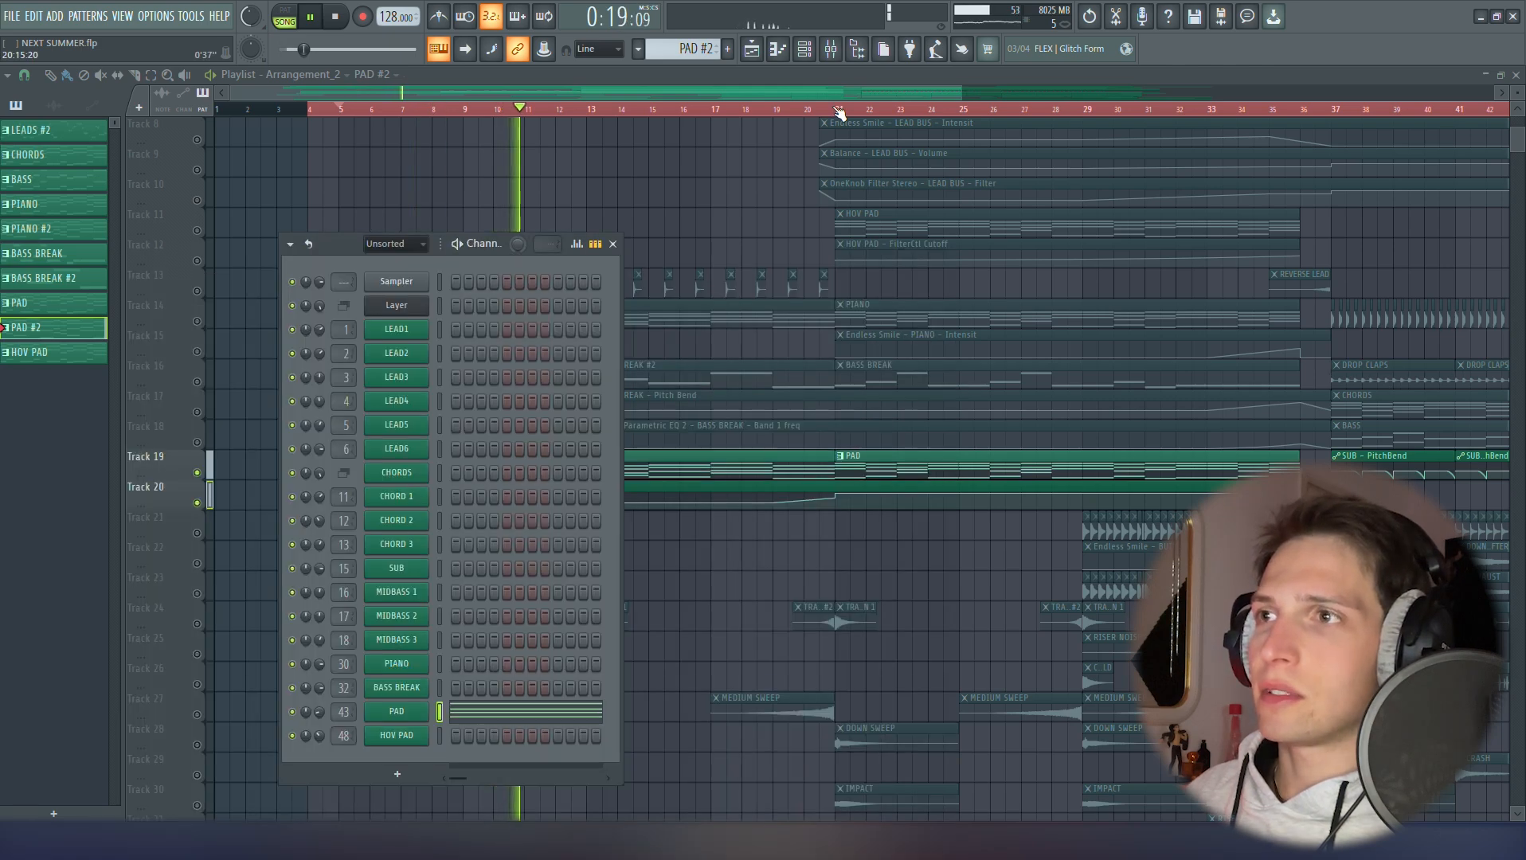
Play the soloed pad from bar 21, then stop playback and turn all tracks back on
{"action": "left_click", "coordinate": [839, 110]}
{"action": "scroll", "coordinate": [1012, 634], "scroll_direction": "up", "scroll_amount": 4}
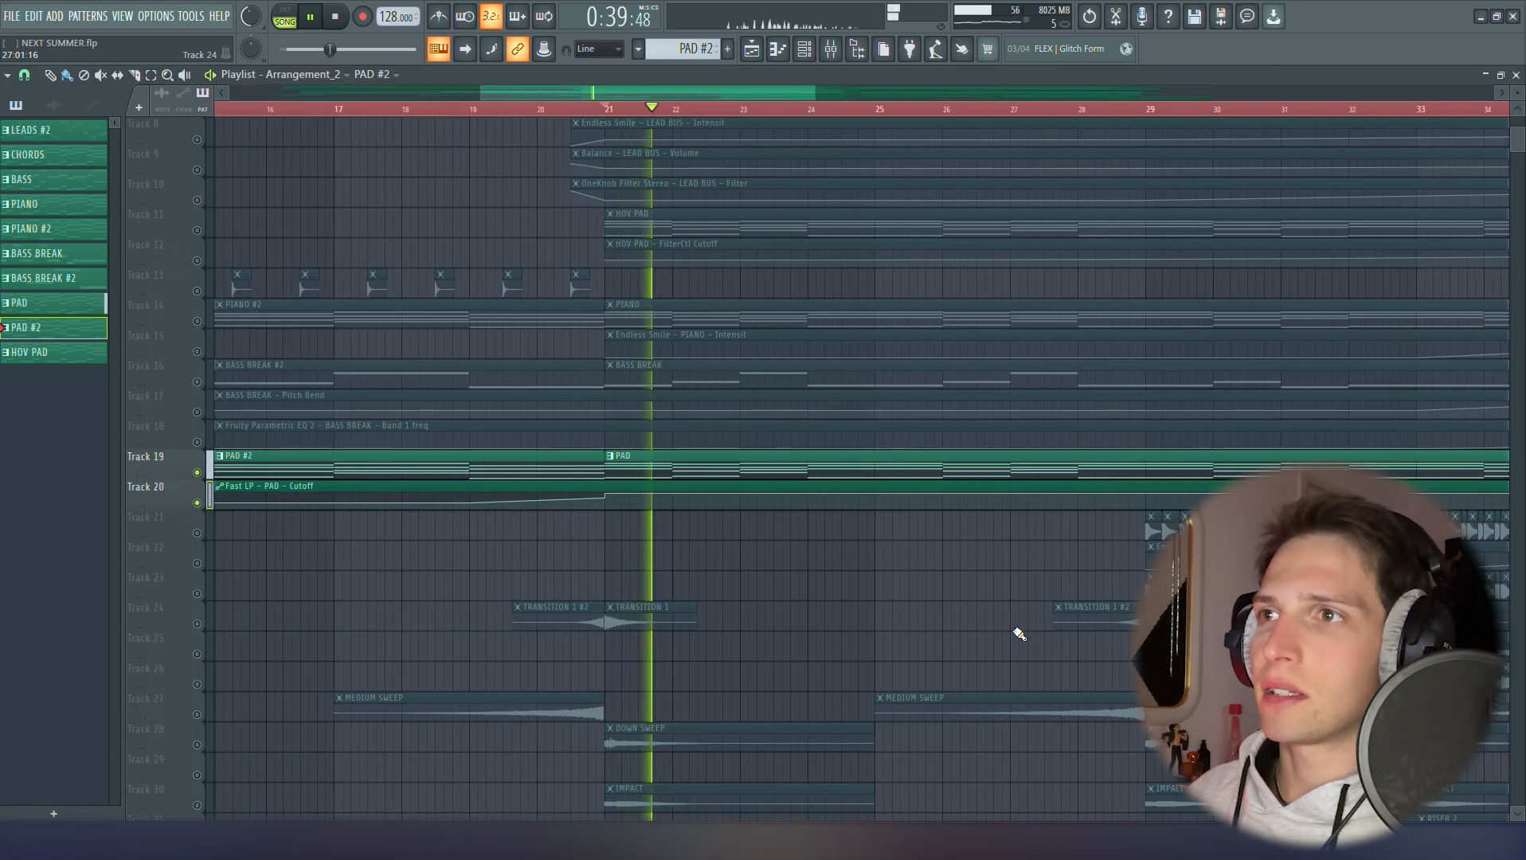
{"action": "scroll", "coordinate": [1020, 633], "scroll_direction": "down", "scroll_amount": 5}
{"action": "scroll", "coordinate": [690, 669], "scroll_direction": "down", "scroll_amount": 2}
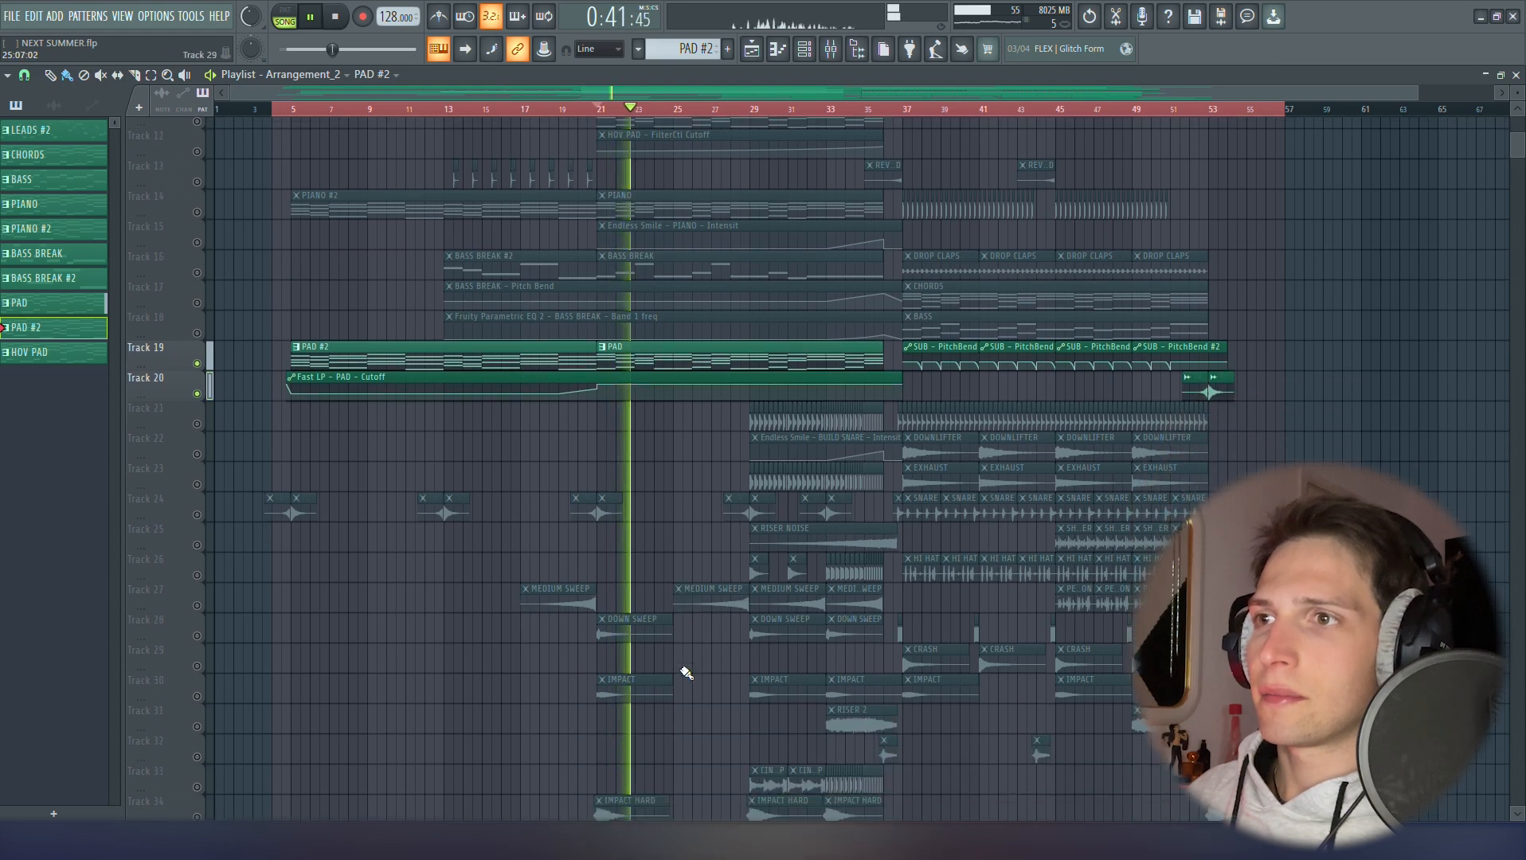
{"action": "scroll", "coordinate": [685, 675], "scroll_direction": "down", "scroll_amount": 2}
{"action": "scroll", "coordinate": [678, 701], "scroll_direction": "up", "scroll_amount": 6}
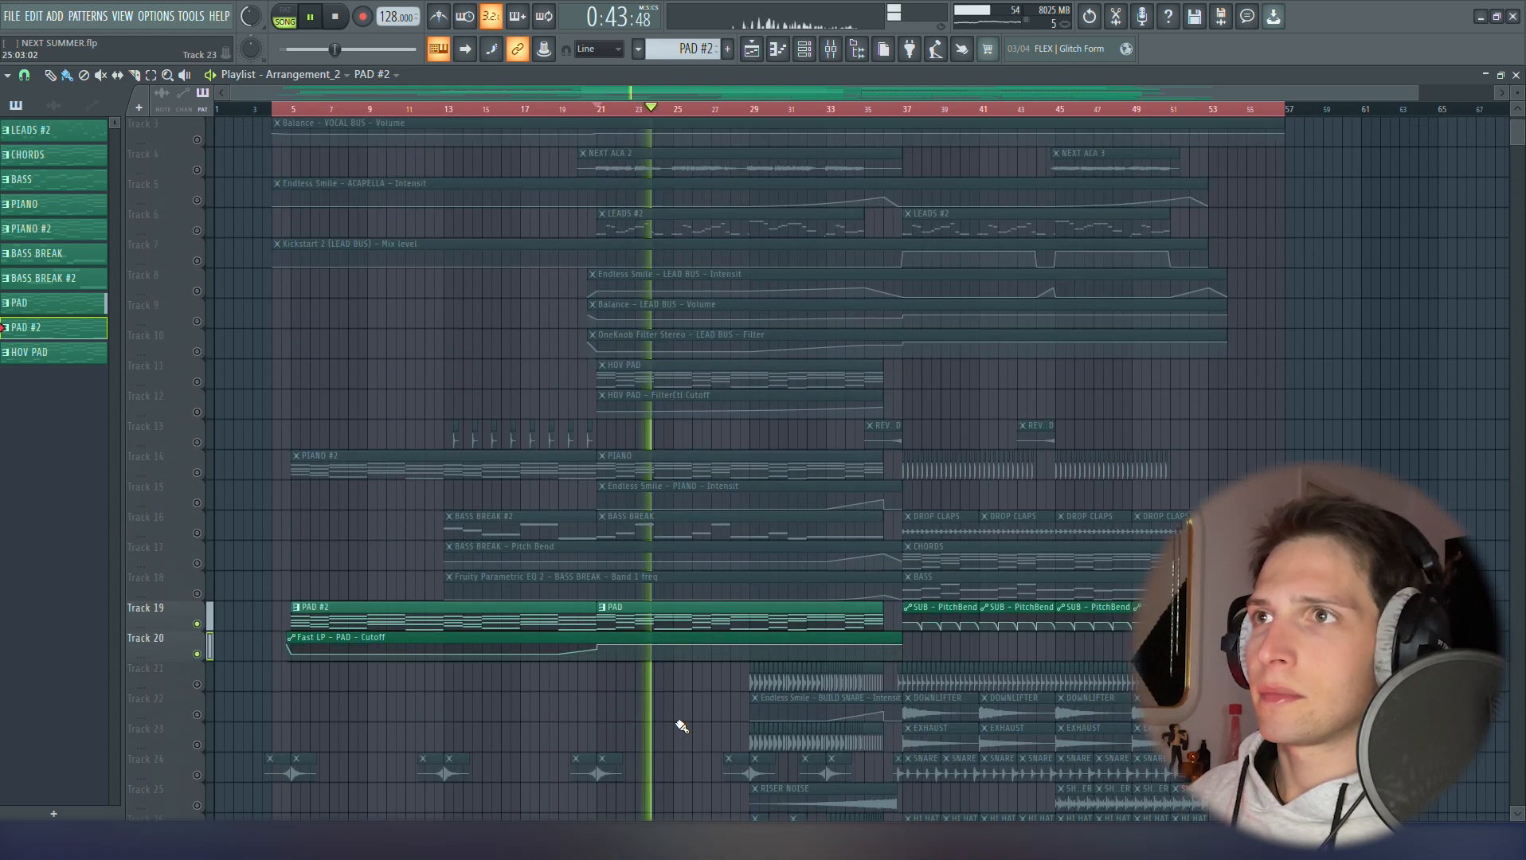
{"action": "scroll", "coordinate": [677, 722], "scroll_direction": "up", "scroll_amount": 2}
{"action": "scroll", "coordinate": [673, 727], "scroll_direction": "up", "scroll_amount": 3}
{"action": "scroll", "coordinate": [689, 728], "scroll_direction": "down", "scroll_amount": 3}
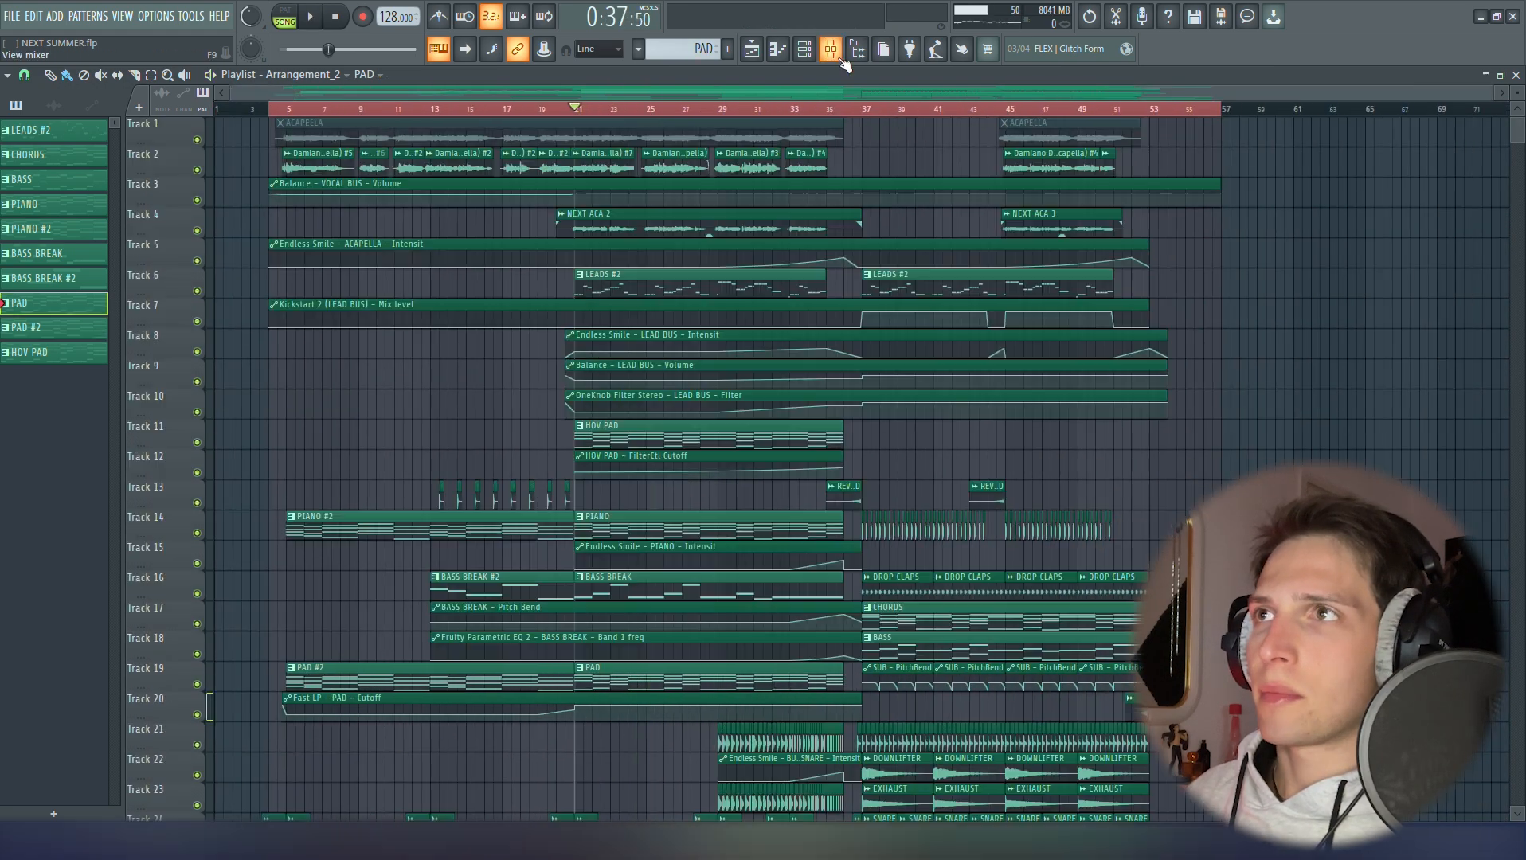
Inspect the FabFilter Pro-Q 3, OTT, Fruity Fast LP and Endless Smile settings on the PAD mixer insert
{"action": "key", "text": "F9"}
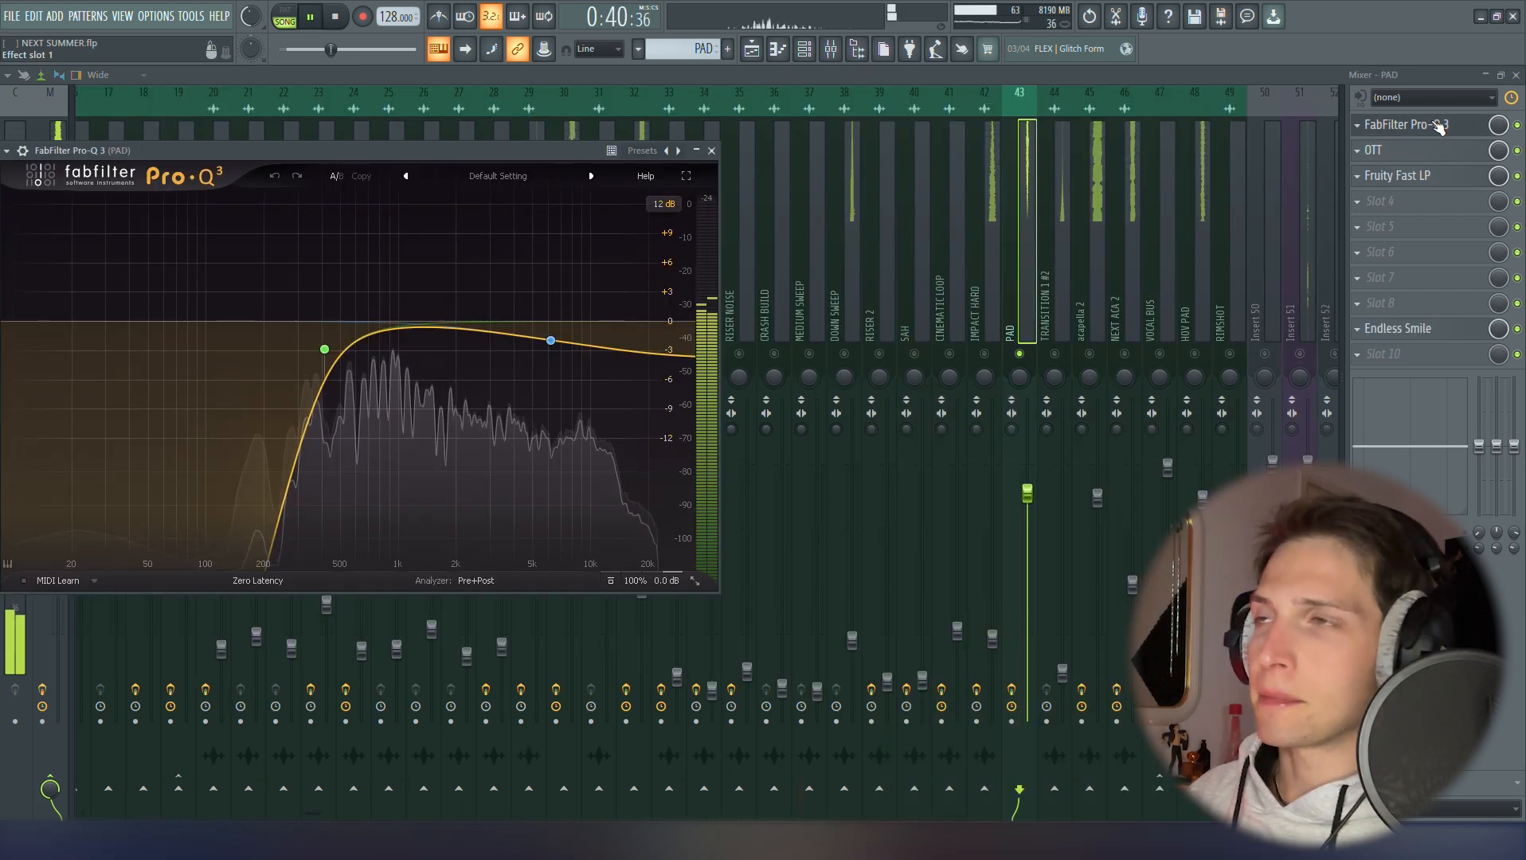
{"action": "left_click", "coordinate": [1437, 126]}
{"action": "left_click", "coordinate": [1425, 156]}
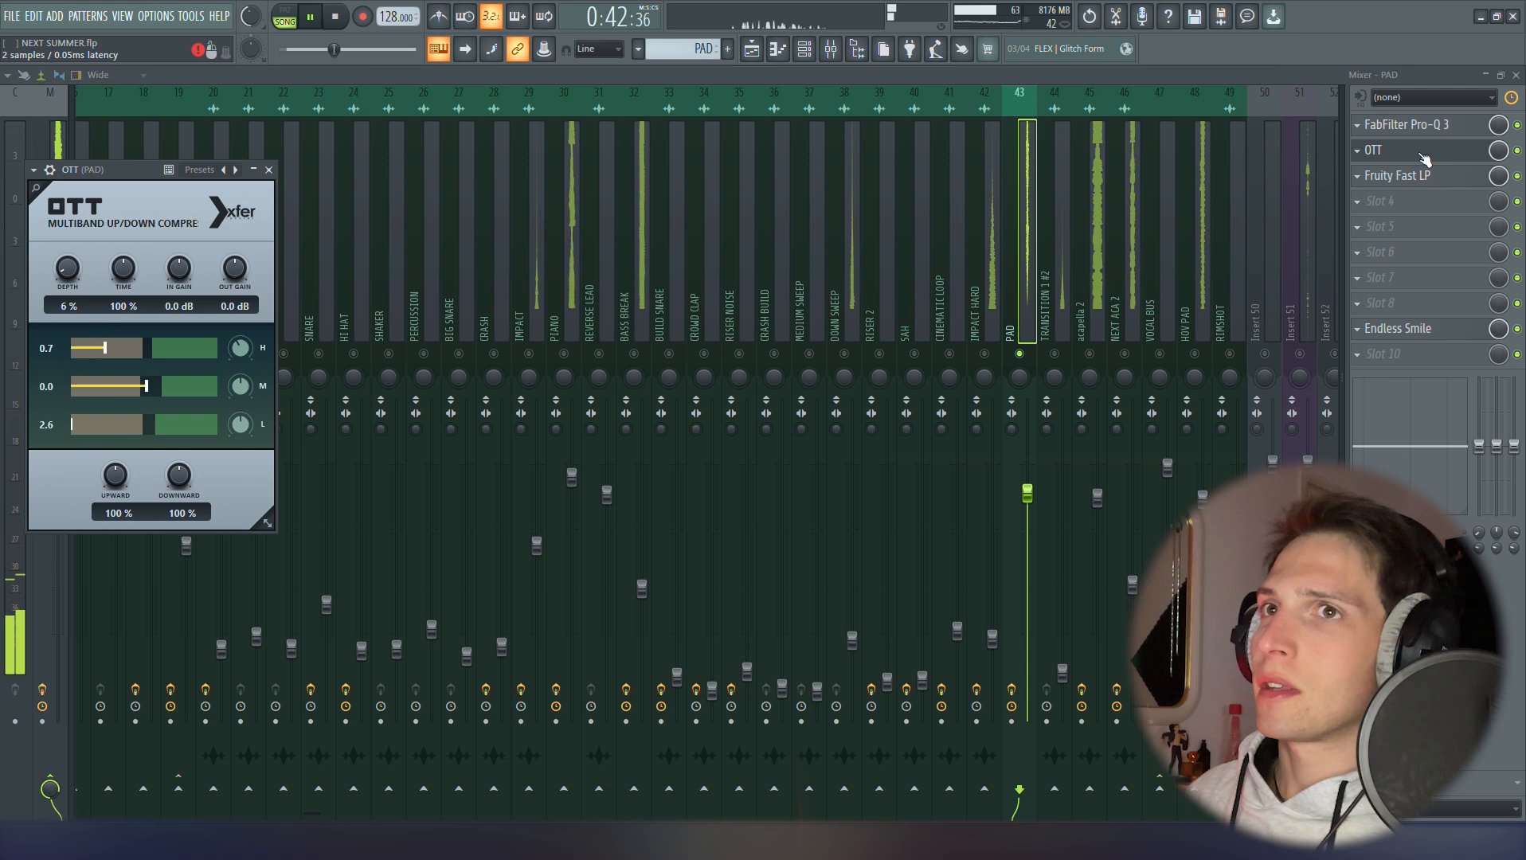
{"action": "left_click", "coordinate": [1425, 159]}
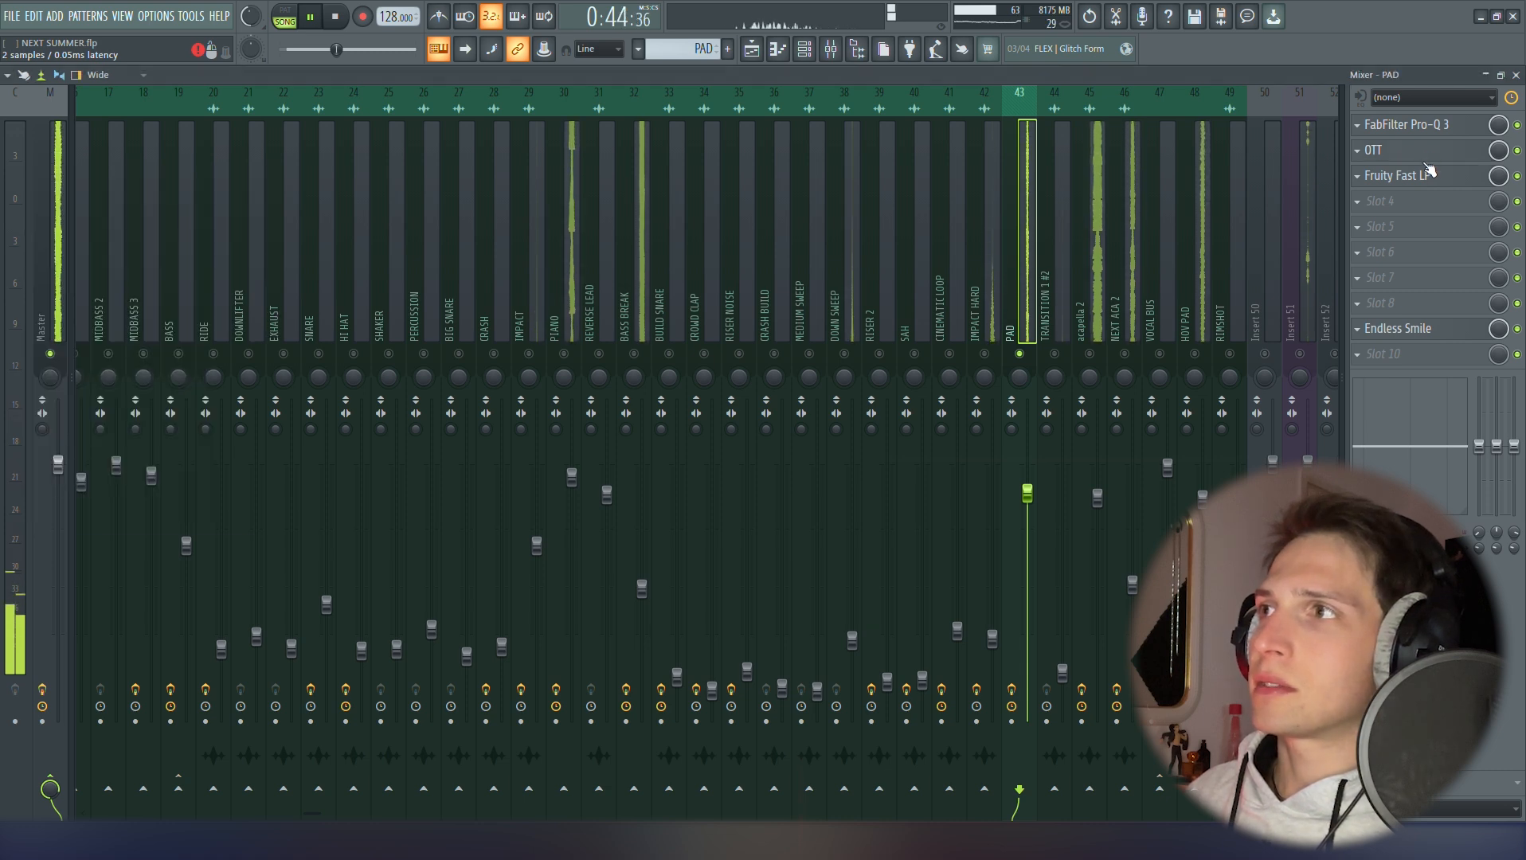
{"action": "left_click", "coordinate": [1418, 179]}
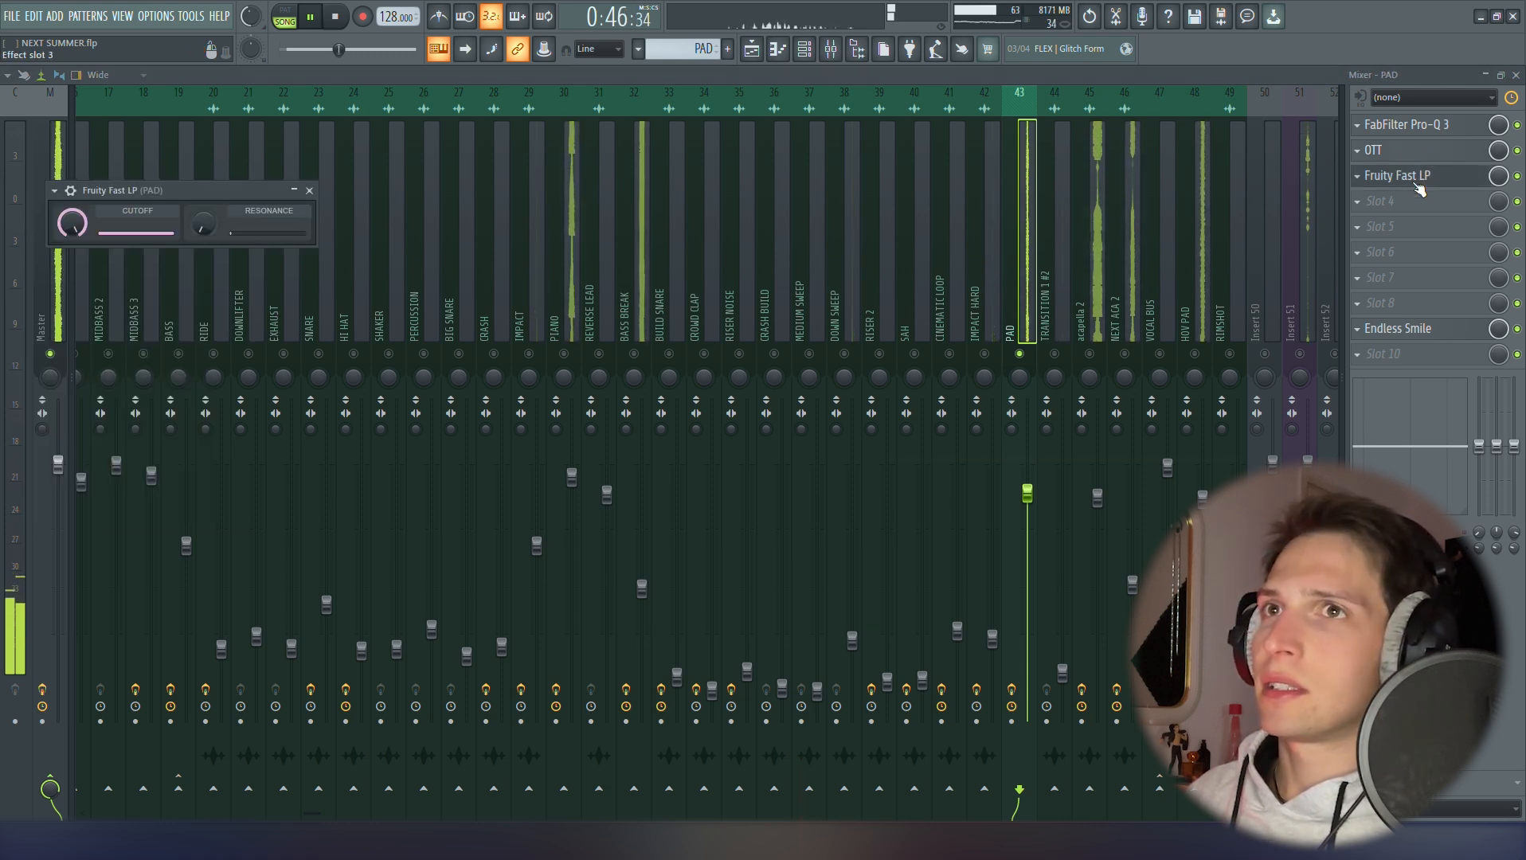
{"action": "left_click", "coordinate": [1419, 187]}
{"action": "left_click", "coordinate": [1408, 331]}
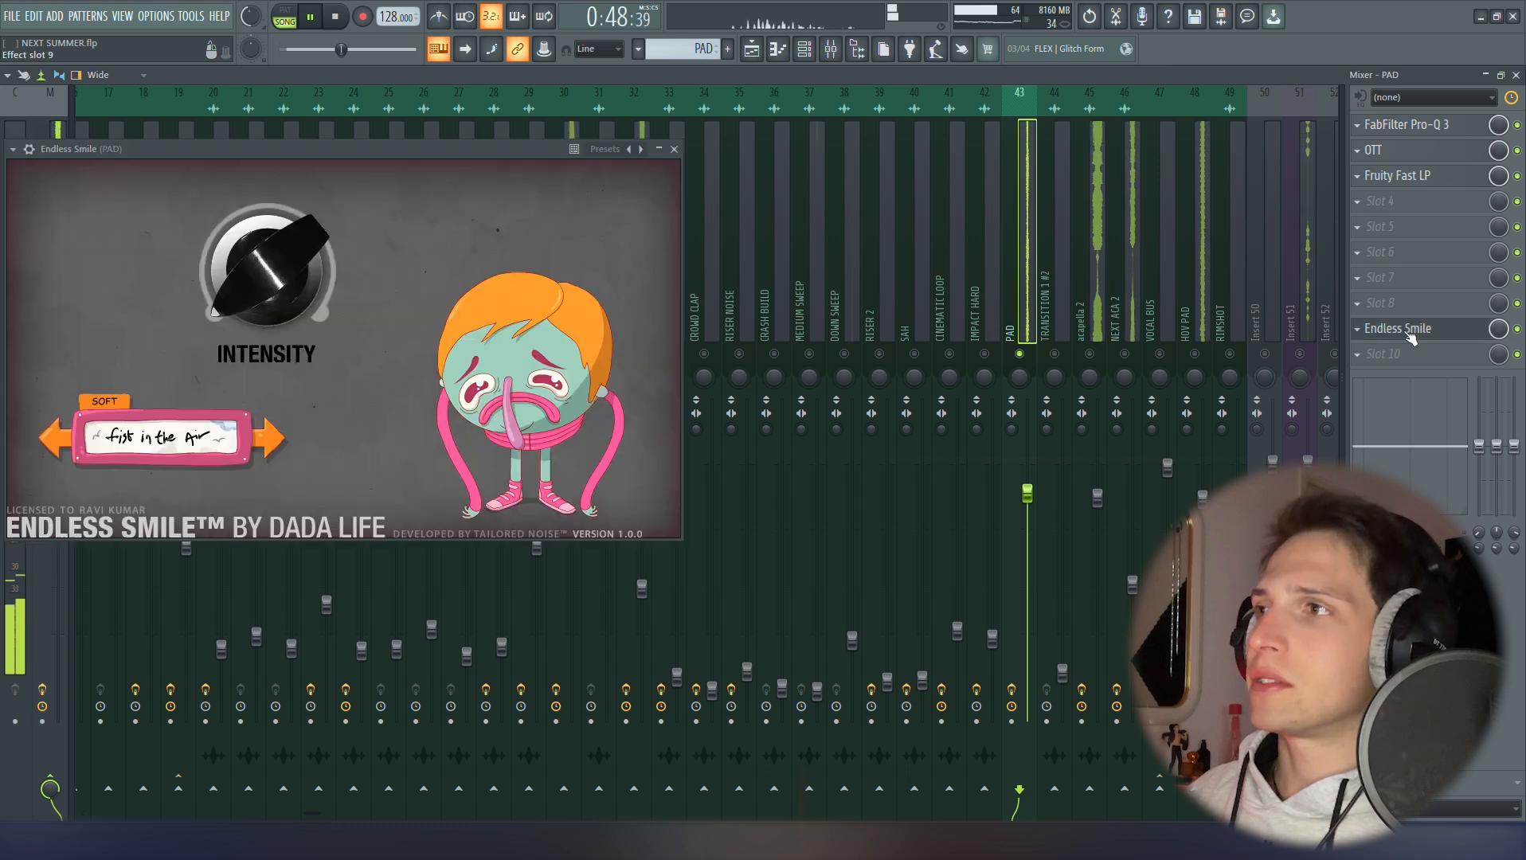
Close Endless Smile on the PAD insert, return to the playlist and stop playback
{"action": "left_click", "coordinate": [1410, 333]}
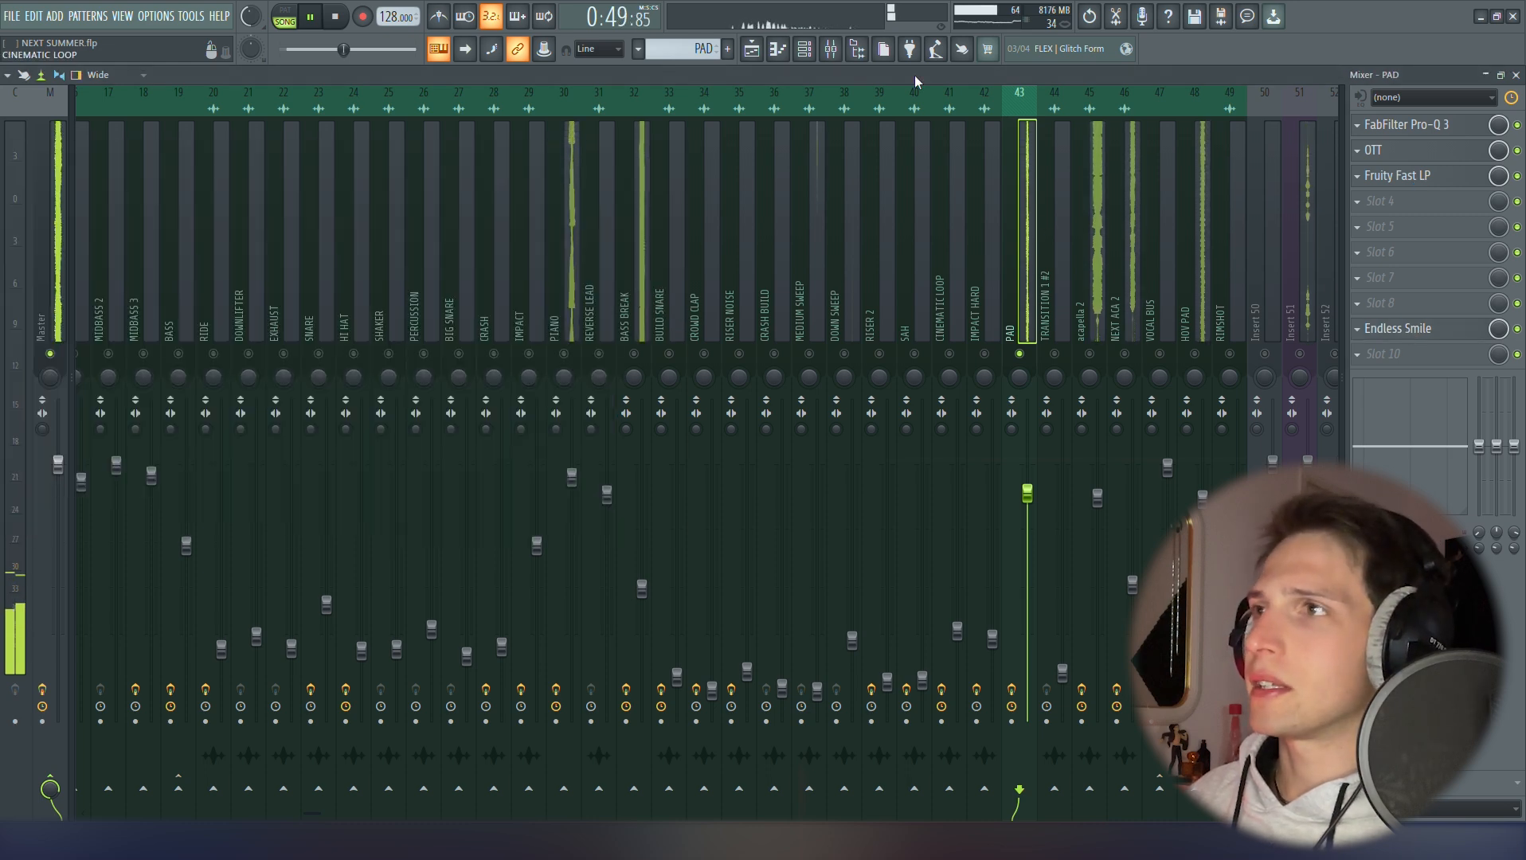
{"action": "left_click", "coordinate": [751, 49]}
{"action": "key", "text": "space"}
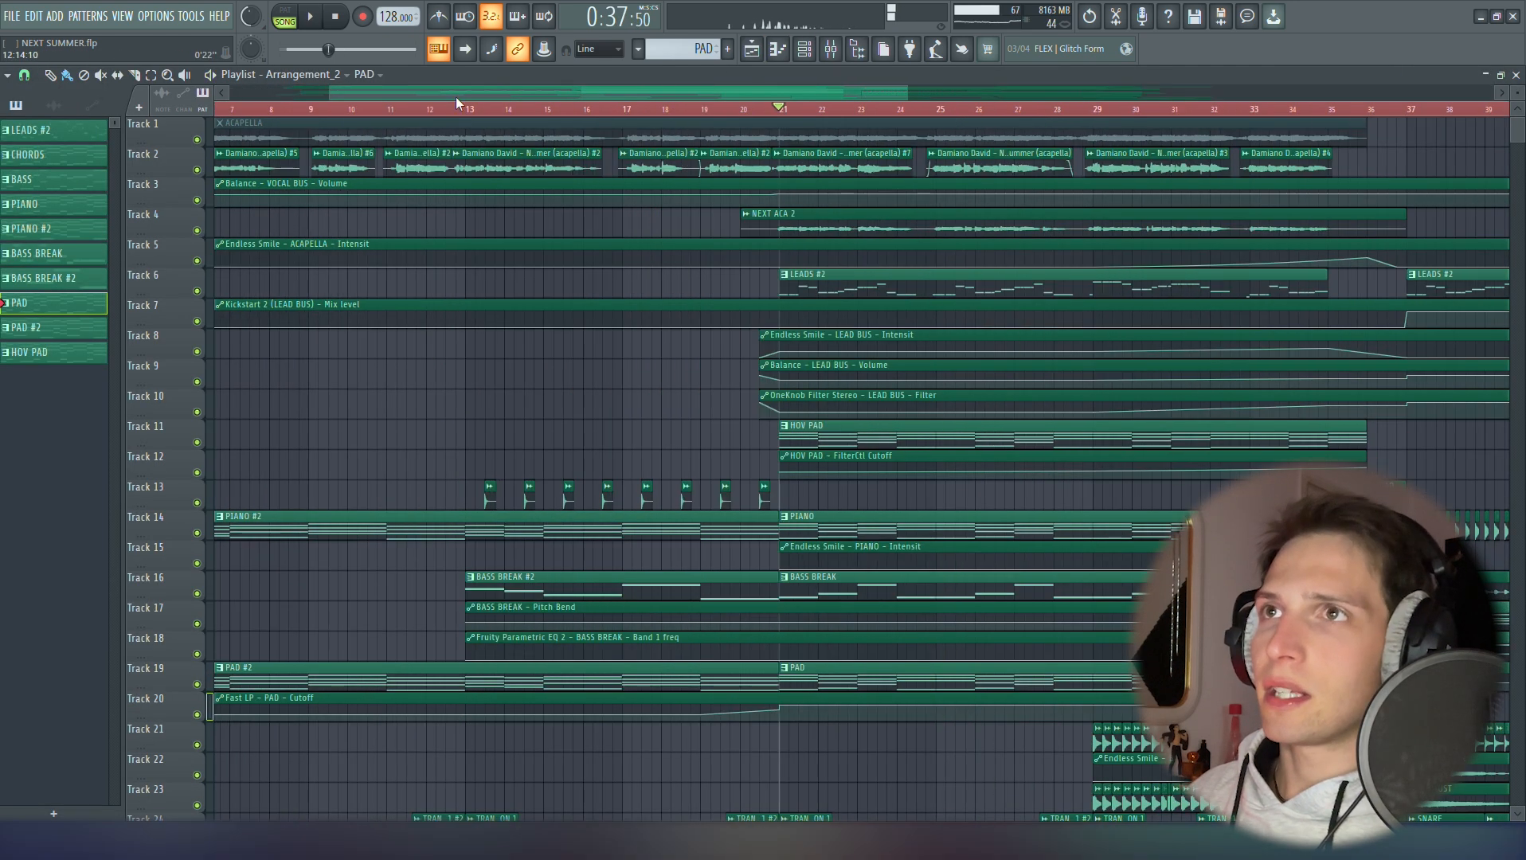
Solo track 16 with the BASS BREAK clips, play it from bar 13, and look over the BASS BREAK Serum patch
{"action": "scroll", "coordinate": [422, 279], "scroll_direction": "down", "scroll_amount": 7}
{"action": "scroll", "coordinate": [606, 426], "scroll_direction": "down", "scroll_amount": 3}
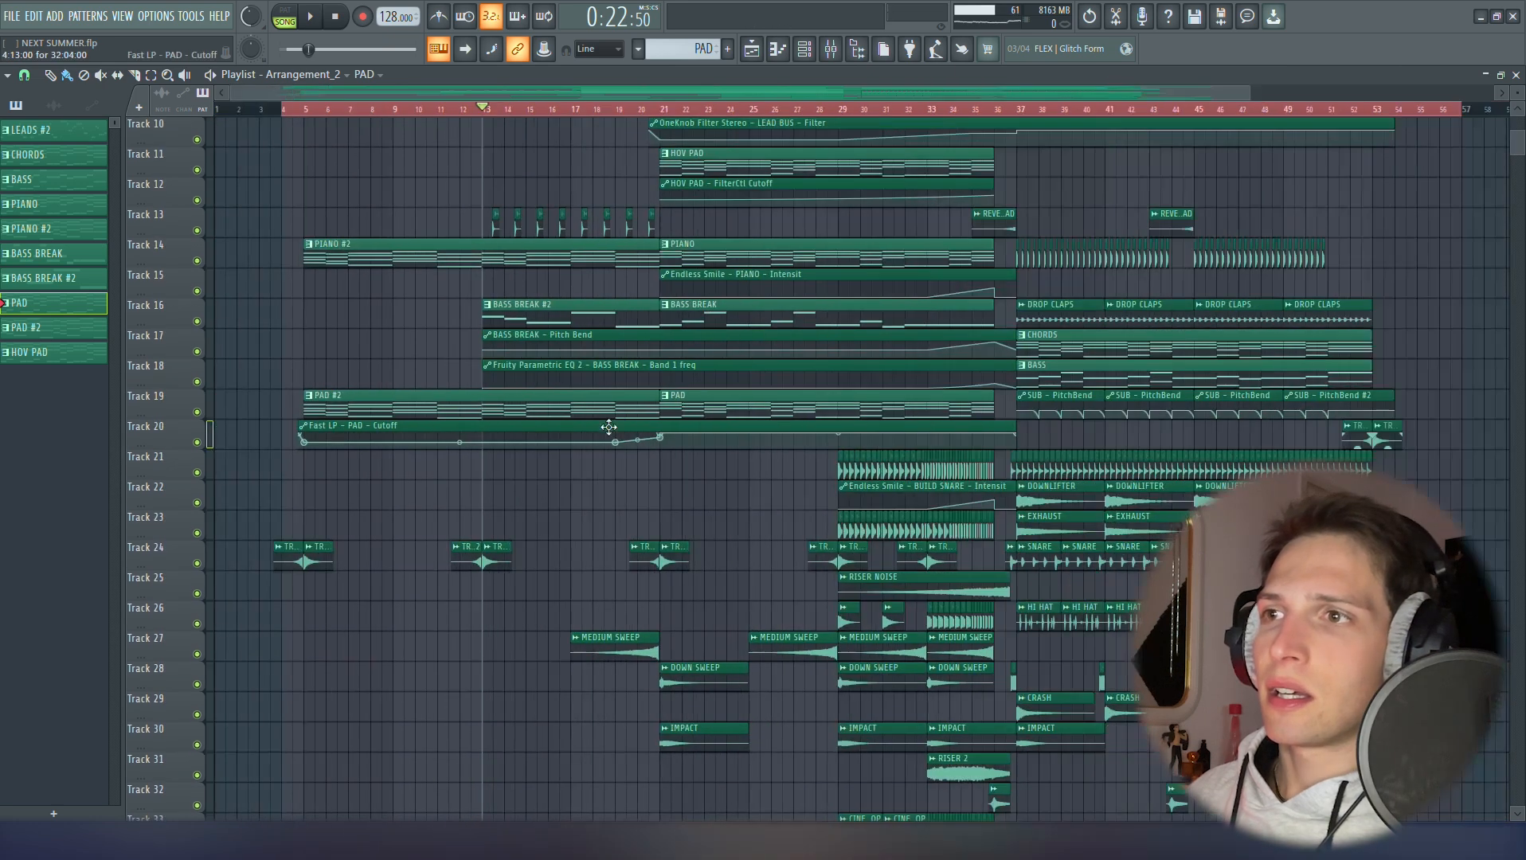
{"action": "scroll", "coordinate": [300, 477], "scroll_direction": "up", "scroll_amount": 3}
{"action": "scroll", "coordinate": [534, 460], "scroll_direction": "up", "scroll_amount": 4}
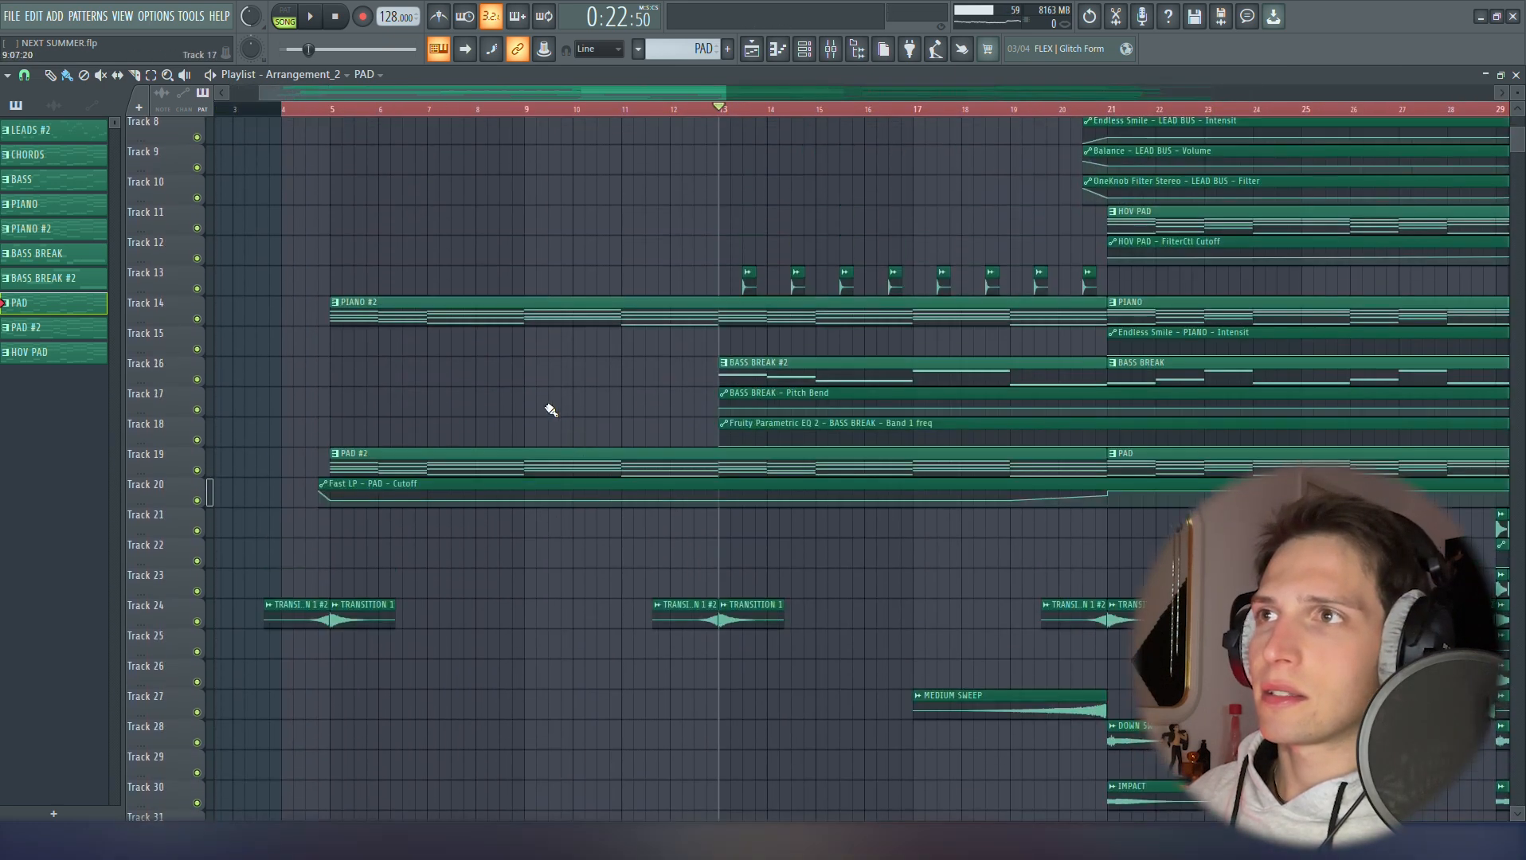
{"action": "right_click", "coordinate": [198, 382]}
{"action": "key", "text": "space"}
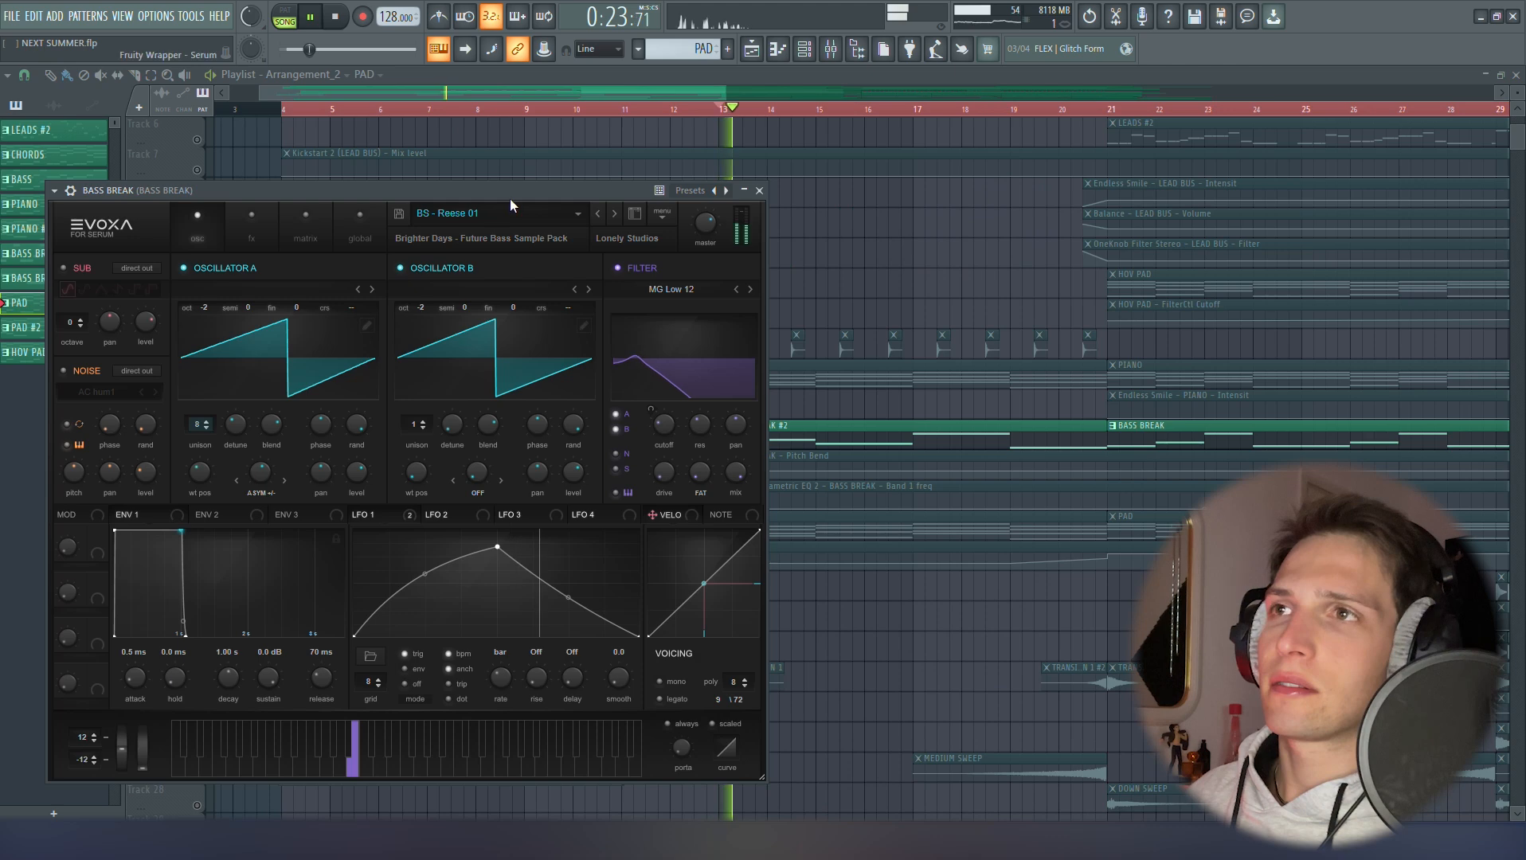
{"action": "left_click", "coordinate": [757, 190]}
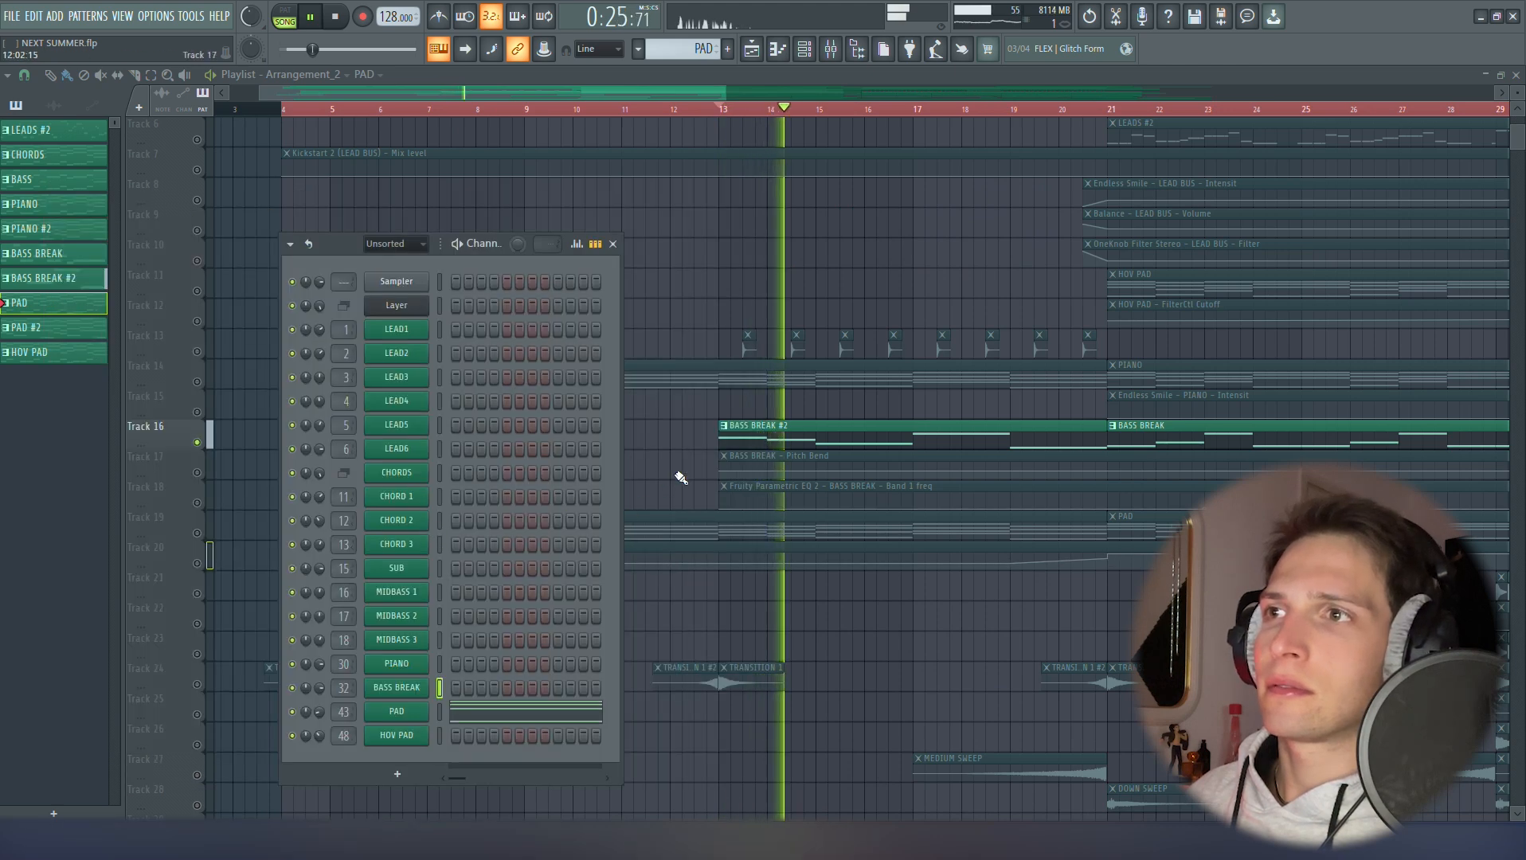
Inspect the FabFilter Pro-Q 3, FabFilter Pro-C 2 and Fruity Parametric EQ 2 settings on the BASS BREAK mixer insert
{"action": "key", "text": "F6"}
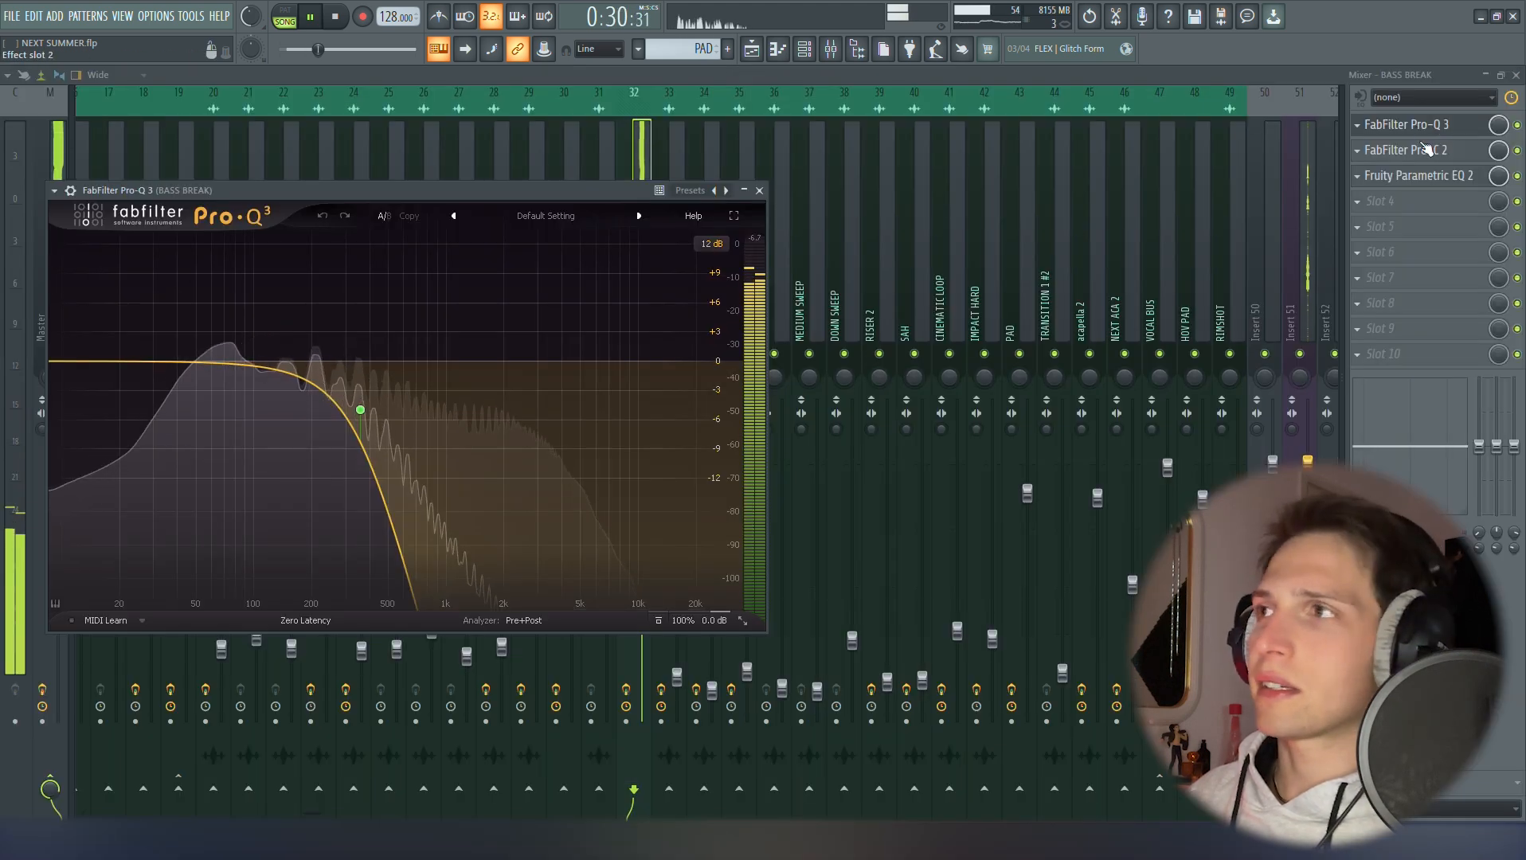
{"action": "left_click", "coordinate": [1426, 149]}
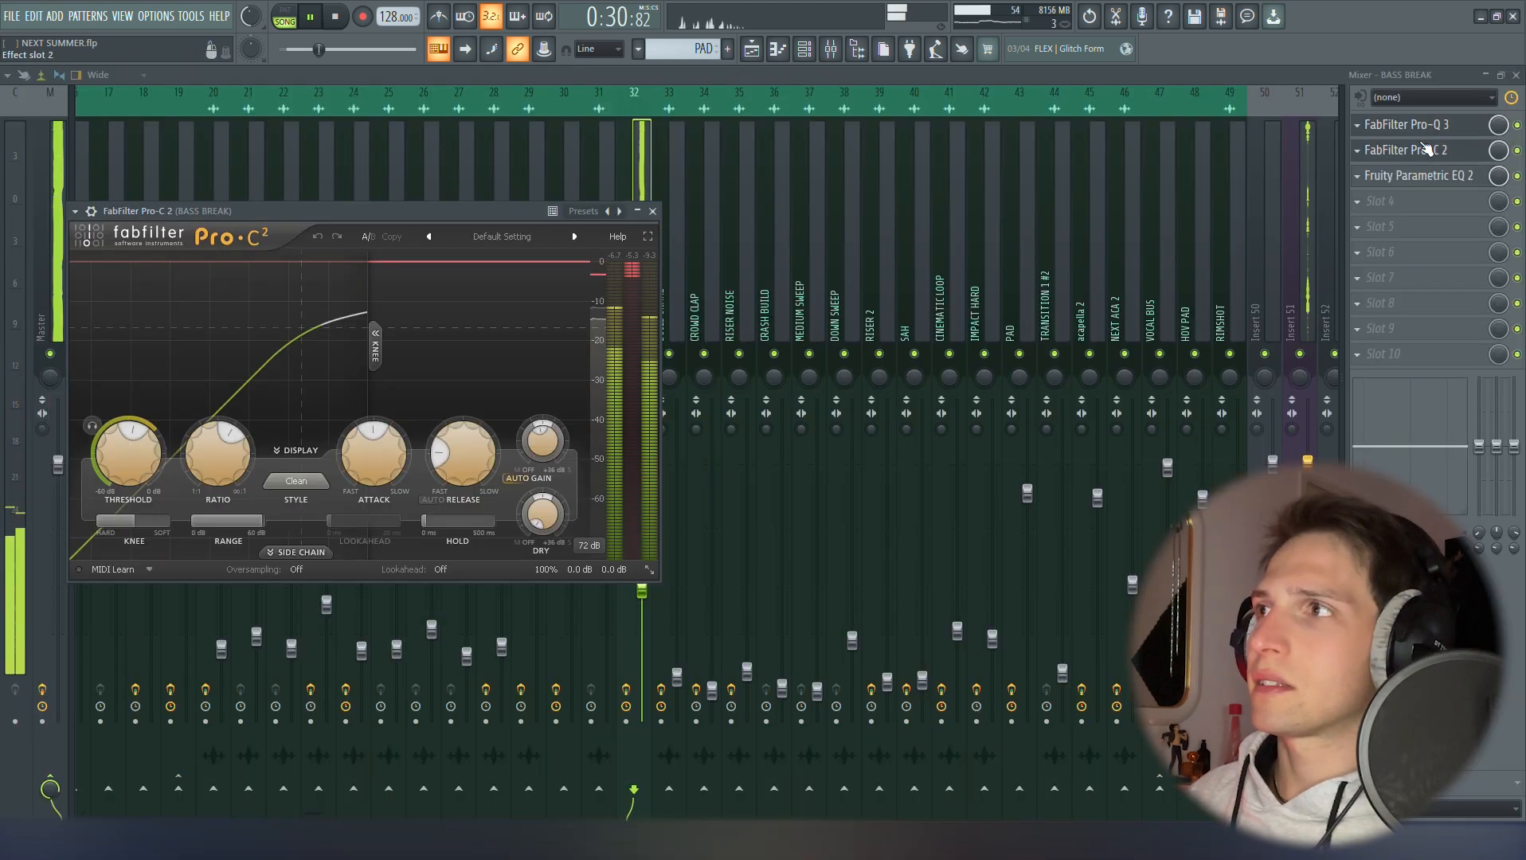
{"action": "left_click", "coordinate": [1442, 153]}
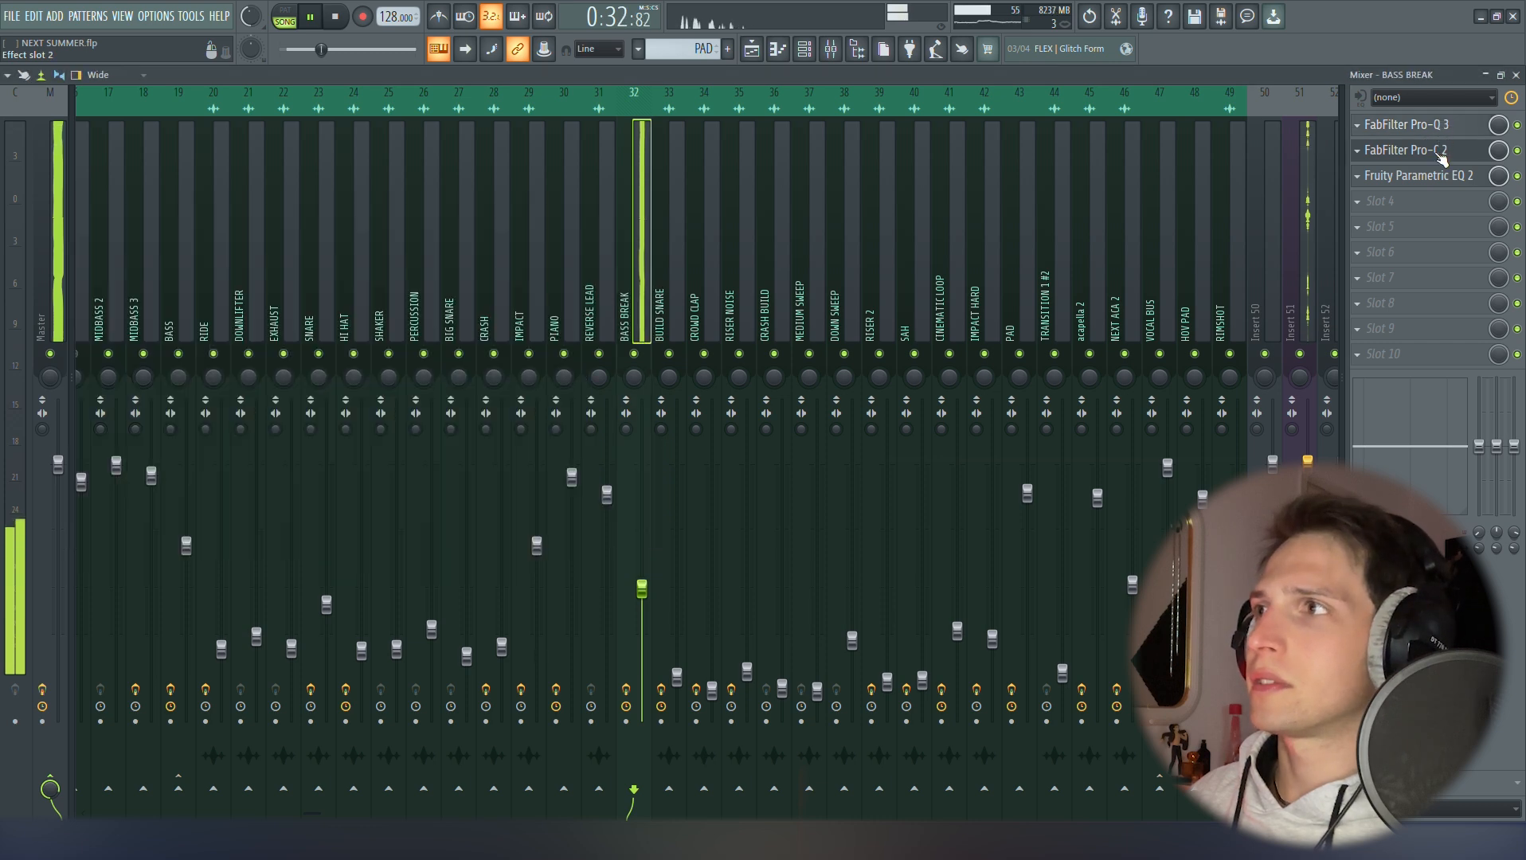
{"action": "left_click", "coordinate": [1434, 177]}
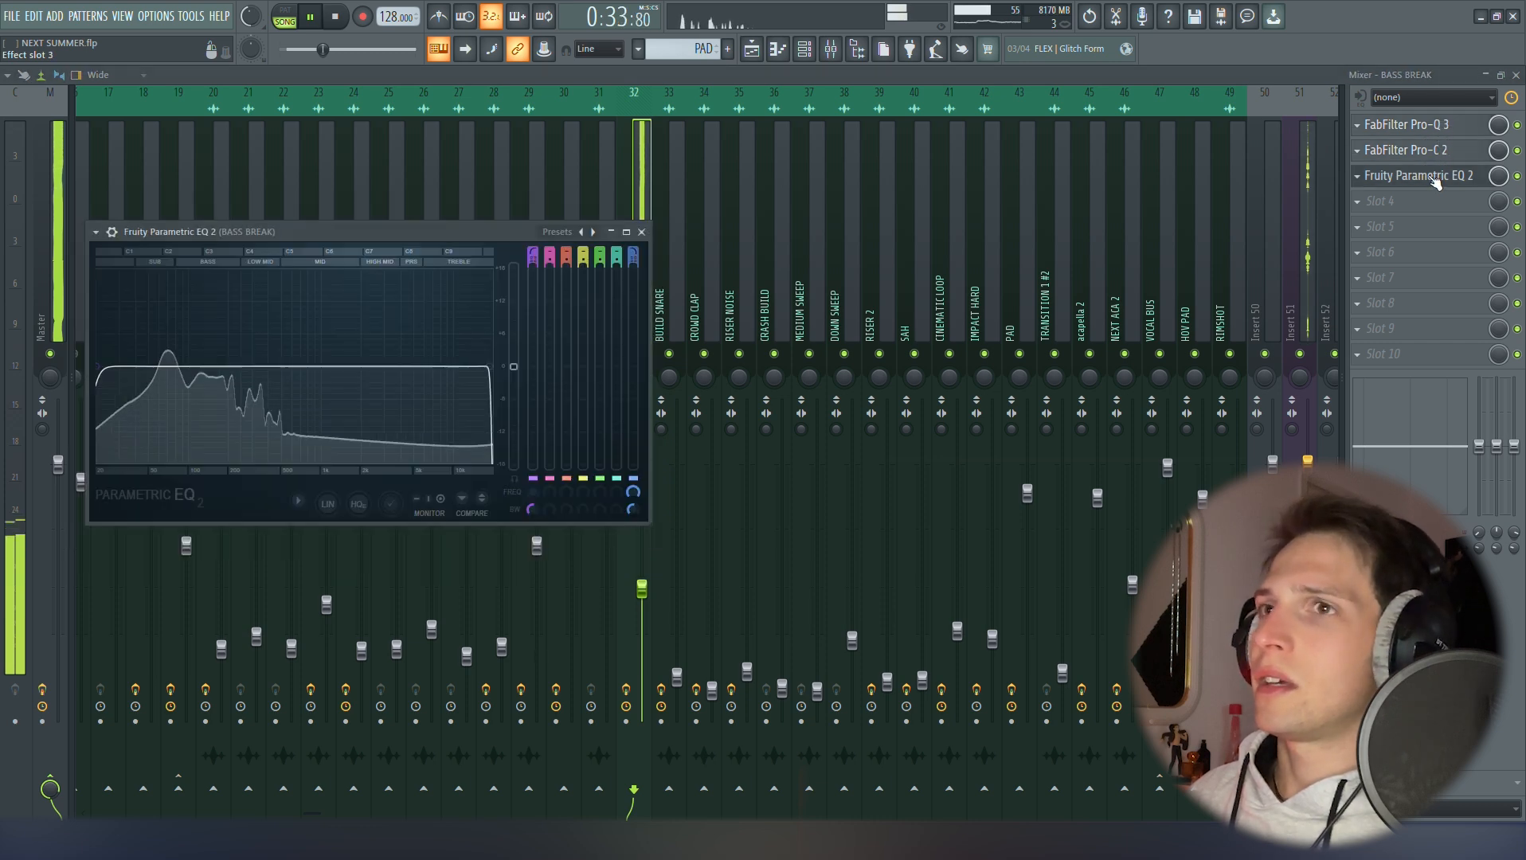
{"action": "left_click", "coordinate": [641, 232]}
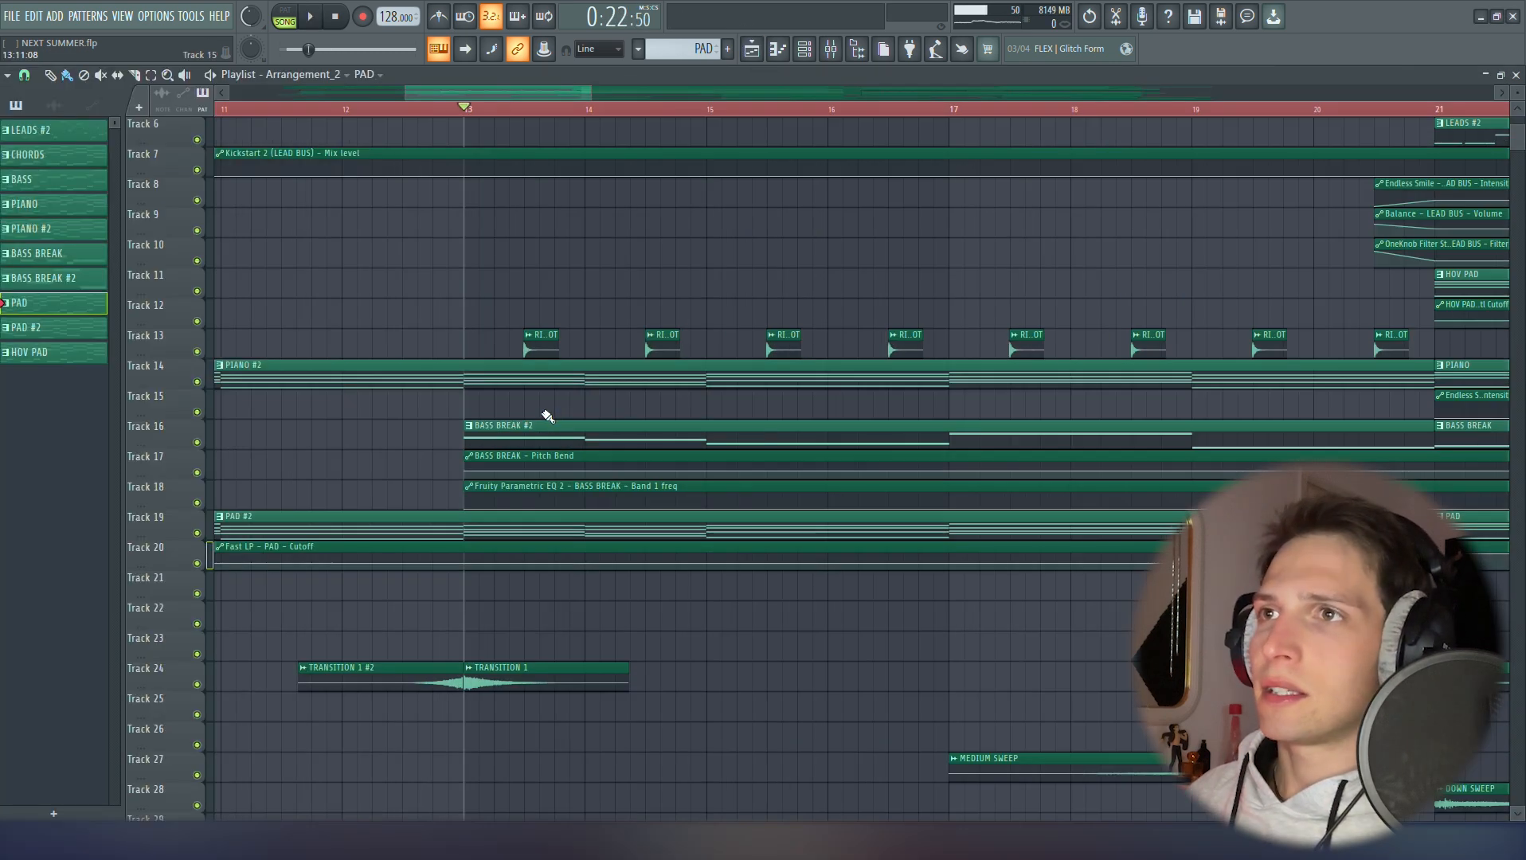
Solo track 13 with the RIMSHOT clips and play it from bar 13
{"action": "scroll", "coordinate": [436, 431], "scroll_direction": "up", "scroll_amount": 3}
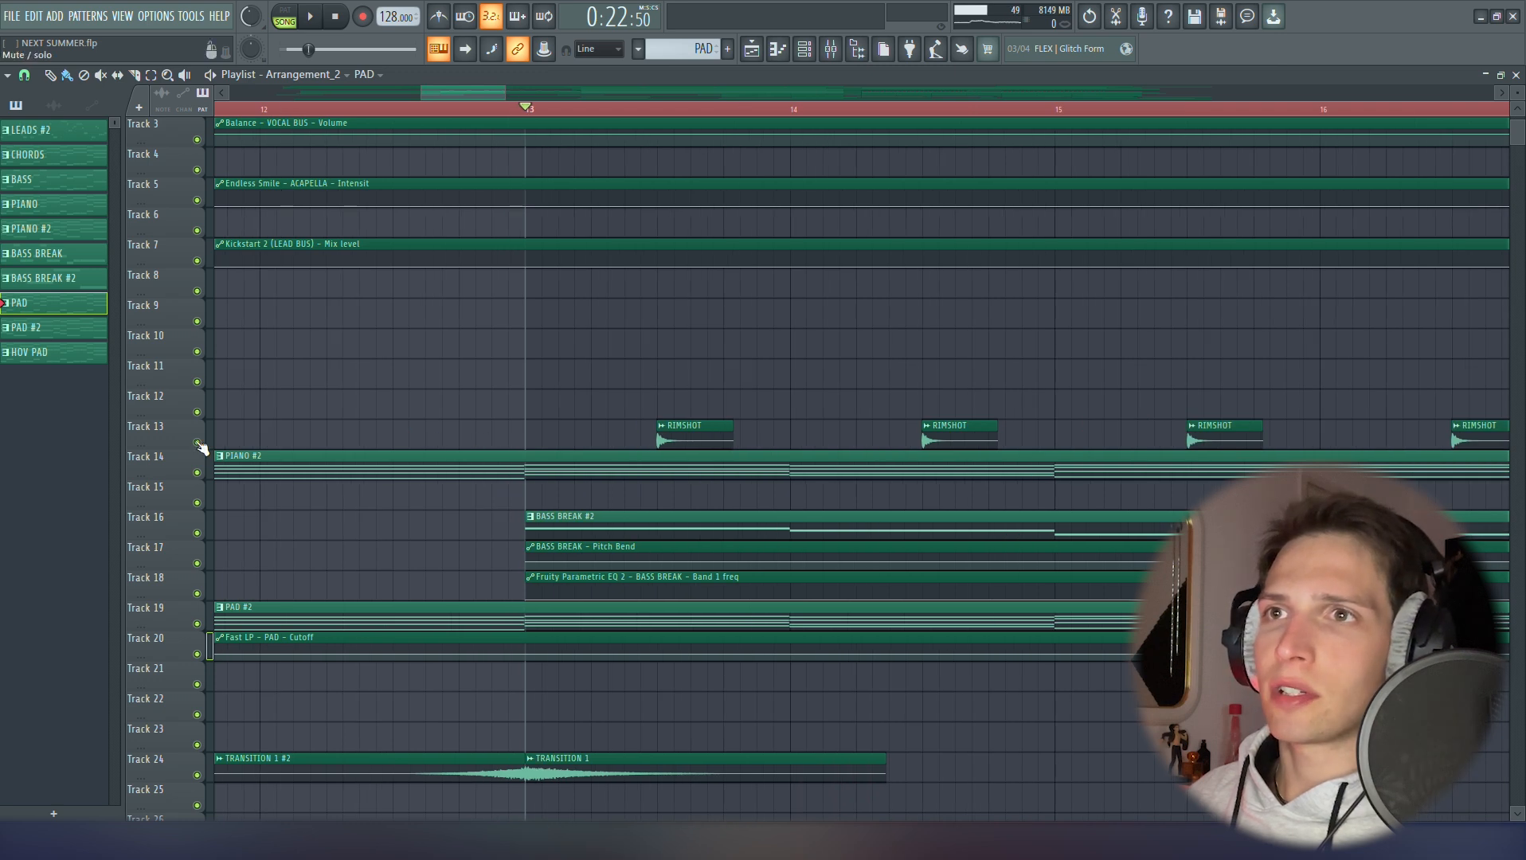
{"action": "right_click", "coordinate": [196, 443]}
{"action": "key", "text": "space"}
{"action": "scroll", "coordinate": [581, 348], "scroll_direction": "down", "scroll_amount": 2}
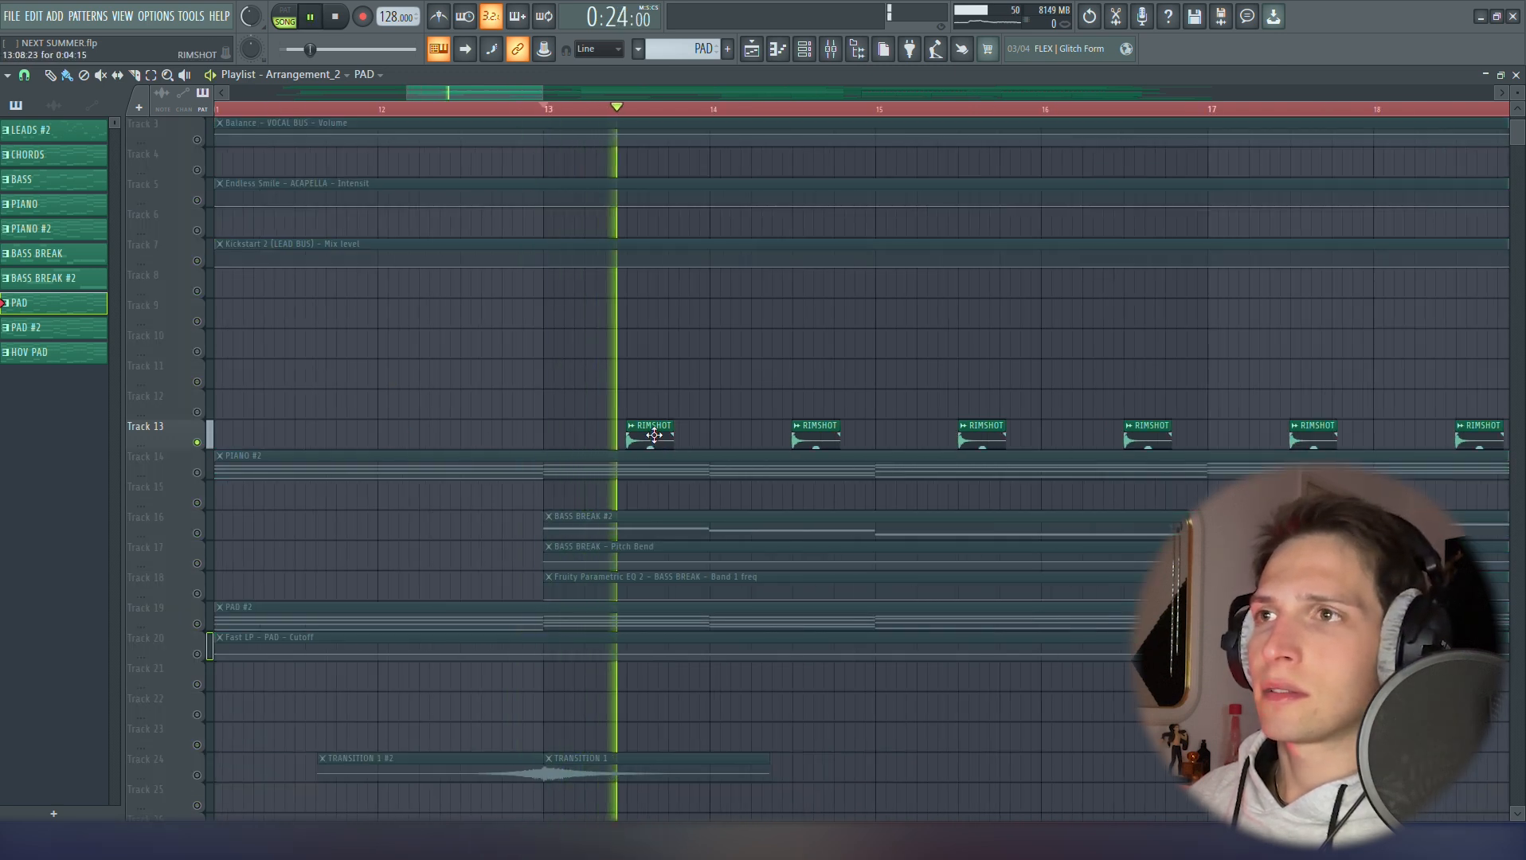
Open the RIMSHOT sample and inspect its mixer insert effects, including H-Delay Stereo and ValhallaRoom
{"action": "double_click", "coordinate": [654, 436]}
{"action": "scroll", "coordinate": [736, 337], "scroll_direction": "down", "scroll_amount": 3}
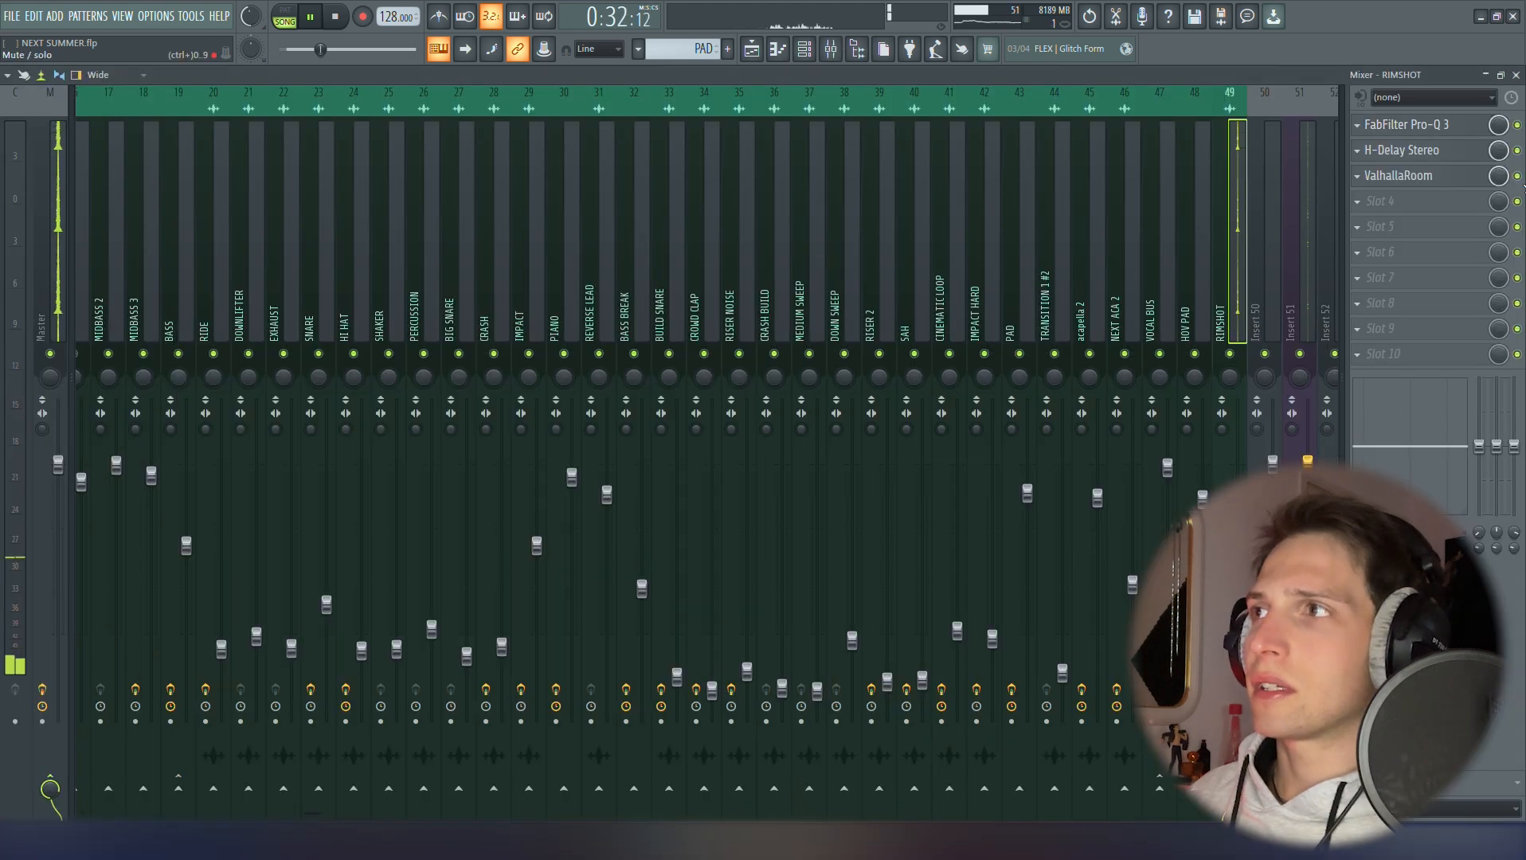
{"action": "left_click", "coordinate": [1443, 159]}
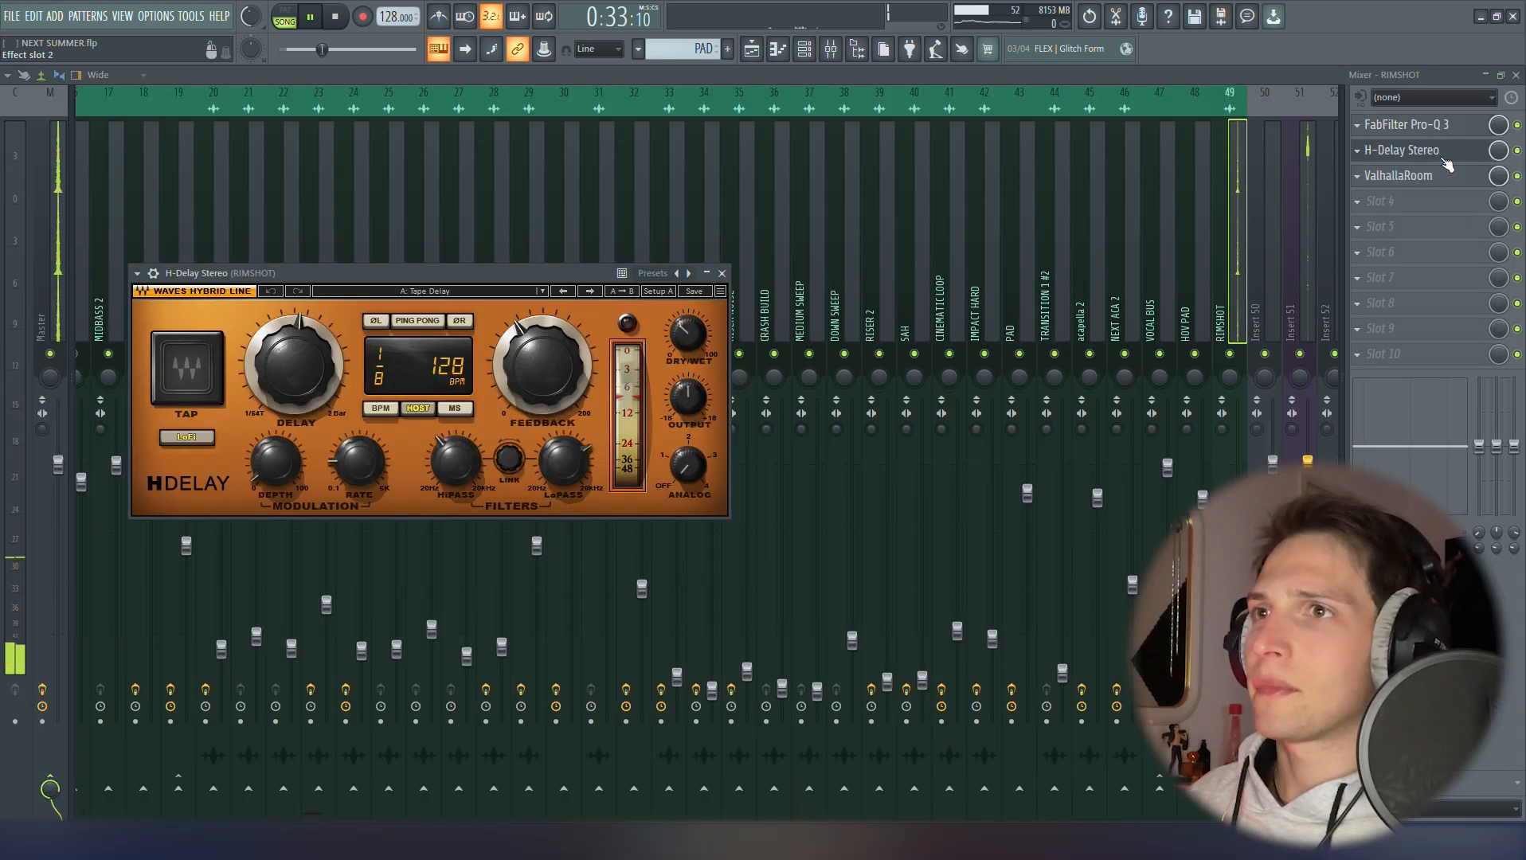
{"action": "left_click", "coordinate": [723, 273]}
{"action": "left_click", "coordinate": [1453, 180]}
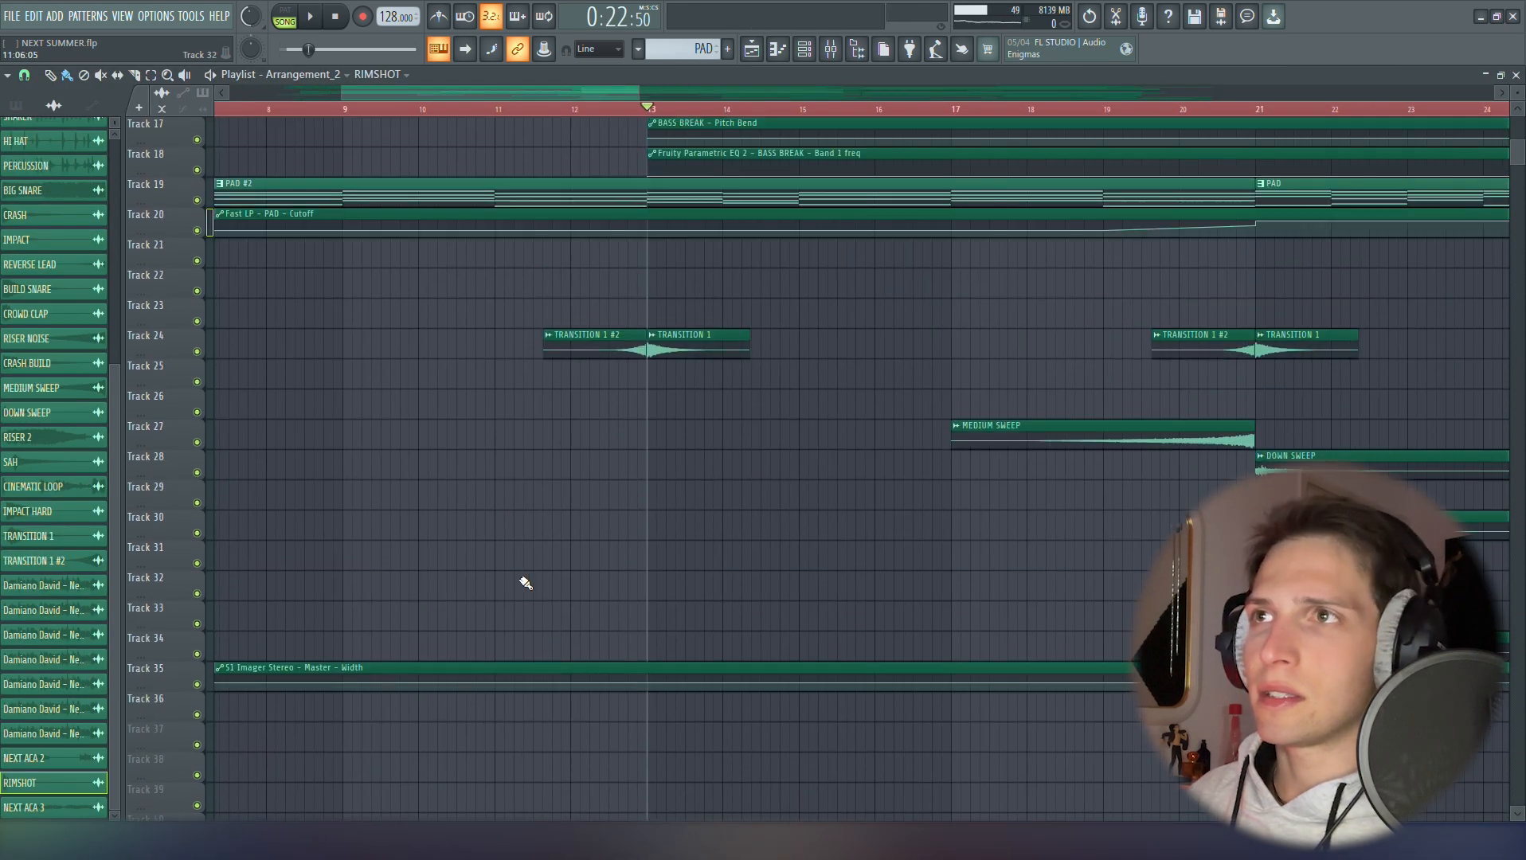
Solo track 24 and play the TRANSITION 1 clips from around bar 12, then stop playback
{"action": "right_click", "coordinate": [196, 352]}
{"action": "left_click", "coordinate": [607, 108]}
{"action": "key", "text": "space"}
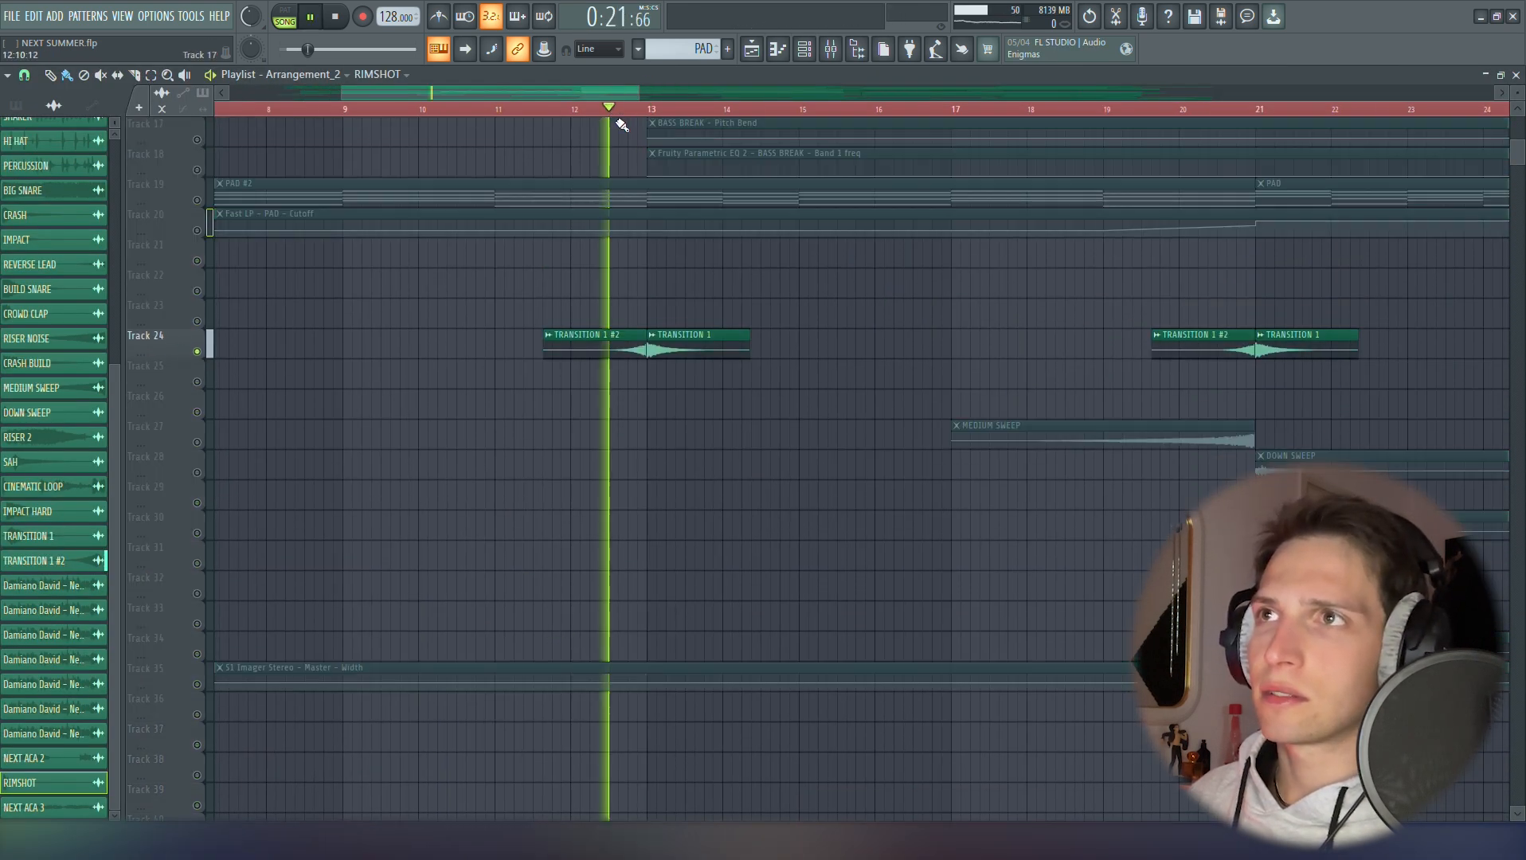
{"action": "scroll", "coordinate": [629, 545], "scroll_direction": "down", "scroll_amount": 3}
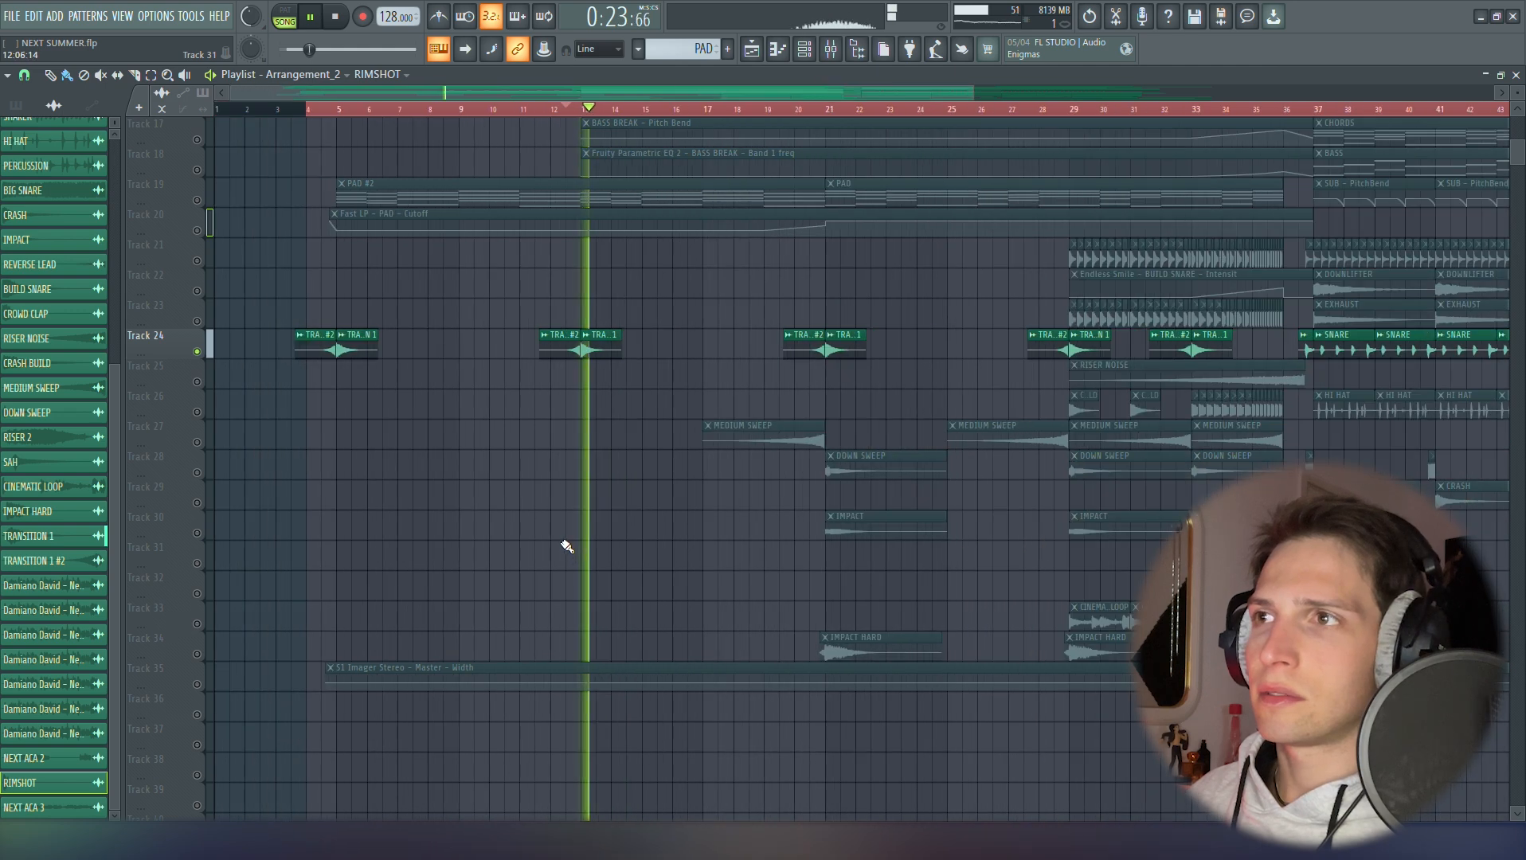
{"action": "key", "text": "space"}
Solo track 27 and play the MEDIUM SWEEP clip from about bar 20, then stop playback
{"action": "right_click", "coordinate": [197, 443]}
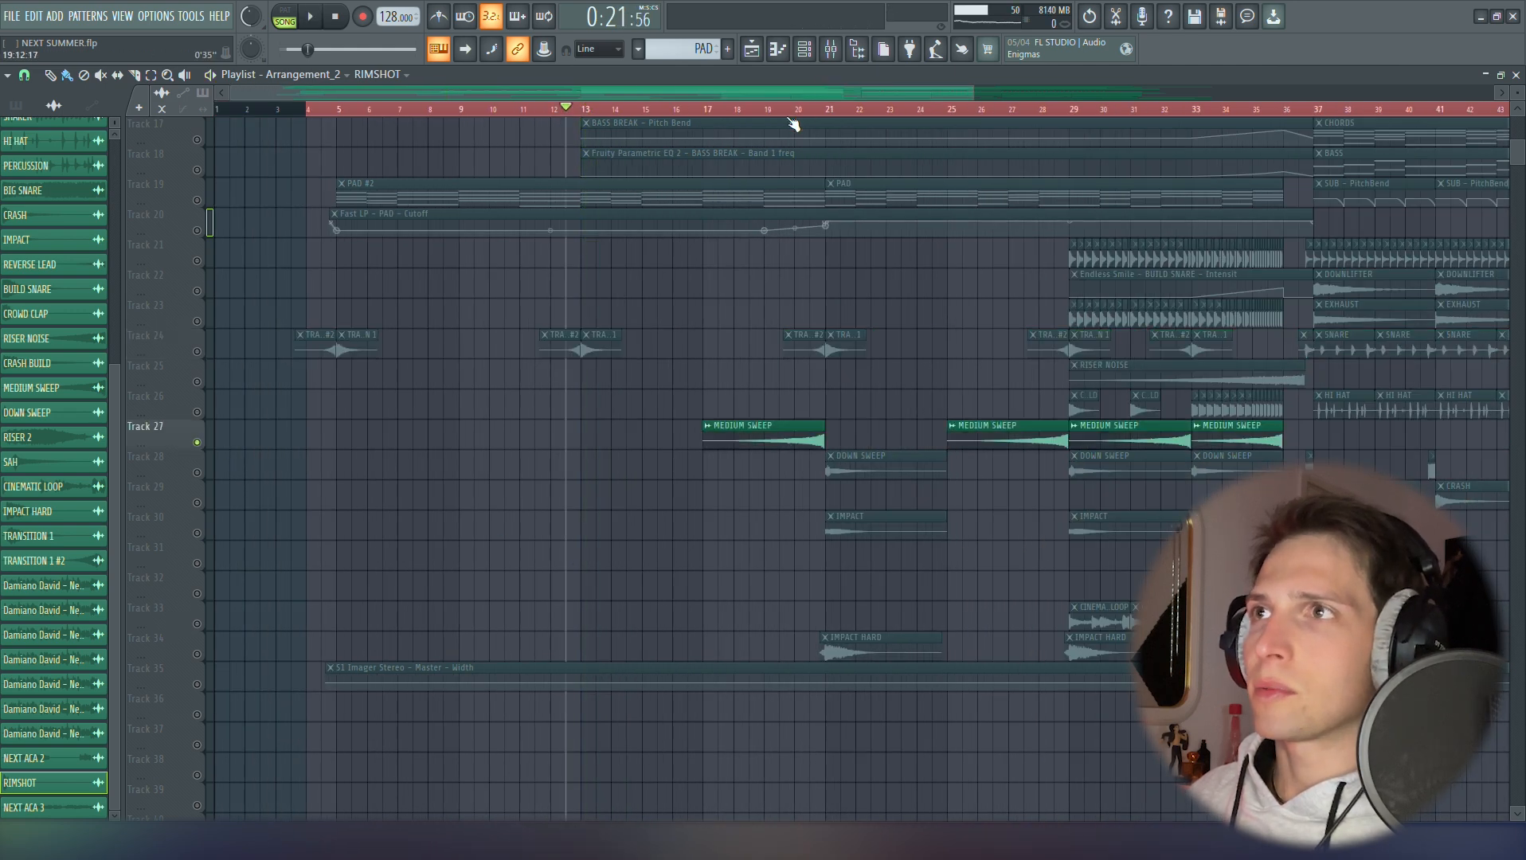
{"action": "scroll", "coordinate": [877, 402], "scroll_direction": "up", "scroll_amount": 3}
{"action": "key", "text": "space"}
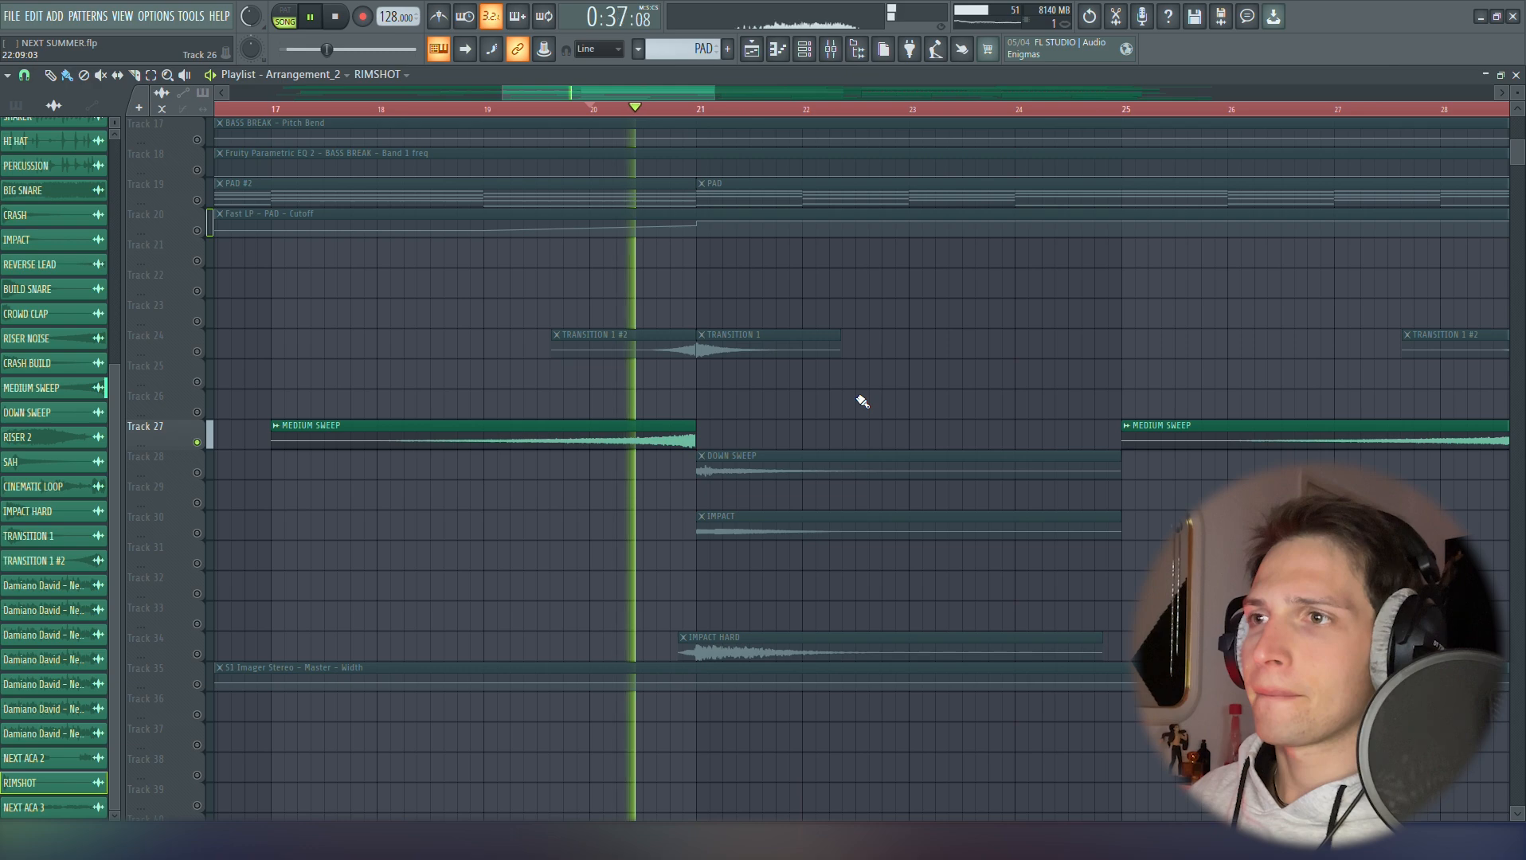
{"action": "scroll", "coordinate": [637, 420], "scroll_direction": "down", "scroll_amount": 3}
{"action": "key", "text": "space"}
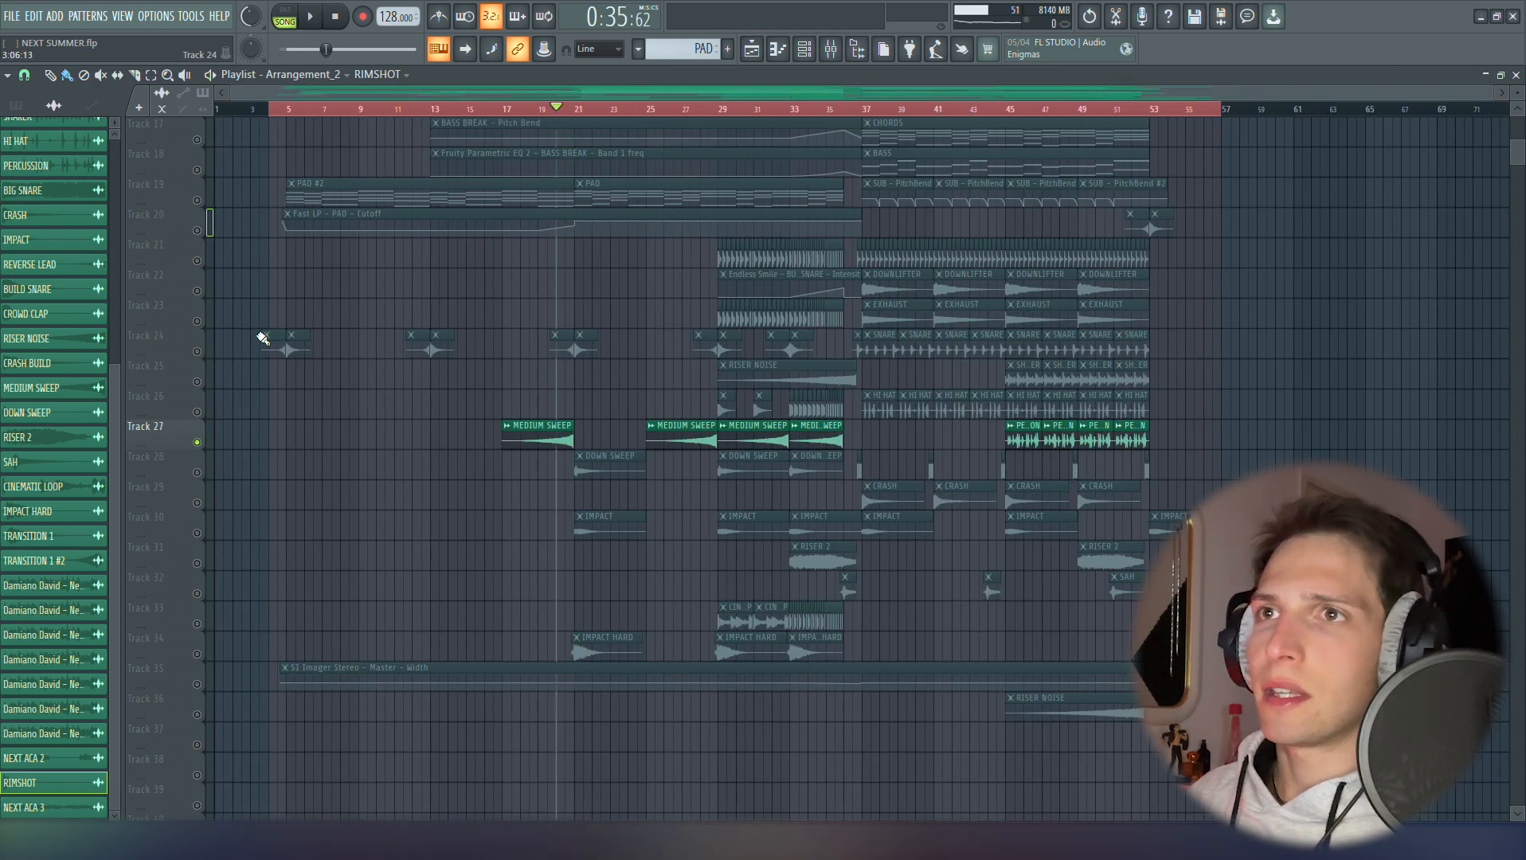
Turn on tracks 24, 28, 30 and 34 alongside track 27 and play the combined sweeps, impacts and transitions from bar 20
{"action": "left_click", "coordinate": [196, 352]}
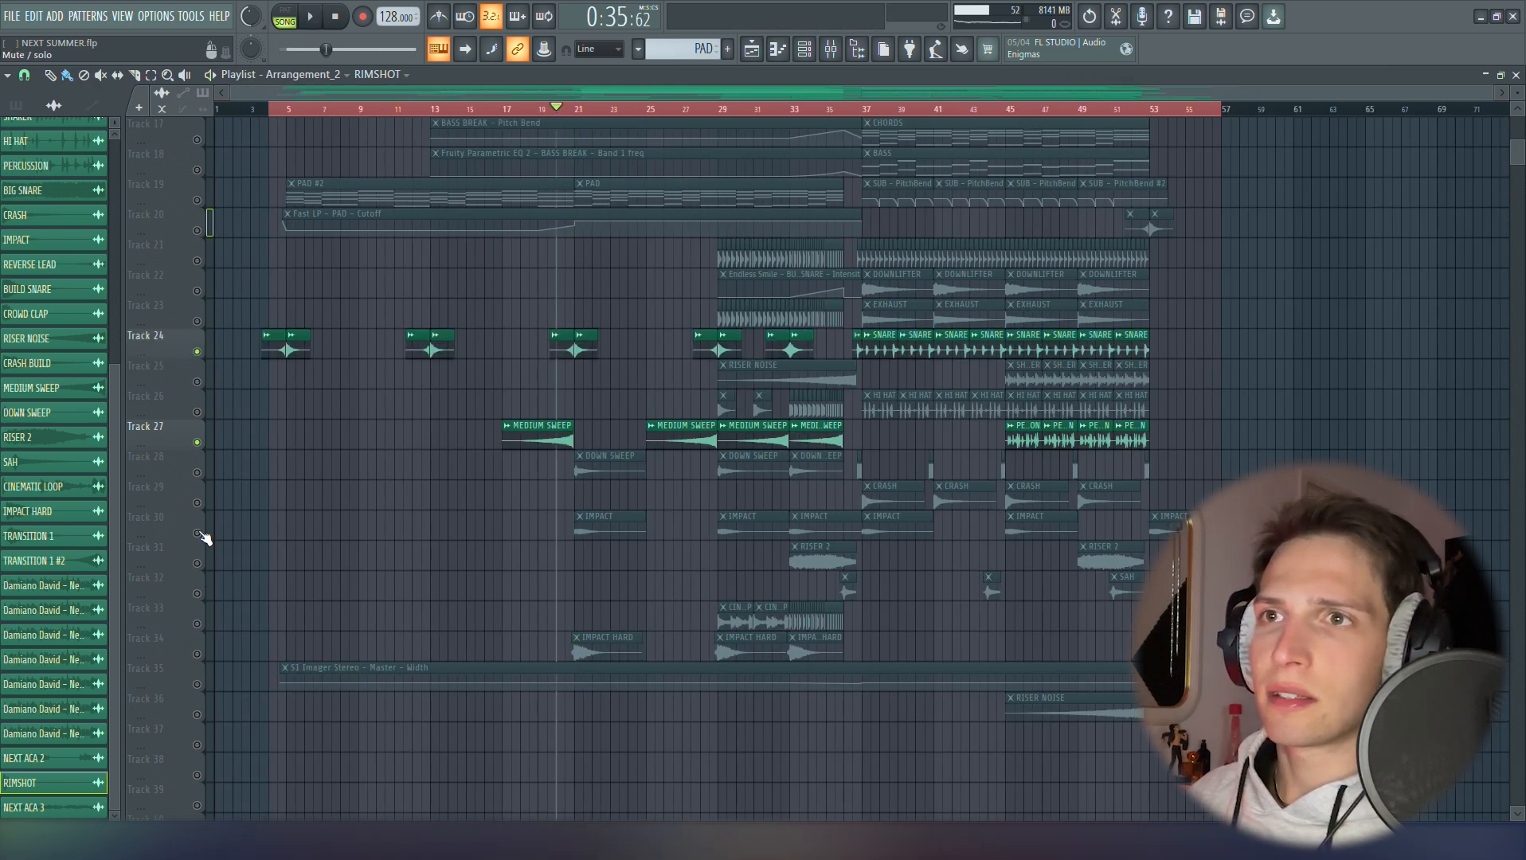
{"action": "left_click", "coordinate": [197, 534]}
{"action": "left_click", "coordinate": [198, 474]}
{"action": "scroll", "coordinate": [209, 514], "scroll_direction": "down", "scroll_amount": 5}
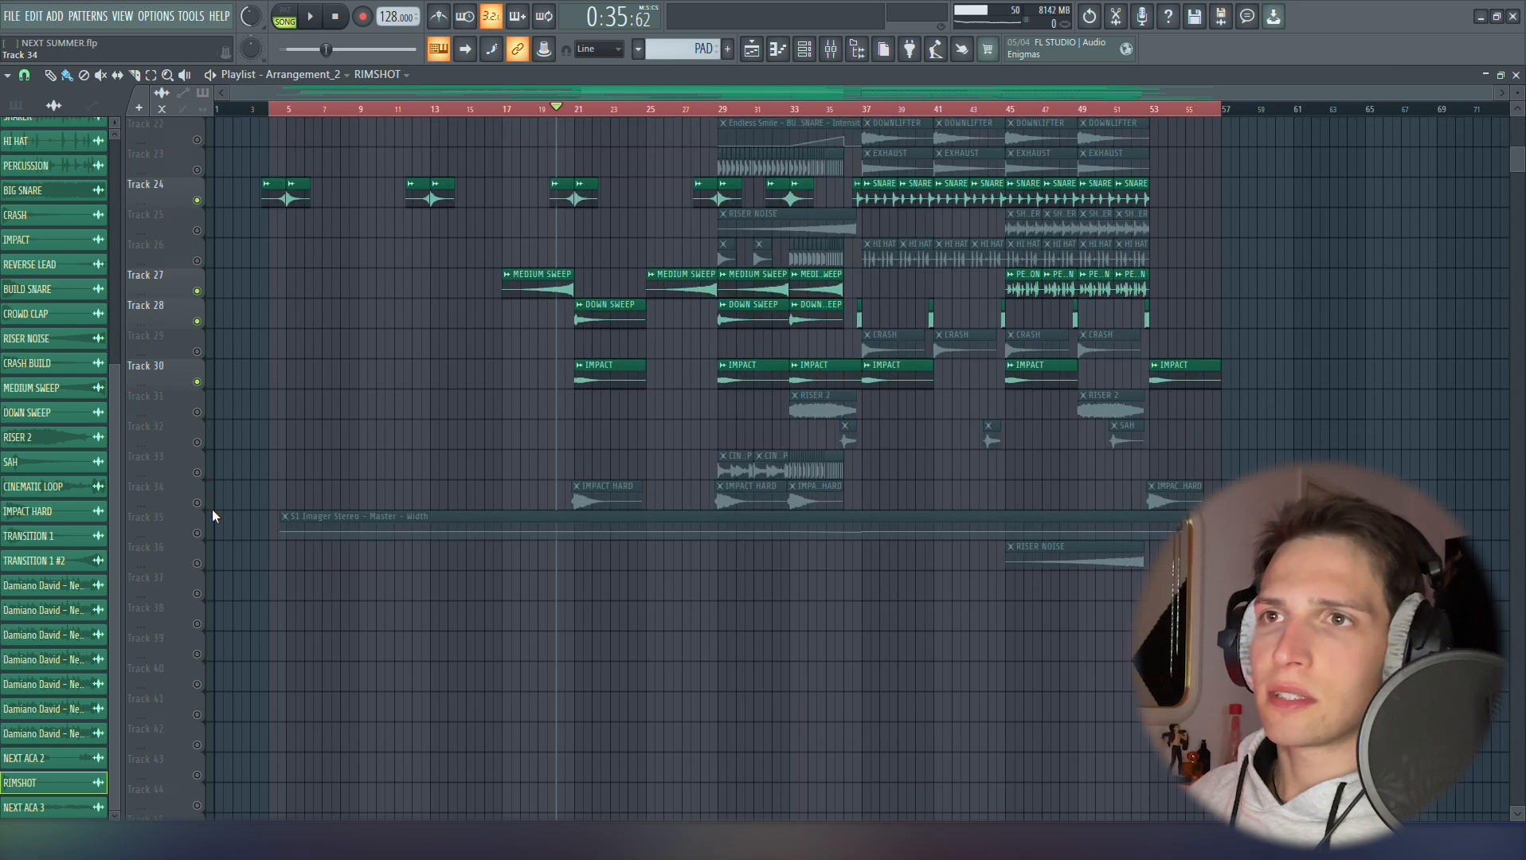
{"action": "left_click", "coordinate": [197, 502]}
{"action": "scroll", "coordinate": [512, 504], "scroll_direction": "up", "scroll_amount": 2}
{"action": "key", "text": "space"}
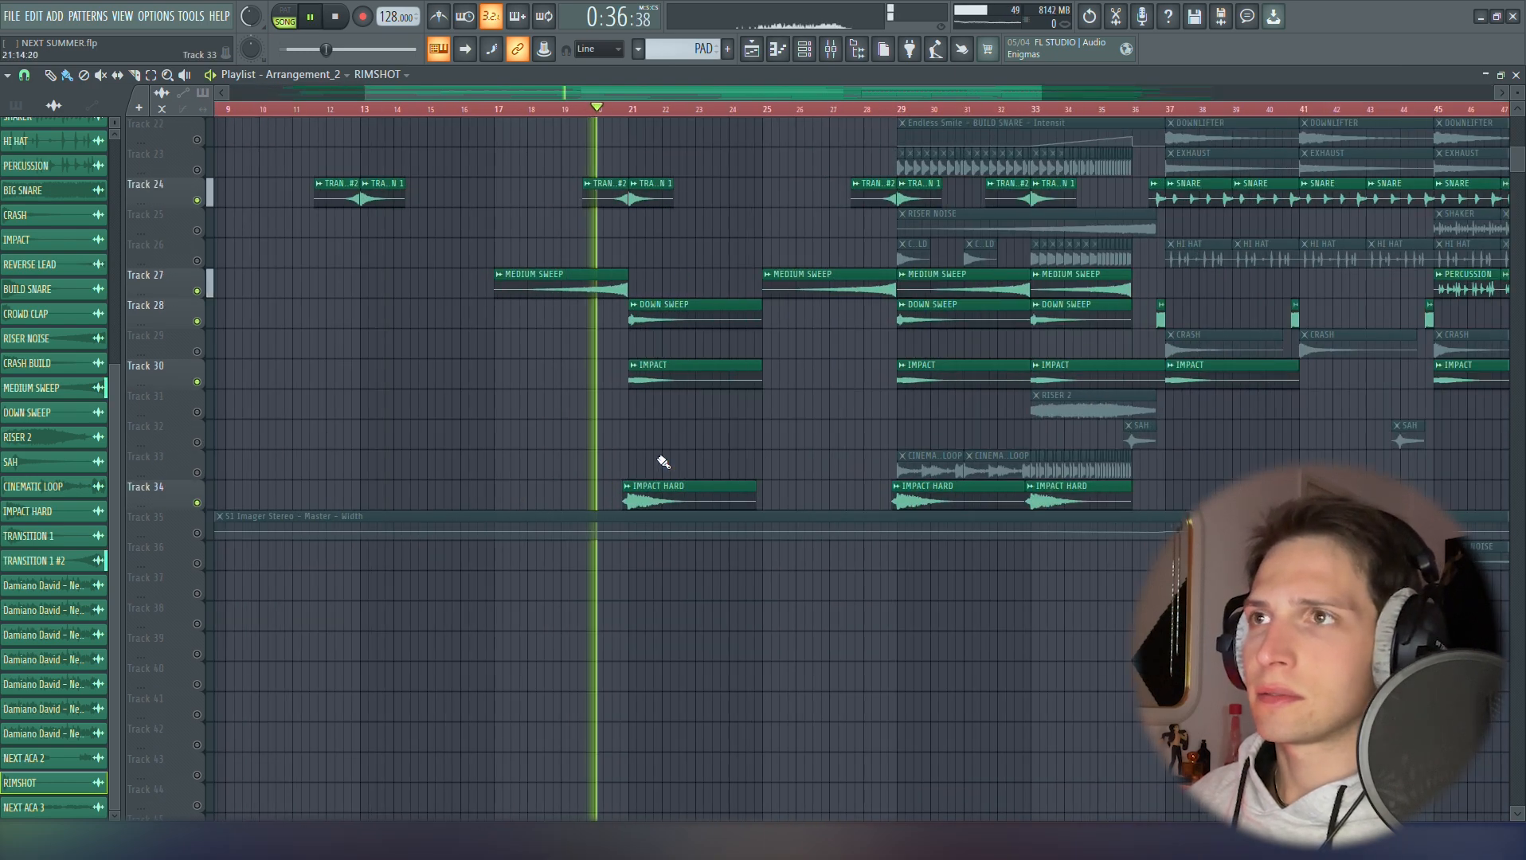
{"action": "scroll", "coordinate": [579, 503], "scroll_direction": "up", "scroll_amount": 10}
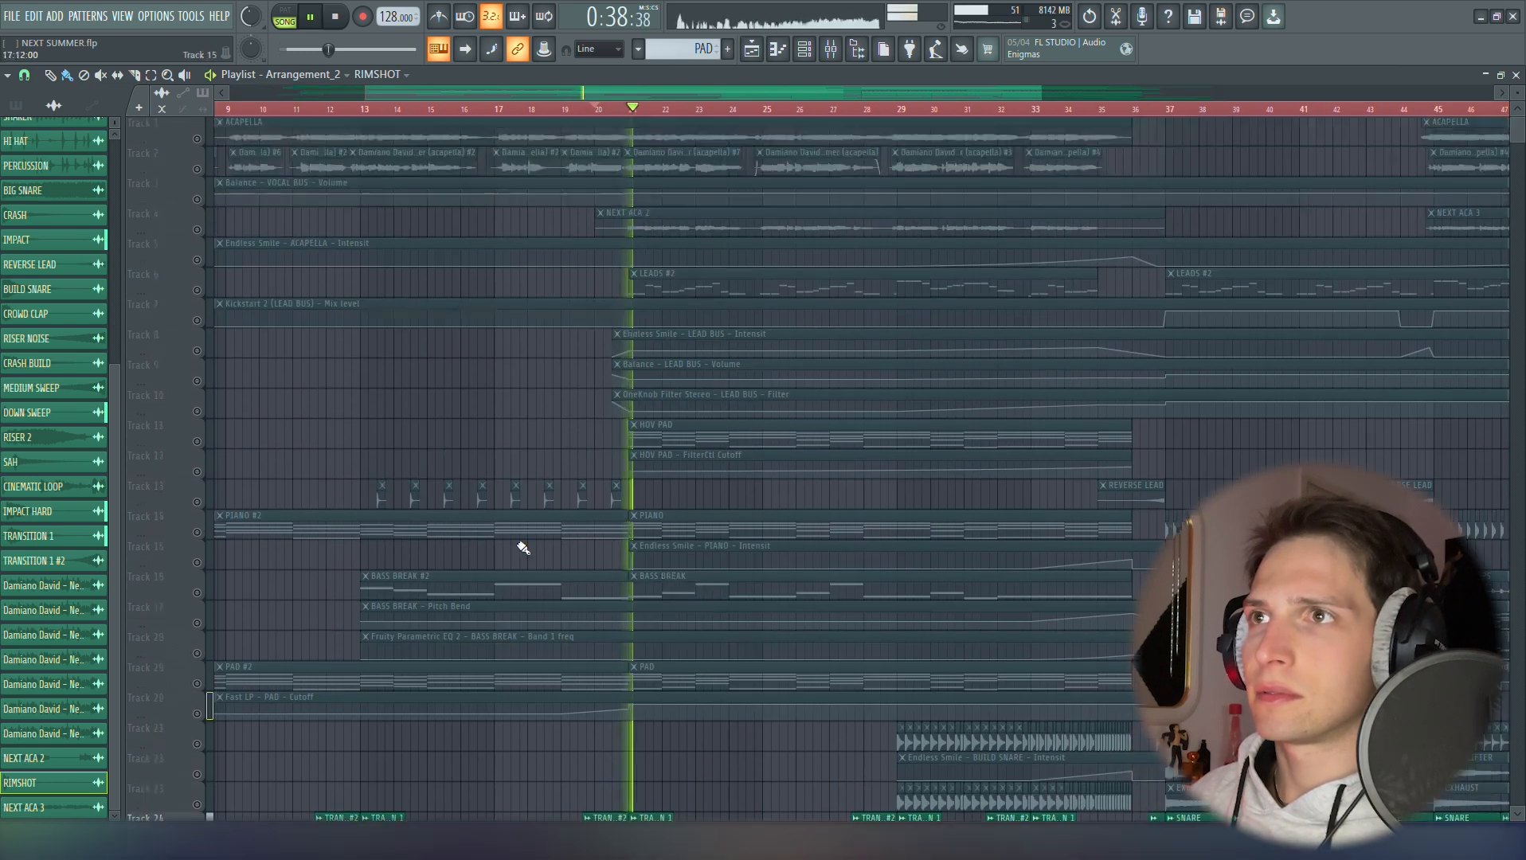
{"action": "scroll", "coordinate": [488, 477], "scroll_direction": "down", "scroll_amount": 6}
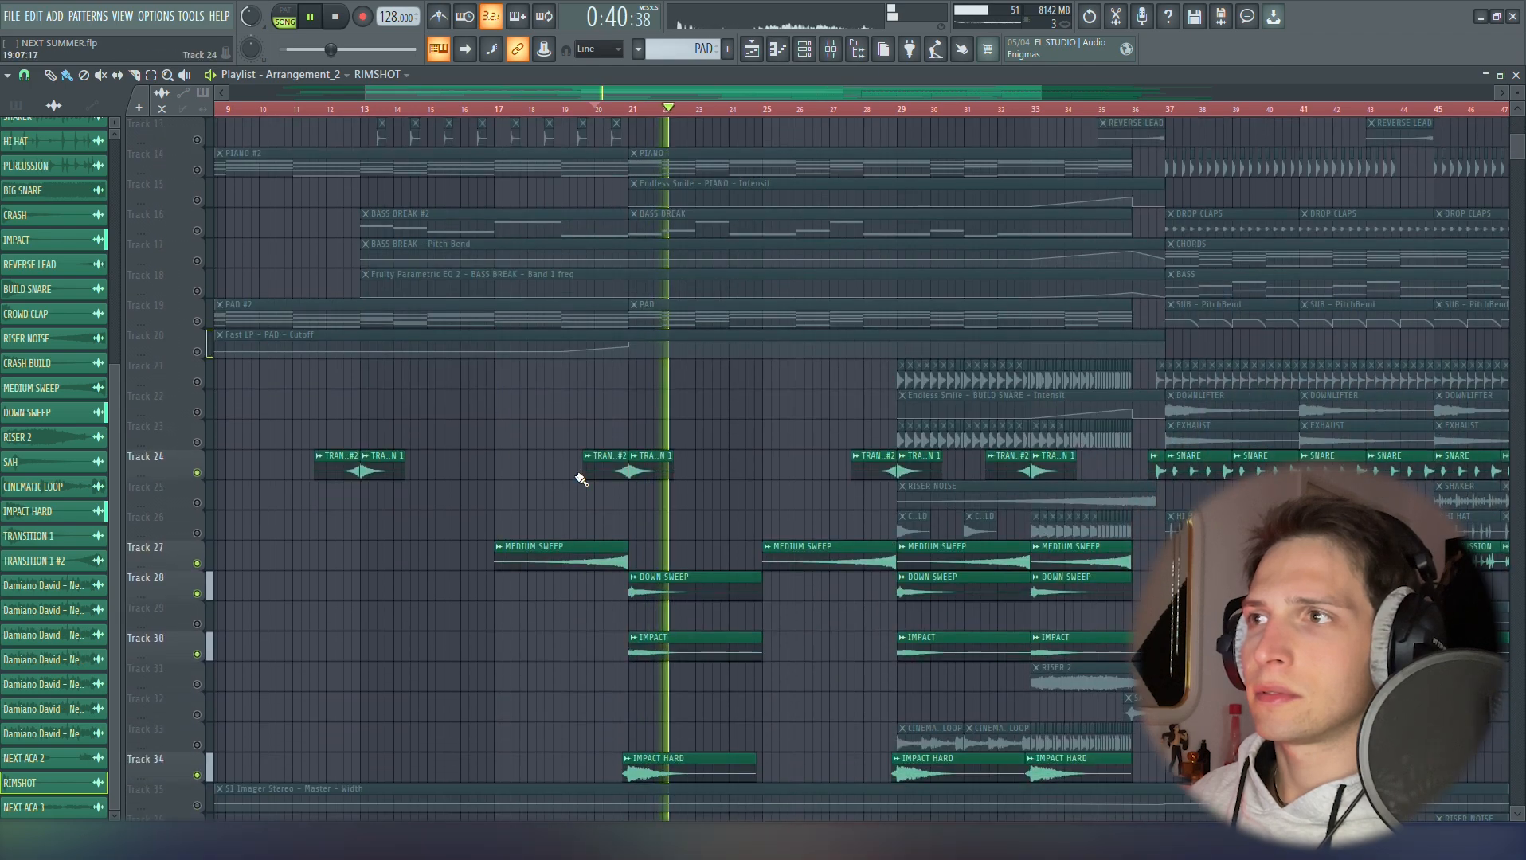
{"action": "scroll", "coordinate": [577, 477], "scroll_direction": "down", "scroll_amount": 2}
{"action": "scroll", "coordinate": [429, 467], "scroll_direction": "up", "scroll_amount": 1}
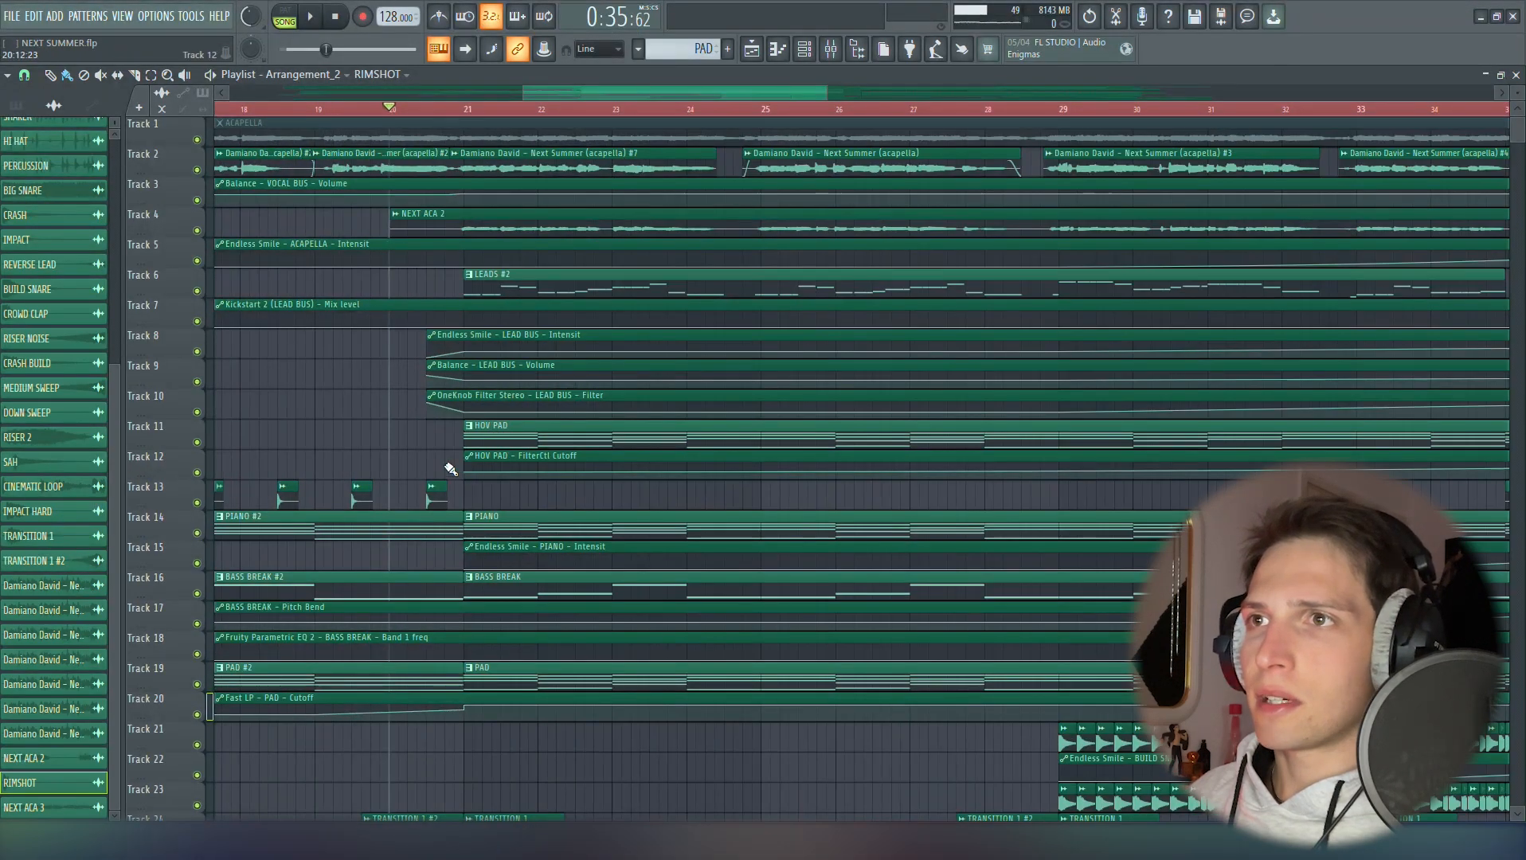
Solo tracks 11 and 12 with the HOV PAD and its filter cutoff automation, and play them from bar 21 and about bar 34
{"action": "scroll", "coordinate": [438, 465], "scroll_direction": "down", "scroll_amount": 3}
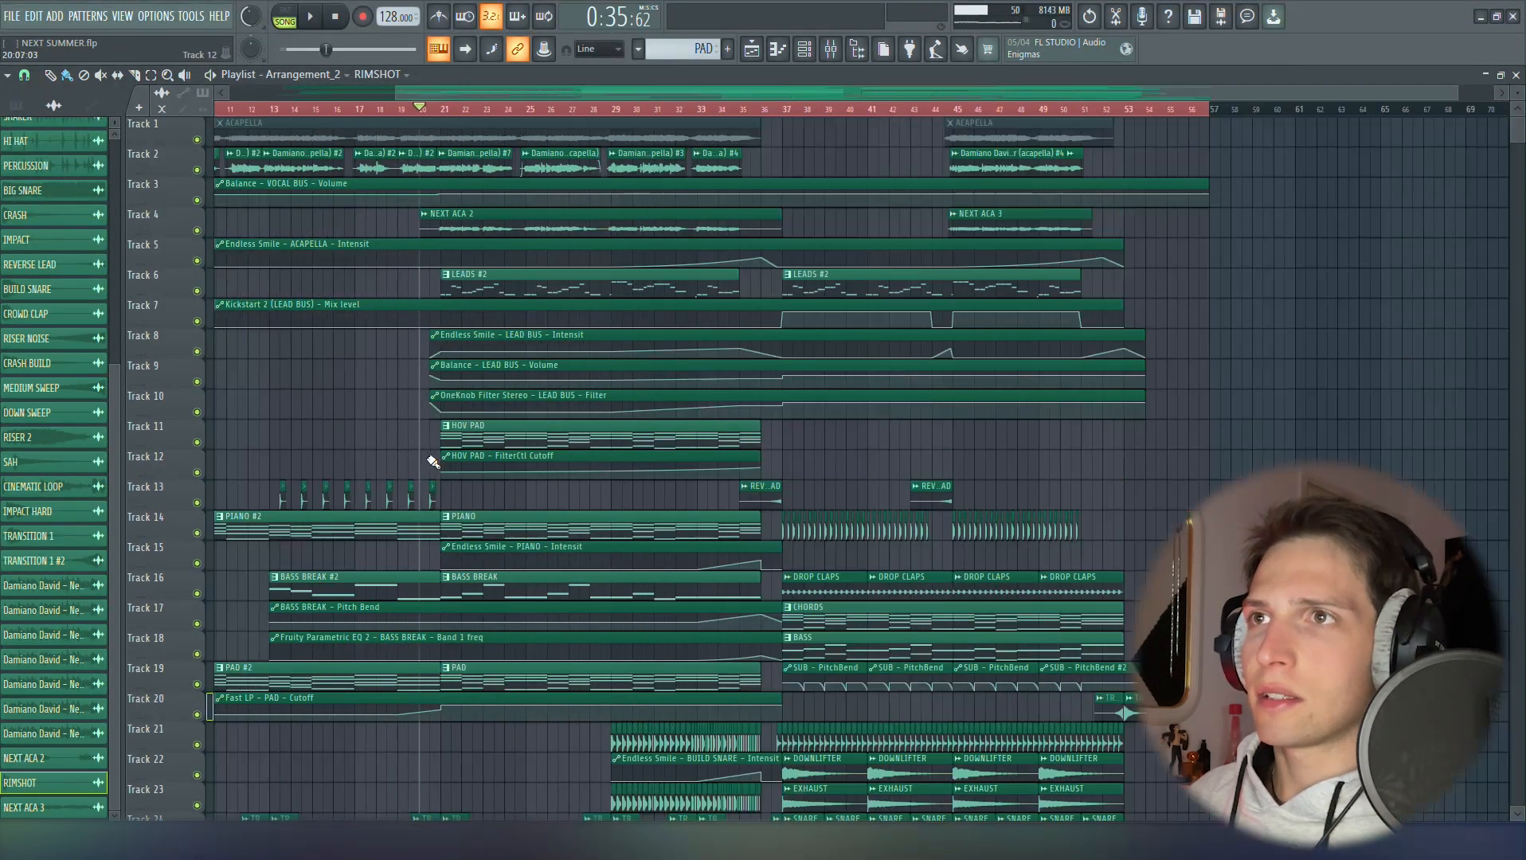
{"action": "left_click", "coordinate": [197, 443], "text": "ctrl"}
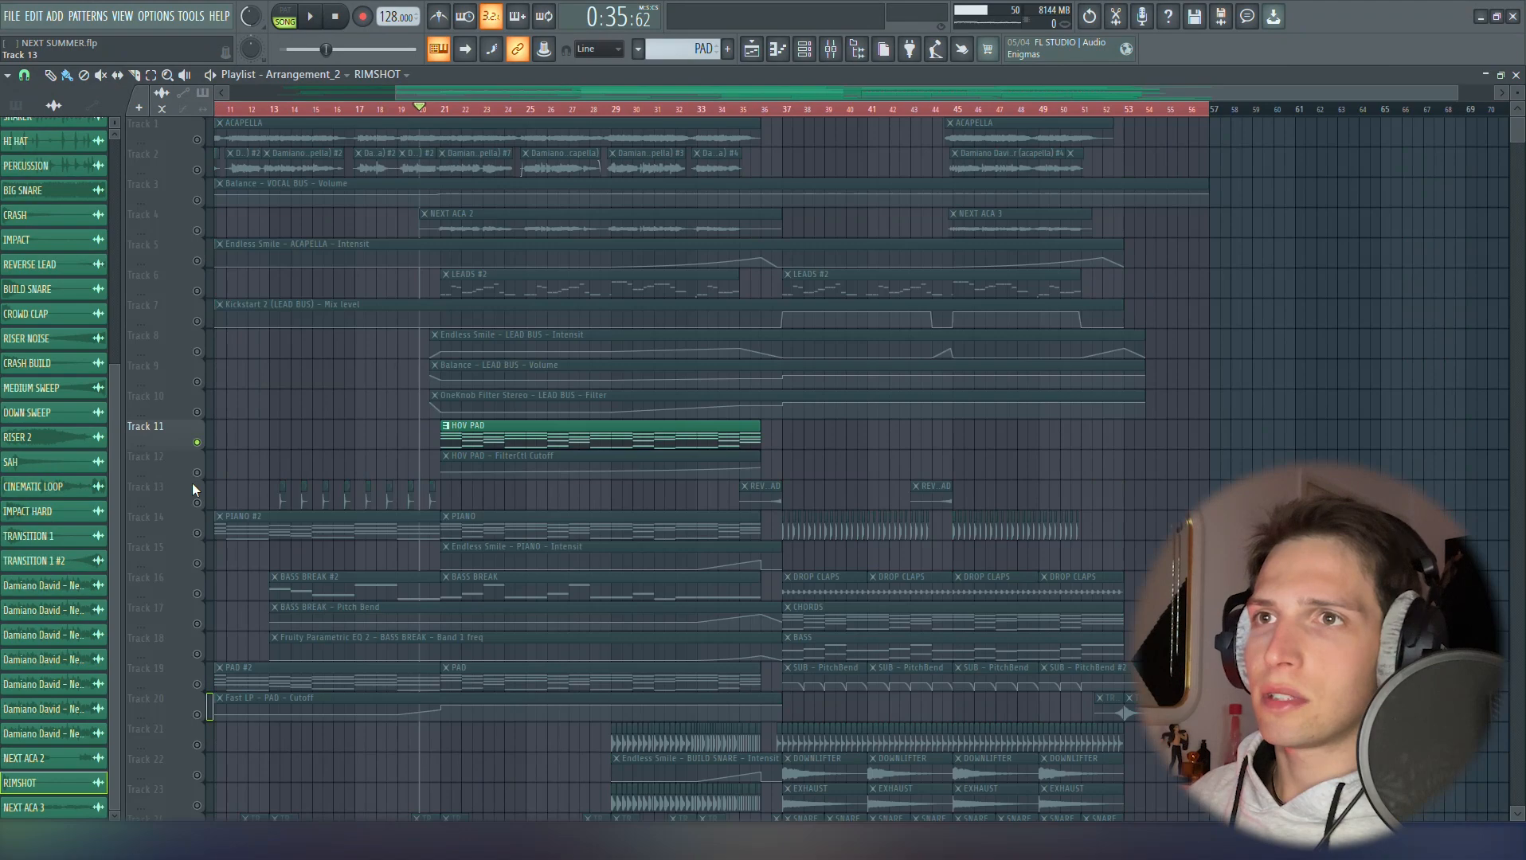
{"action": "left_click", "coordinate": [197, 473]}
{"action": "left_click", "coordinate": [445, 107]}
{"action": "key", "text": "space"}
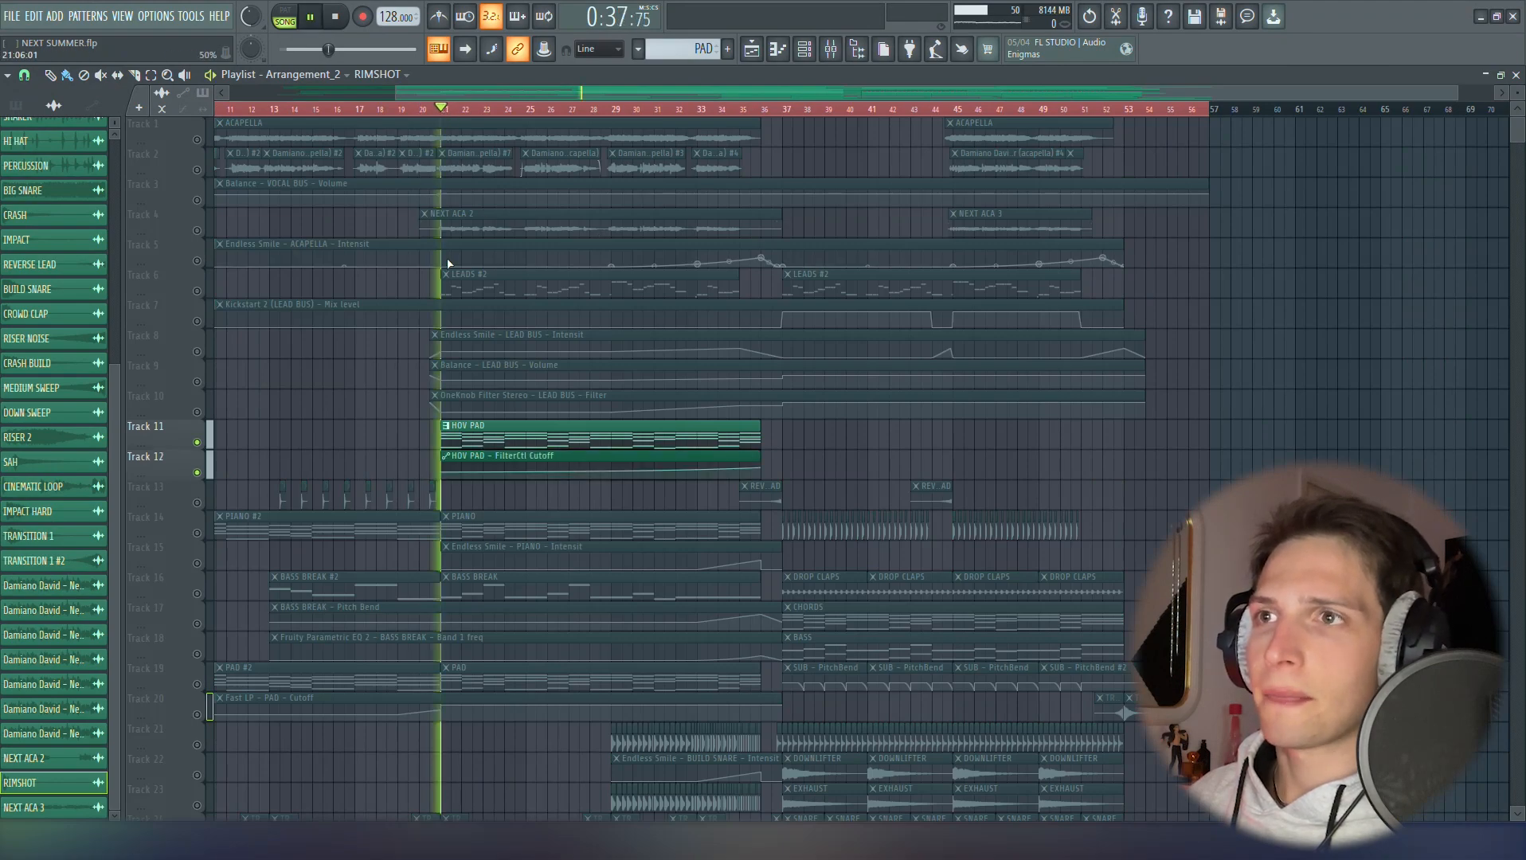
{"action": "scroll", "coordinate": [388, 324], "scroll_direction": "up", "scroll_amount": 3}
{"action": "scroll", "coordinate": [388, 330], "scroll_direction": "down", "scroll_amount": 2}
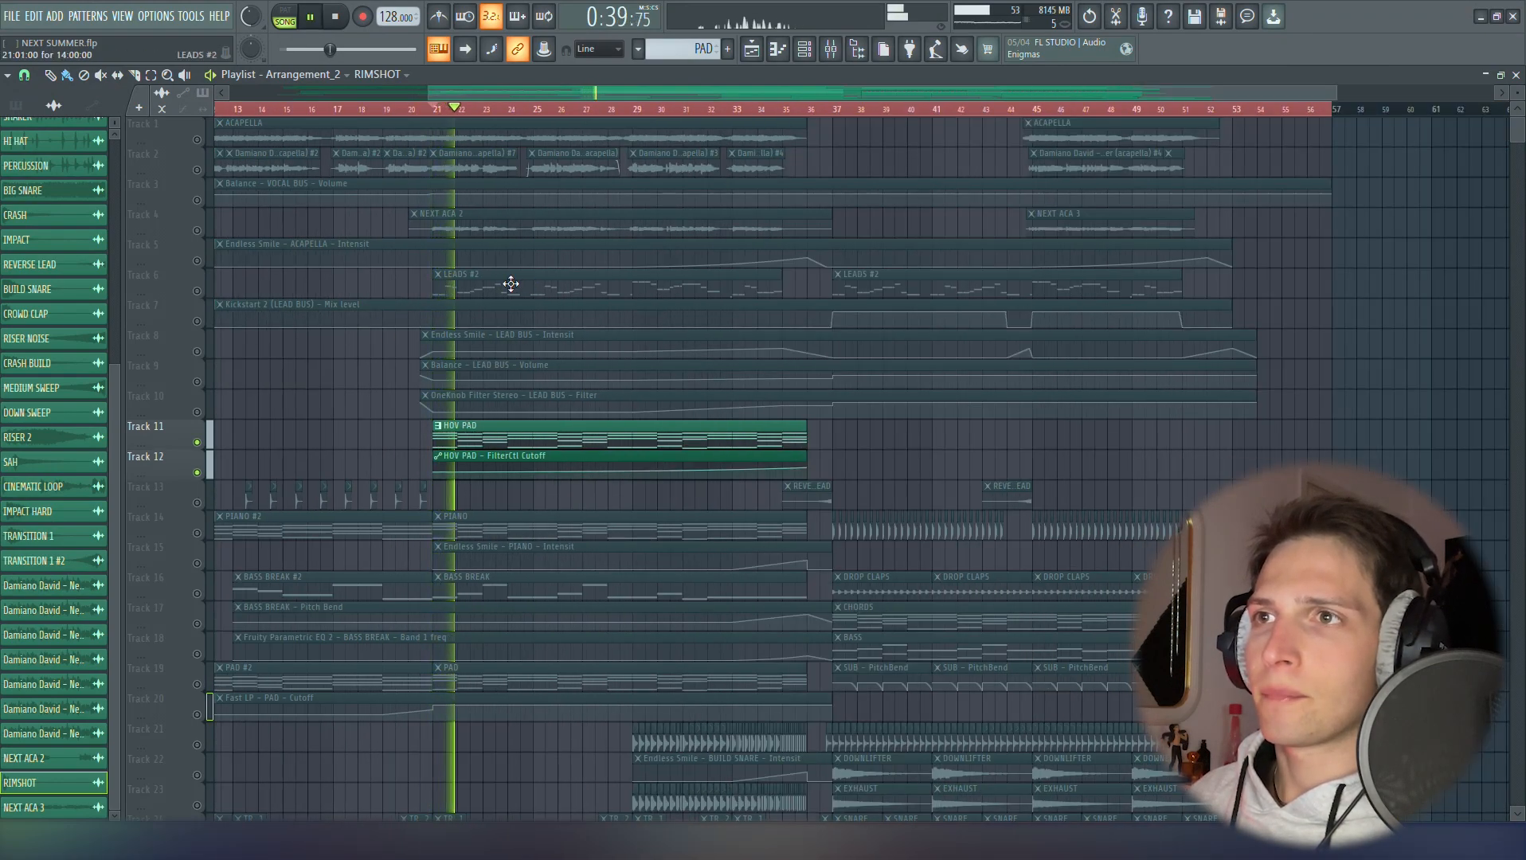
{"action": "left_click", "coordinate": [770, 110]}
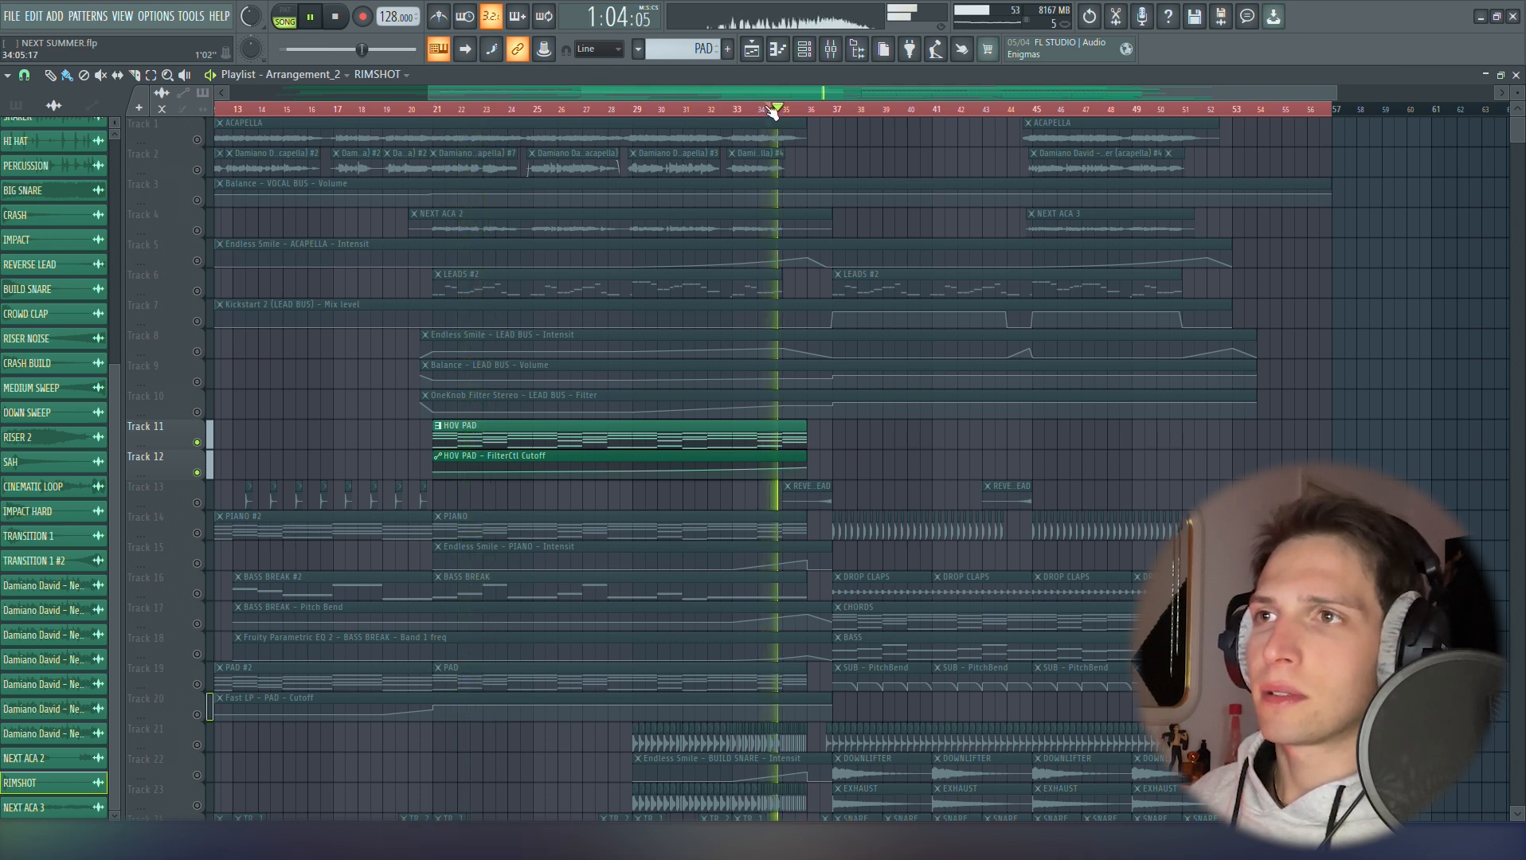
{"action": "key", "text": "space"}
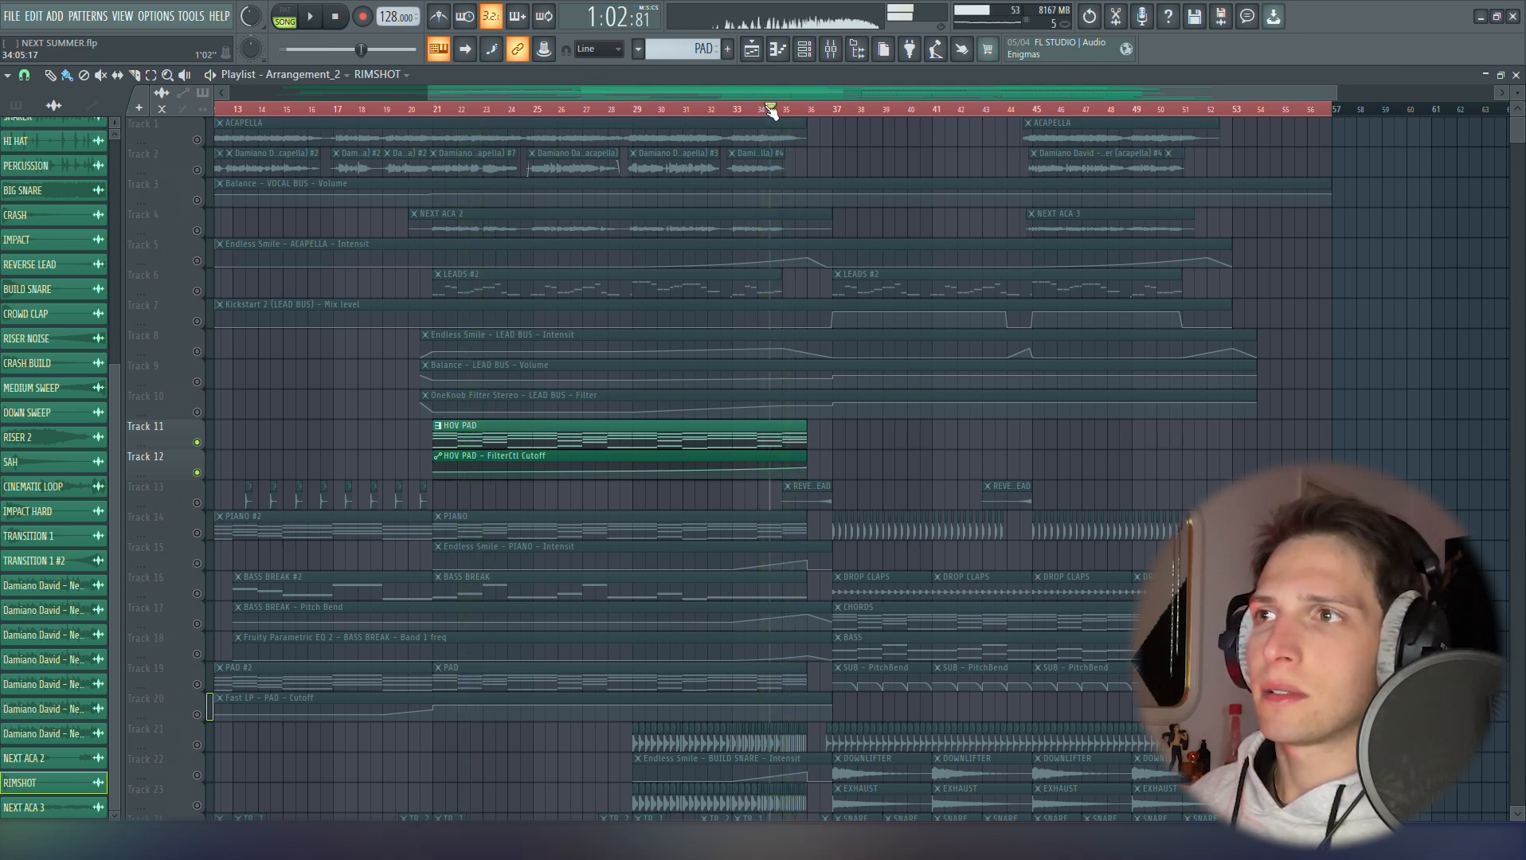
Open the HOV PAD channel's Sylenth1 patch to view its settings, then close it
{"action": "left_click", "coordinate": [396, 736]}
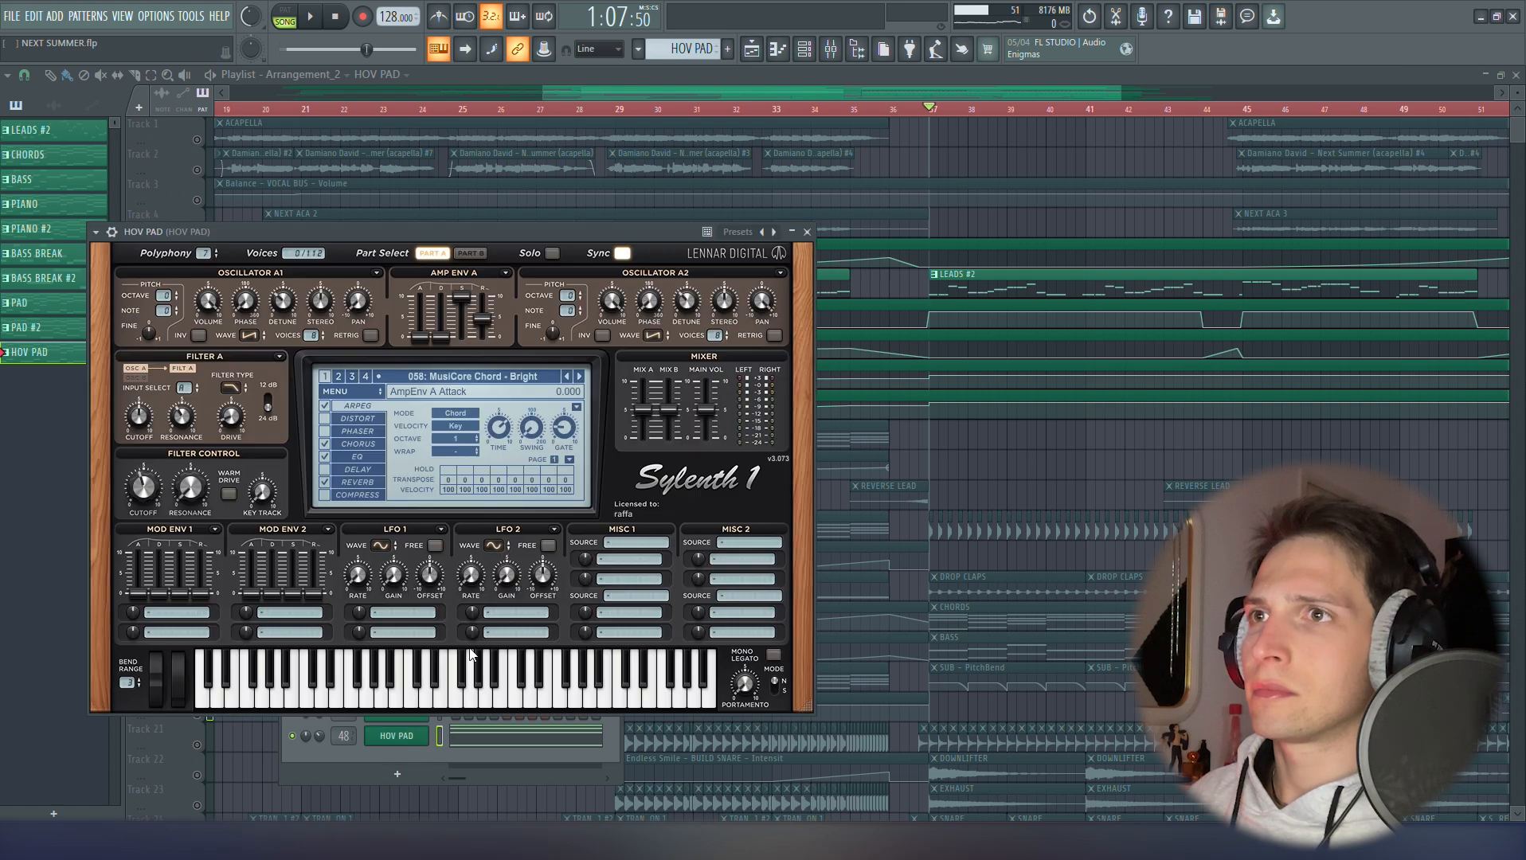
{"action": "left_click", "coordinate": [807, 232]}
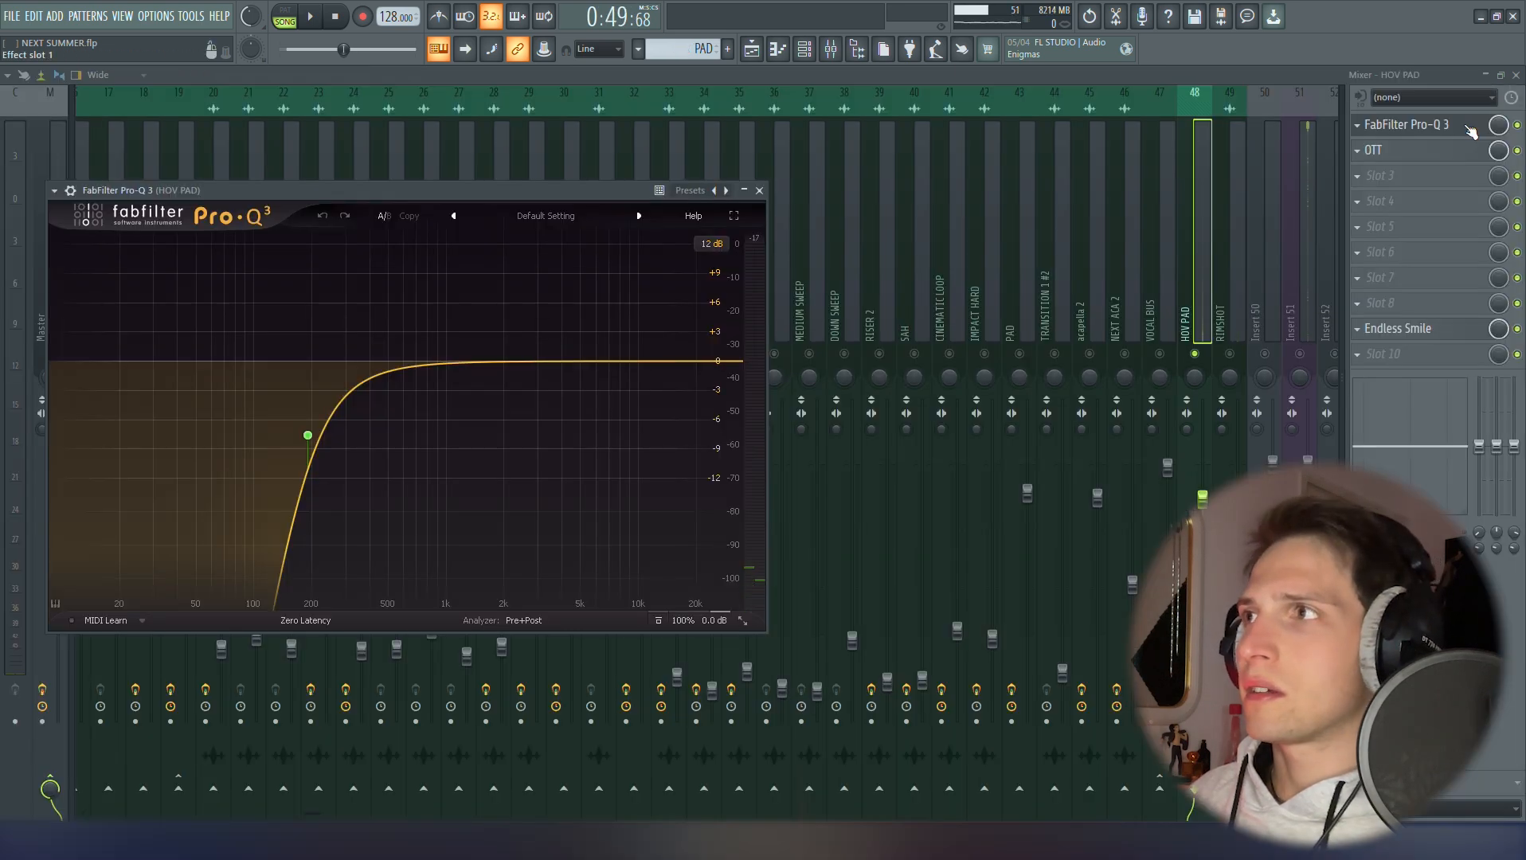
Review the HOV PAD mixer track's FabFilter Pro-Q 3, OTT and Endless Smile effects, closing each one
{"action": "left_click", "coordinate": [1470, 132]}
{"action": "left_click", "coordinate": [1456, 156]}
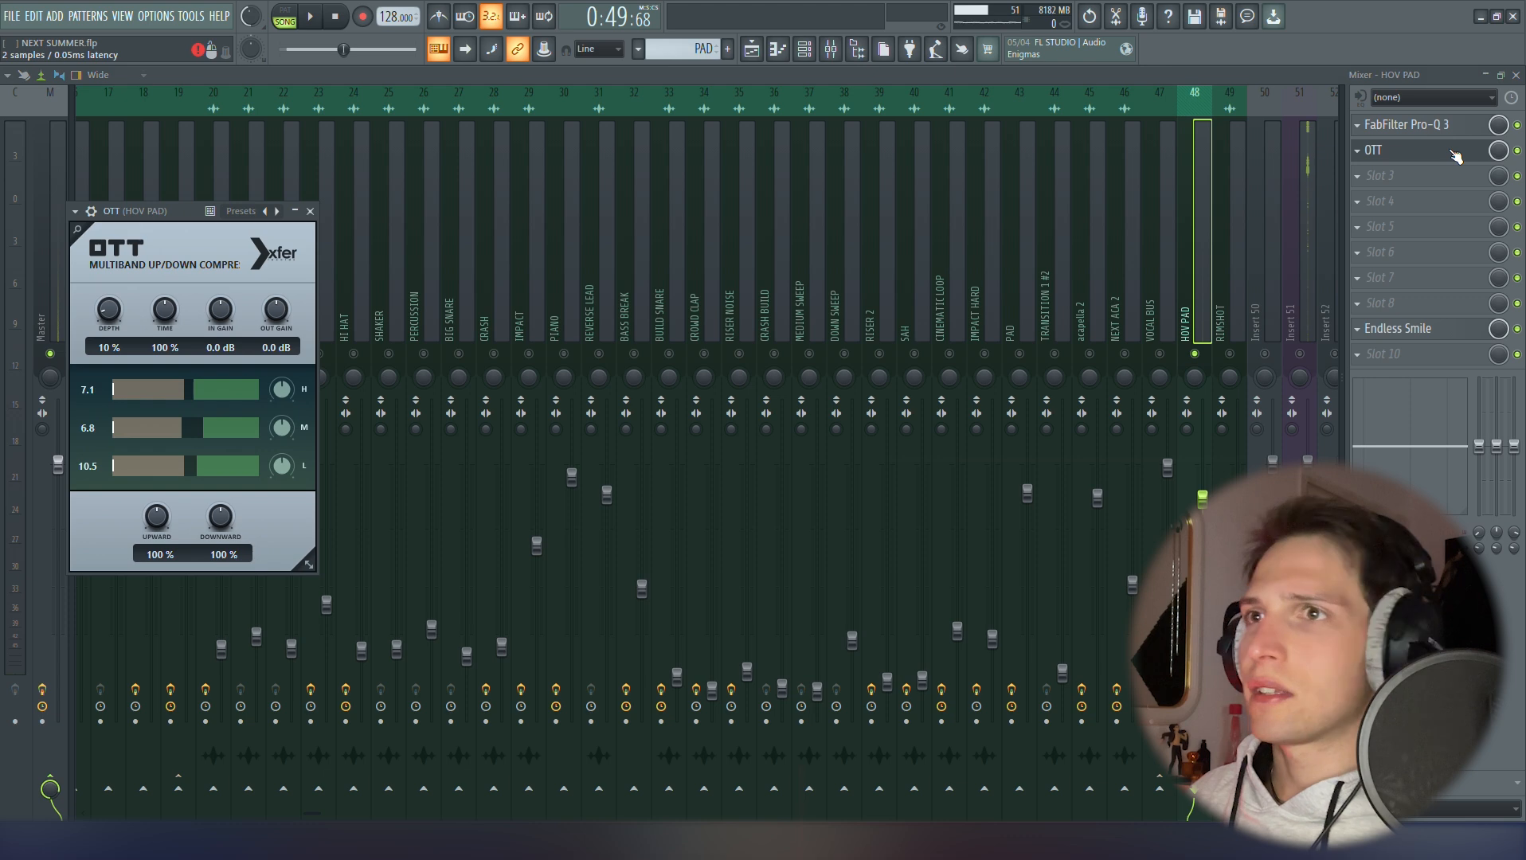
{"action": "left_click", "coordinate": [311, 212]}
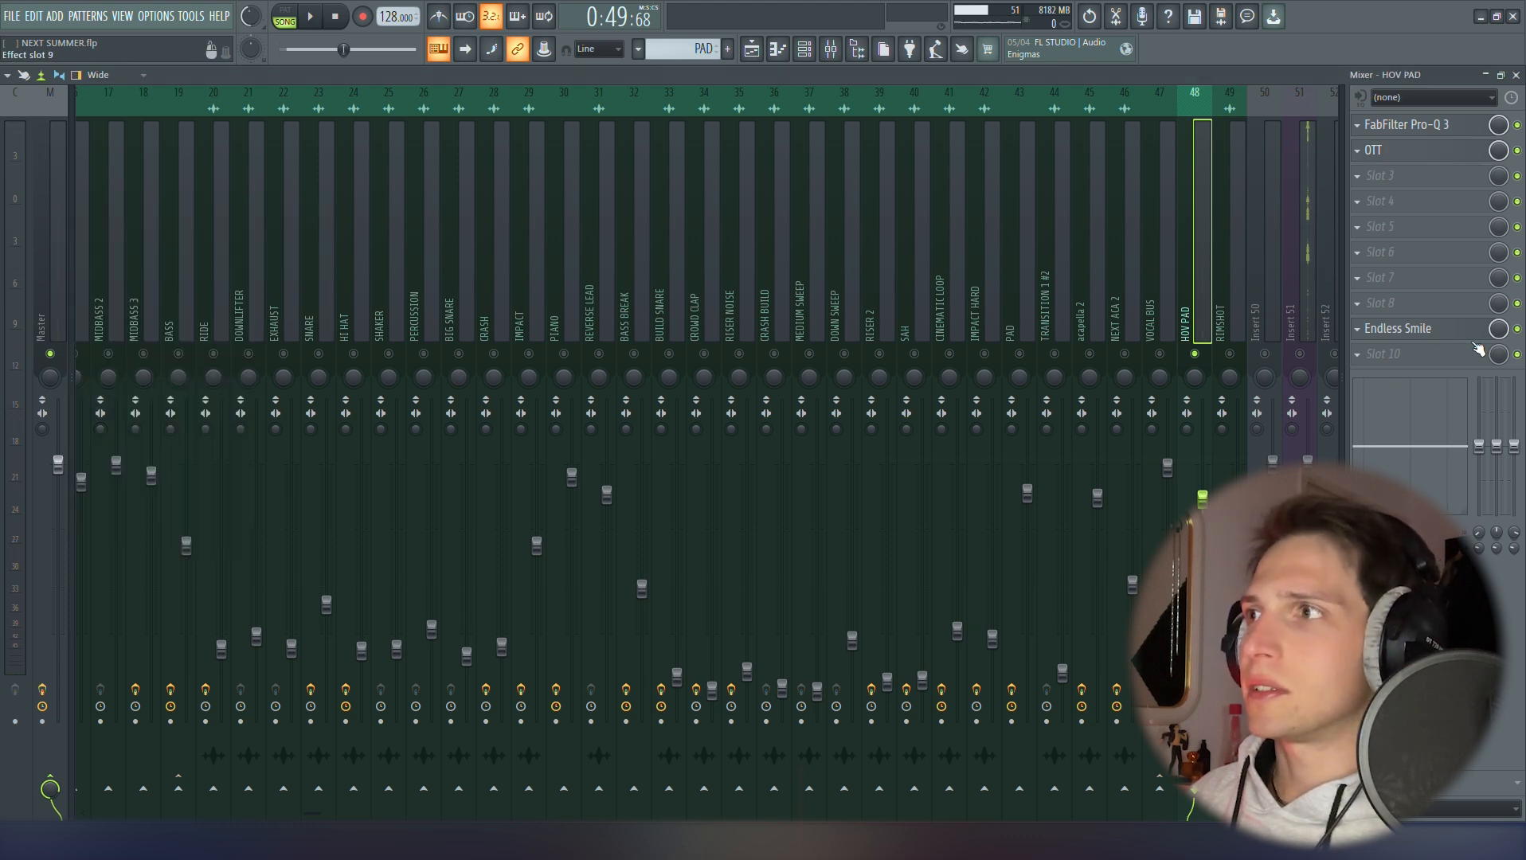
{"action": "left_click", "coordinate": [1432, 329]}
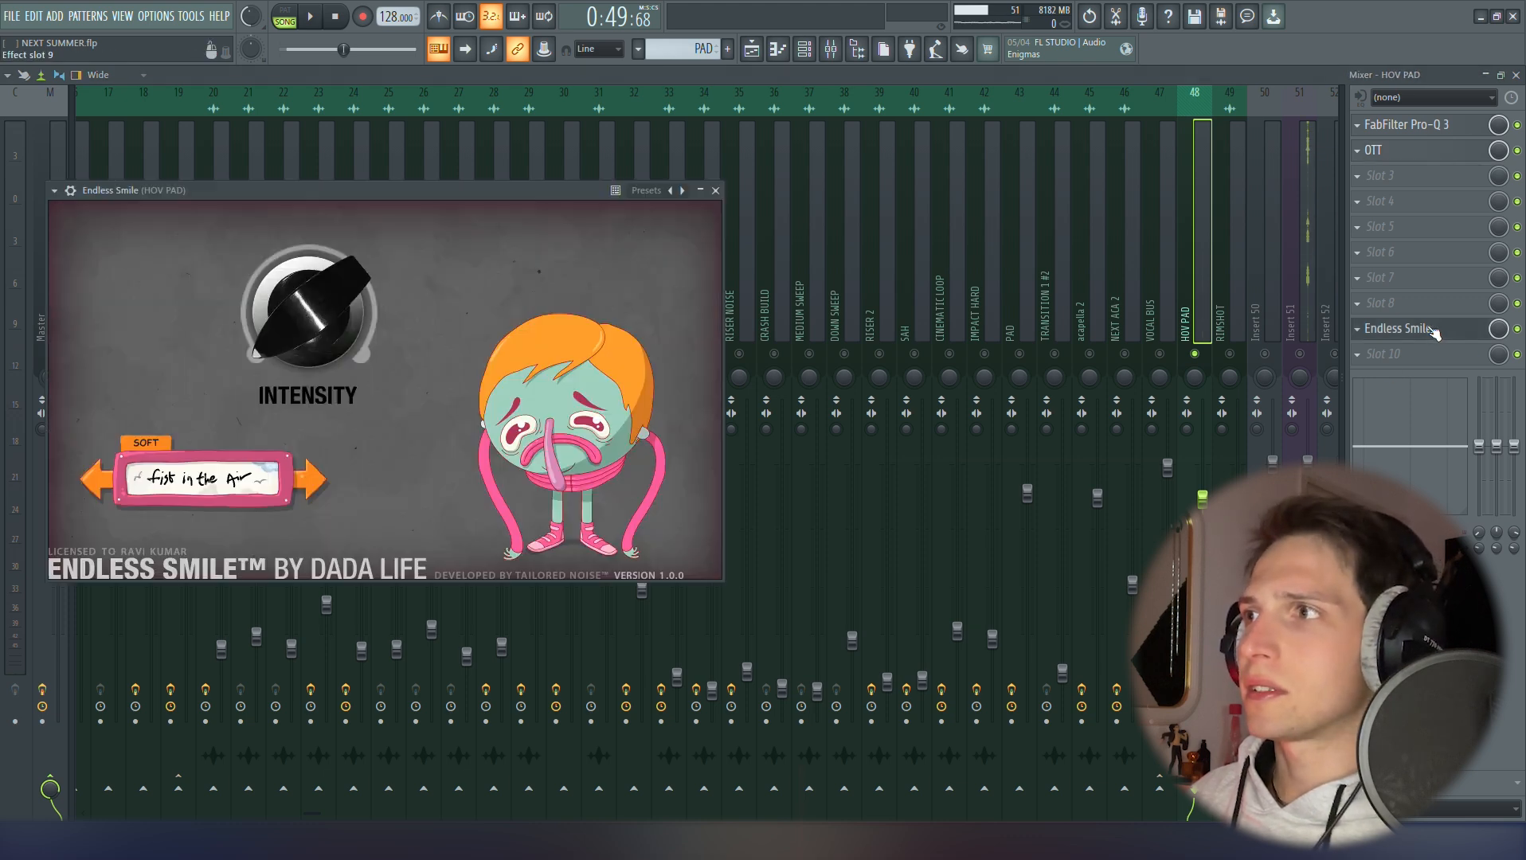
{"action": "left_click", "coordinate": [715, 190]}
Solo tracks 5 to 10 with the LEADS #2 clips and lead automation, play them from about bars 29 and 33, and stop at bar 37
{"action": "left_click", "coordinate": [752, 49]}
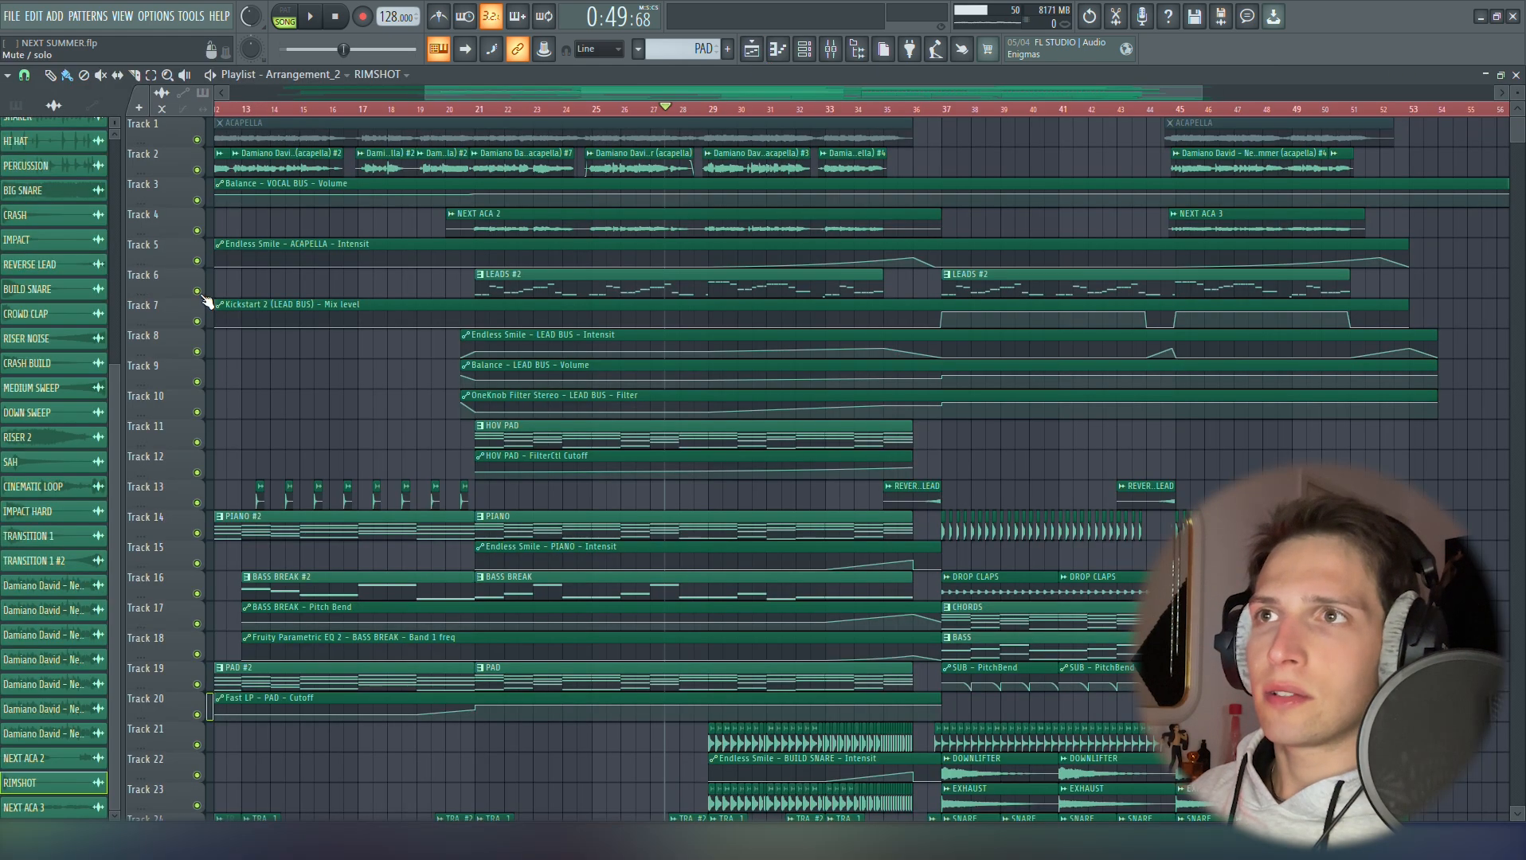
{"action": "right_click", "coordinate": [197, 292]}
{"action": "left_click", "coordinate": [197, 321]}
{"action": "left_click", "coordinate": [196, 261]}
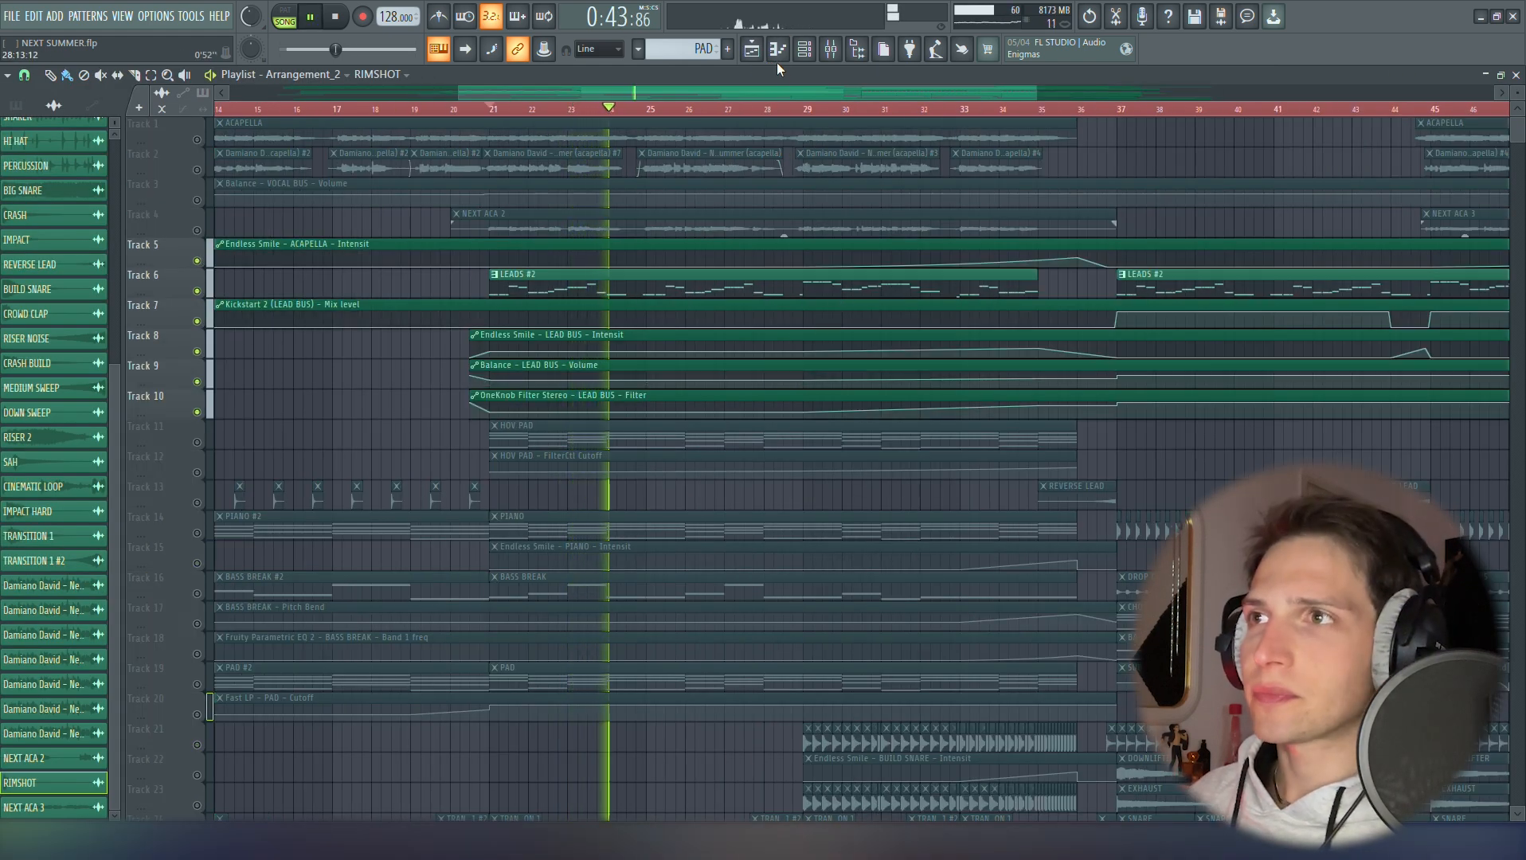
{"action": "left_click", "coordinate": [804, 110]}
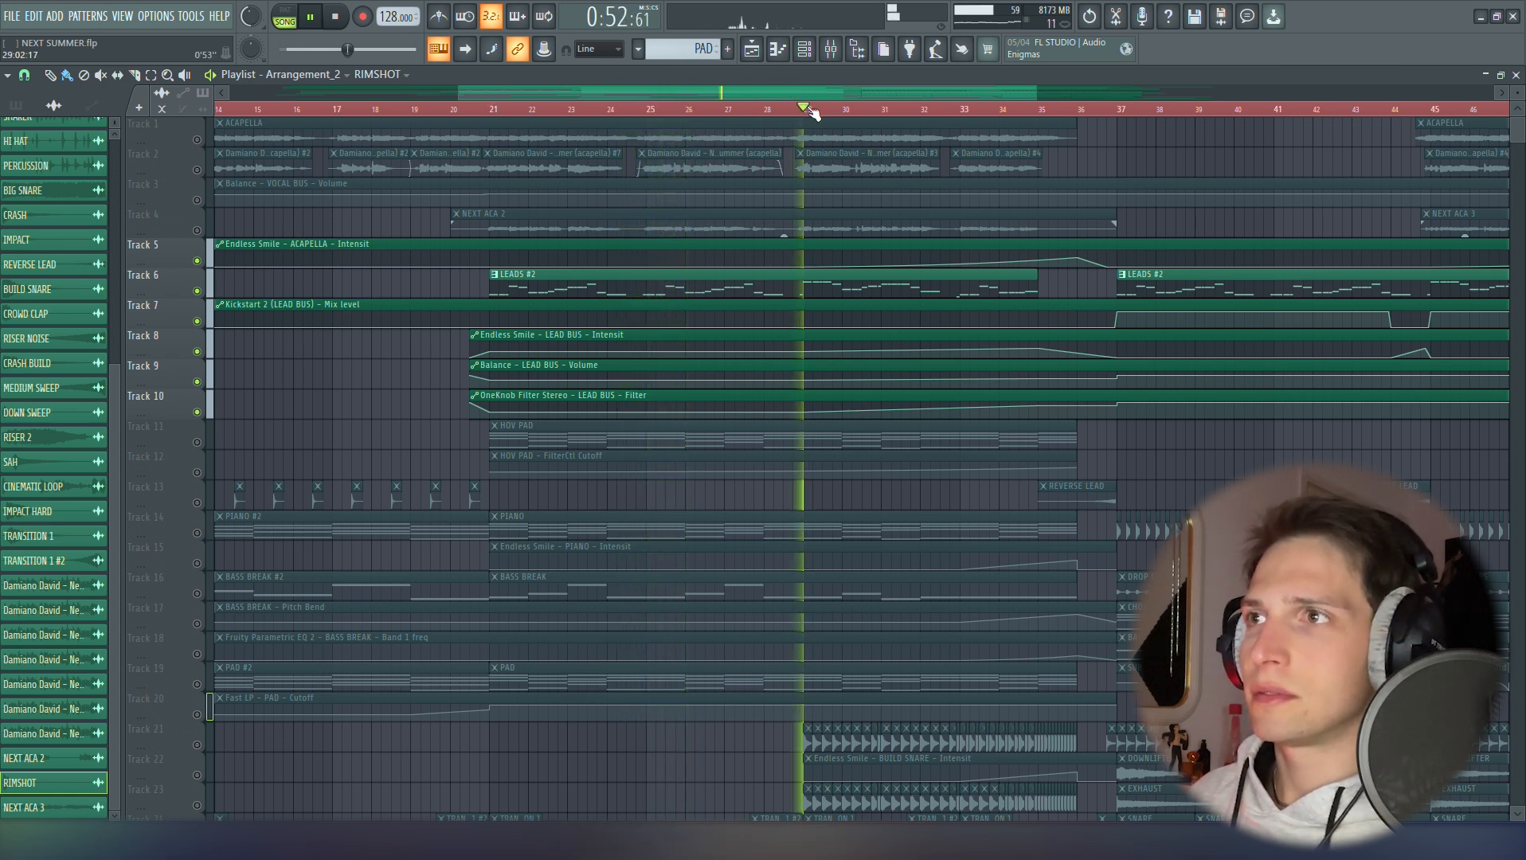
{"action": "left_click", "coordinate": [971, 111]}
{"action": "scroll", "coordinate": [685, 239], "scroll_direction": "down", "scroll_amount": 2, "text": "ctrl"}
{"action": "scroll", "coordinate": [988, 426], "scroll_direction": "up", "scroll_amount": 2}
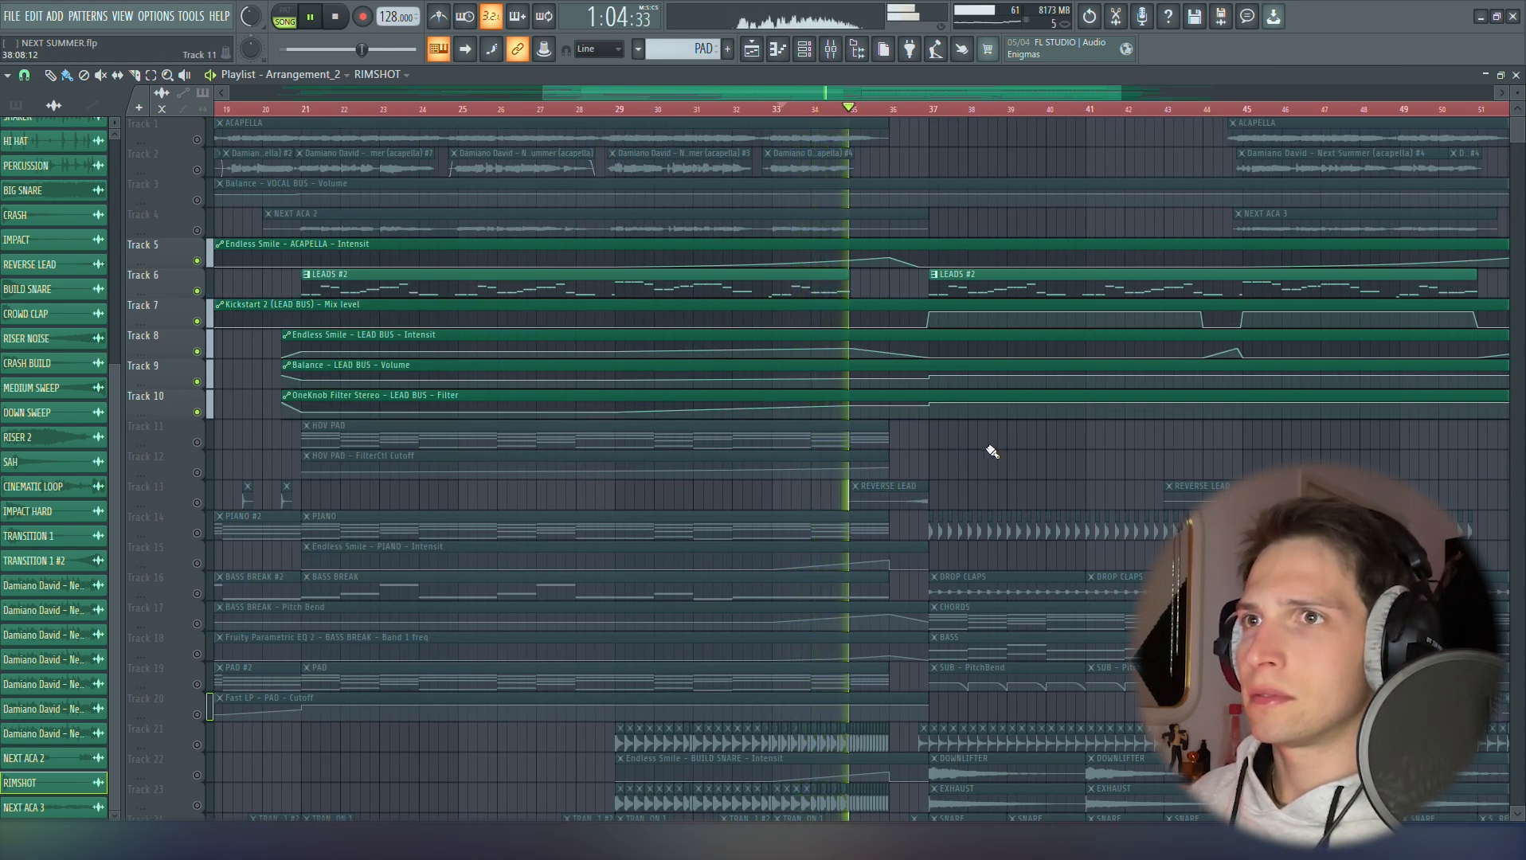
{"action": "key", "text": "space"}
{"action": "left_click", "coordinate": [935, 110]}
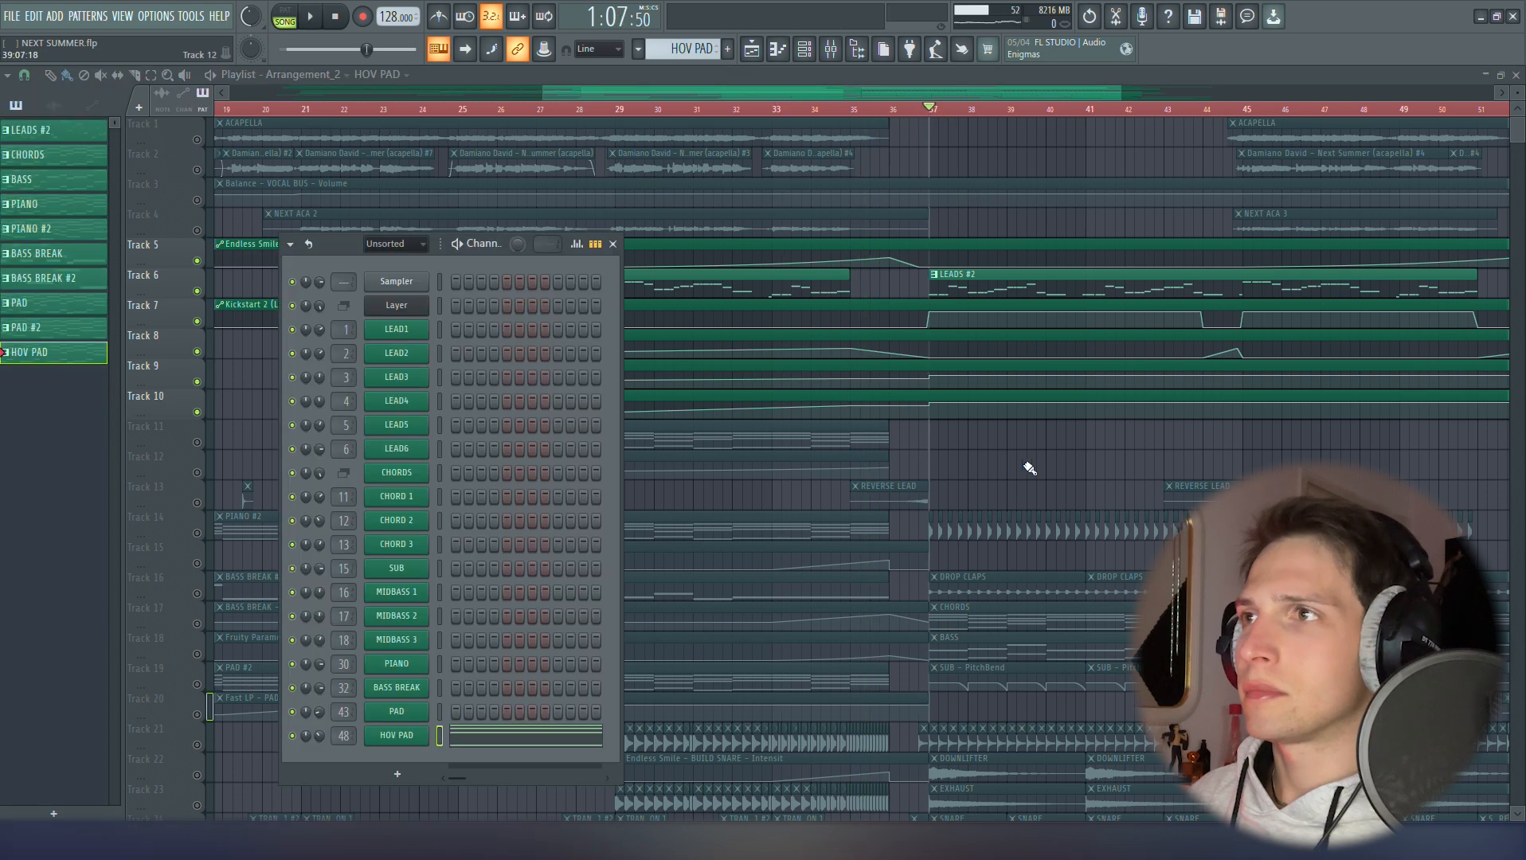
Select the LEADS #2 pattern and open the LEAD1 channel's Sylenth1 patch to view its settings, then close it
{"action": "right_click", "coordinate": [1023, 446]}
{"action": "left_click", "coordinate": [1005, 290]}
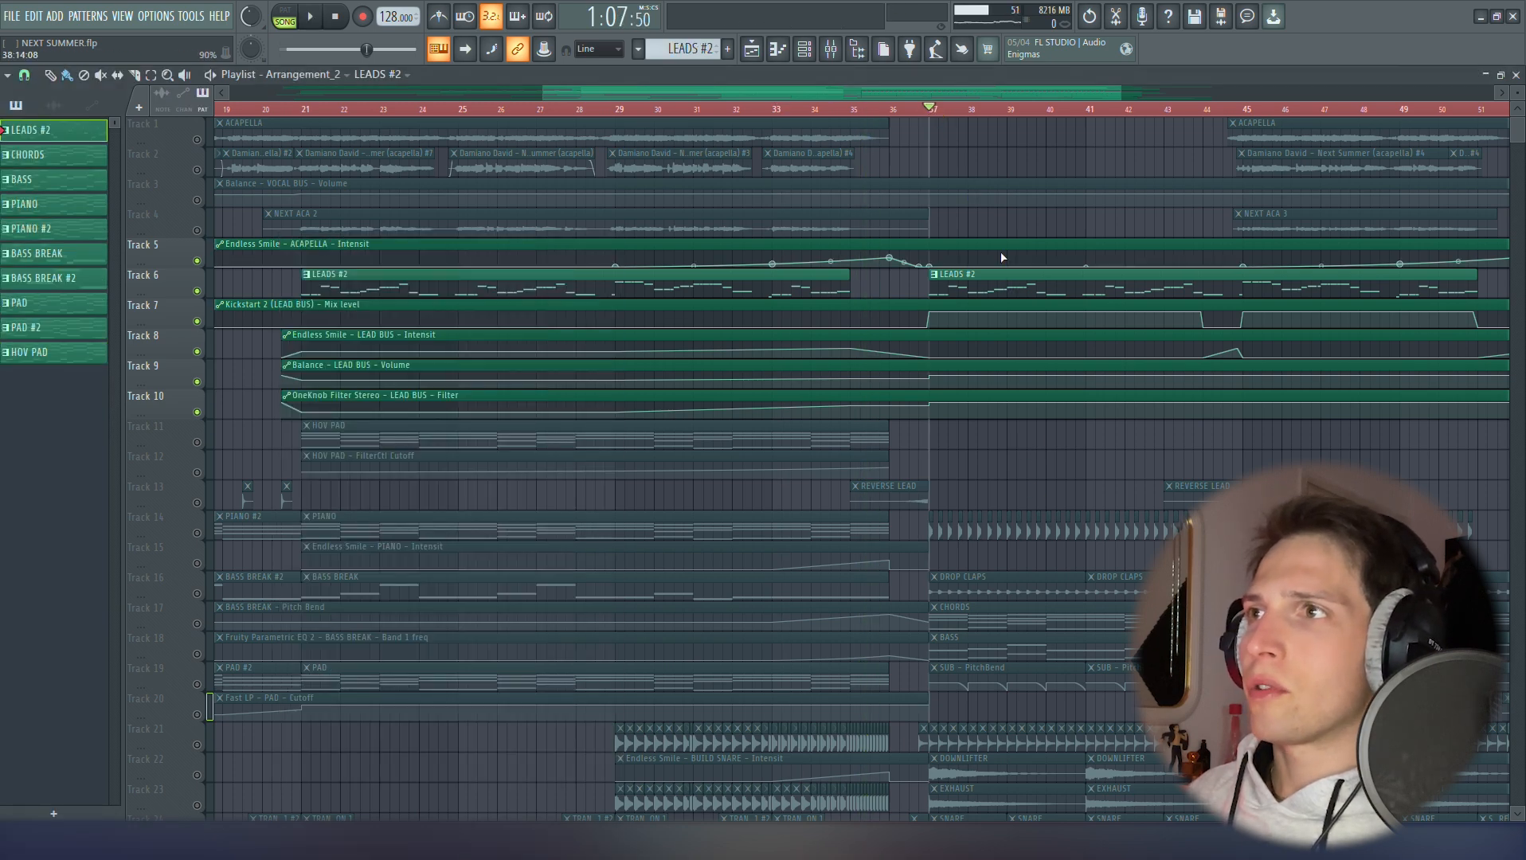
{"action": "left_click", "coordinate": [810, 58]}
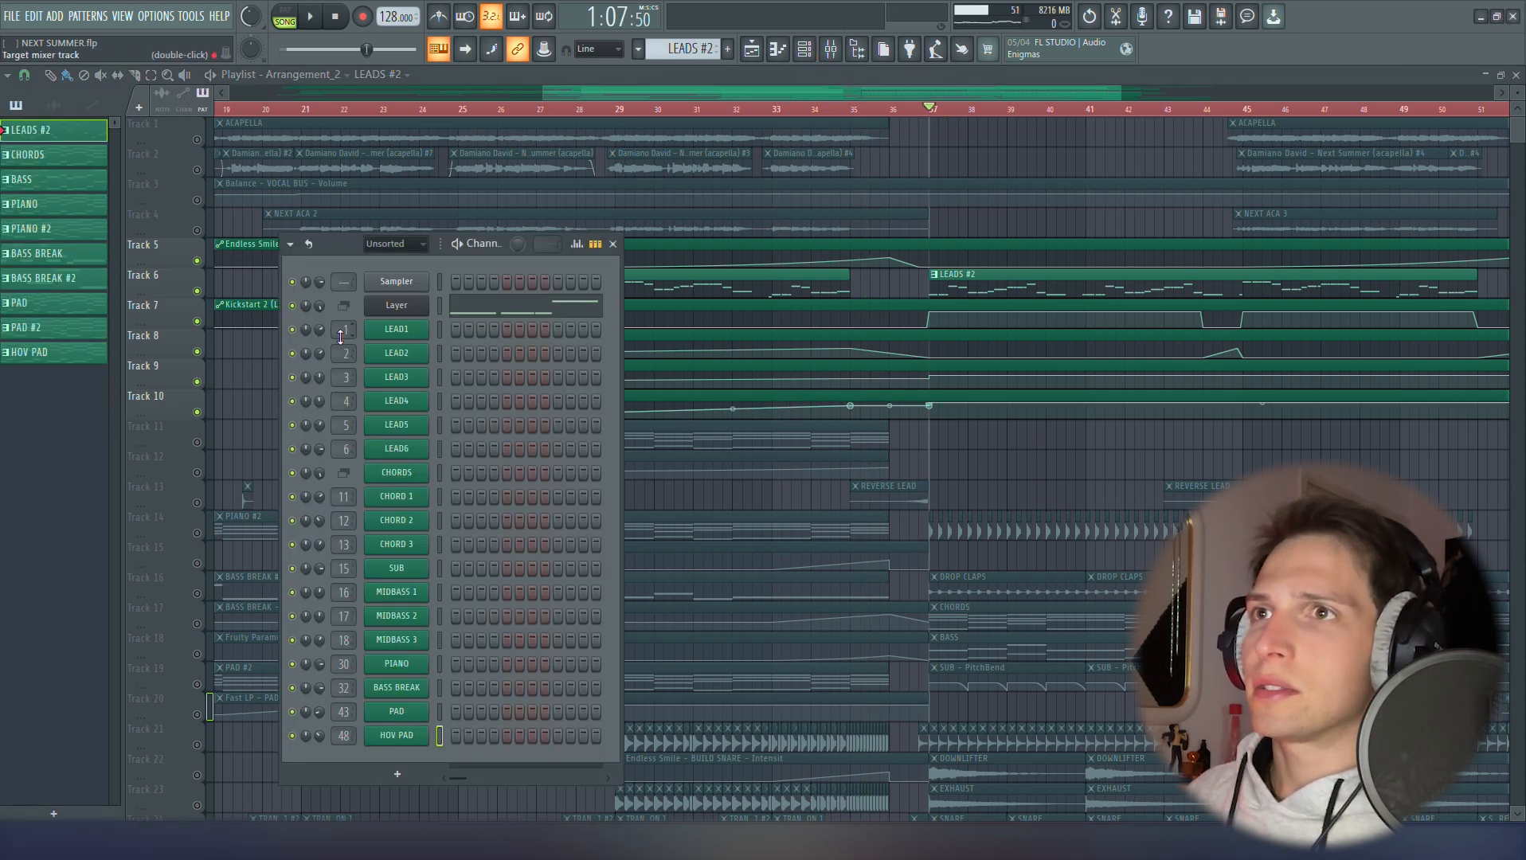
{"action": "left_click", "coordinate": [411, 335]}
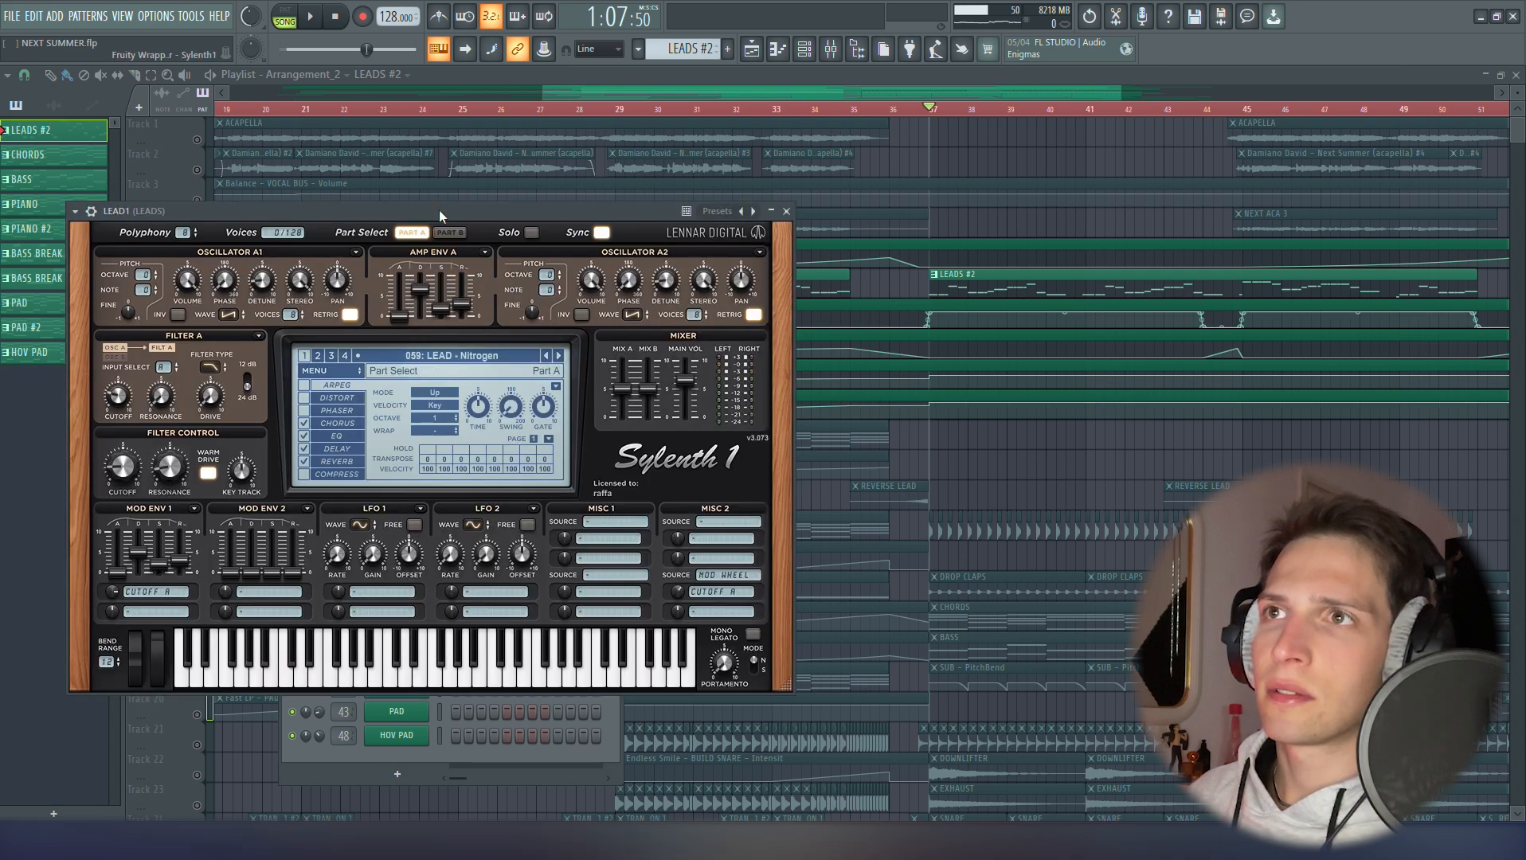
{"action": "left_click_drag", "start_coordinate": [440, 212], "coordinate": [528, 207]}
{"action": "left_click", "coordinate": [873, 208]}
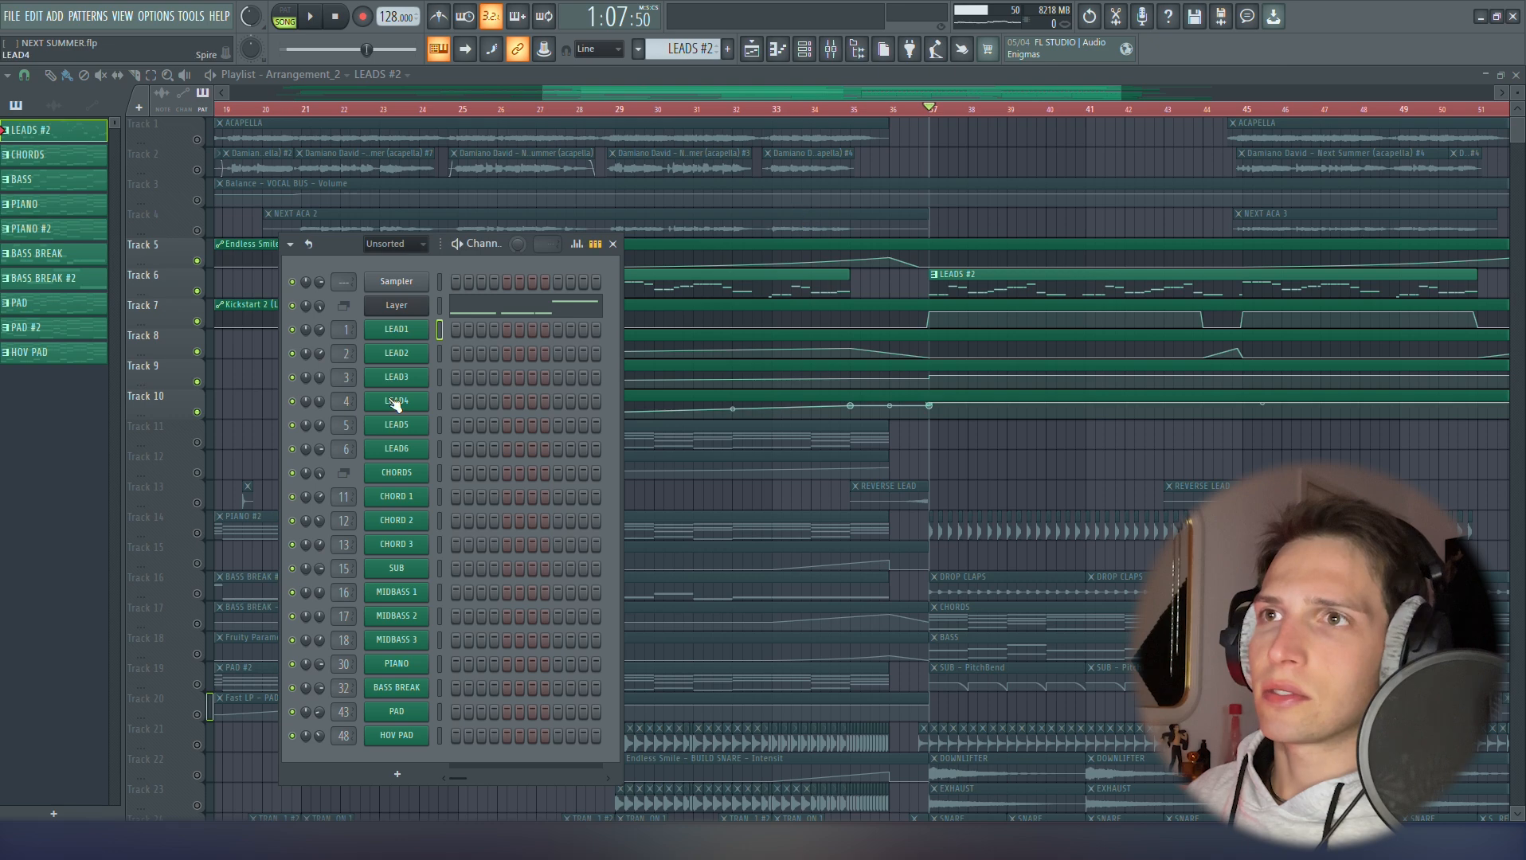
View the Sylenth1 patches of the LEAD2 and LEAD3 channels, closing each one
{"action": "left_click", "coordinate": [405, 360]}
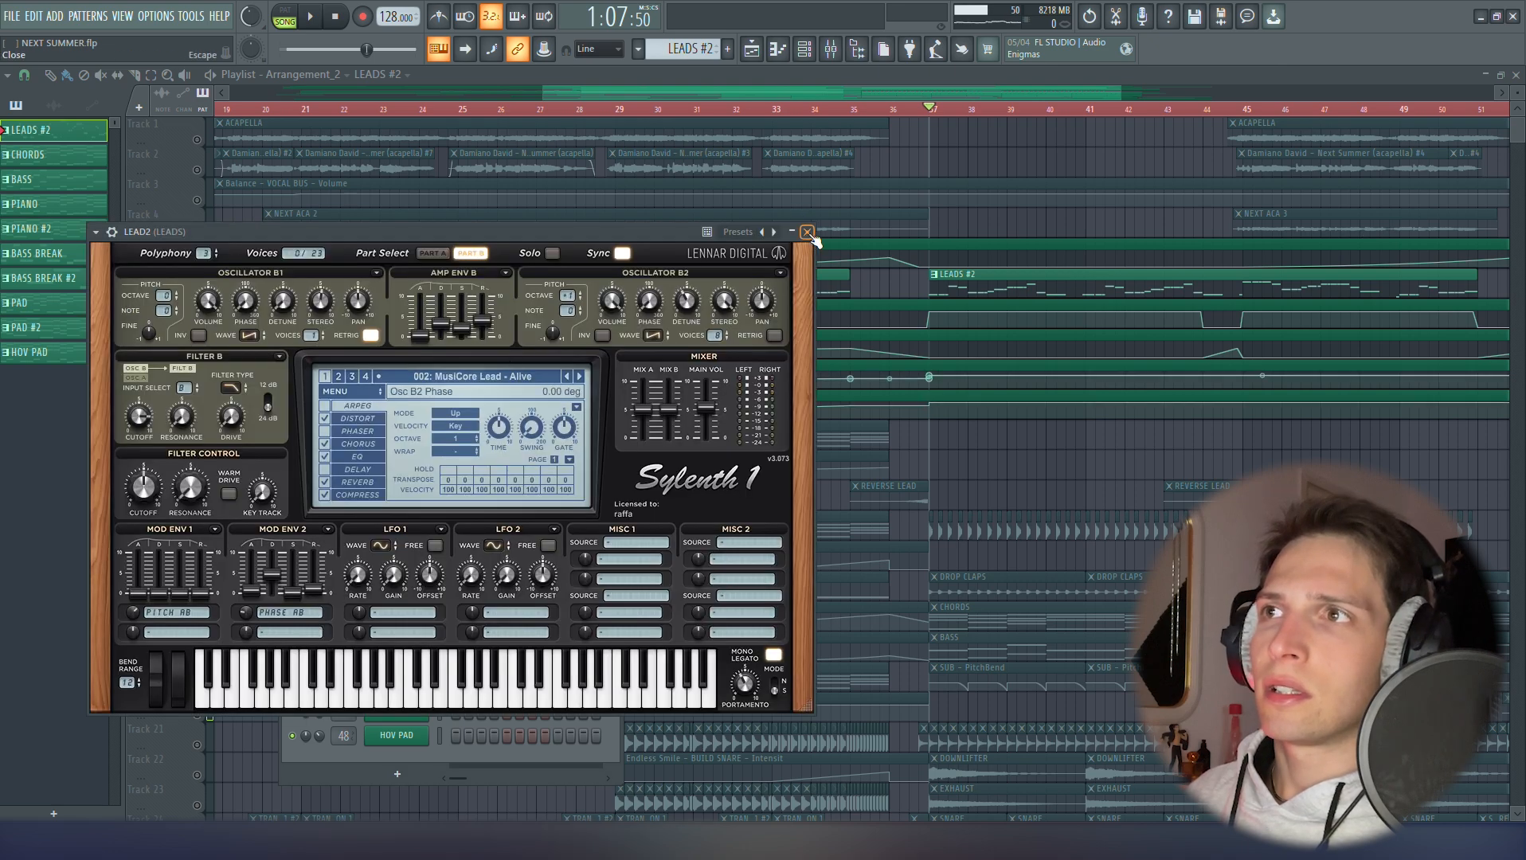
{"action": "left_click", "coordinate": [807, 233]}
{"action": "left_click", "coordinate": [398, 378]}
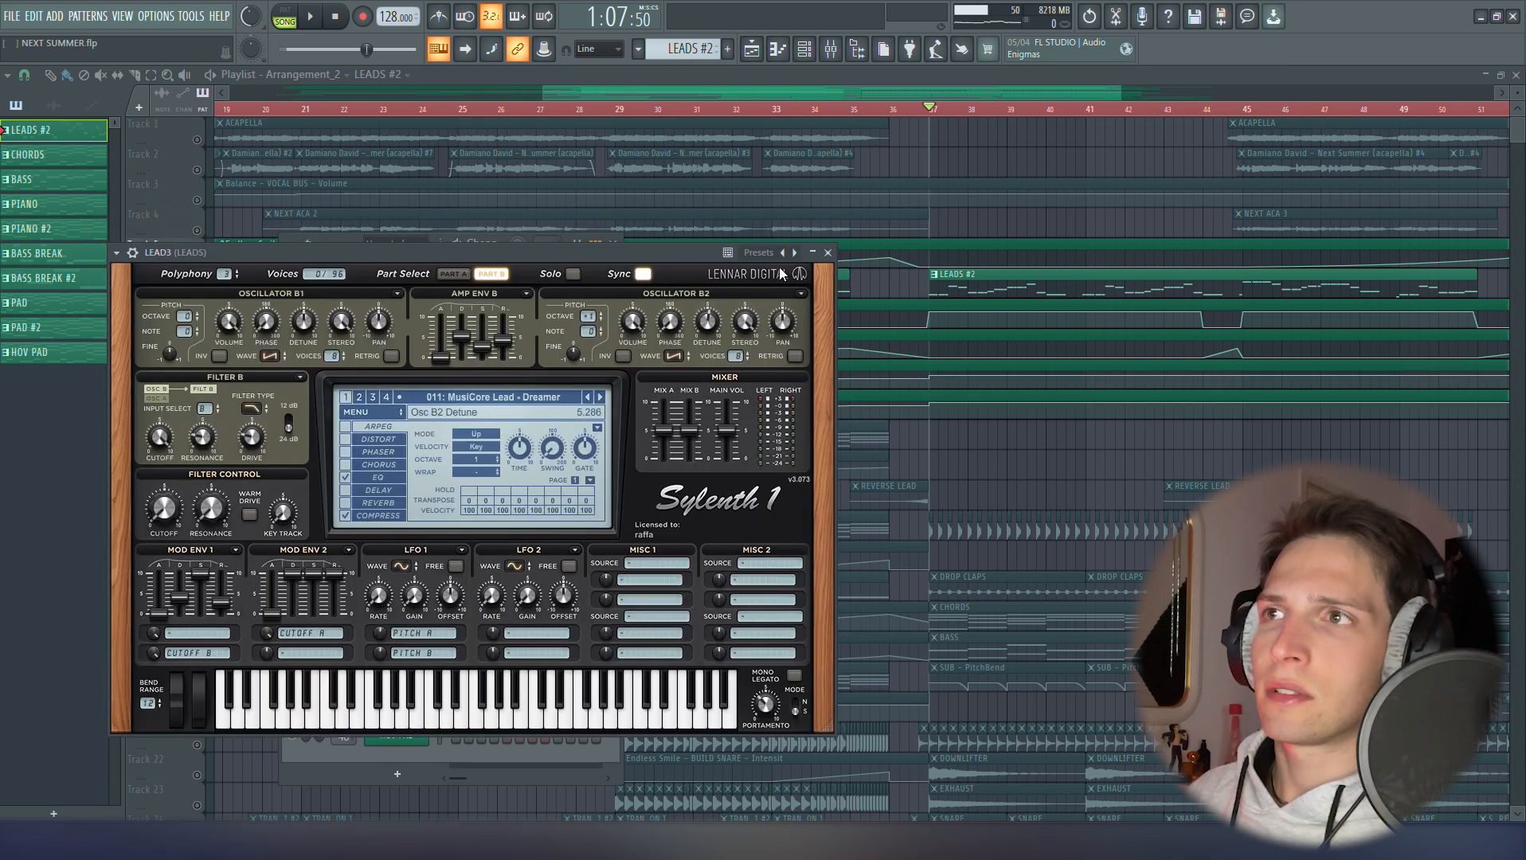
{"action": "left_click", "coordinate": [828, 253]}
View the LEAD4 channel's Spire patch, the LEAD5 channel's Nexus 3 preset and the LEAD6 channel's instrument
{"action": "left_click", "coordinate": [394, 406]}
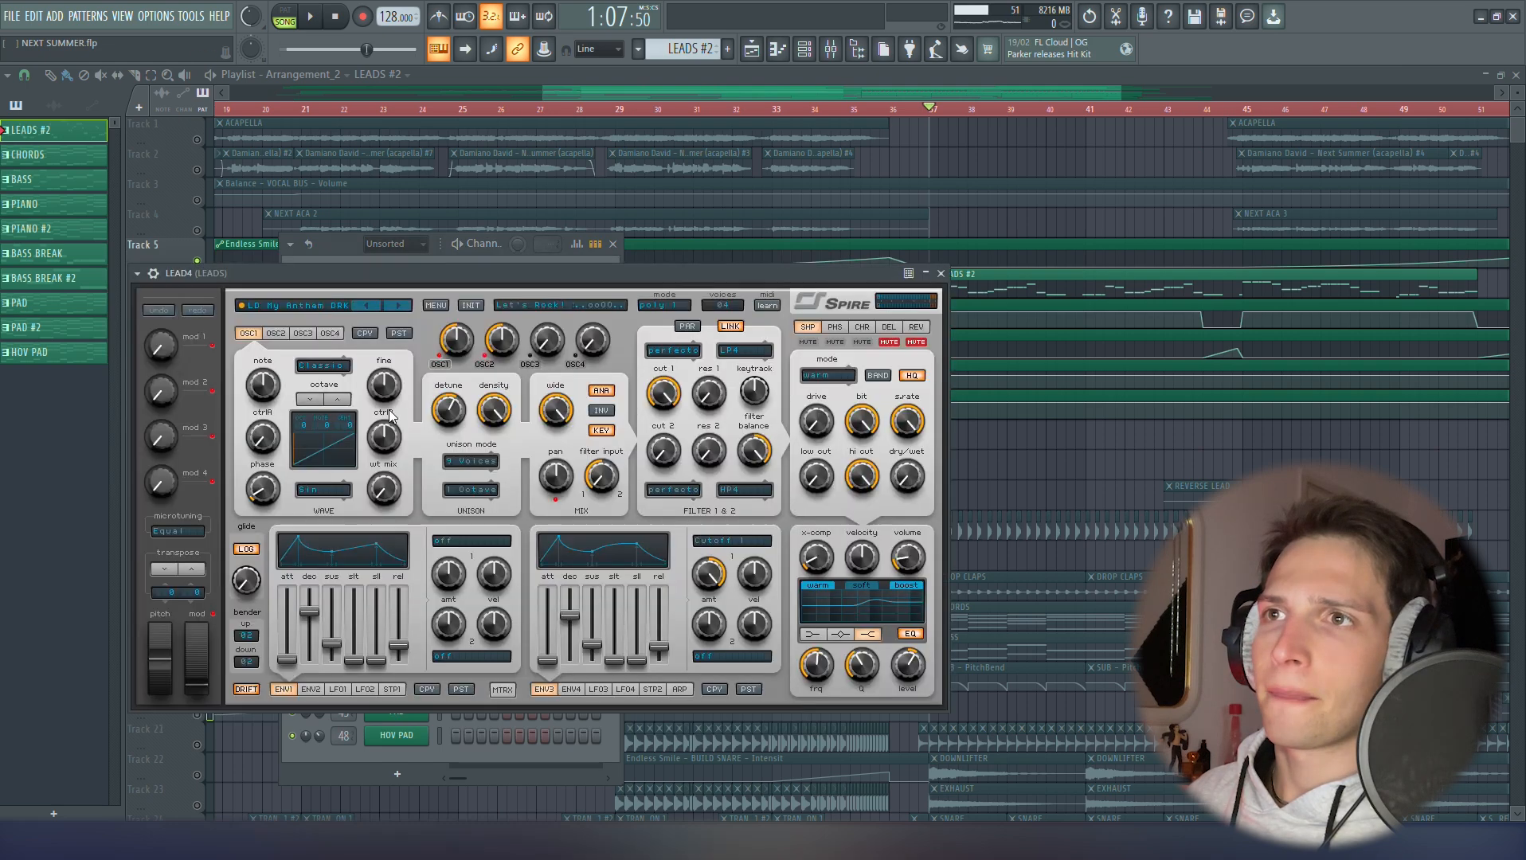
{"action": "left_click", "coordinate": [940, 273]}
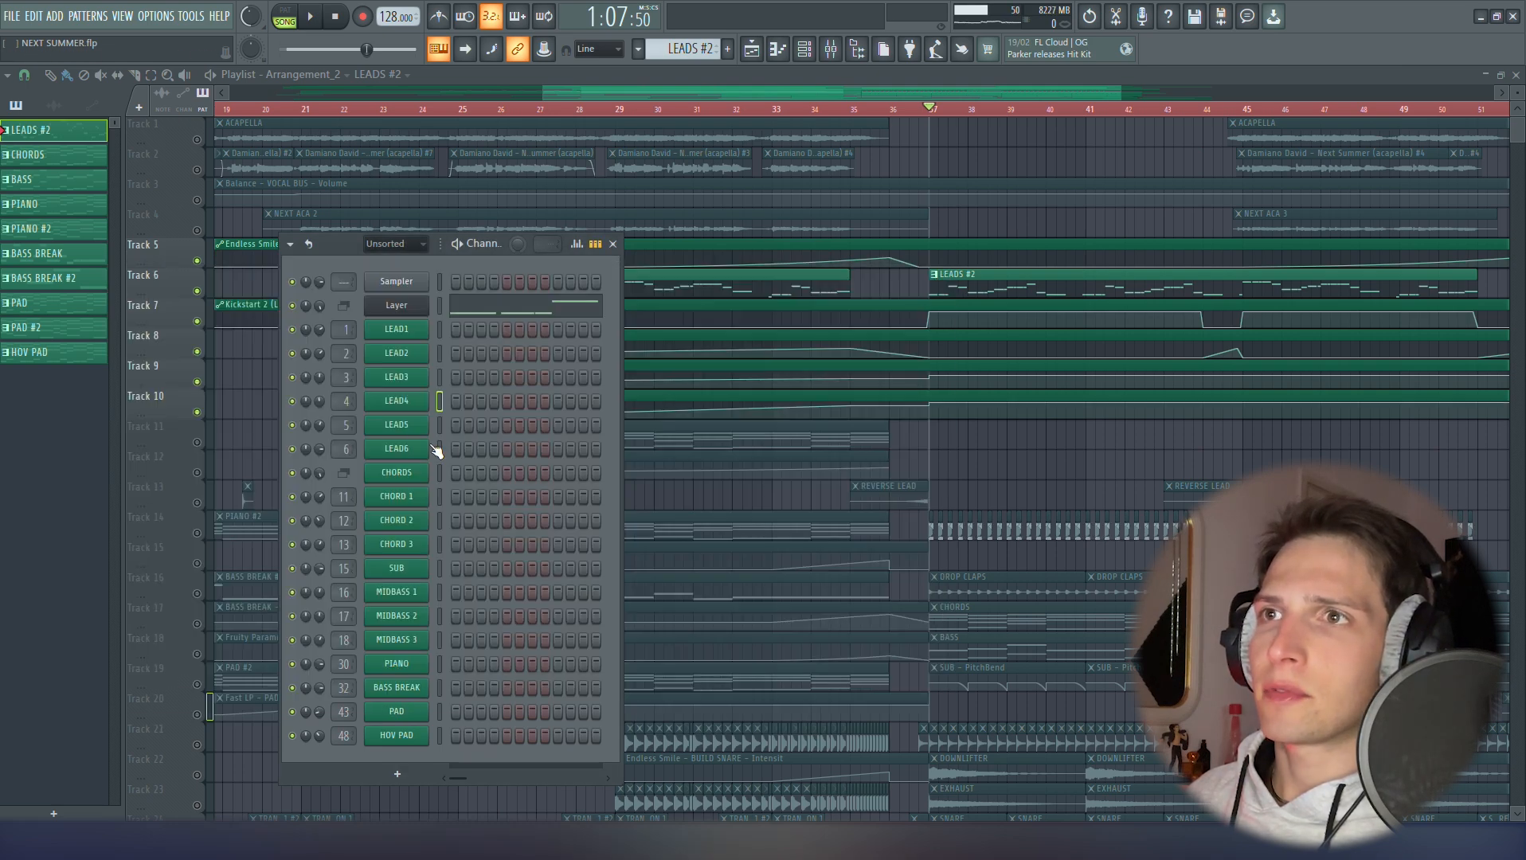
{"action": "left_click", "coordinate": [397, 424]}
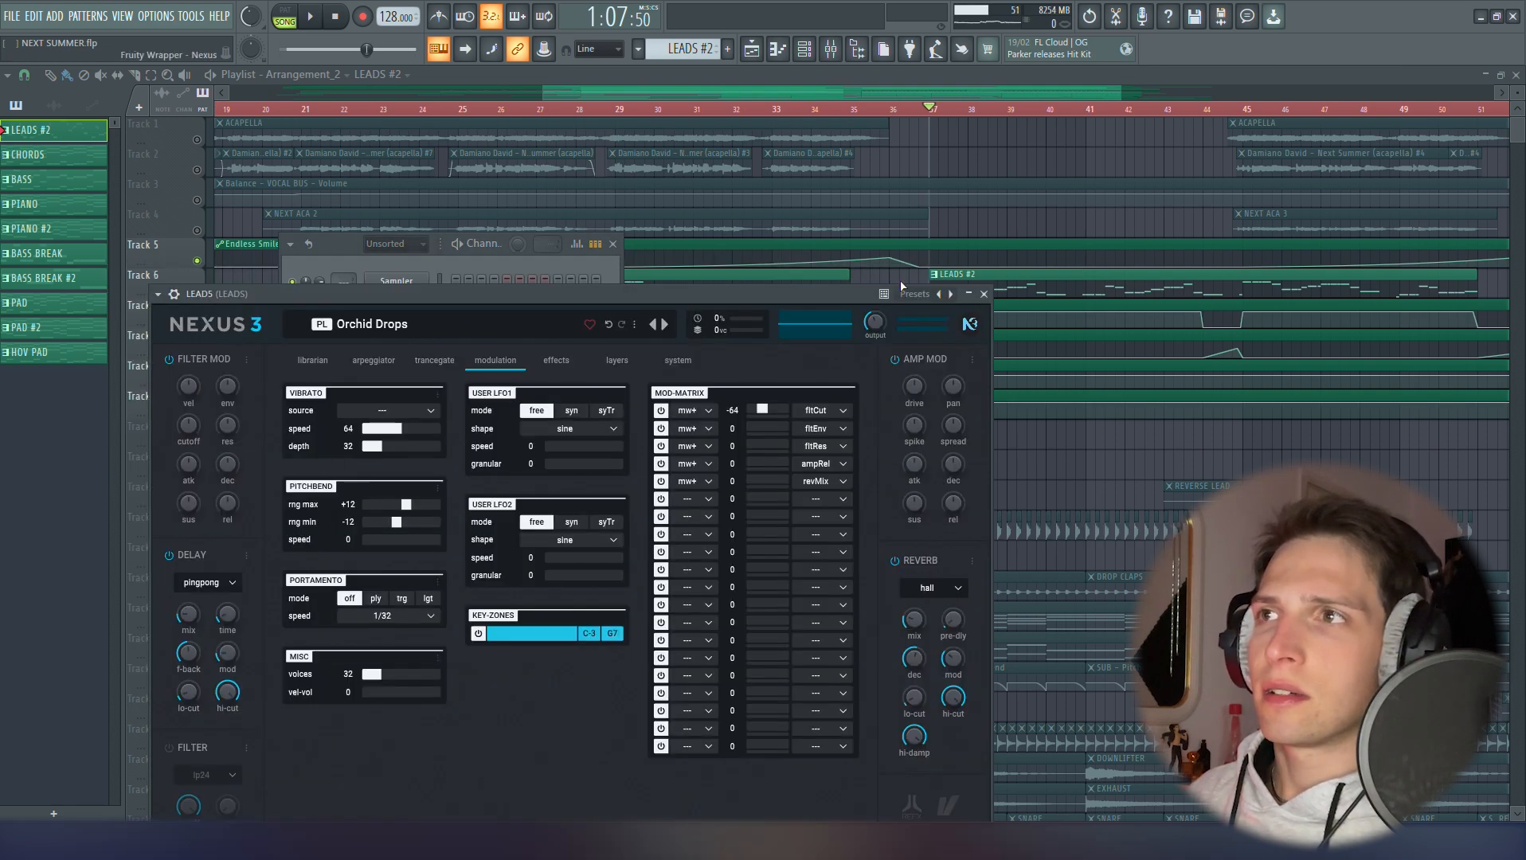
{"action": "left_click", "coordinate": [985, 294]}
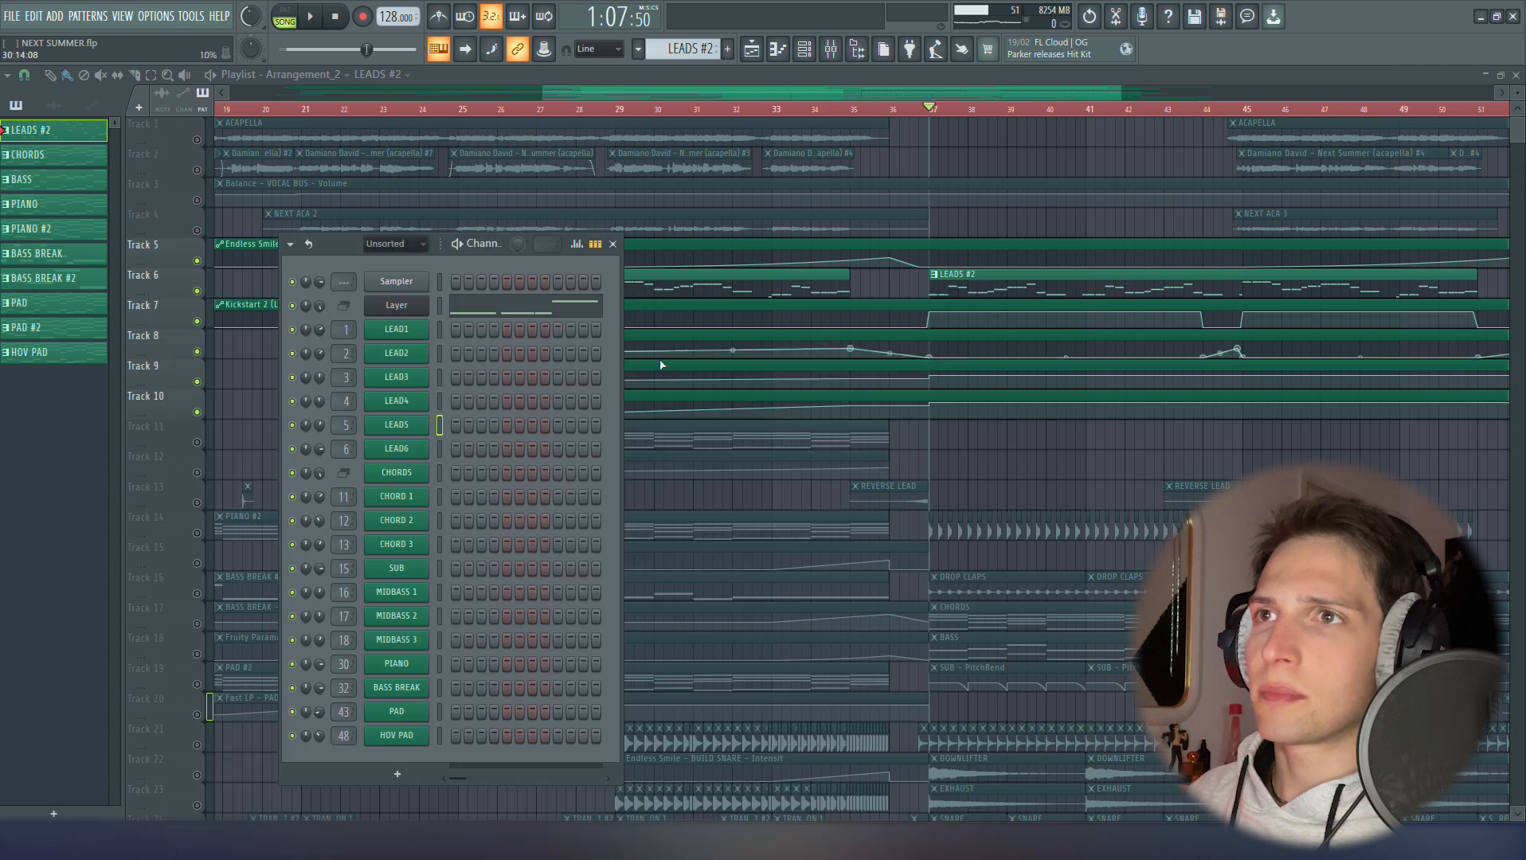
{"action": "left_click", "coordinate": [397, 449]}
Review the FabFilter Pro-Q 3, OTT and Noveltech Character effects on the LEAD BUS mixer track
{"action": "key", "text": "F9"}
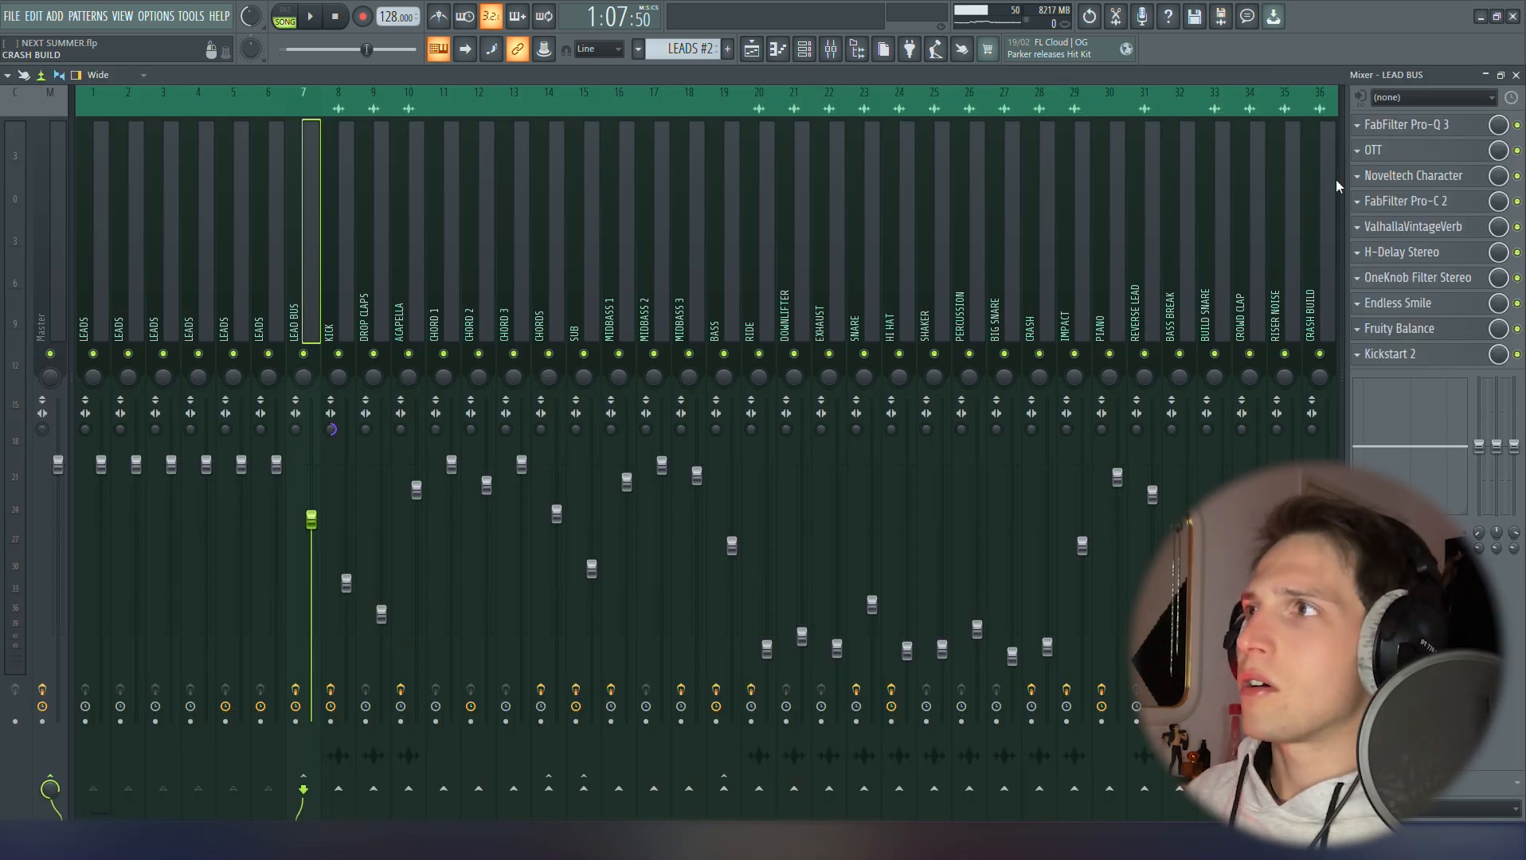
{"action": "left_click", "coordinate": [1412, 125]}
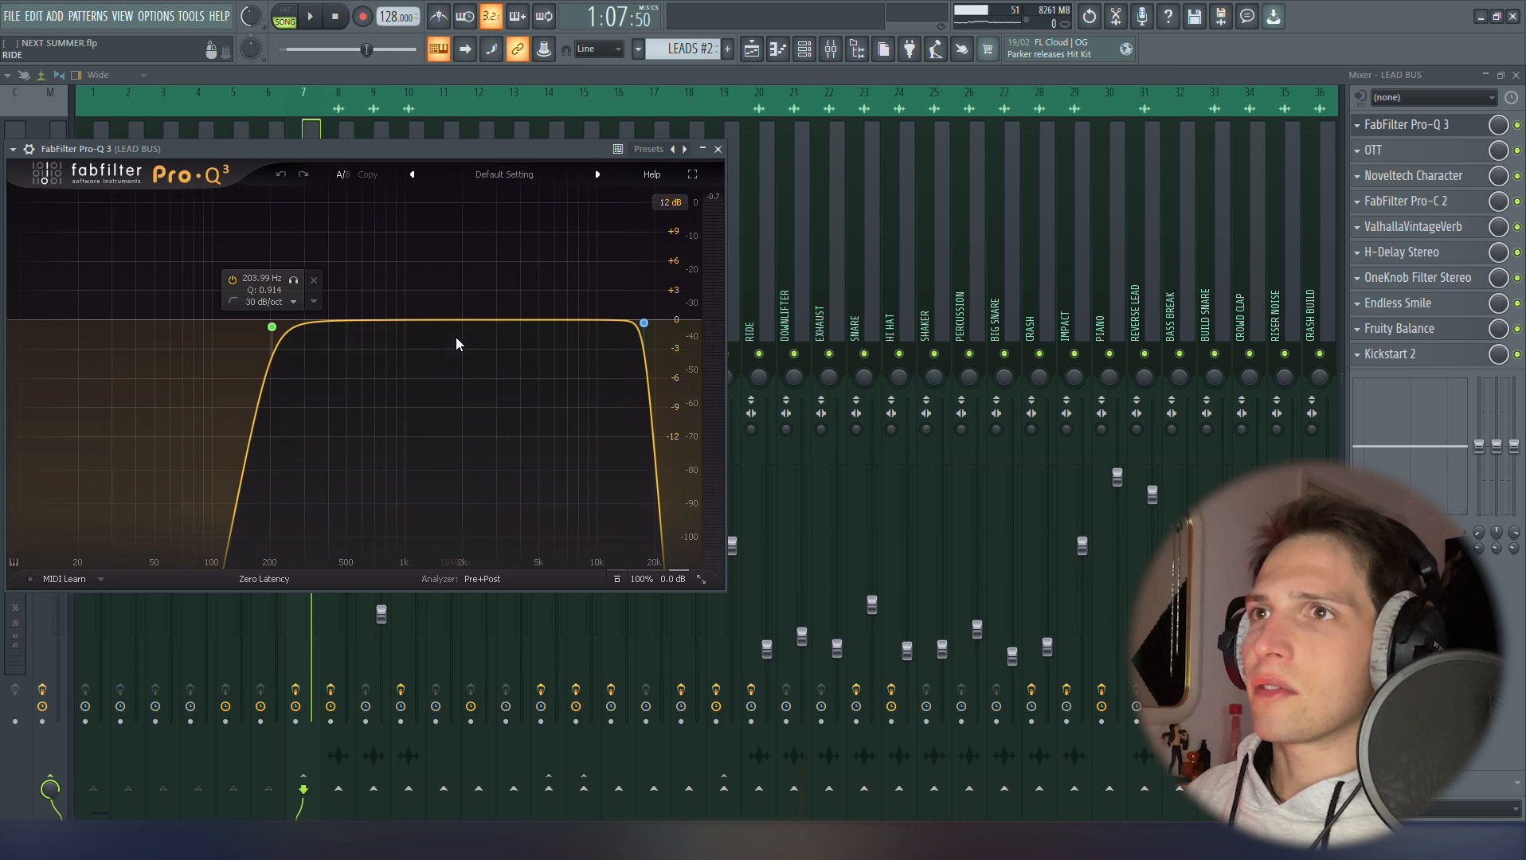
{"action": "left_click", "coordinate": [717, 149]}
{"action": "left_click", "coordinate": [1445, 153]}
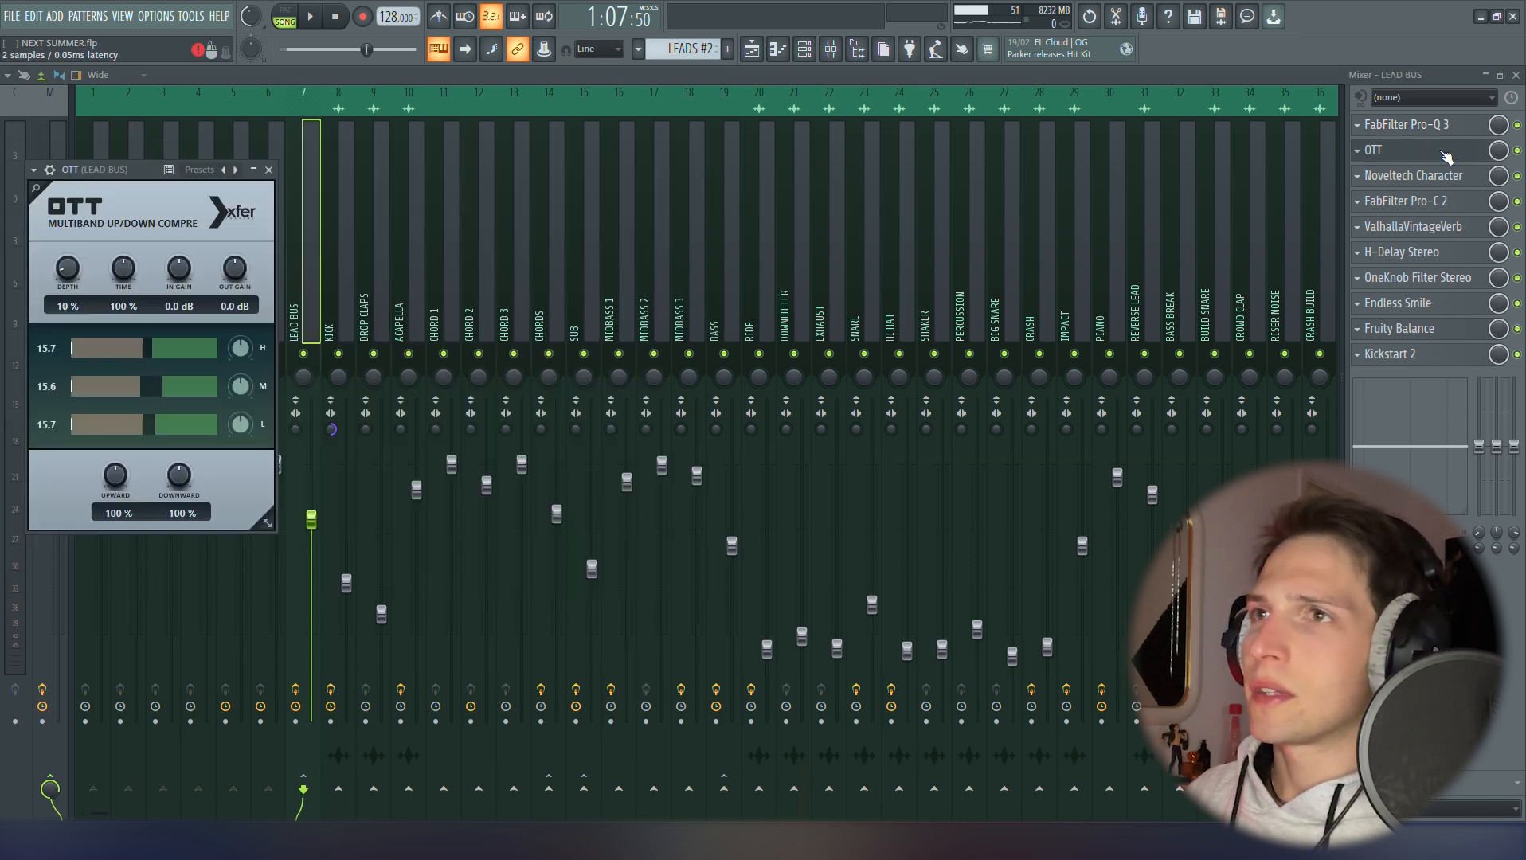
{"action": "left_click", "coordinate": [1438, 176]}
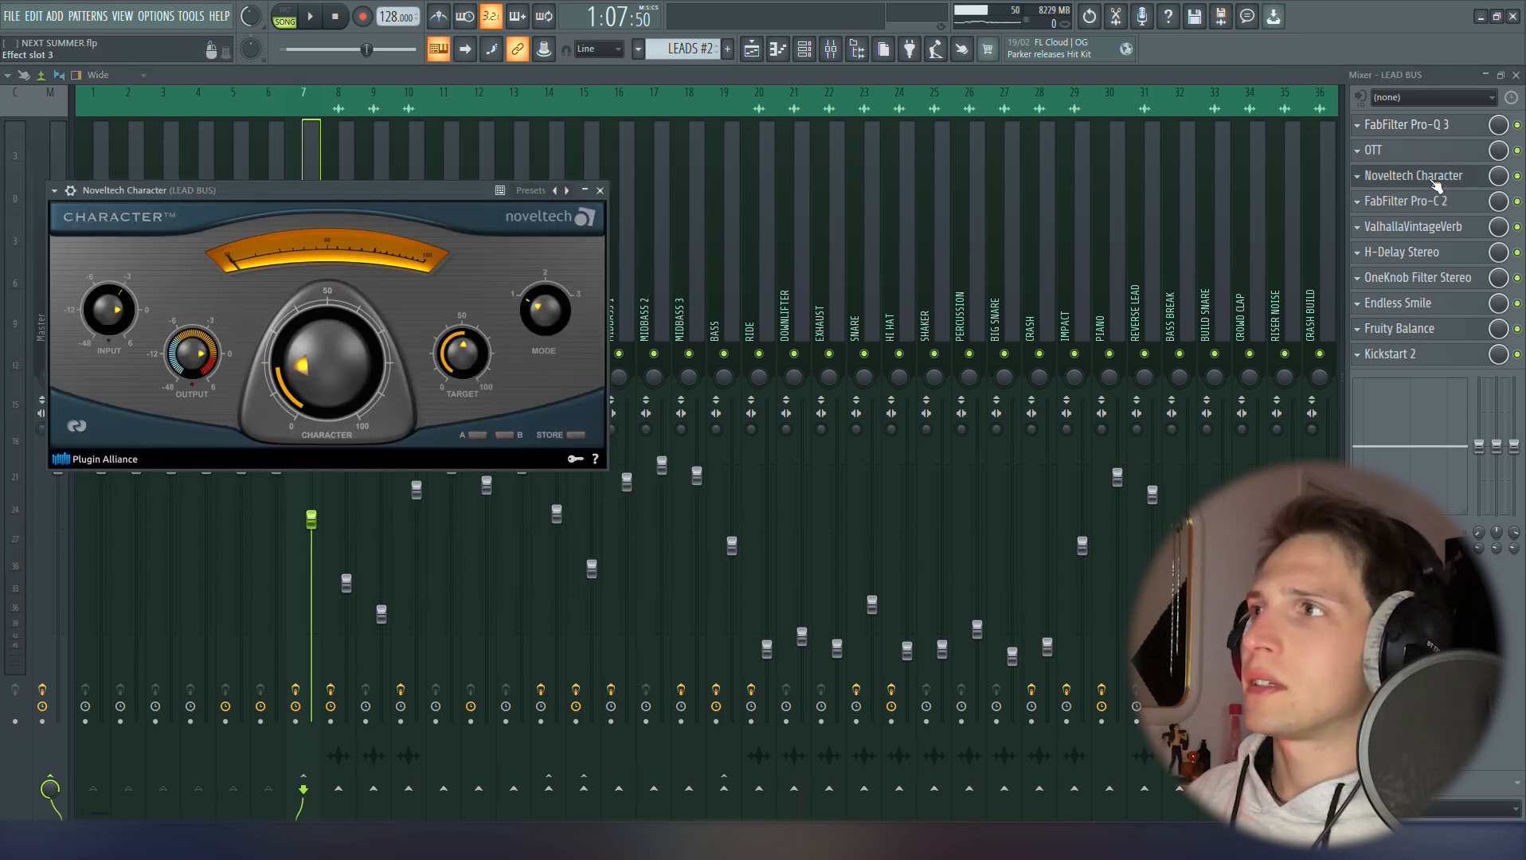
{"action": "left_click", "coordinate": [600, 191]}
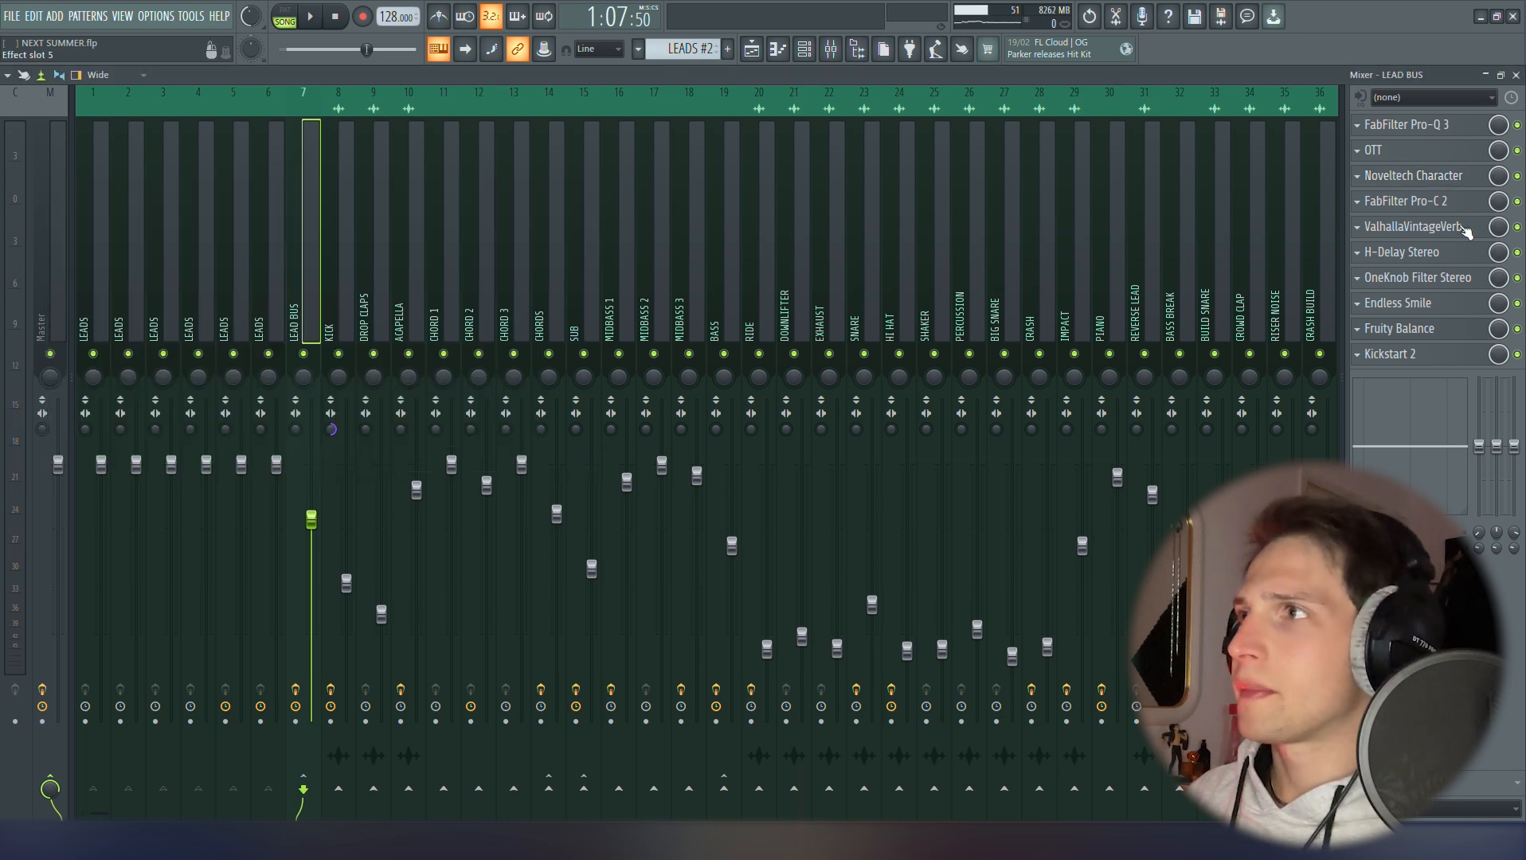
Review the LEAD BUS track's FabFilter Pro-C 2, ValhallaVintageVerb and H-Delay Stereo settings, closing each effect
{"action": "left_click", "coordinate": [1444, 201]}
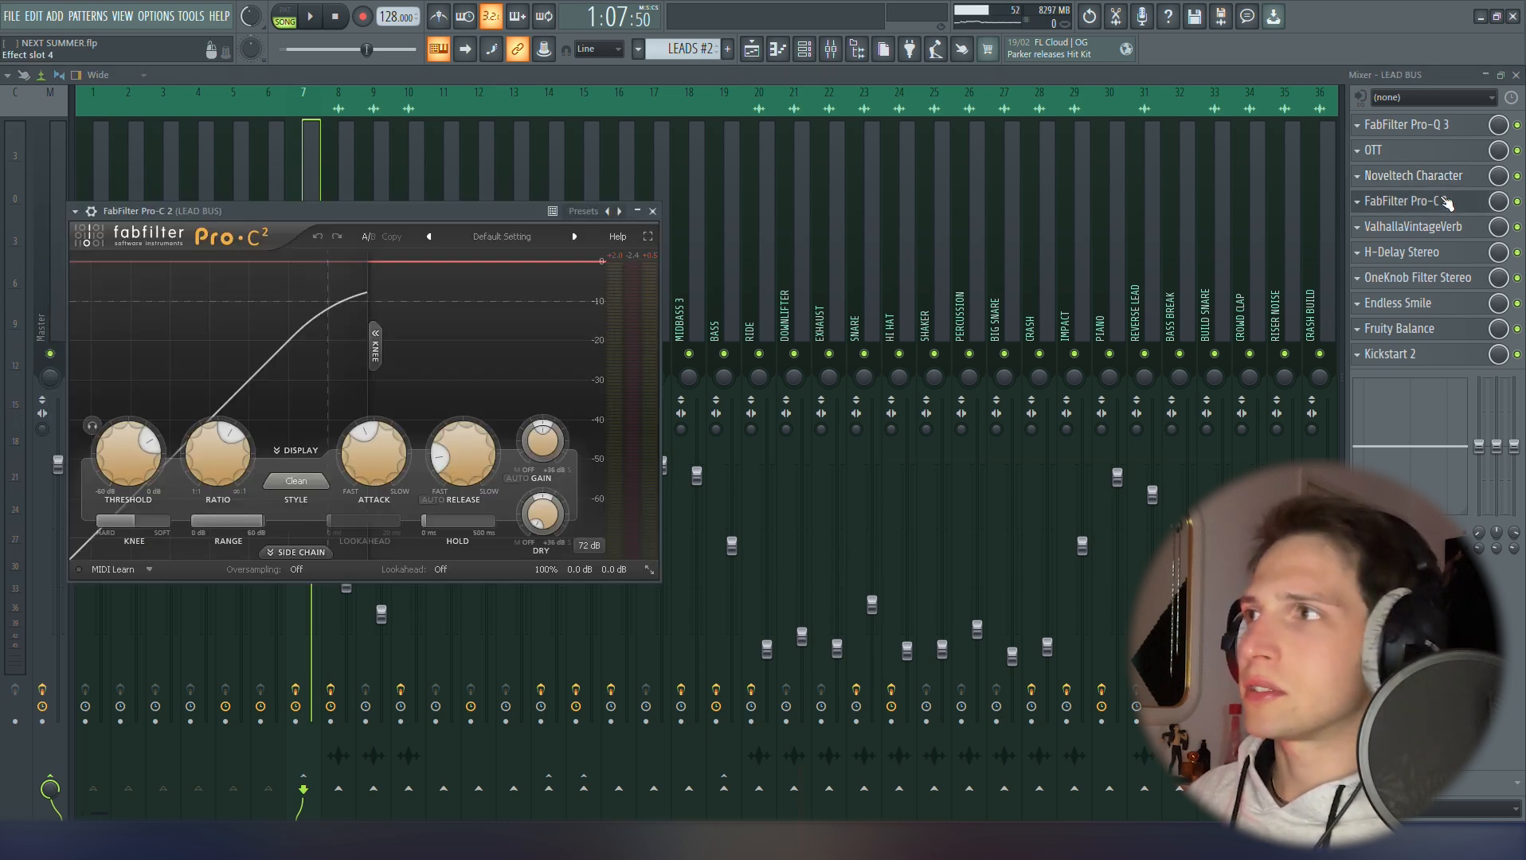
{"action": "left_click", "coordinate": [1444, 201]}
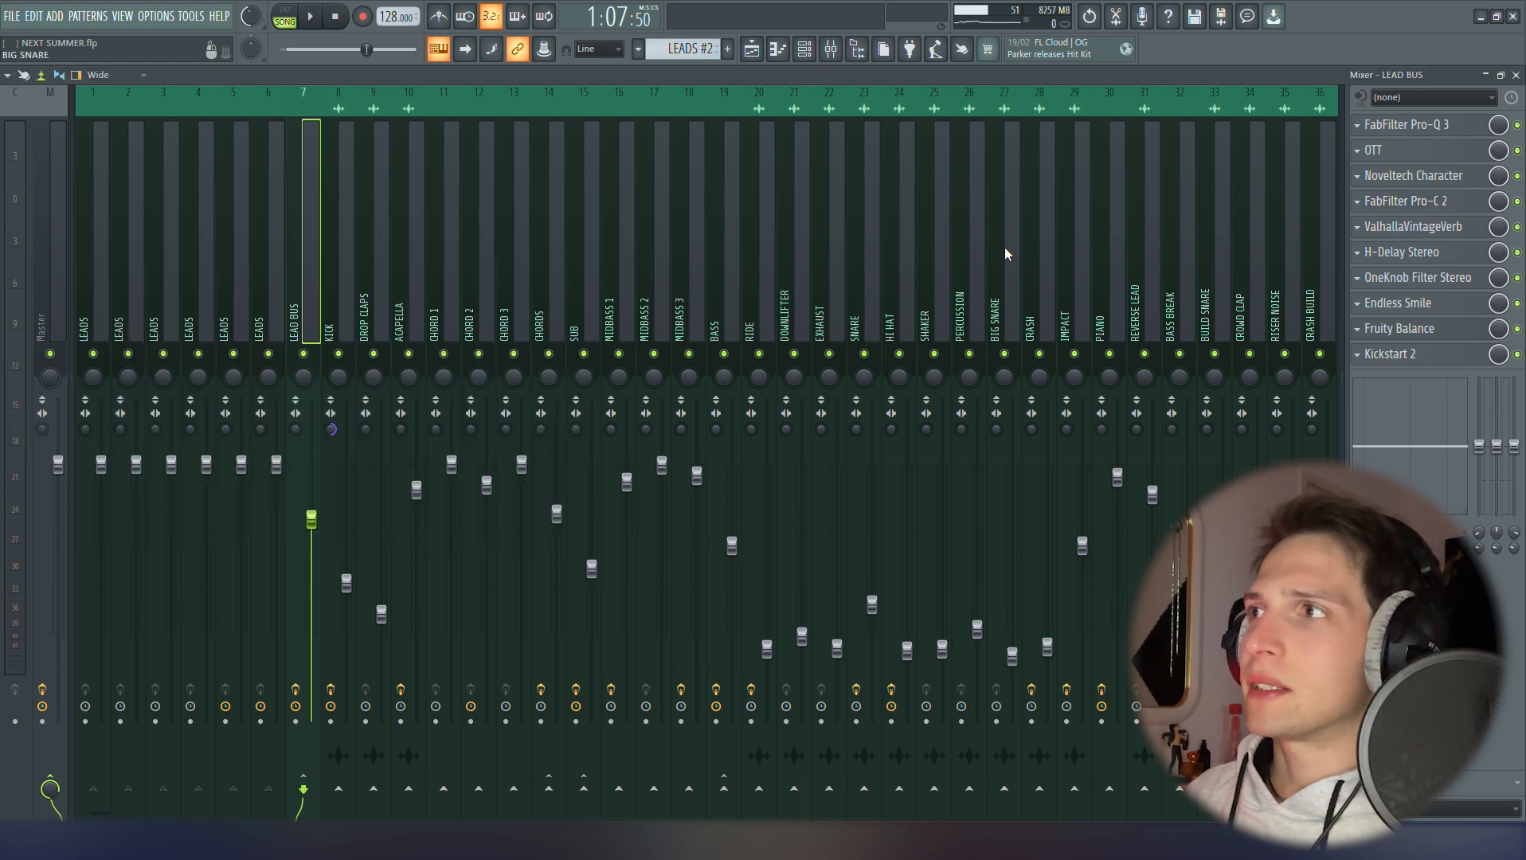
{"action": "left_click", "coordinate": [1425, 236]}
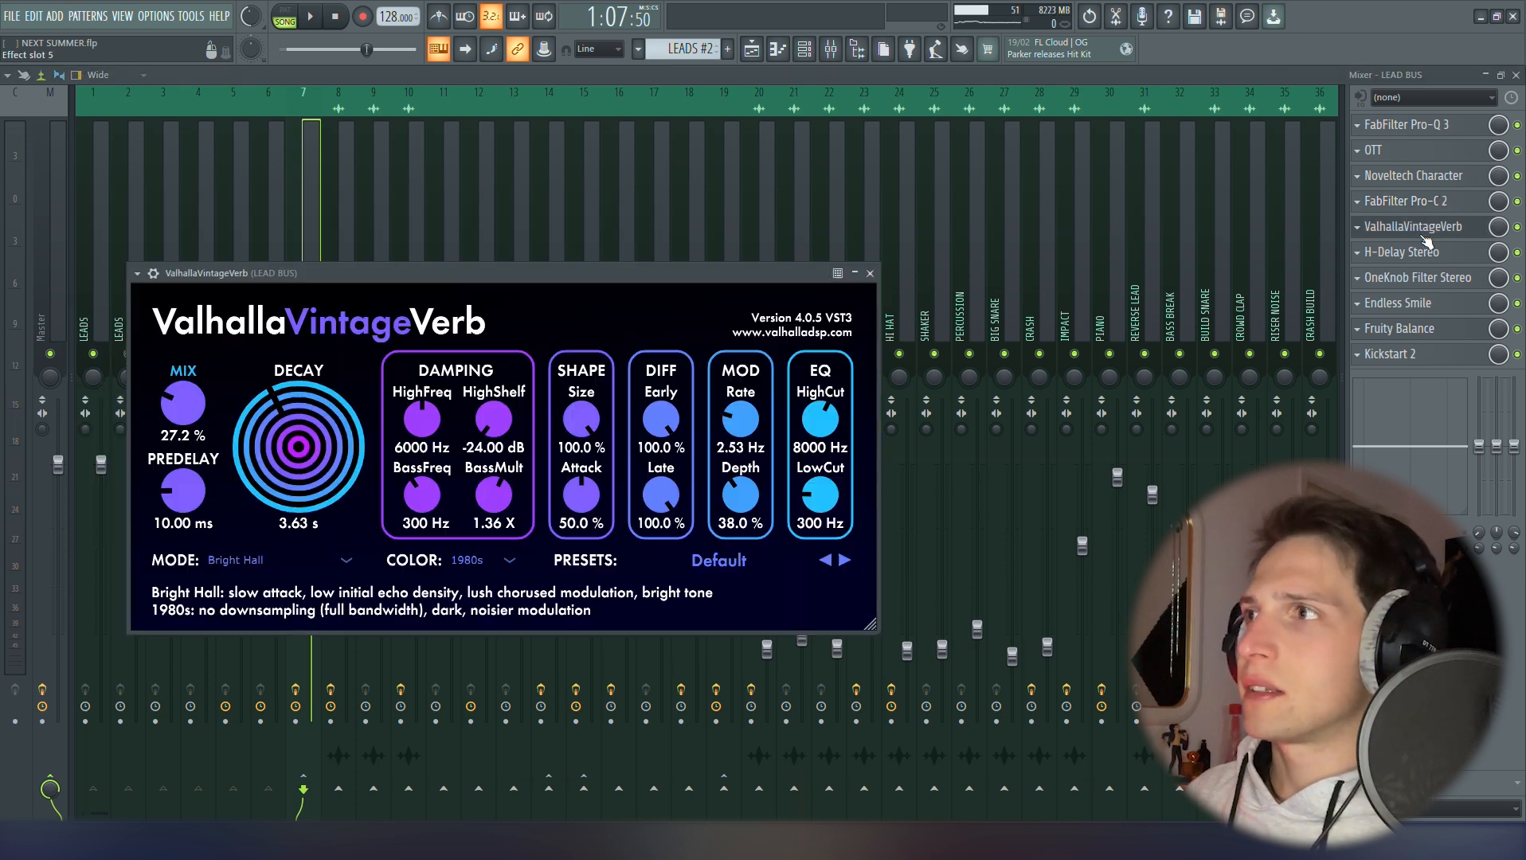
{"action": "left_click", "coordinate": [870, 274]}
{"action": "left_click", "coordinate": [1406, 252]}
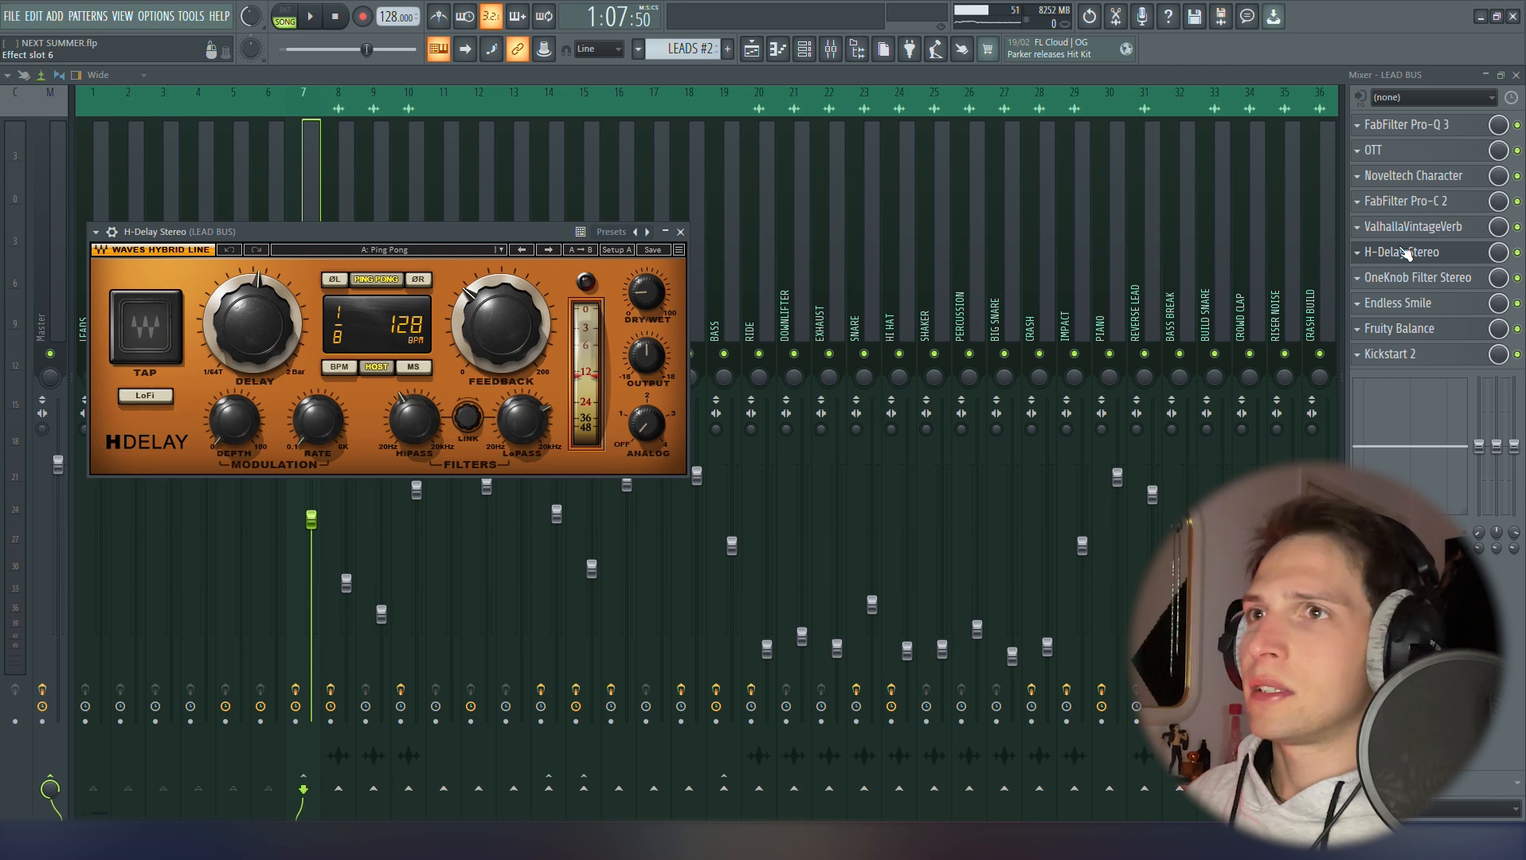
{"action": "left_click", "coordinate": [1407, 253]}
Review the LEAD BUS track's OneKnob Filter Stereo, Endless Smile, Fruity Balance and Kickstart 2 effects, closing each one
{"action": "left_click", "coordinate": [1404, 285]}
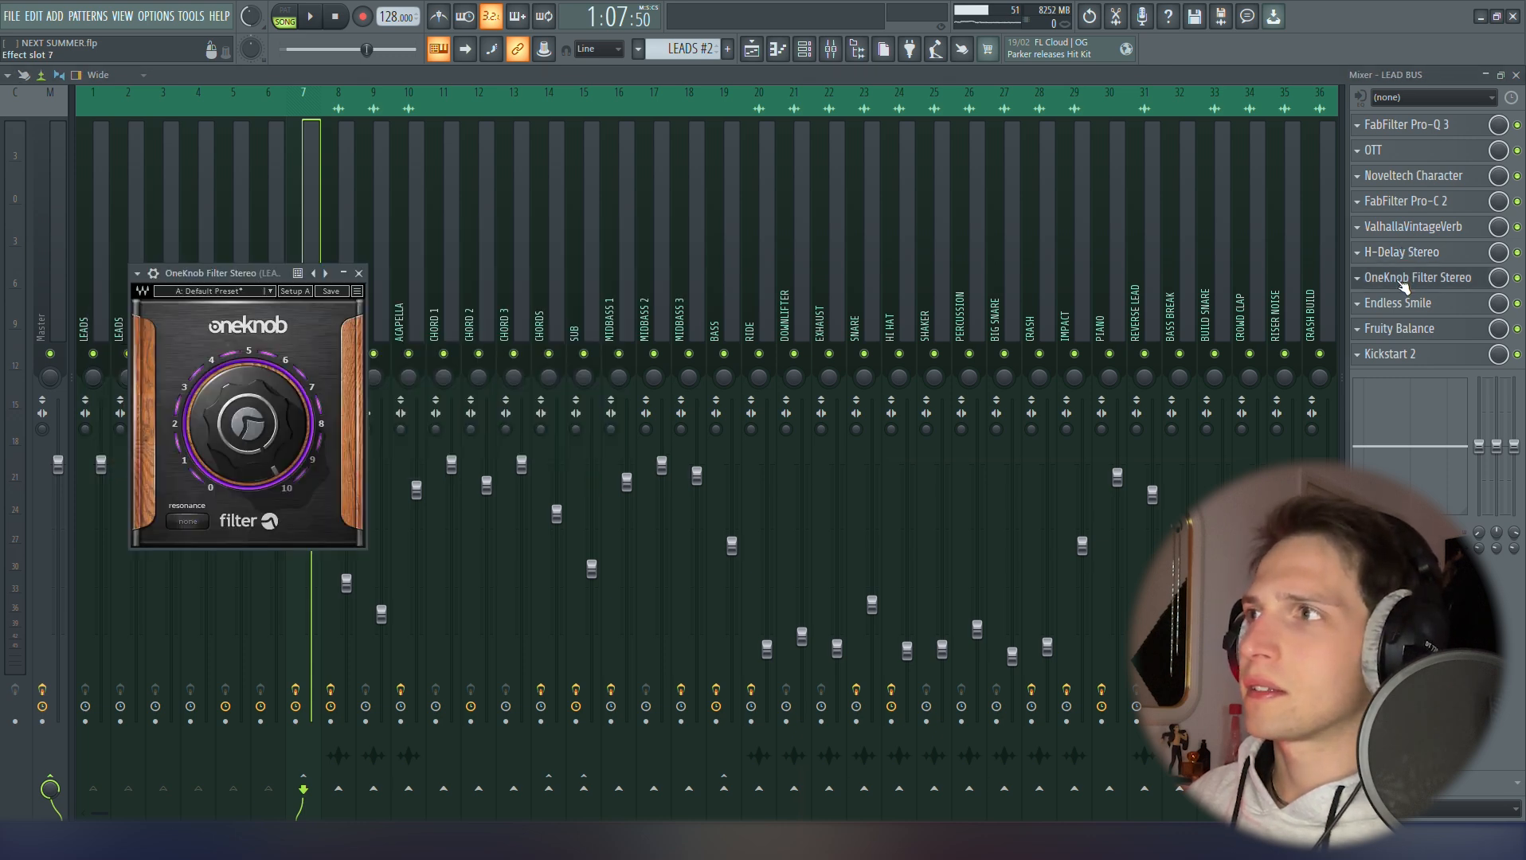
{"action": "left_click", "coordinate": [1403, 285]}
{"action": "left_click", "coordinate": [1422, 306]}
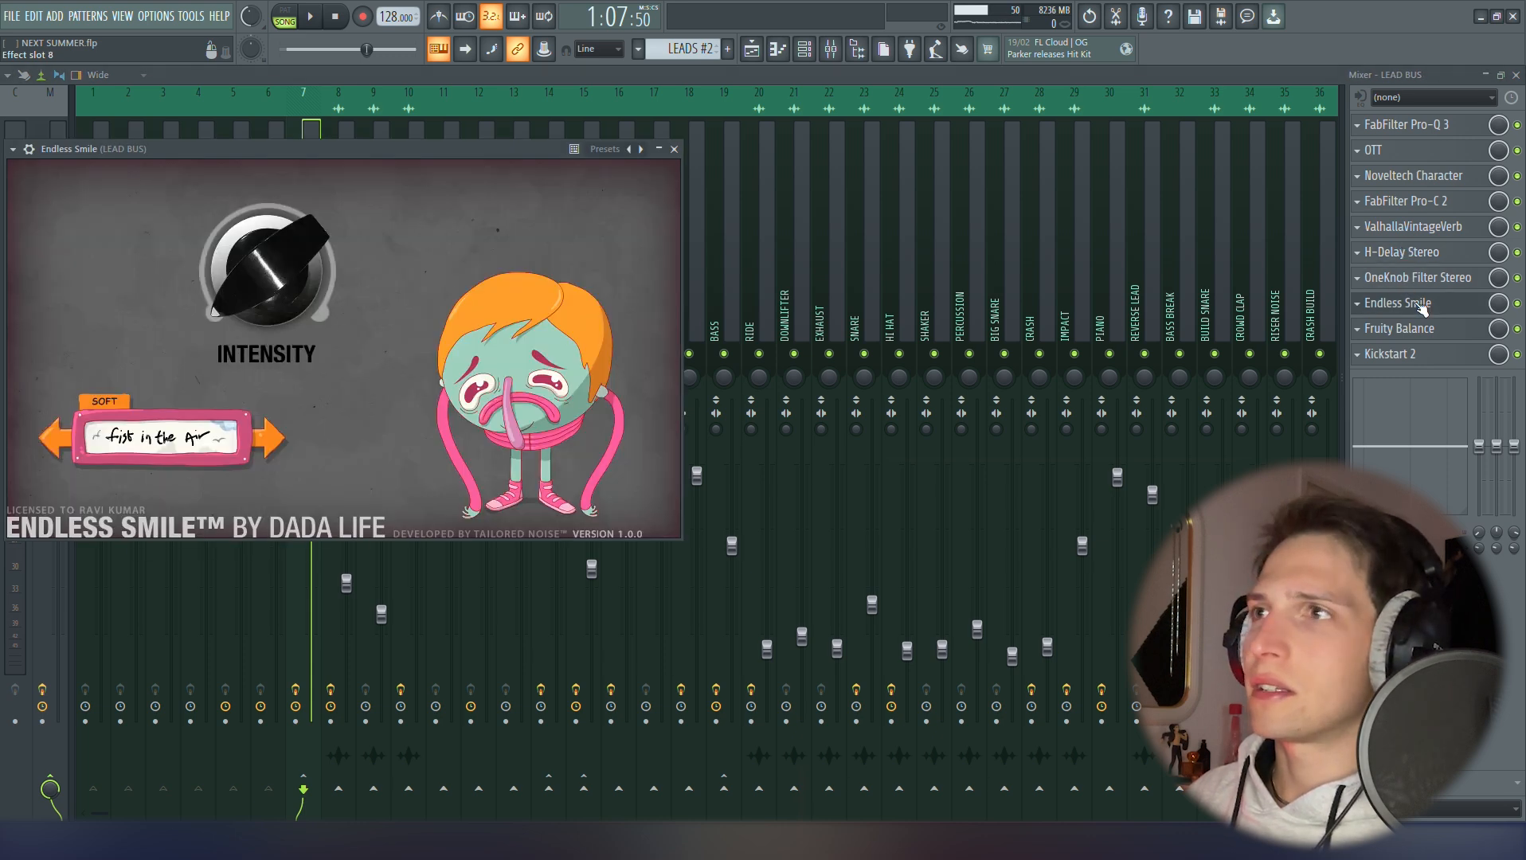
{"action": "left_click", "coordinate": [1422, 306]}
{"action": "left_click", "coordinate": [1430, 338]}
{"action": "left_click", "coordinate": [1431, 338]}
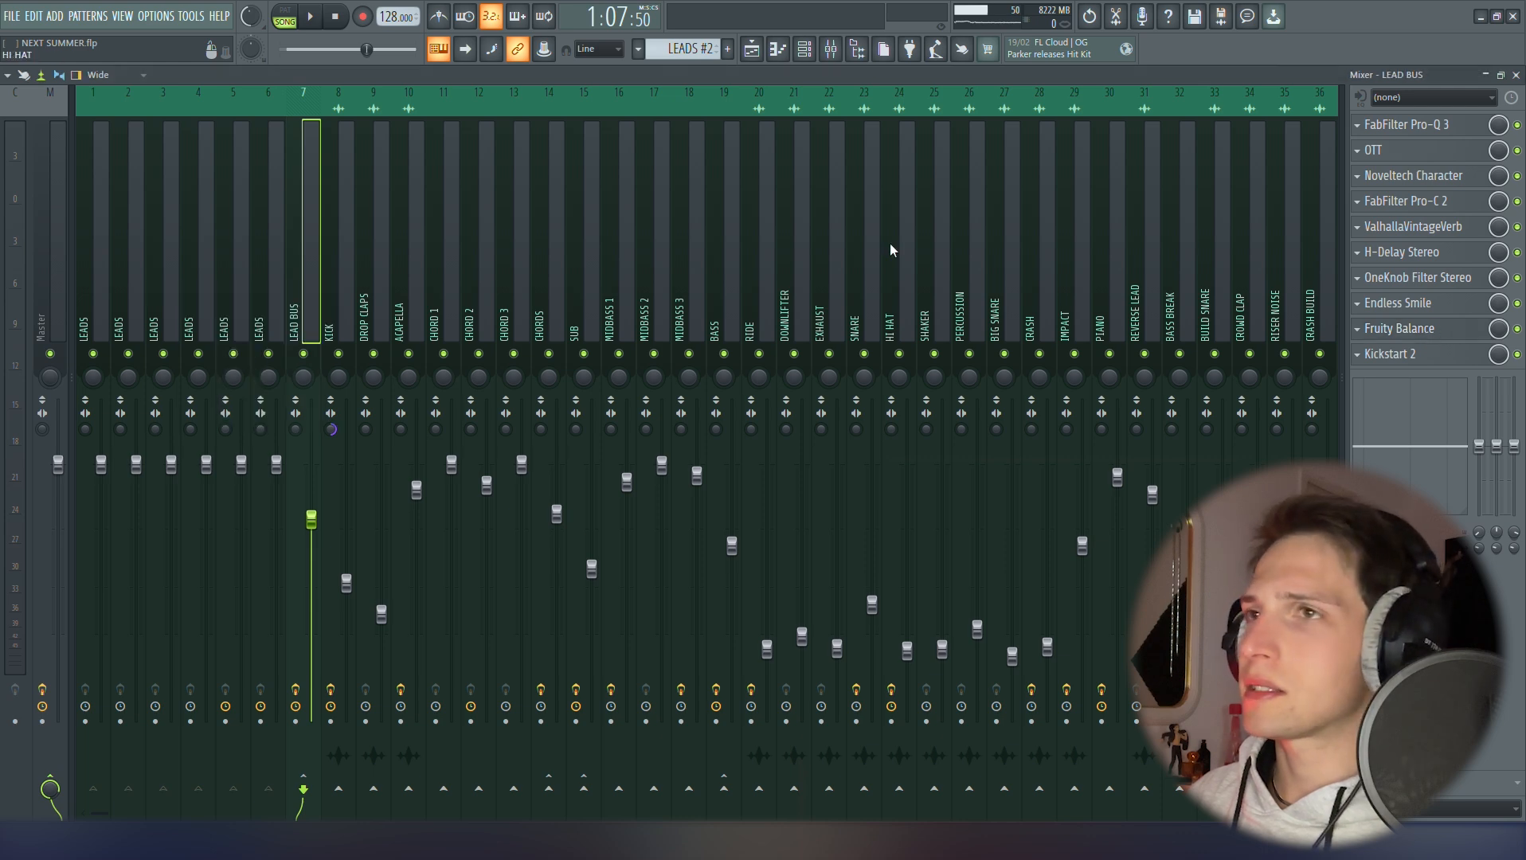
{"action": "left_click", "coordinate": [1438, 356]}
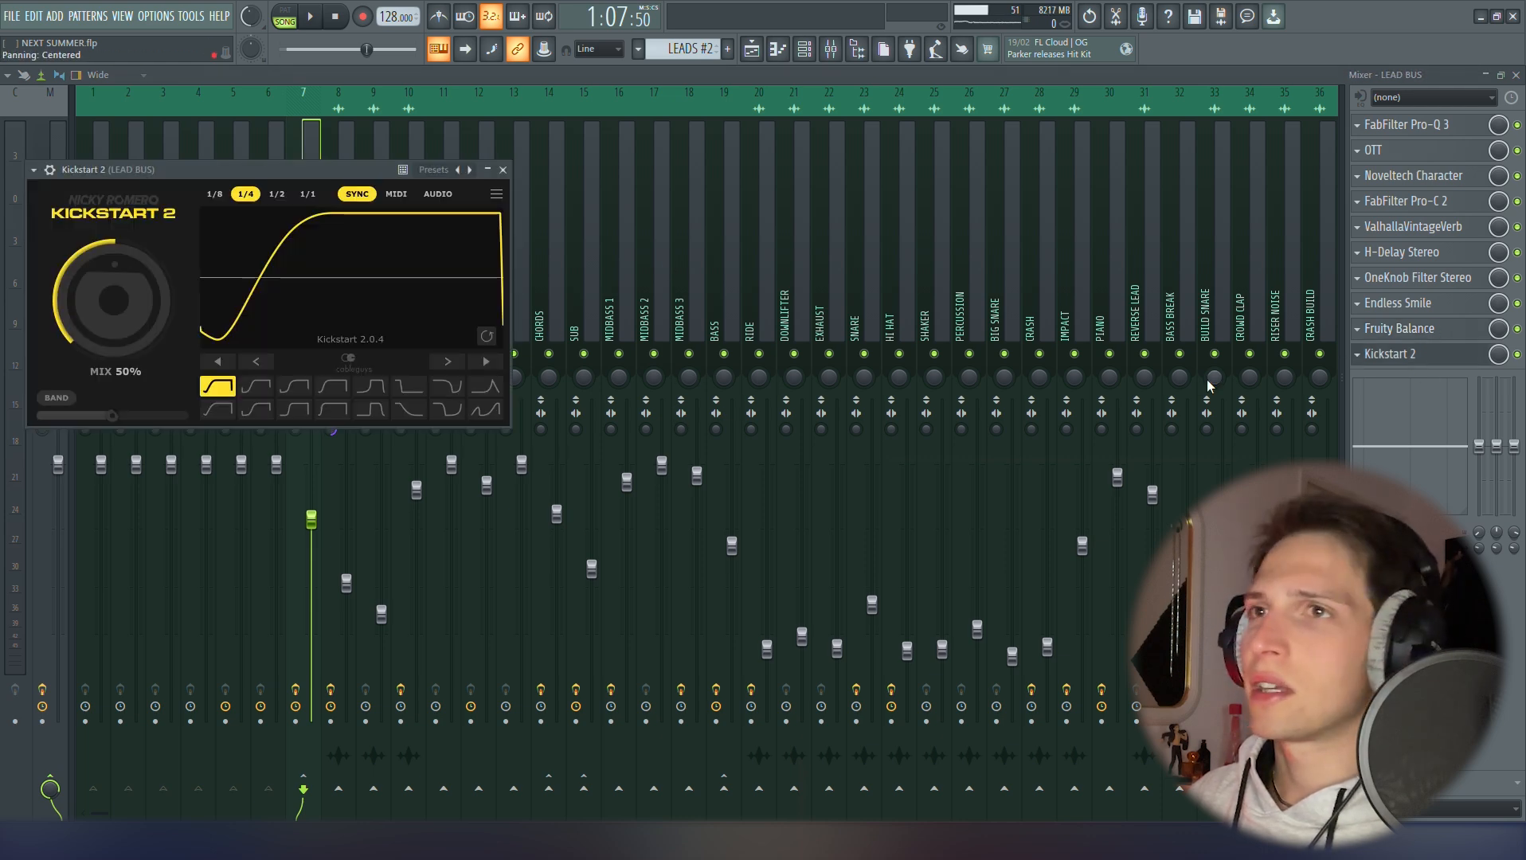
{"action": "left_click", "coordinate": [504, 169]}
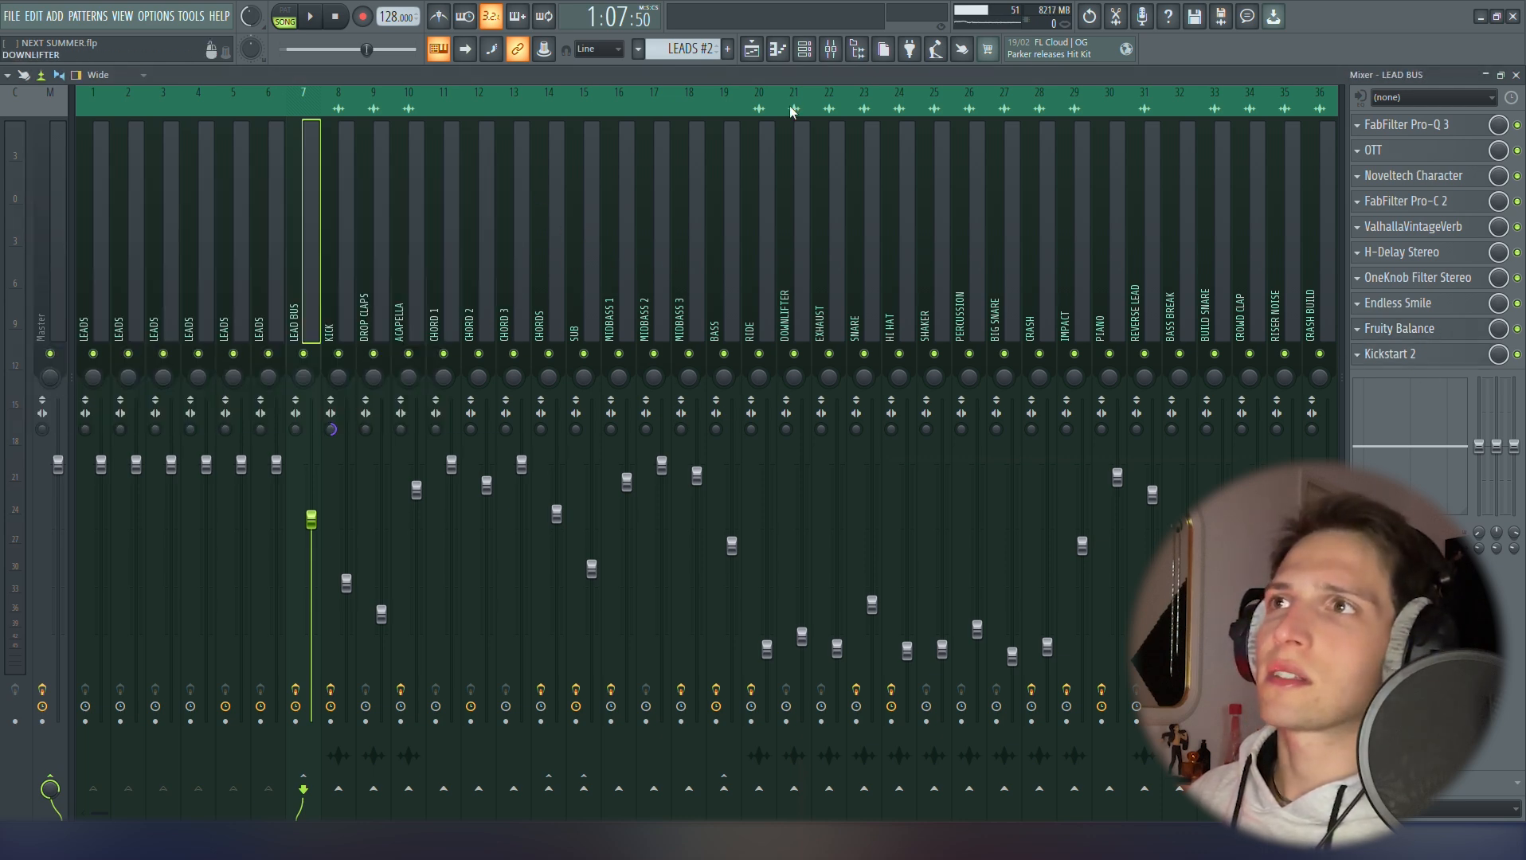
Solo the build-up snare on Track 21, add Tracks 22, 23 and 33, and play the build-up from bar 29
{"action": "left_click", "coordinate": [755, 56]}
{"action": "scroll", "coordinate": [341, 571], "scroll_direction": "down", "scroll_amount": 8}
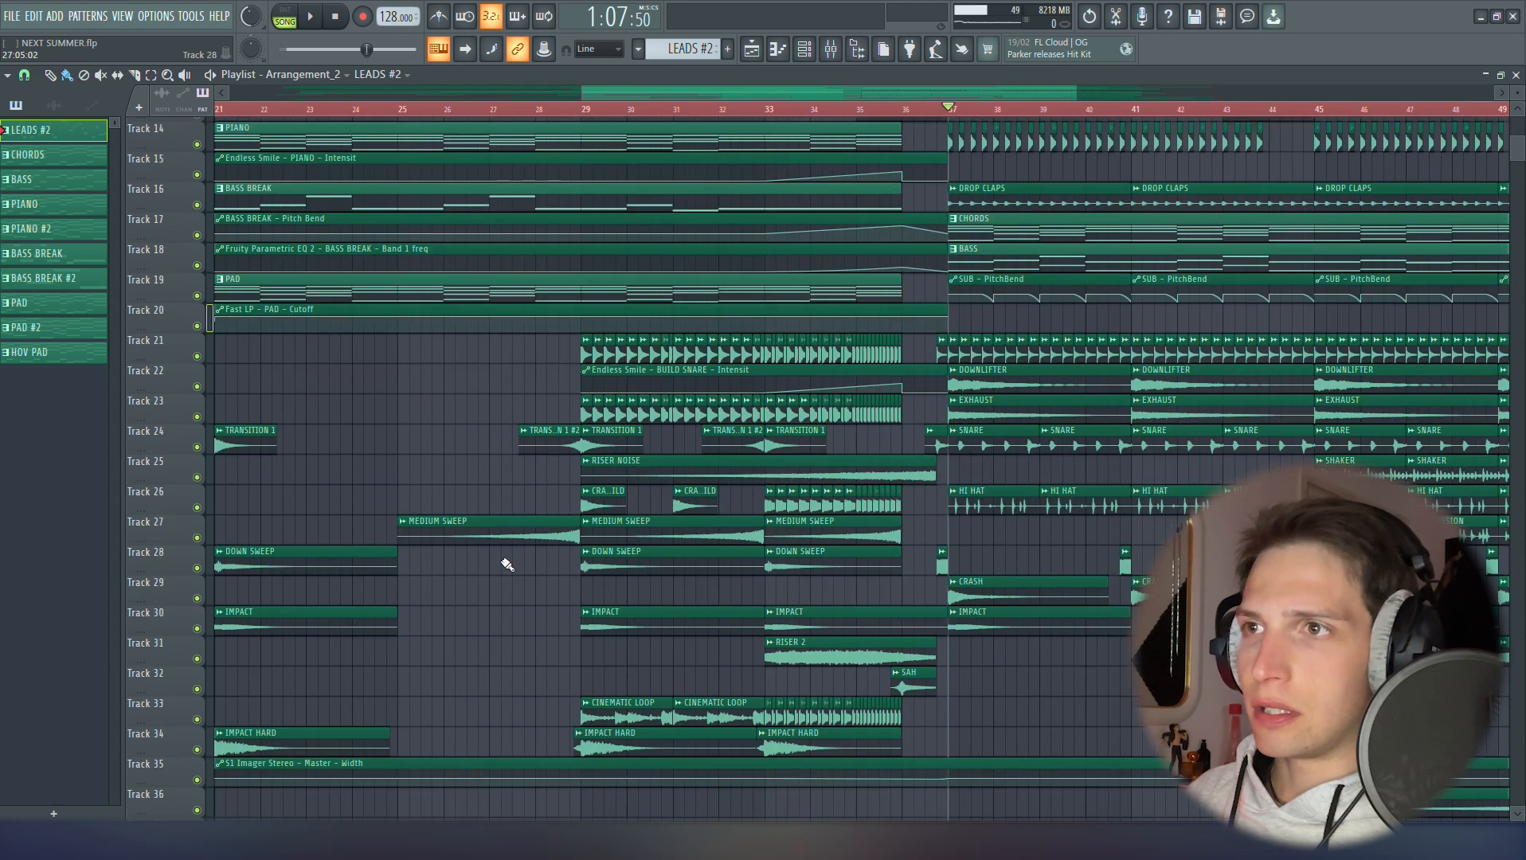
{"action": "scroll", "coordinate": [443, 521], "scroll_direction": "up", "scroll_amount": 1}
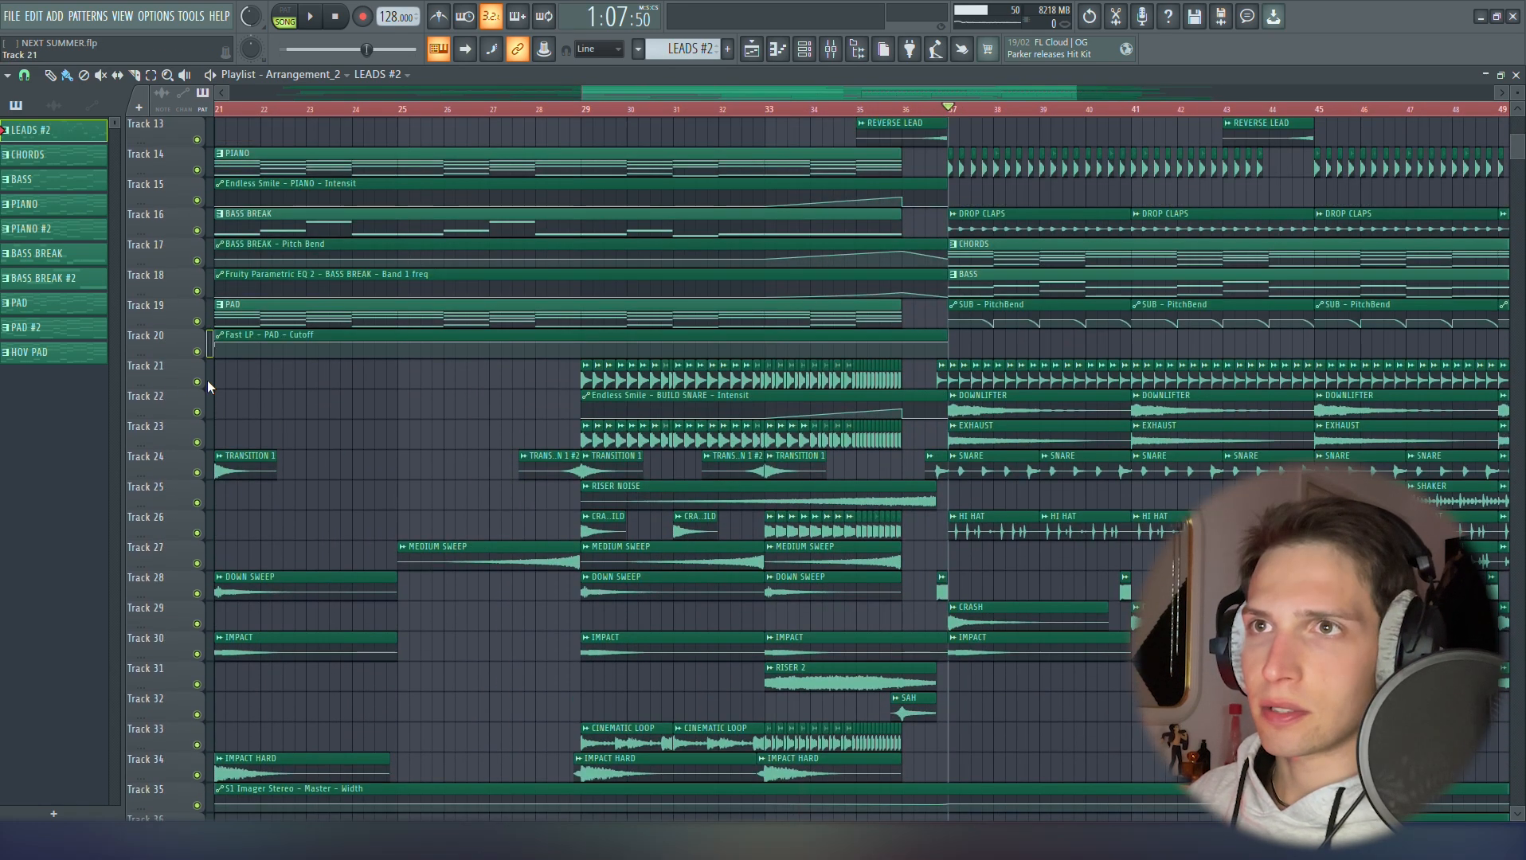
{"action": "right_click", "coordinate": [198, 383]}
{"action": "left_click", "coordinate": [198, 442]}
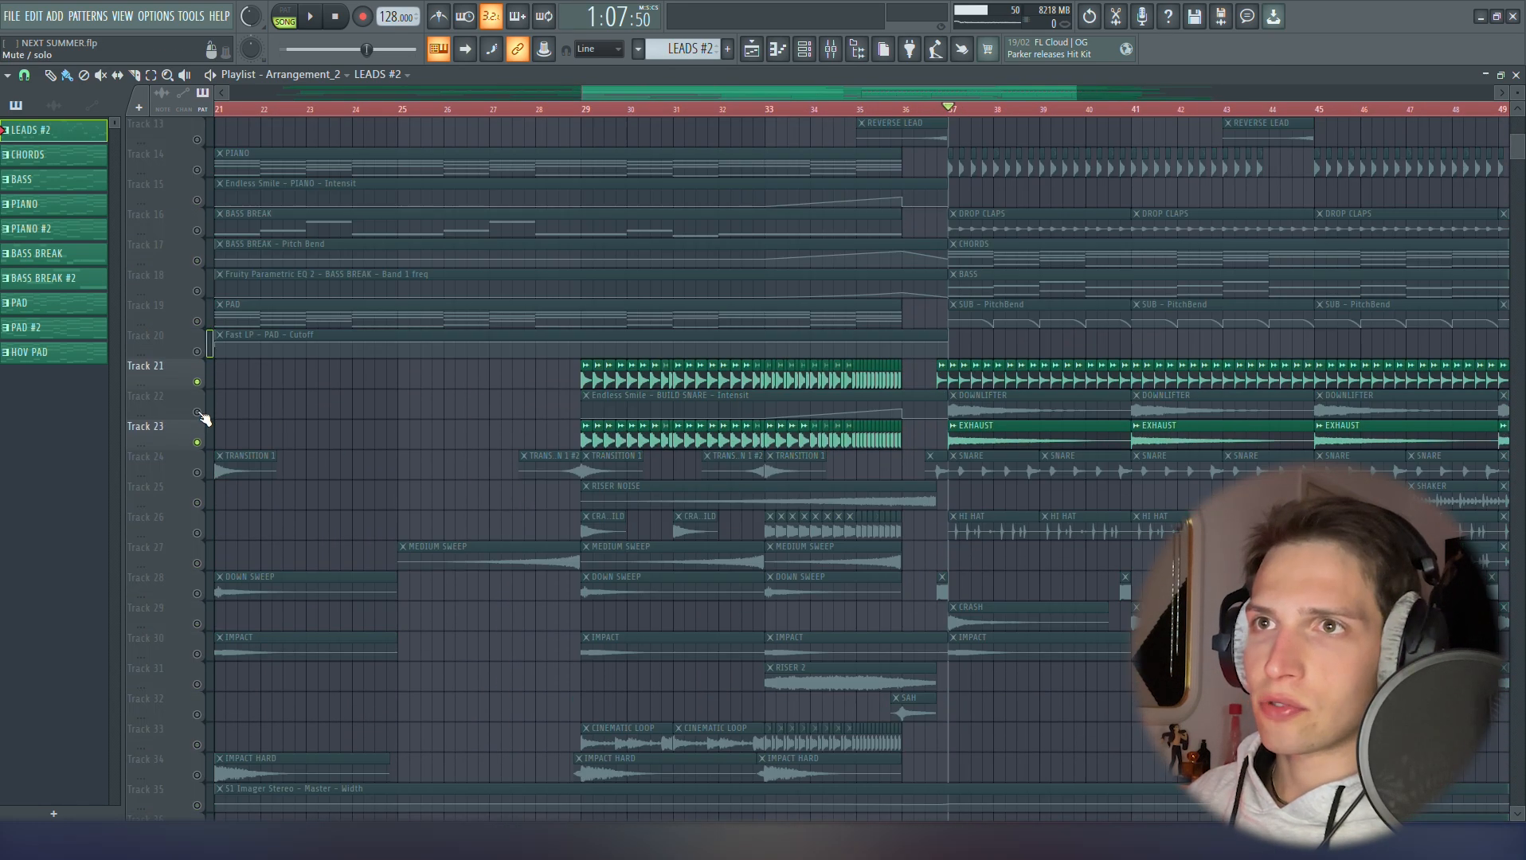
{"action": "left_click", "coordinate": [197, 412]}
{"action": "scroll", "coordinate": [279, 498], "scroll_direction": "down", "scroll_amount": 3}
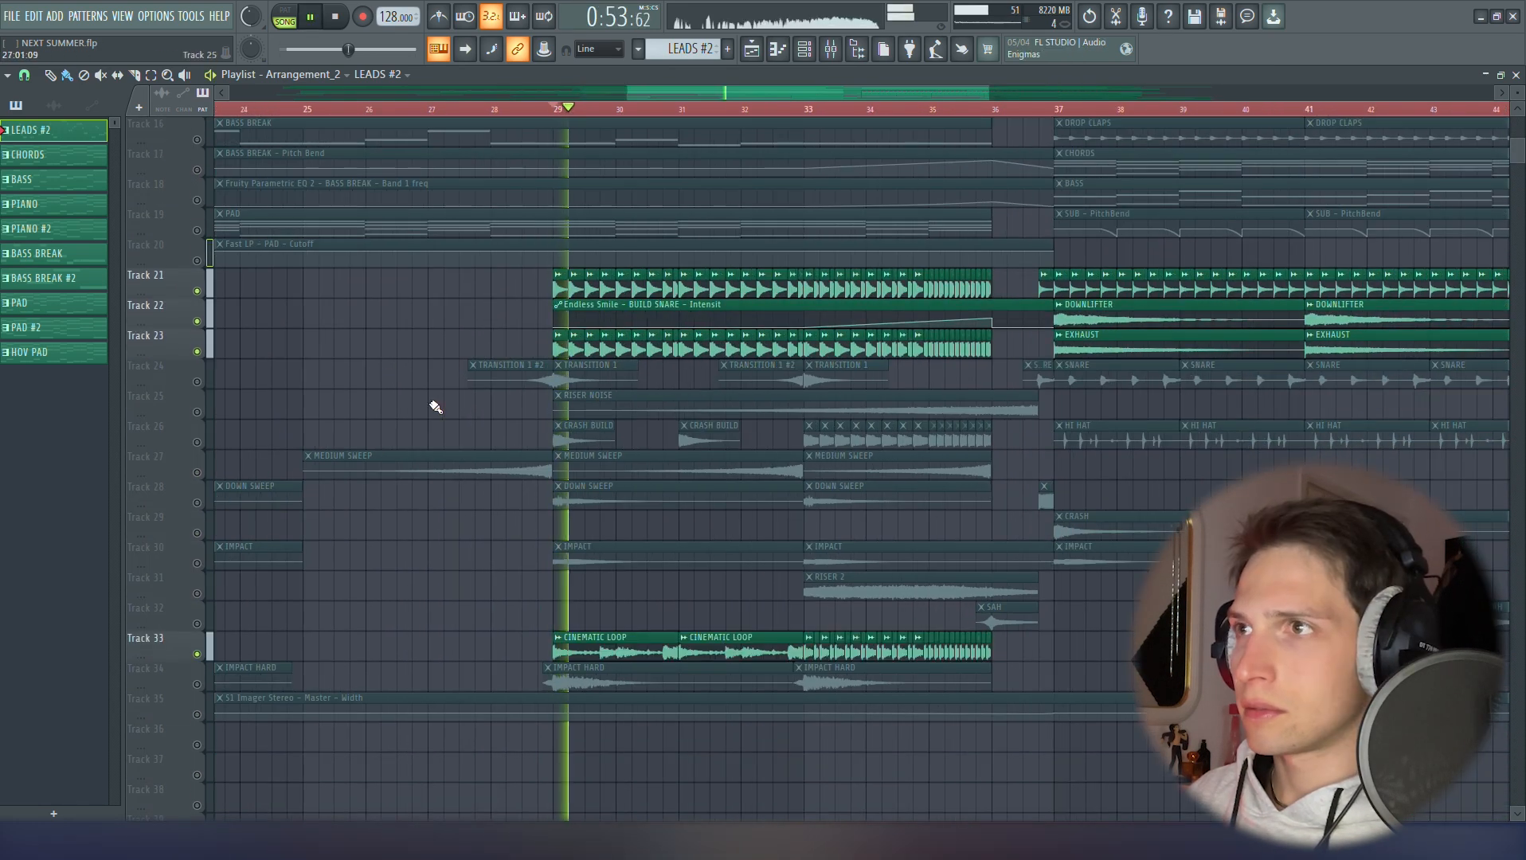
{"action": "scroll", "coordinate": [688, 517], "scroll_direction": "up", "scroll_amount": 2}
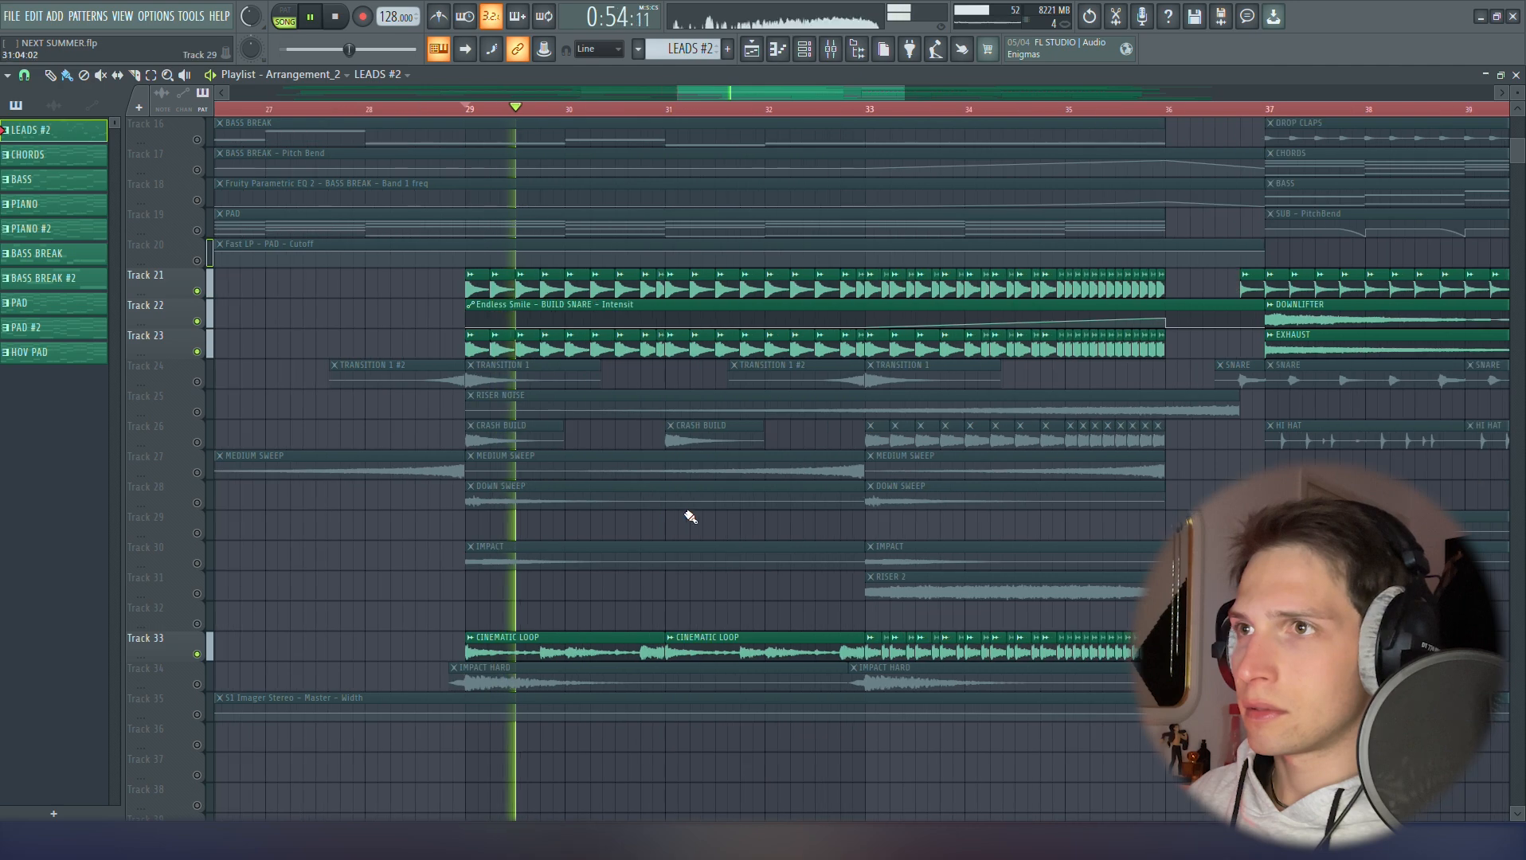
Unmute Track 26 with the CRASH BUILD clips, then Tracks 24, 29 and 28, while the build-up plays
{"action": "left_click", "coordinate": [197, 442]}
{"action": "scroll", "coordinate": [567, 531], "scroll_direction": "down", "scroll_amount": 2}
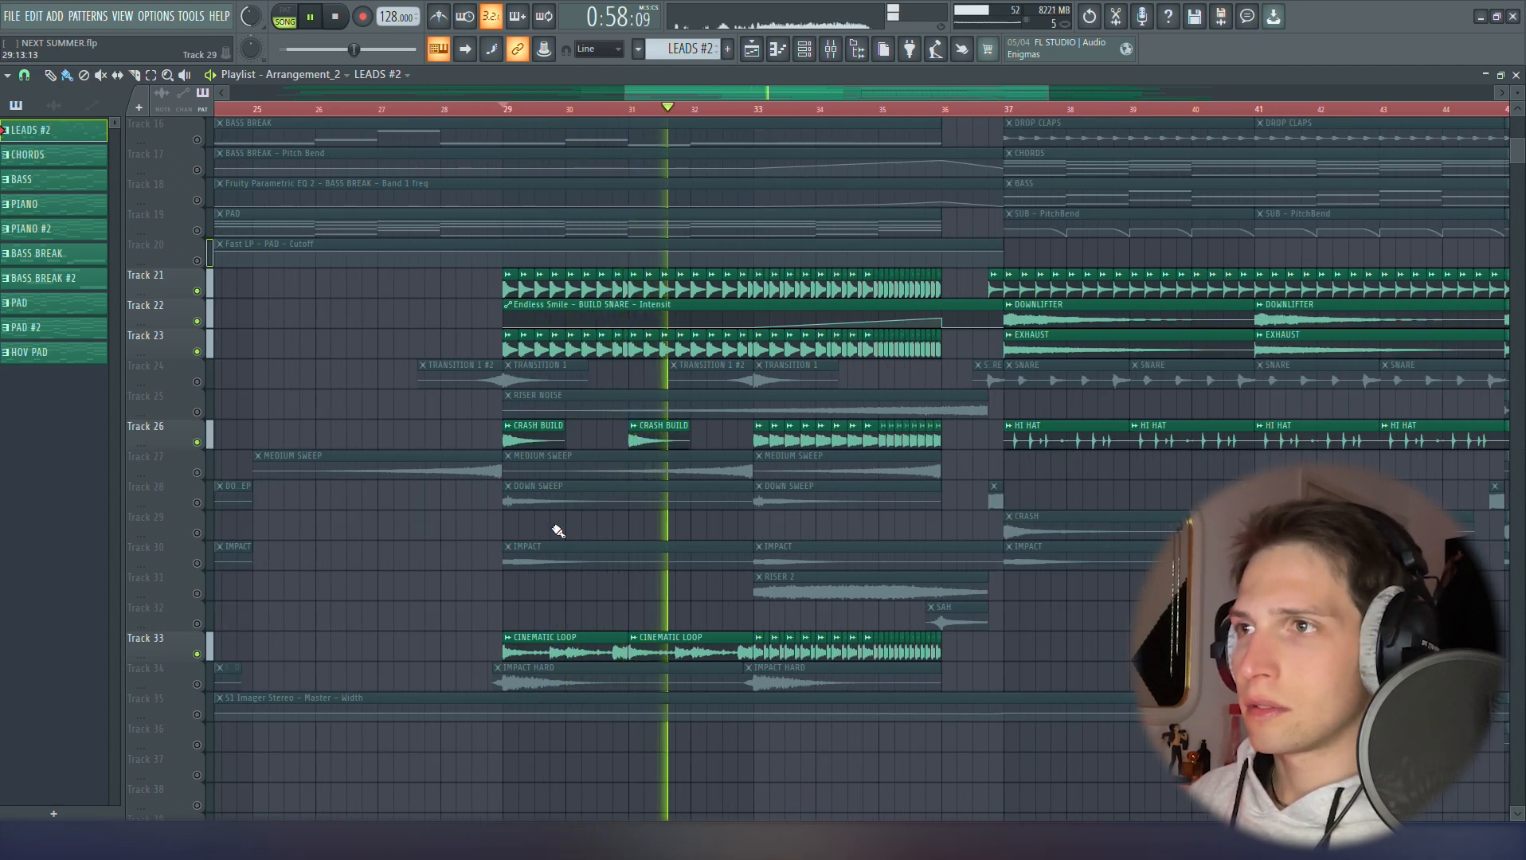
{"action": "scroll", "coordinate": [757, 534], "scroll_direction": "up", "scroll_amount": 2}
{"action": "scroll", "coordinate": [736, 532], "scroll_direction": "up", "scroll_amount": 1}
{"action": "scroll", "coordinate": [736, 531], "scroll_direction": "up", "scroll_amount": 1}
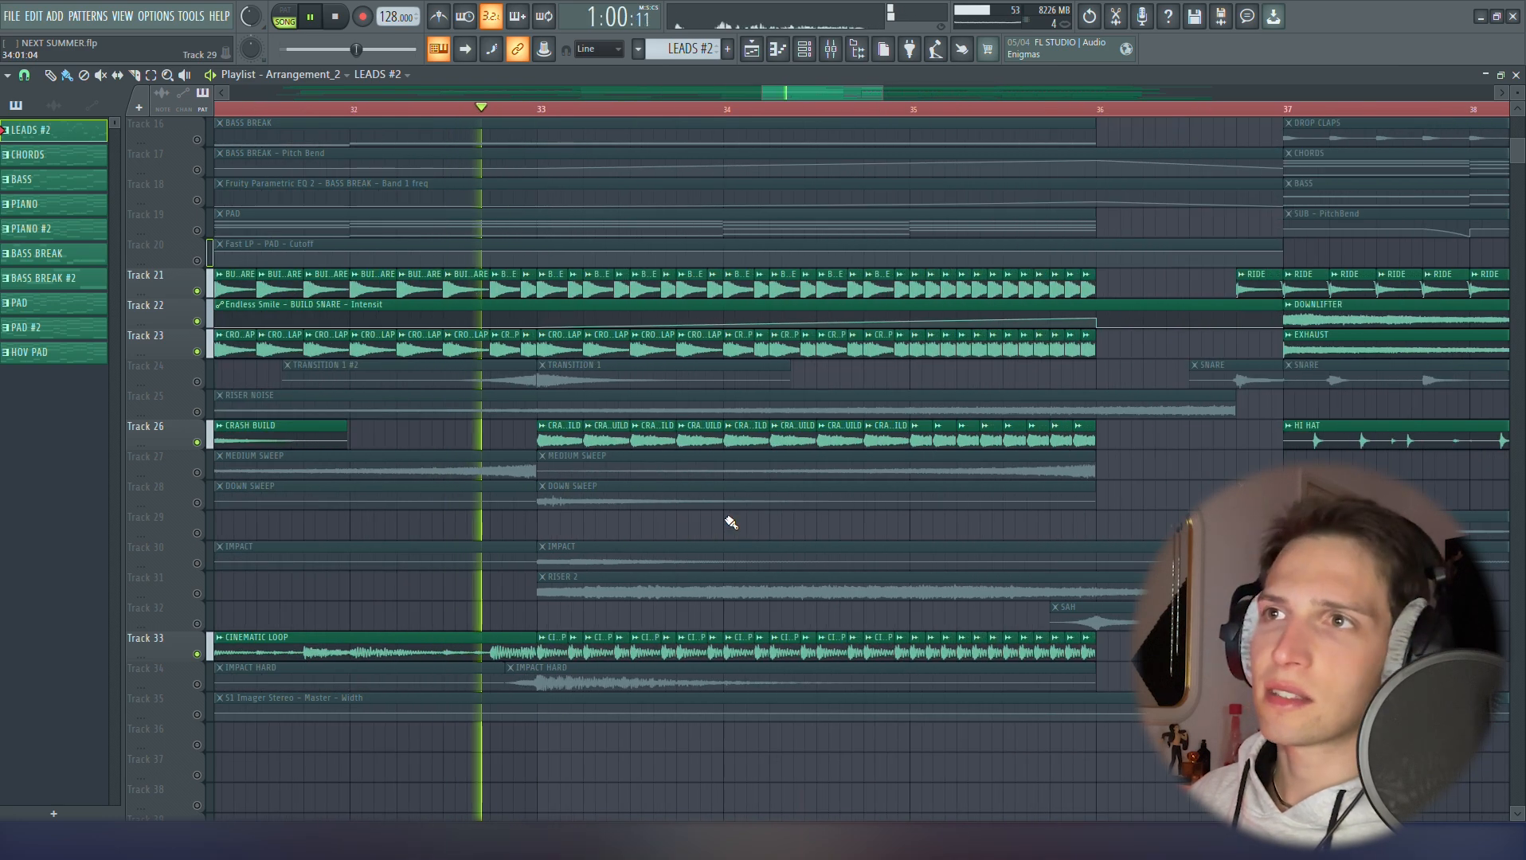
{"action": "scroll", "coordinate": [732, 522], "scroll_direction": "down", "scroll_amount": 3}
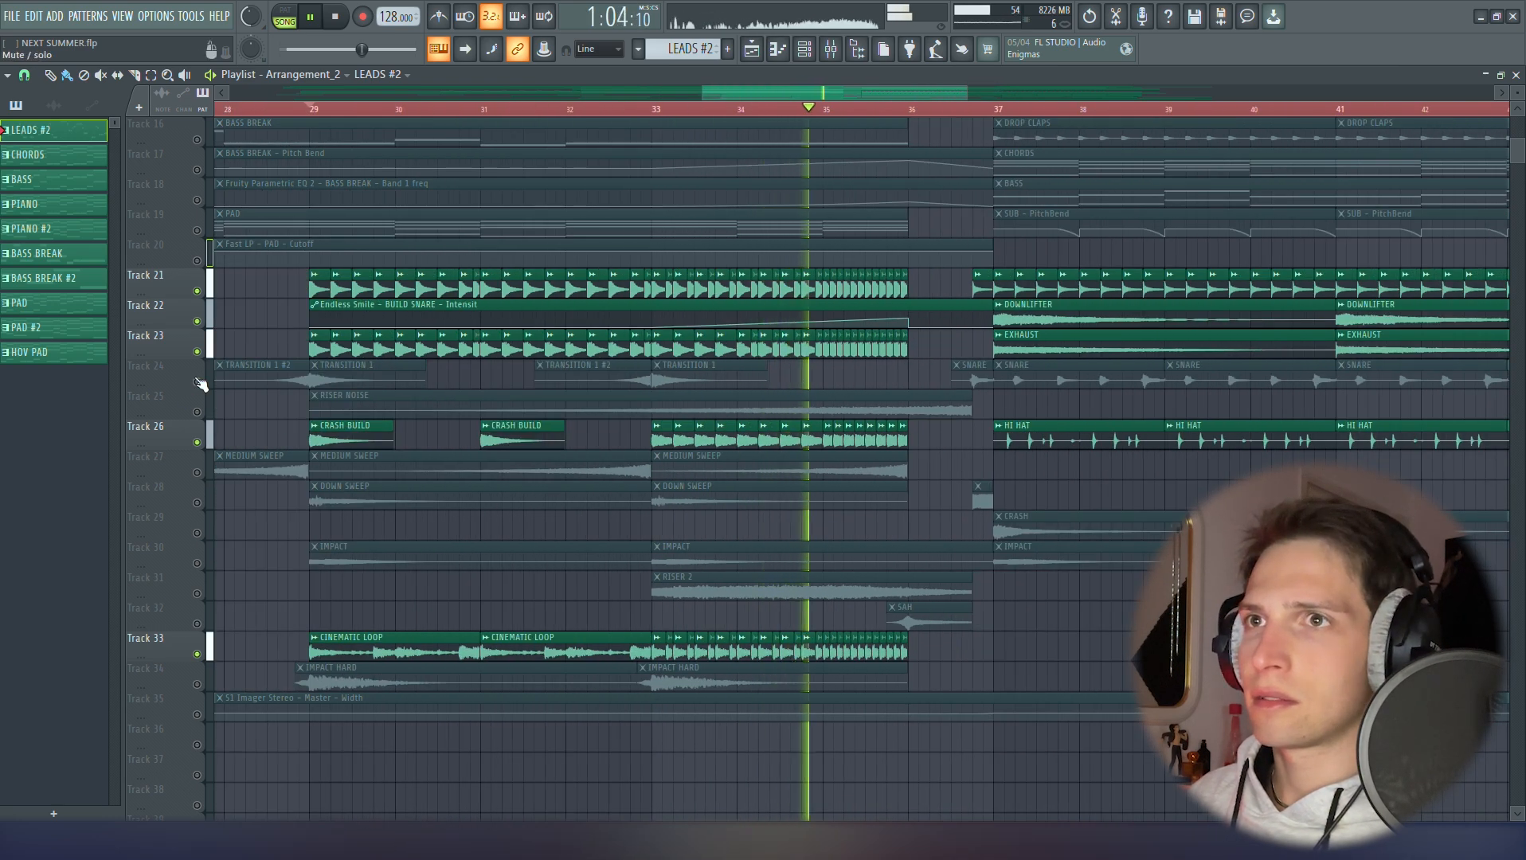
{"action": "left_click", "coordinate": [197, 381]}
{"action": "left_click", "coordinate": [196, 533]}
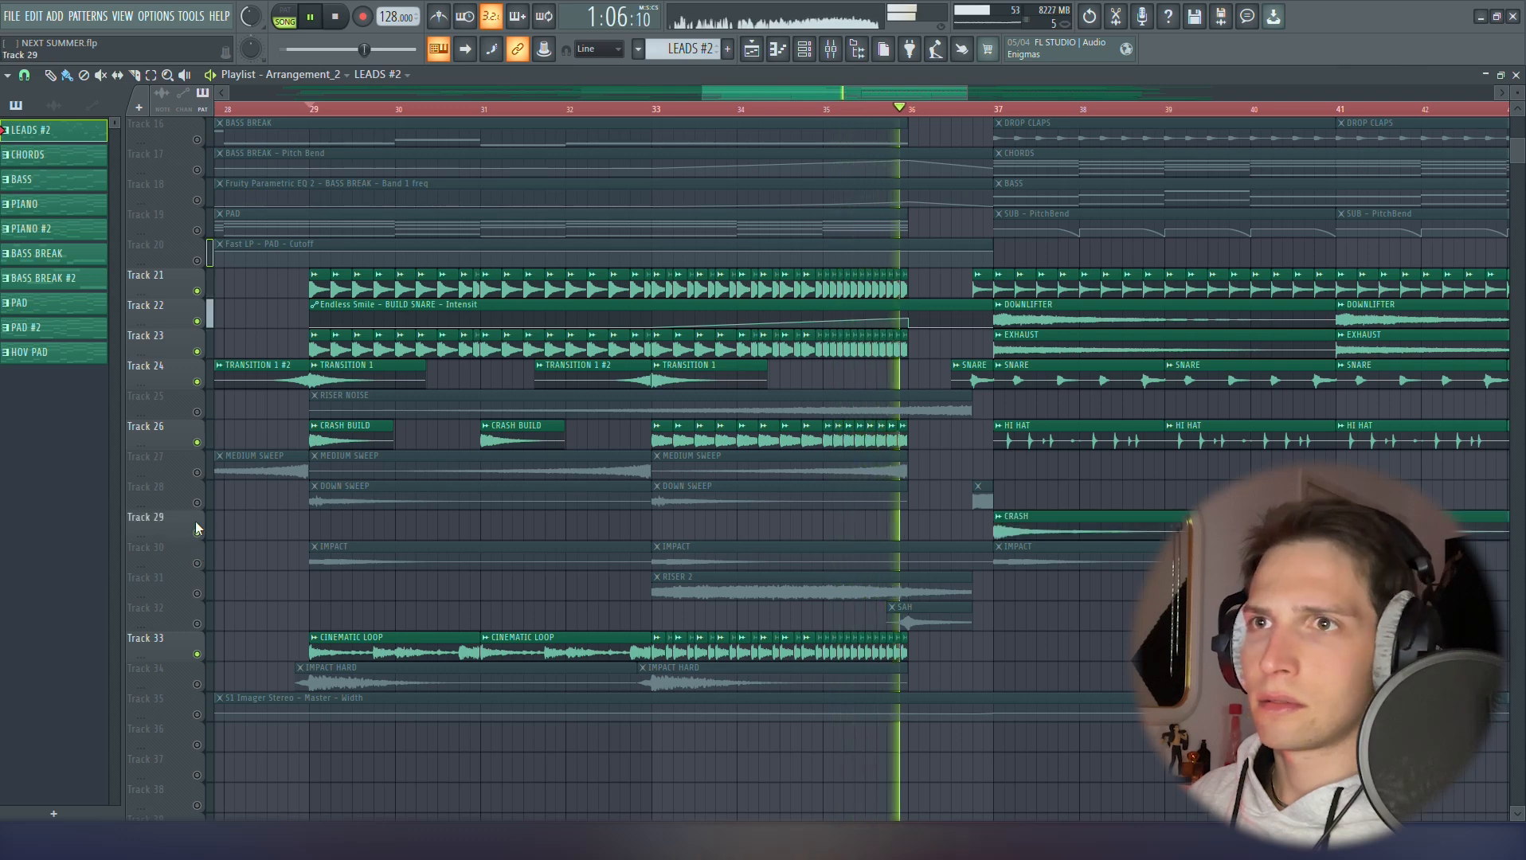
{"action": "left_click", "coordinate": [197, 503]}
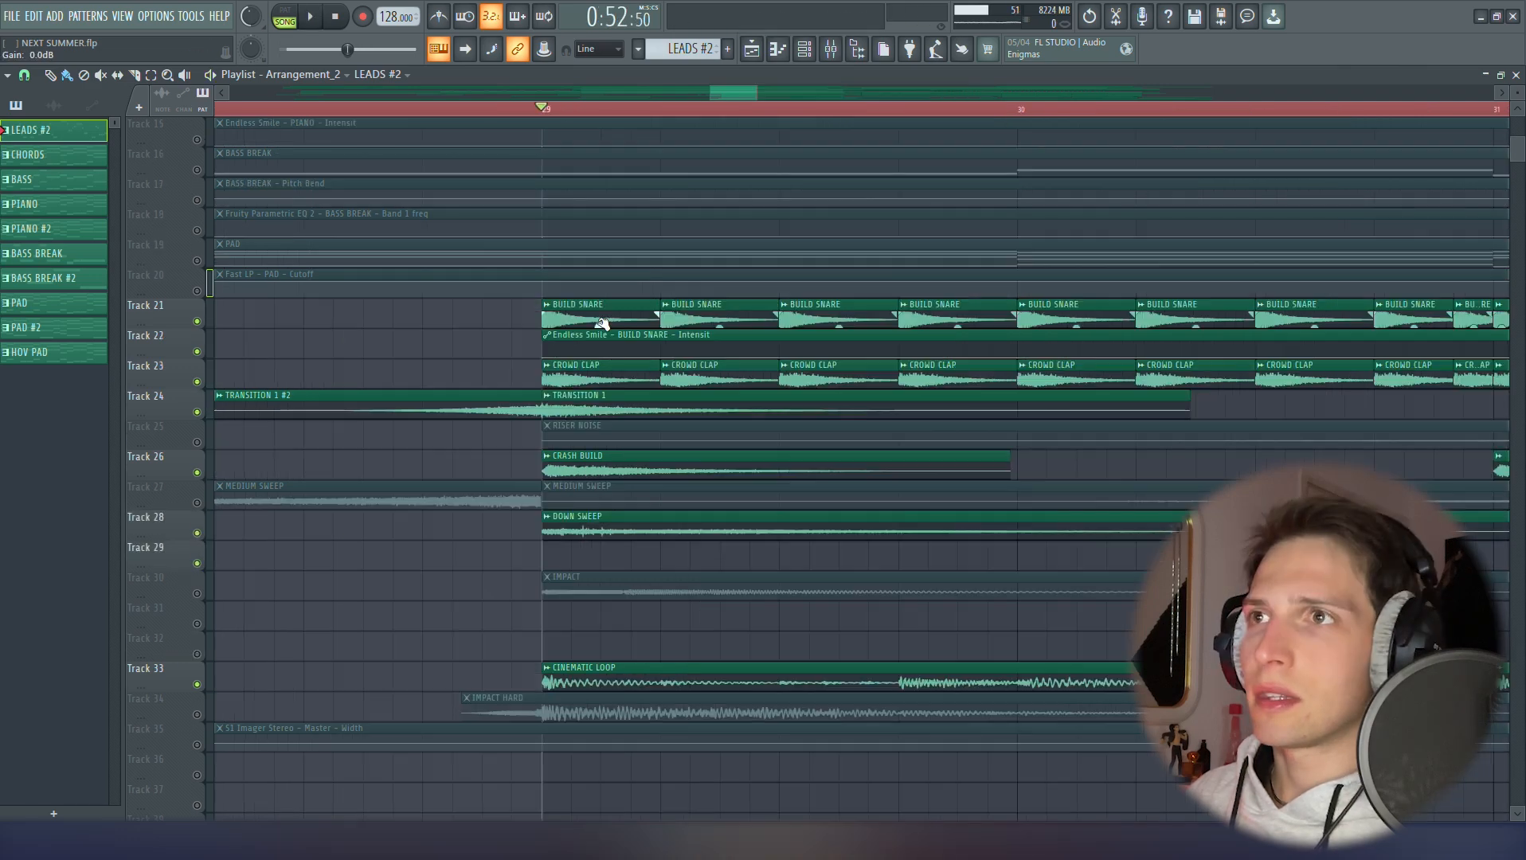
Select the BUILD SNARE clip, solo Track 21 and play it from bar 29
{"action": "left_click", "coordinate": [601, 311]}
{"action": "right_click", "coordinate": [197, 321]}
{"action": "key", "text": "space"}
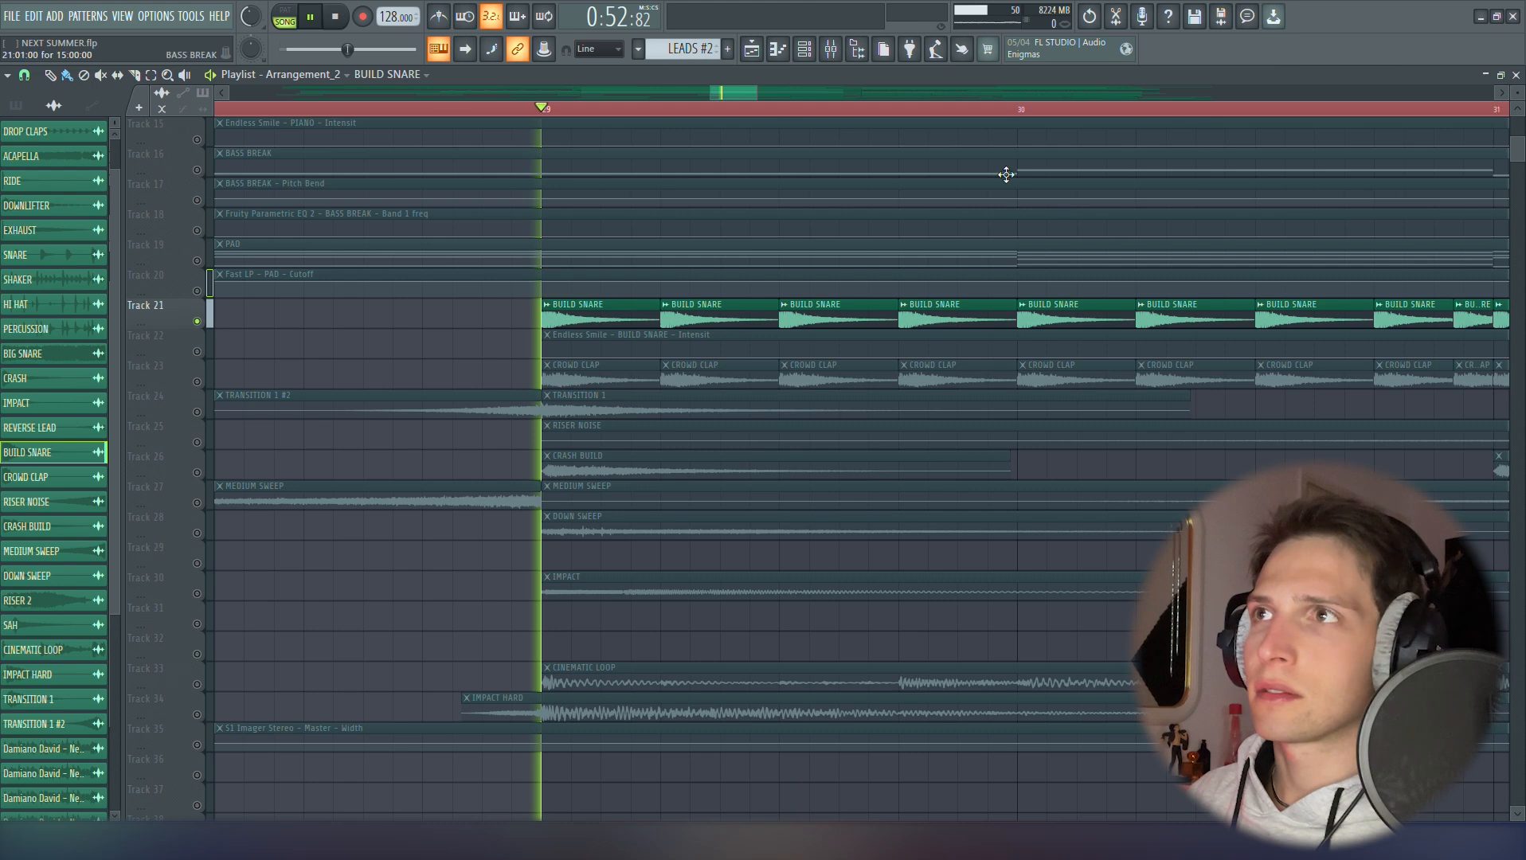
Review the FabFilter Pro-Q 3, L2 Stereo and Endless Smile effects on the BUILD SNARE mixer track, closing each one
{"action": "left_click", "coordinate": [833, 54]}
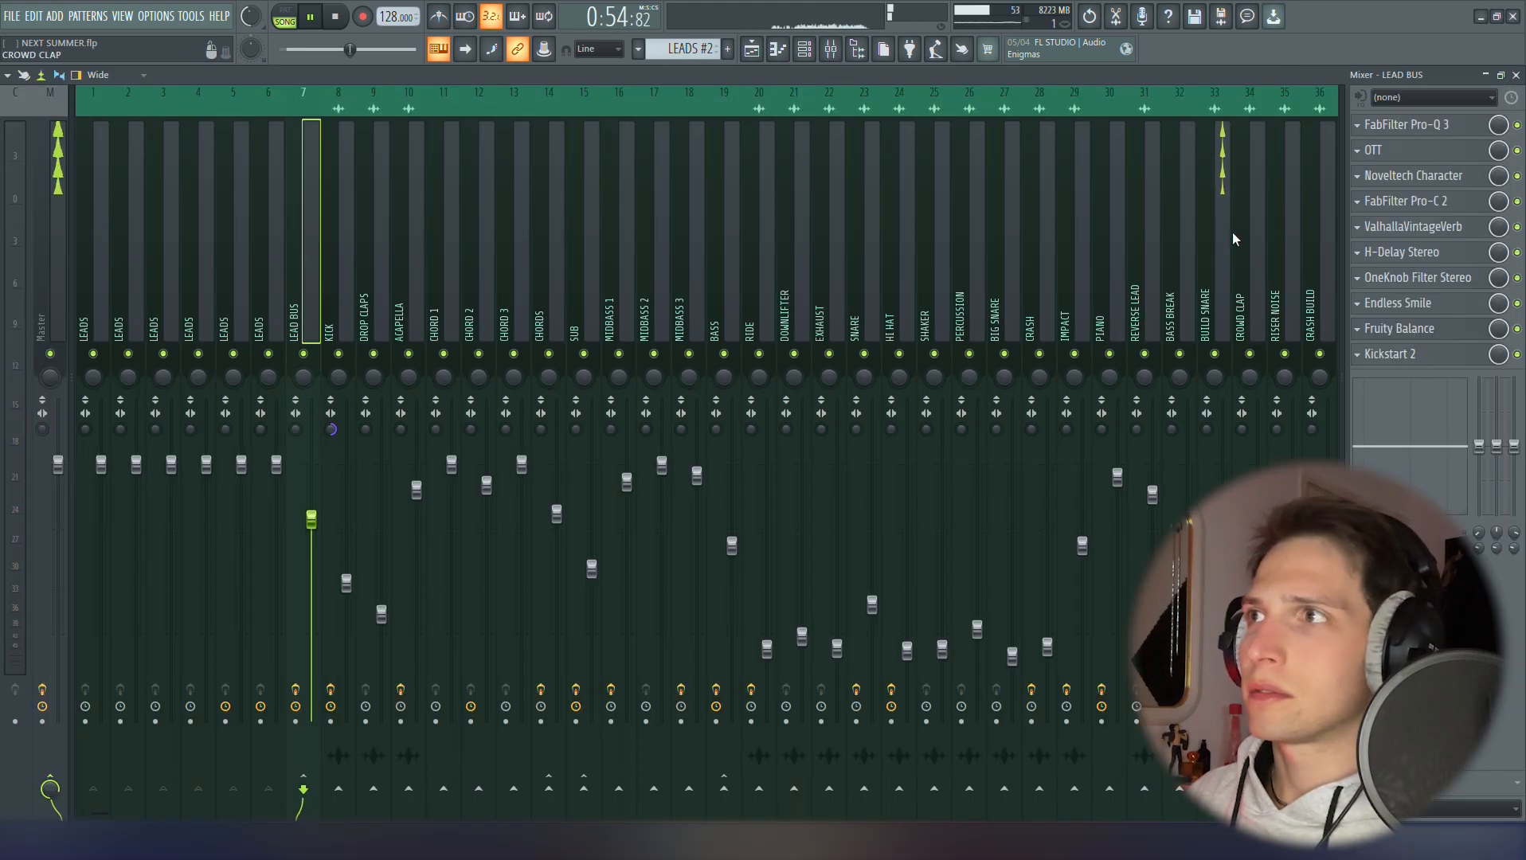
{"action": "left_click", "coordinate": [1415, 127]}
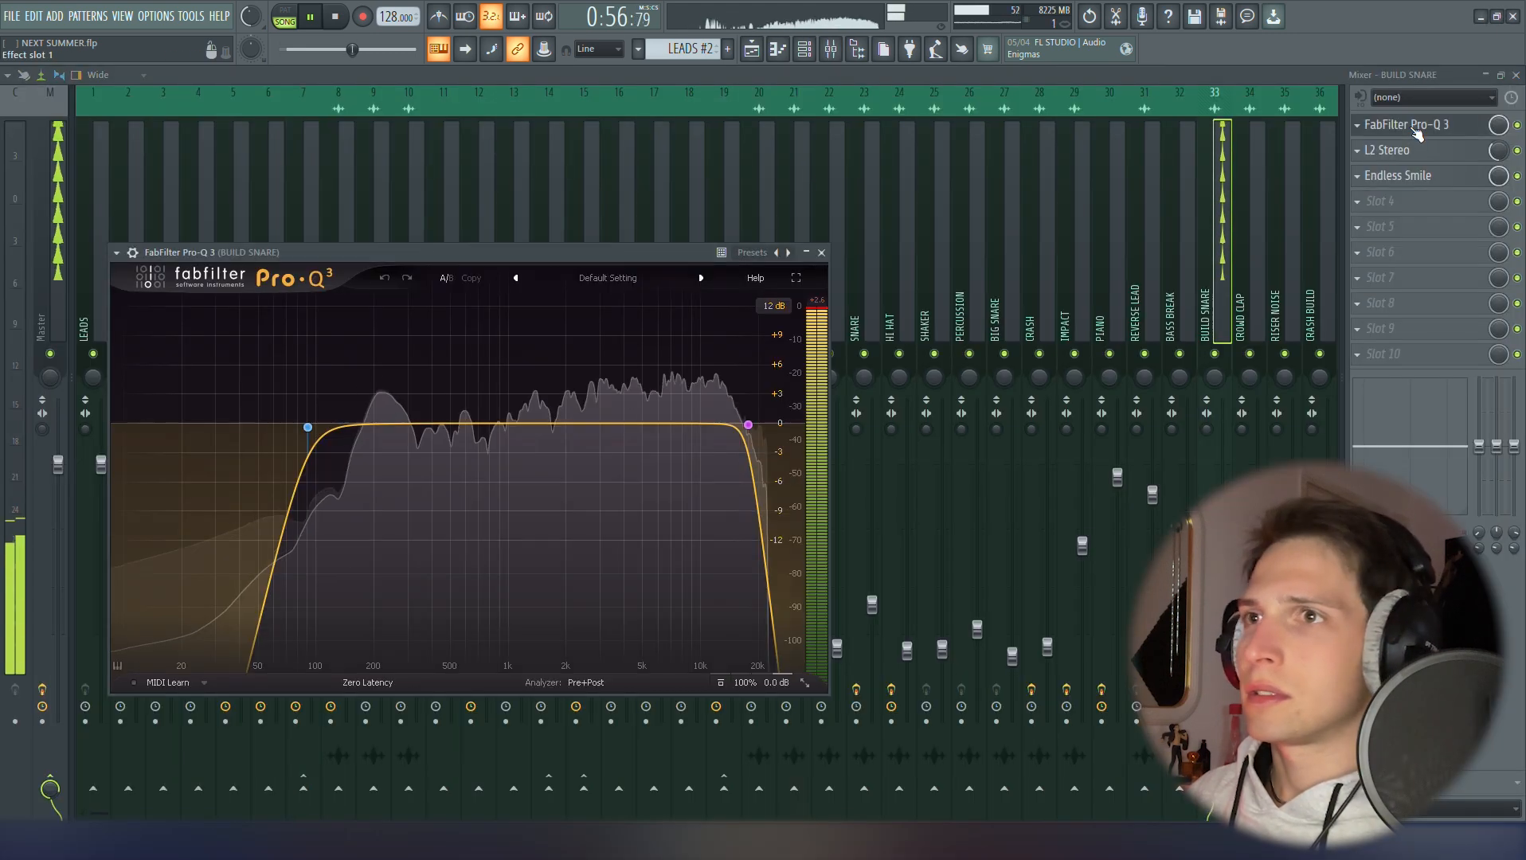
{"action": "left_click", "coordinate": [1416, 127]}
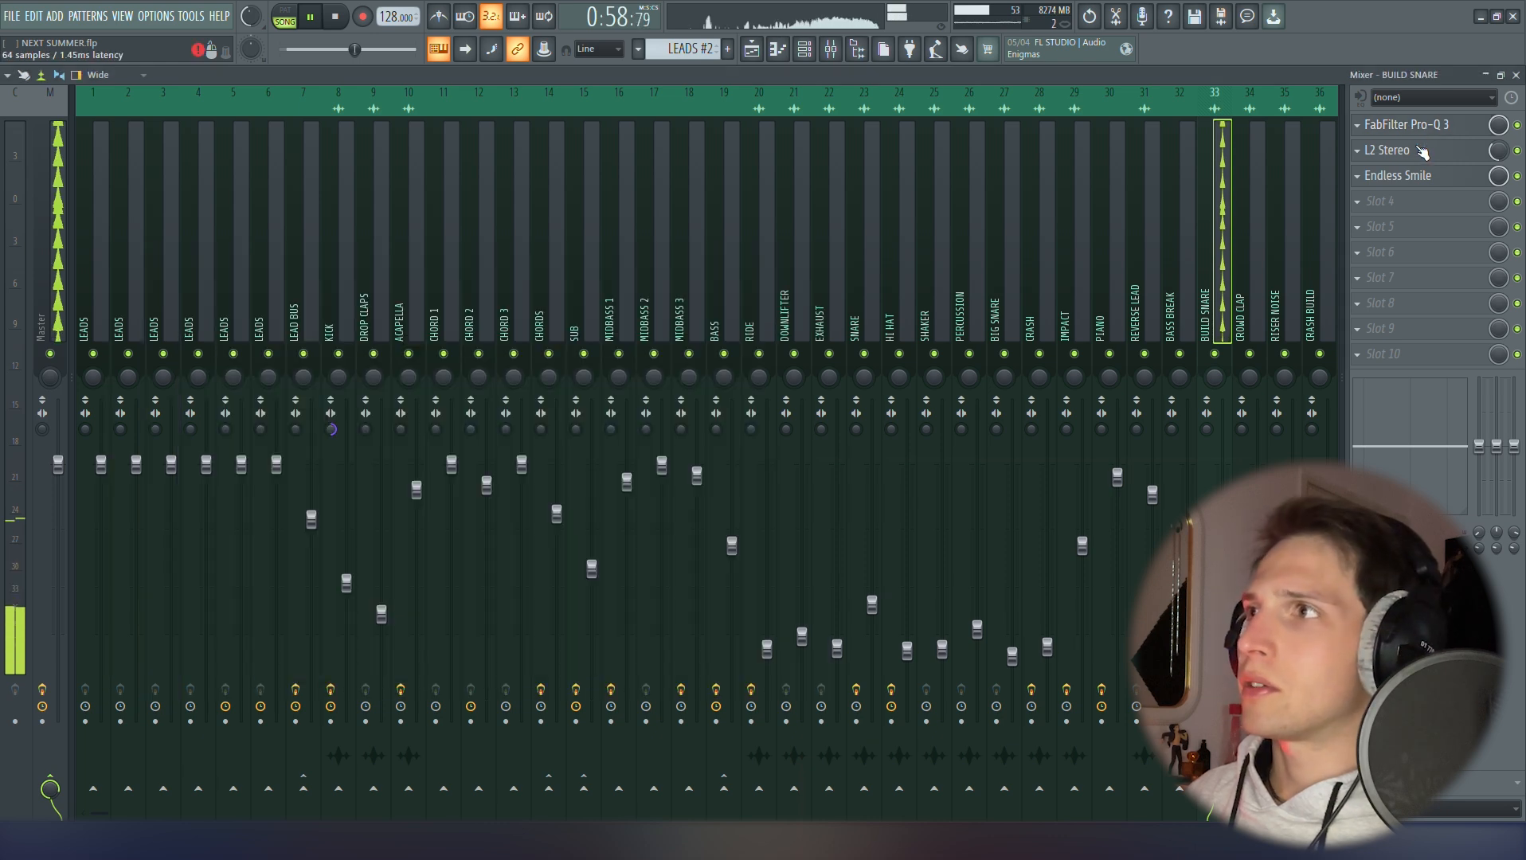
{"action": "left_click", "coordinate": [1421, 151]}
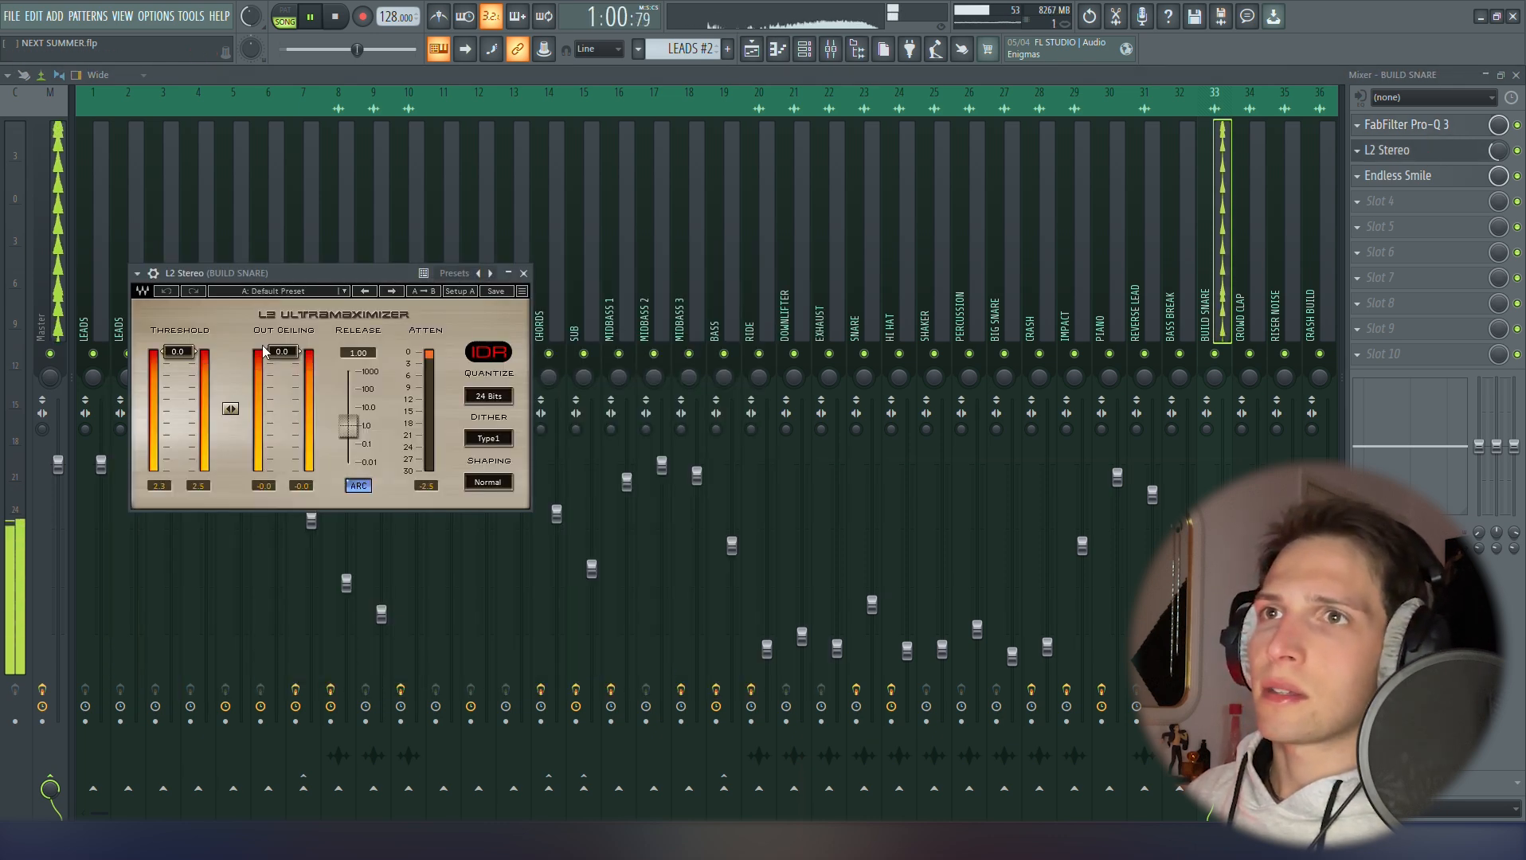
{"action": "left_click", "coordinate": [524, 273]}
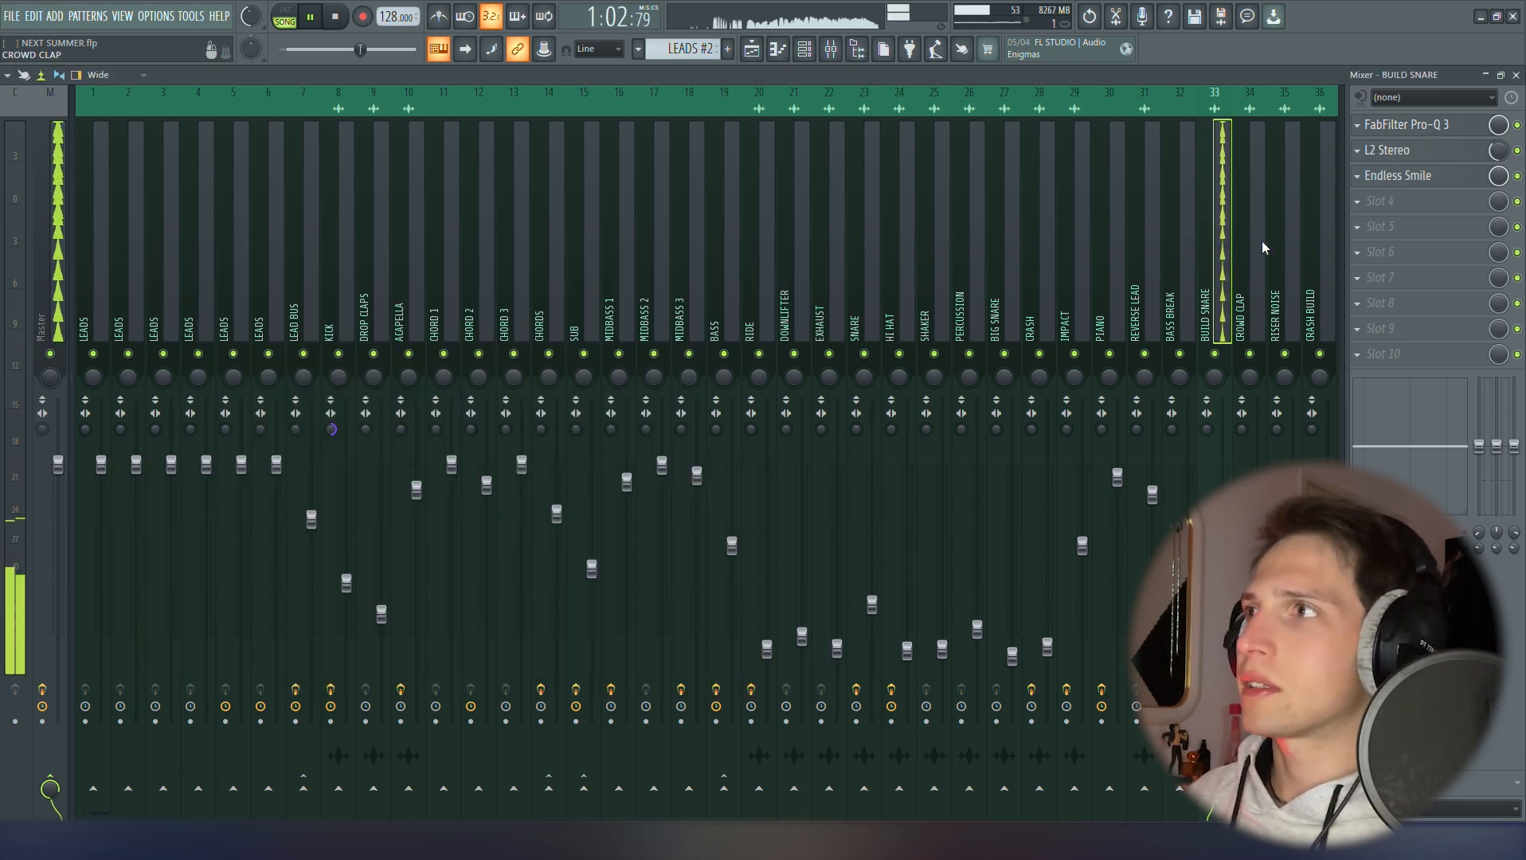
{"action": "left_click", "coordinate": [1402, 175]}
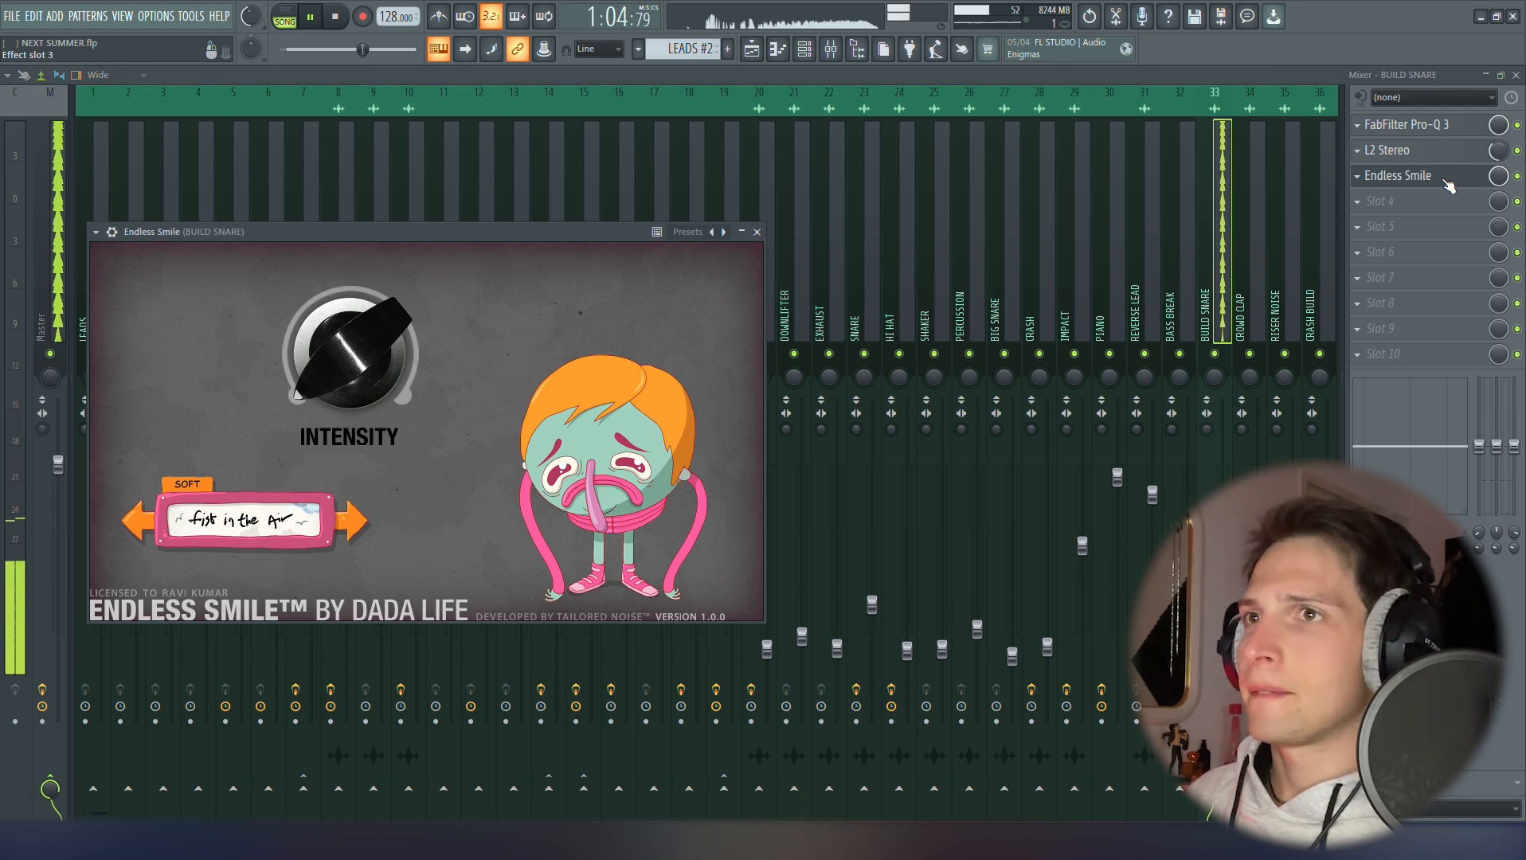
{"action": "left_click", "coordinate": [1445, 180]}
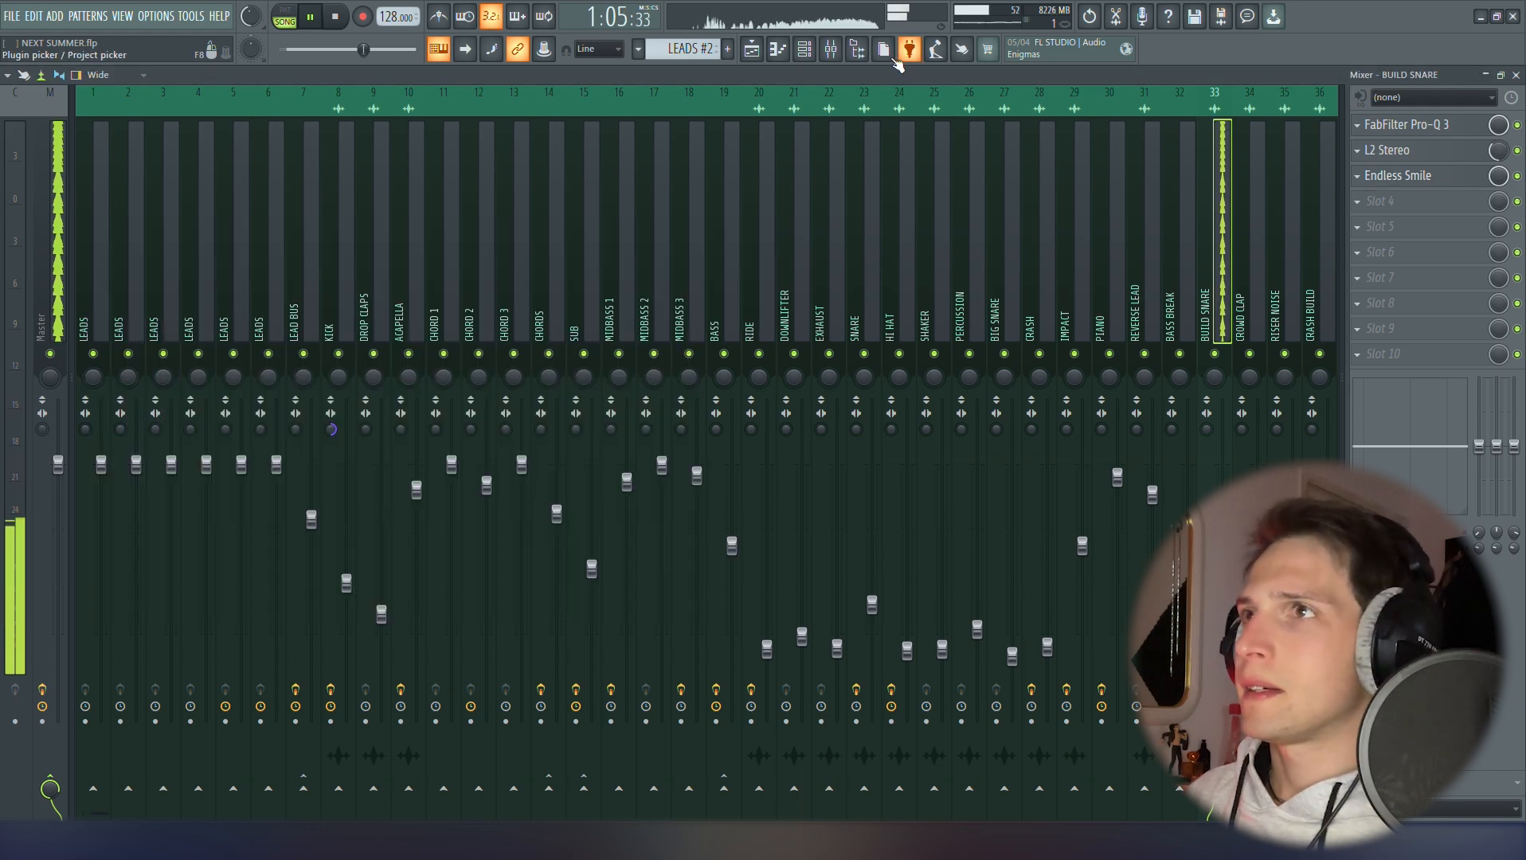
Solo the CROWD CLAP clips on Track 23 and review their mixer track's FabFilter Pro-Q 3 and Endless Smile effects
{"action": "left_click", "coordinate": [756, 56]}
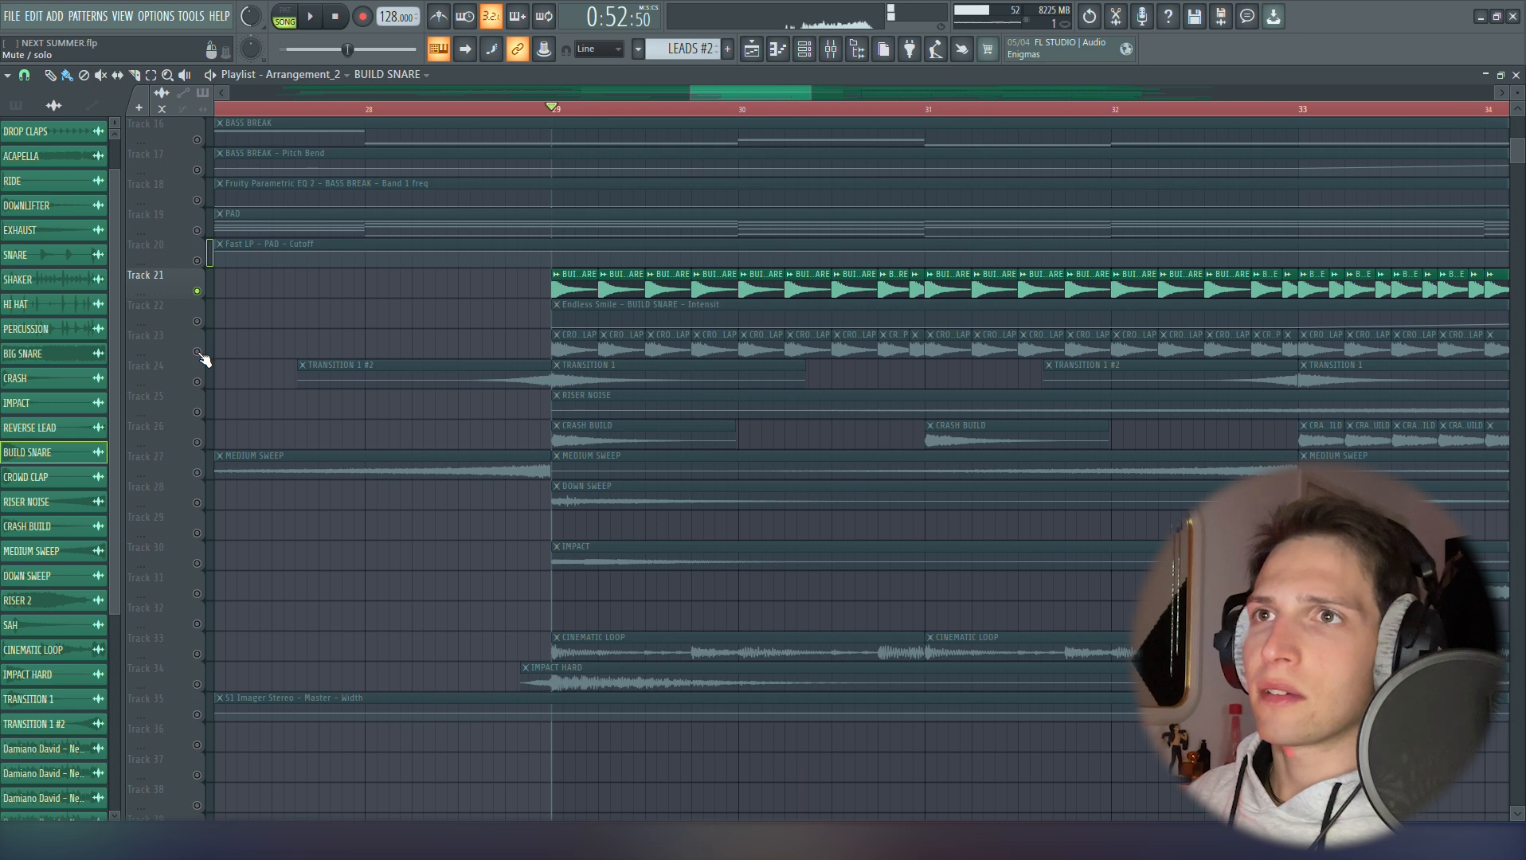
{"action": "left_click", "coordinate": [200, 356]}
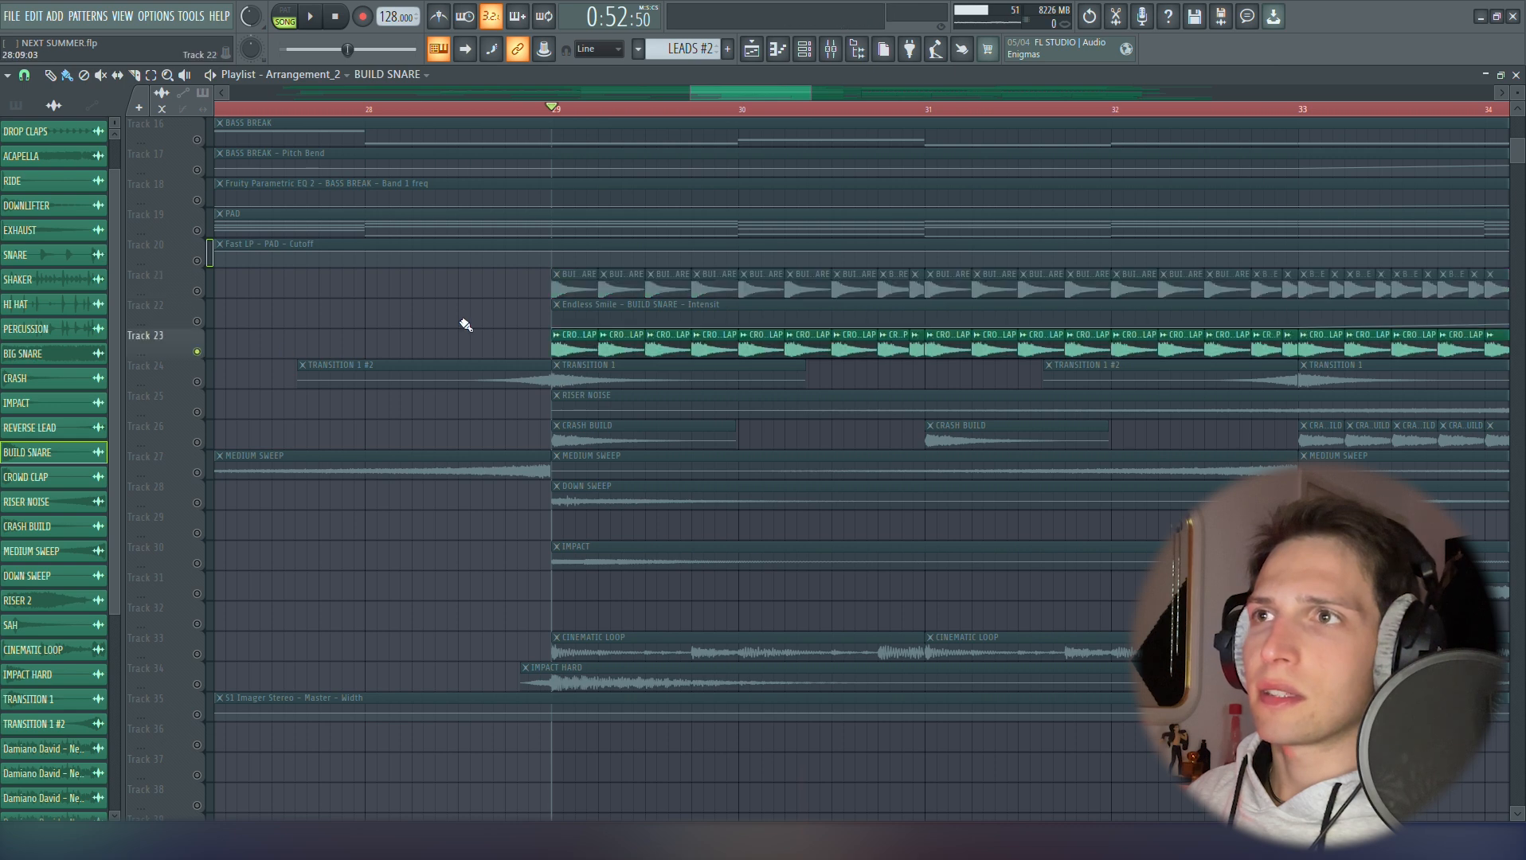
{"action": "left_click", "coordinate": [834, 61]}
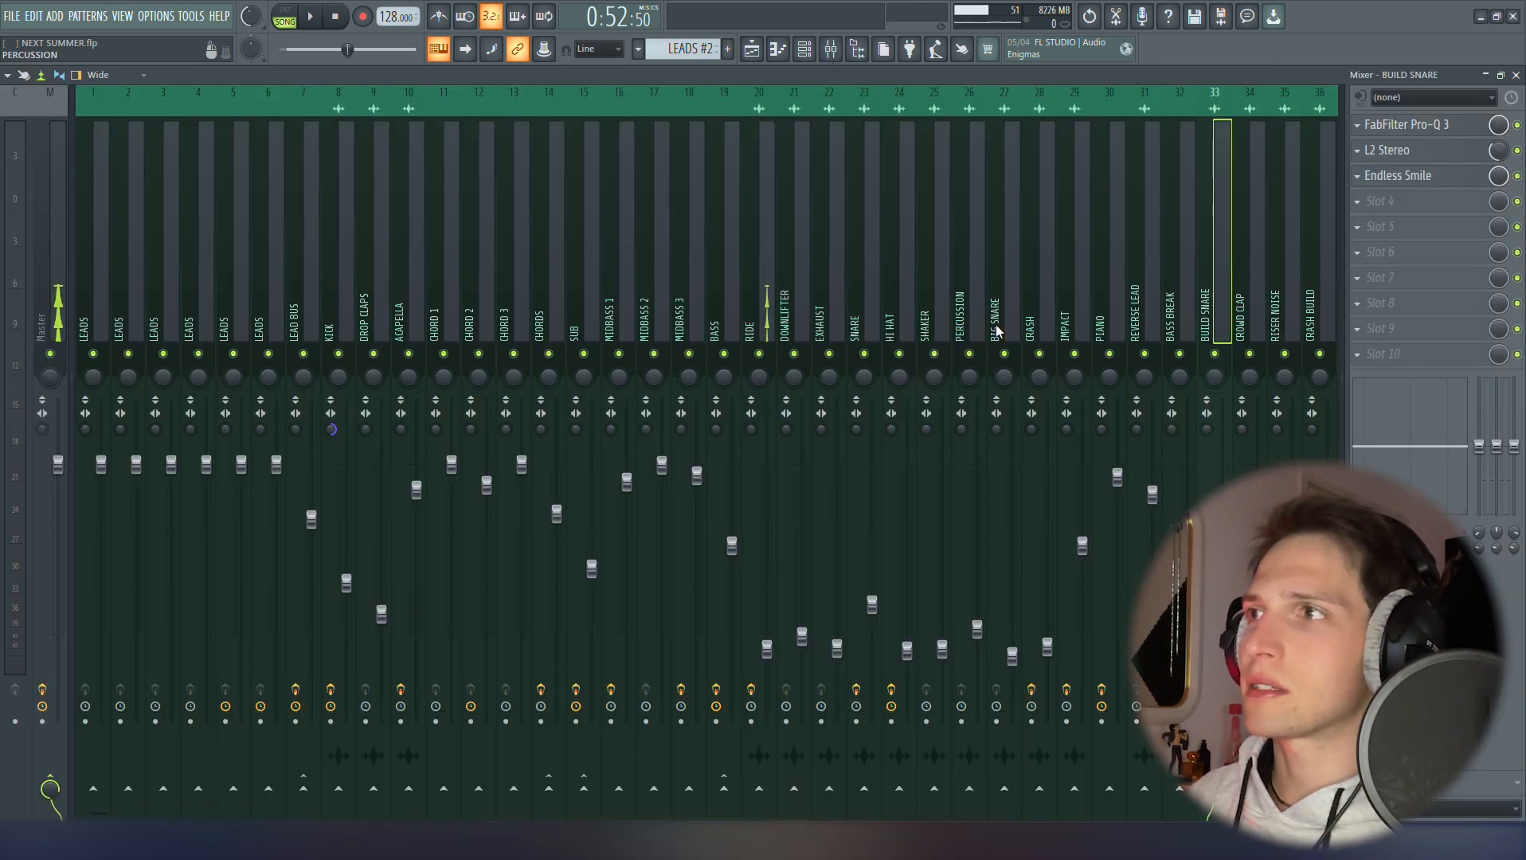
{"action": "left_click", "coordinate": [1239, 303]}
{"action": "left_click", "coordinate": [1426, 124]}
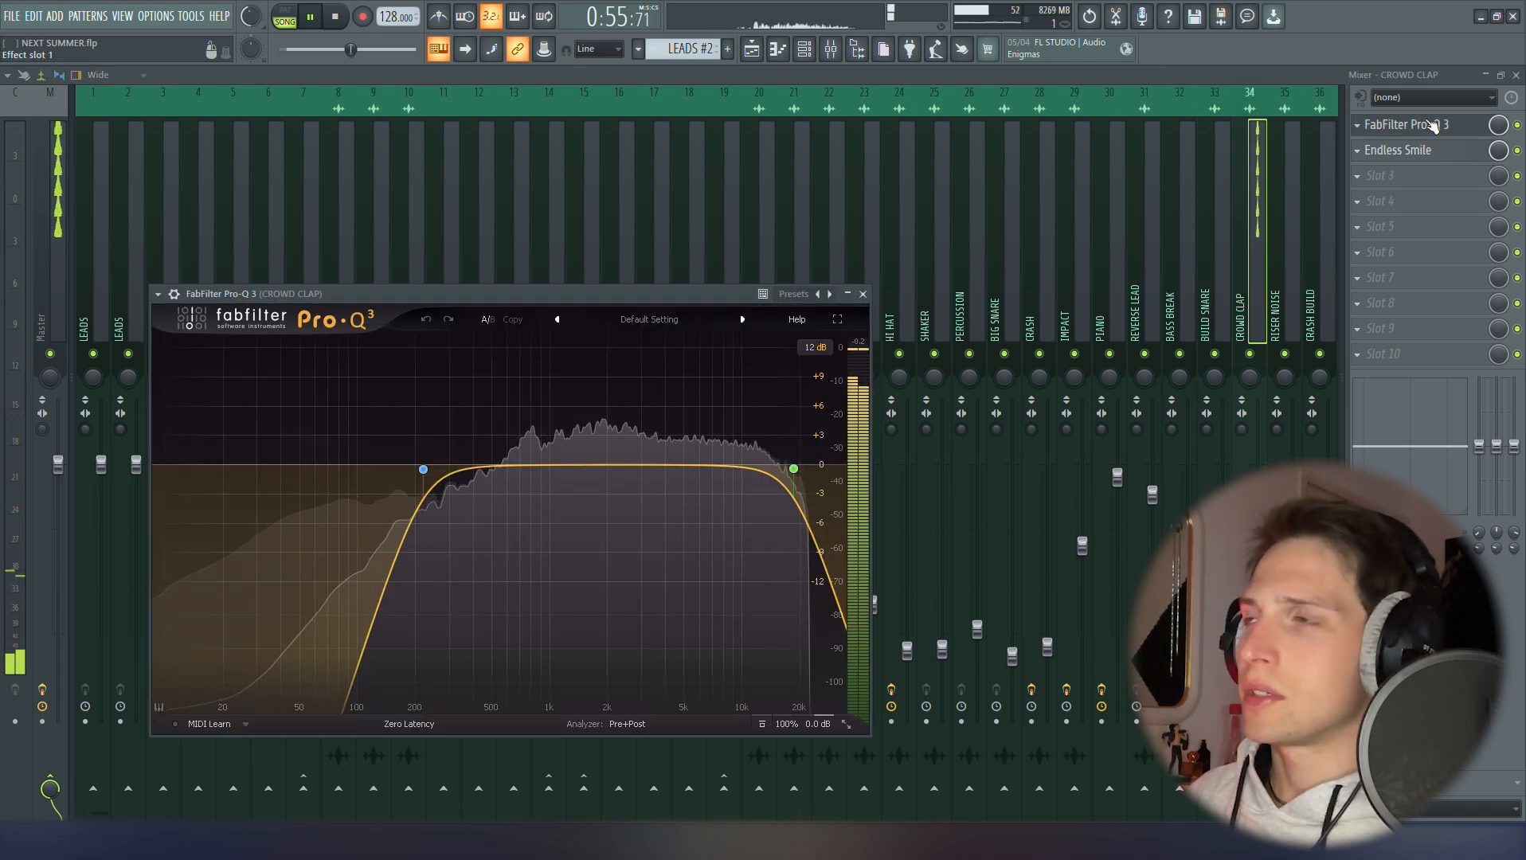
{"action": "left_click", "coordinate": [863, 294]}
{"action": "left_click", "coordinate": [1423, 153]}
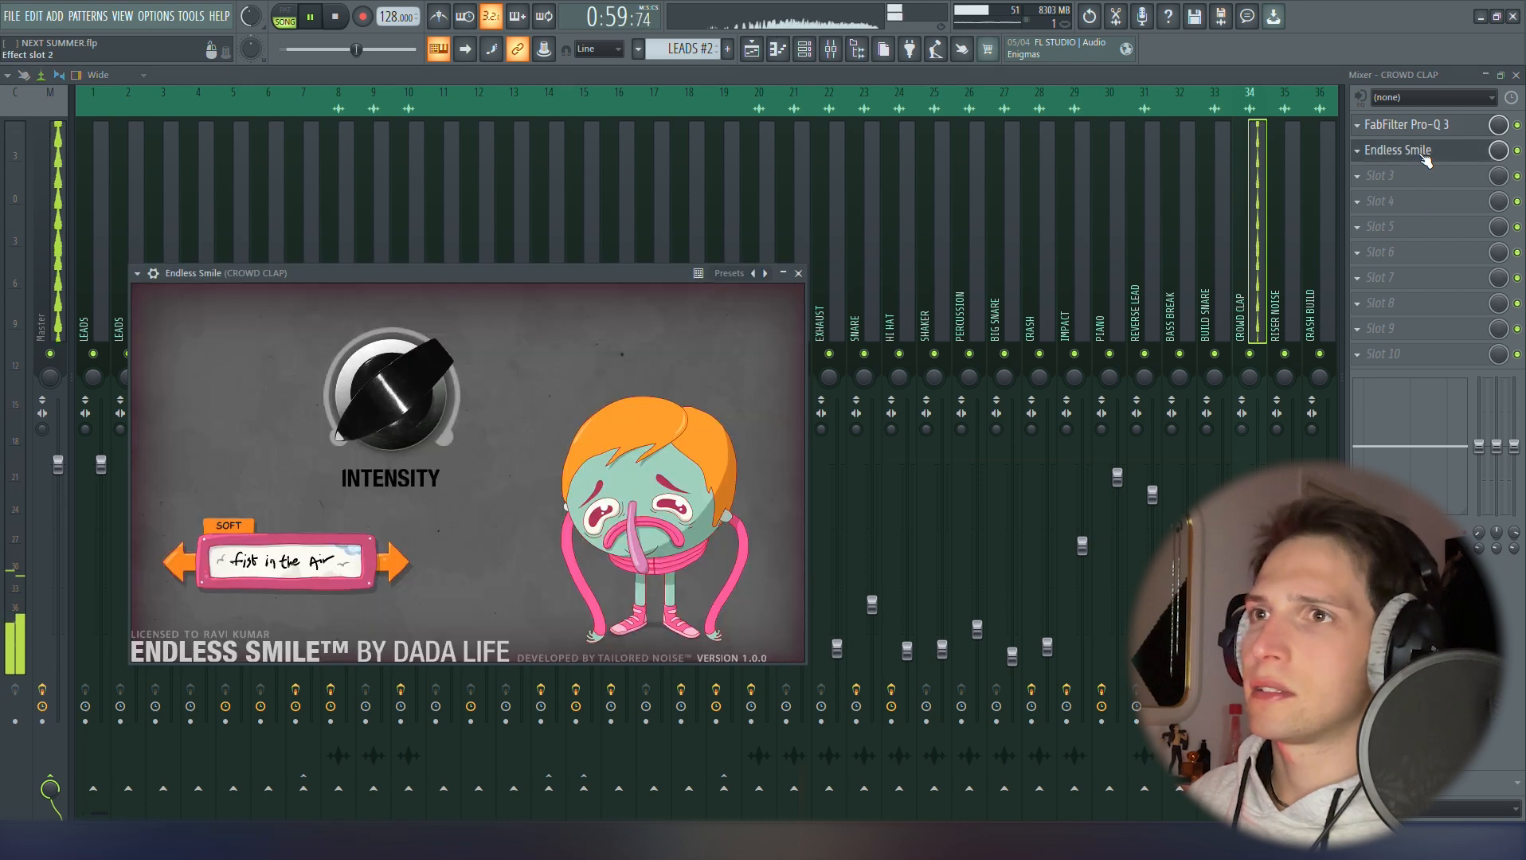
{"action": "left_click", "coordinate": [1426, 159]}
Solo the CRASH BUILD clips on Track 26 in the playlist and play them from bar 29 and from bar 33
{"action": "left_click", "coordinate": [752, 49]}
{"action": "scroll", "coordinate": [537, 508], "scroll_direction": "down", "scroll_amount": 2}
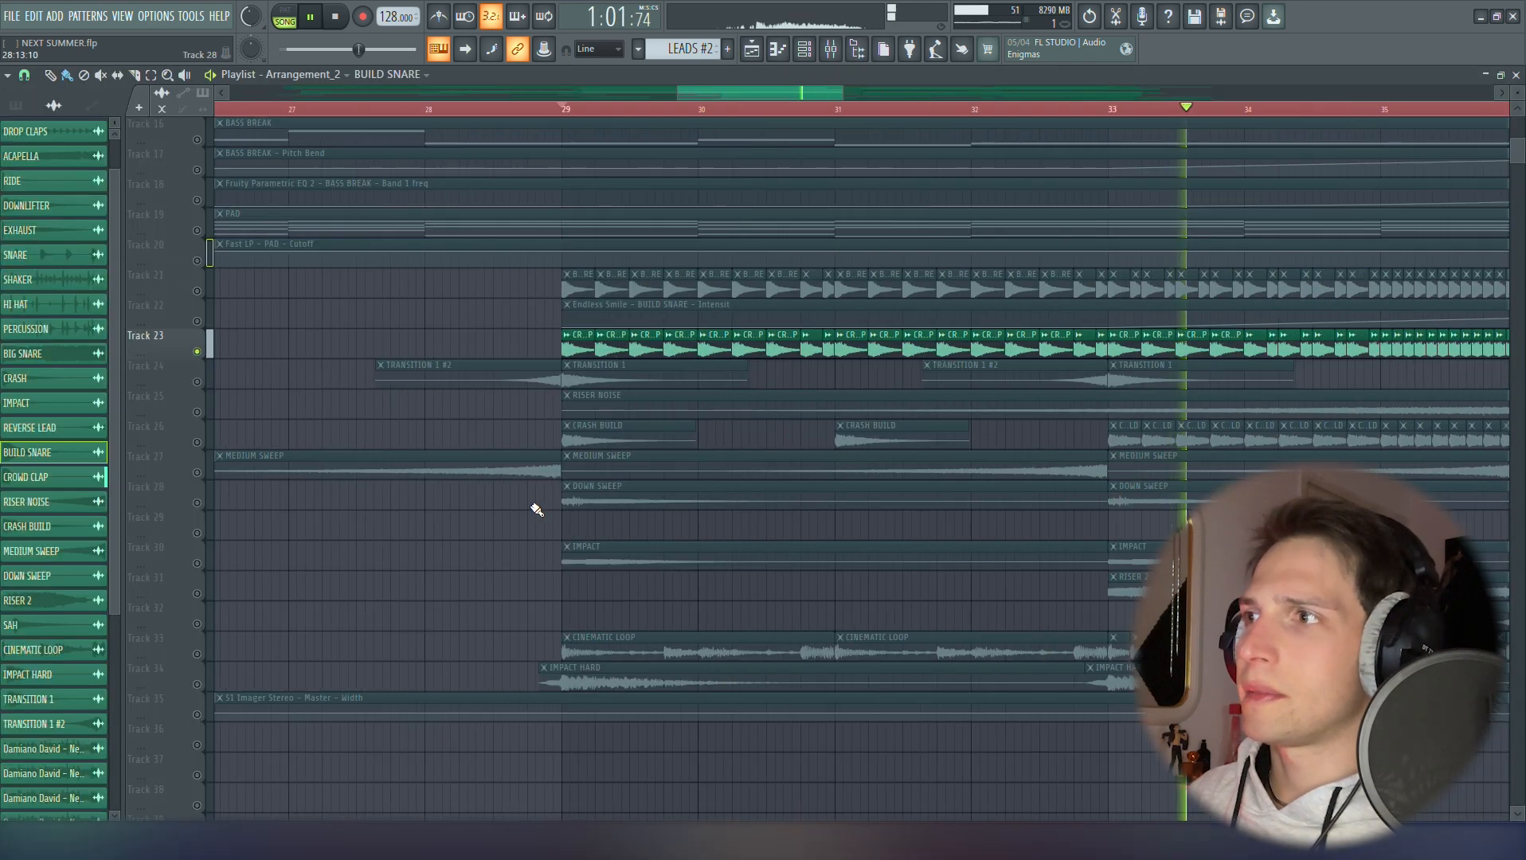
{"action": "key", "text": "space"}
{"action": "scroll", "coordinate": [540, 566], "scroll_direction": "up", "scroll_amount": 3}
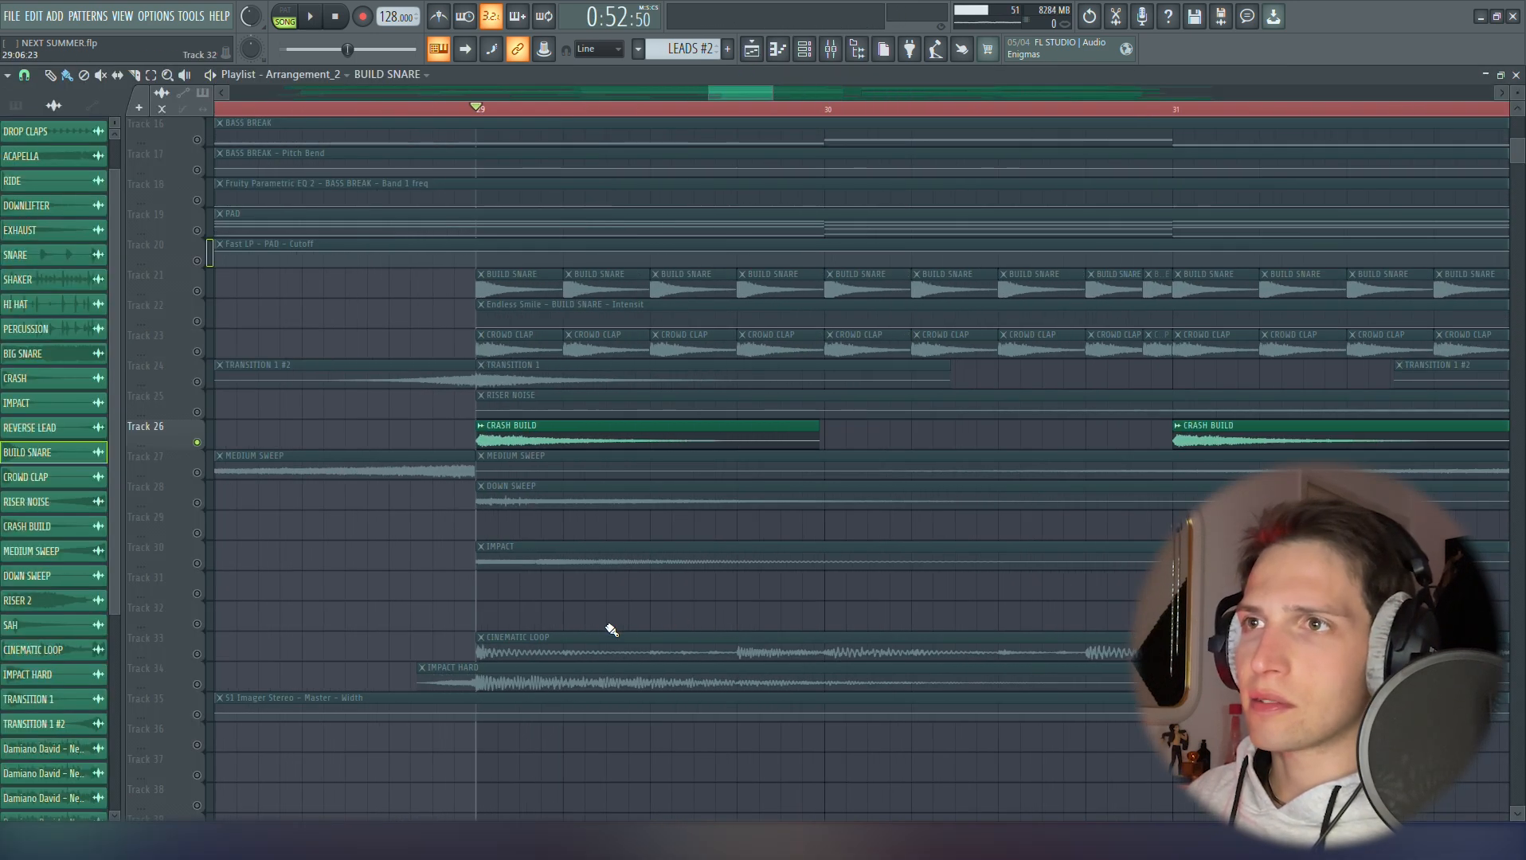
{"action": "key", "text": "space"}
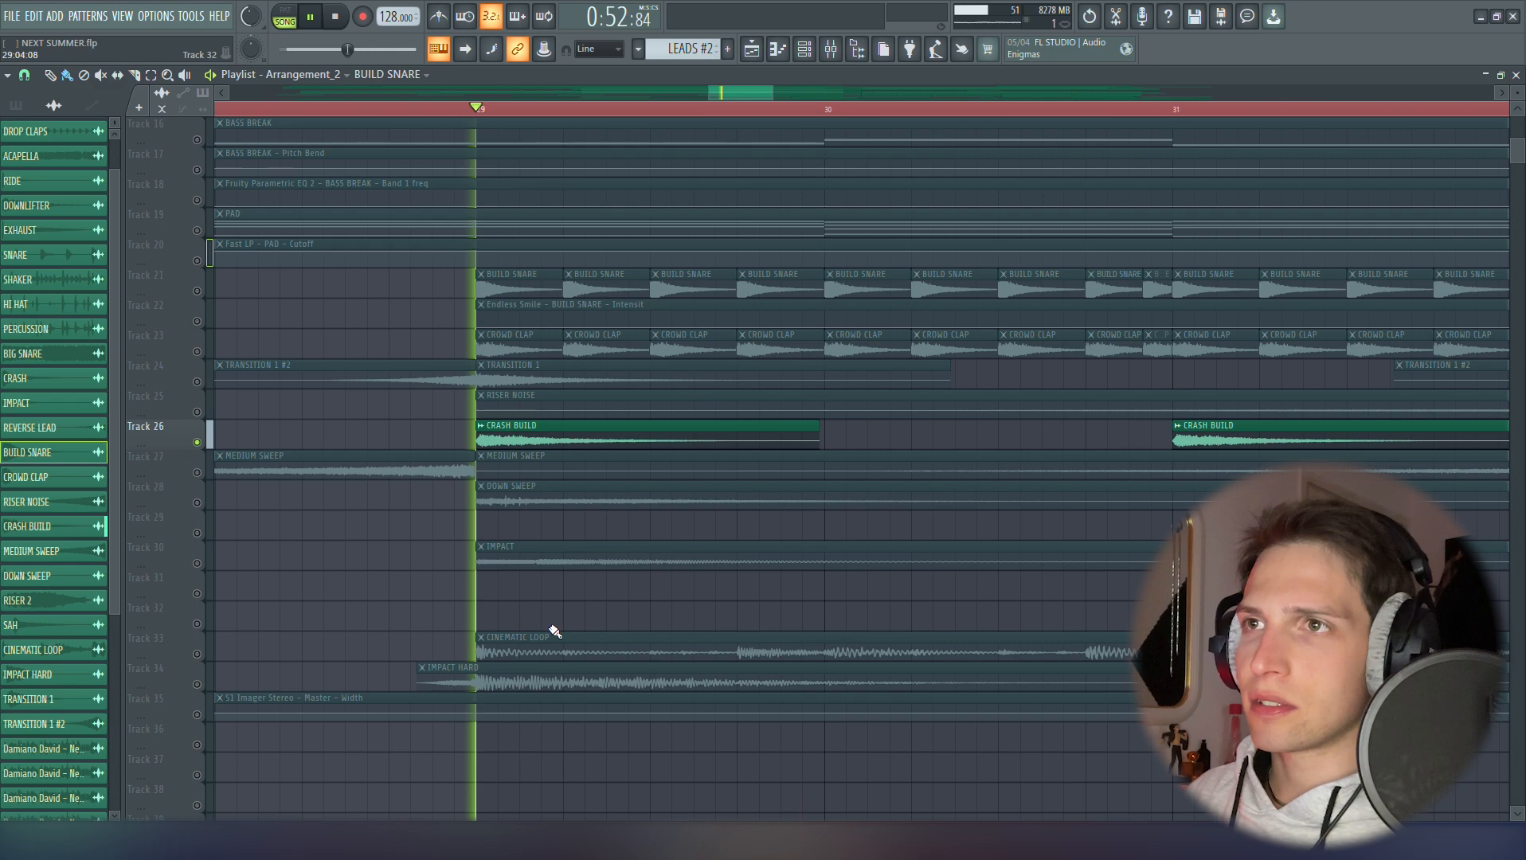
{"action": "scroll", "coordinate": [552, 629], "scroll_direction": "down", "scroll_amount": 3}
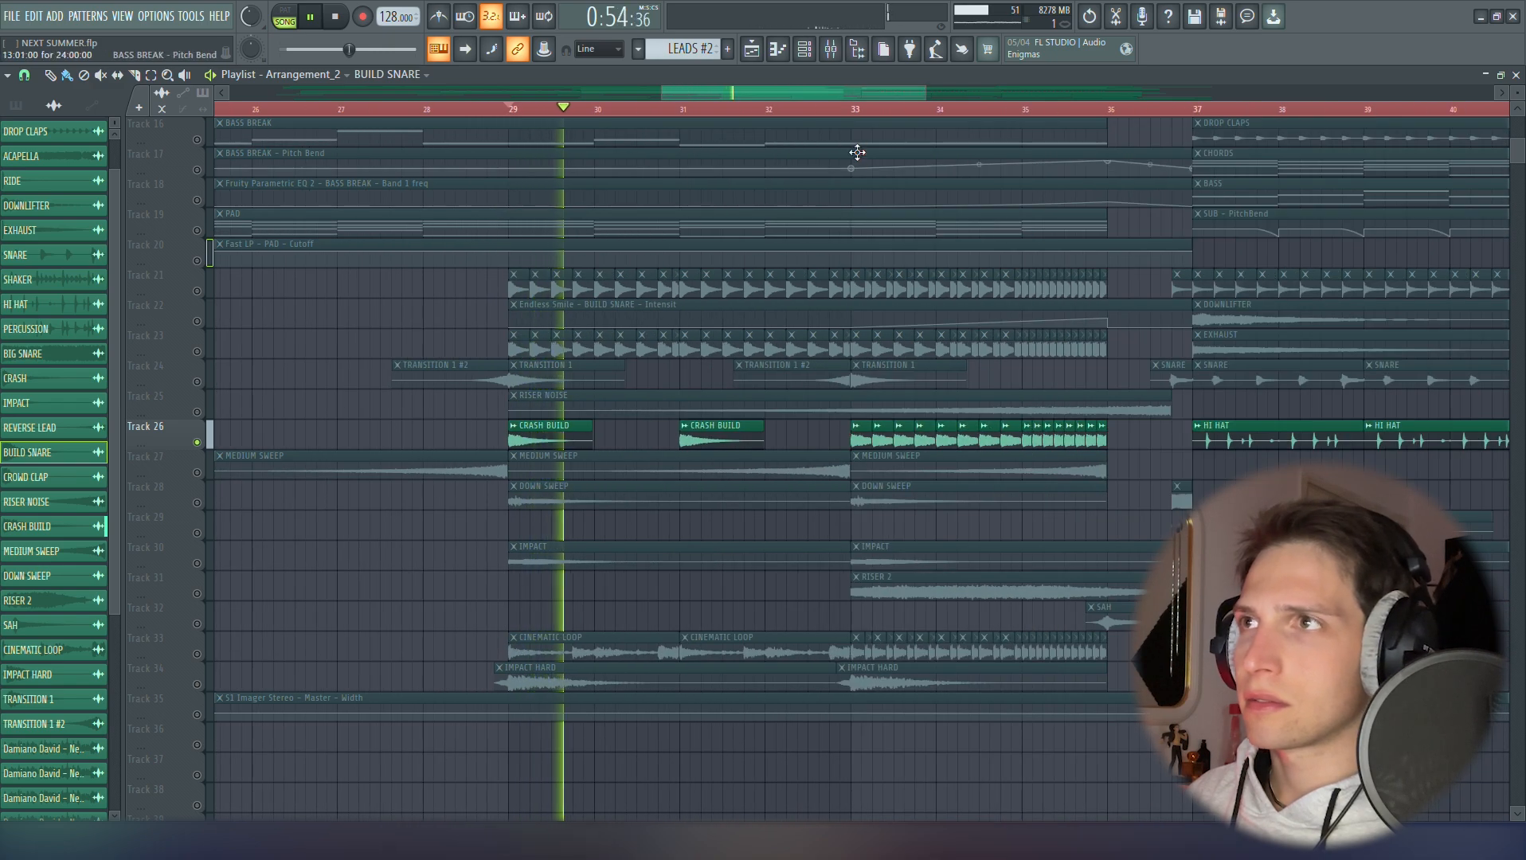
{"action": "left_click", "coordinate": [855, 111]}
{"action": "scroll", "coordinate": [1058, 542], "scroll_direction": "up", "scroll_amount": 2}
{"action": "scroll", "coordinate": [1058, 542], "scroll_direction": "down", "scroll_amount": 3}
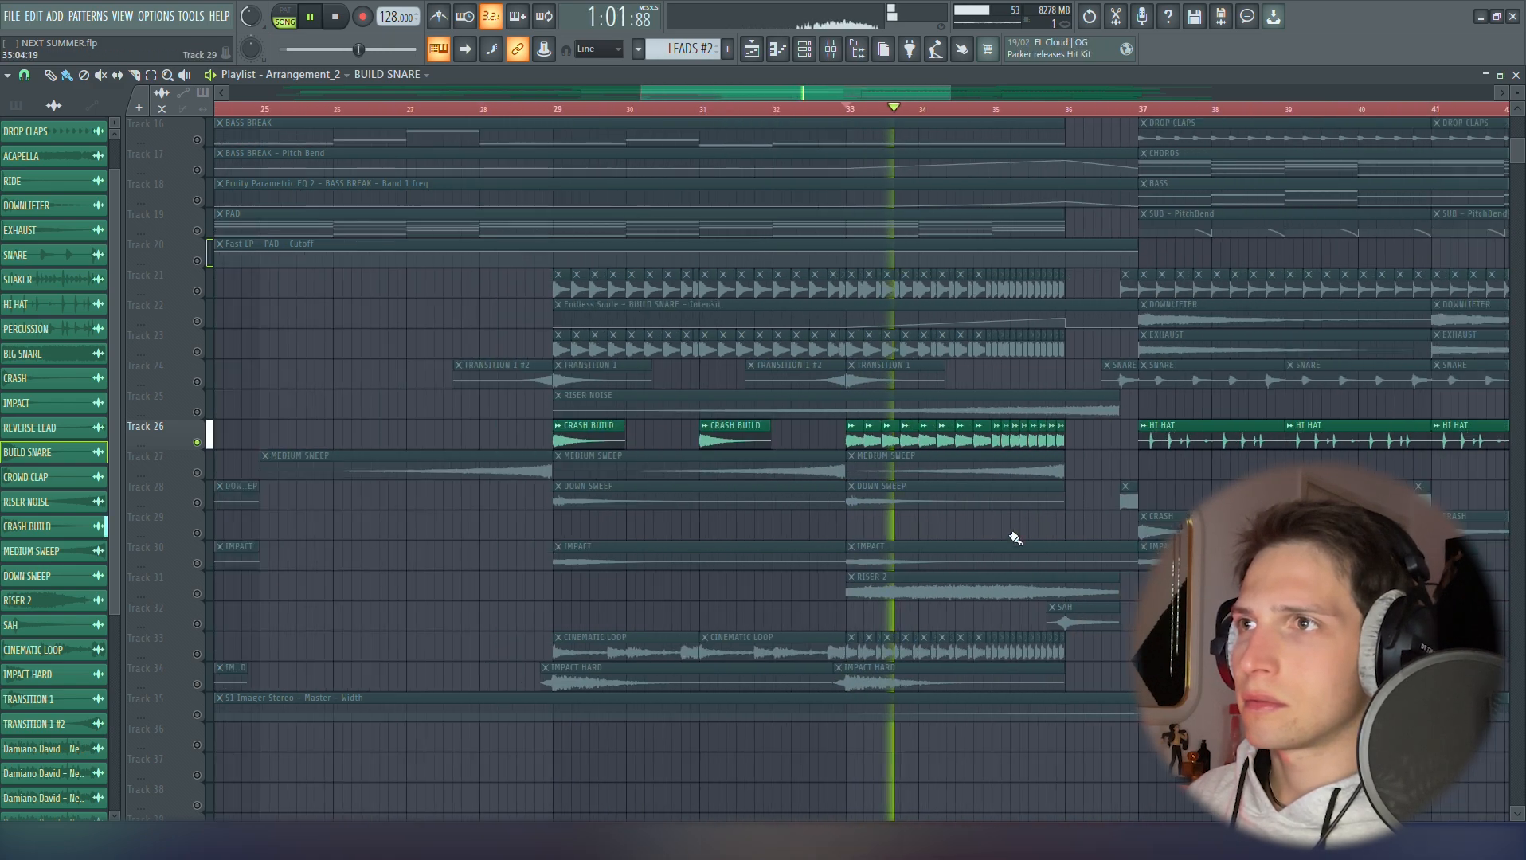
{"action": "scroll", "coordinate": [964, 518], "scroll_direction": "down", "scroll_amount": 2}
{"action": "key", "text": "space"}
Solo and play the CINEMATIC LOOP clips on Track 33 and open the clip's sample settings
{"action": "scroll", "coordinate": [534, 565], "scroll_direction": "up", "scroll_amount": 1}
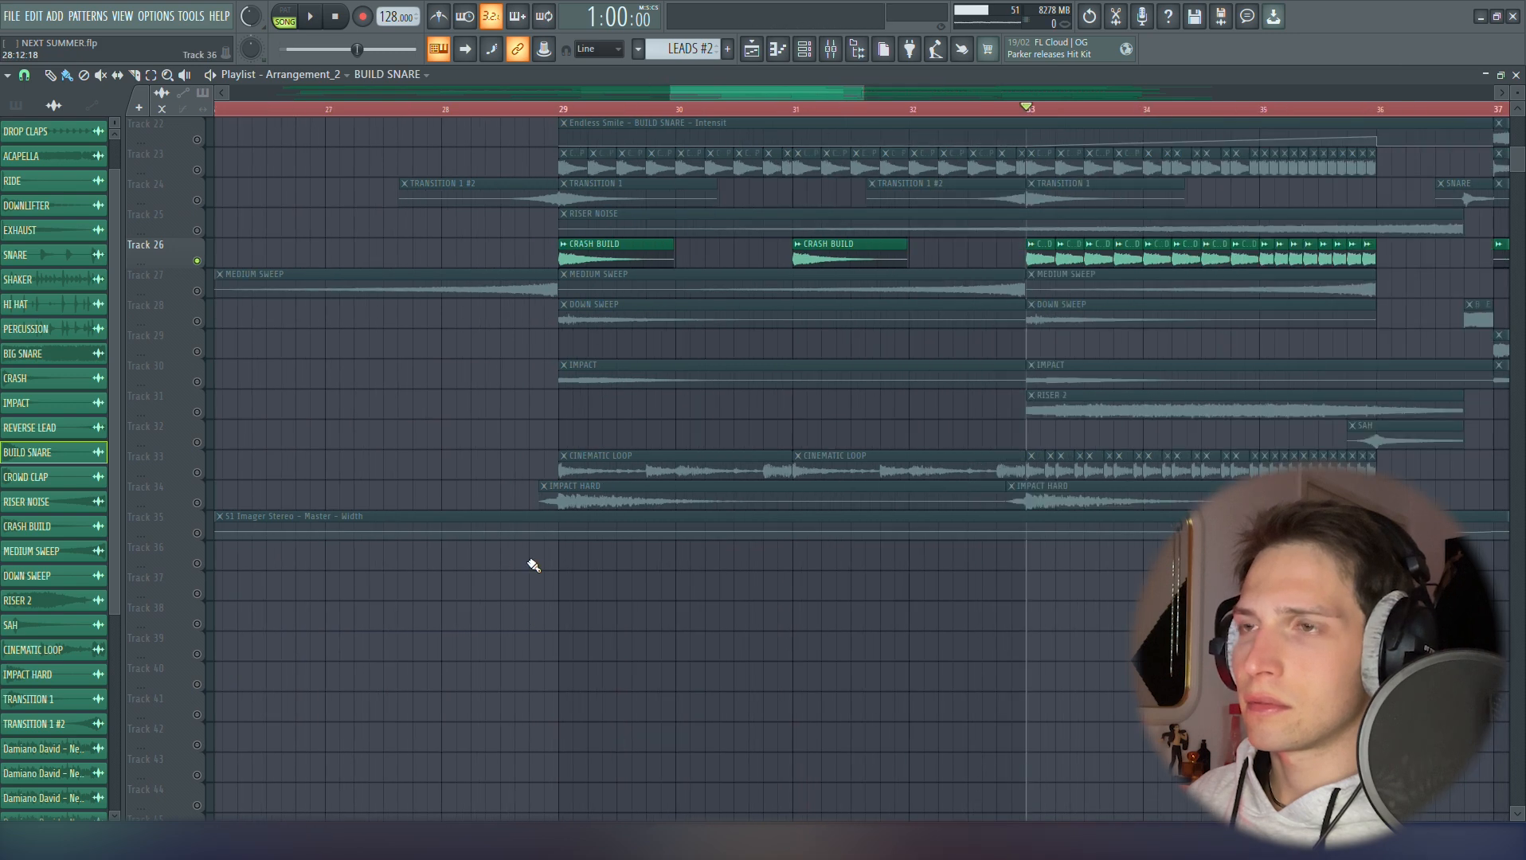
{"action": "right_click", "coordinate": [200, 473]}
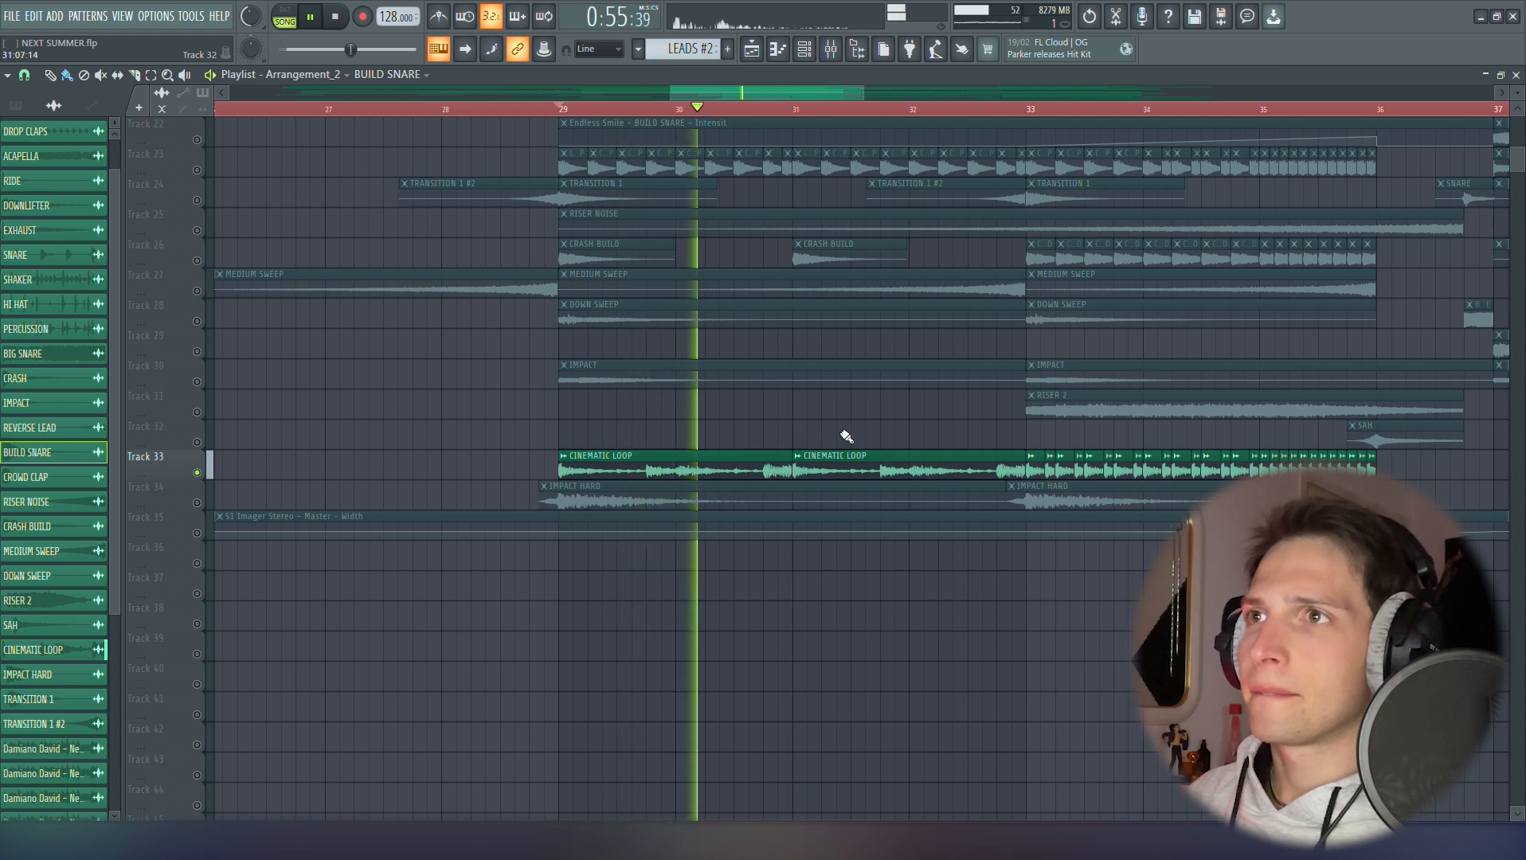
{"action": "scroll", "coordinate": [879, 413], "scroll_direction": "up", "scroll_amount": 2}
{"action": "scroll", "coordinate": [766, 402], "scroll_direction": "down", "scroll_amount": 2}
{"action": "double_click", "coordinate": [800, 454]}
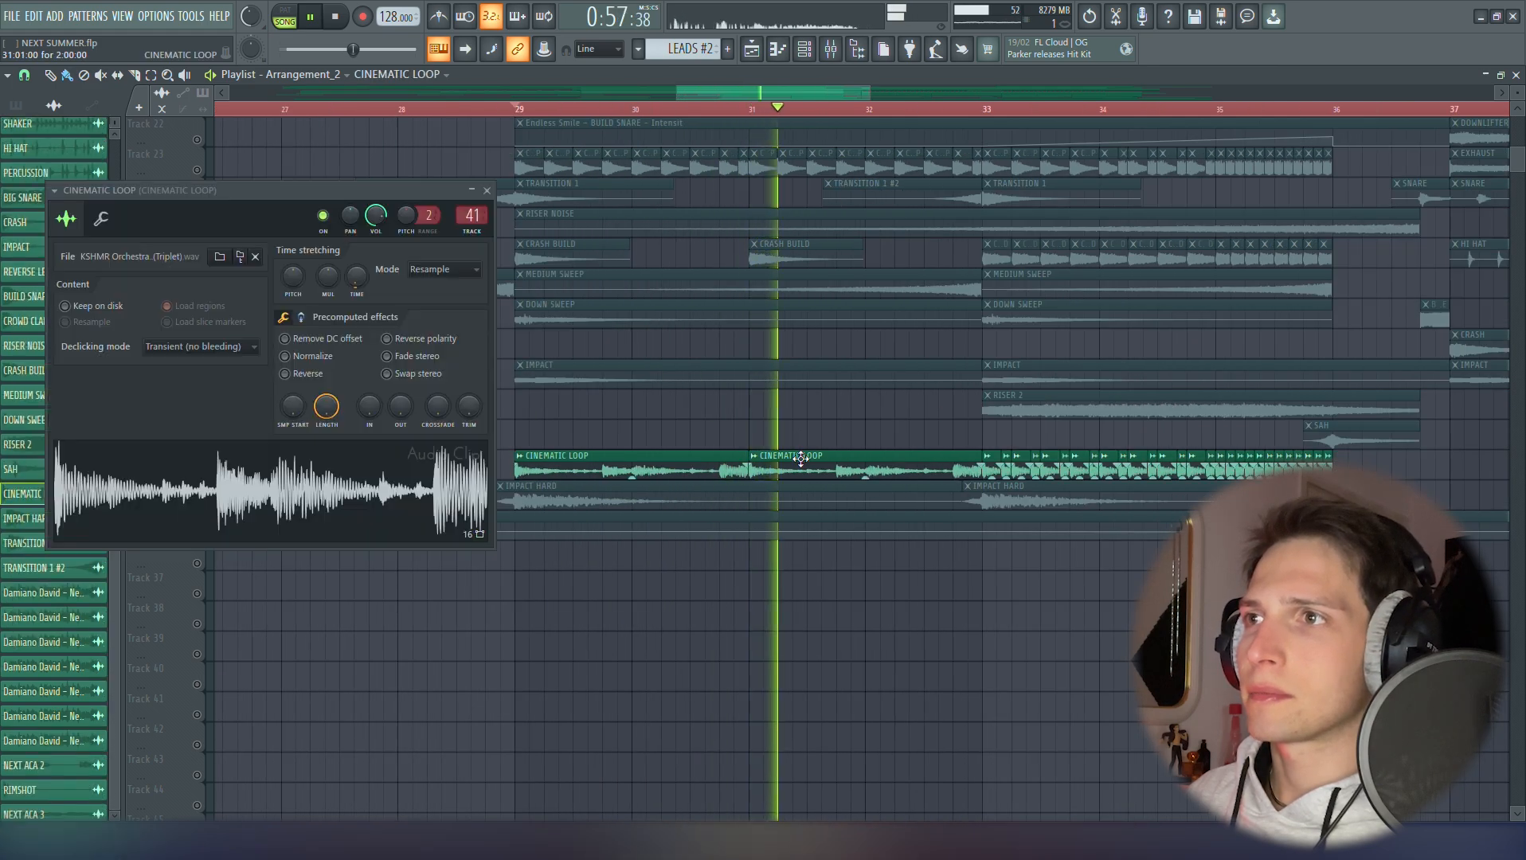
Review the Fruity Parametric EQ 2 and L2 Stereo effects on the CINEMATIC LOOP mixer track, closing each one
{"action": "left_click", "coordinate": [831, 49]}
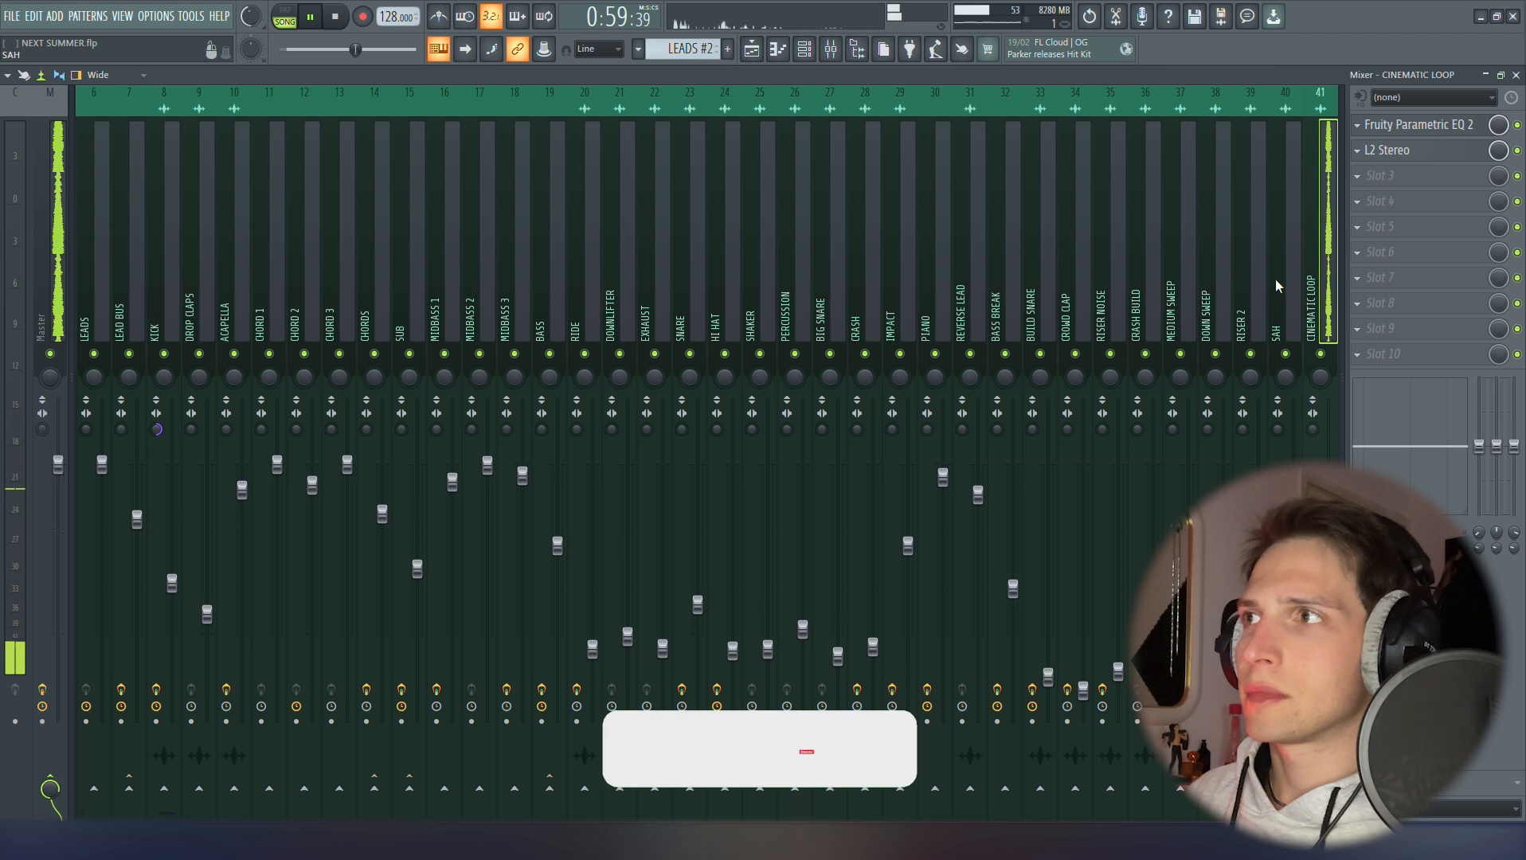
{"action": "left_click", "coordinate": [1434, 125]}
{"action": "left_click", "coordinate": [1442, 125]}
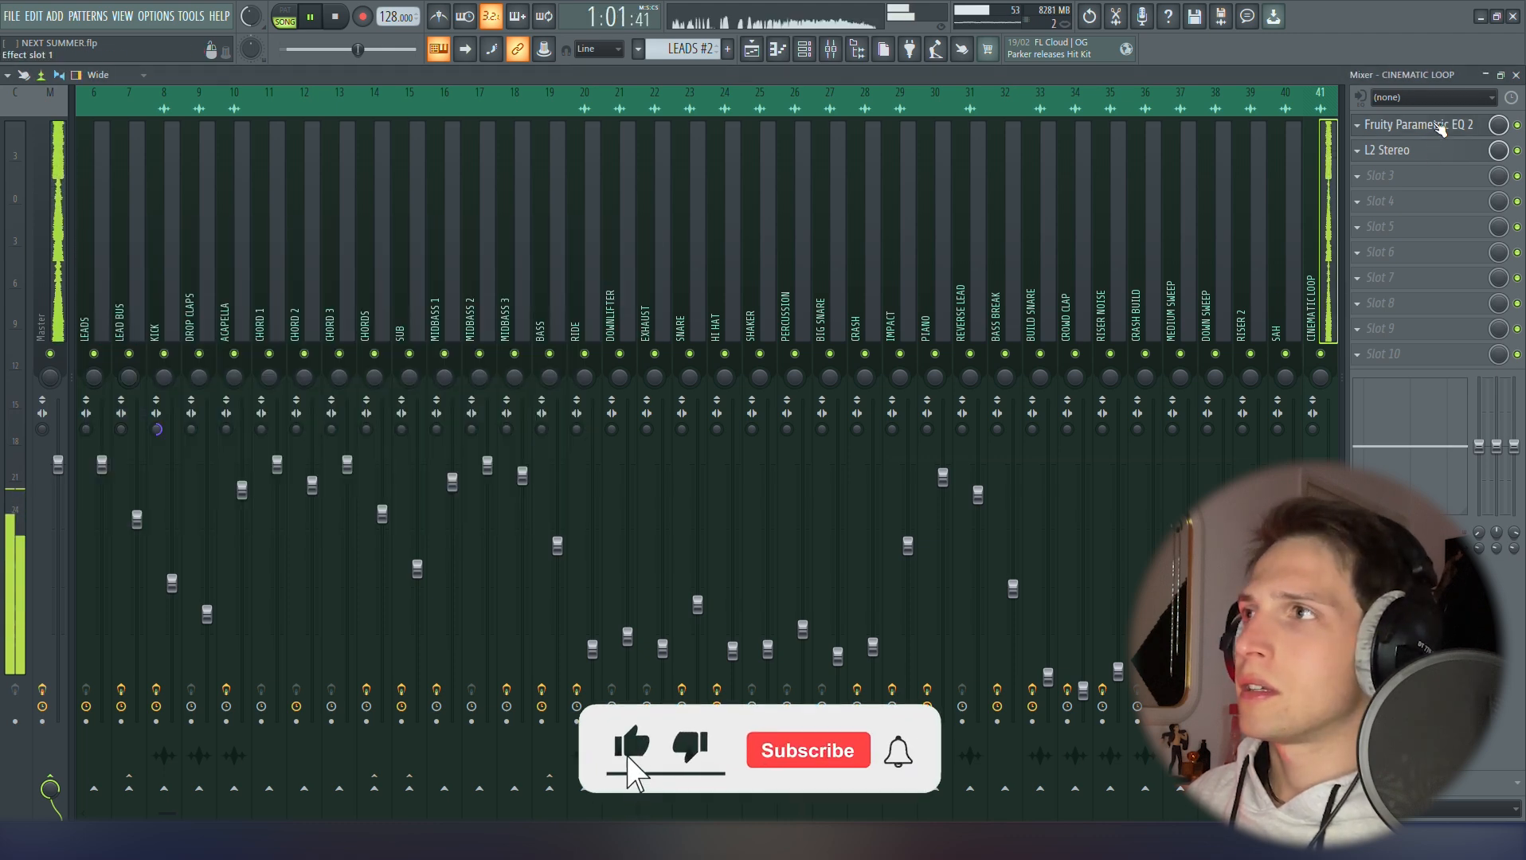
{"action": "left_click", "coordinate": [1434, 151]}
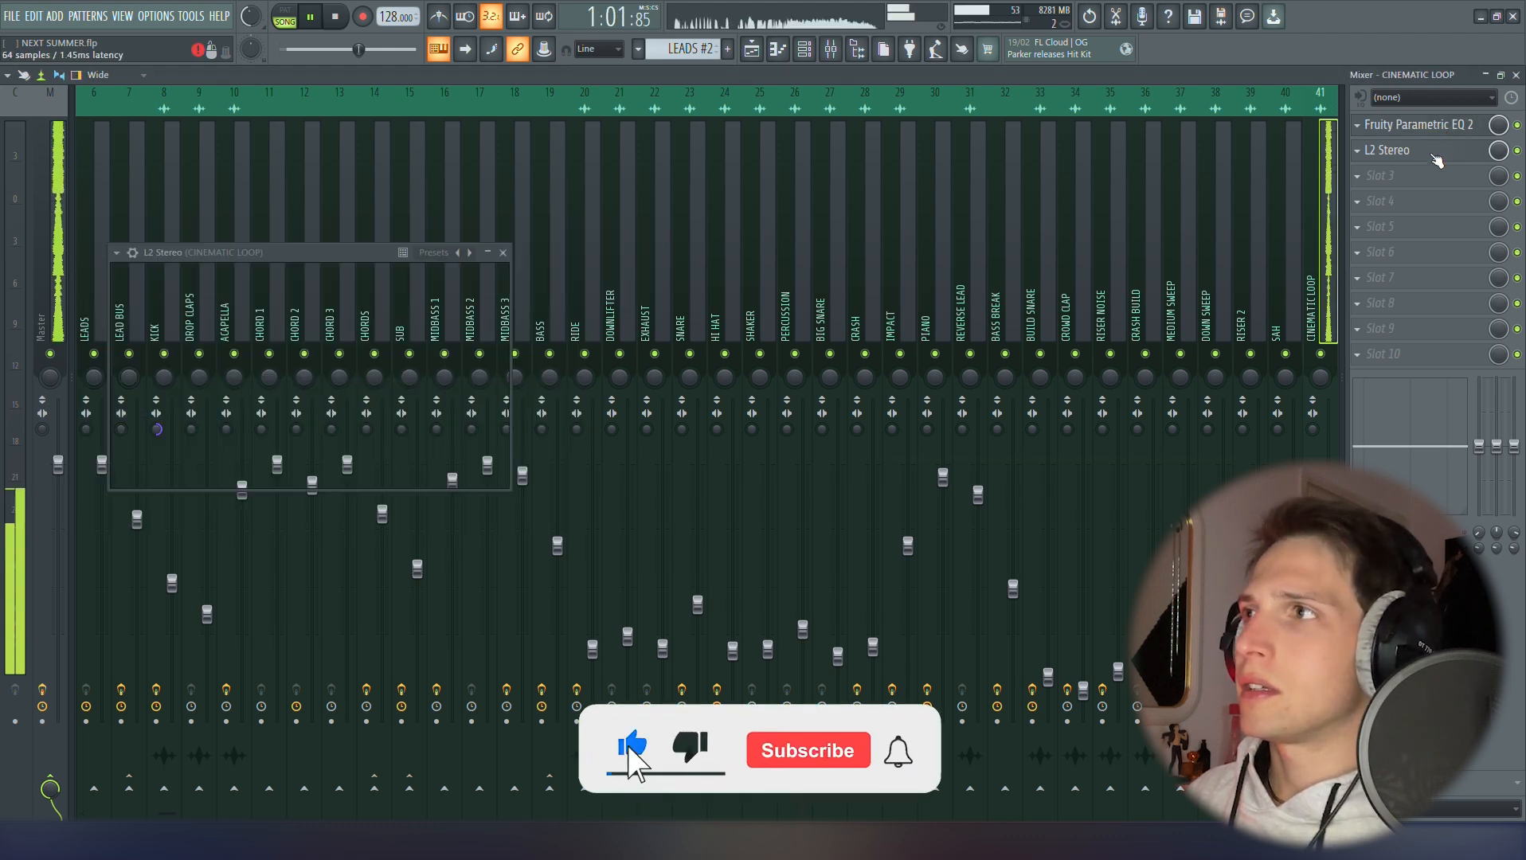
{"action": "left_click", "coordinate": [503, 252]}
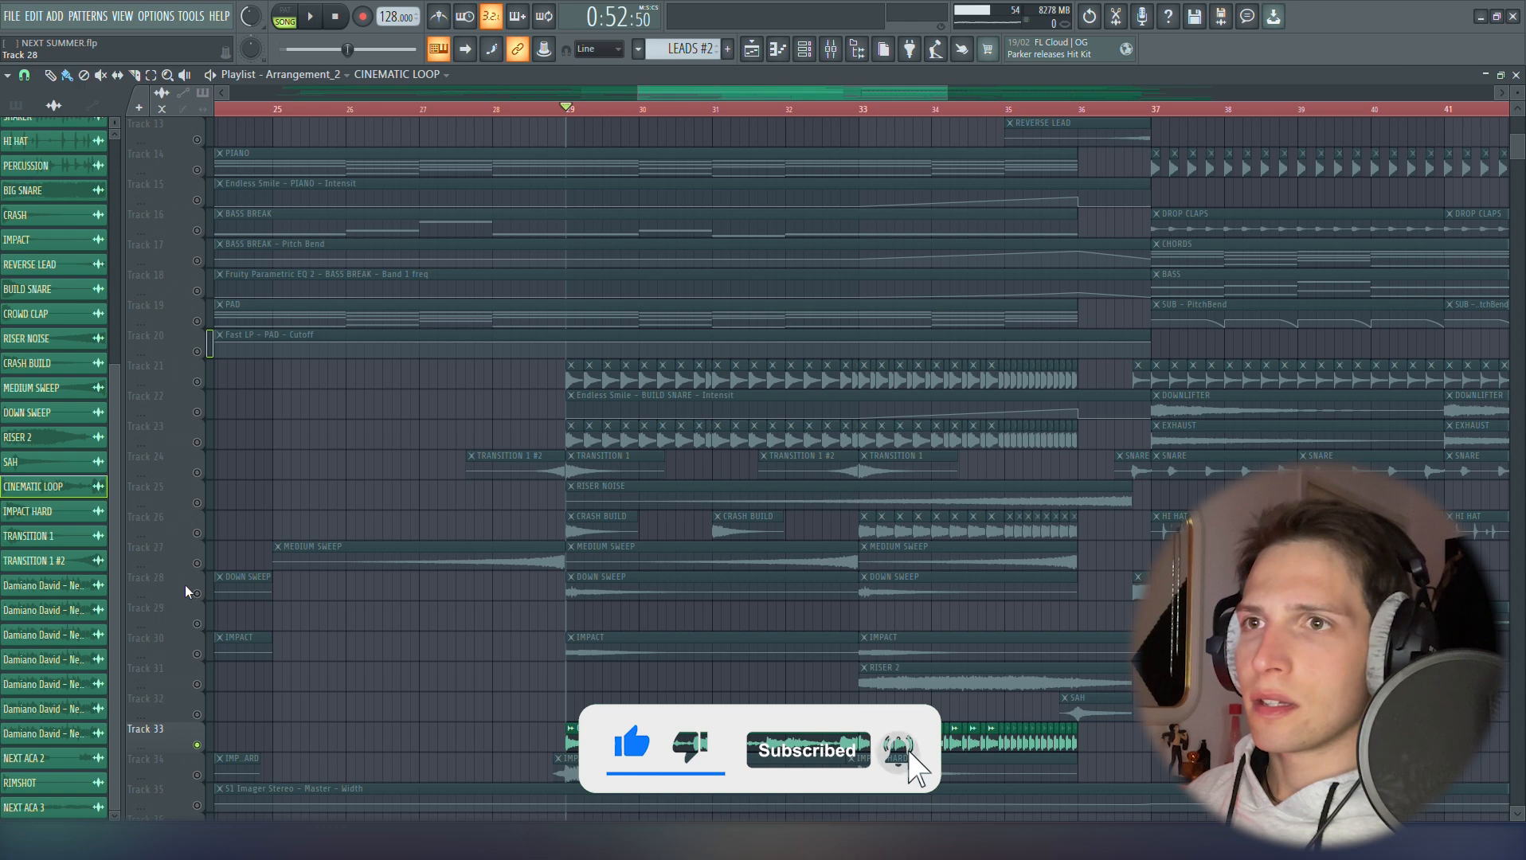
Isolate Tracks 28, 24 and 21 in the playlist to show the BIG SNARE, SNARE and RIDE clips around bar 37
{"action": "right_click", "coordinate": [198, 593]}
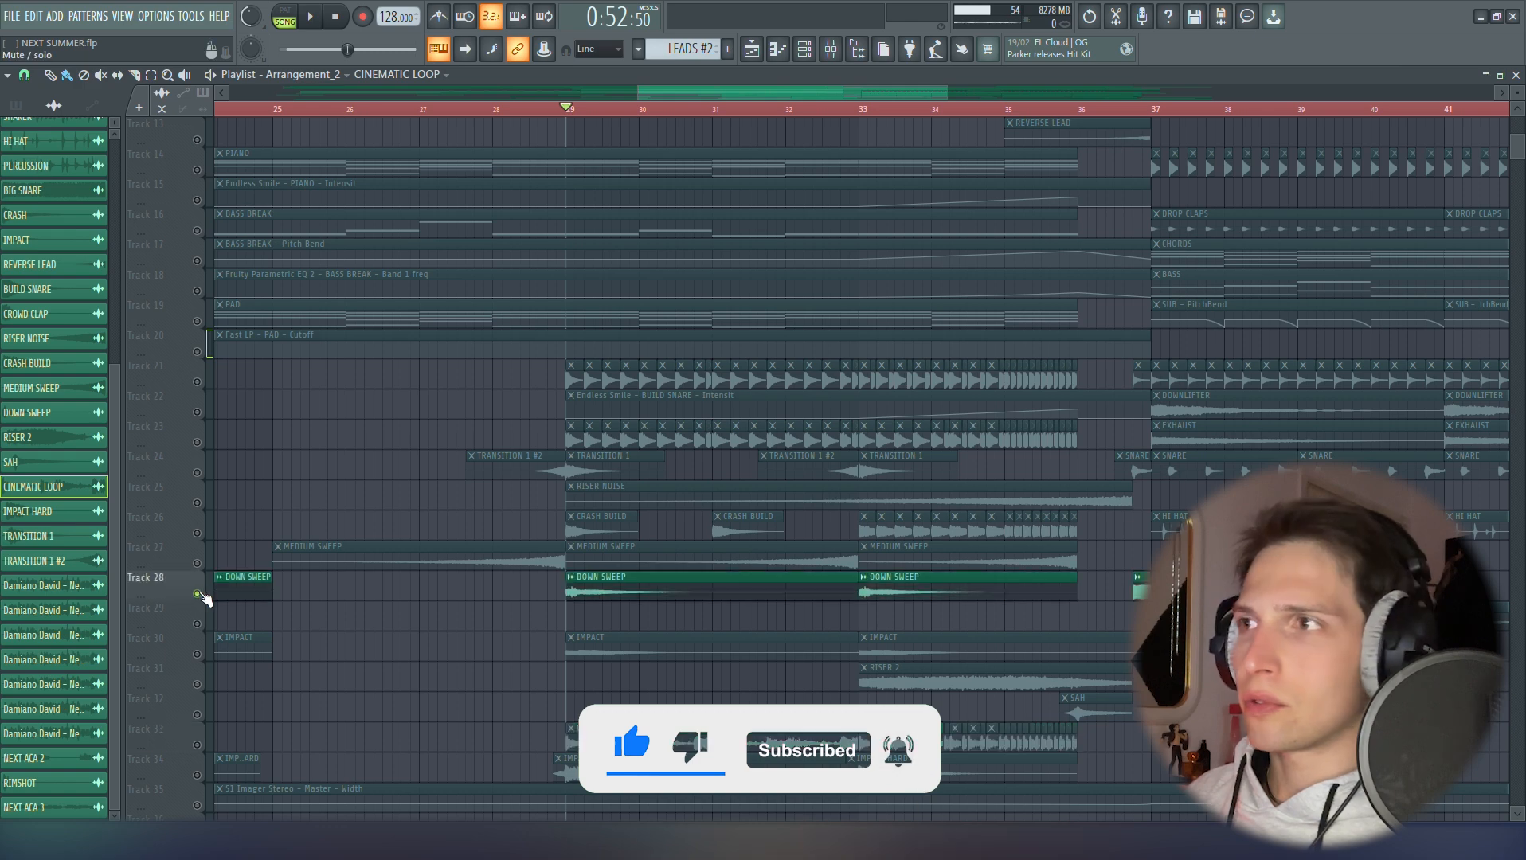
{"action": "left_click", "coordinate": [198, 472]}
{"action": "left_click", "coordinate": [198, 382]}
{"action": "scroll", "coordinate": [923, 358], "scroll_direction": "up", "scroll_amount": 7}
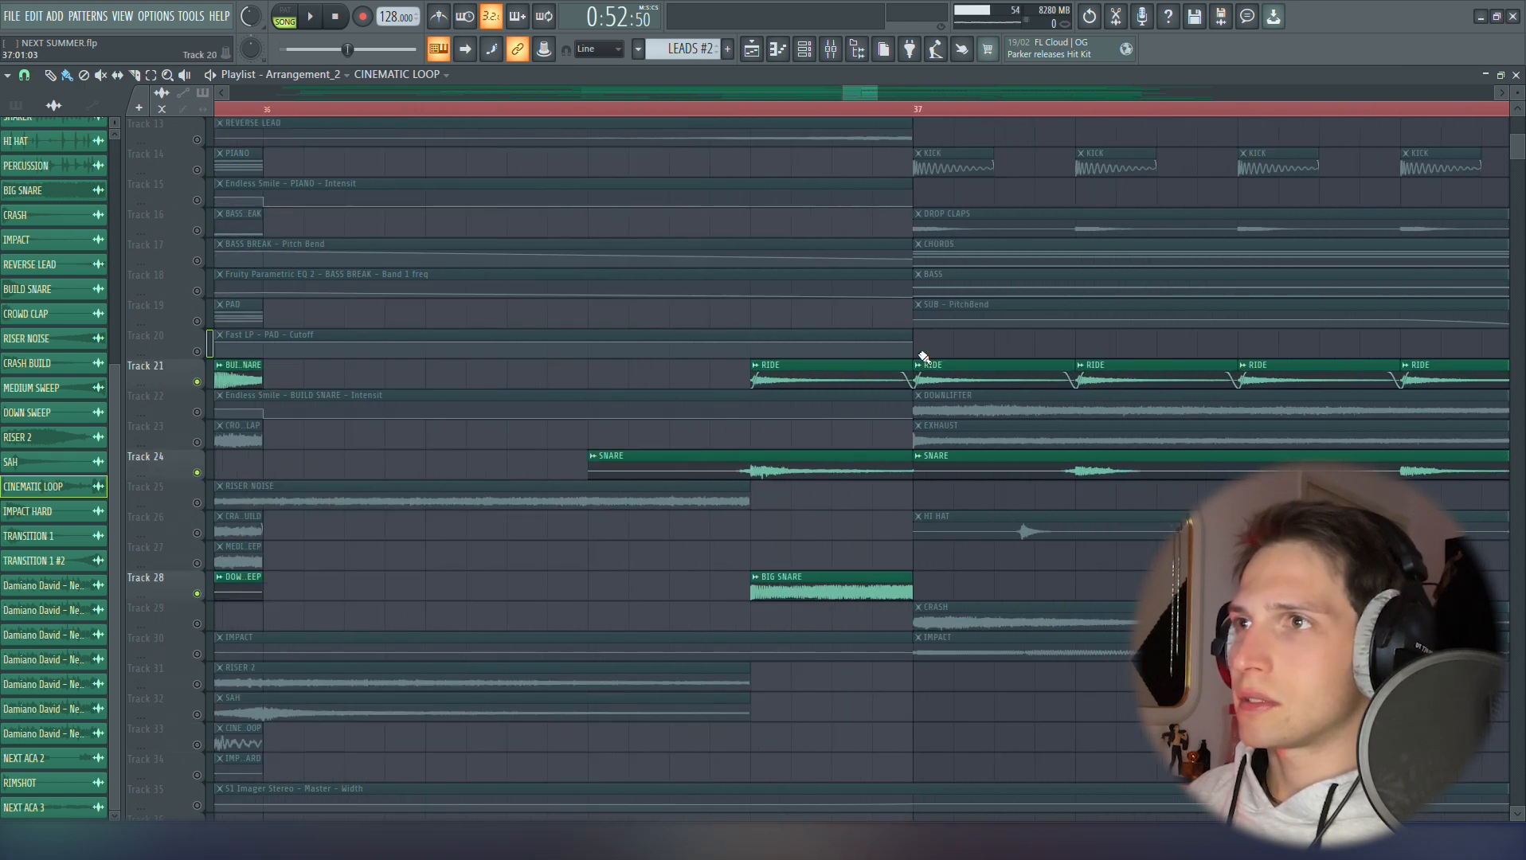
{"action": "scroll", "coordinate": [859, 507], "scroll_direction": "down", "scroll_amount": 5}
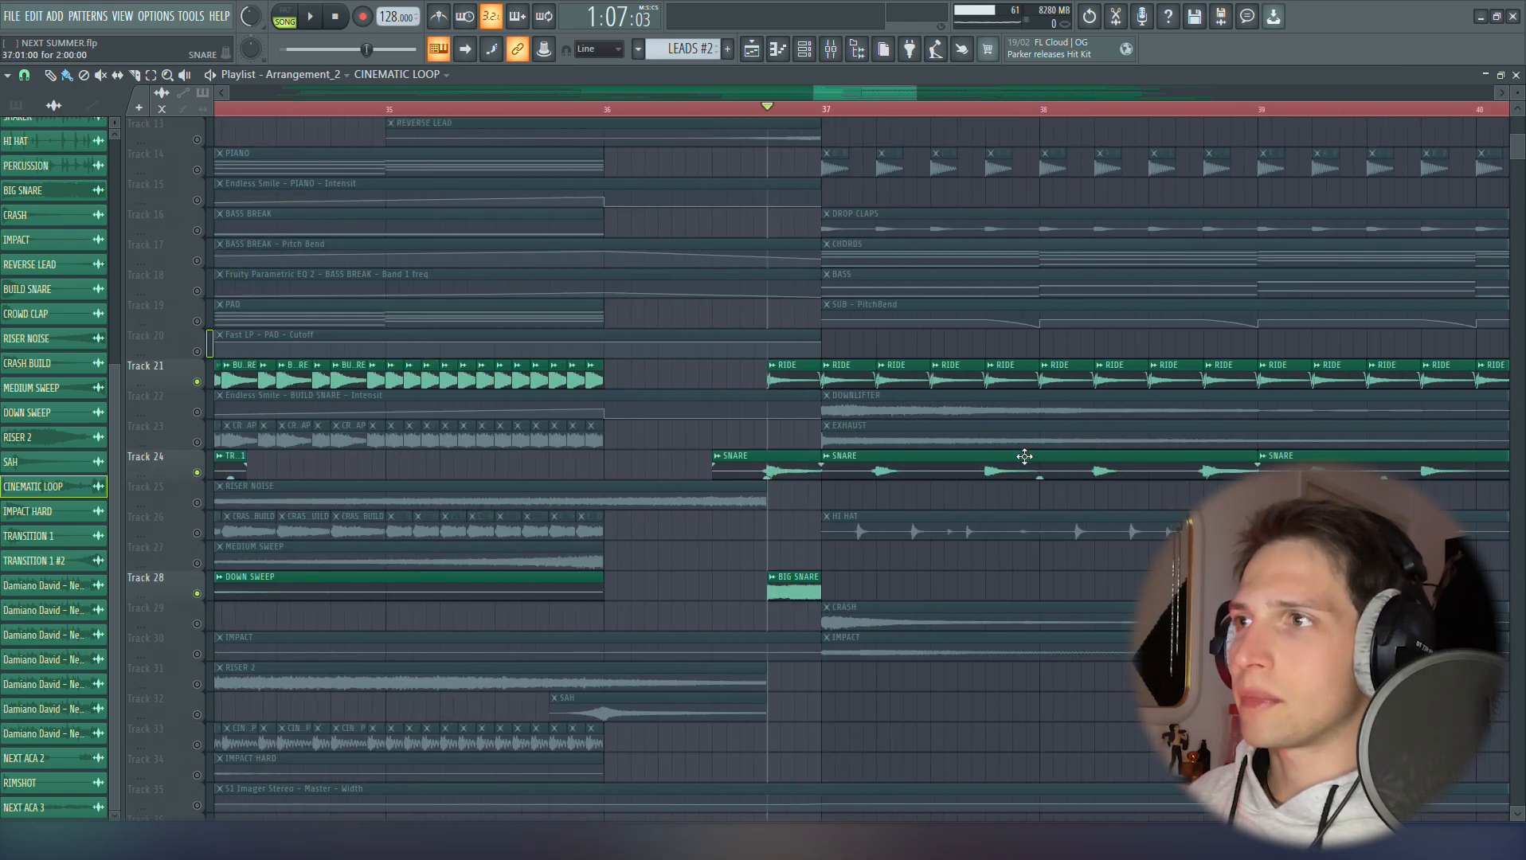
{"action": "scroll", "coordinate": [749, 587], "scroll_direction": "down", "scroll_amount": 1}
{"action": "scroll", "coordinate": [835, 590], "scroll_direction": "up", "scroll_amount": 3}
Solo the RIDE clips on Track 21, play them from just before bar 37 and open the clip's sample settings
{"action": "right_click", "coordinate": [197, 351]}
{"action": "scroll", "coordinate": [701, 468], "scroll_direction": "down", "scroll_amount": 3}
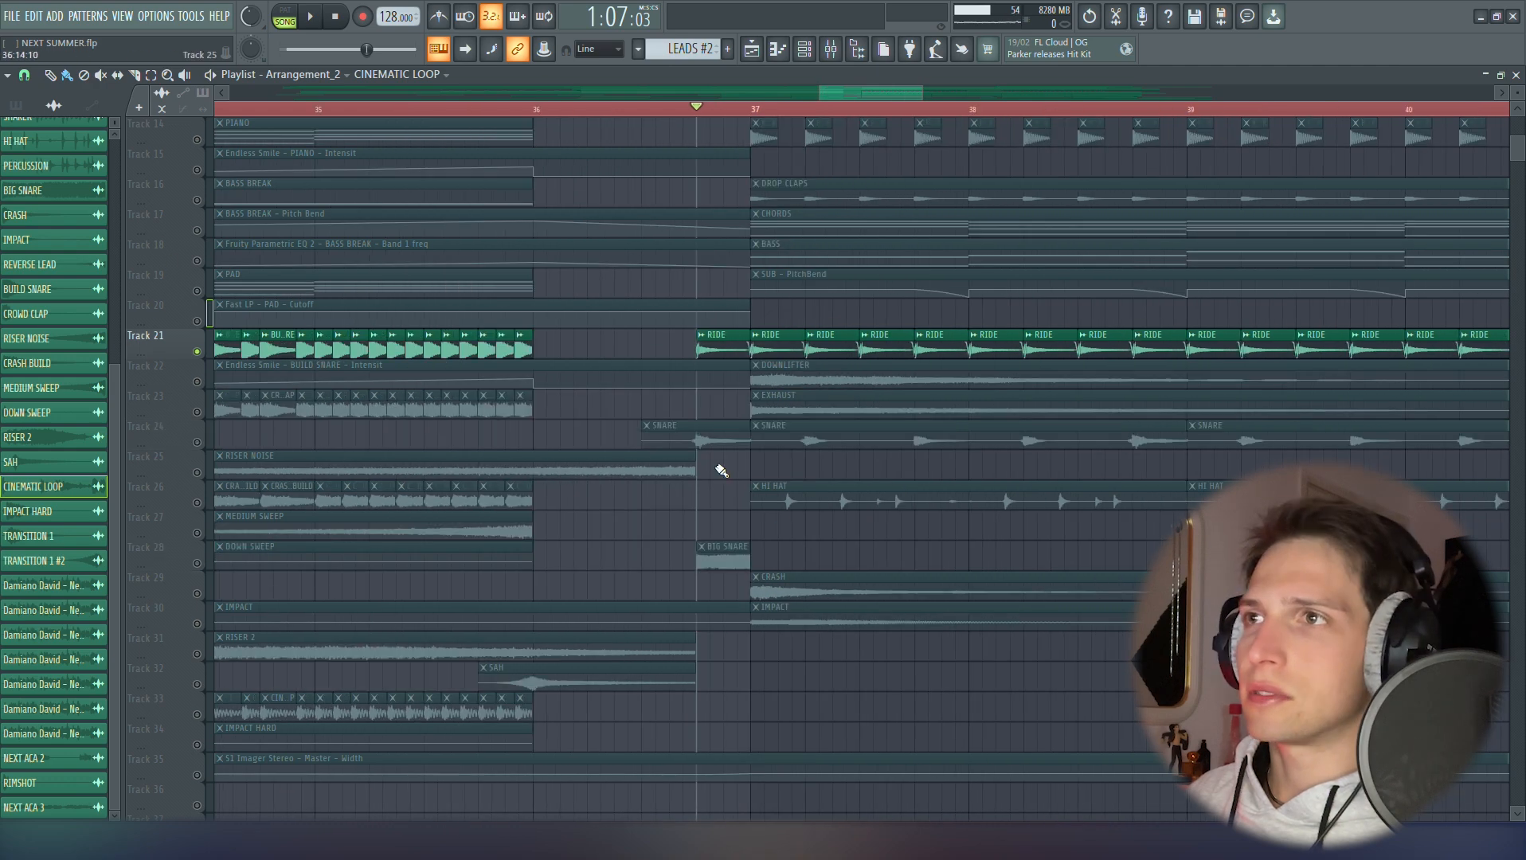
{"action": "key", "text": "space"}
{"action": "scroll", "coordinate": [739, 411], "scroll_direction": "up", "scroll_amount": 3}
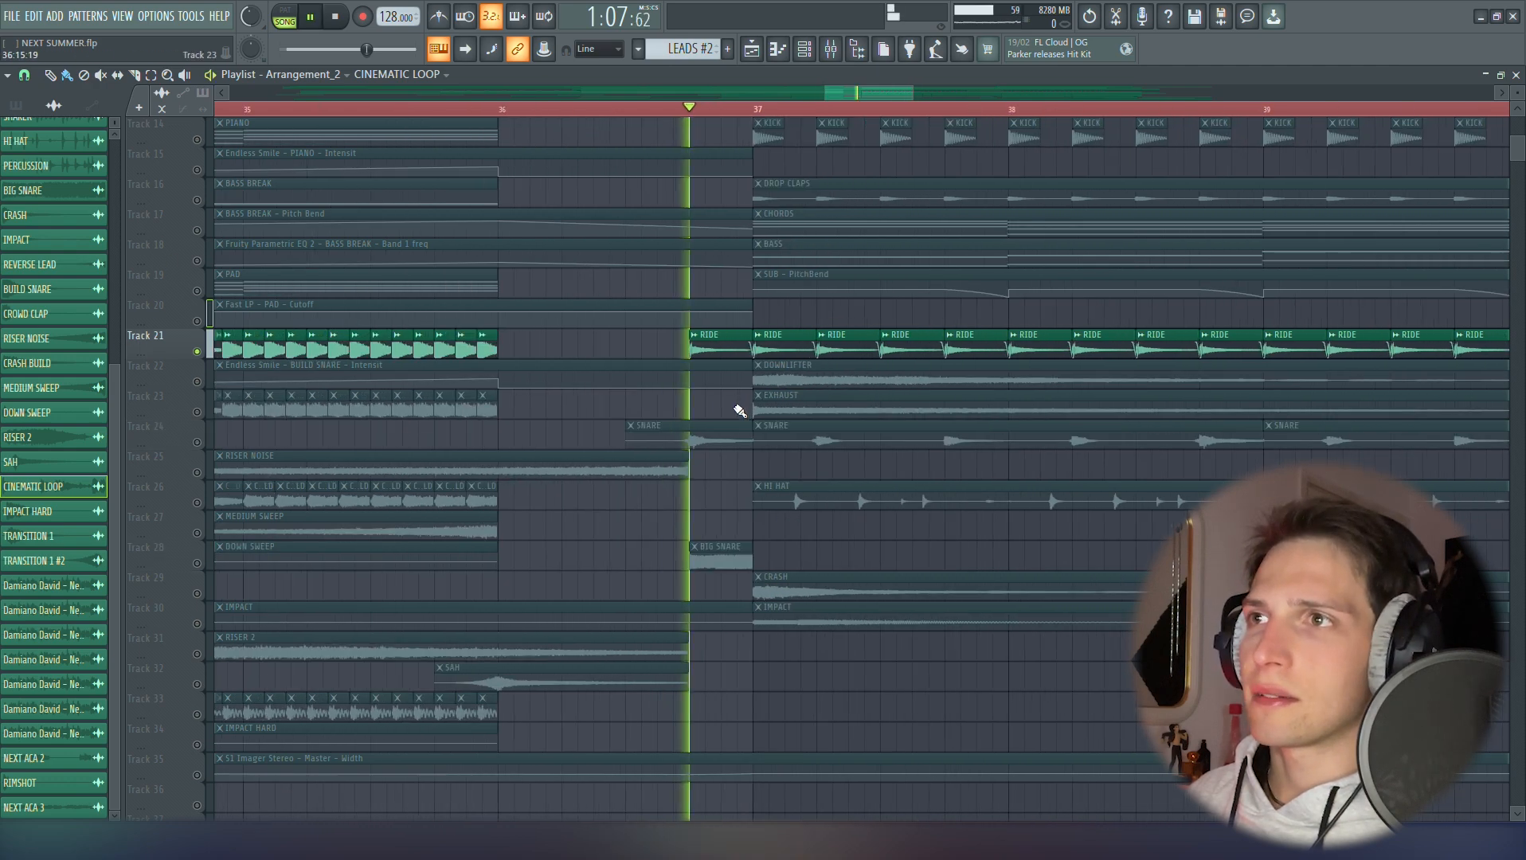
{"action": "key", "text": "space"}
{"action": "double_click", "coordinate": [727, 341]}
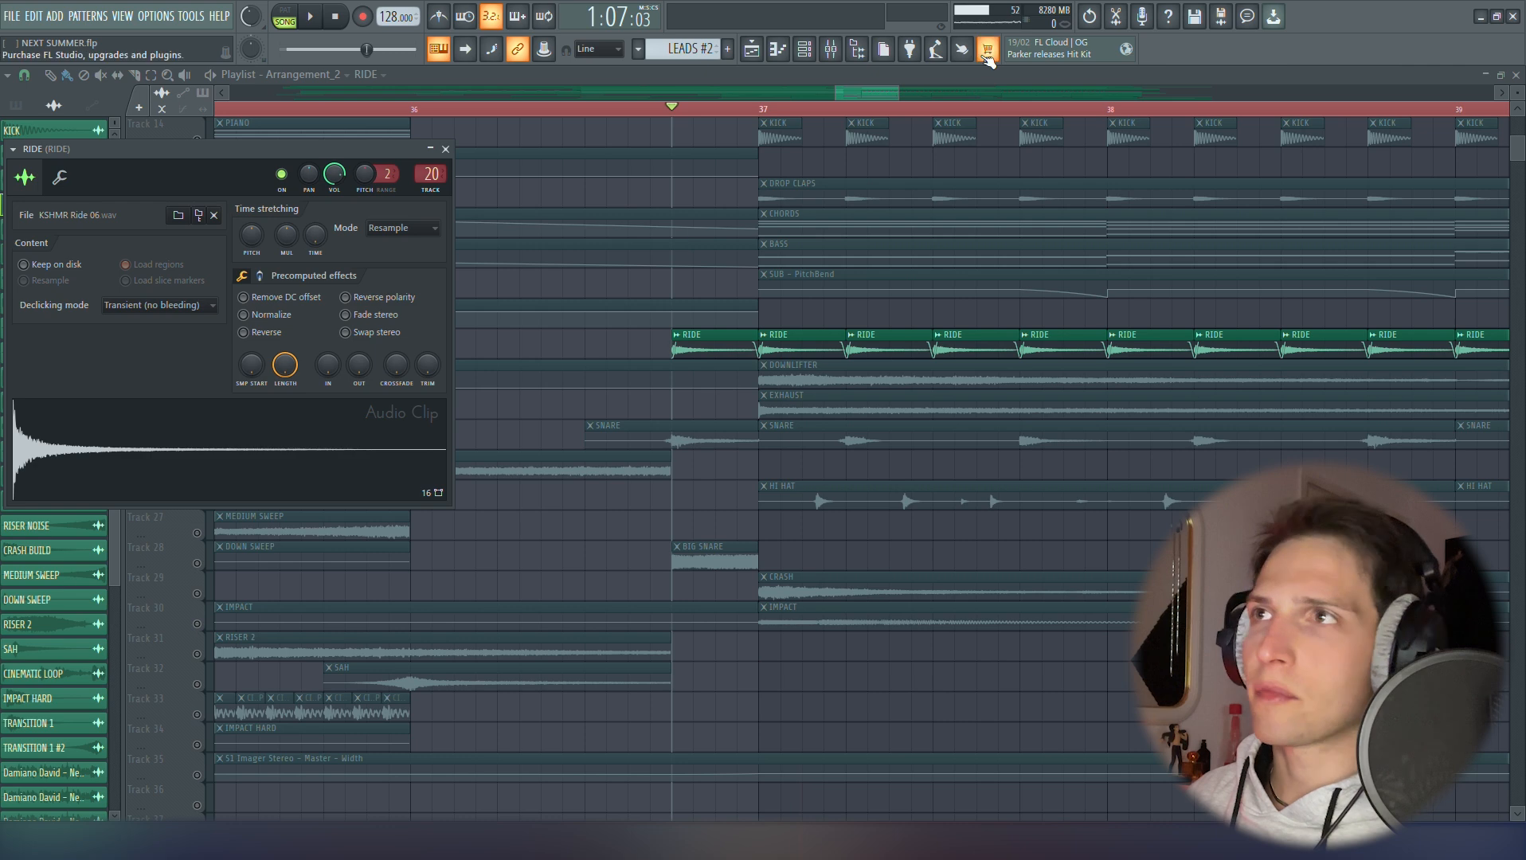
Review the FabFilter Pro-Q 3 on the RIDE mixer track during playback, close it and return to the playlist
{"action": "left_click", "coordinate": [837, 61]}
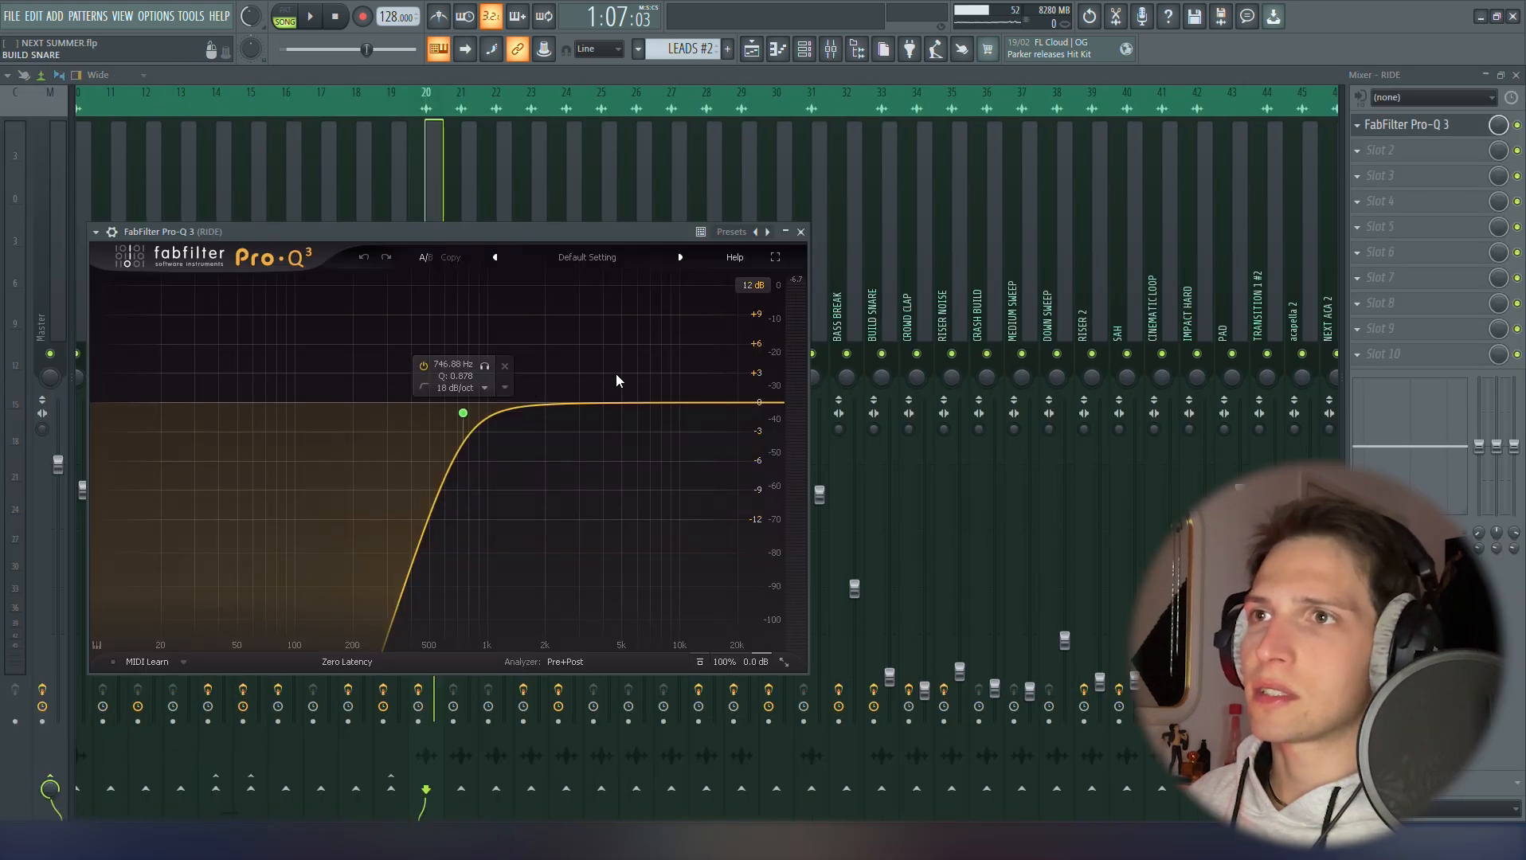
{"action": "key", "text": "space"}
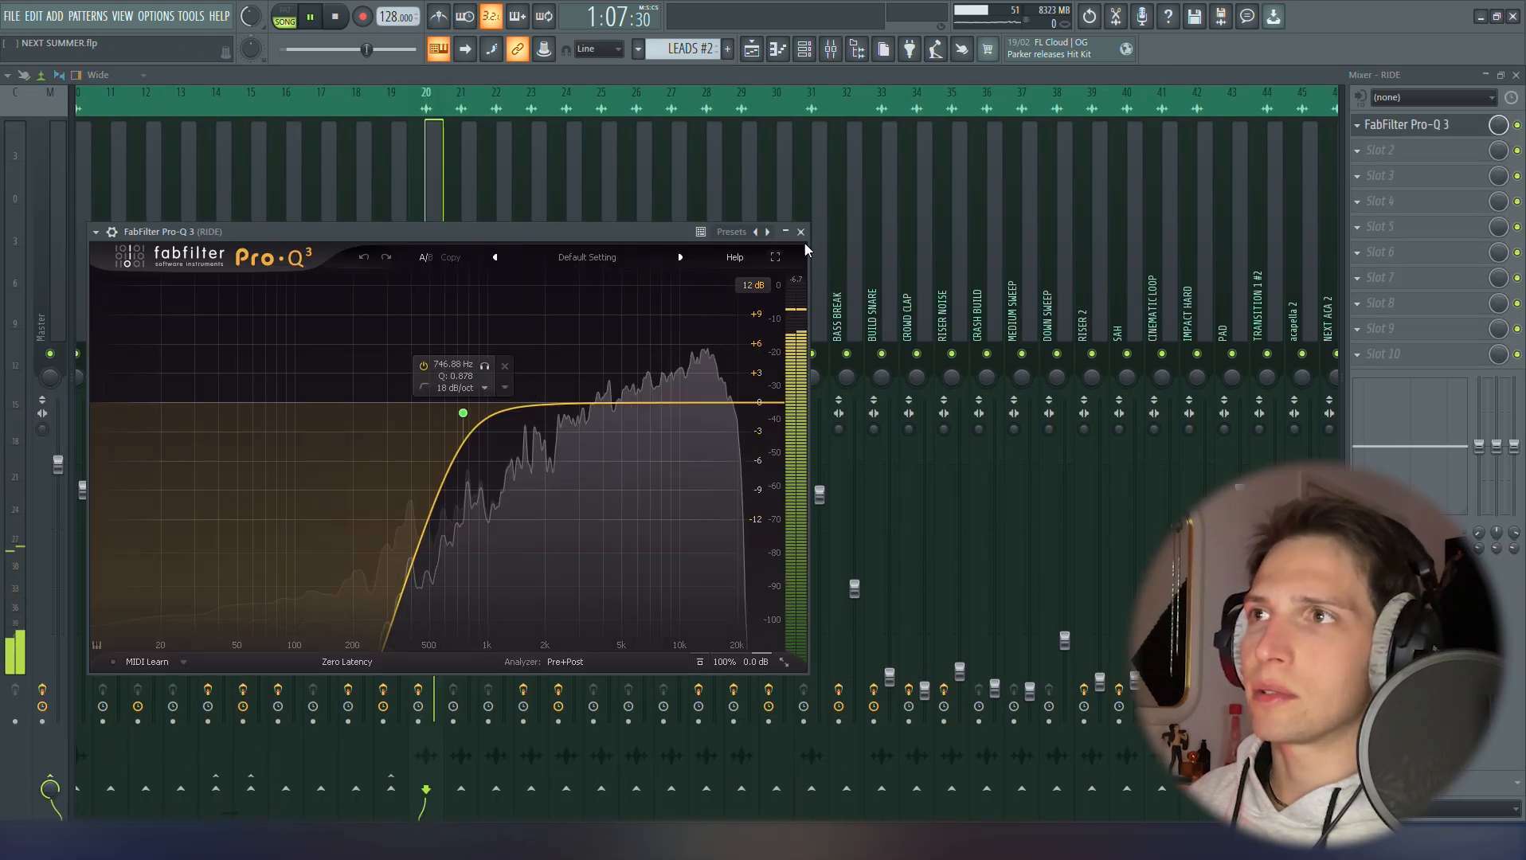
{"action": "left_click", "coordinate": [800, 232]}
{"action": "left_click", "coordinate": [751, 51]}
Solo the SNARE clips on Track 24 and play them from just before bar 37
{"action": "key", "text": "space"}
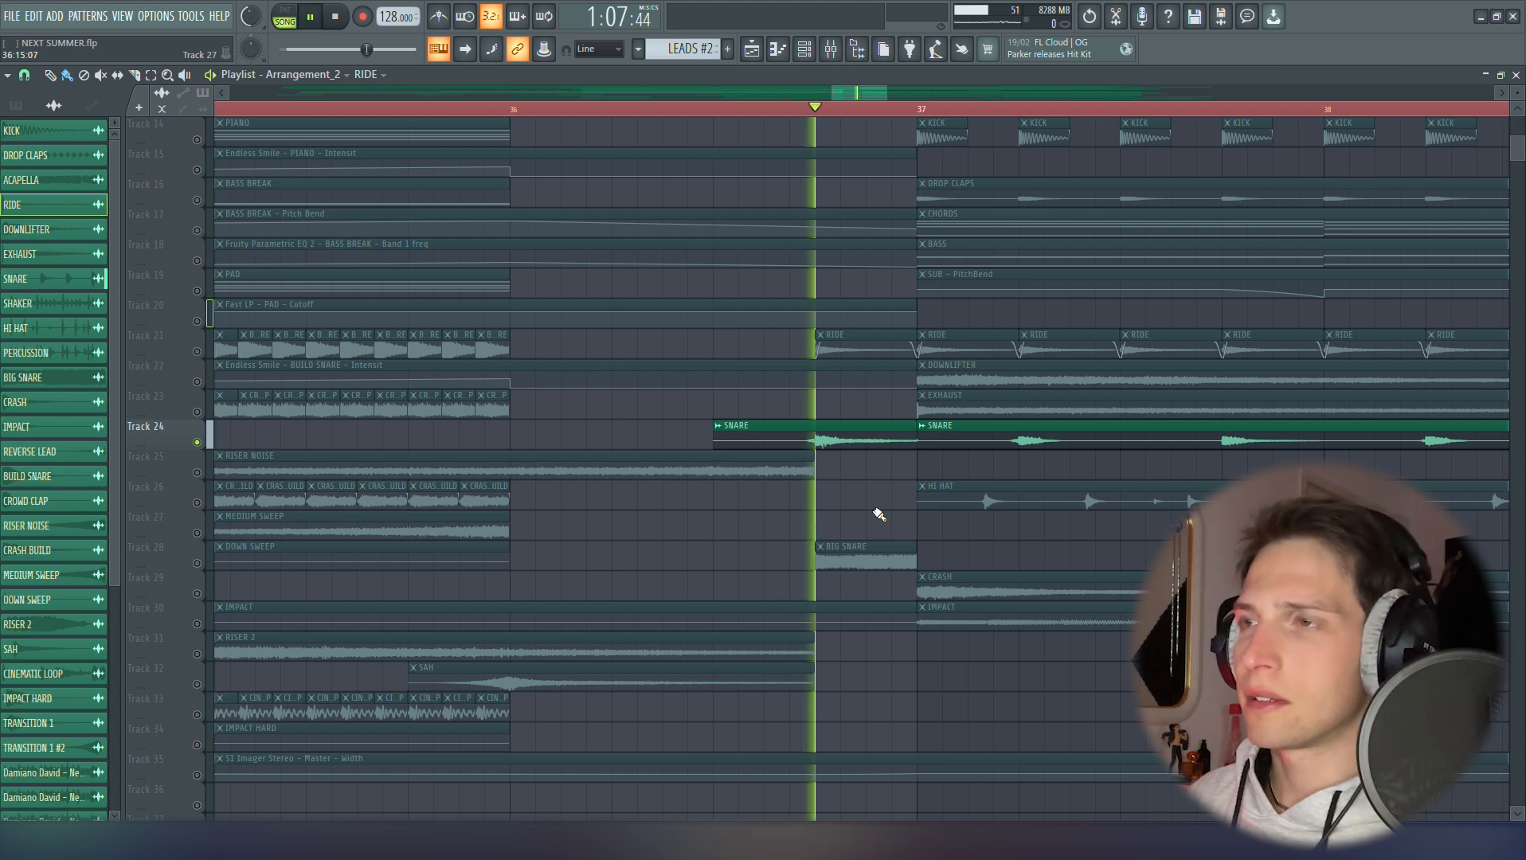
{"action": "key", "text": "space"}
{"action": "scroll", "coordinate": [681, 573], "scroll_direction": "down", "scroll_amount": 3}
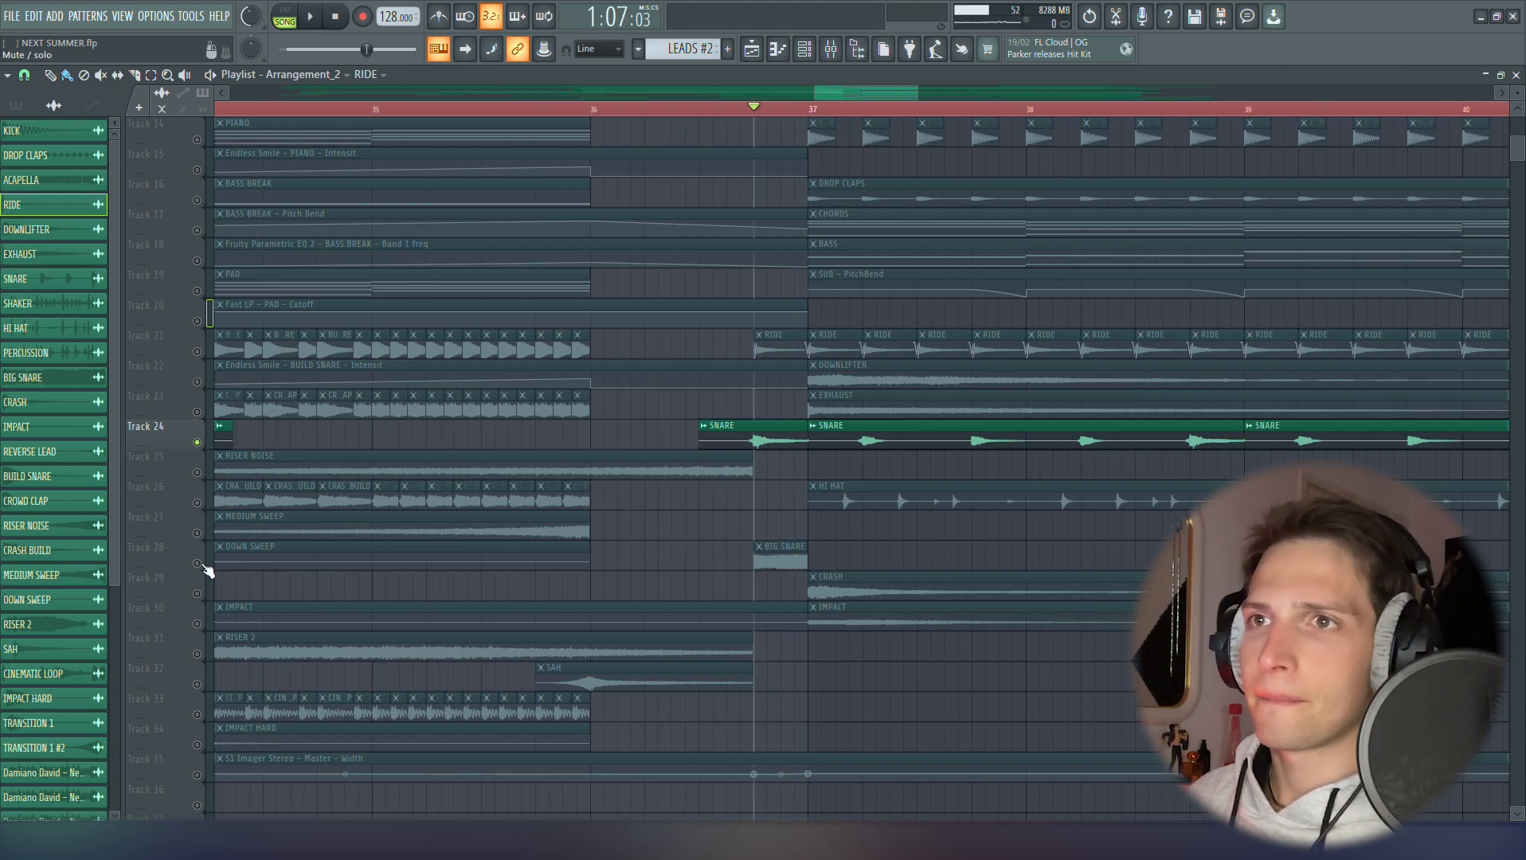
Solo Track 28 and play its BIG SNARE clip just before bar 37
{"action": "right_click", "coordinate": [199, 564]}
{"action": "scroll", "coordinate": [653, 591], "scroll_direction": "down", "scroll_amount": 3}
{"action": "scroll", "coordinate": [674, 593], "scroll_direction": "up", "scroll_amount": 5}
{"action": "key", "text": "space"}
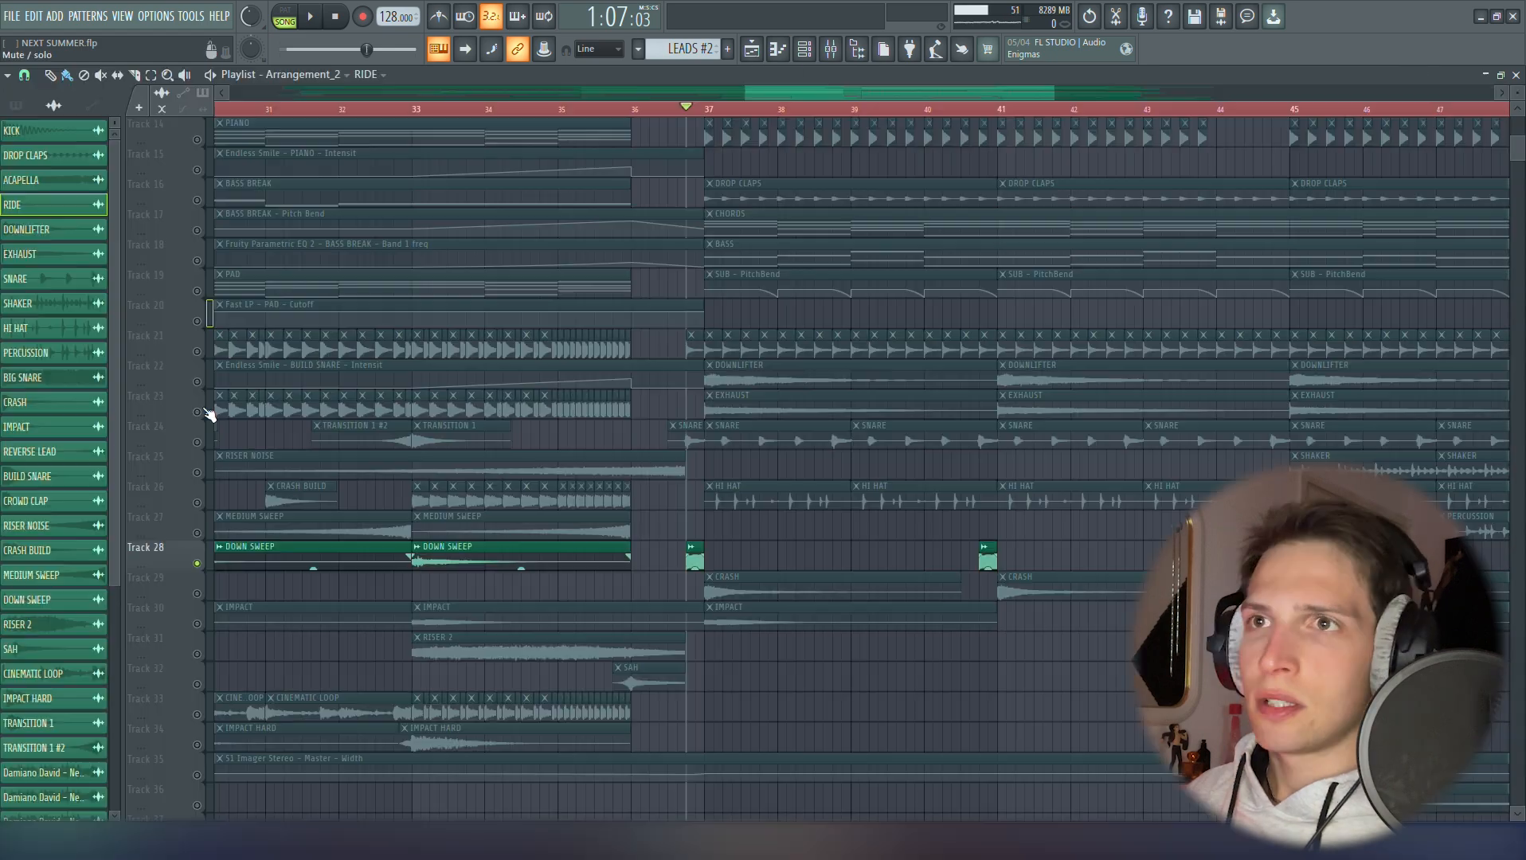
Unmute all playlist tracks and bring the drop section from bar 37 into view
{"action": "right_click", "coordinate": [204, 411]}
{"action": "right_click", "coordinate": [204, 412]}
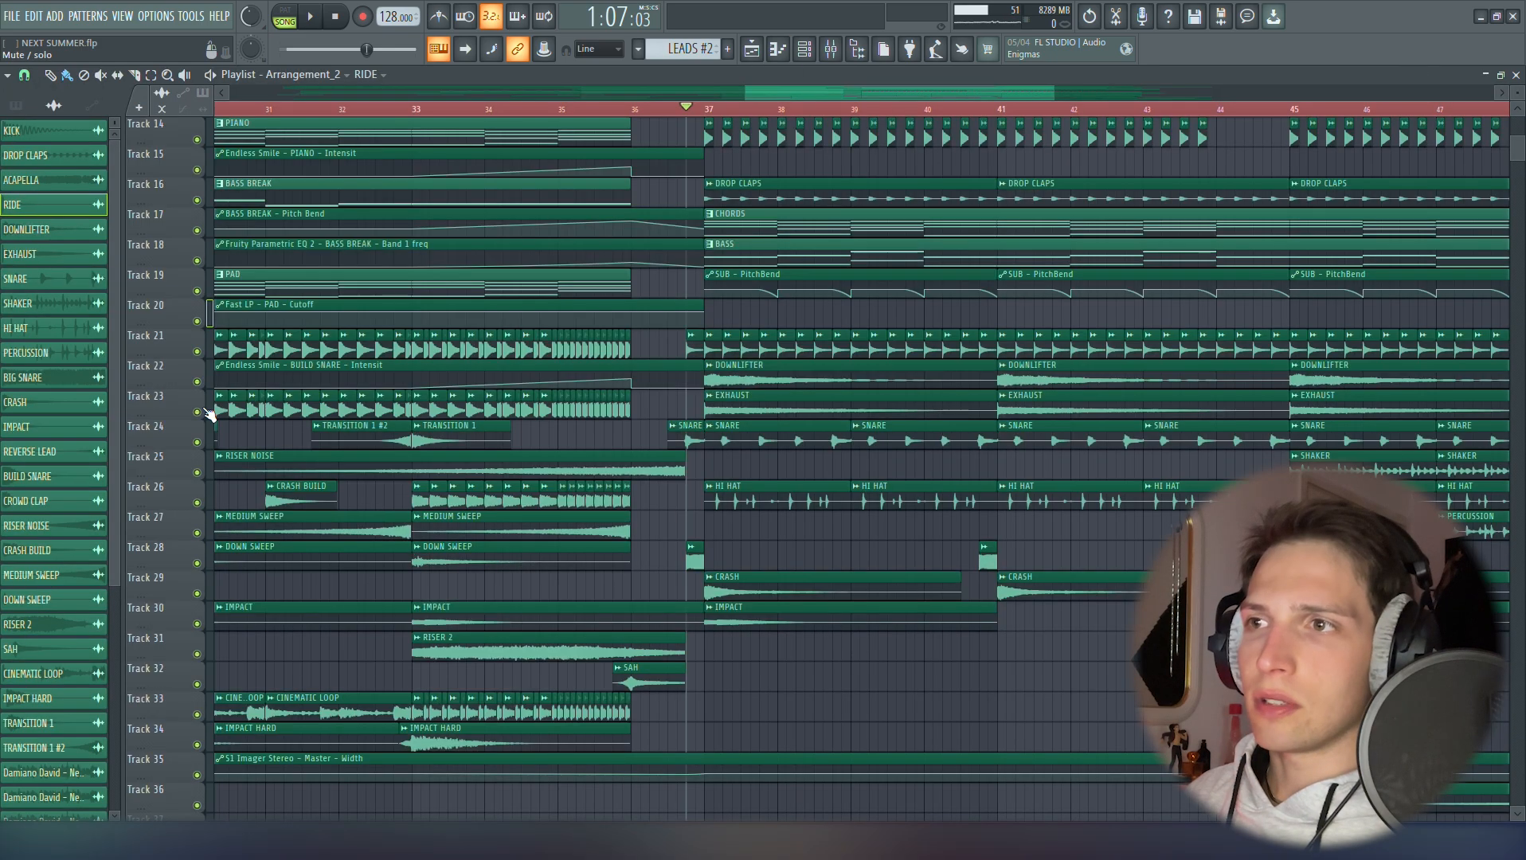
{"action": "scroll", "coordinate": [387, 607], "scroll_direction": "down", "scroll_amount": 4}
{"action": "scroll", "coordinate": [747, 634], "scroll_direction": "up", "scroll_amount": 3}
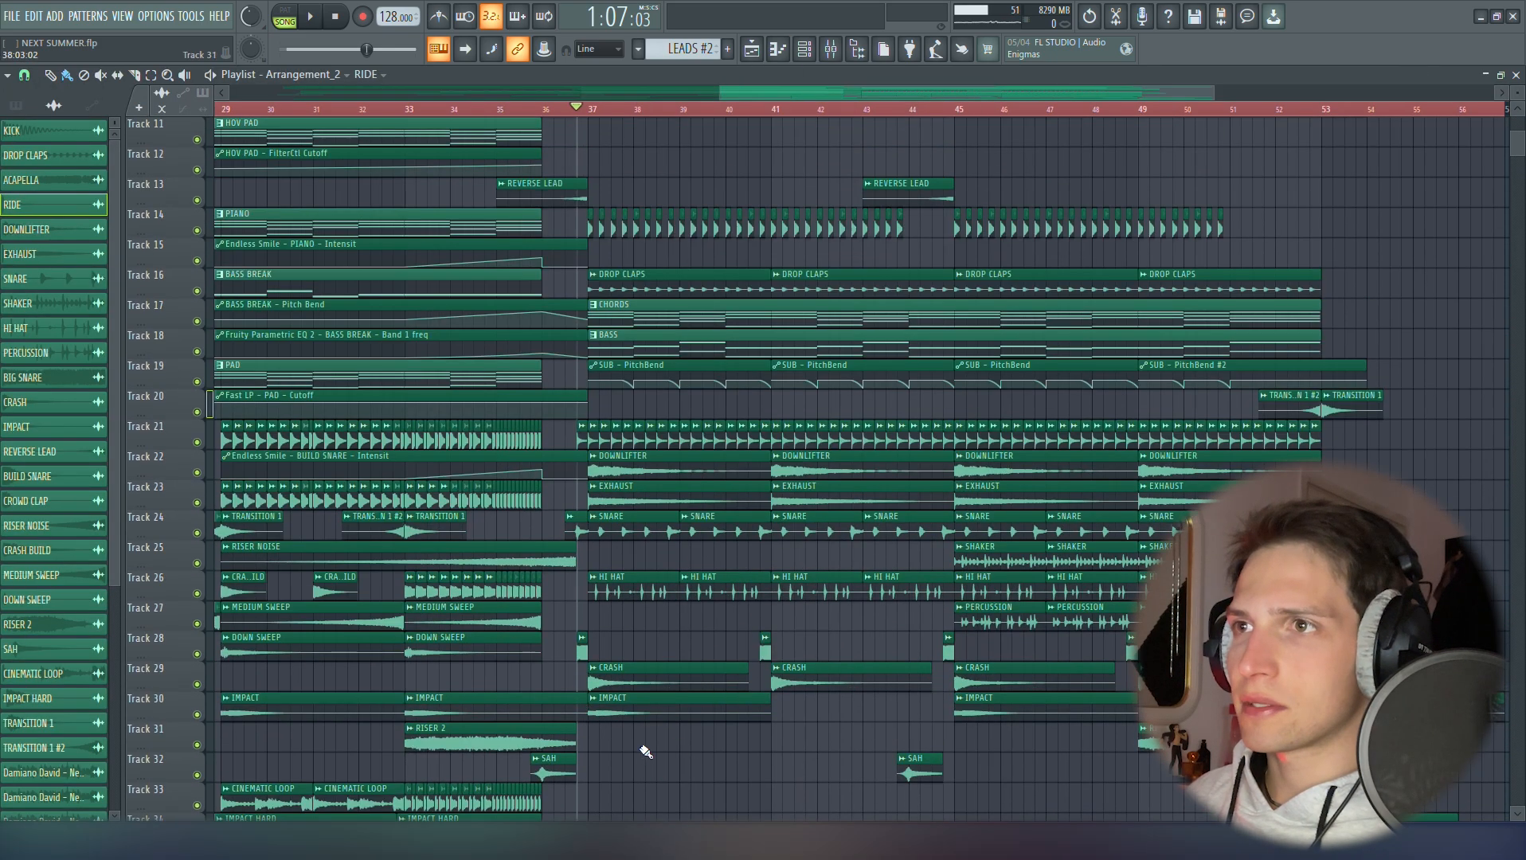
{"action": "scroll", "coordinate": [641, 748], "scroll_direction": "down", "scroll_amount": 3}
Isolate the drop's drum tracks 14, 16, 21 and 24 to 28, and play them from bar 37
{"action": "right_click", "coordinate": [199, 443]}
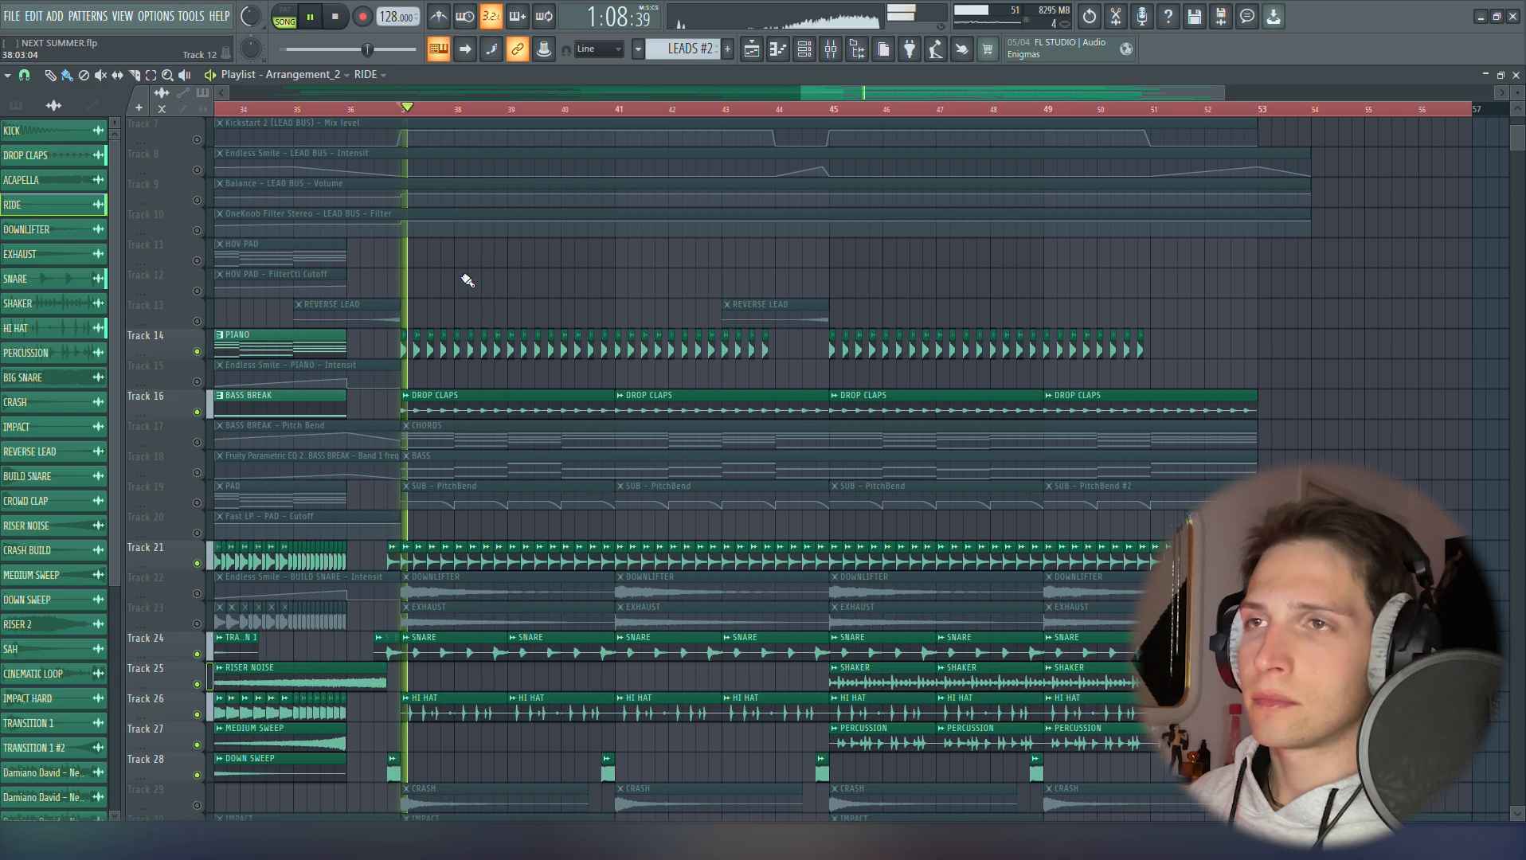
{"action": "scroll", "coordinate": [639, 263], "scroll_direction": "down", "scroll_amount": 3}
{"action": "scroll", "coordinate": [657, 564], "scroll_direction": "up", "scroll_amount": 3}
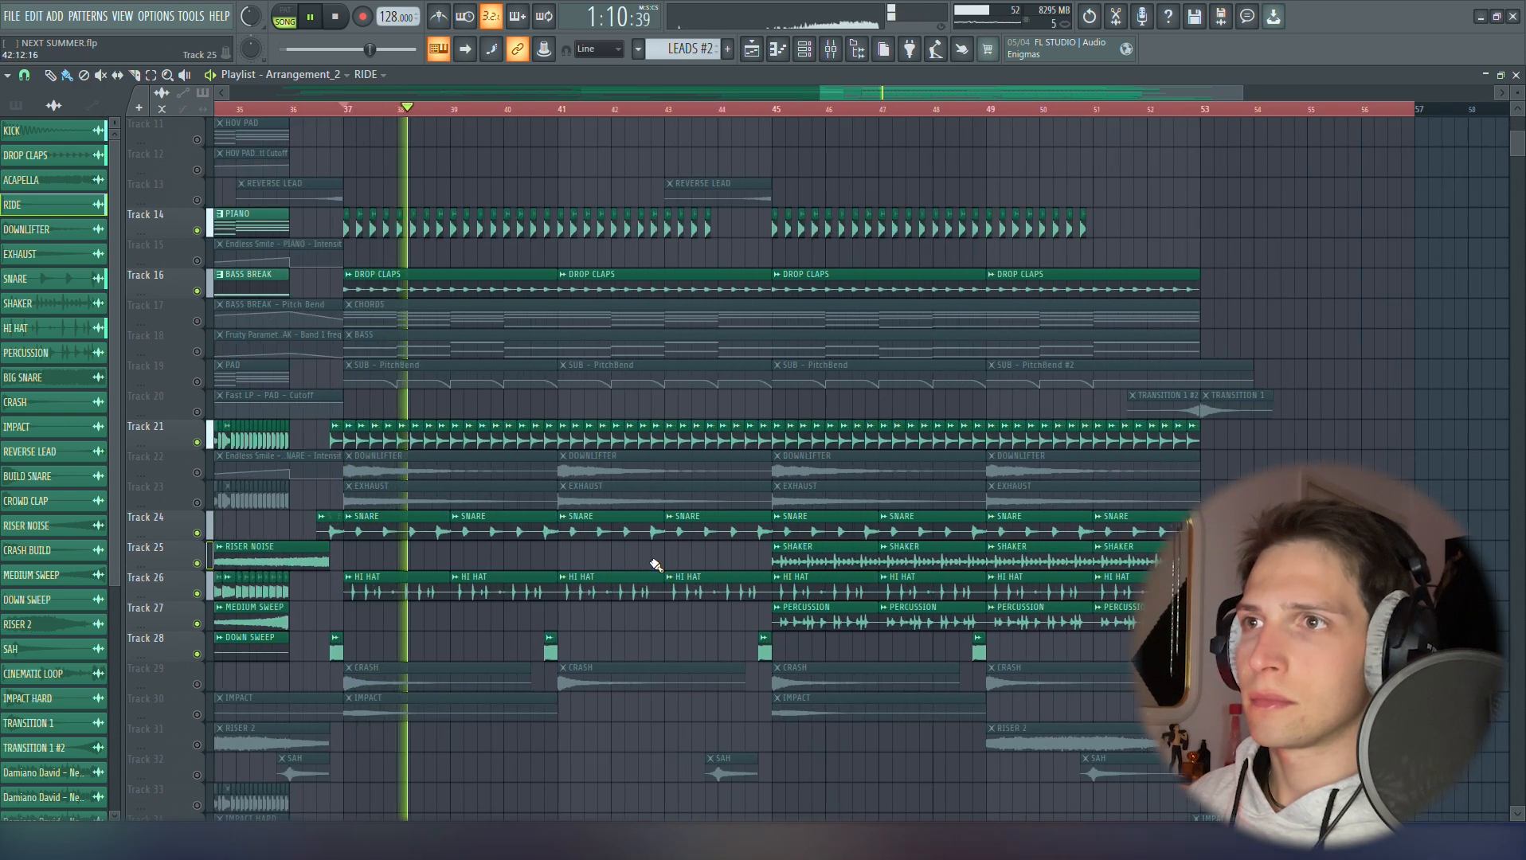
{"action": "scroll", "coordinate": [419, 630], "scroll_direction": "down", "scroll_amount": 3}
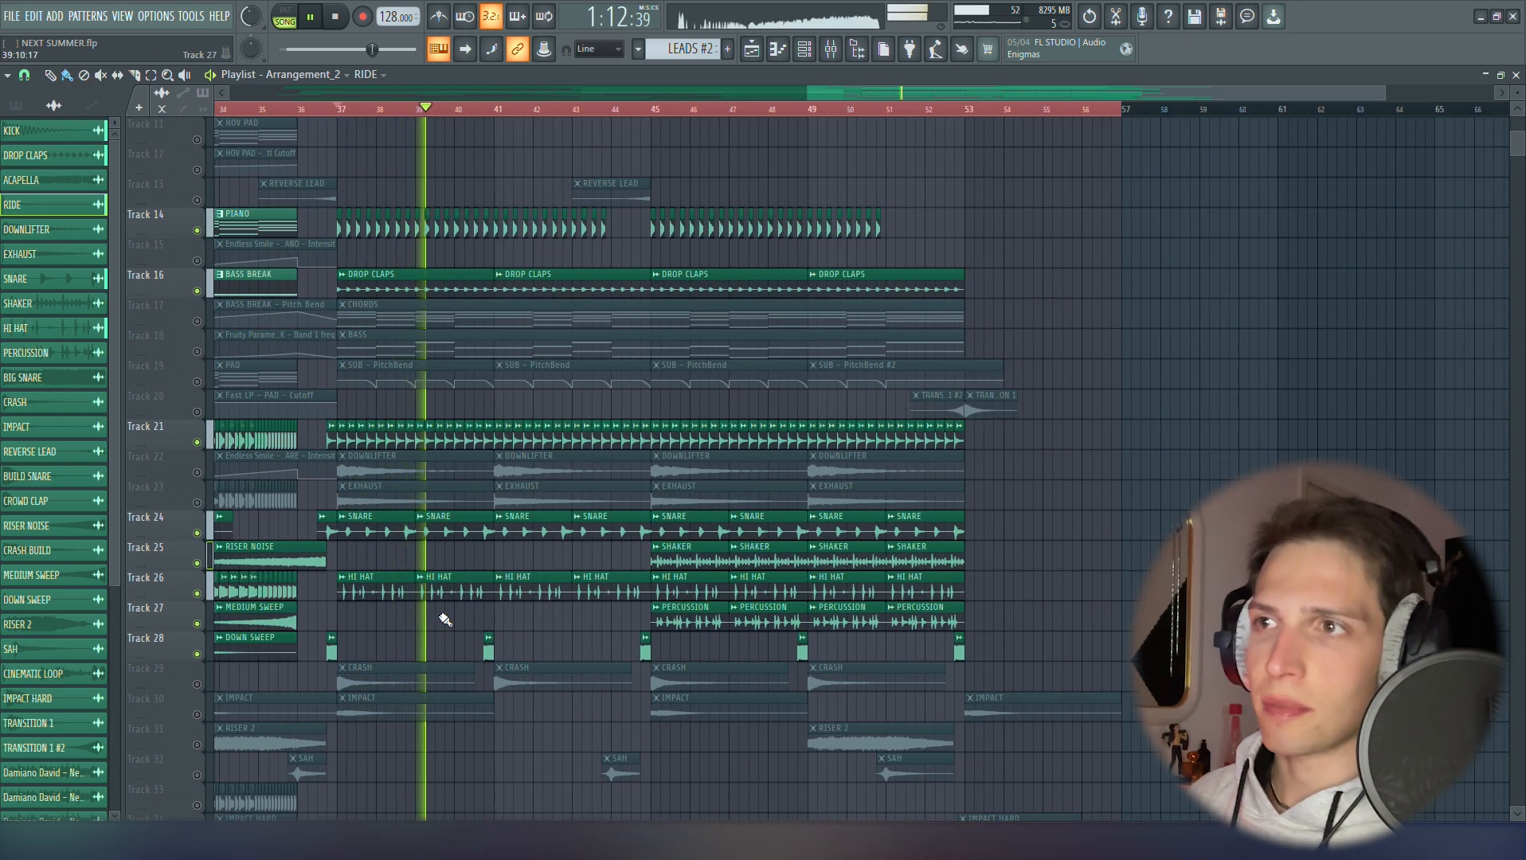
{"action": "scroll", "coordinate": [430, 633], "scroll_direction": "up", "scroll_amount": 2}
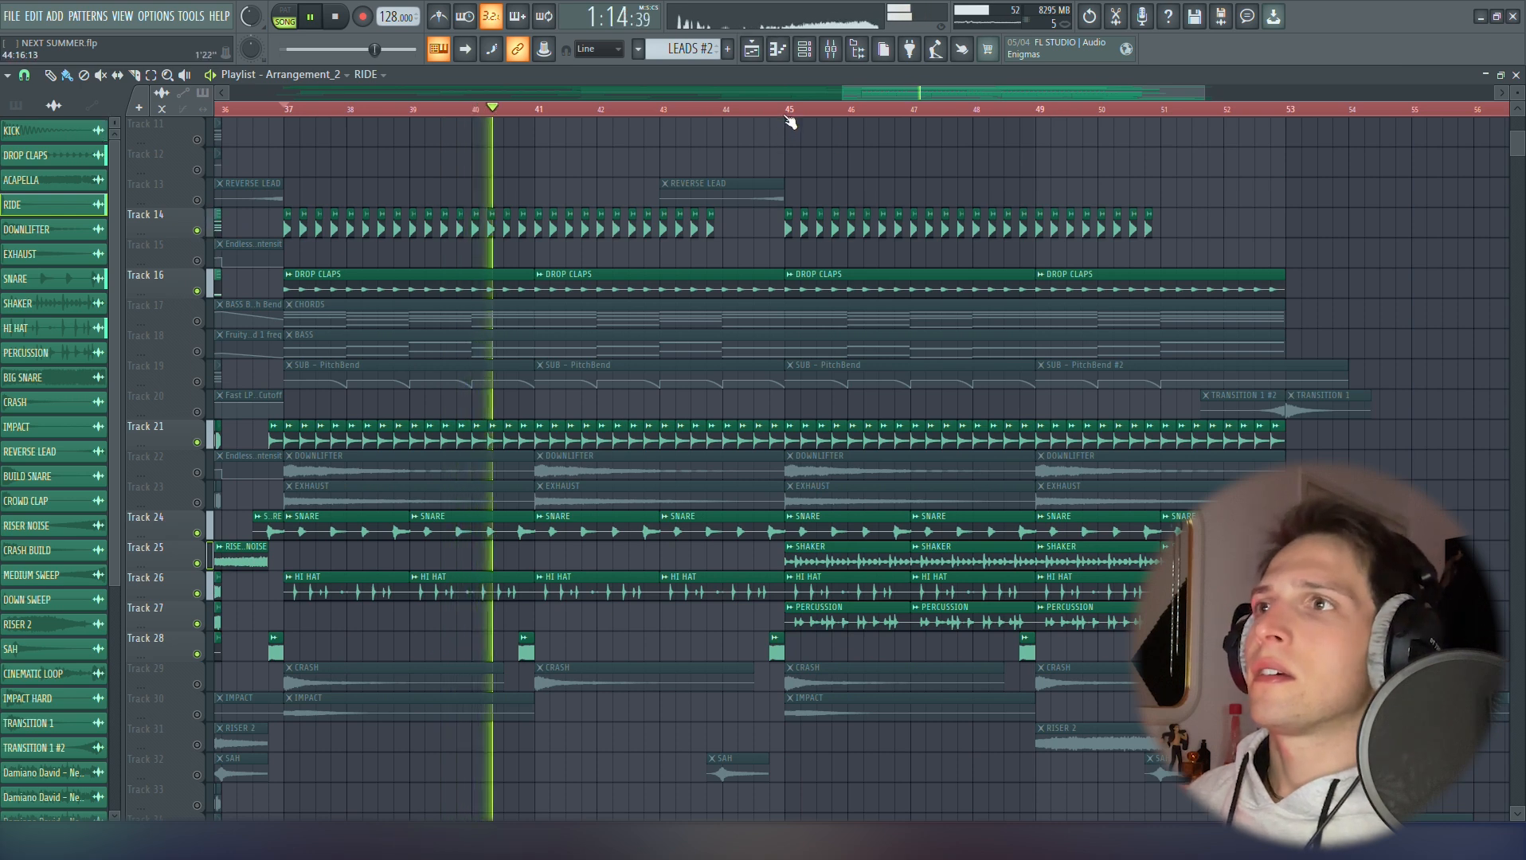
{"action": "key", "text": "space"}
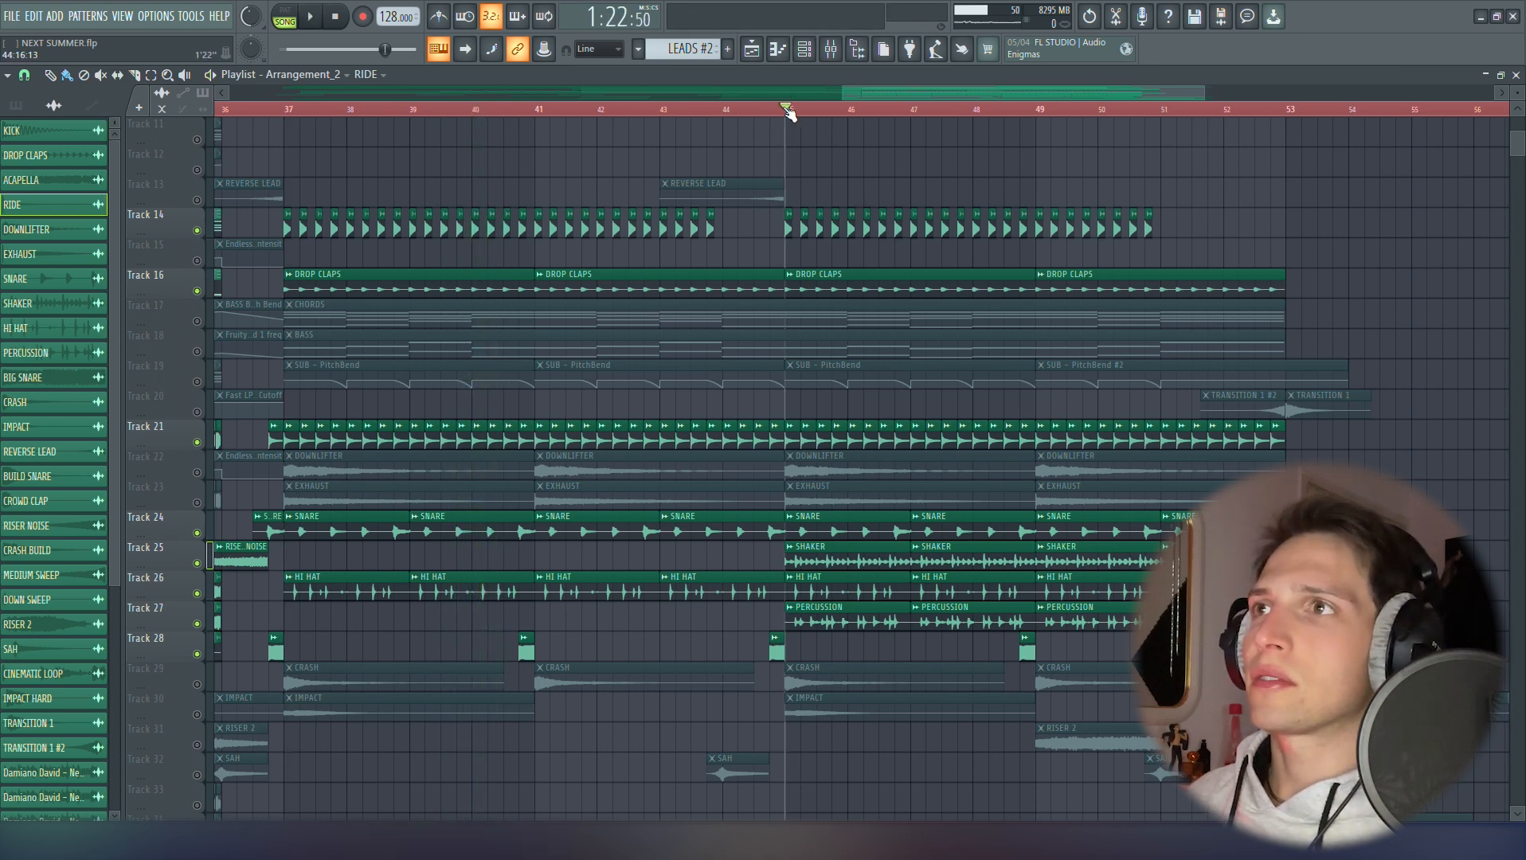
Play the isolated drum tracks from bar 45, where the SHAKER and PERCUSSION clips join in
{"action": "scroll", "coordinate": [881, 542], "scroll_direction": "up", "scroll_amount": 2}
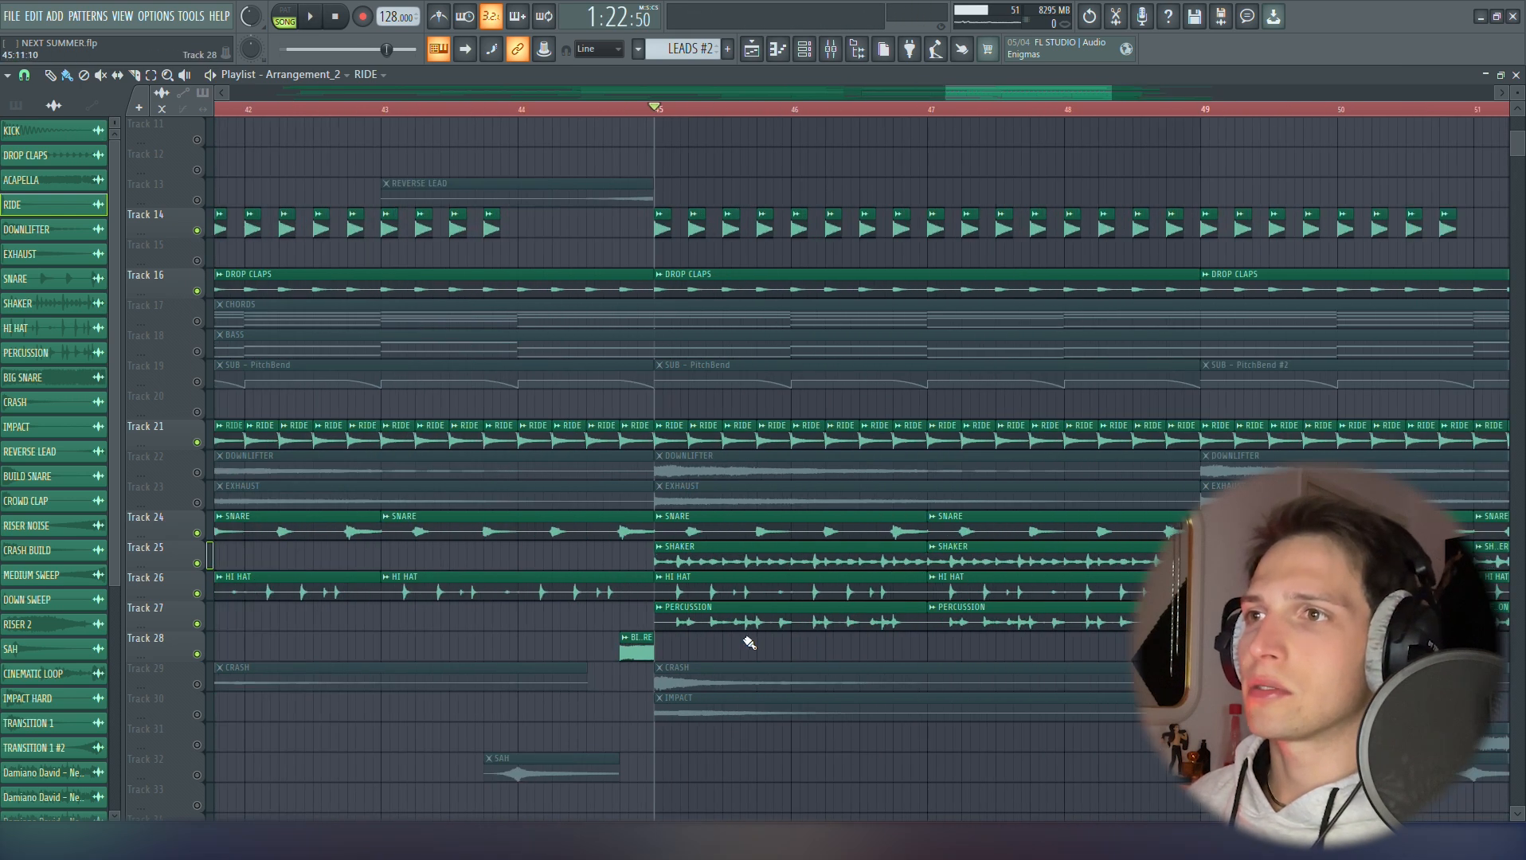
{"action": "scroll", "coordinate": [660, 504], "scroll_direction": "down", "scroll_amount": 1}
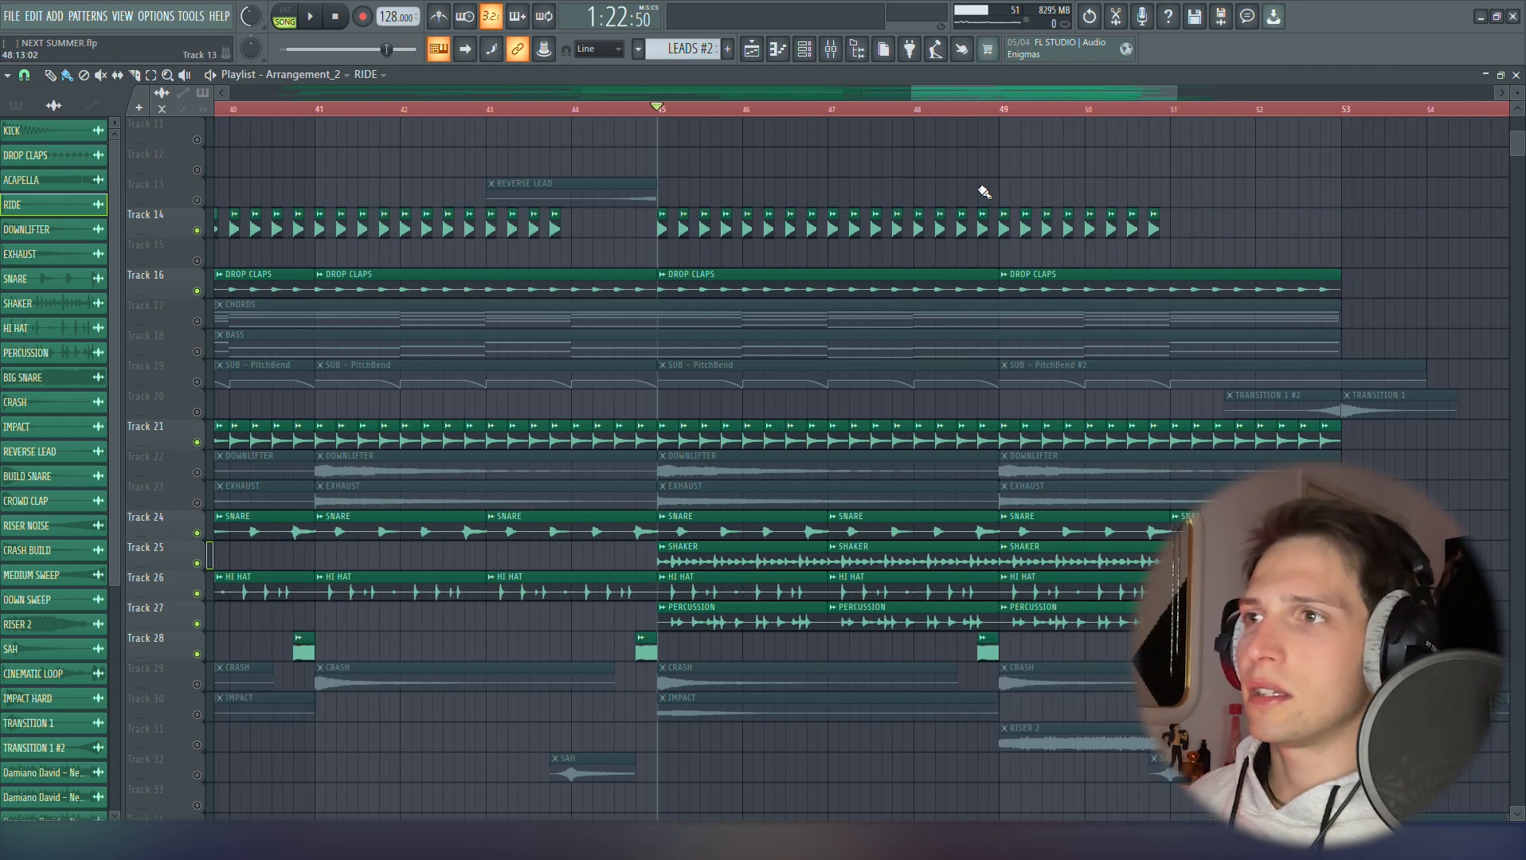
{"action": "key", "text": "space"}
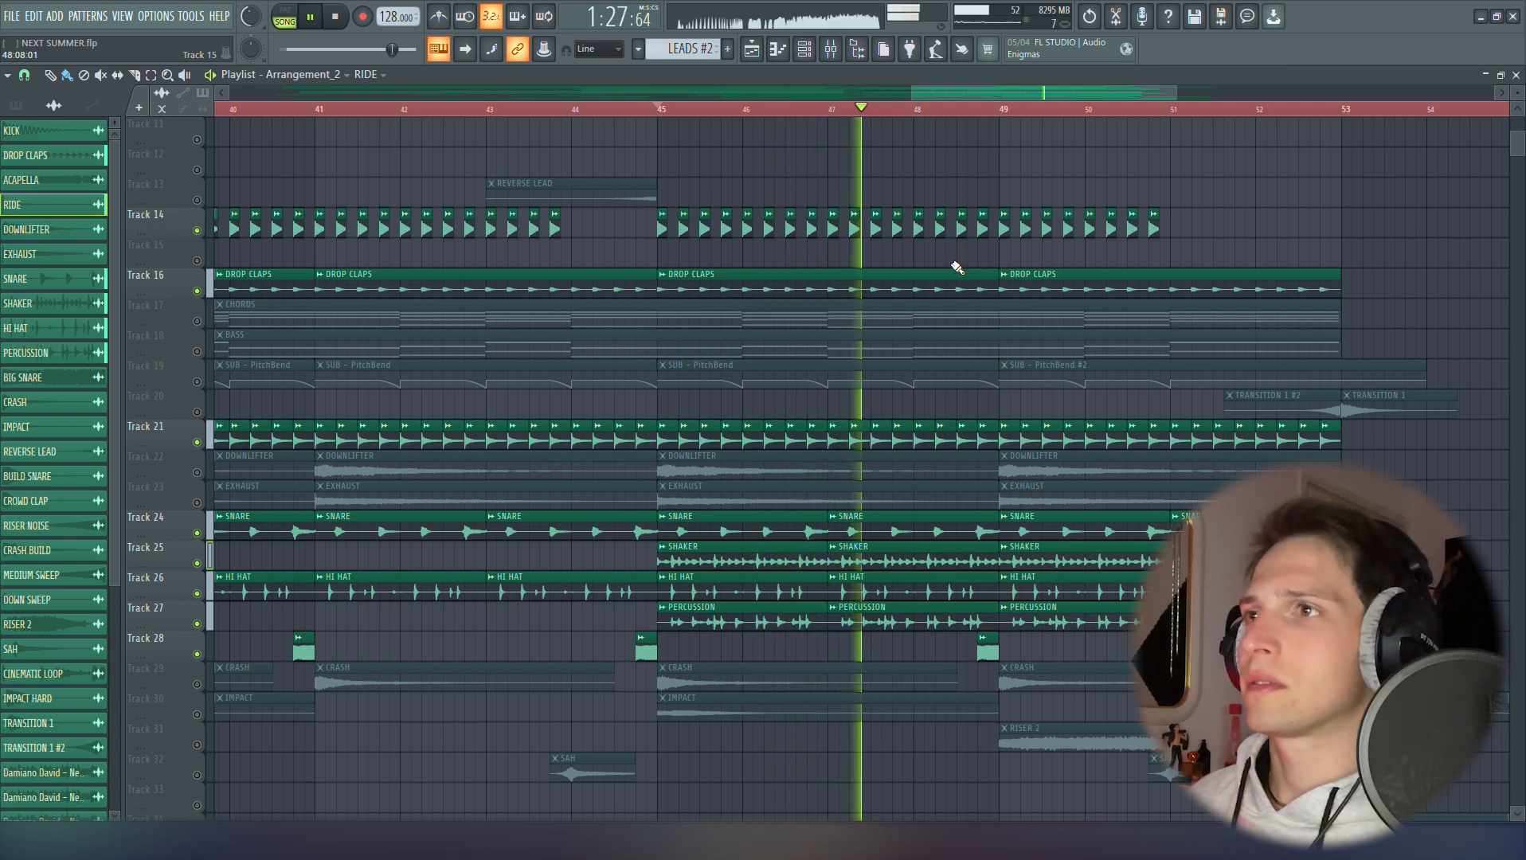
Solo the KICK clips on Track 14 and zoom in on them at bar 37
{"action": "scroll", "coordinate": [206, 424], "scroll_direction": "up", "scroll_amount": 5}
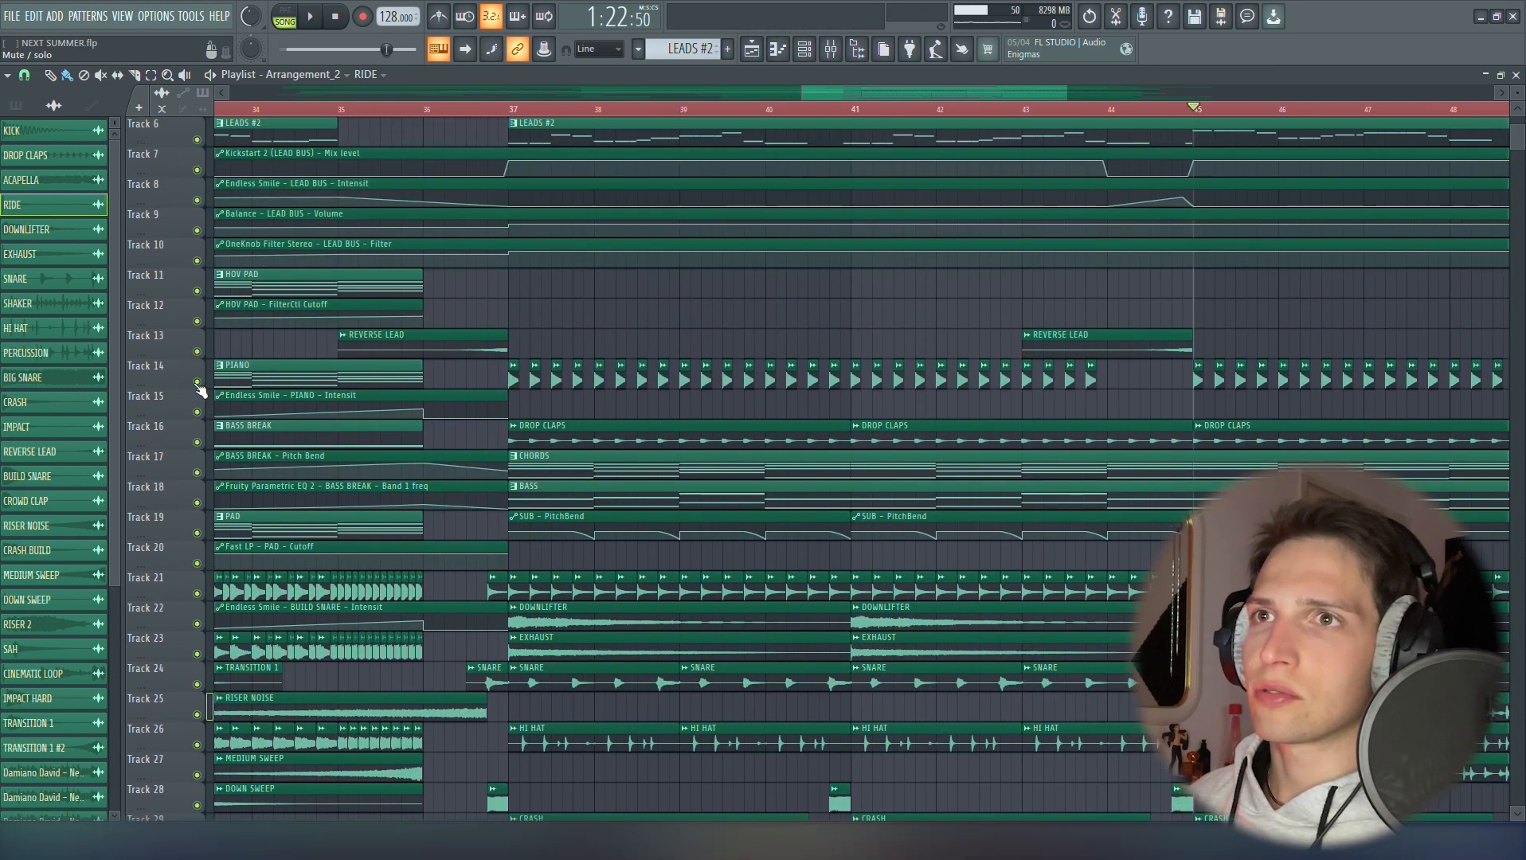
{"action": "right_click", "coordinate": [197, 383]}
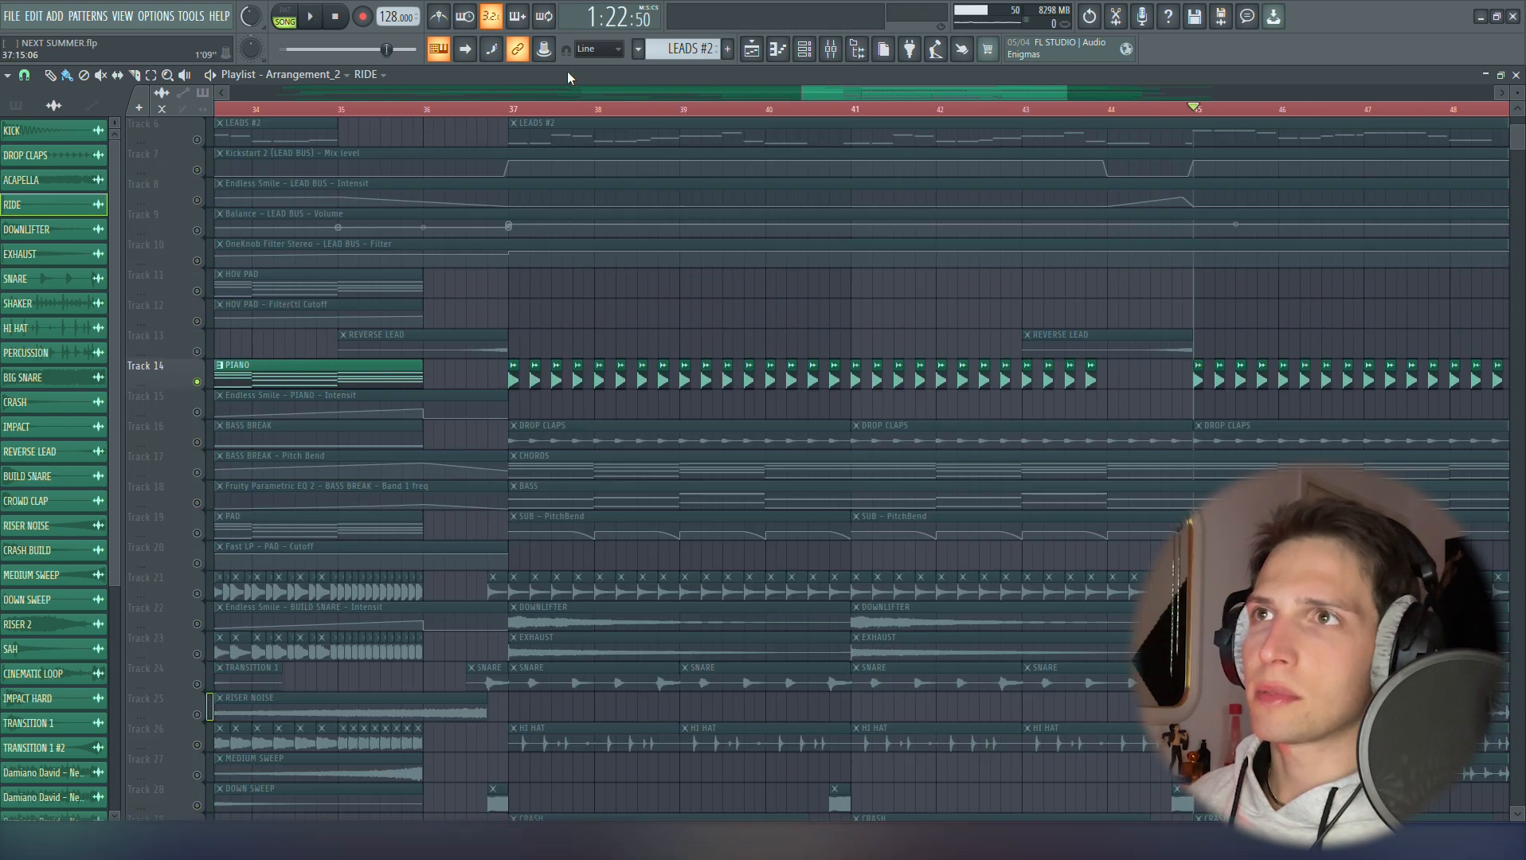
{"action": "scroll", "coordinate": [511, 116], "scroll_direction": "up", "scroll_amount": 6}
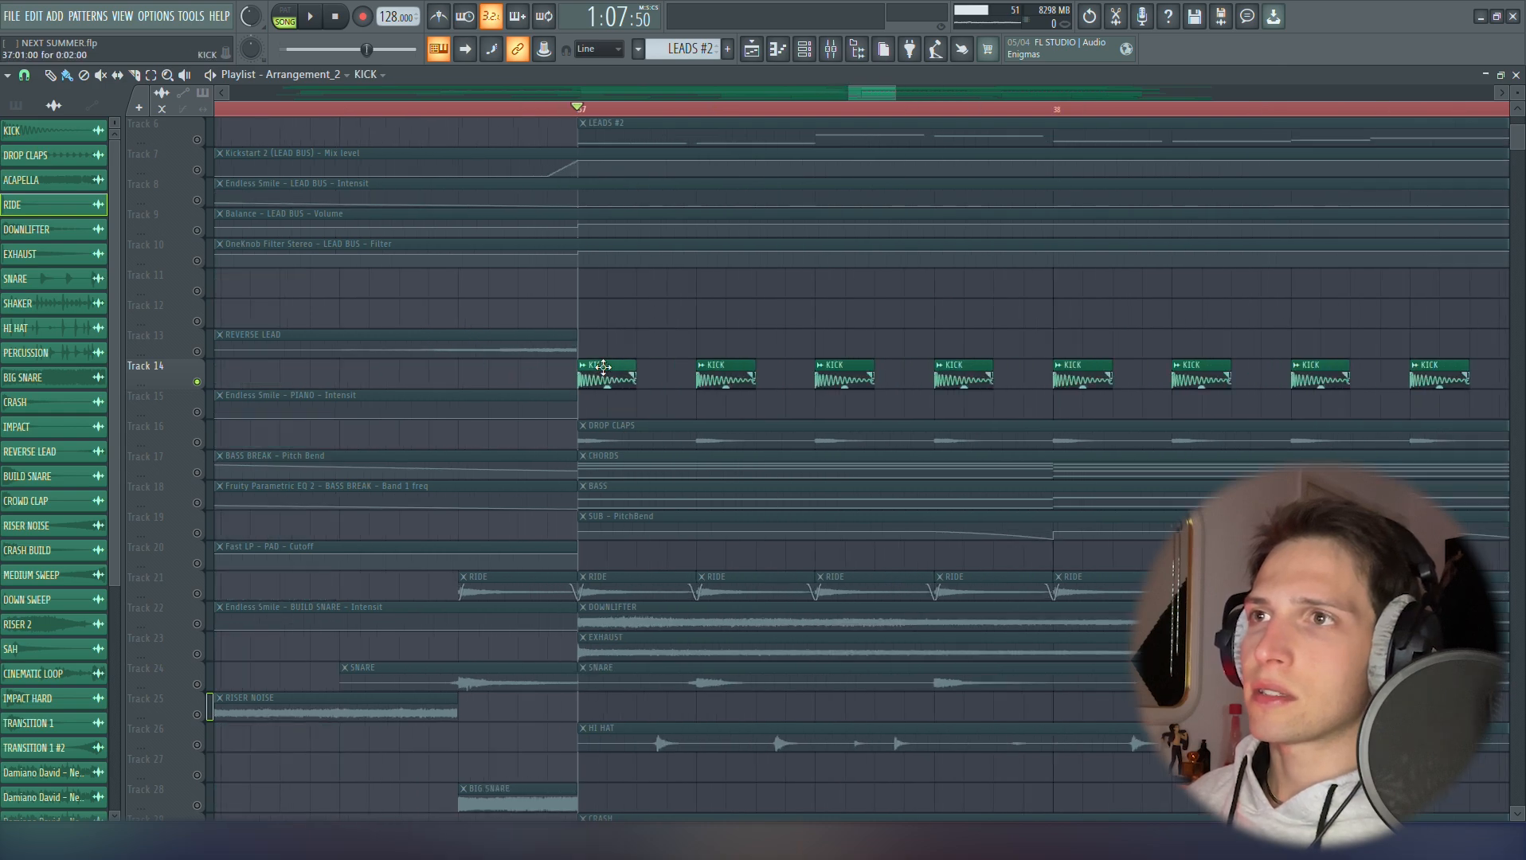
Play the kick, select its KICK mixer track and review the FabFilter Pro-Q 3 on it, closing it again
{"action": "left_click", "coordinate": [834, 52]}
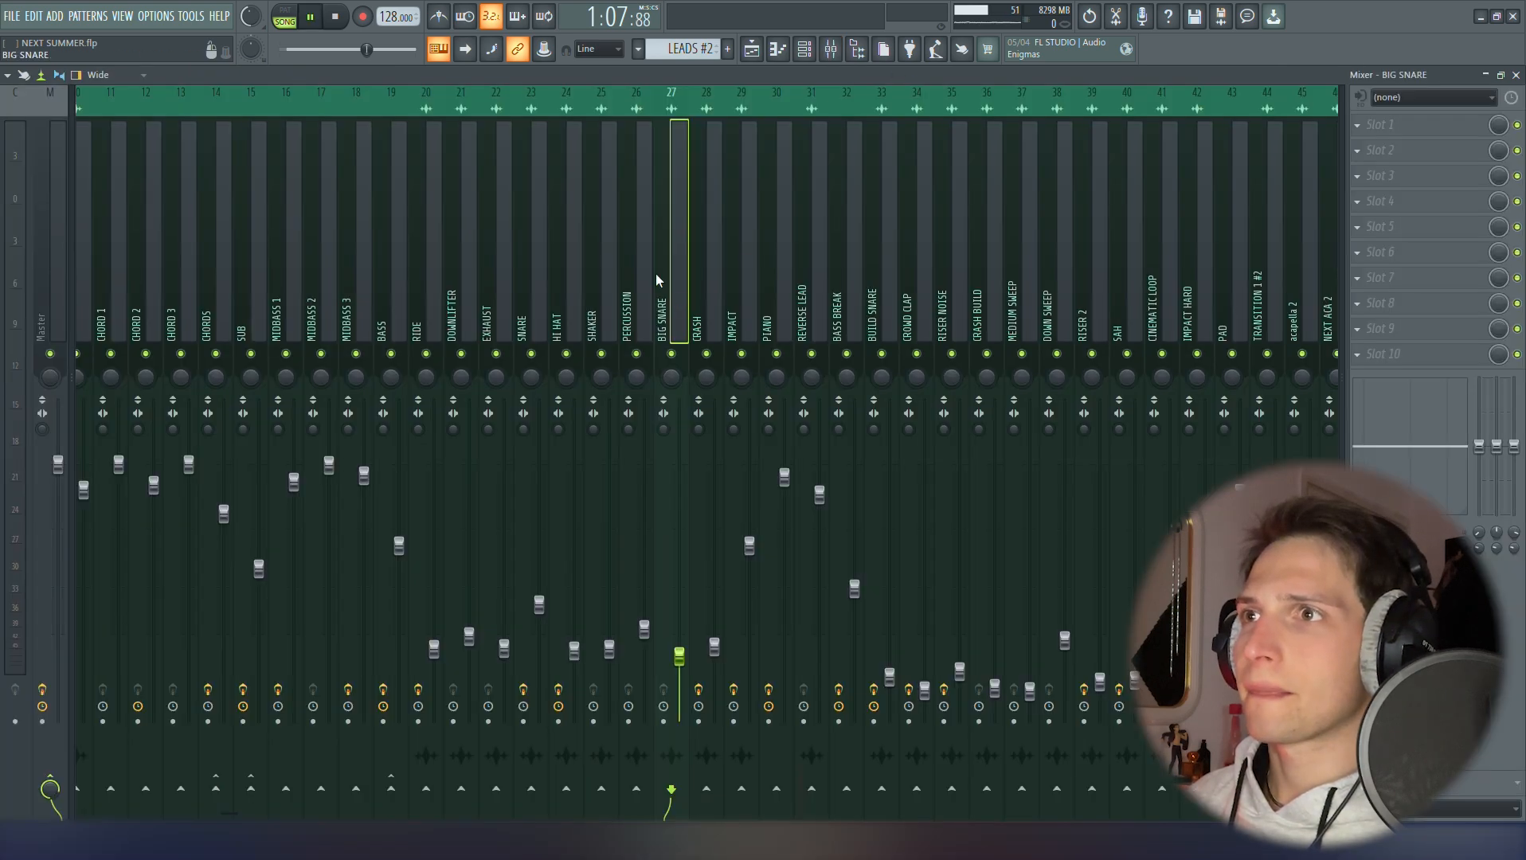
{"action": "left_click_drag", "start_coordinate": [257, 812], "coordinate": [100, 811]}
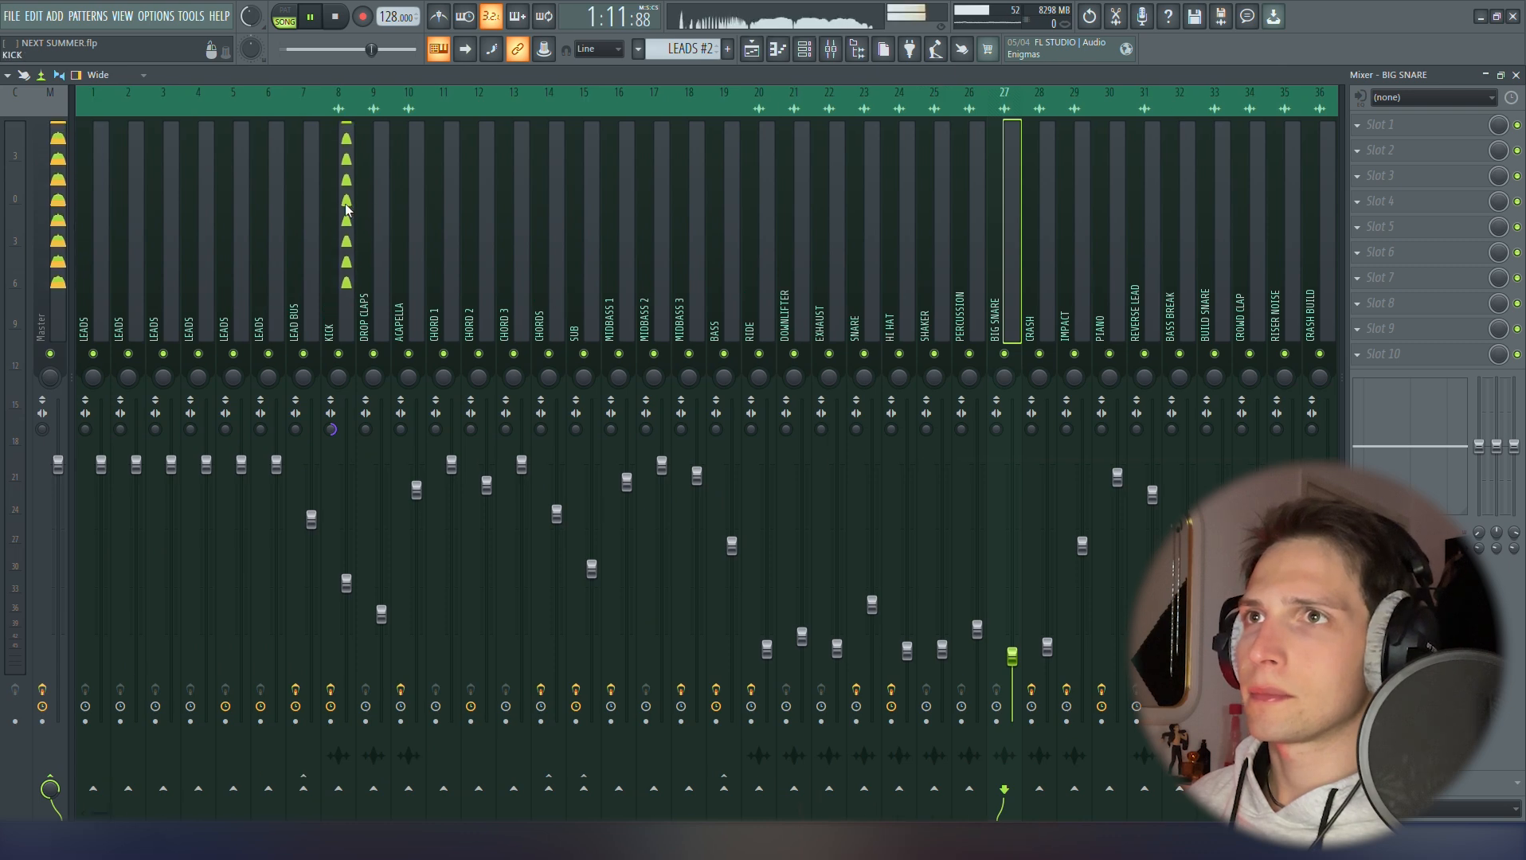
{"action": "left_click", "coordinate": [343, 239]}
{"action": "left_click", "coordinate": [1390, 125]}
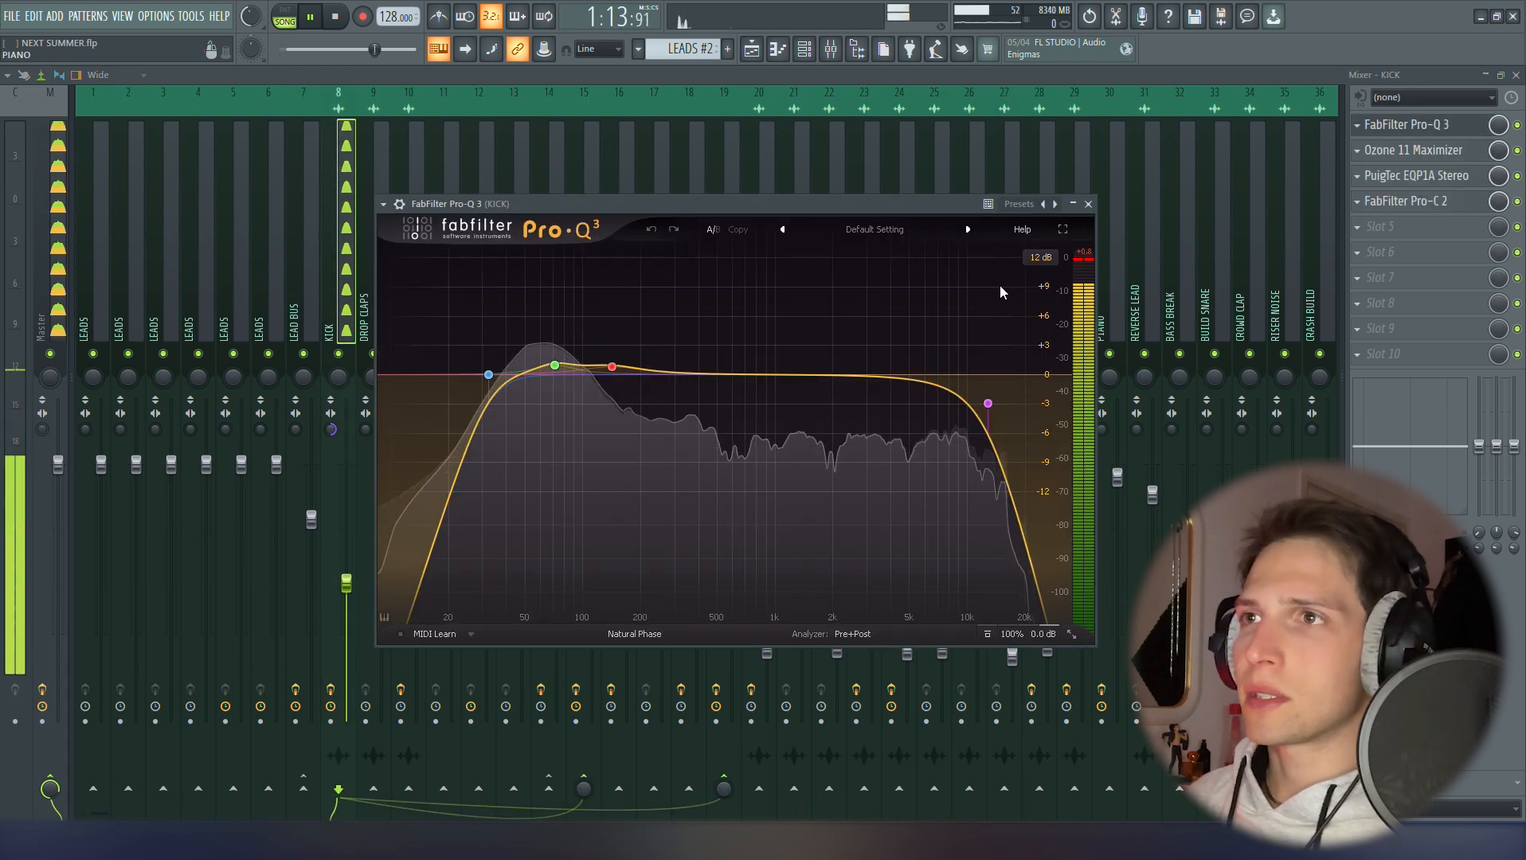
{"action": "left_click", "coordinate": [1090, 207]}
{"action": "key", "text": "space"}
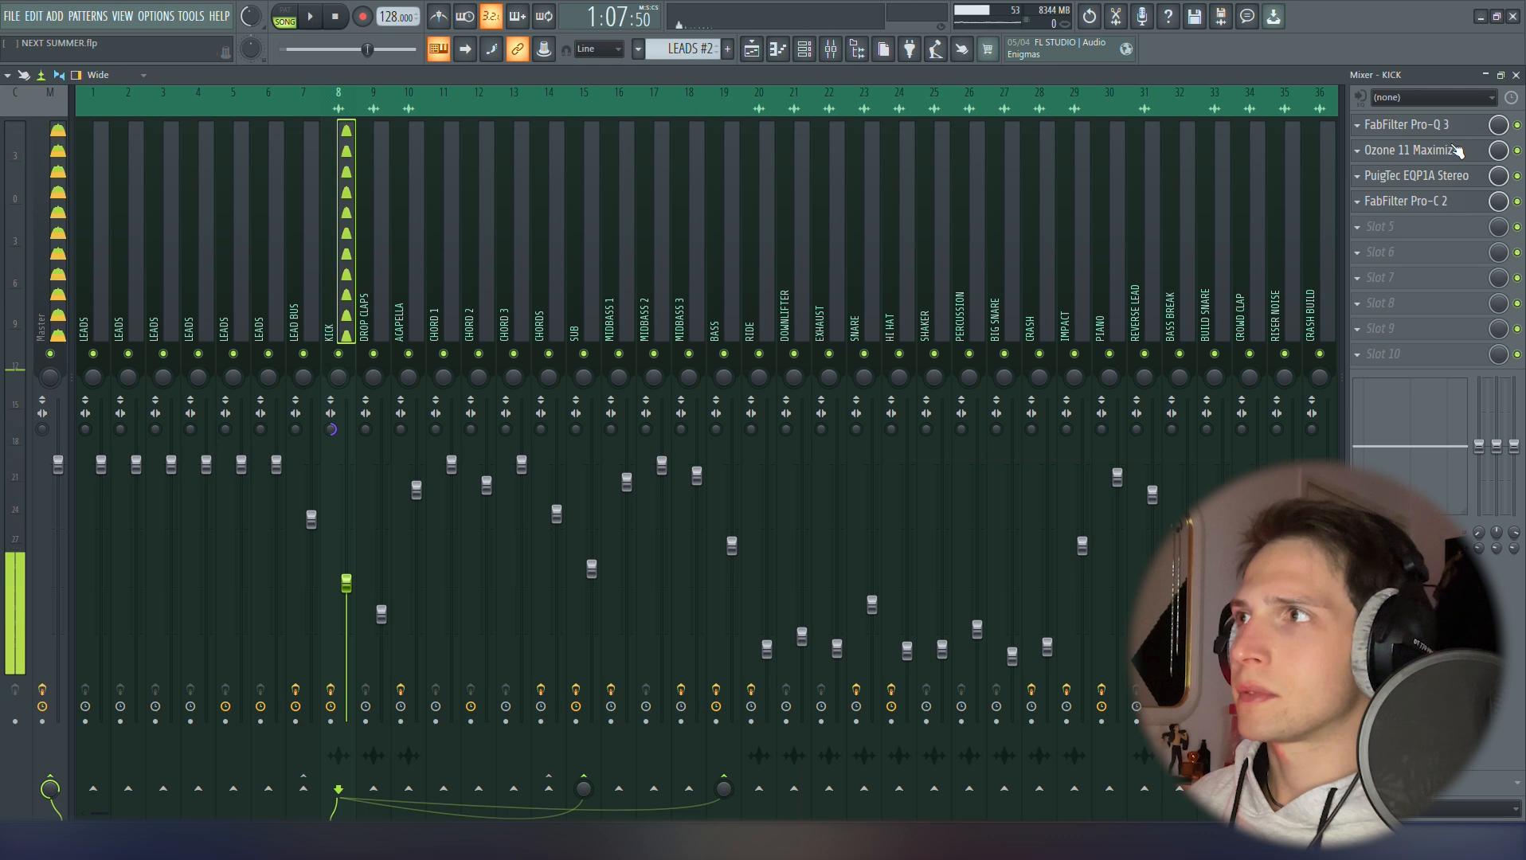
Review the Ozone 11 Maximizer on the KICK mixer track with a short playback and close it
{"action": "left_click", "coordinate": [1457, 150]}
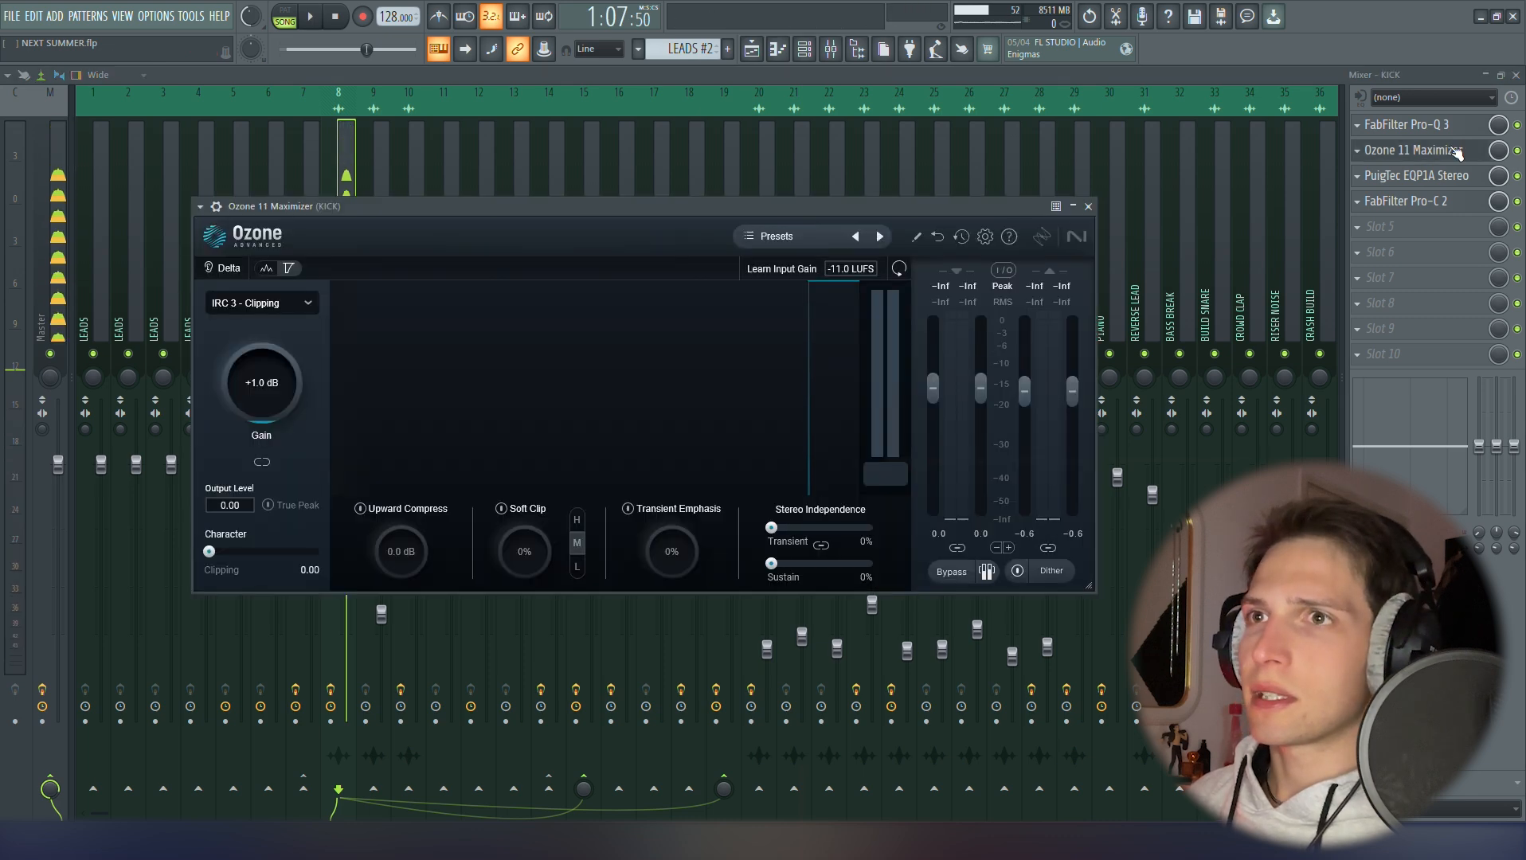
{"action": "key", "text": "space"}
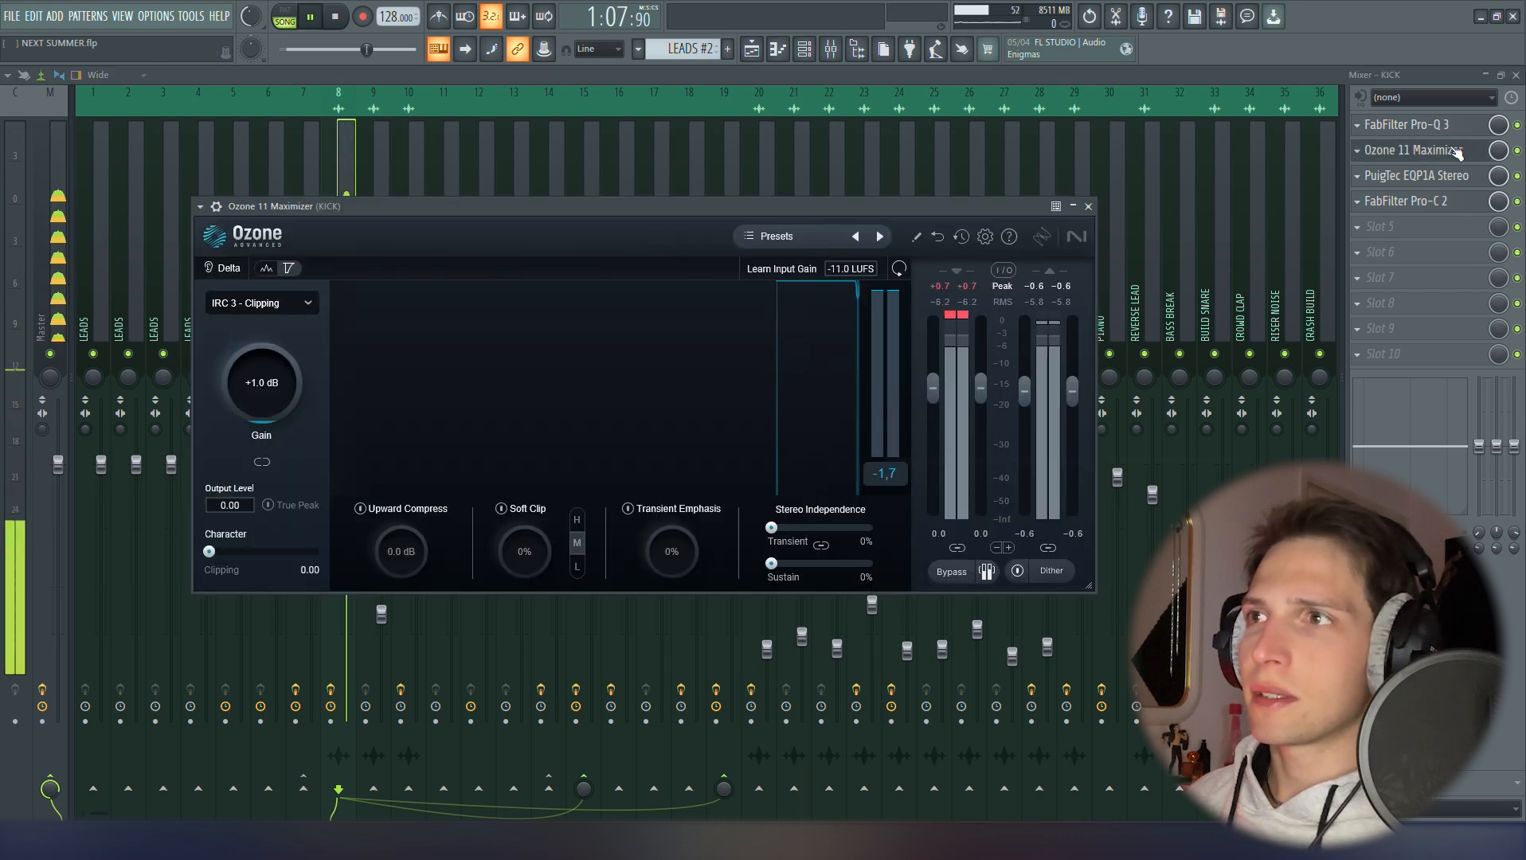
{"action": "key", "text": "space"}
{"action": "left_click", "coordinate": [1458, 150]}
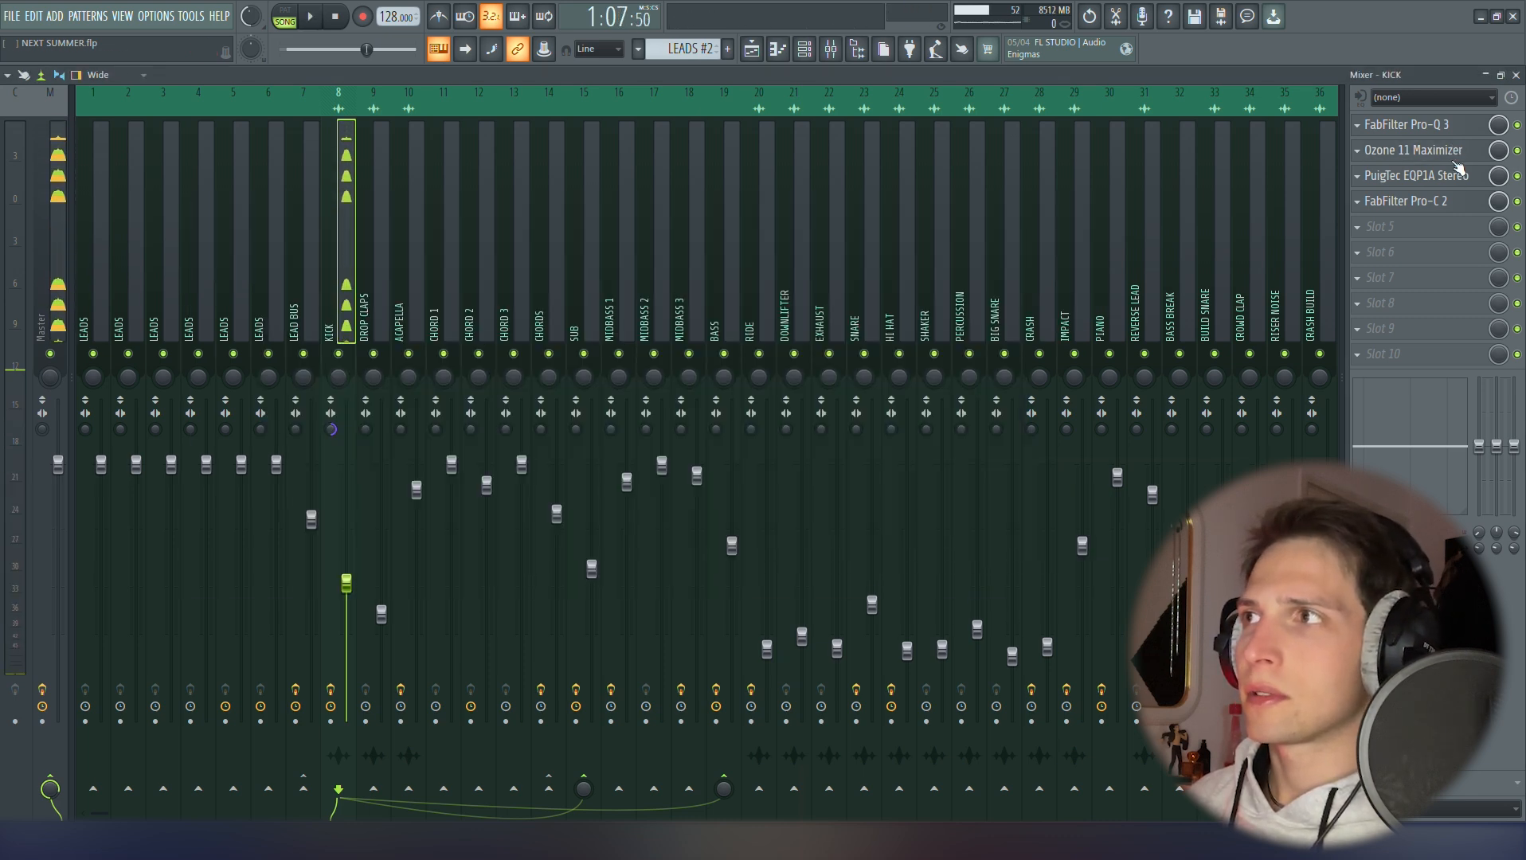
Review the PuigTec EQP1A Stereo and FabFilter Pro-C 2 on the KICK mixer track, and return to the playlist
{"action": "left_click", "coordinate": [1443, 176]}
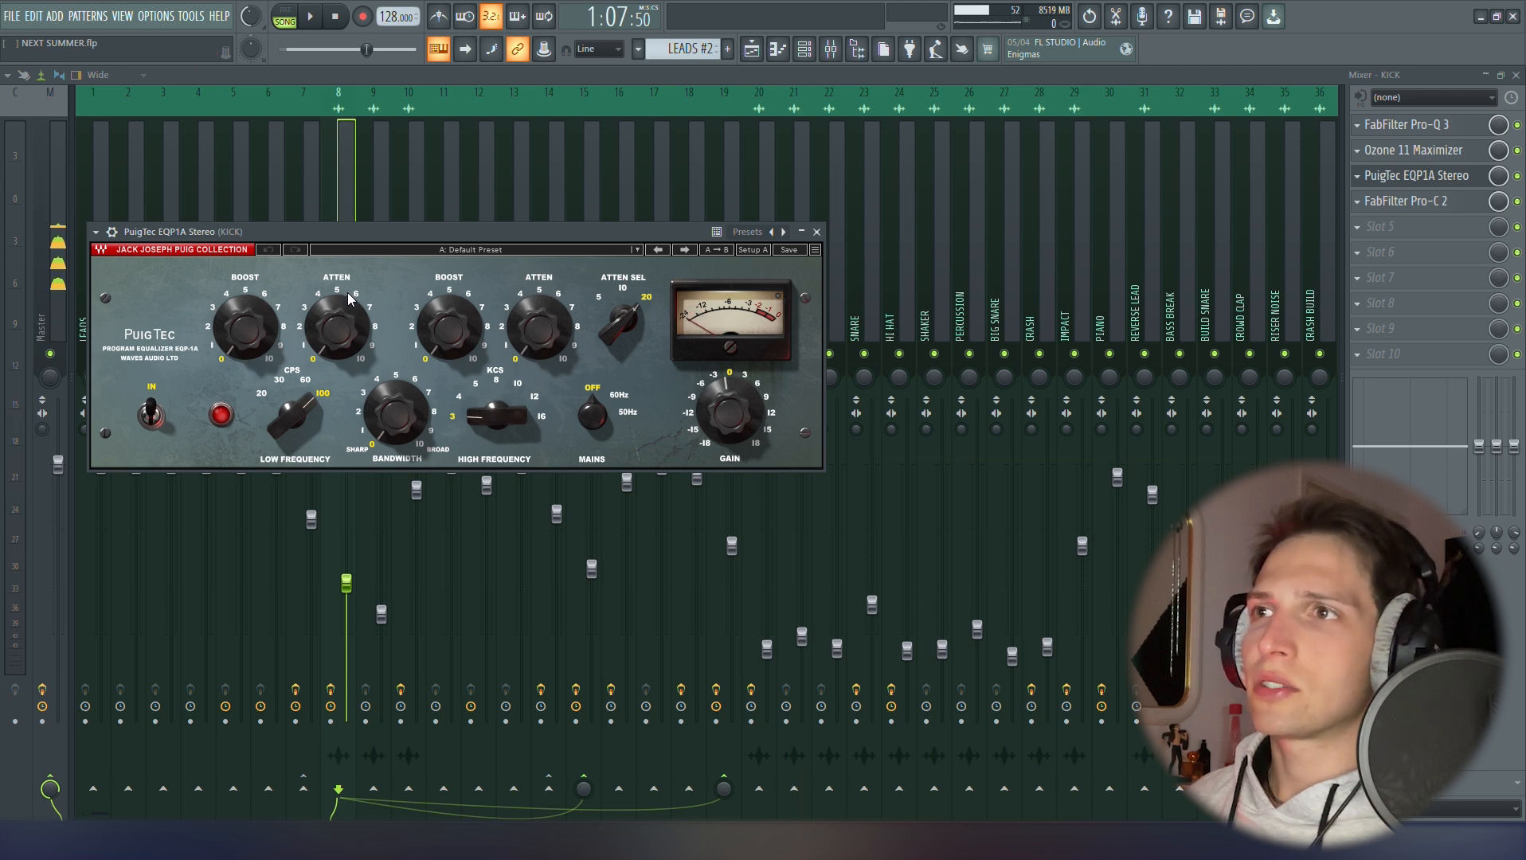
{"action": "left_click", "coordinate": [1406, 201]}
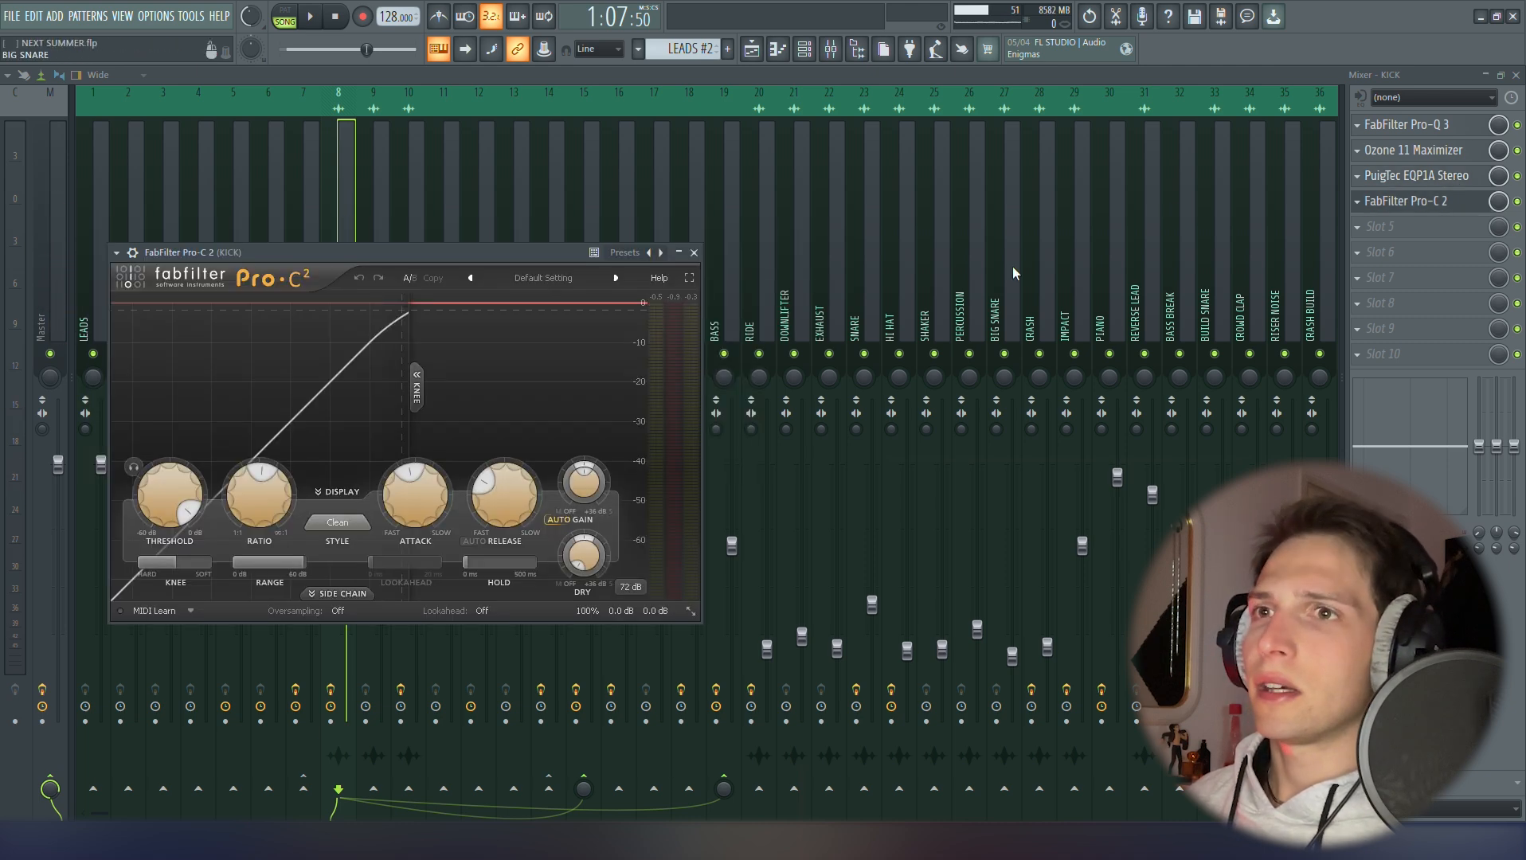
{"action": "left_click", "coordinate": [694, 252]}
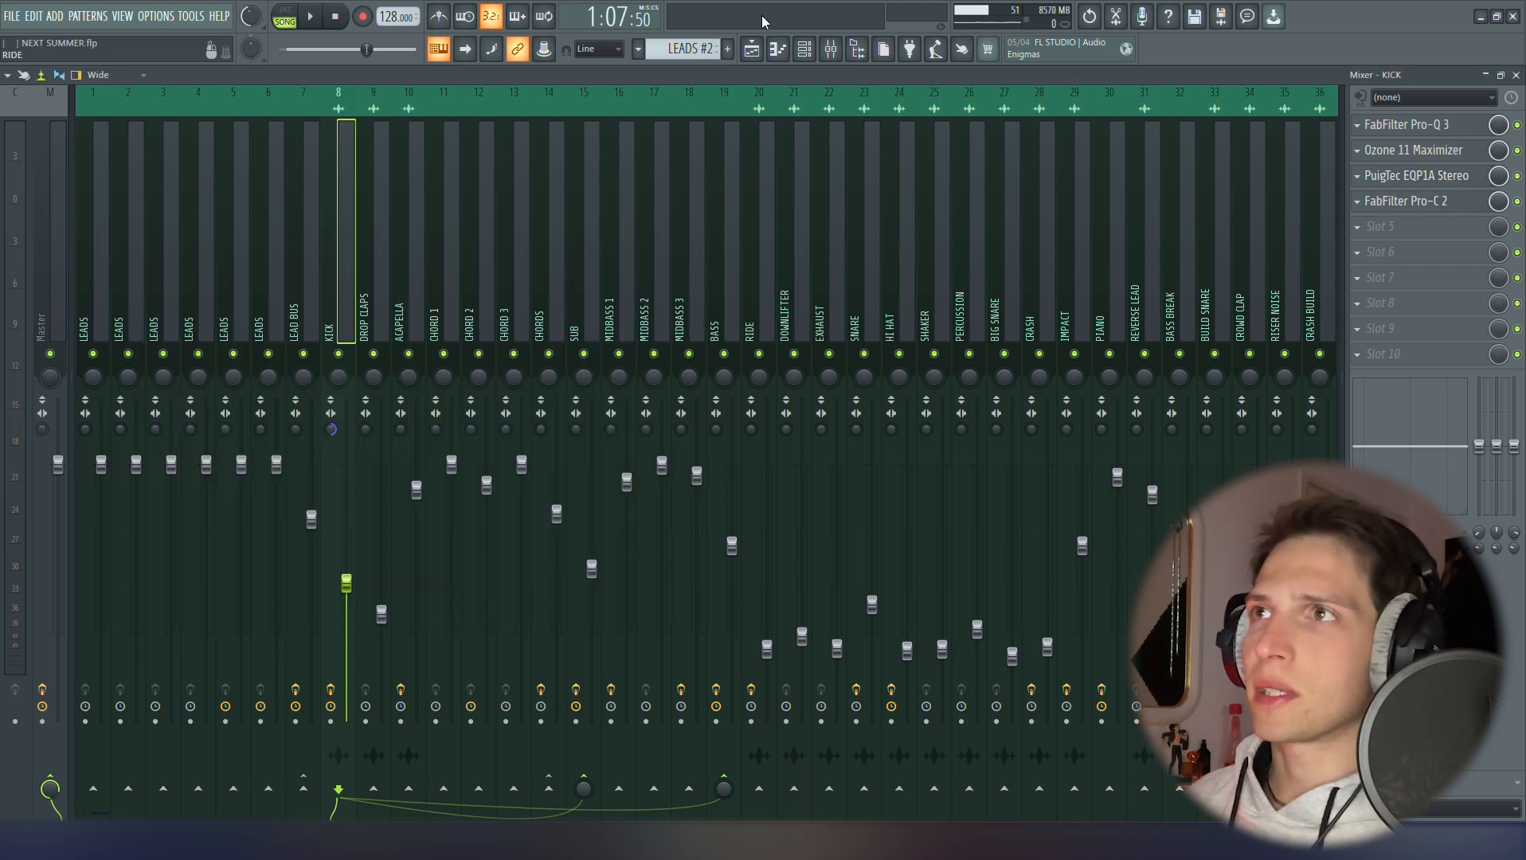
{"action": "left_click", "coordinate": [755, 54]}
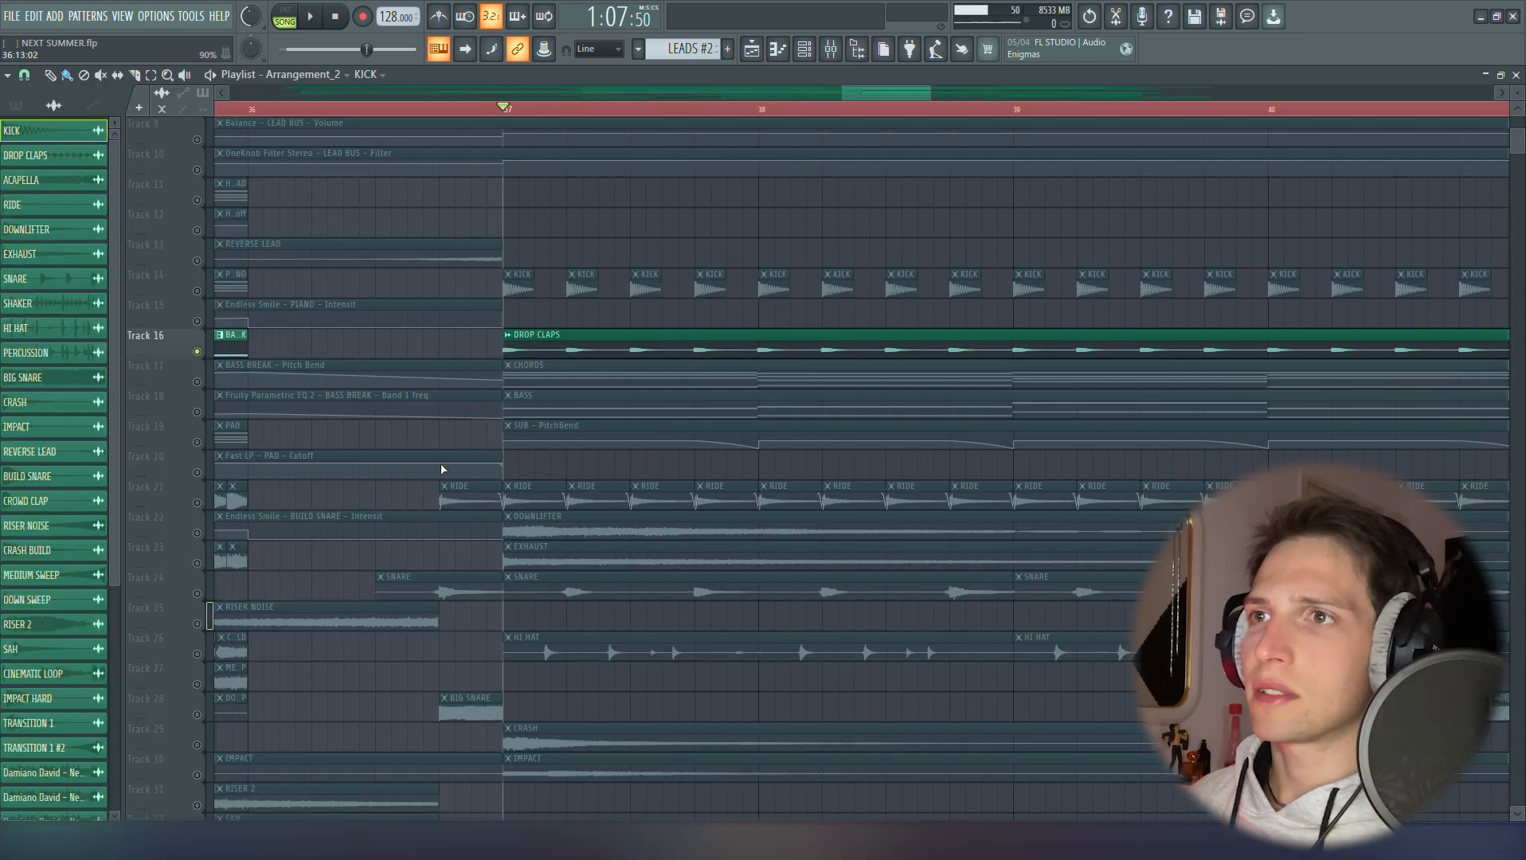
Play the DROP CLAPS on Track 16, review their sample settings and mixer track, and return to the playlist
{"action": "scroll", "coordinate": [452, 452], "scroll_direction": "up", "scroll_amount": 4}
{"action": "key", "text": "space"}
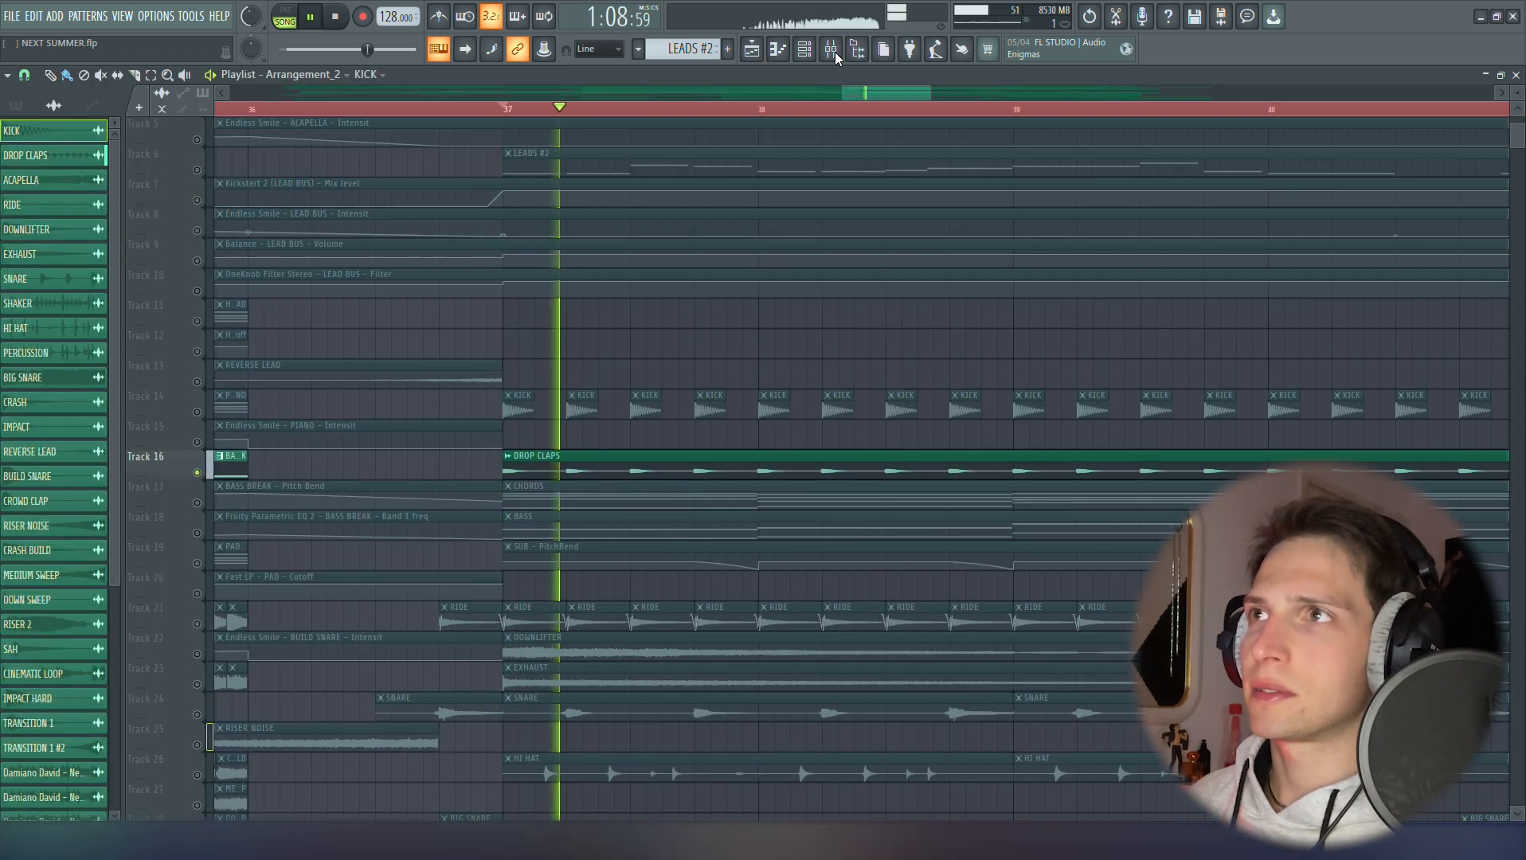
{"action": "double_click", "coordinate": [722, 467]}
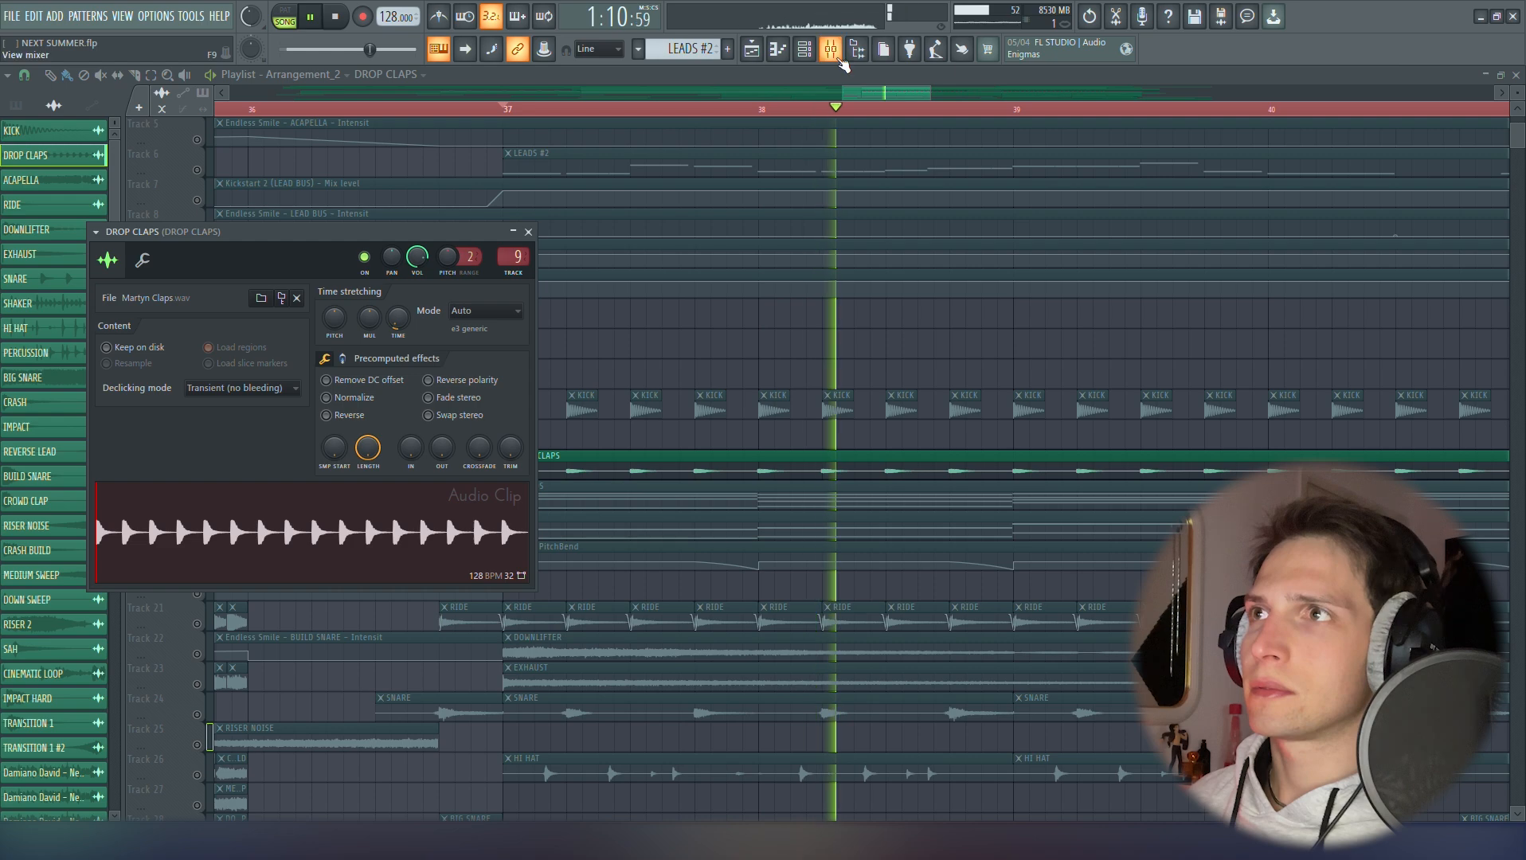
{"action": "key", "text": "F9"}
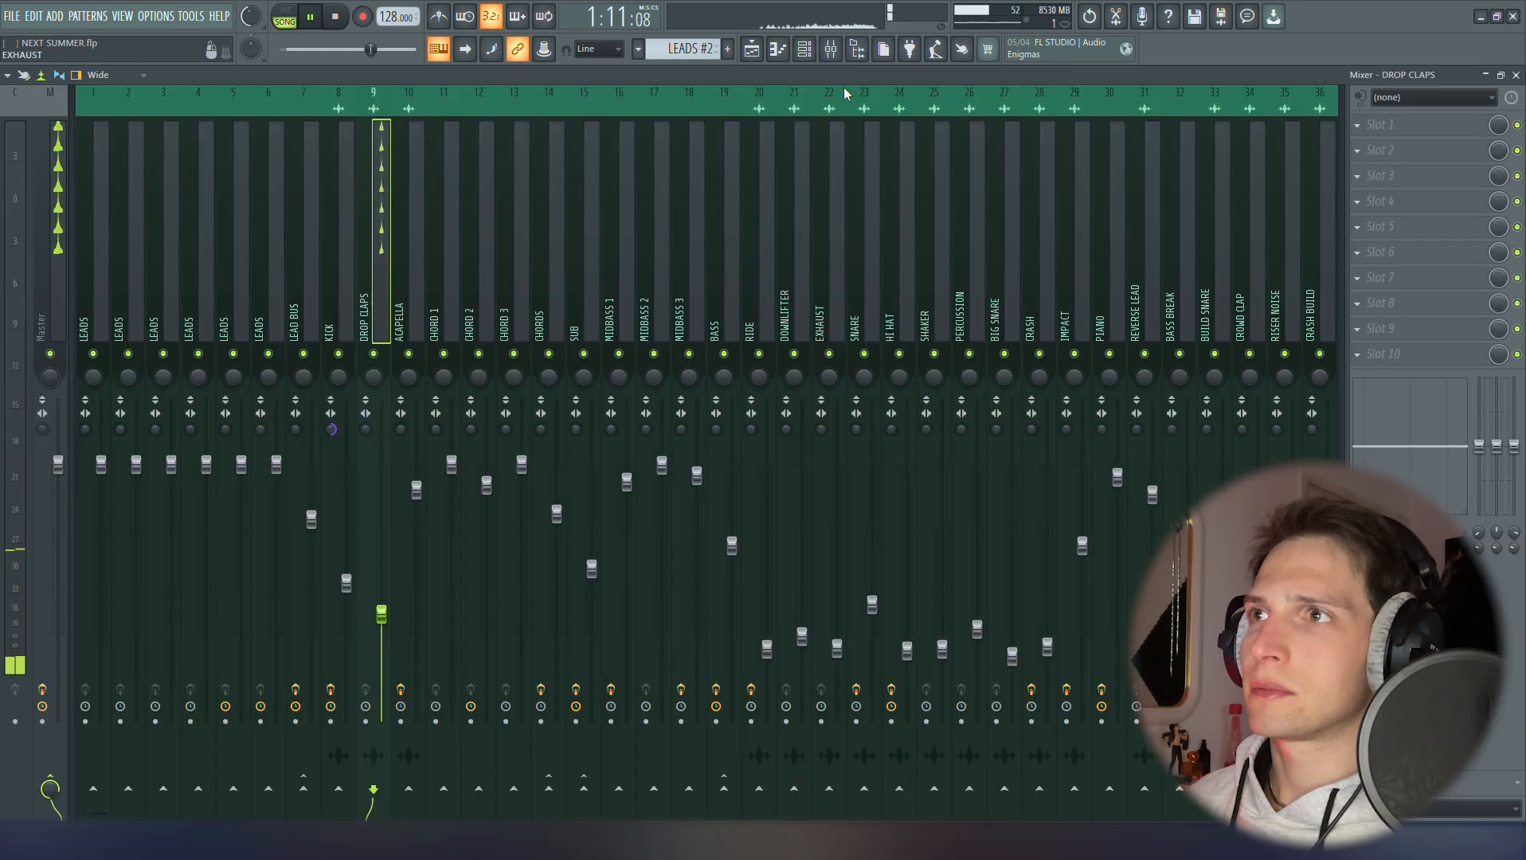
{"action": "left_click", "coordinate": [758, 55]}
{"action": "key", "text": "space"}
Play the soloed SNARE clips on Track 24 of the drop
{"action": "scroll", "coordinate": [211, 528], "scroll_direction": "down", "scroll_amount": 4}
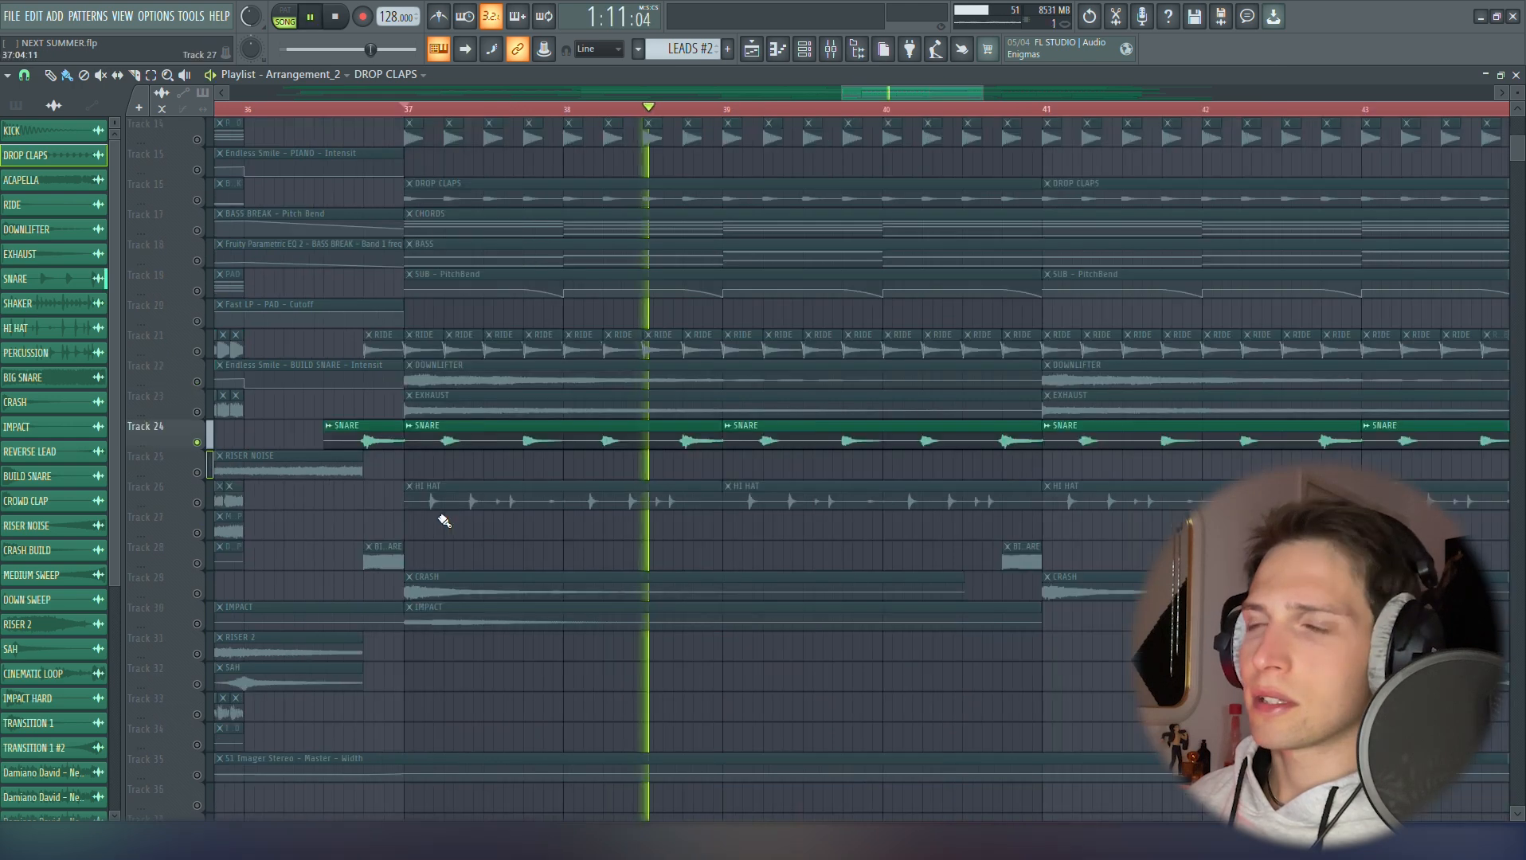
{"action": "scroll", "coordinate": [430, 508], "scroll_direction": "down", "scroll_amount": 2}
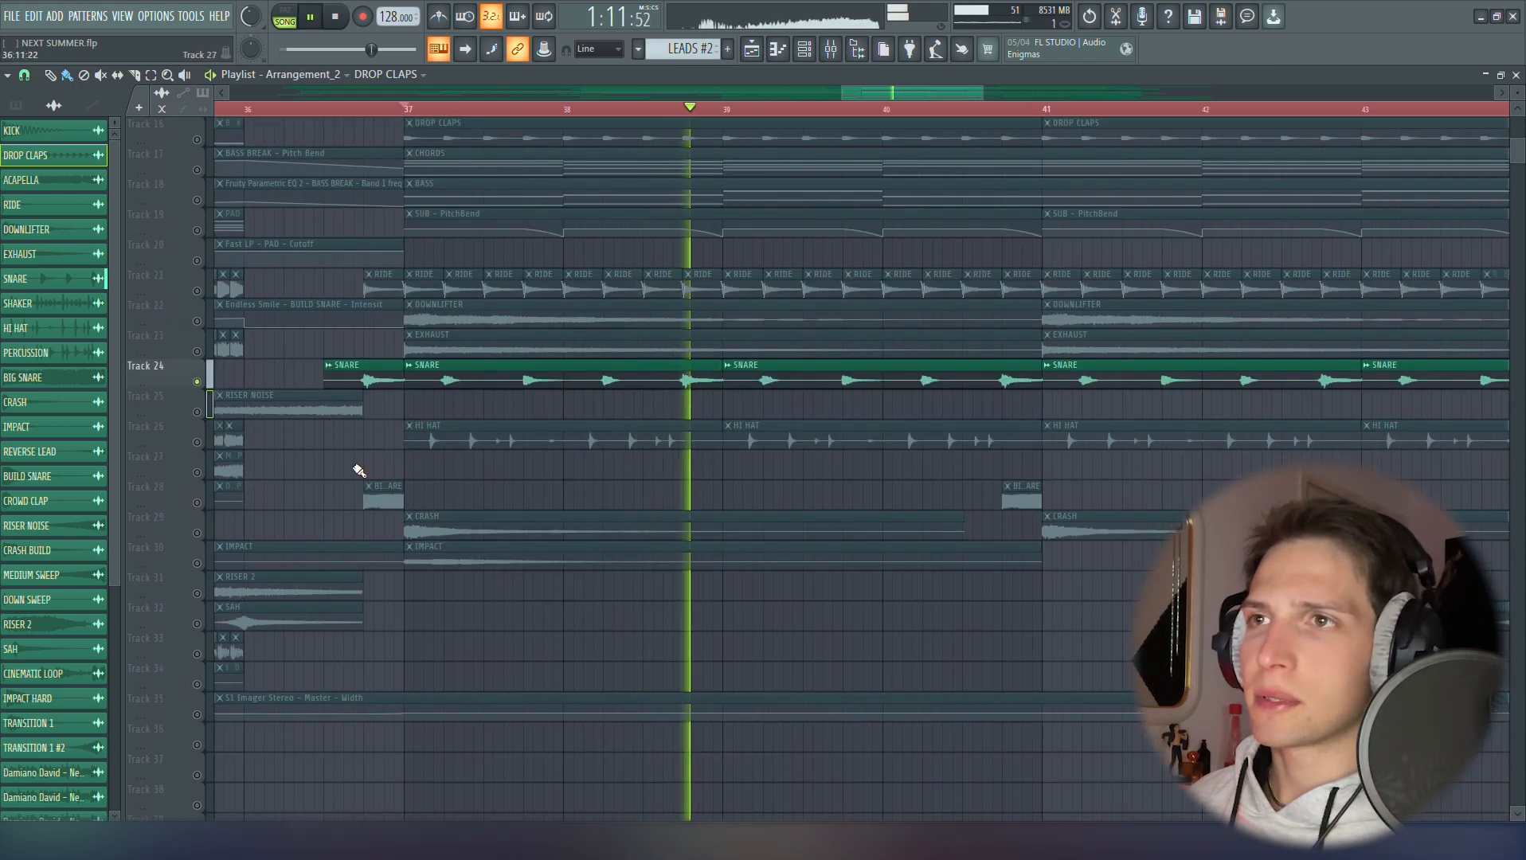
{"action": "key", "text": "space"}
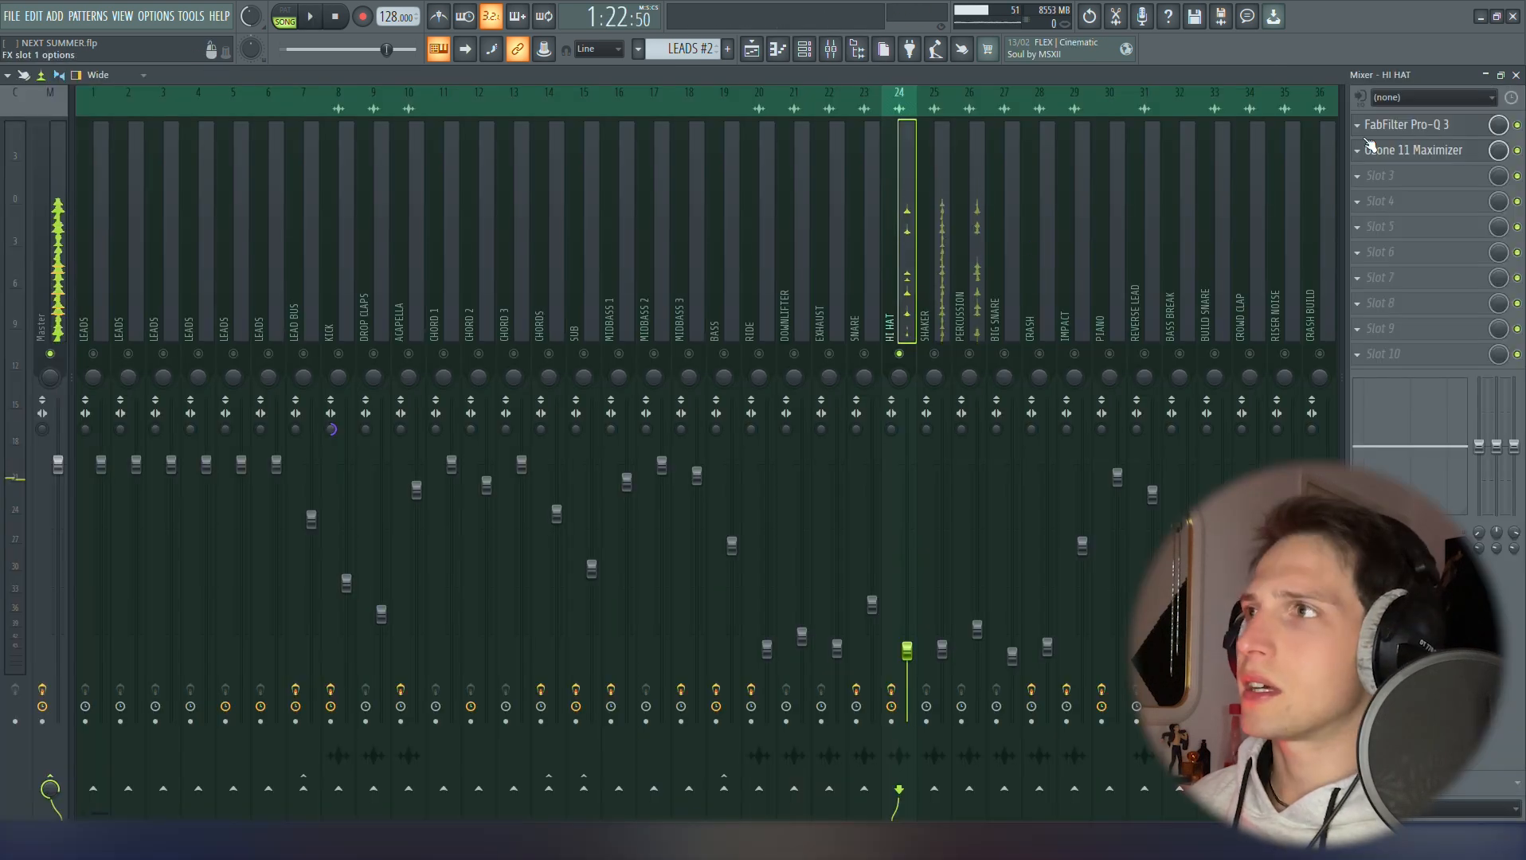
Review the FabFilter Pro-Q 3 and Ozone 11 Maximizer on the HI HAT mixer track
{"action": "left_click", "coordinate": [1413, 124]}
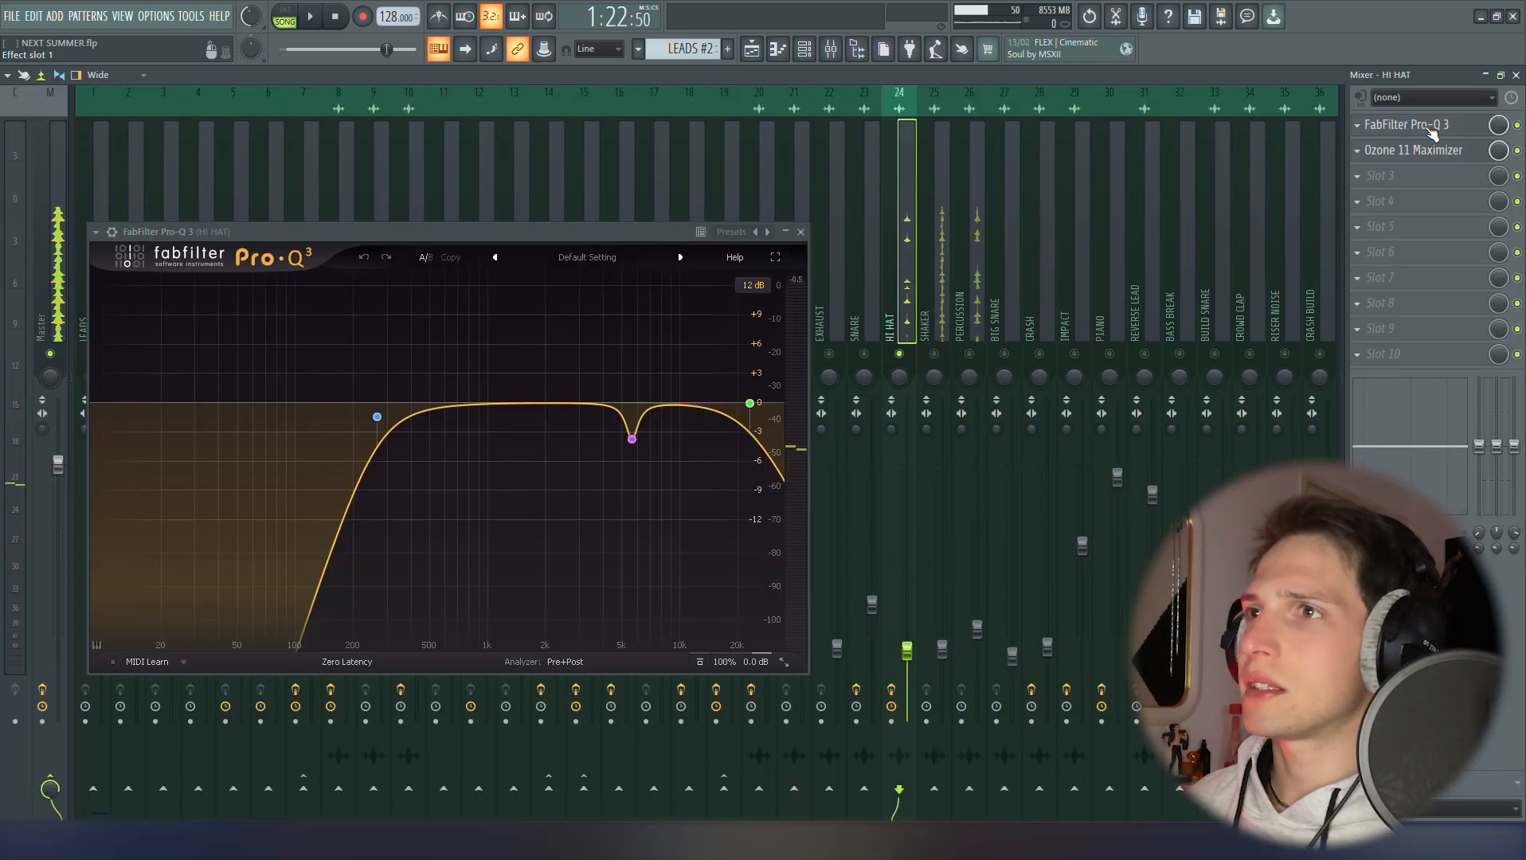
{"action": "left_click", "coordinate": [801, 232]}
{"action": "left_click", "coordinate": [1460, 151]}
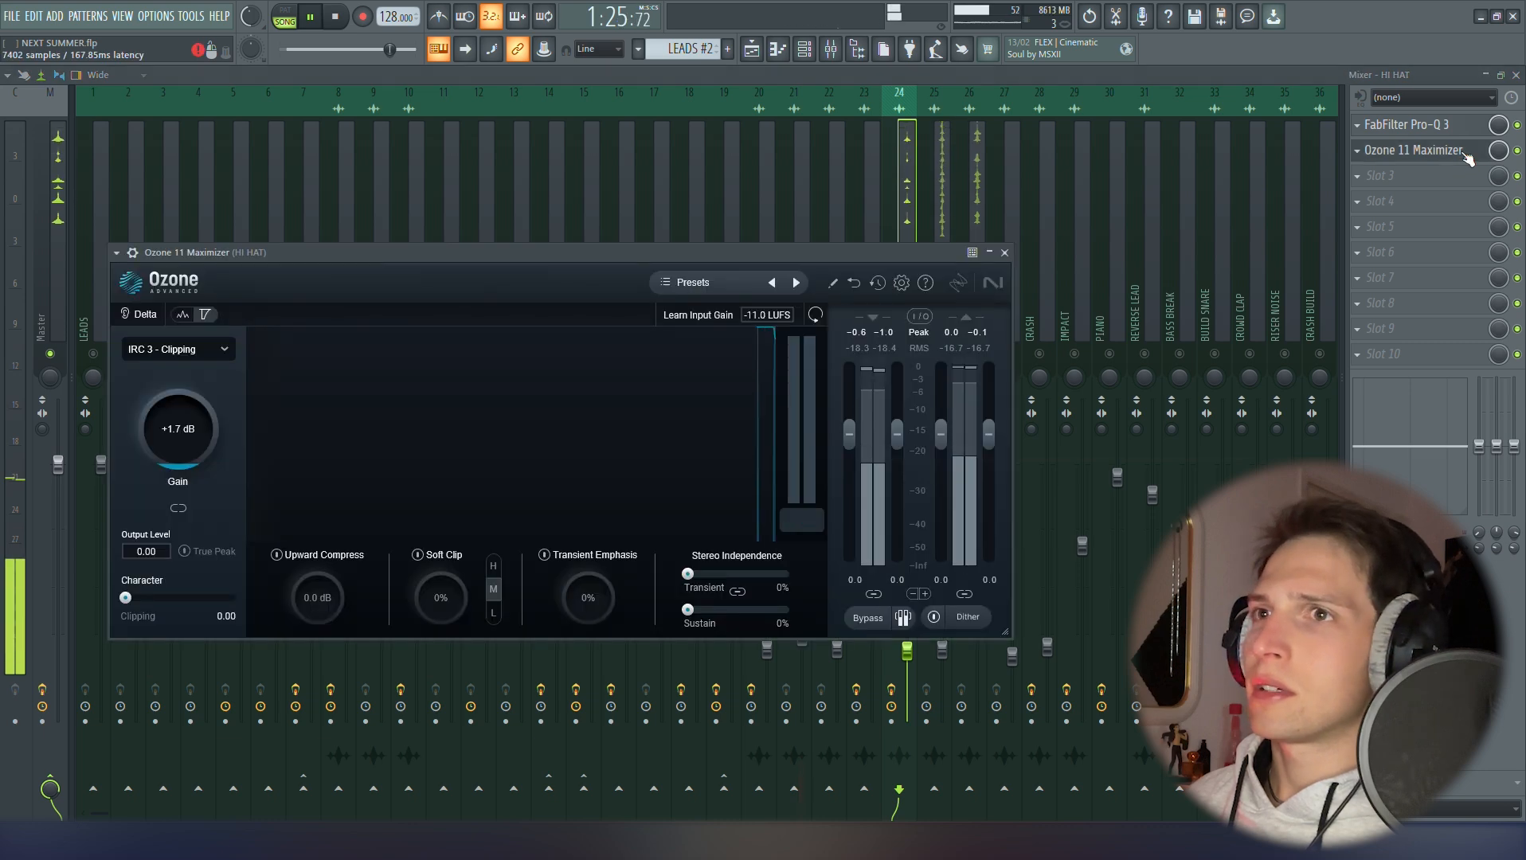
{"action": "left_click", "coordinate": [1390, 152]}
Solo the SHAKER and PERCUSSION mixer tracks in turn to hear each one, and return to the playlist
{"action": "right_click", "coordinate": [938, 345]}
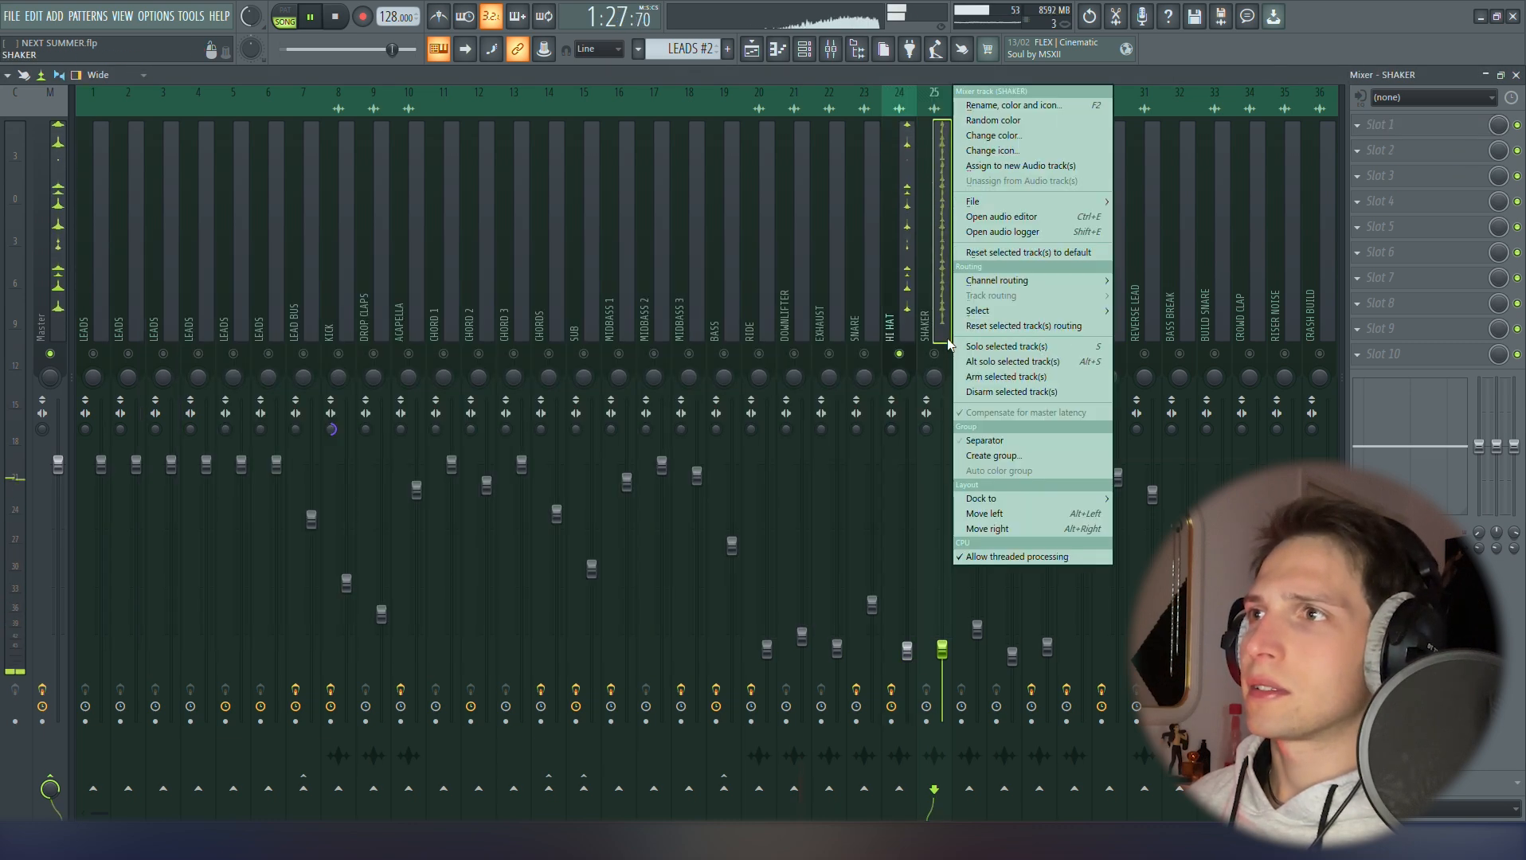
{"action": "right_click", "coordinate": [939, 344]}
{"action": "right_click", "coordinate": [969, 353]}
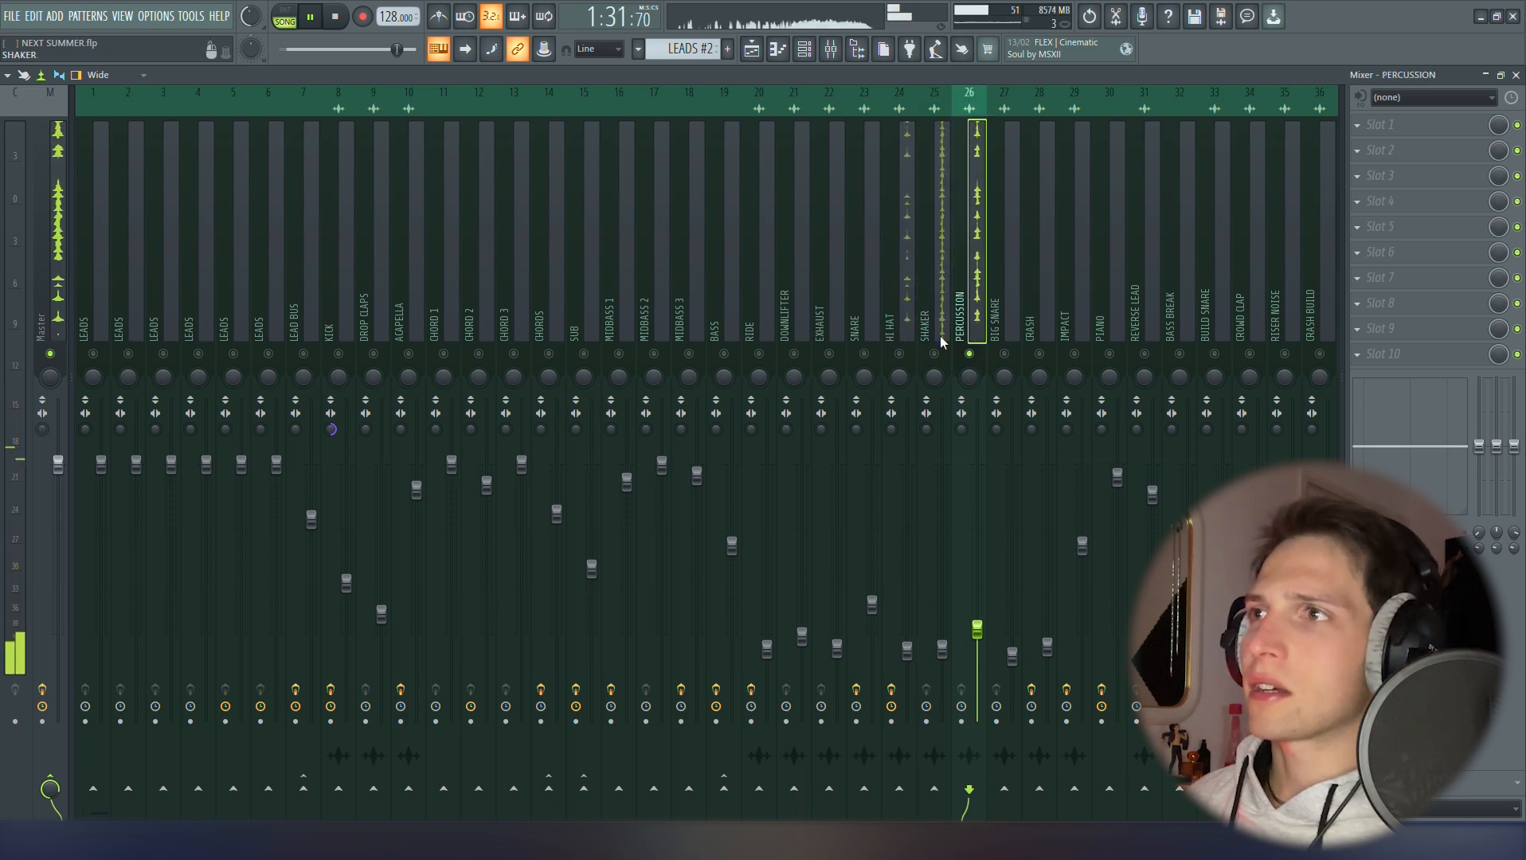
{"action": "left_click", "coordinate": [751, 50]}
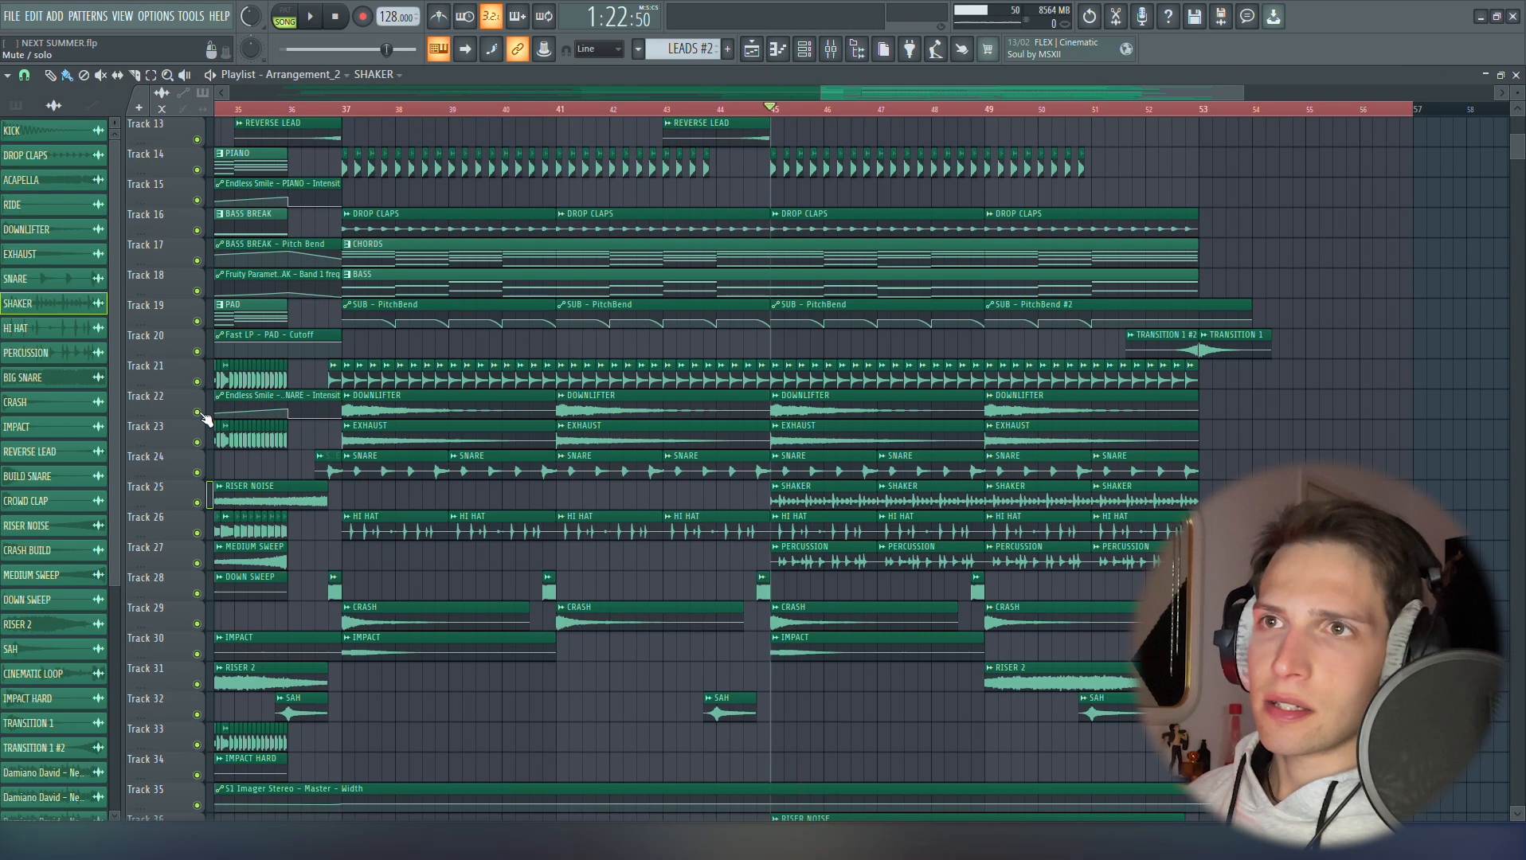
Solo Tracks 22, 23, 25 and 29 to 32 and play the drop's downlifter, exhaust, crash and impact effects
{"action": "right_click", "coordinate": [198, 413]}
{"action": "left_click", "coordinate": [198, 443]}
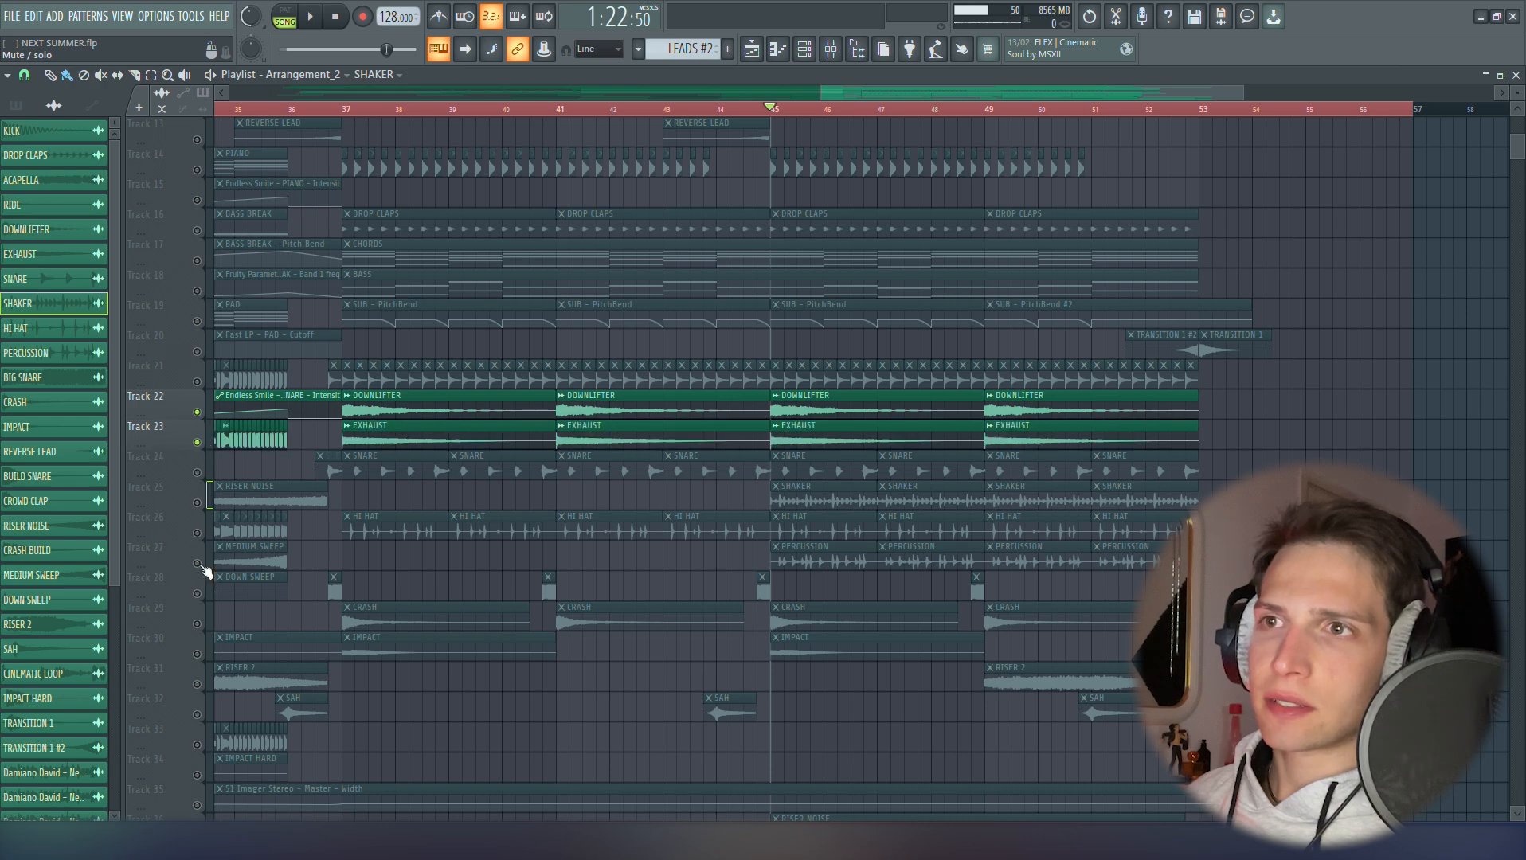
{"action": "left_click", "coordinate": [197, 624]}
{"action": "left_click", "coordinate": [197, 655]}
{"action": "scroll", "coordinate": [625, 731], "scroll_direction": "down", "scroll_amount": 5, "text": "ctrl"}
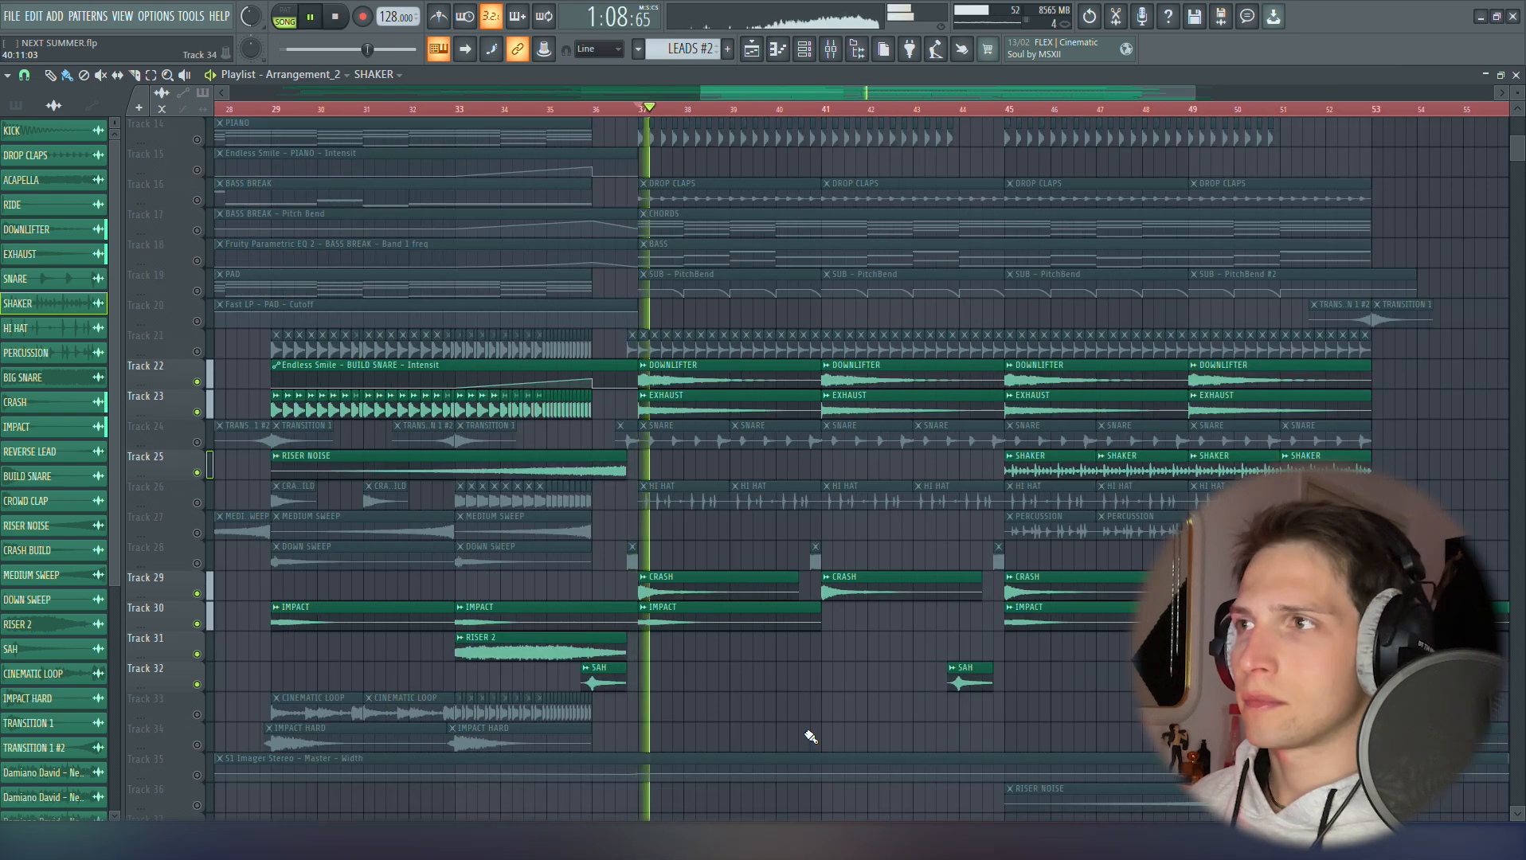
{"action": "scroll", "coordinate": [866, 728], "scroll_direction": "up", "scroll_amount": 4}
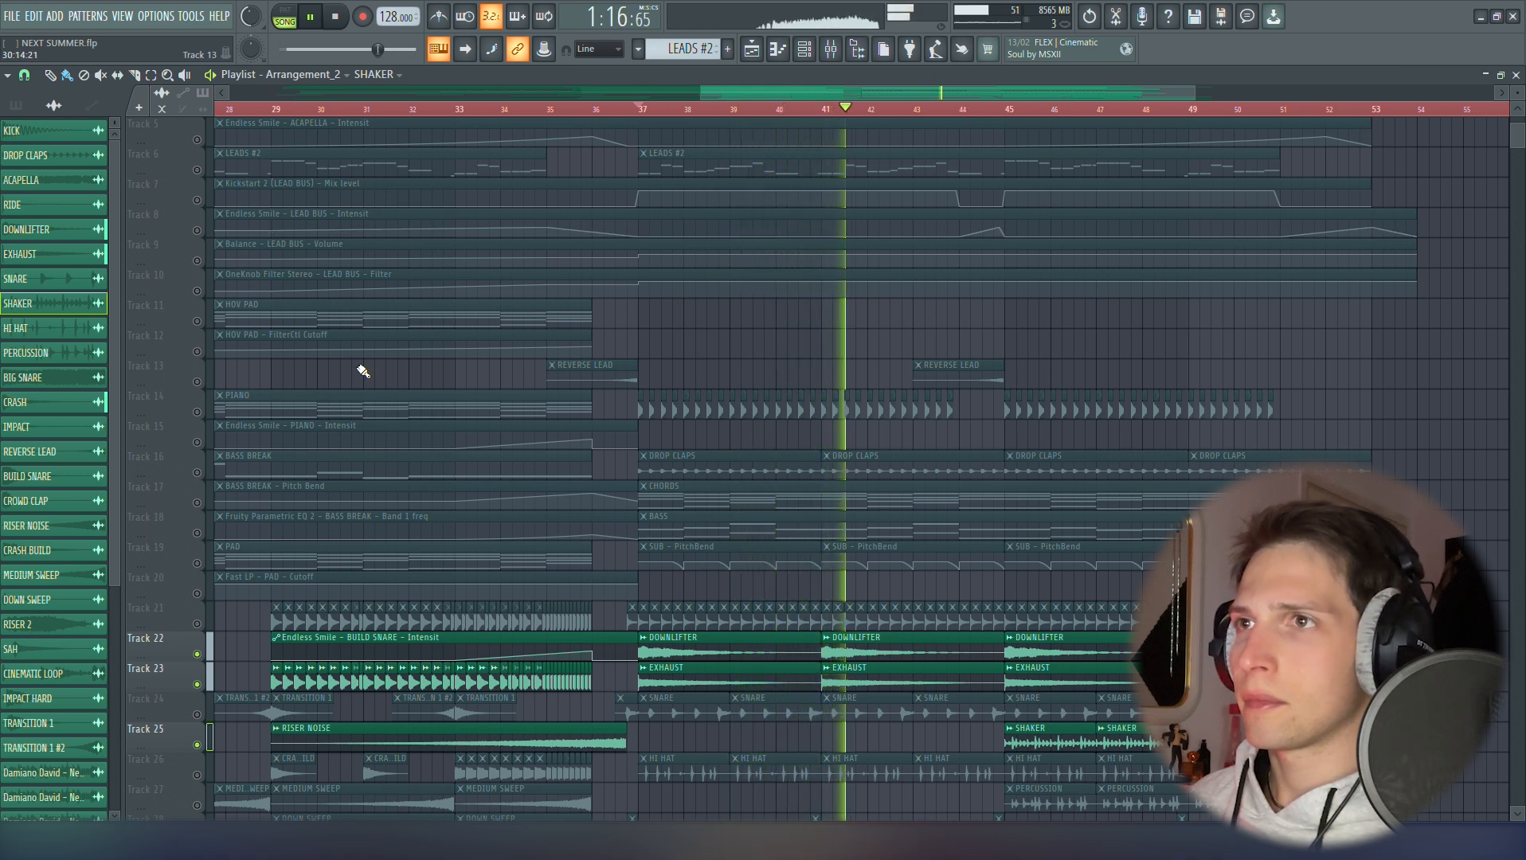
{"action": "key", "text": "space"}
Solo the REVERSE LEAD clips on Track 13 and play them into the drop
{"action": "right_click", "coordinate": [197, 381]}
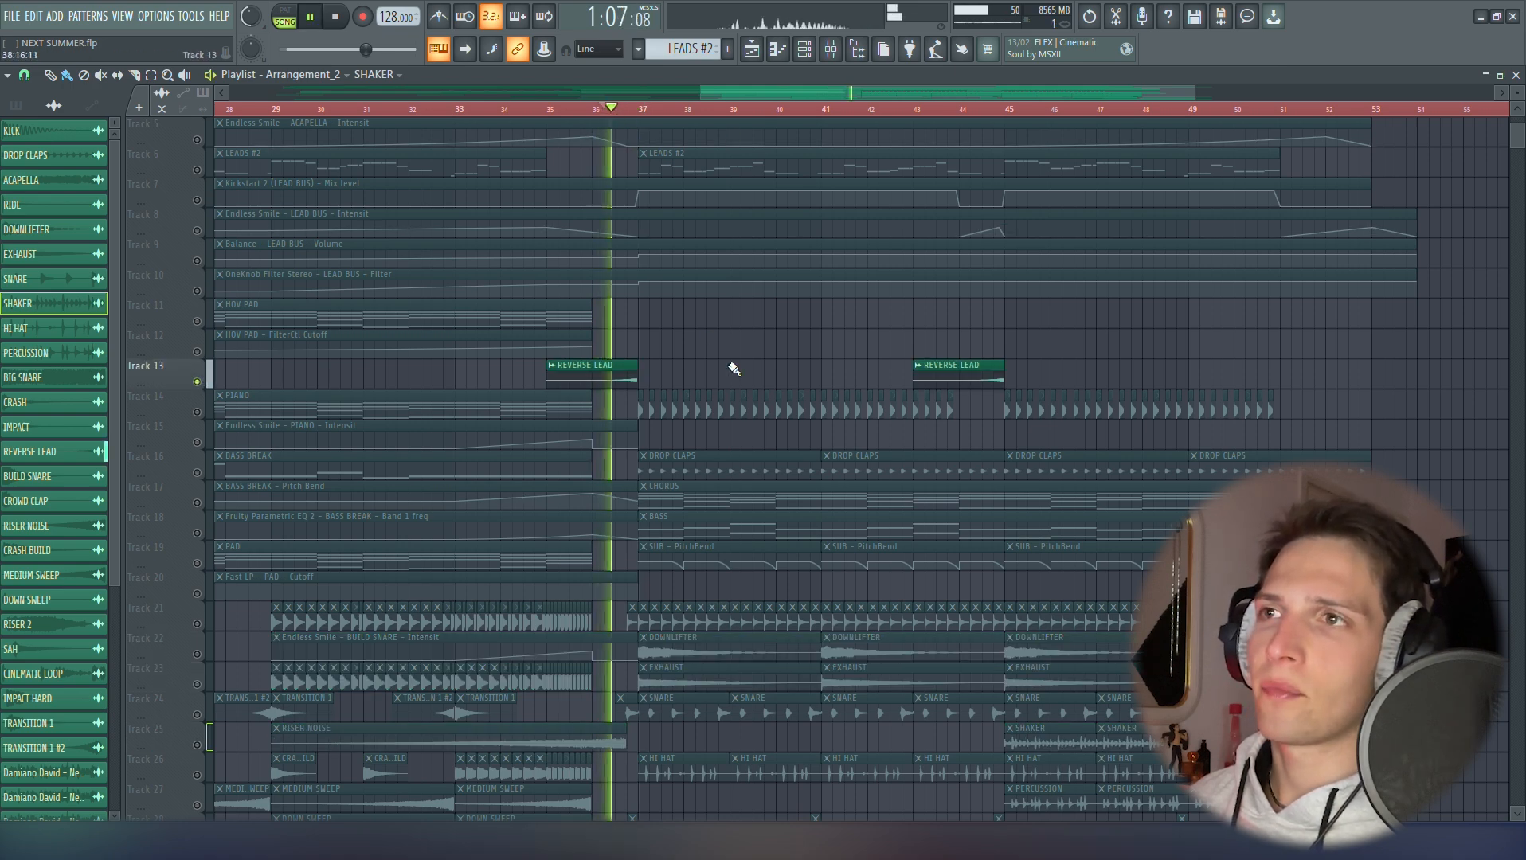
{"action": "key", "text": "space"}
{"action": "scroll", "coordinate": [786, 396], "scroll_direction": "down", "scroll_amount": 2}
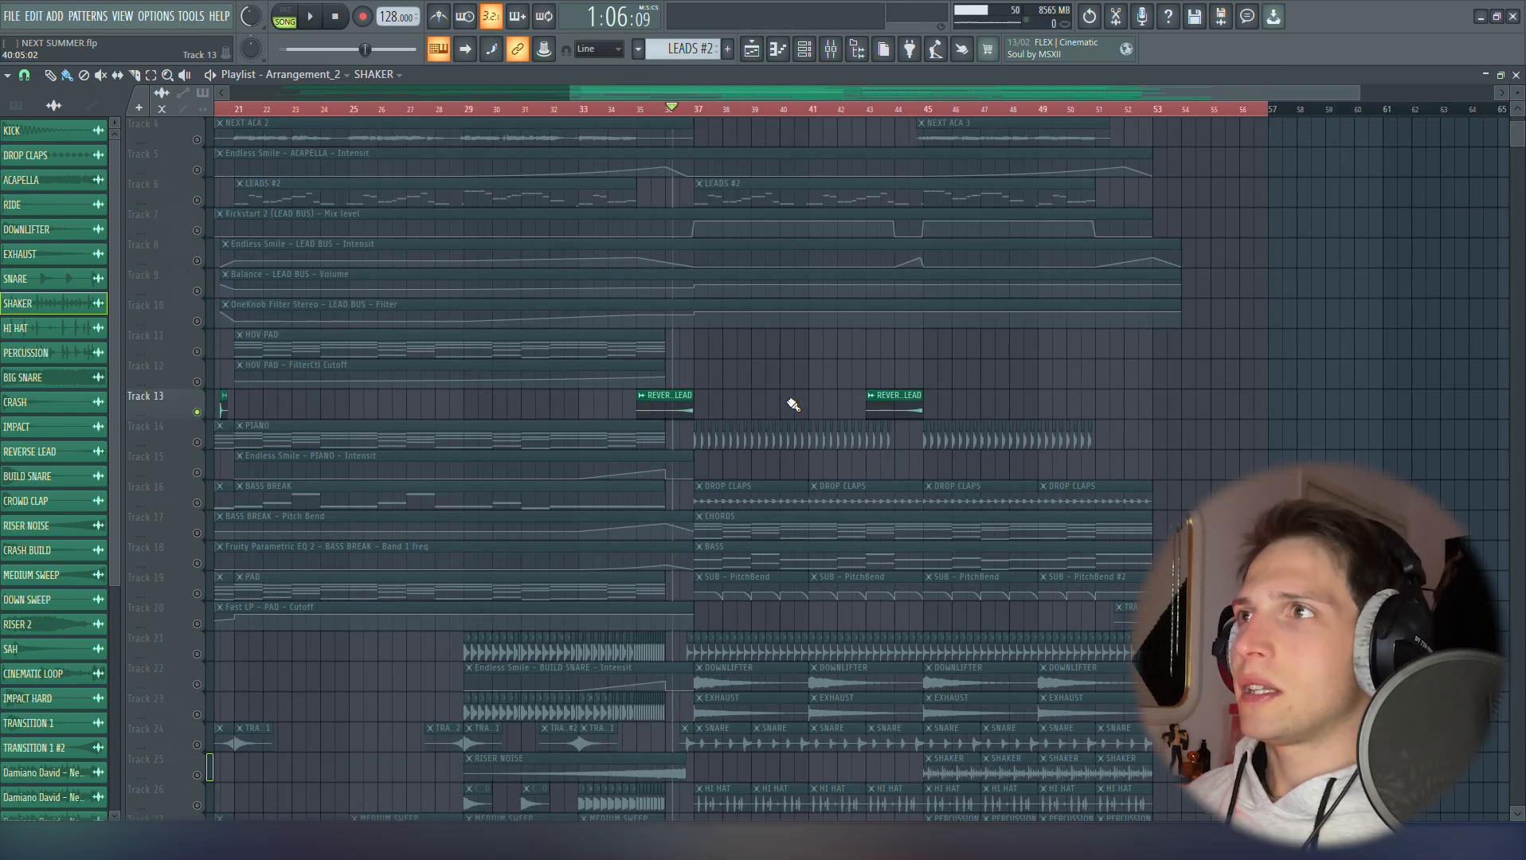
Solo Track 17, play the CHORDS pattern from the drop and show its channels in the channel rack
{"action": "scroll", "coordinate": [793, 405], "scroll_direction": "down", "scroll_amount": 2}
{"action": "right_click", "coordinate": [197, 412]}
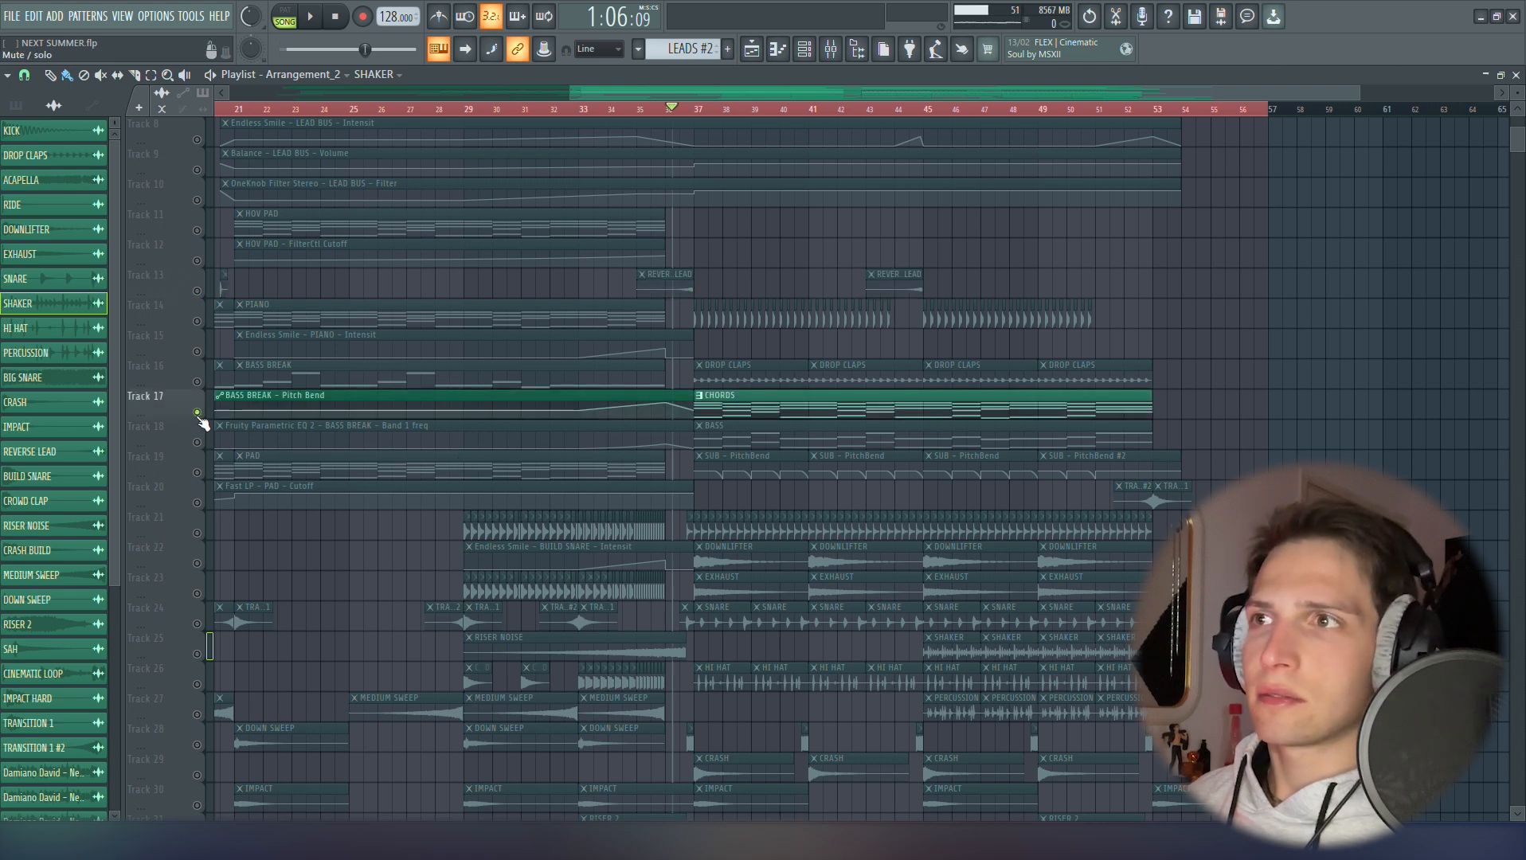
{"action": "key", "text": "space"}
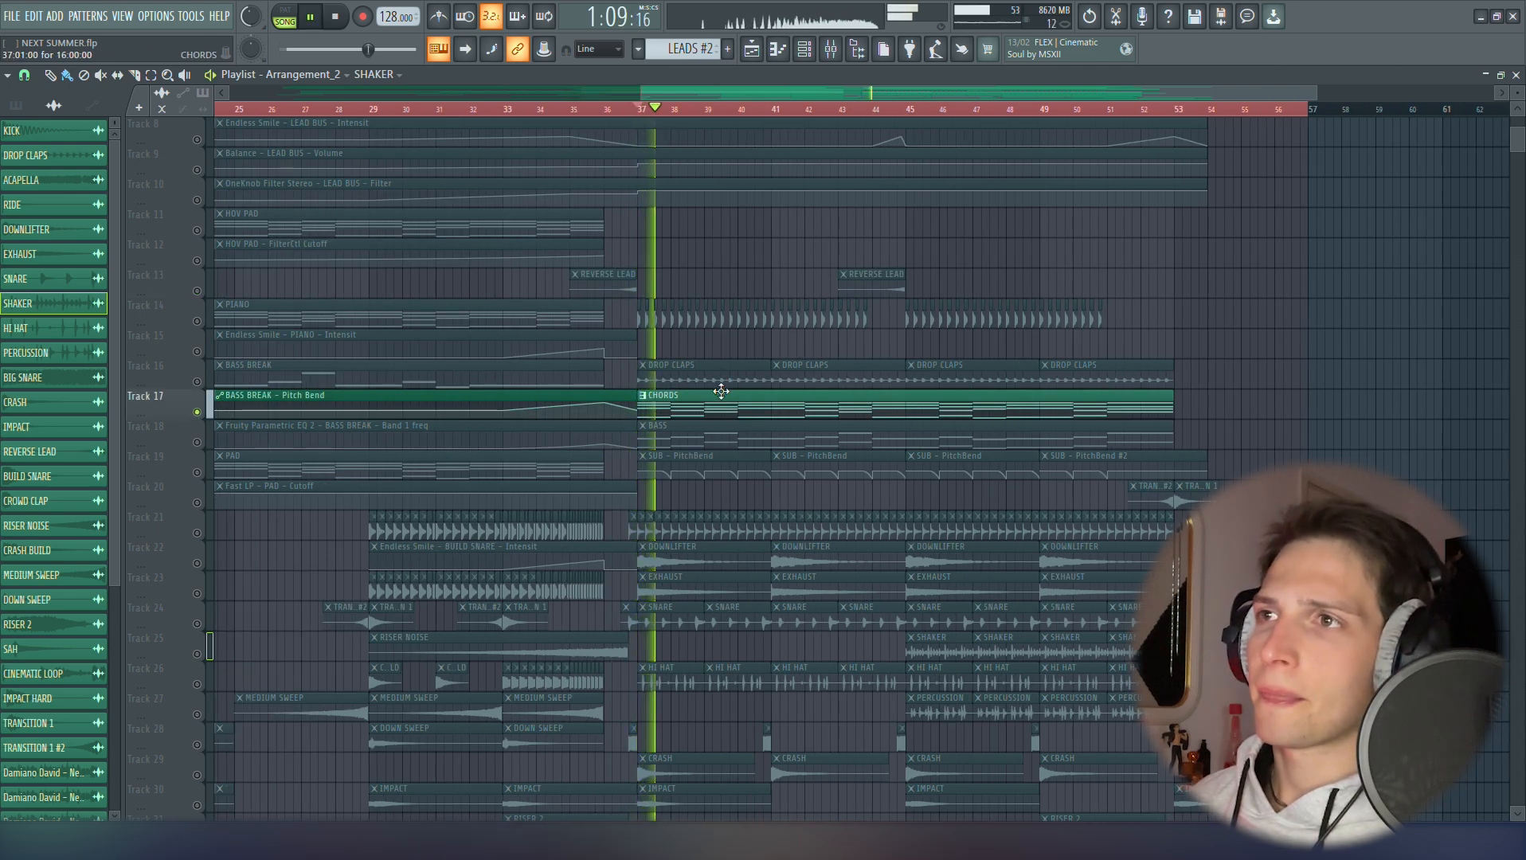
{"action": "left_click", "coordinate": [721, 392]}
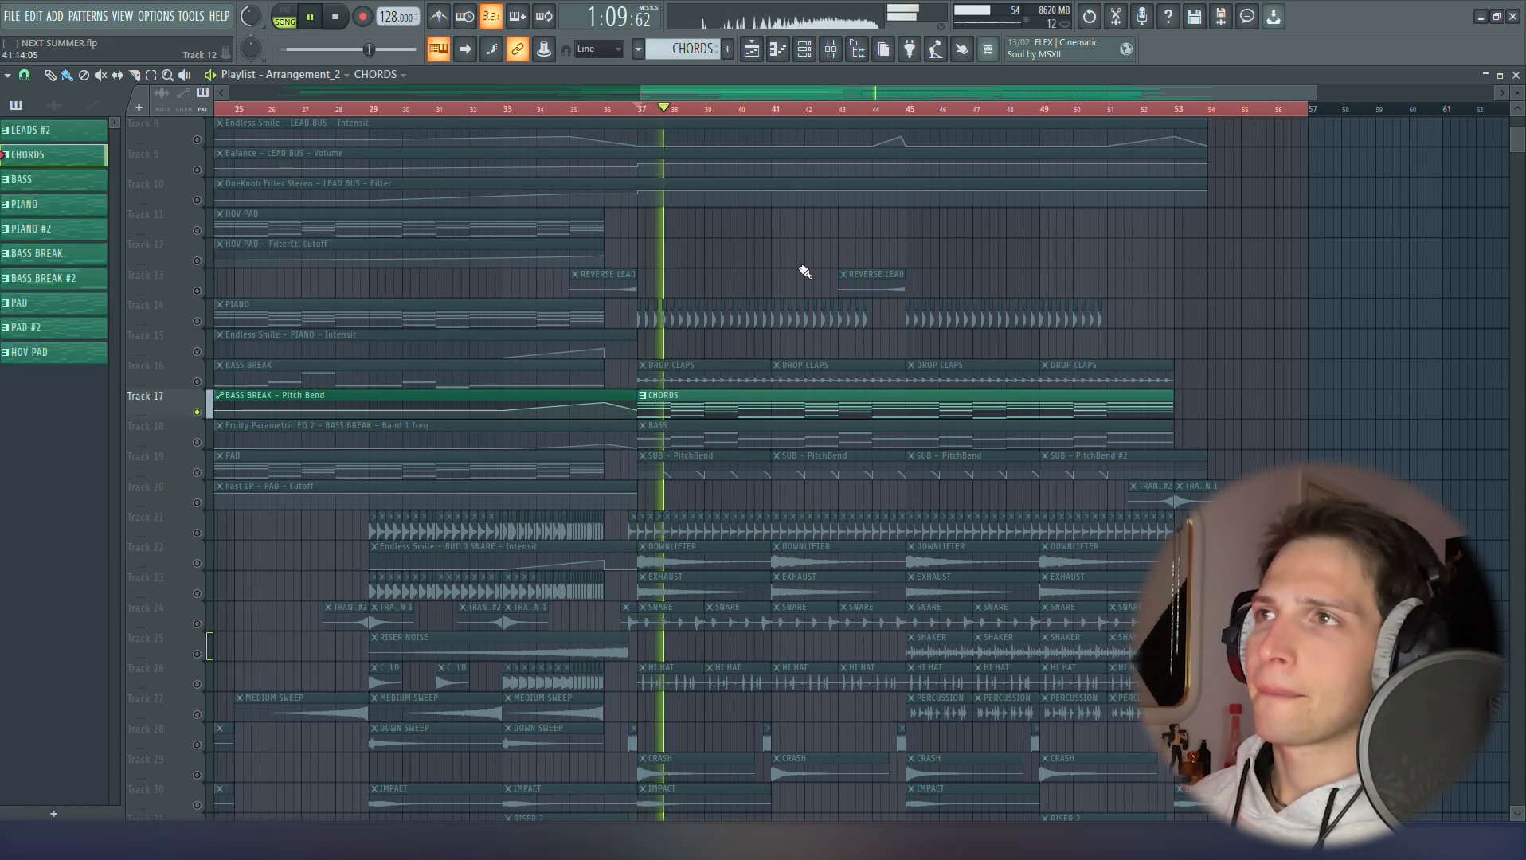
{"action": "left_click", "coordinate": [812, 55]}
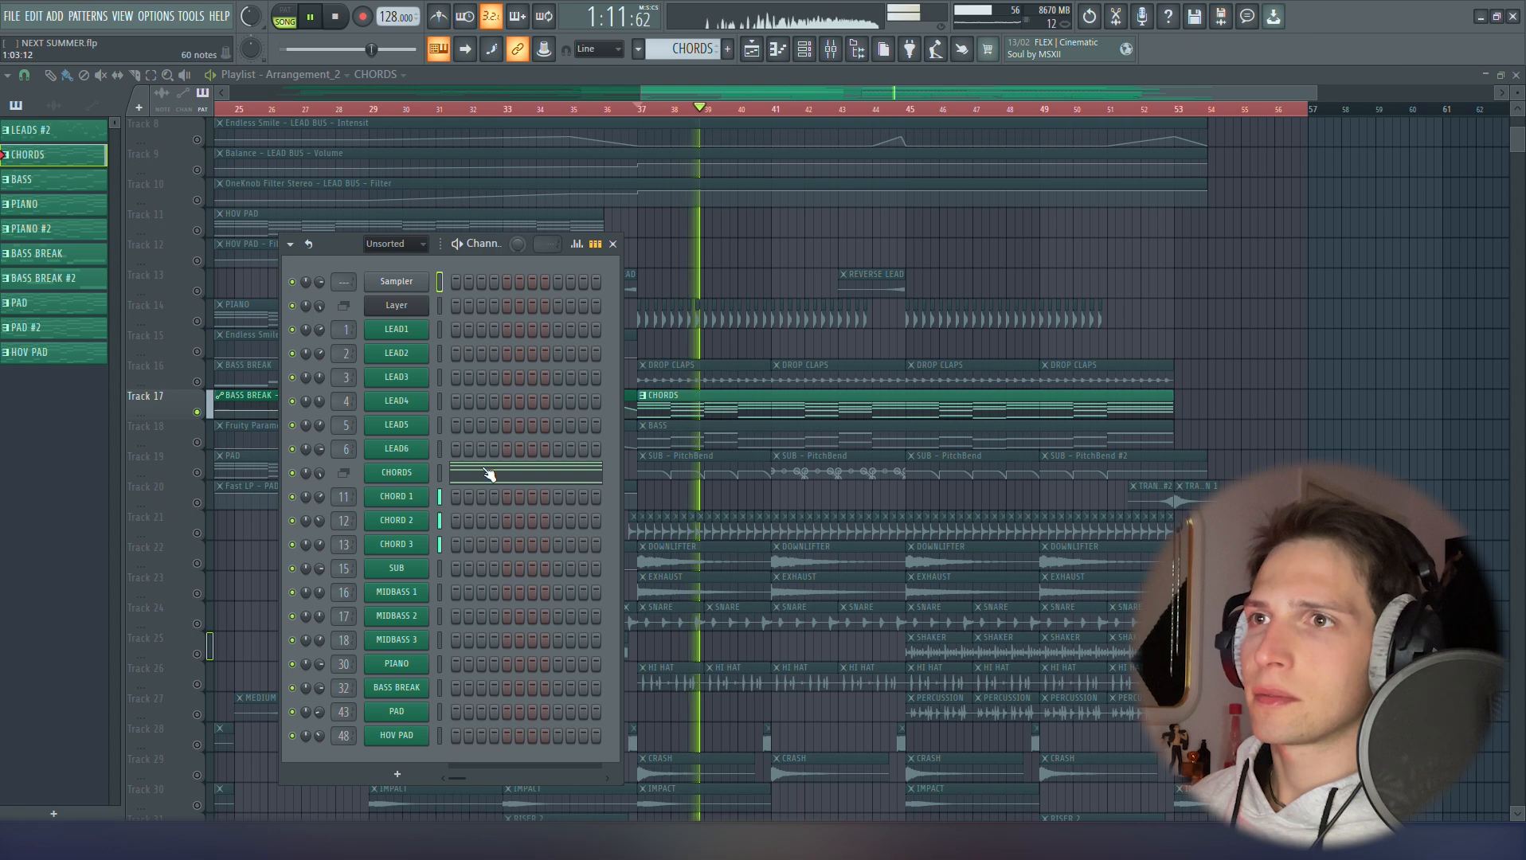
Review the CHORD 1 patch in Sylenth1 during playback and close it
{"action": "left_click", "coordinate": [420, 496]}
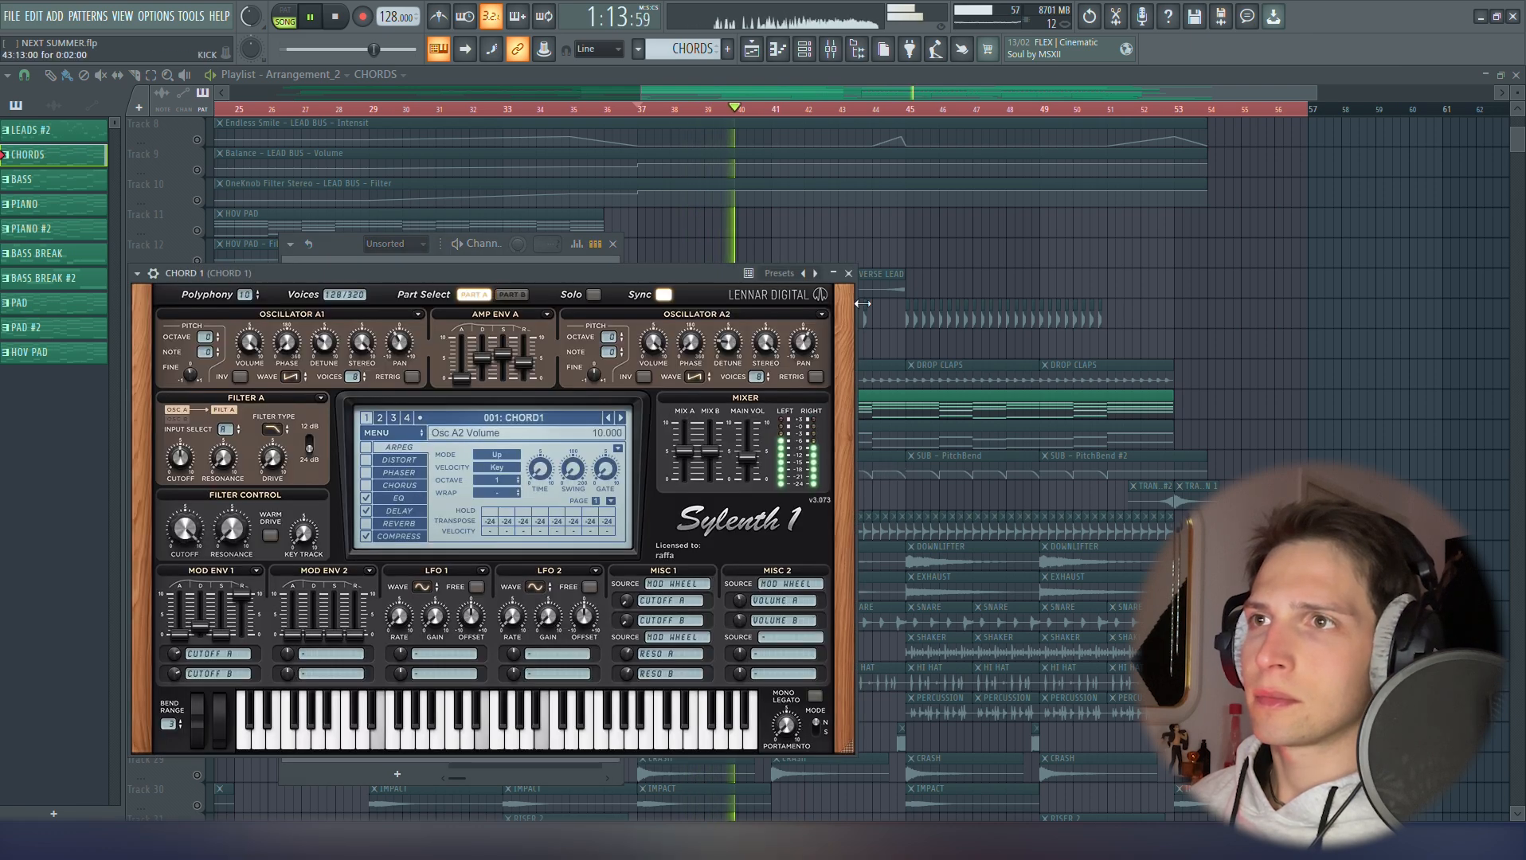
{"action": "key", "text": "space"}
{"action": "left_click", "coordinate": [848, 274]}
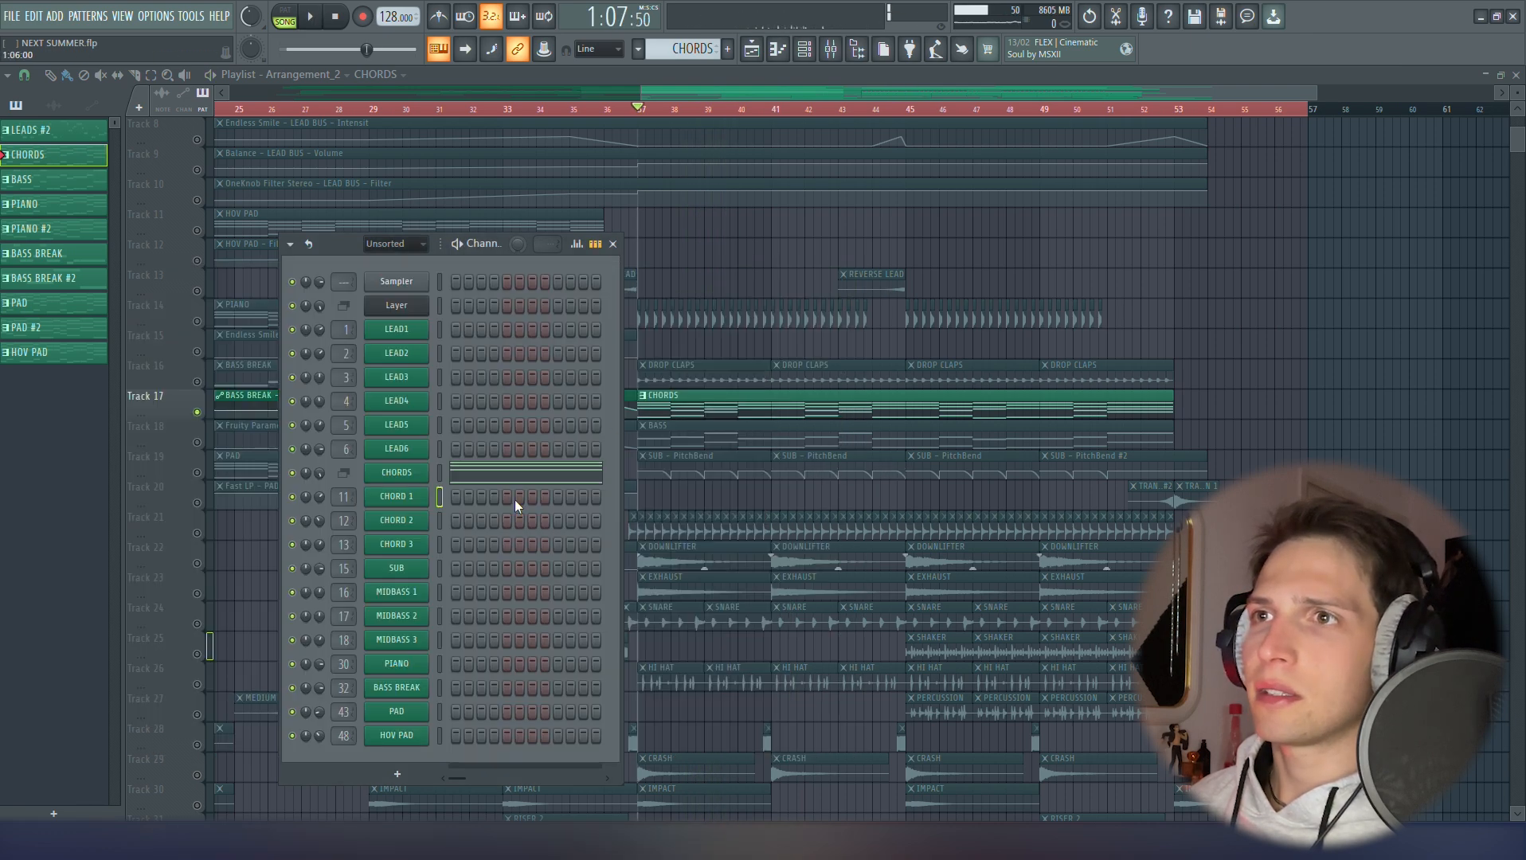
Review the CHORD 2 instrument in Nexus 3 and the CHORD 3 piano in Keyscape, closing each one
{"action": "left_click", "coordinate": [415, 526]}
{"action": "left_click", "coordinate": [45, 199]}
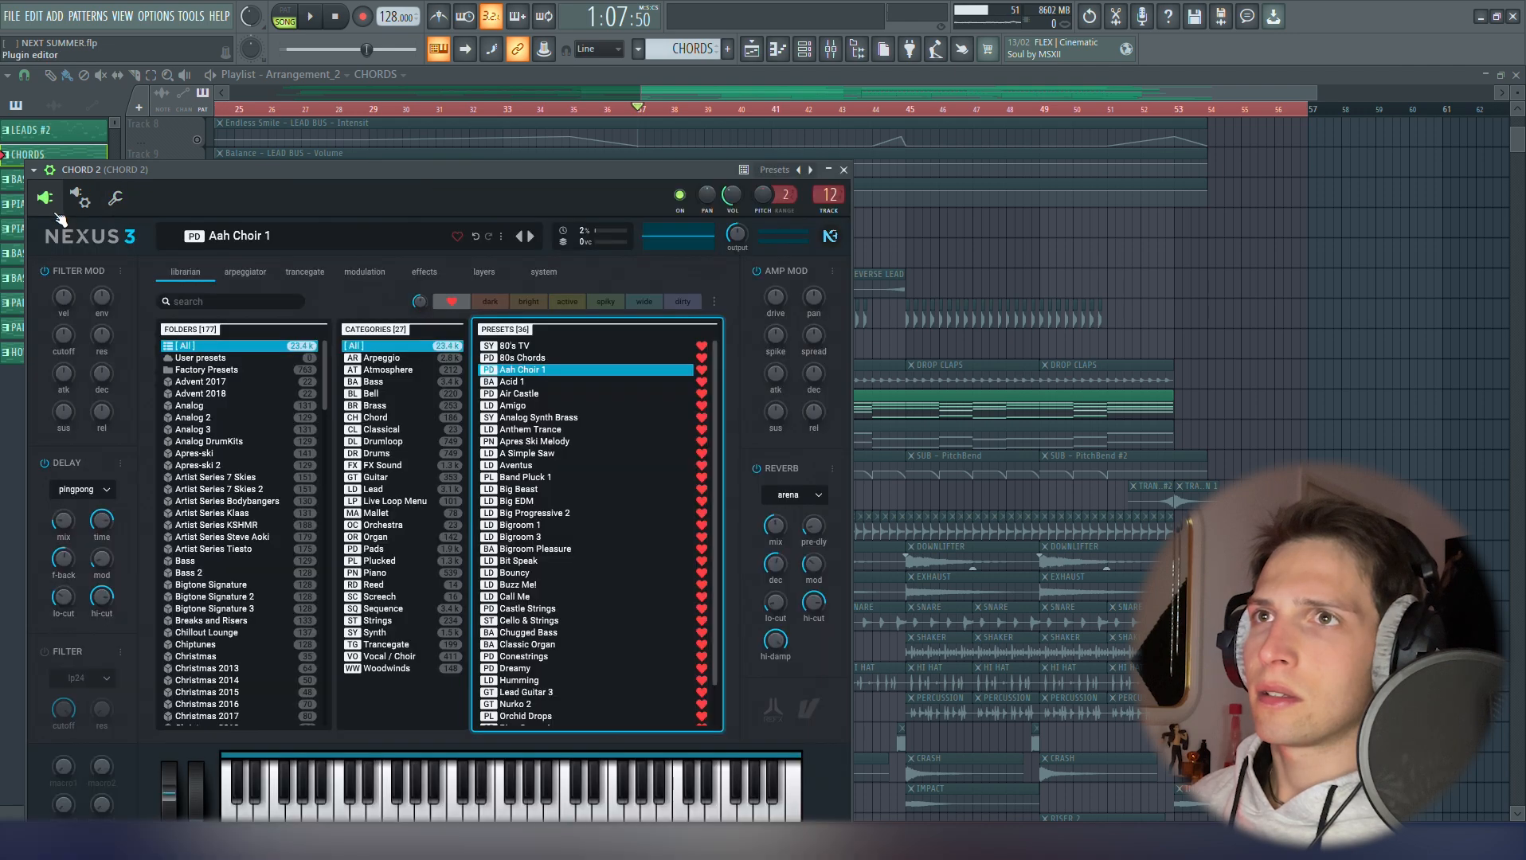
{"action": "left_click", "coordinate": [844, 170]}
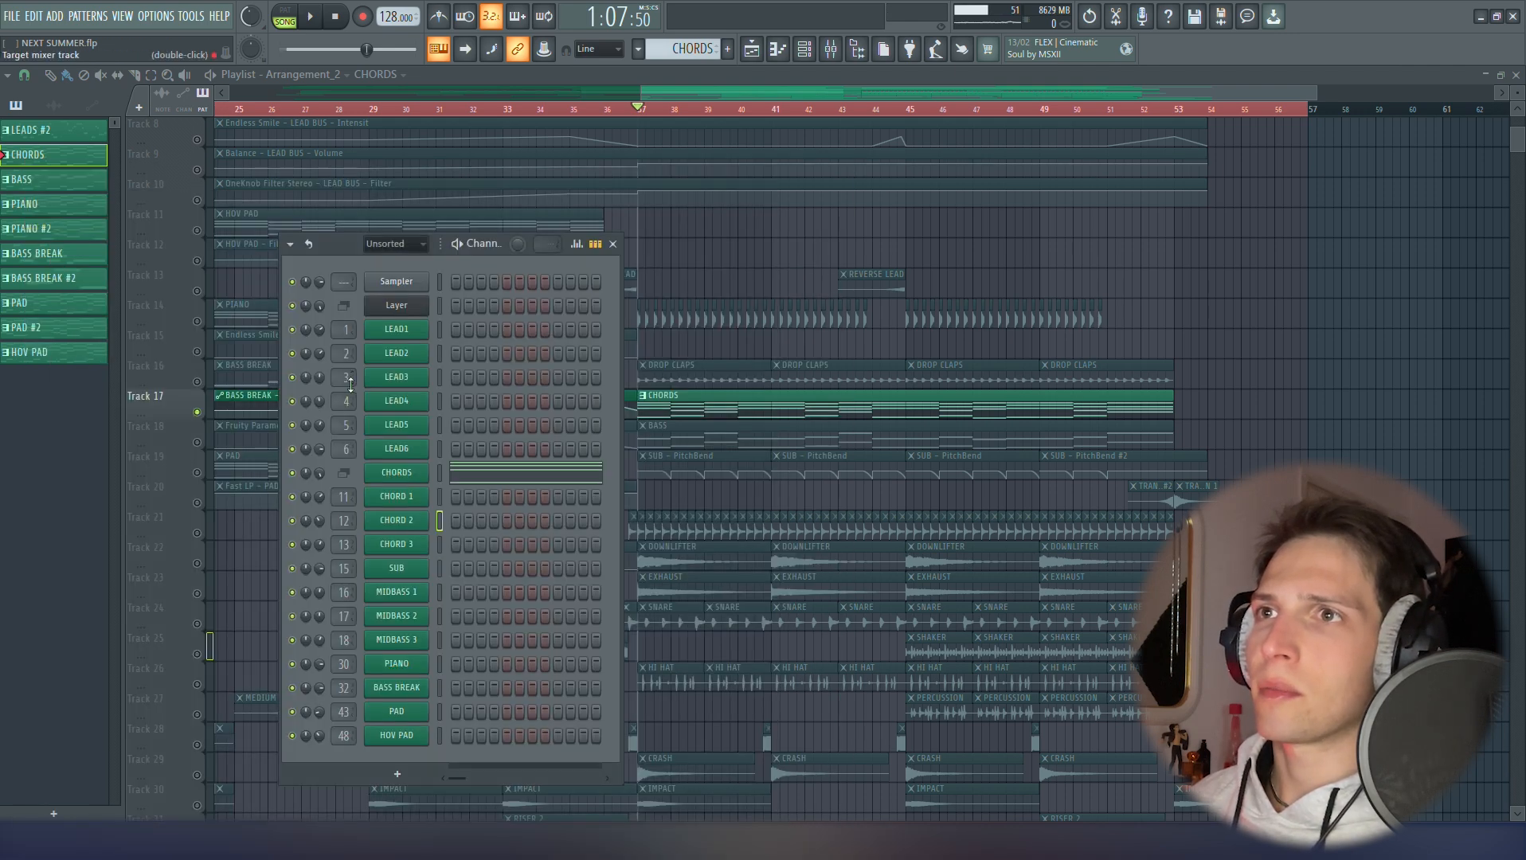
{"action": "left_click", "coordinate": [402, 546]}
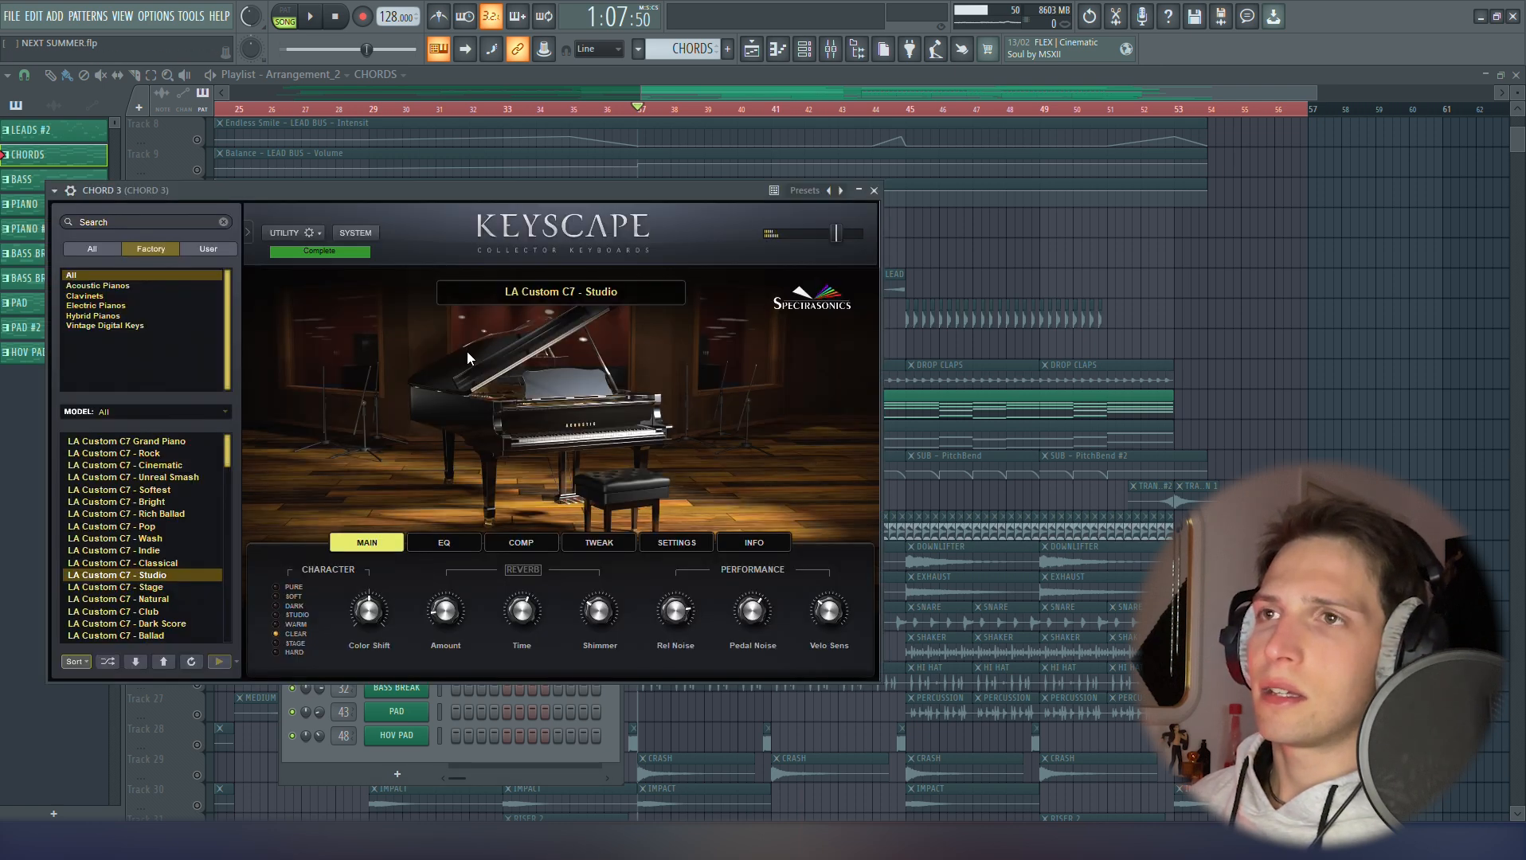
{"action": "left_click", "coordinate": [869, 189]}
Select the CHORDS mixer track and review its FabFilter Pro-Q 3 with a short playback, closing it again
{"action": "key", "text": "F9"}
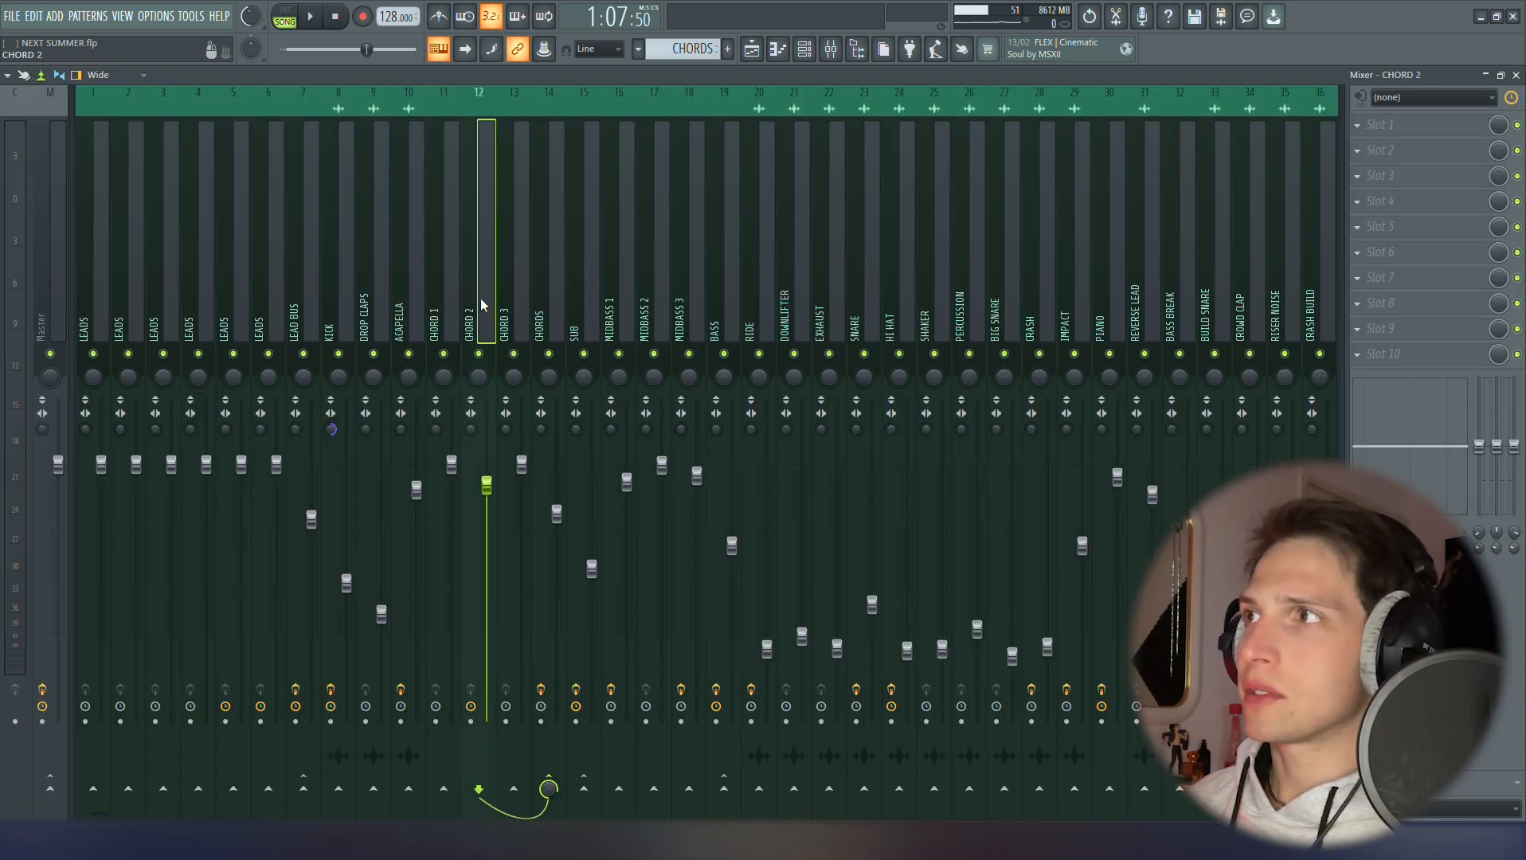
{"action": "left_click", "coordinate": [553, 295]}
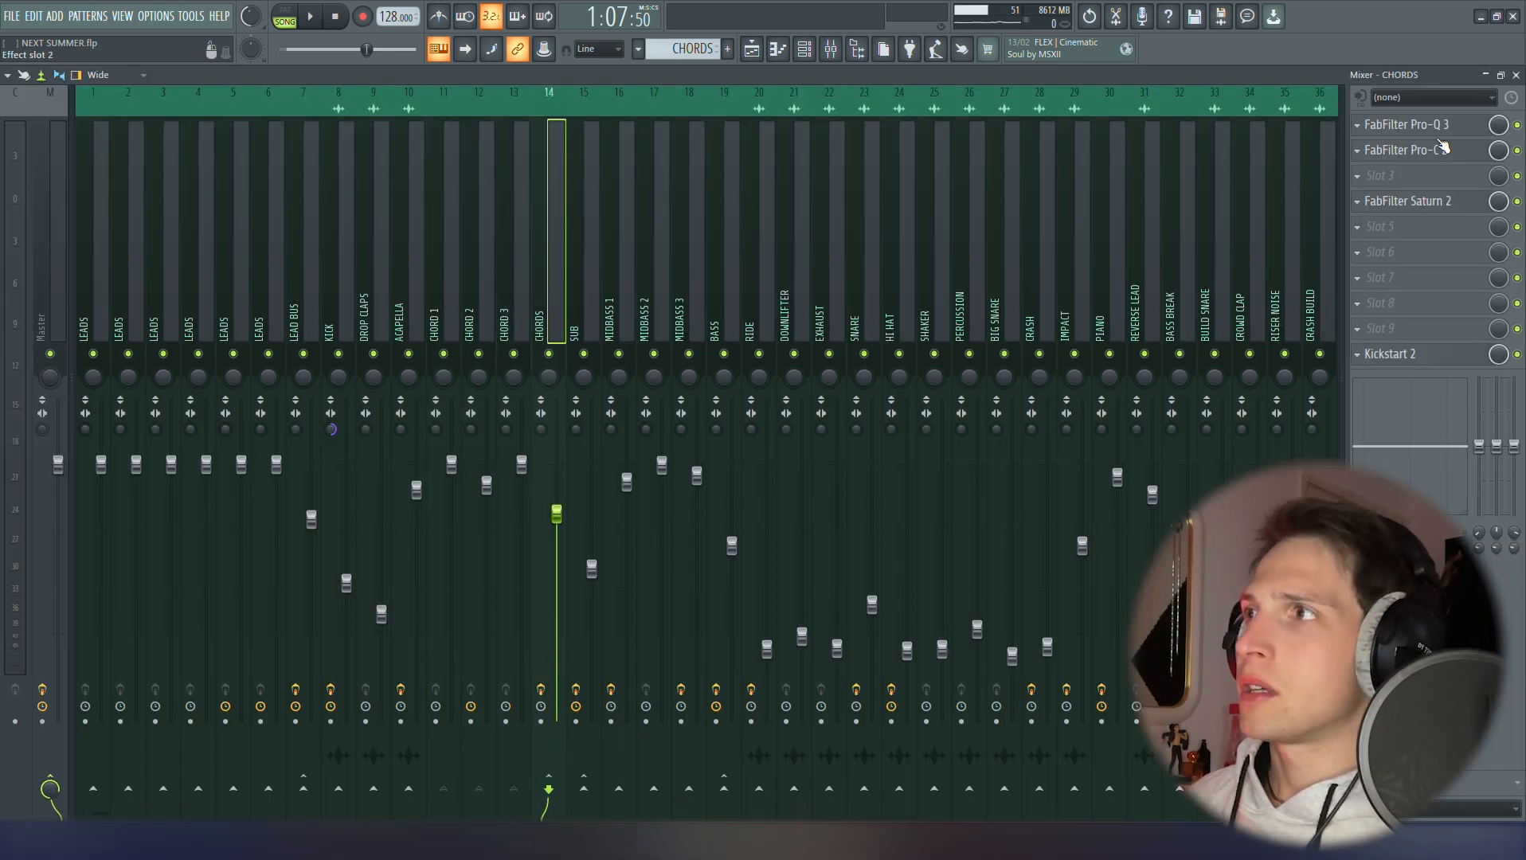
{"action": "left_click", "coordinate": [1418, 125]}
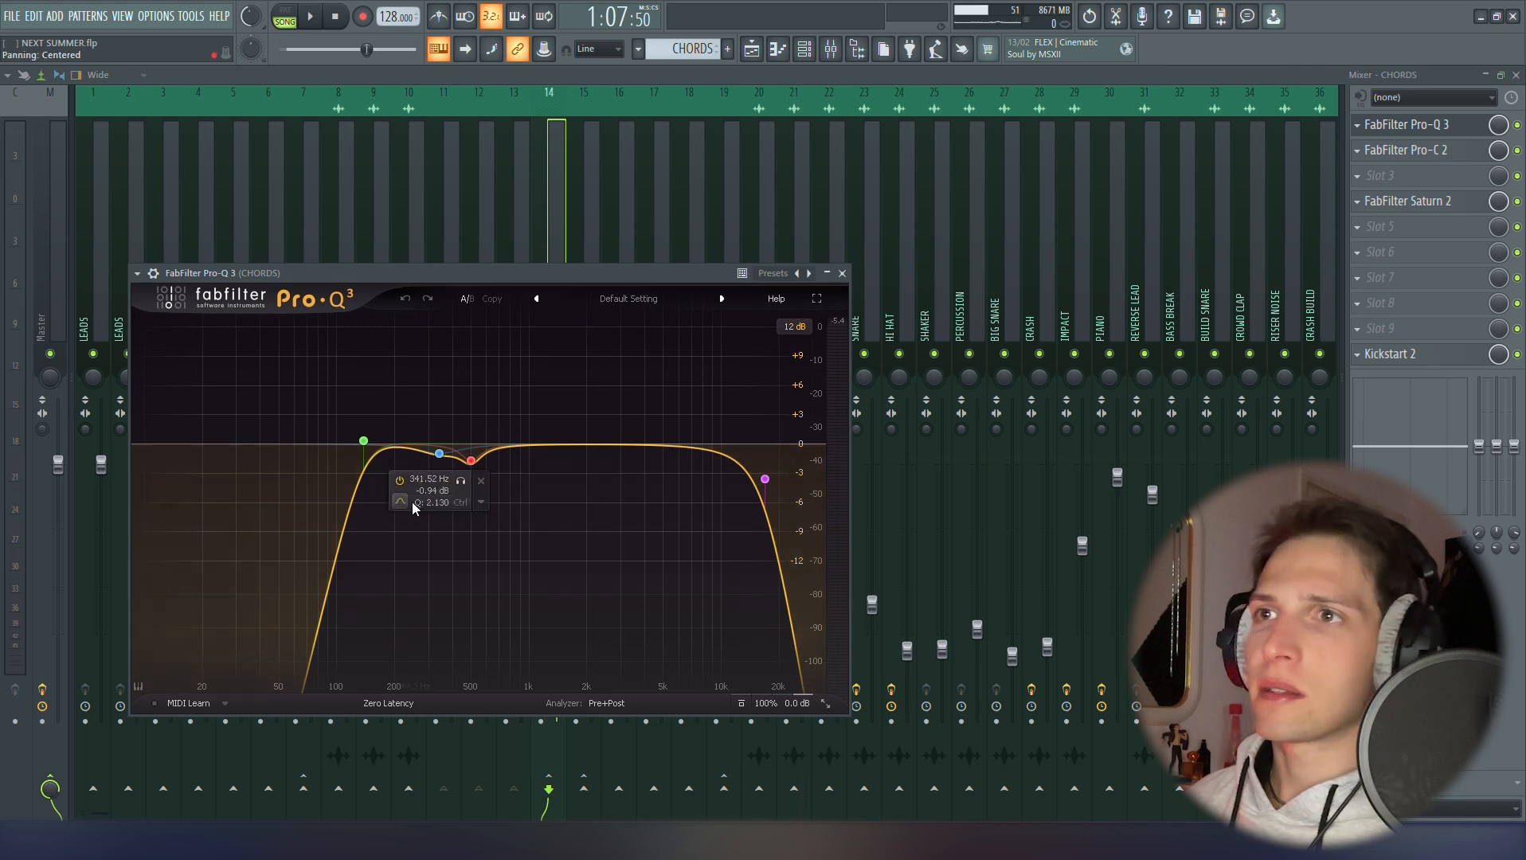
{"action": "key", "text": "space"}
{"action": "left_click", "coordinate": [842, 273]}
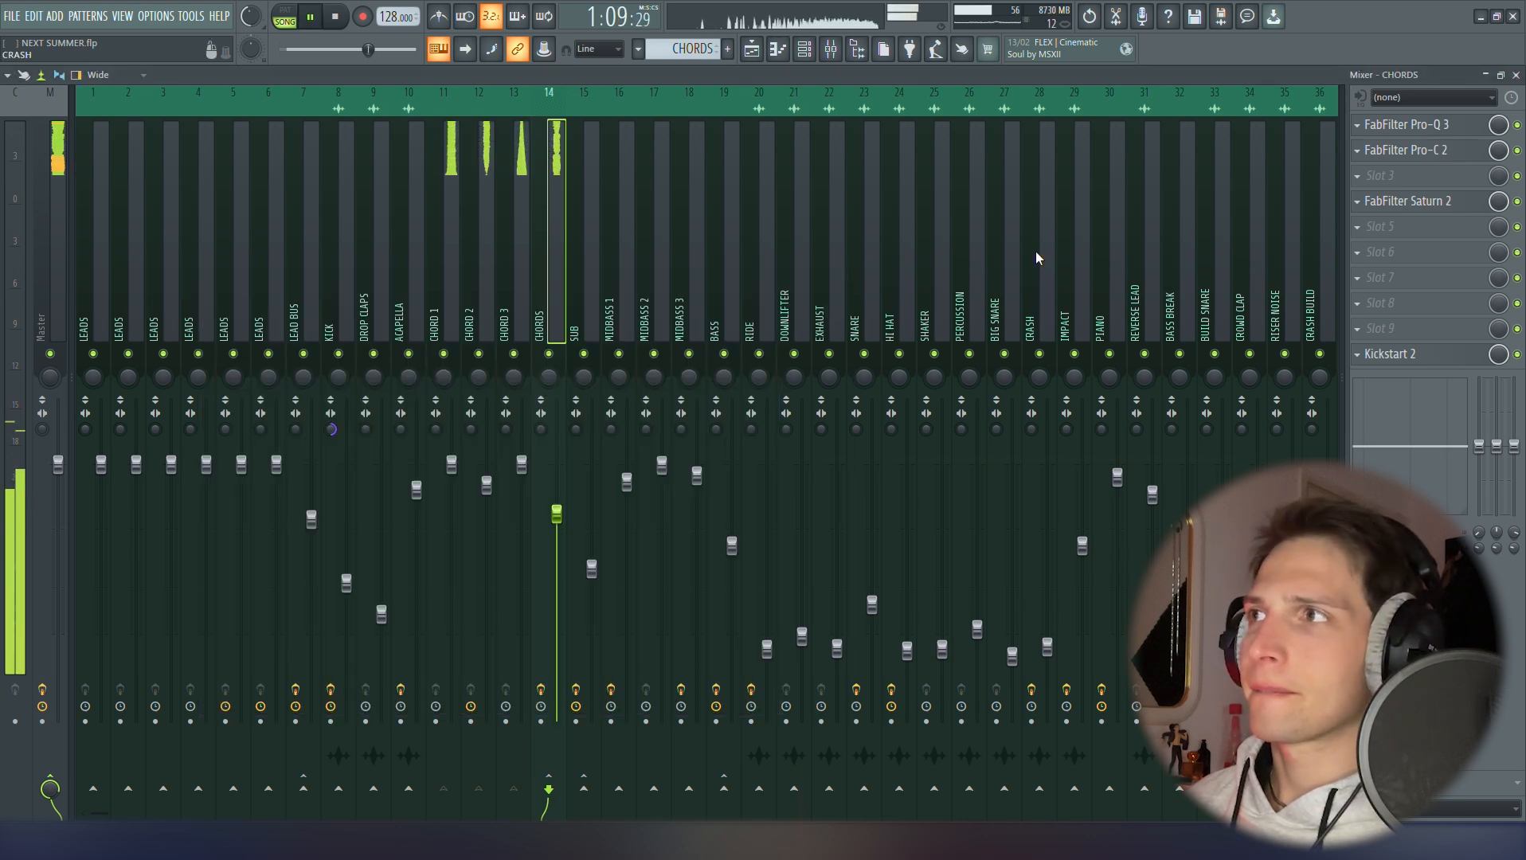
Review the FabFilter Pro-C 2, FabFilter Saturn 2 and Kickstart 2 on the CHORDS mixer track
{"action": "left_click", "coordinate": [1418, 150]}
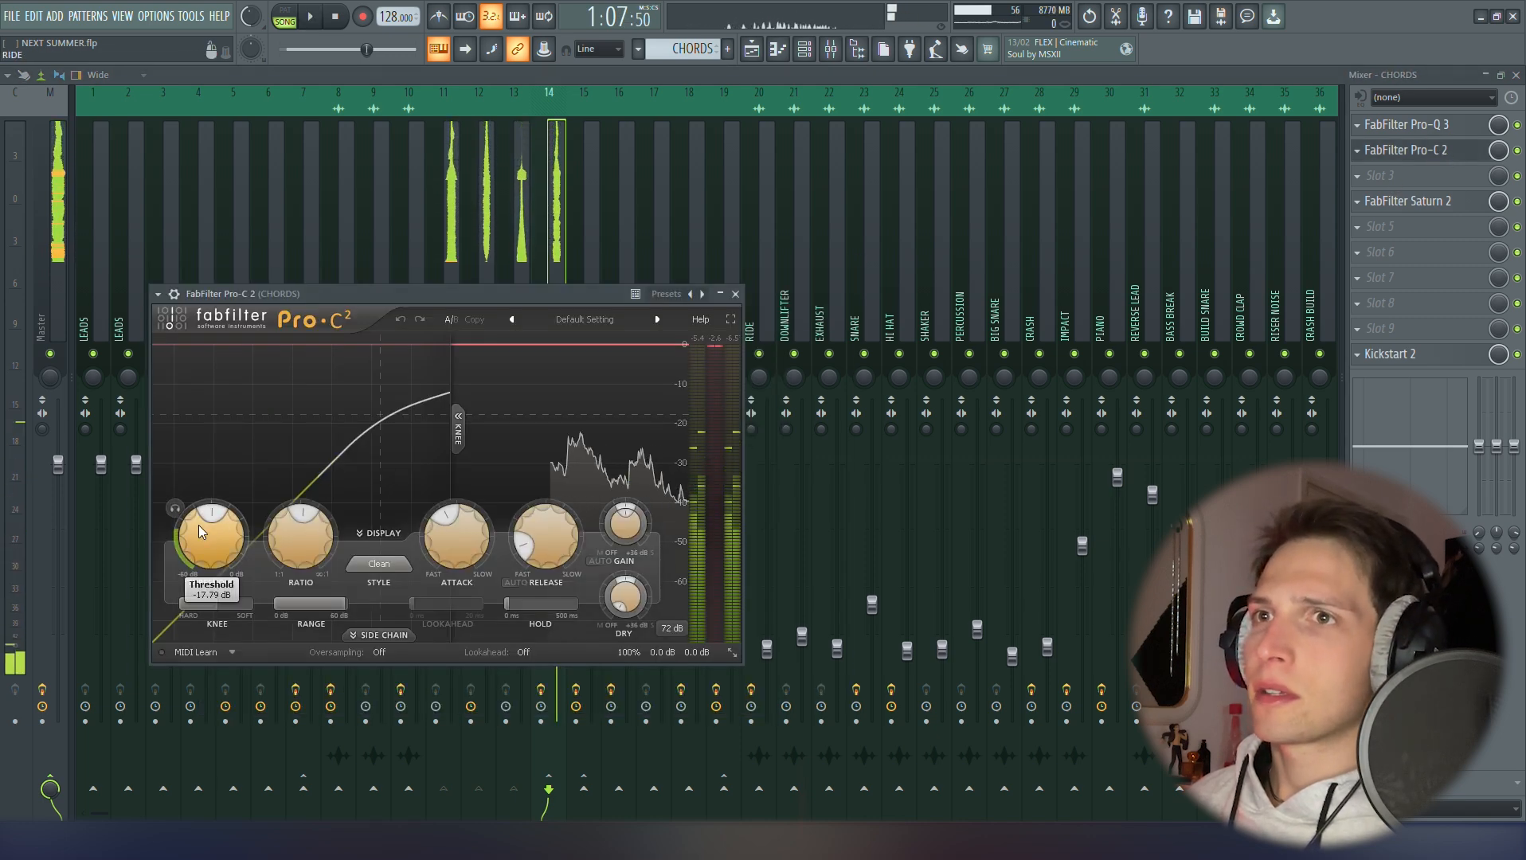
{"action": "left_click", "coordinate": [735, 294]}
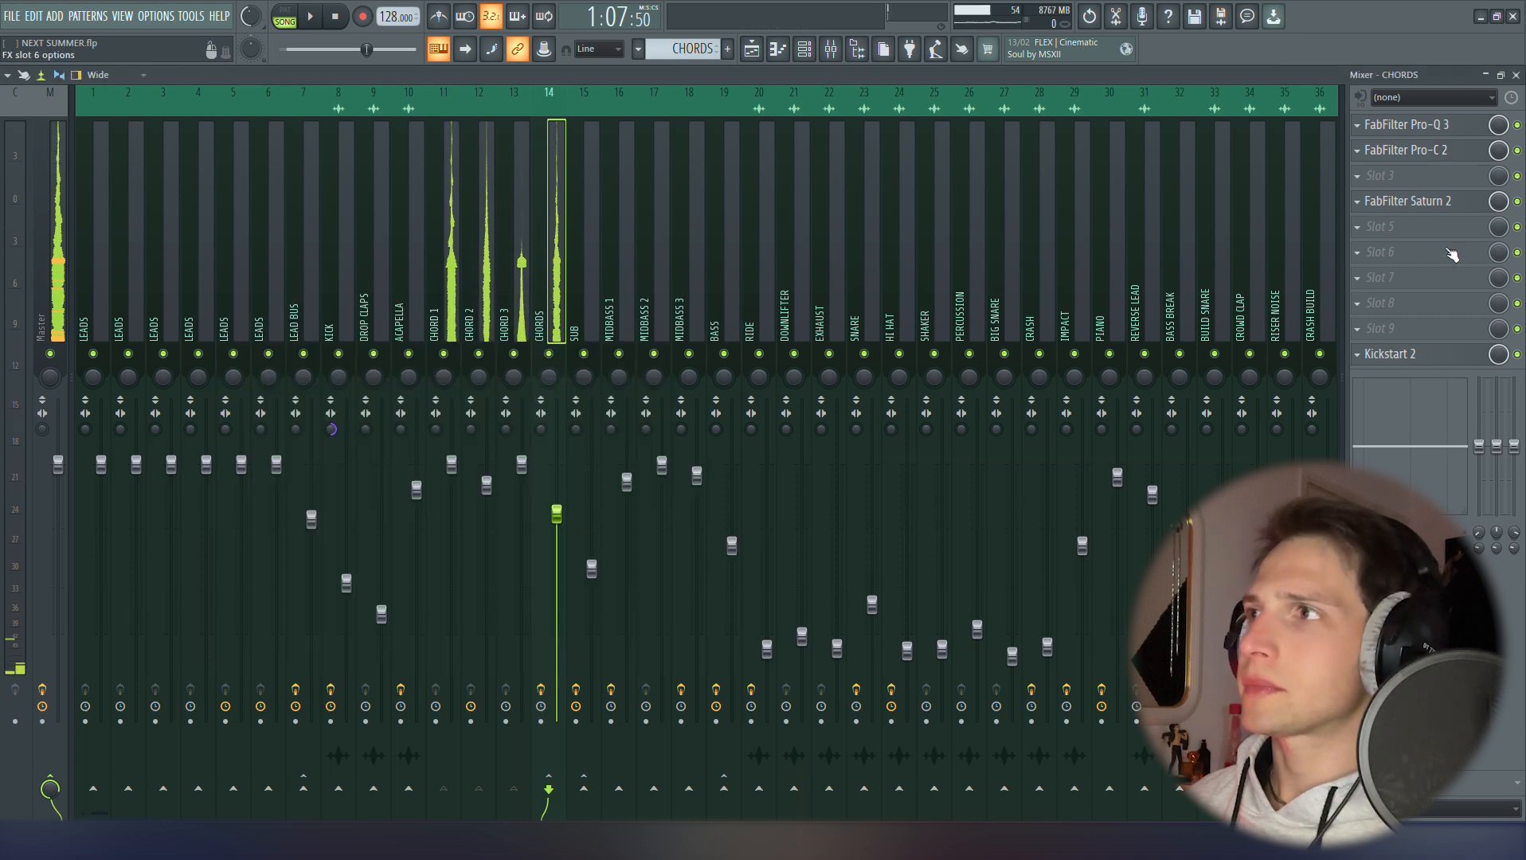
{"action": "left_click", "coordinate": [1437, 207]}
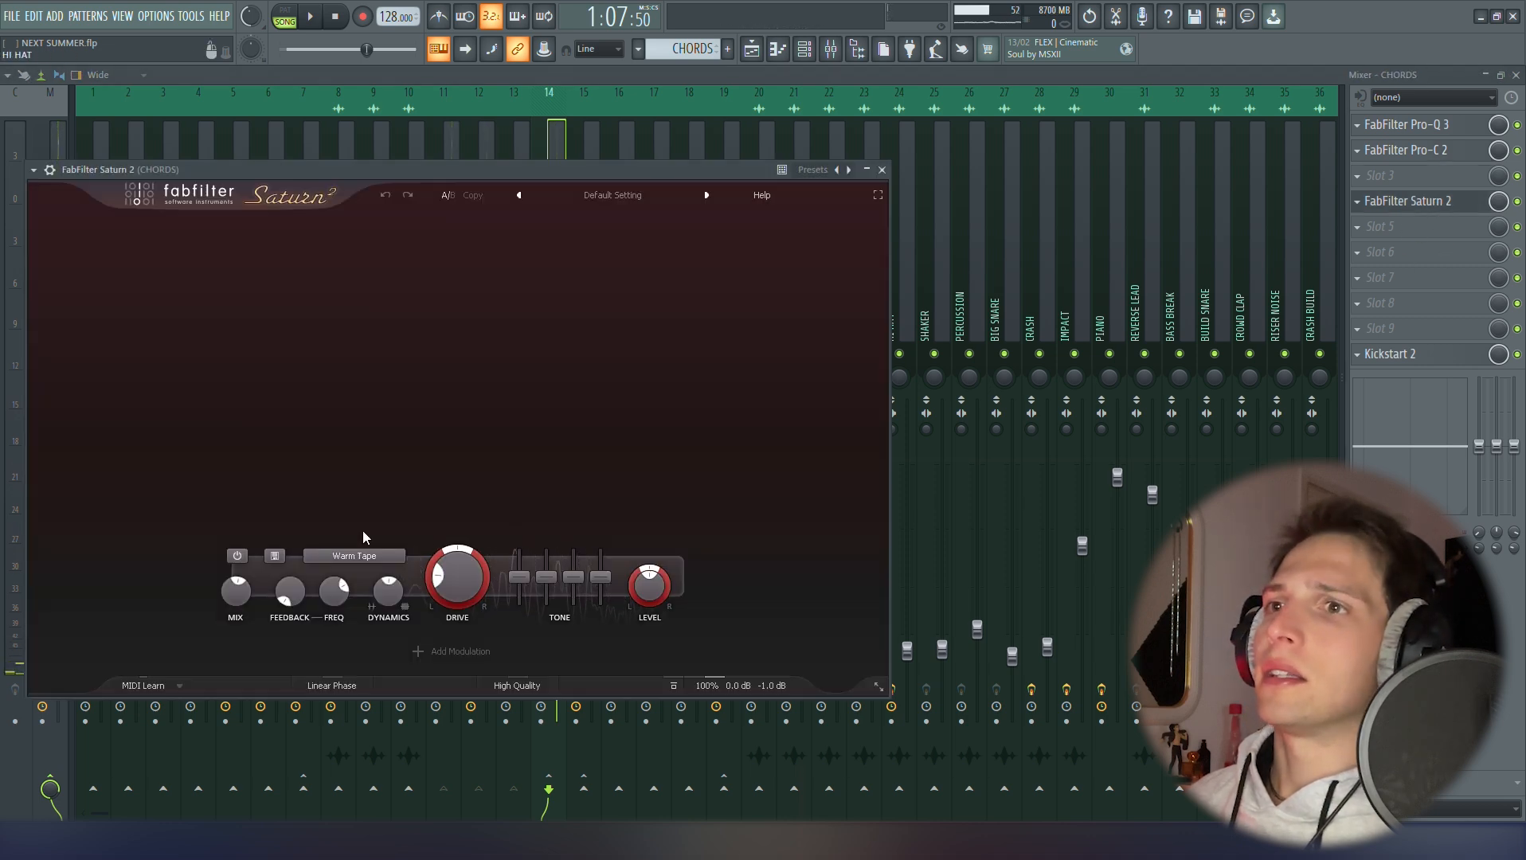
{"action": "left_click", "coordinate": [882, 171]}
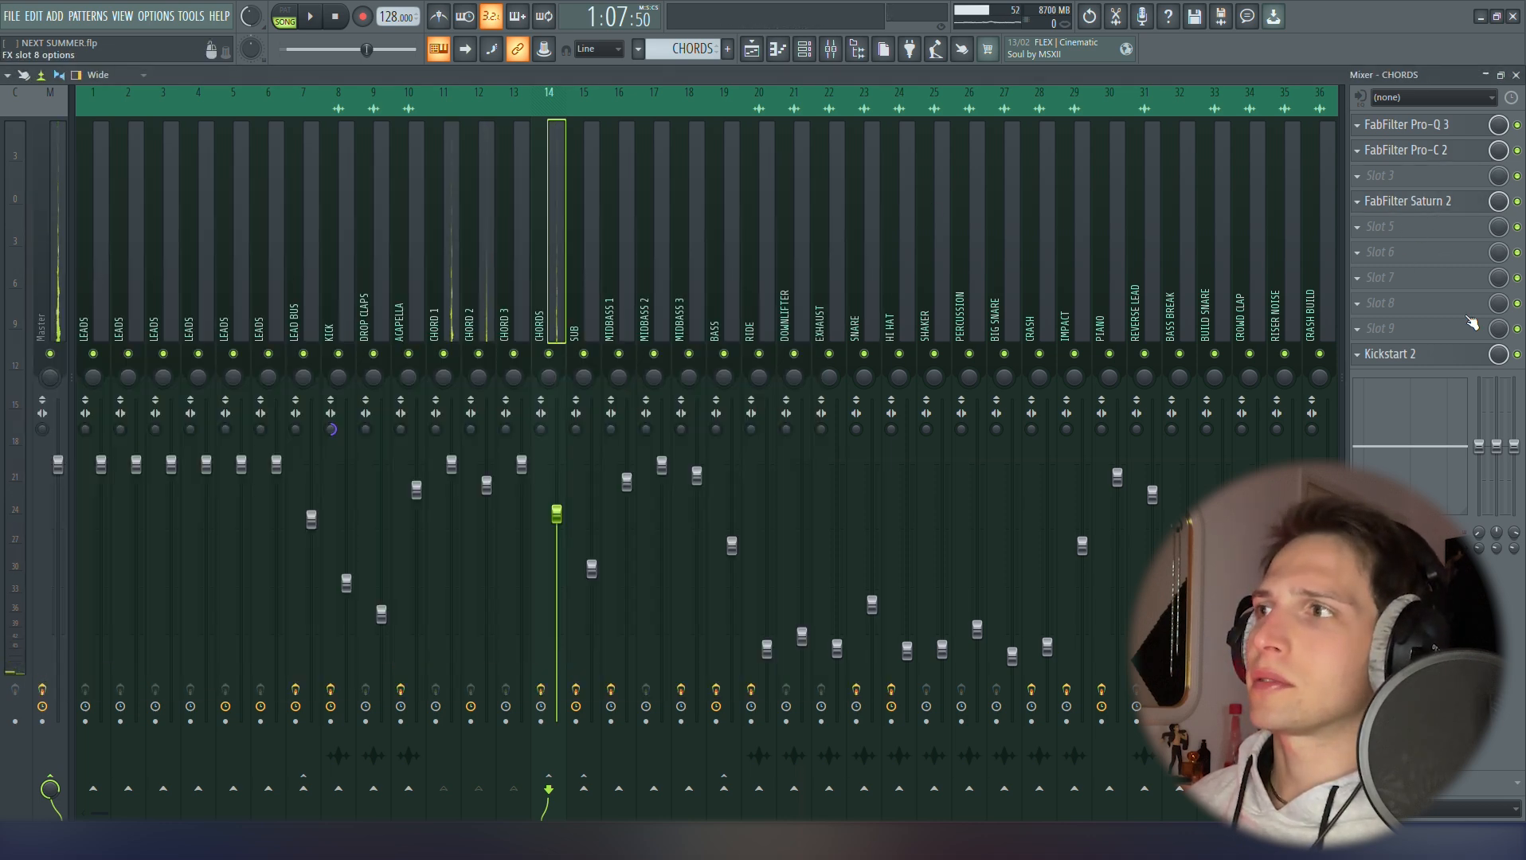
{"action": "left_click", "coordinate": [1424, 353]}
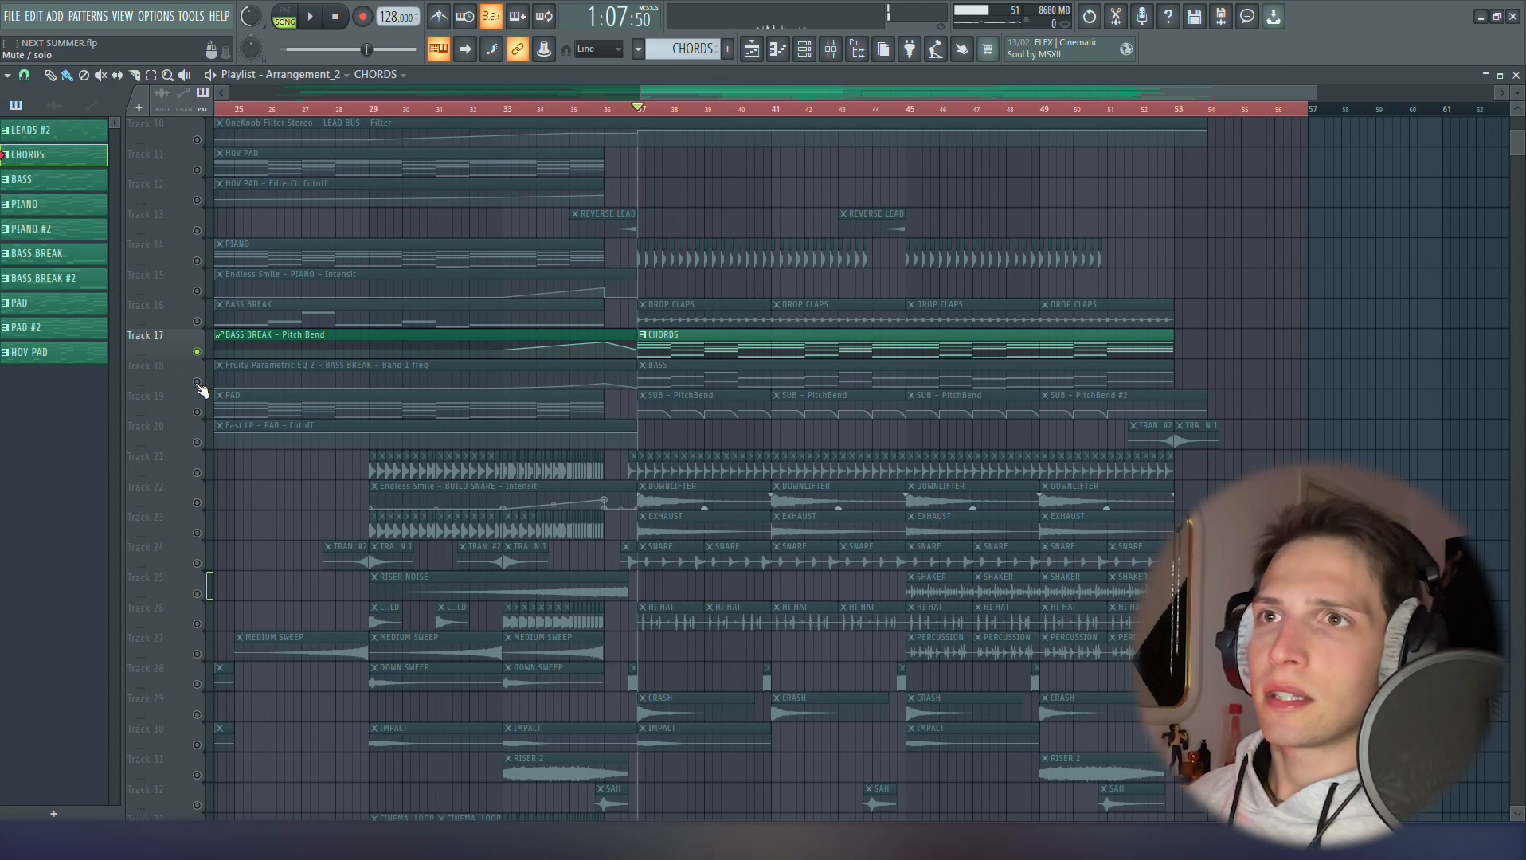
Solo playlist tracks 18 and 19 with the bass parts and review the SUB and MIDBASS 1 instruments during playback, closing them again
{"action": "right_click", "coordinate": [197, 382]}
{"action": "left_click", "coordinate": [199, 411]}
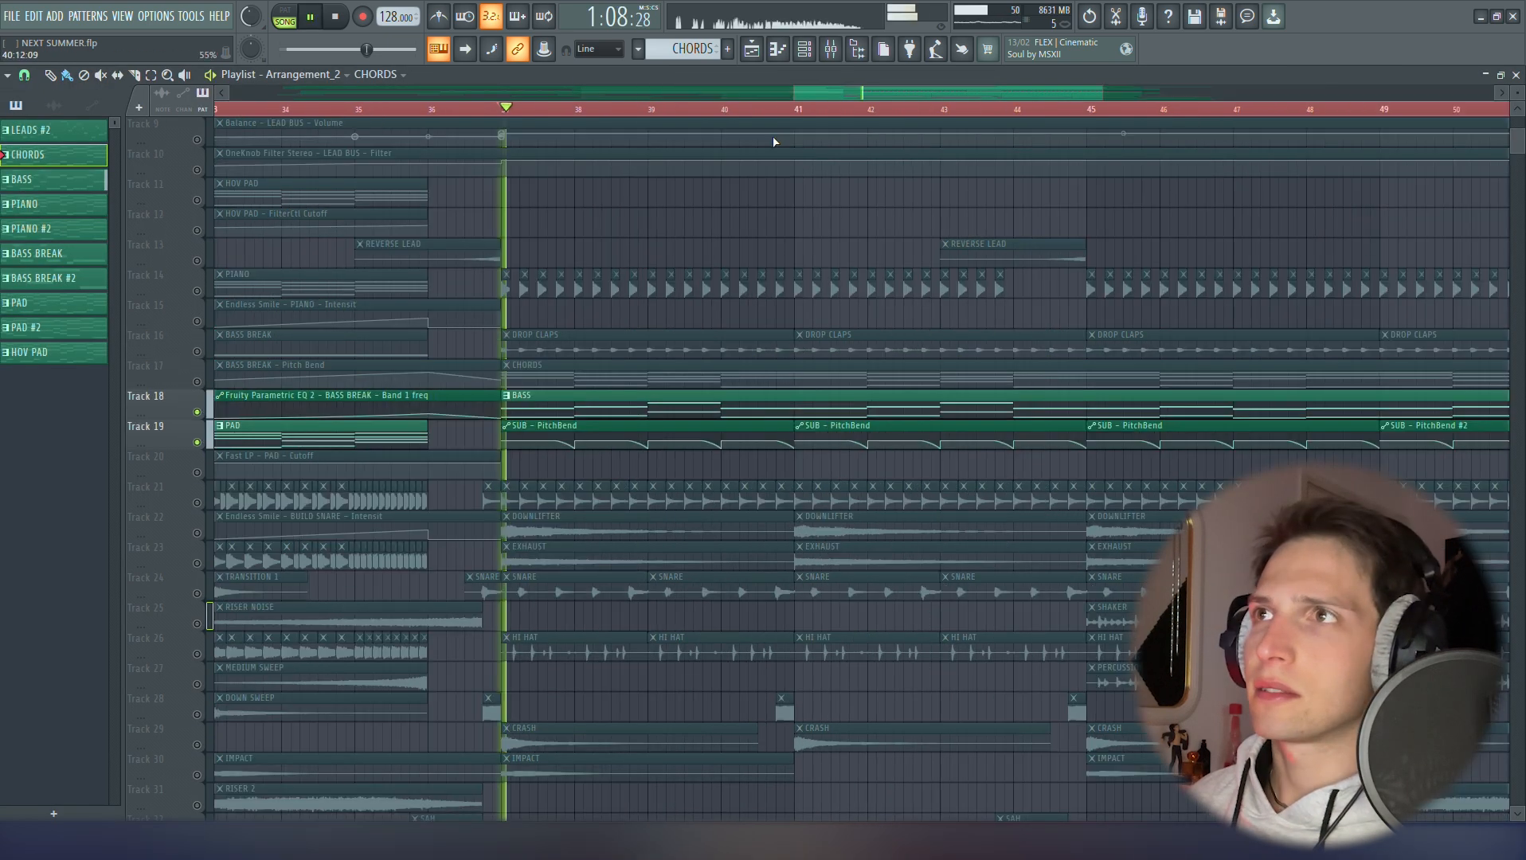
{"action": "left_click", "coordinate": [805, 59]}
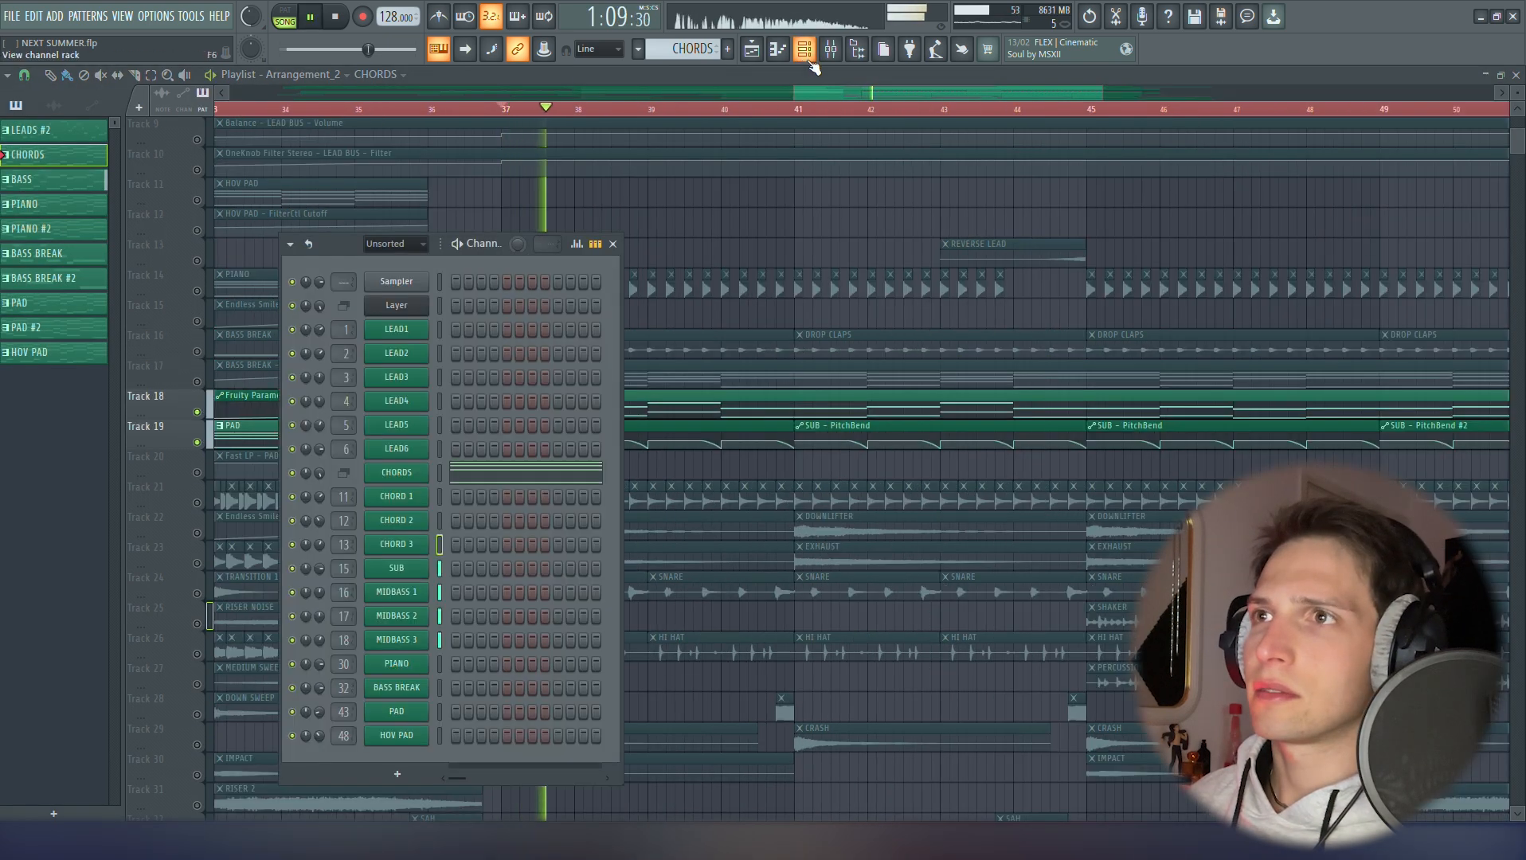
{"action": "left_click", "coordinate": [411, 568]}
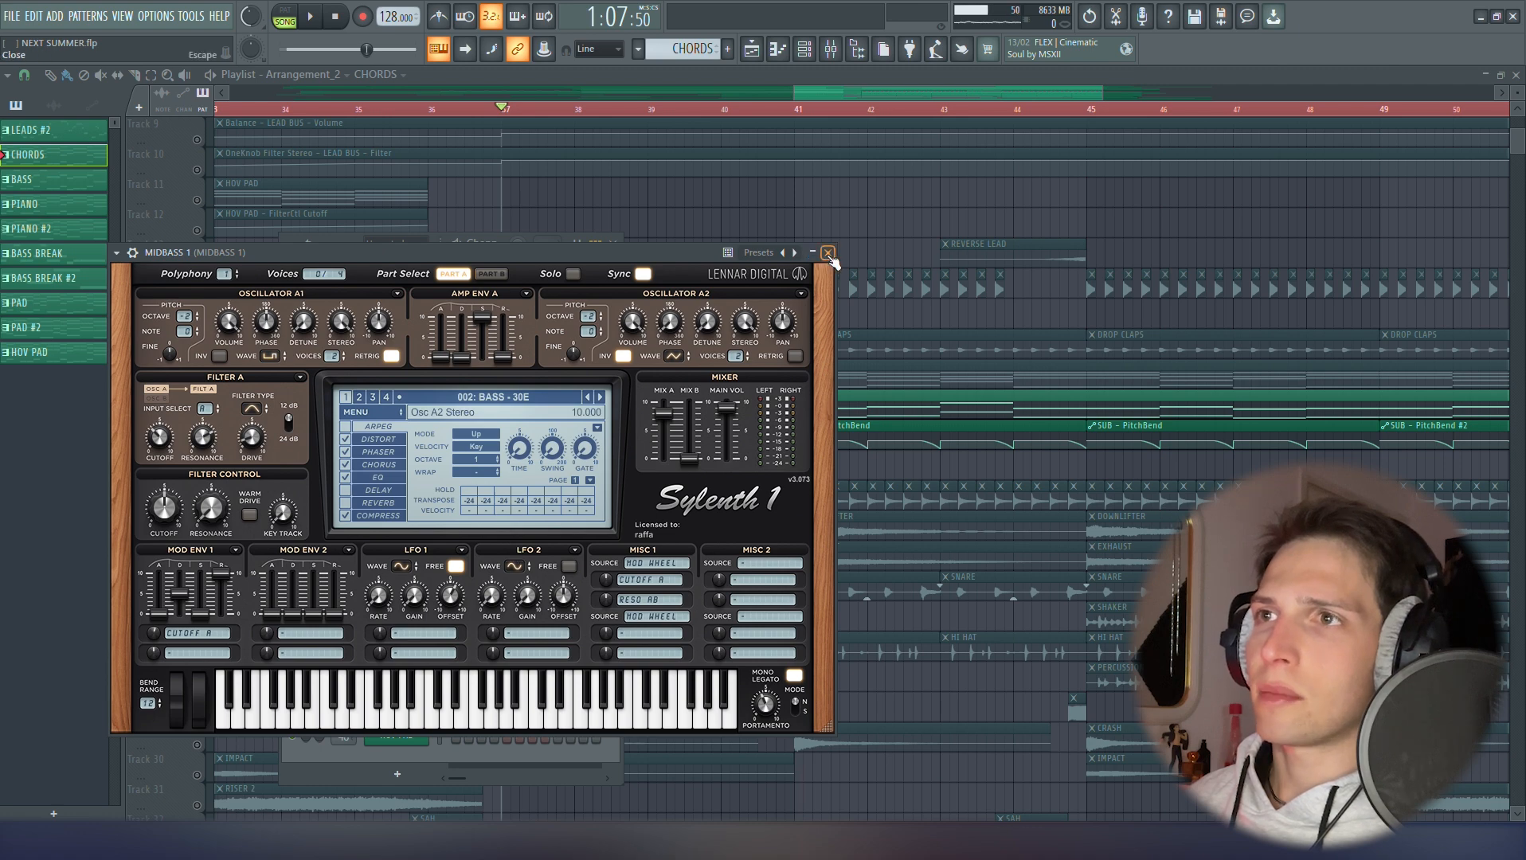
{"action": "left_click", "coordinate": [828, 253]}
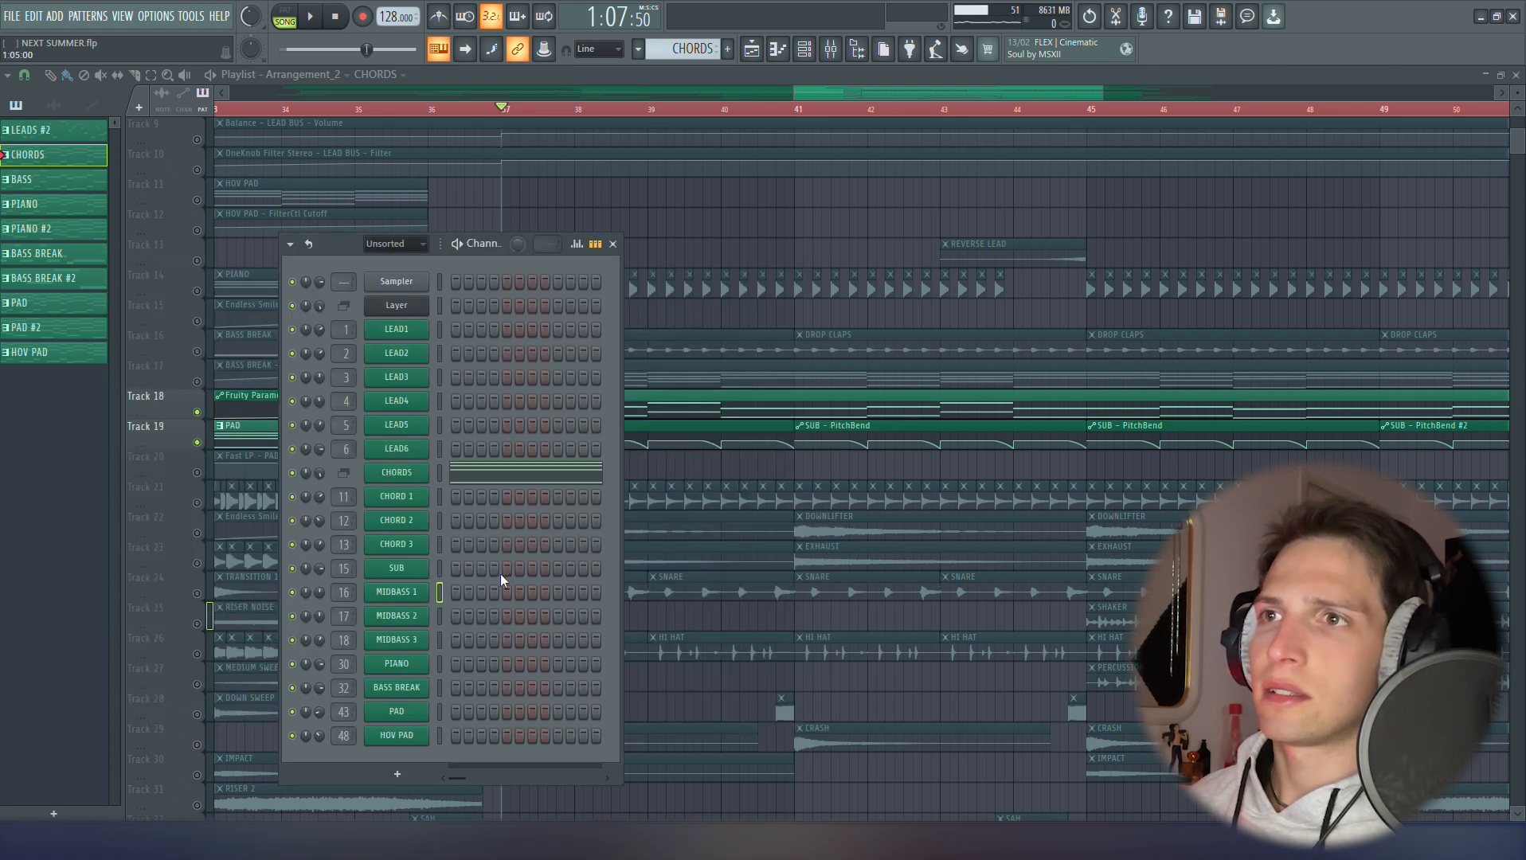
Review the MIDBASS 2 and MIDBASS 3 instruments, closing each one
{"action": "left_click", "coordinate": [396, 616]}
{"action": "left_click", "coordinate": [850, 277]}
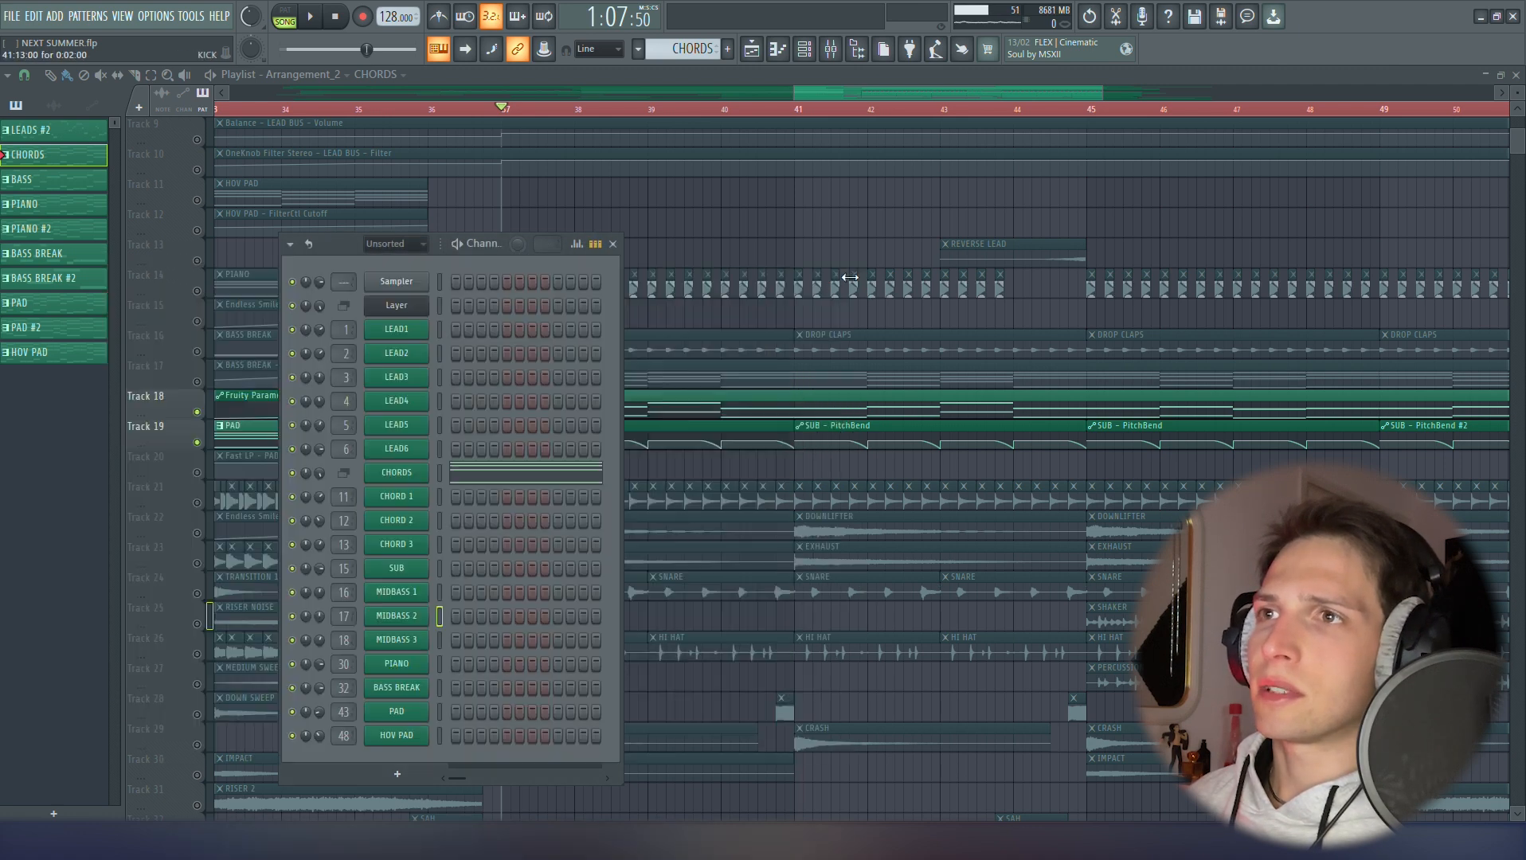
{"action": "left_click", "coordinate": [413, 642]}
{"action": "left_click", "coordinate": [869, 295]}
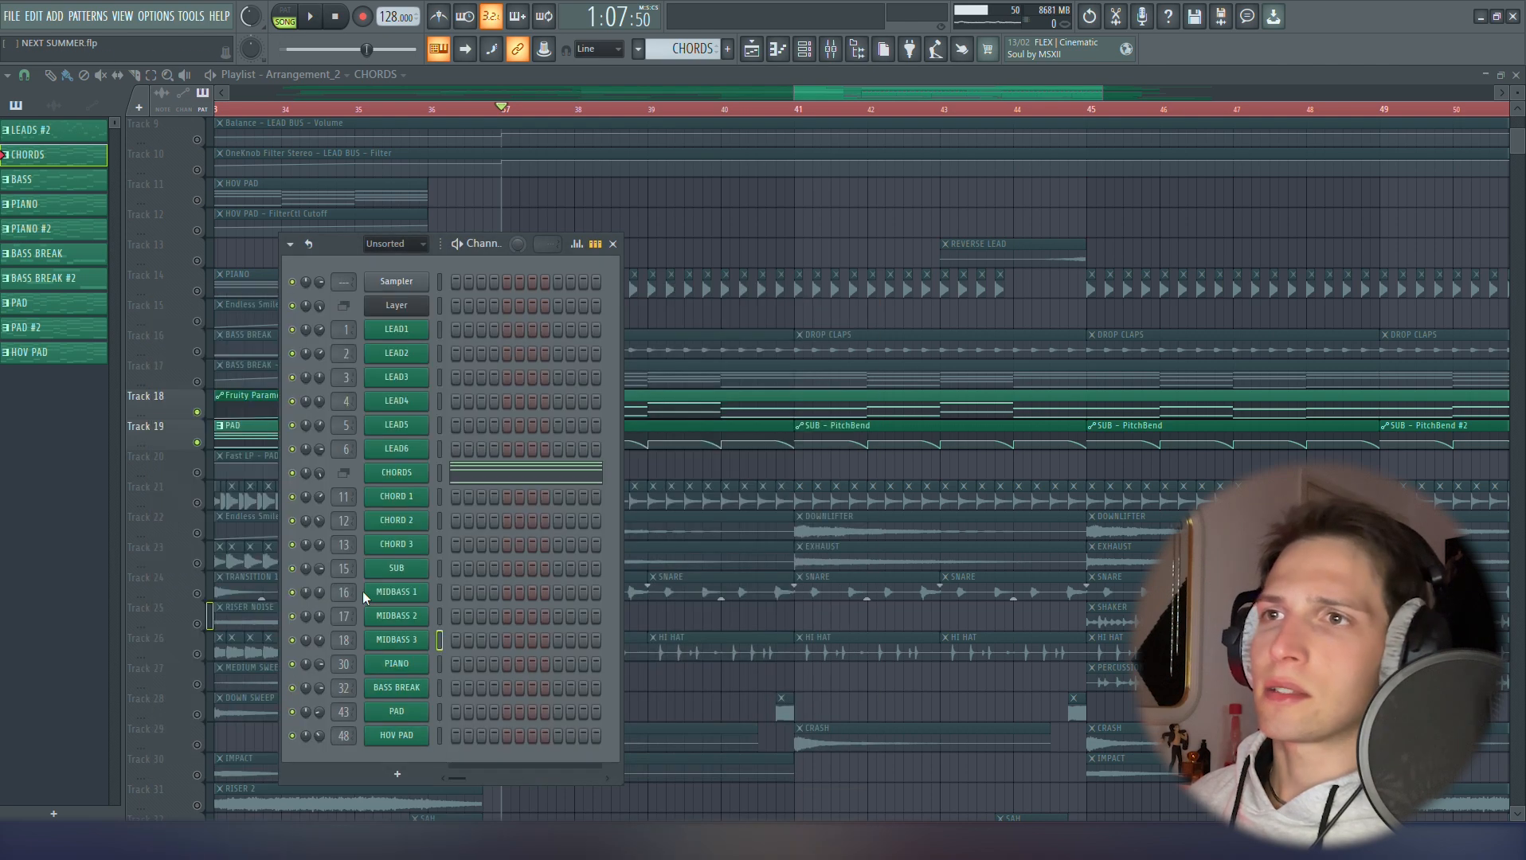
Review the MIDBASS 1 mixer track and solo MIDBASS 2 to hear it in playback
{"action": "key", "text": "F9"}
{"action": "left_click", "coordinate": [622, 307]}
{"action": "key", "text": "space"}
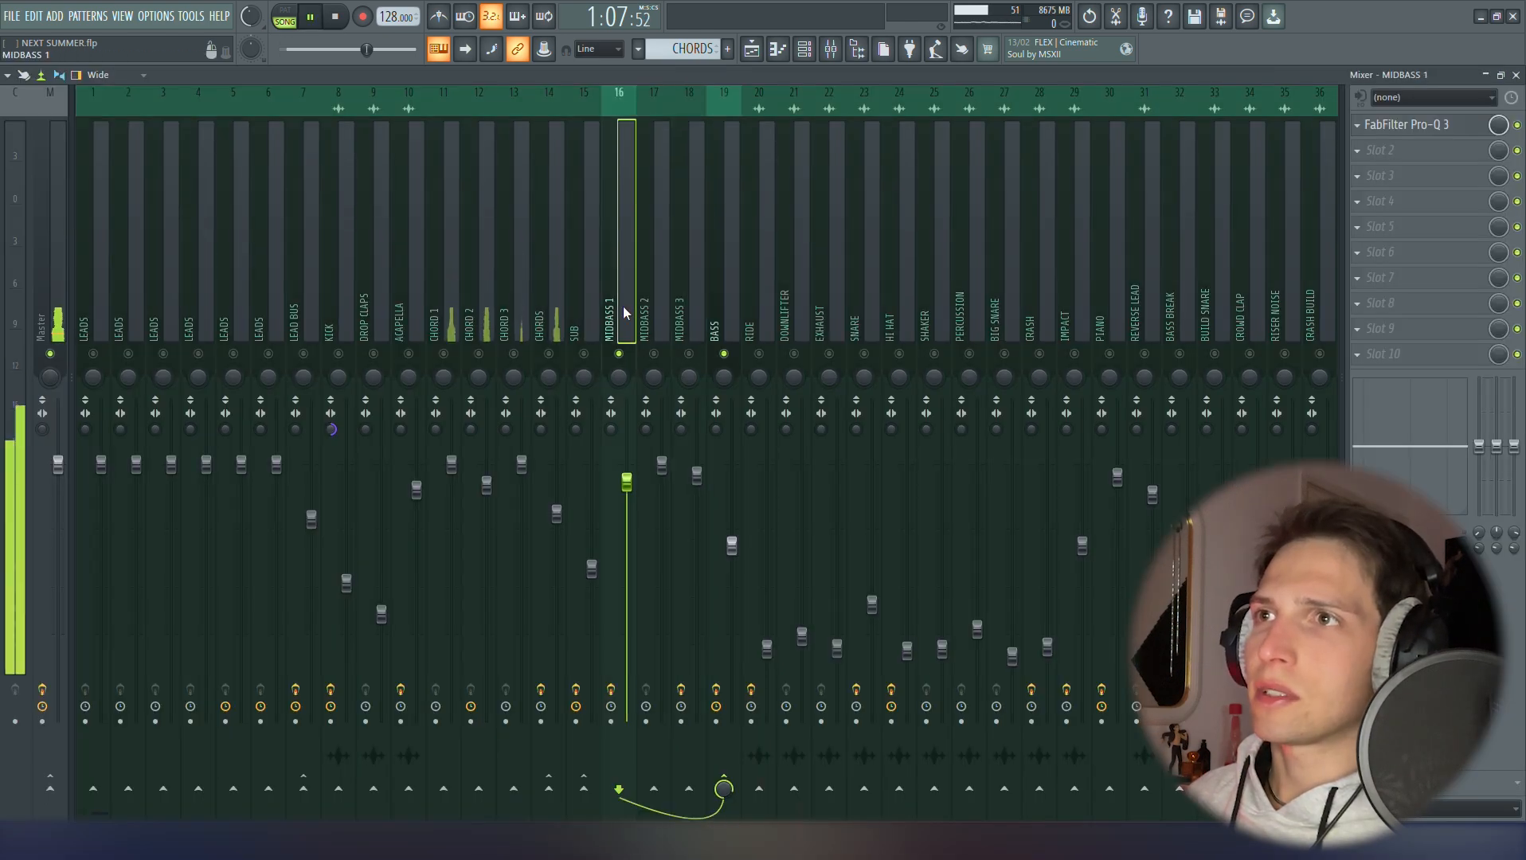
{"action": "right_click", "coordinate": [655, 354]}
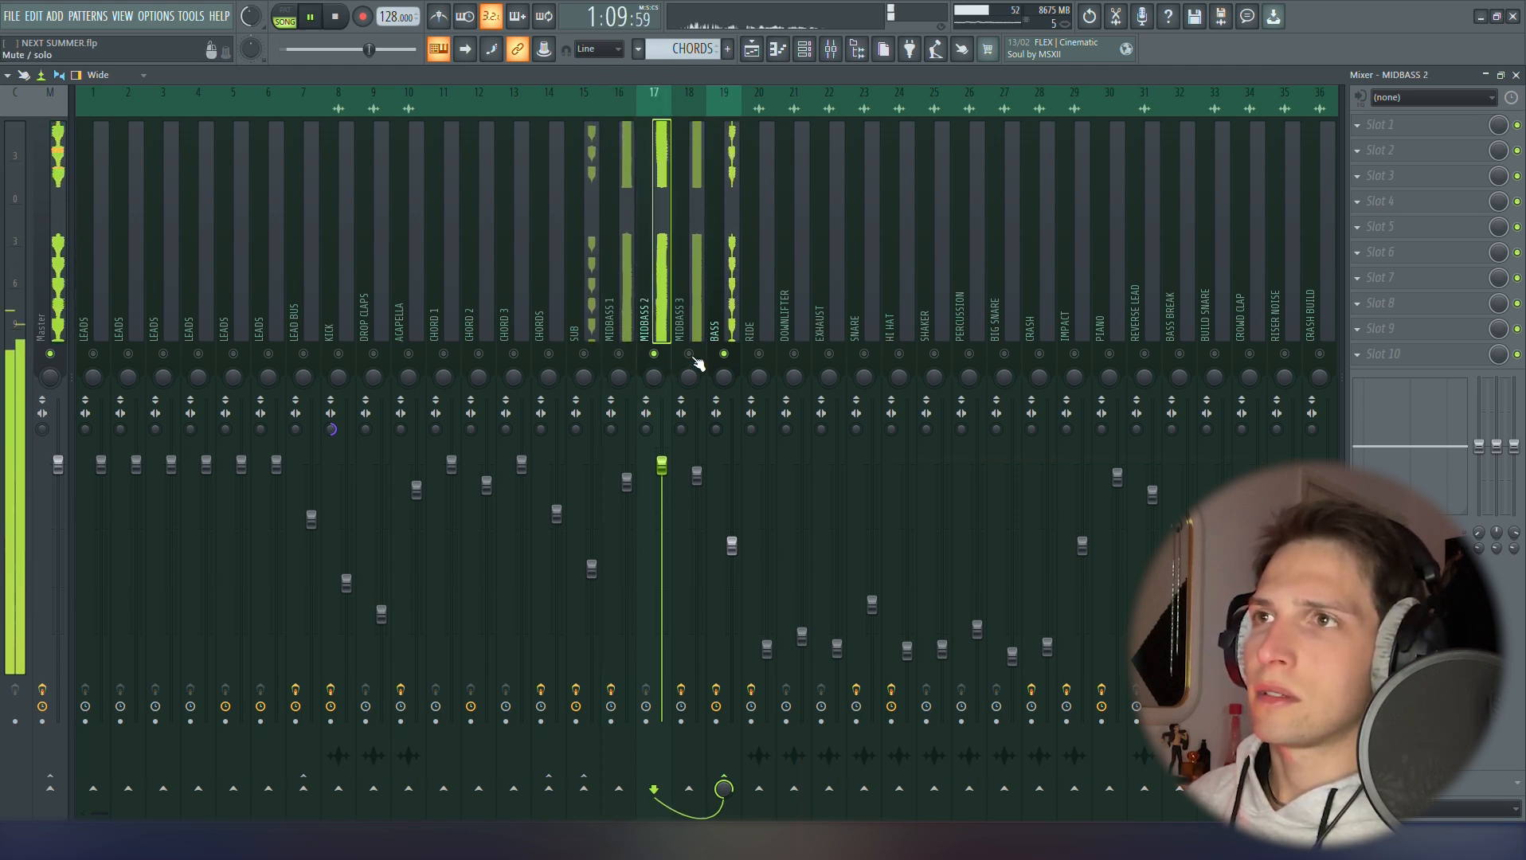
{"action": "key", "text": "space"}
{"action": "key", "text": "space"}
Solo the MIDBASS 3 mixer track and review its FabFilter Pro-Q 3 during playback, closing it again
{"action": "right_click", "coordinate": [690, 355]}
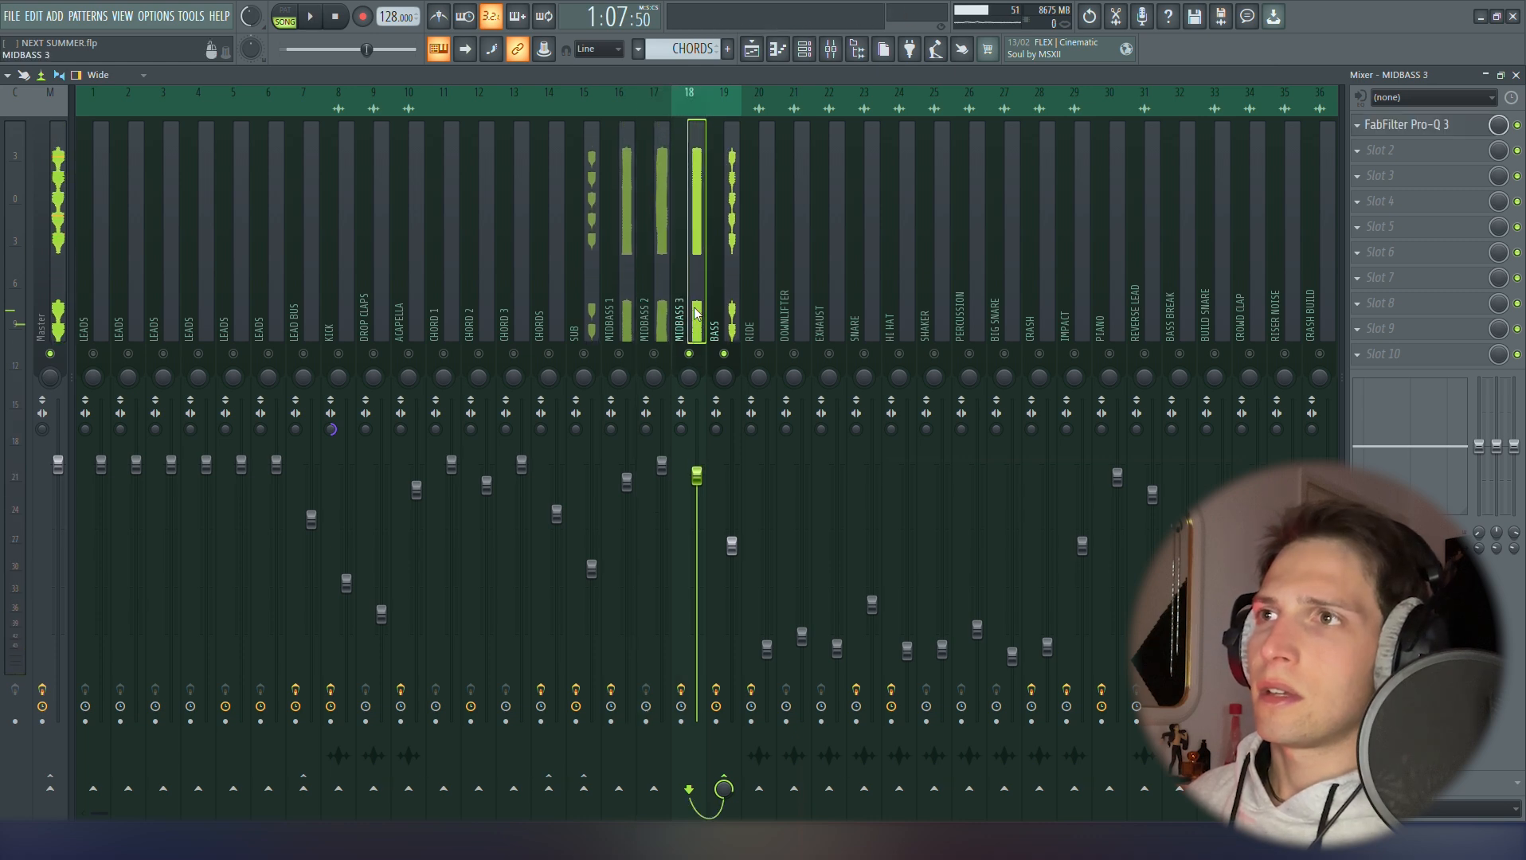
{"action": "left_click", "coordinate": [1462, 134]}
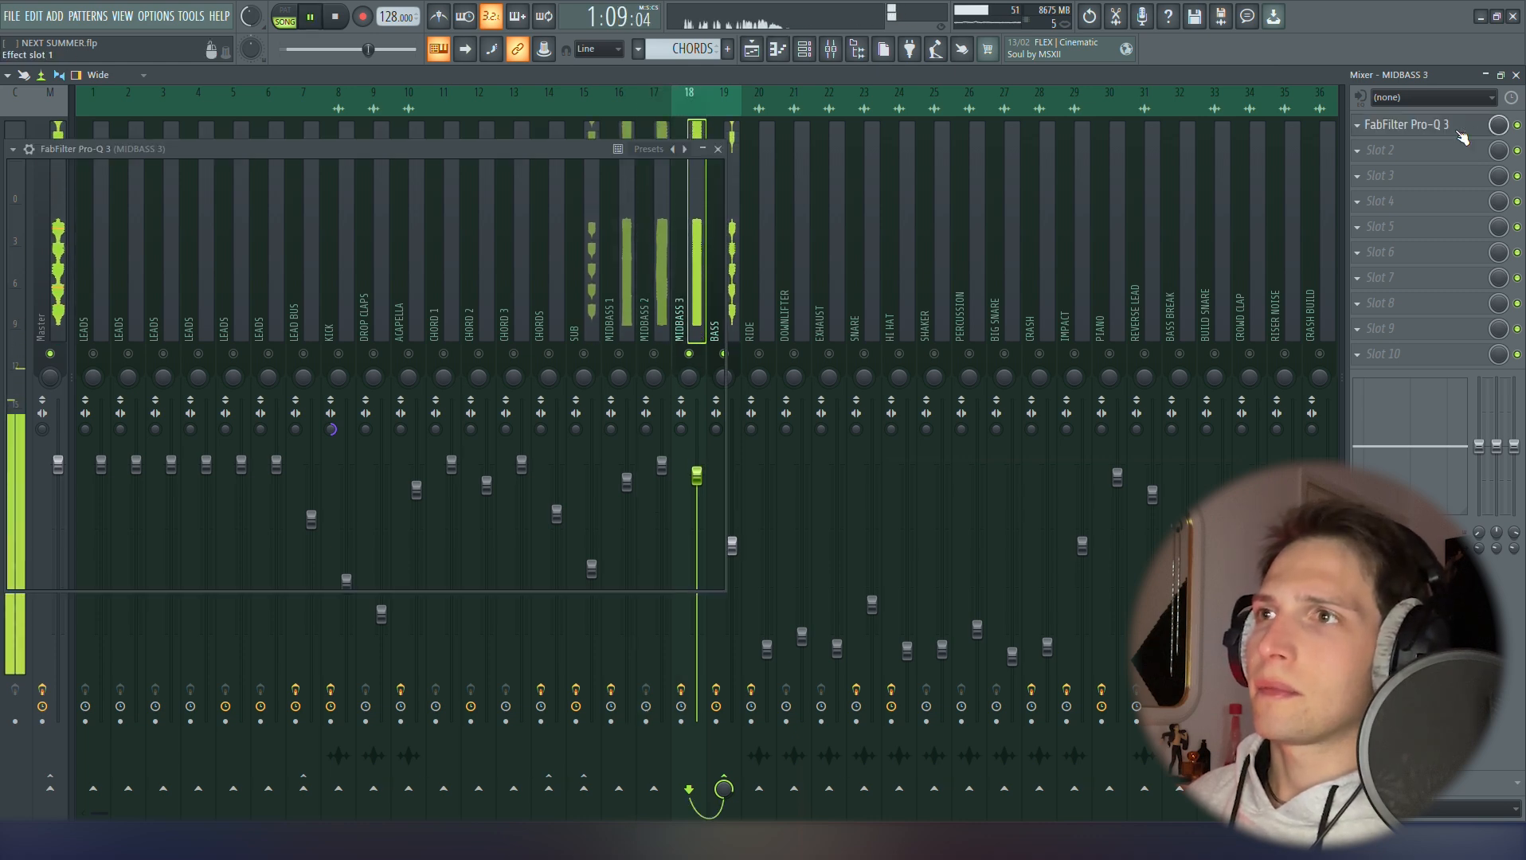
{"action": "left_click", "coordinate": [718, 149]}
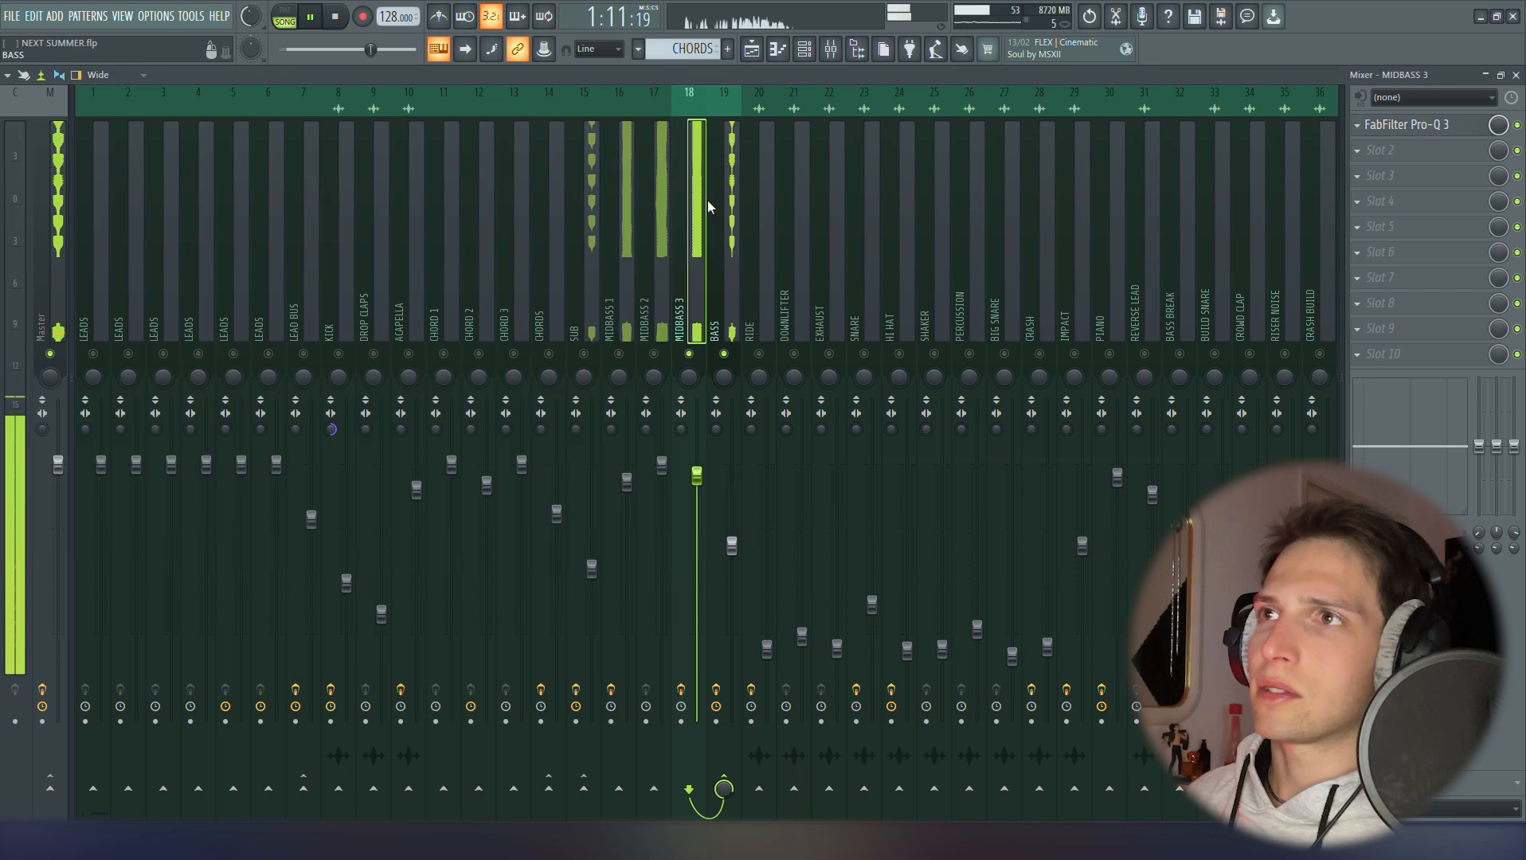
Bring all three MIDBASS tracks back in and review the FabFilter Pro-Q 3 on the BASS mixer track during playback
{"action": "left_click", "coordinate": [654, 353]}
{"action": "left_click", "coordinate": [727, 291]}
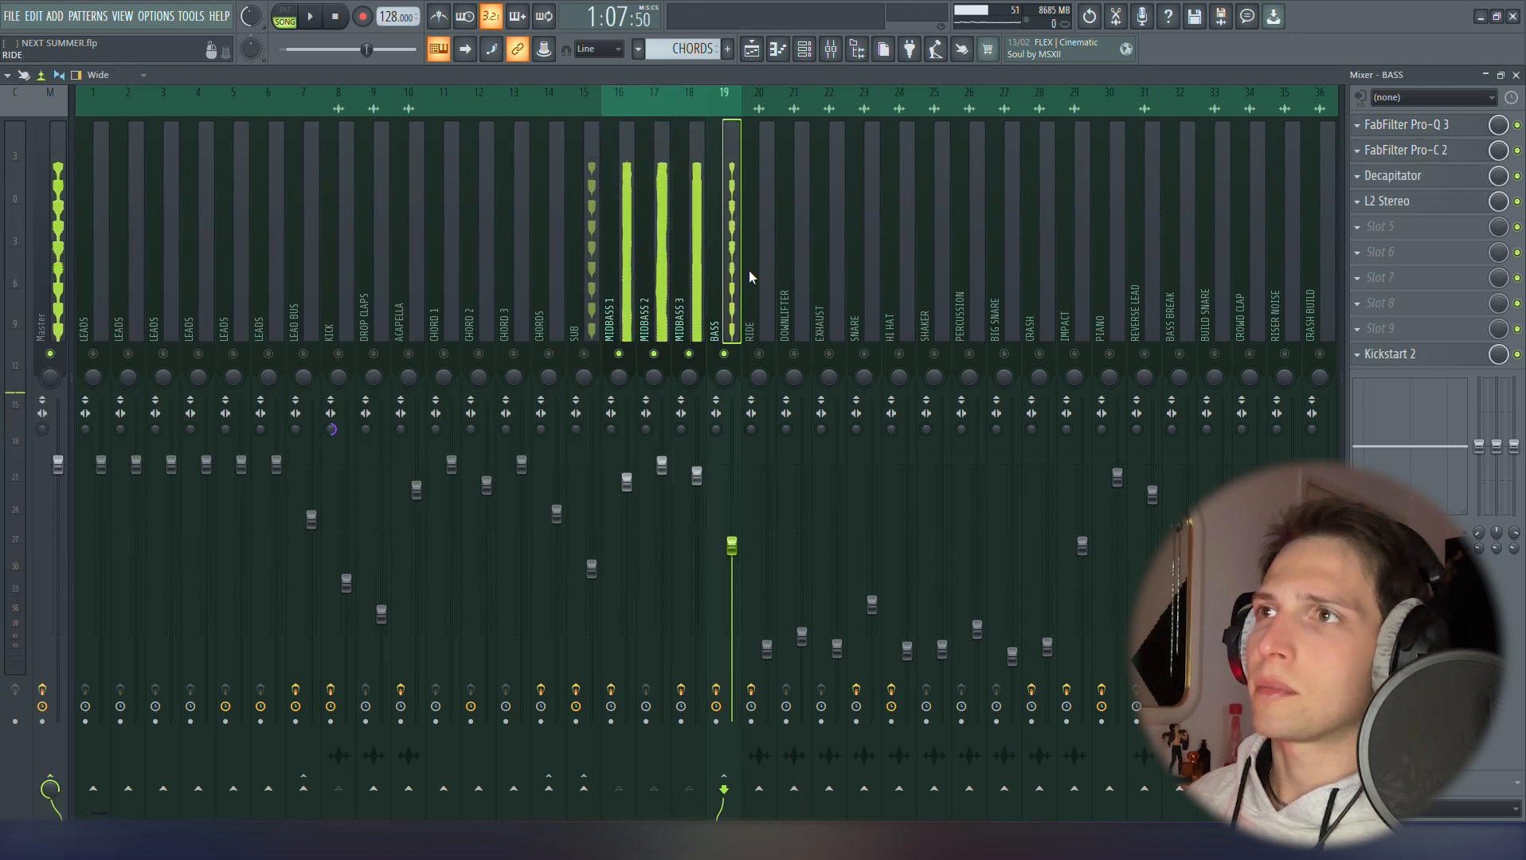
{"action": "left_click", "coordinate": [1475, 126]}
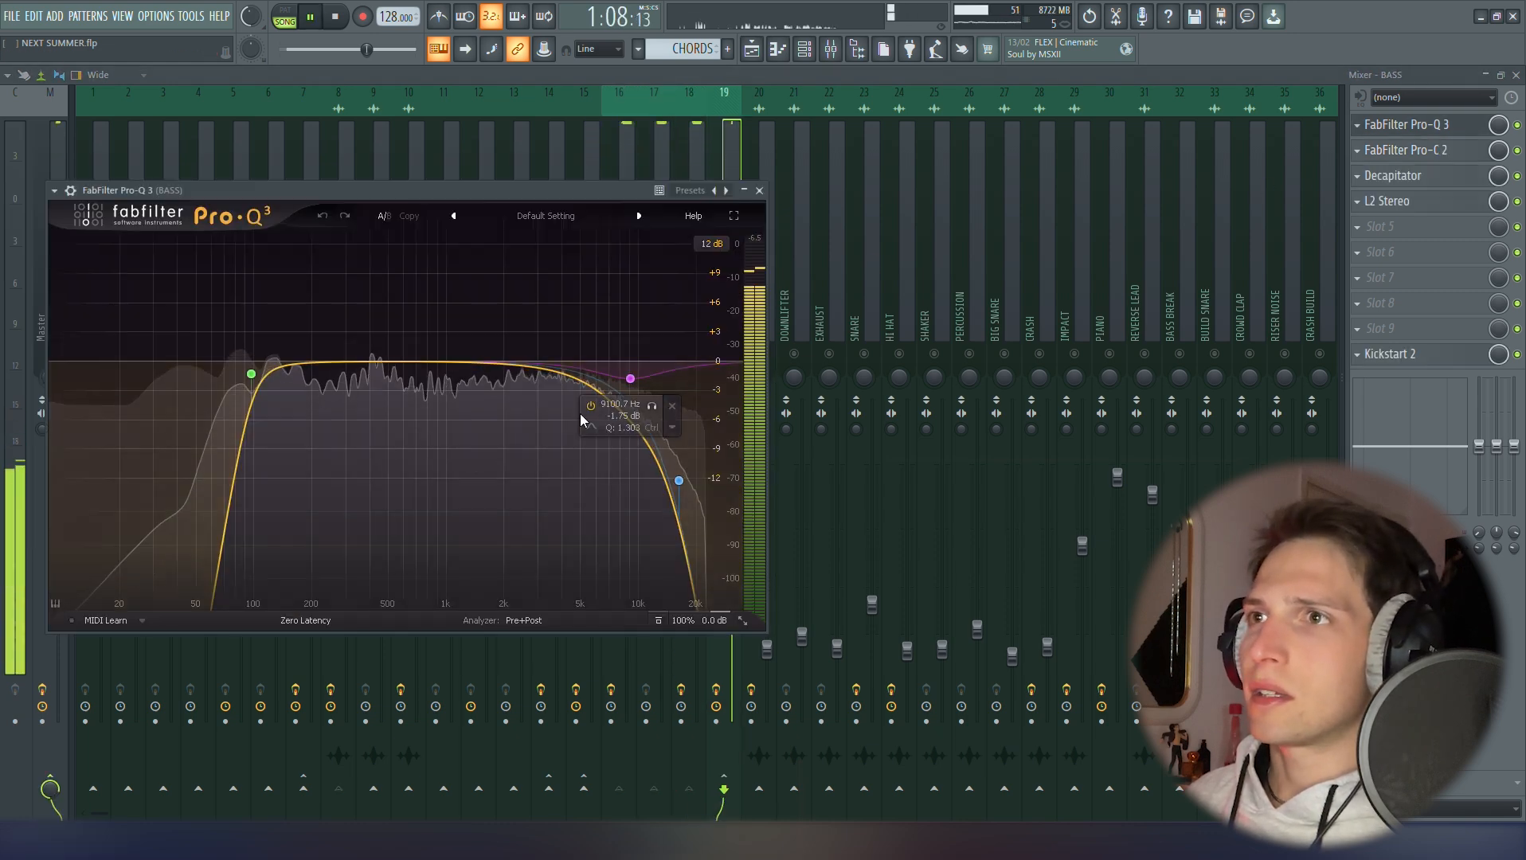
{"action": "left_click", "coordinate": [759, 190]}
Review the FabFilter Pro-C 2 and Decapitator on the BASS mixer track, closing each one
{"action": "left_click", "coordinate": [1474, 148]}
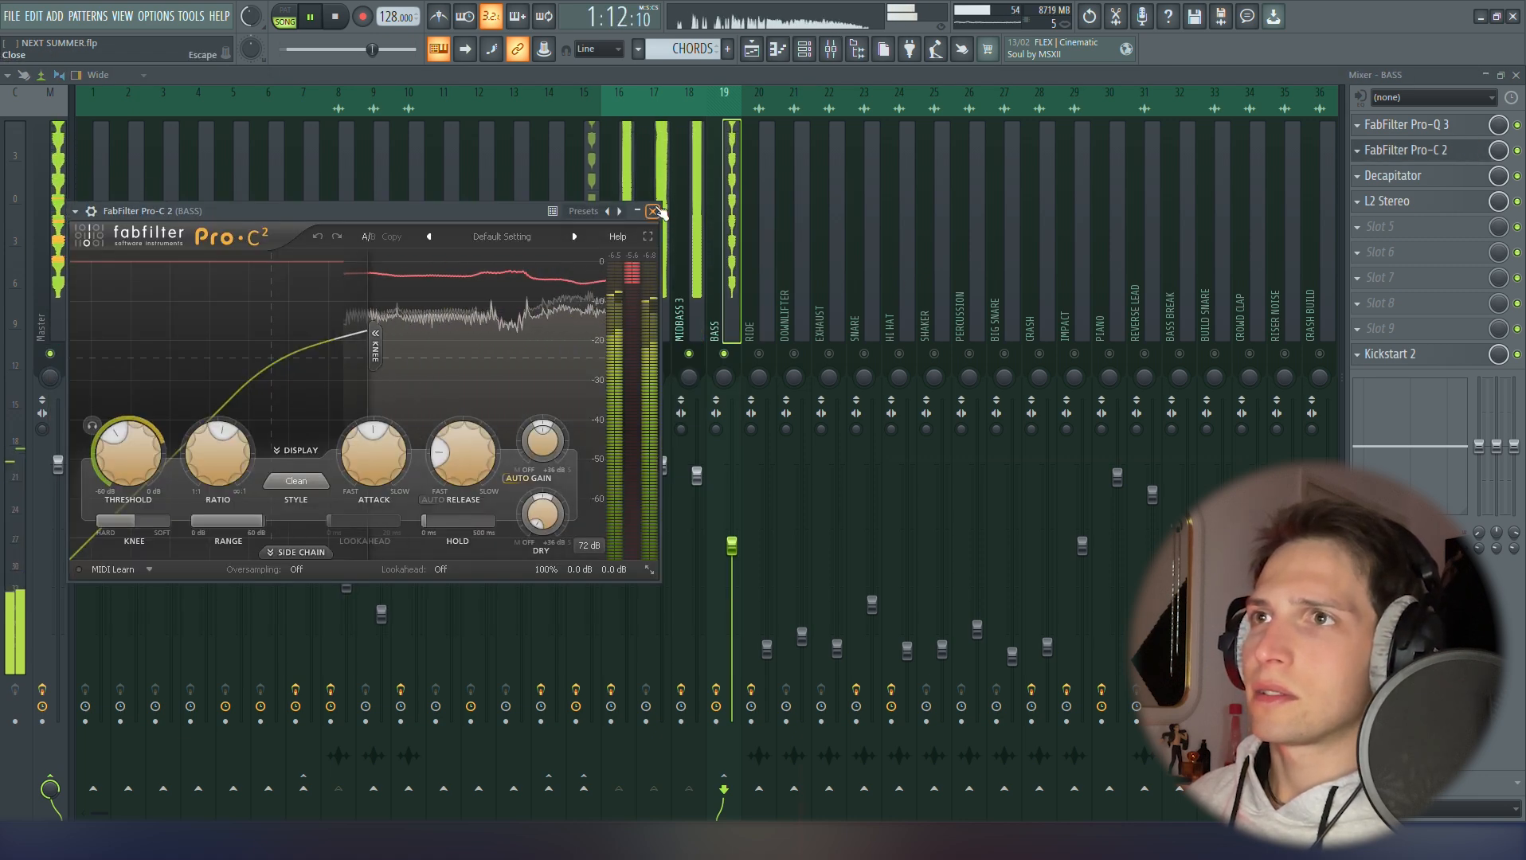
{"action": "left_click", "coordinate": [654, 211]}
{"action": "key", "text": "space"}
{"action": "left_click", "coordinate": [1439, 176]}
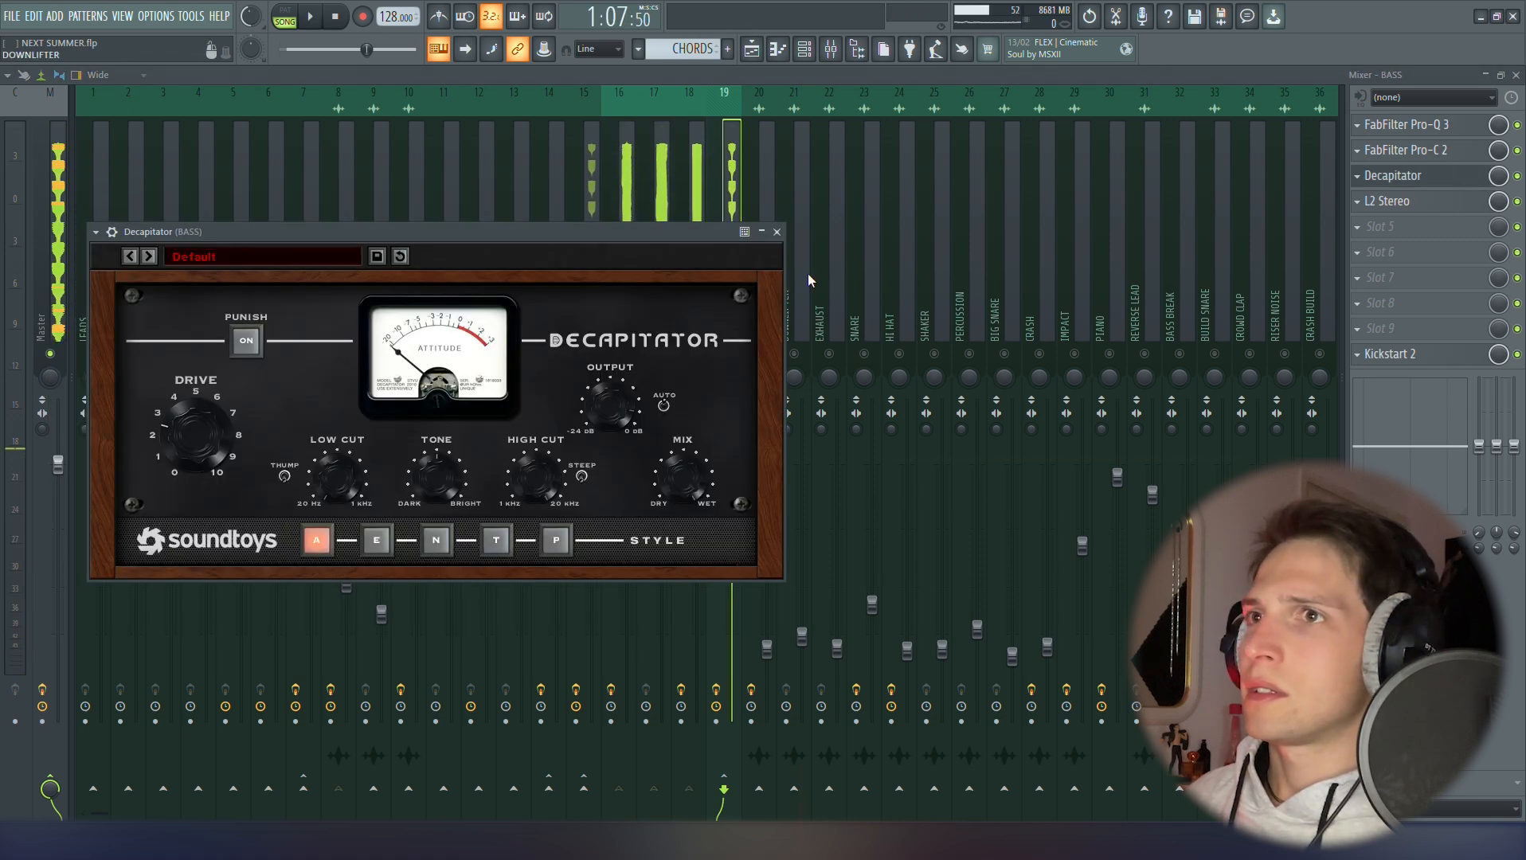
{"action": "left_click", "coordinate": [777, 232]}
{"action": "key", "text": "space"}
Review the L2 Stereo limiter and Kickstart 2 on the BASS mixer track during playback
{"action": "left_click", "coordinate": [1457, 203]}
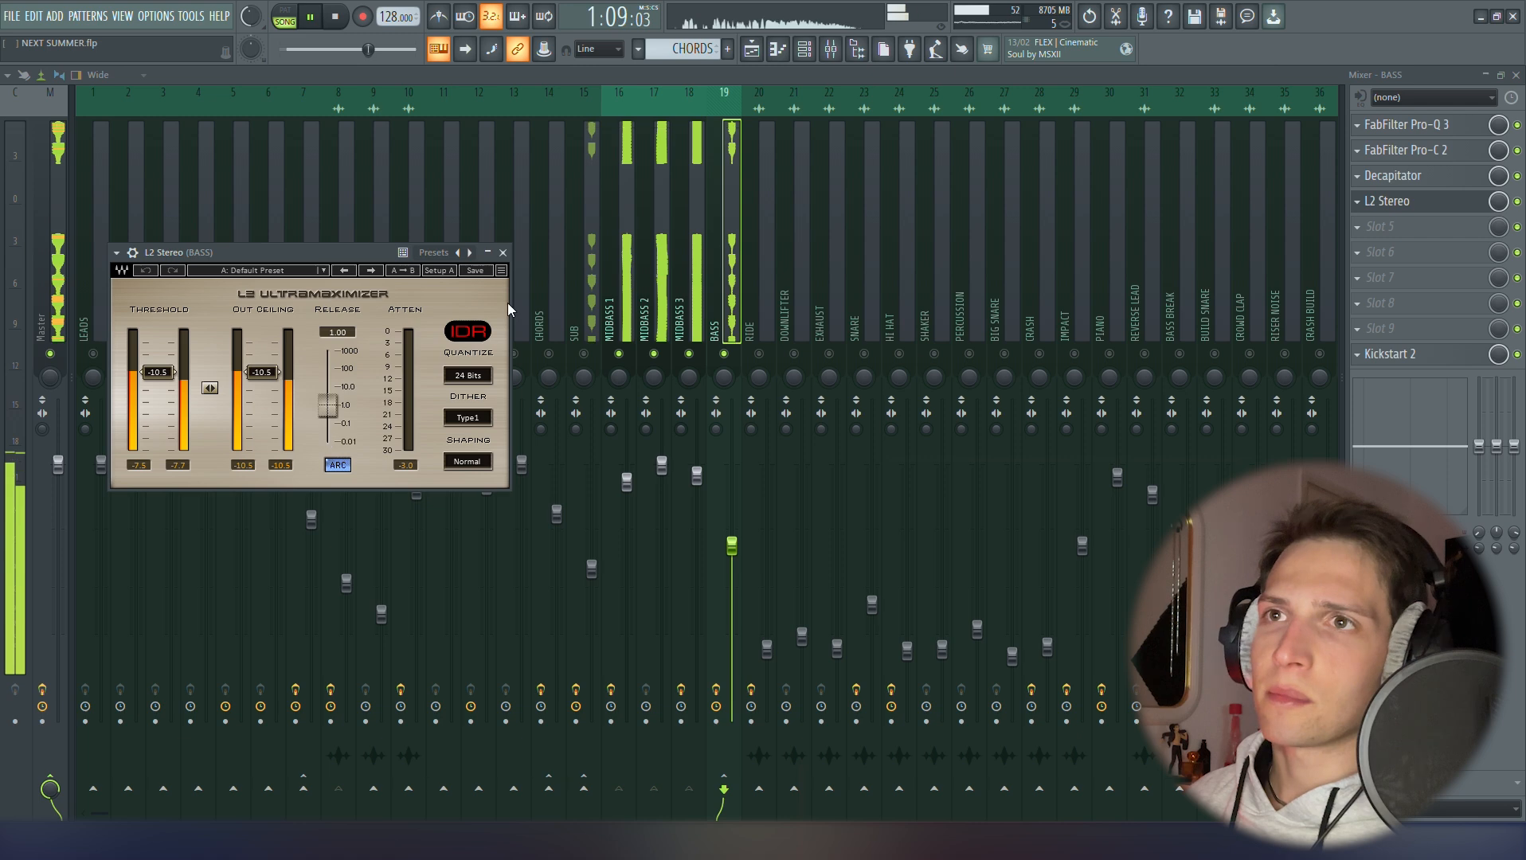
{"action": "left_click", "coordinate": [503, 253]}
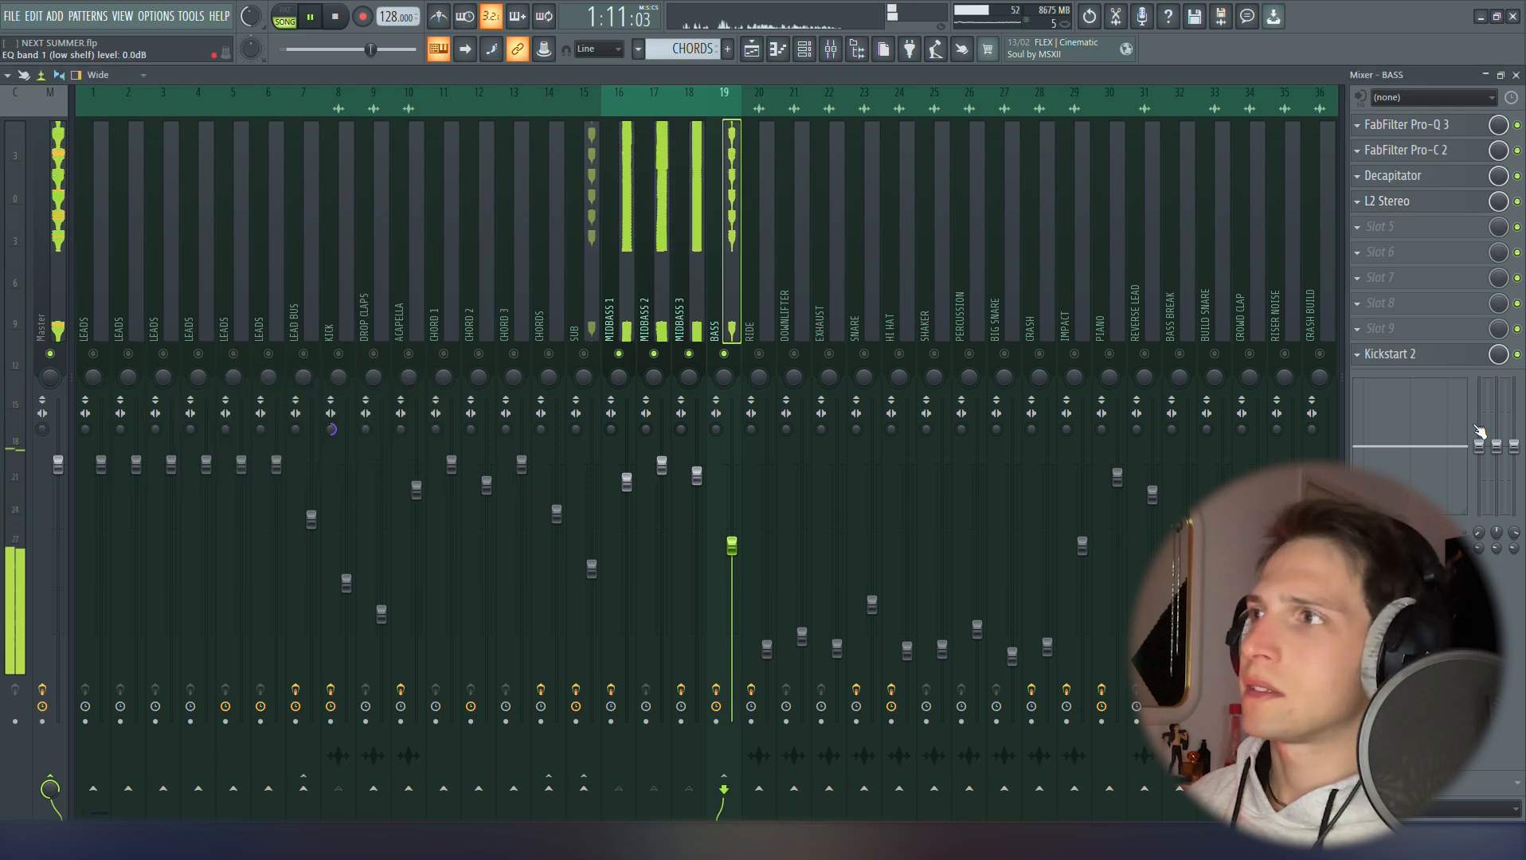
{"action": "left_click", "coordinate": [1424, 354]}
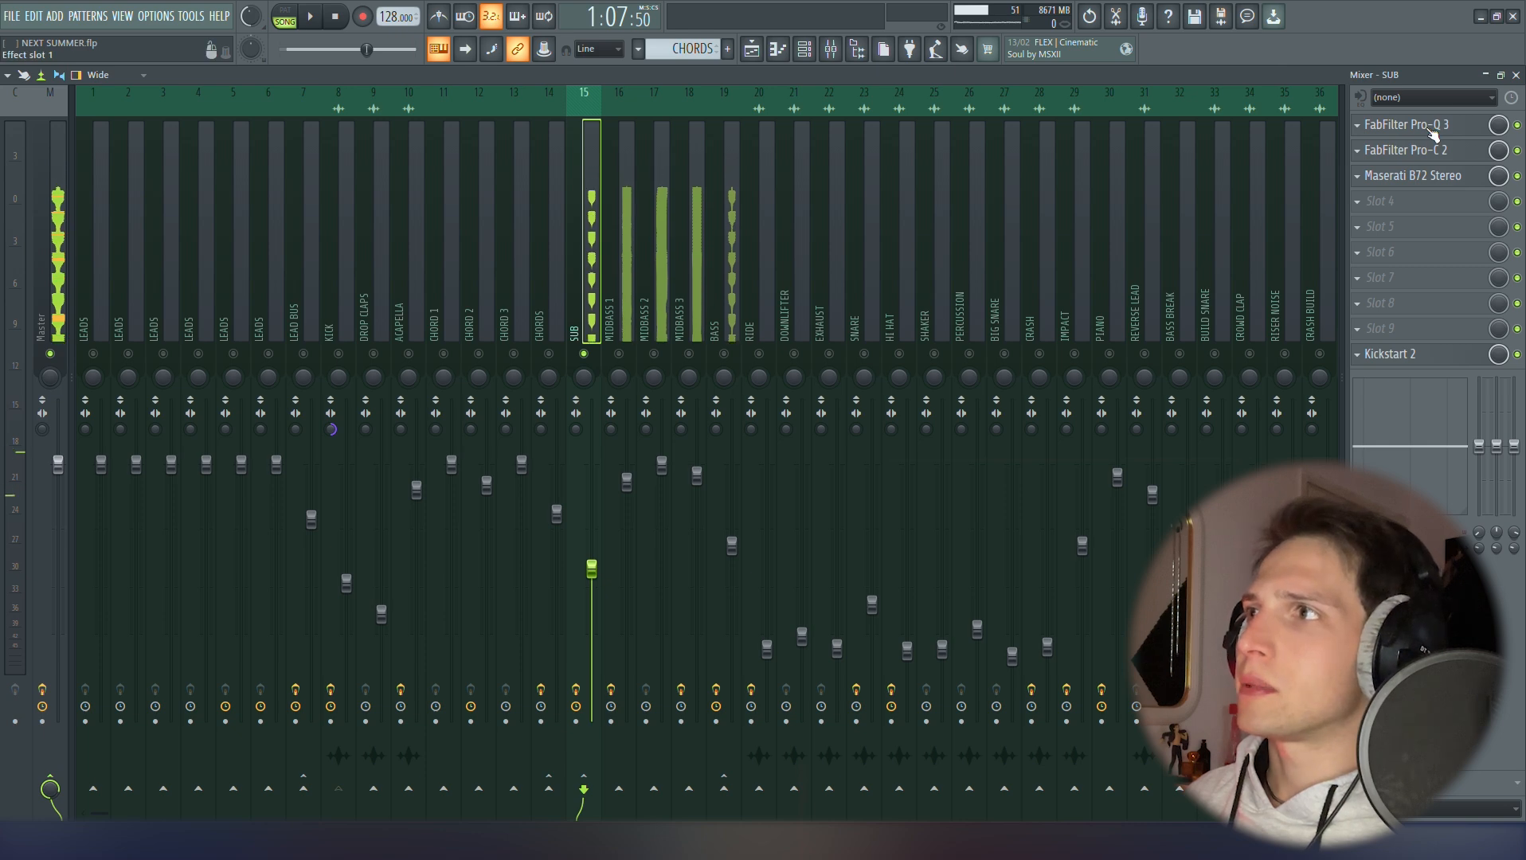
Review the FabFilter Pro-Q 3 and FabFilter Pro-C 2 on the SUB mixer track during playback, closing each one
{"action": "left_click", "coordinate": [1406, 125]}
{"action": "key", "text": "space"}
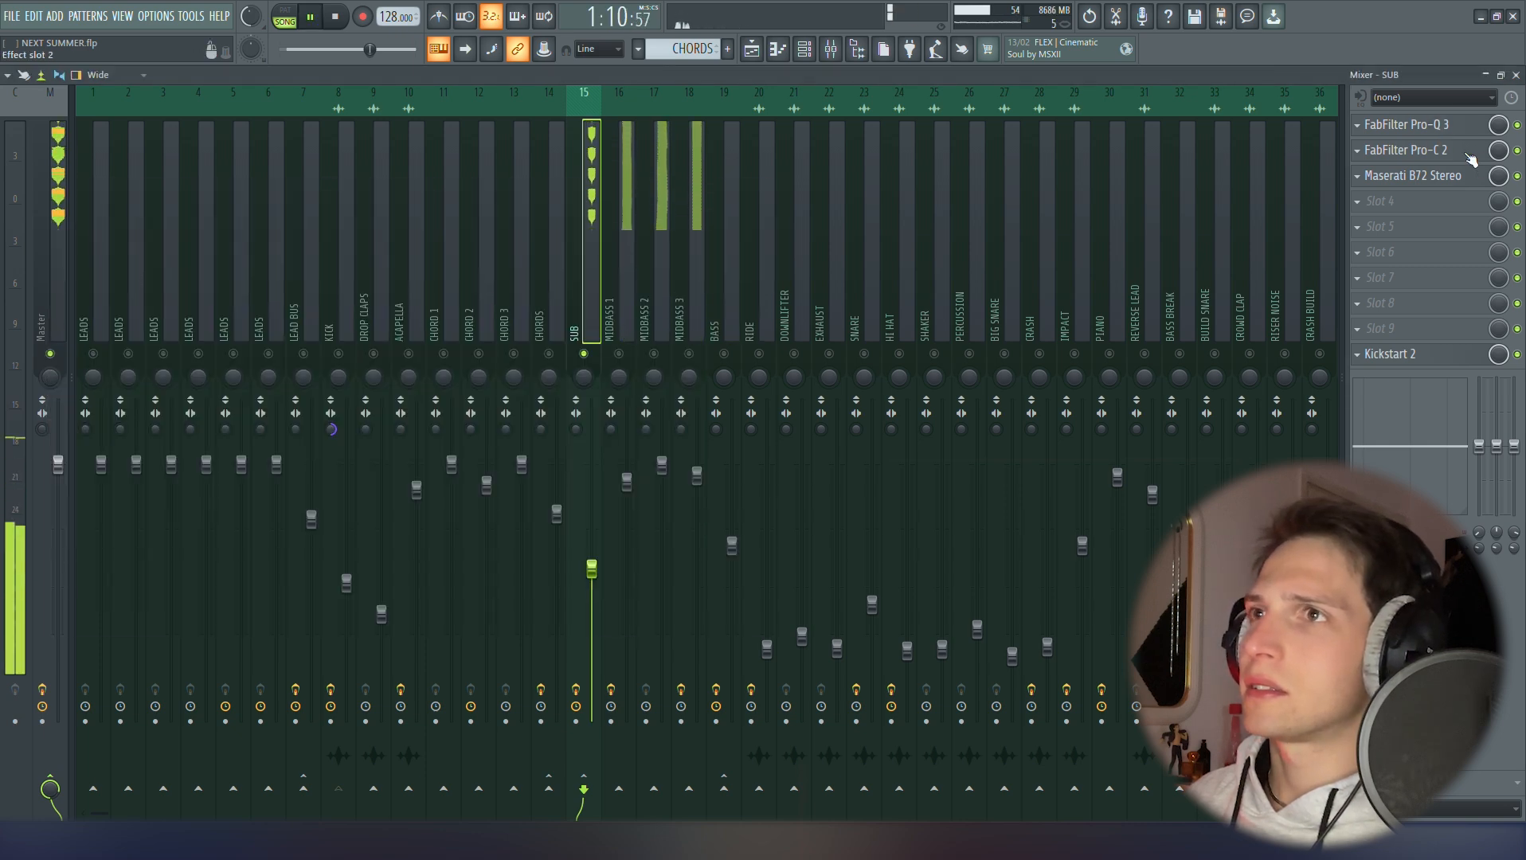
{"action": "left_click", "coordinate": [1470, 153]}
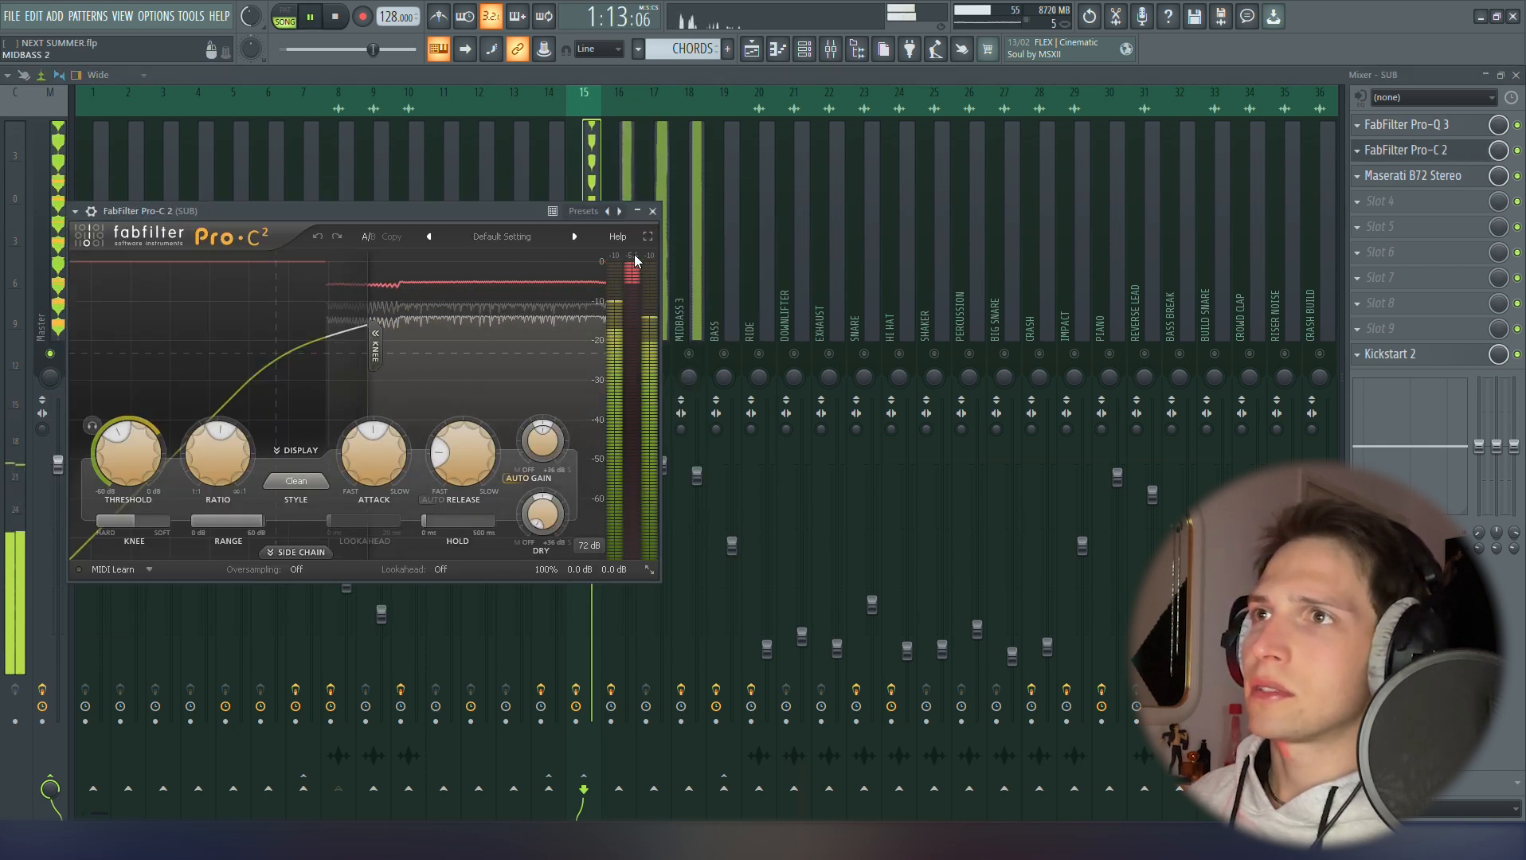
{"action": "left_click", "coordinate": [652, 211]}
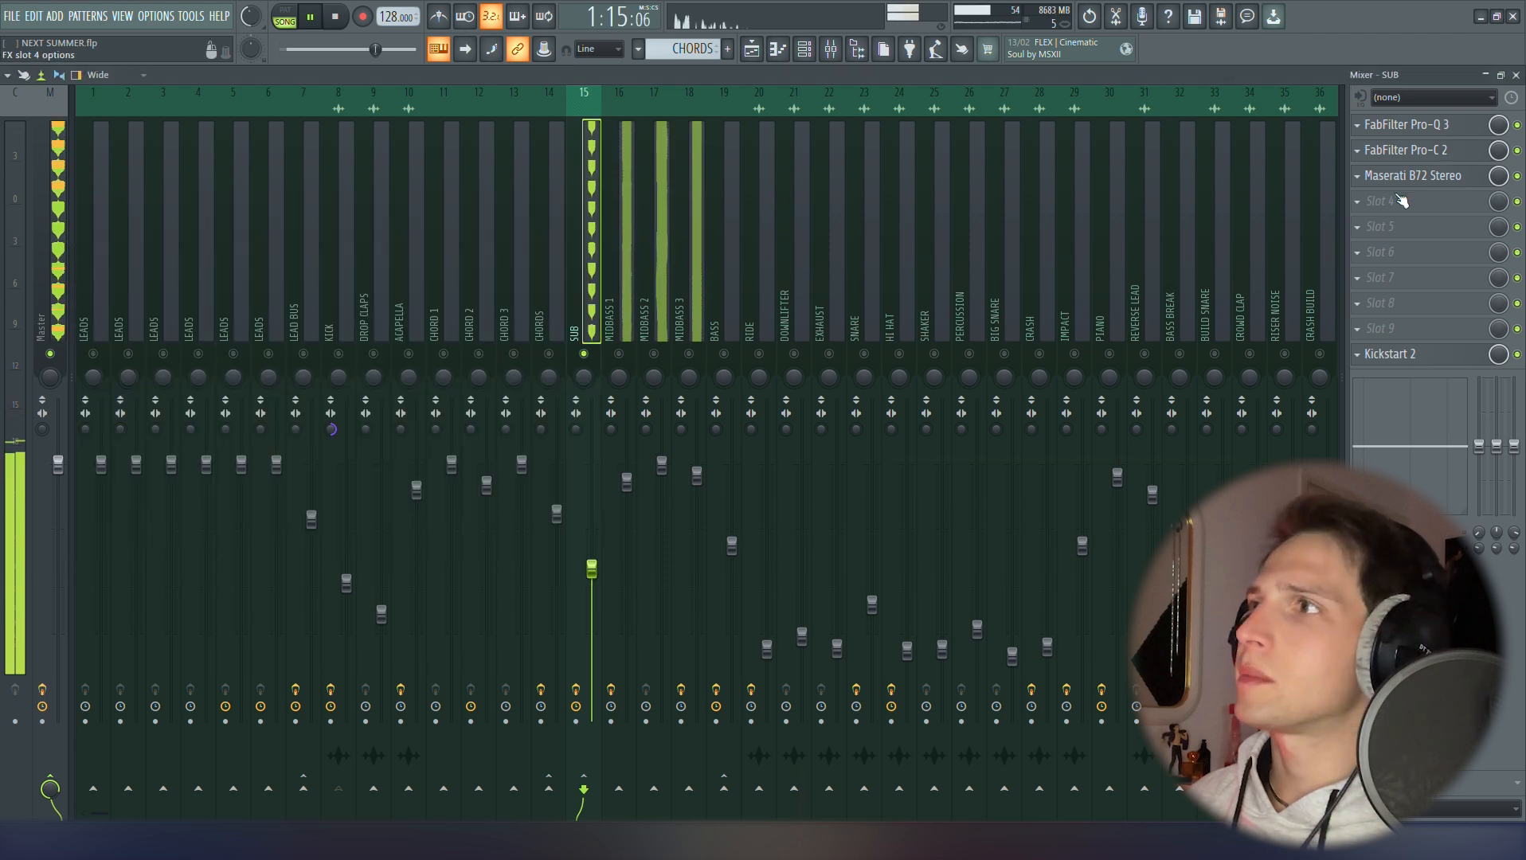
Review the Maserati B72 Stereo and Kickstart 2 on the SUB mixer track, closing each one
{"action": "left_click", "coordinate": [1424, 177]}
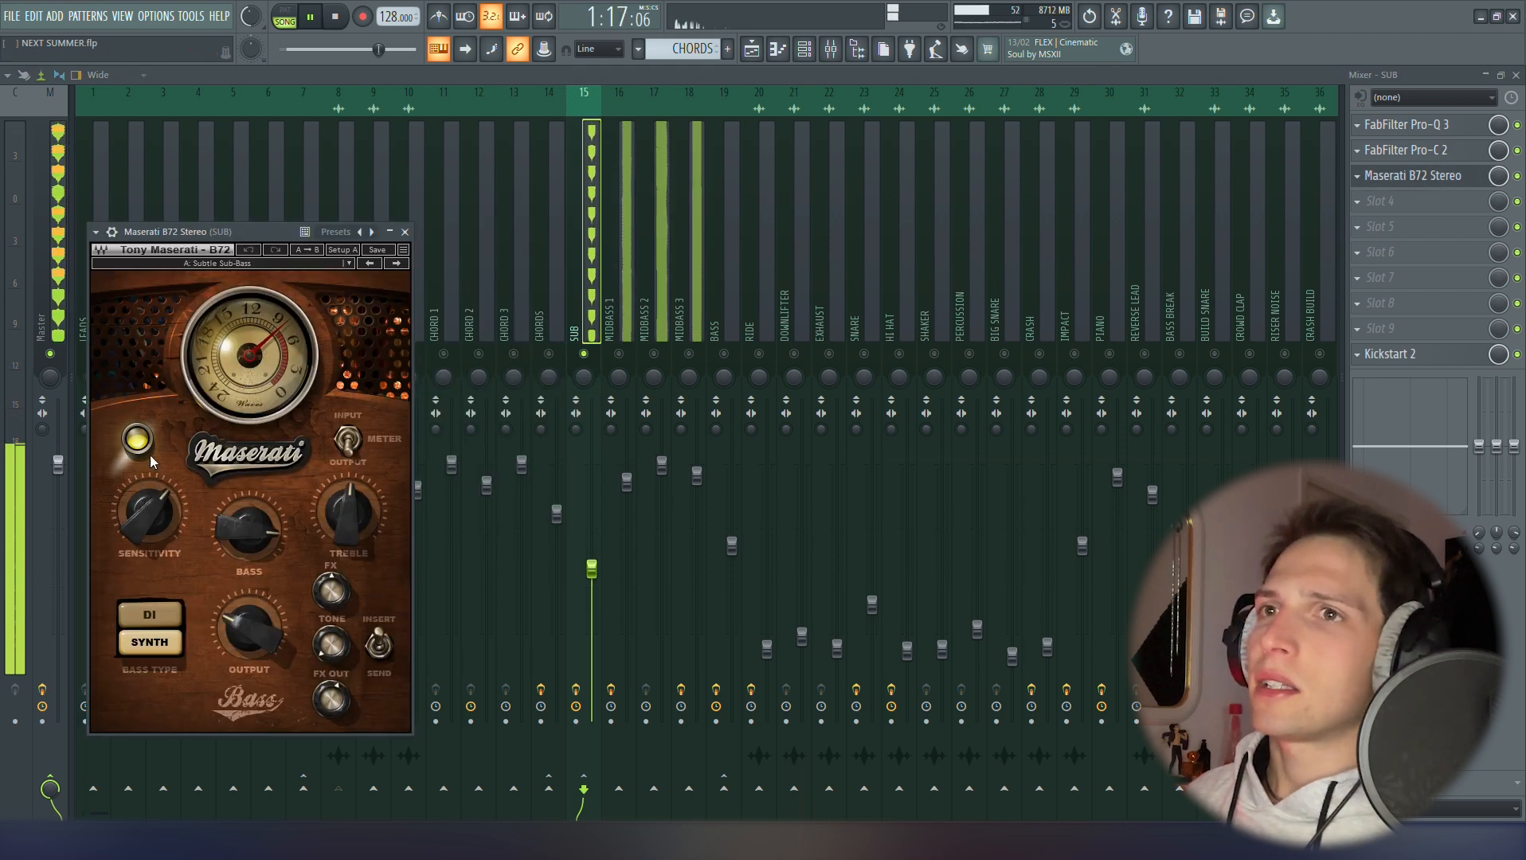
{"action": "left_click", "coordinate": [405, 233]}
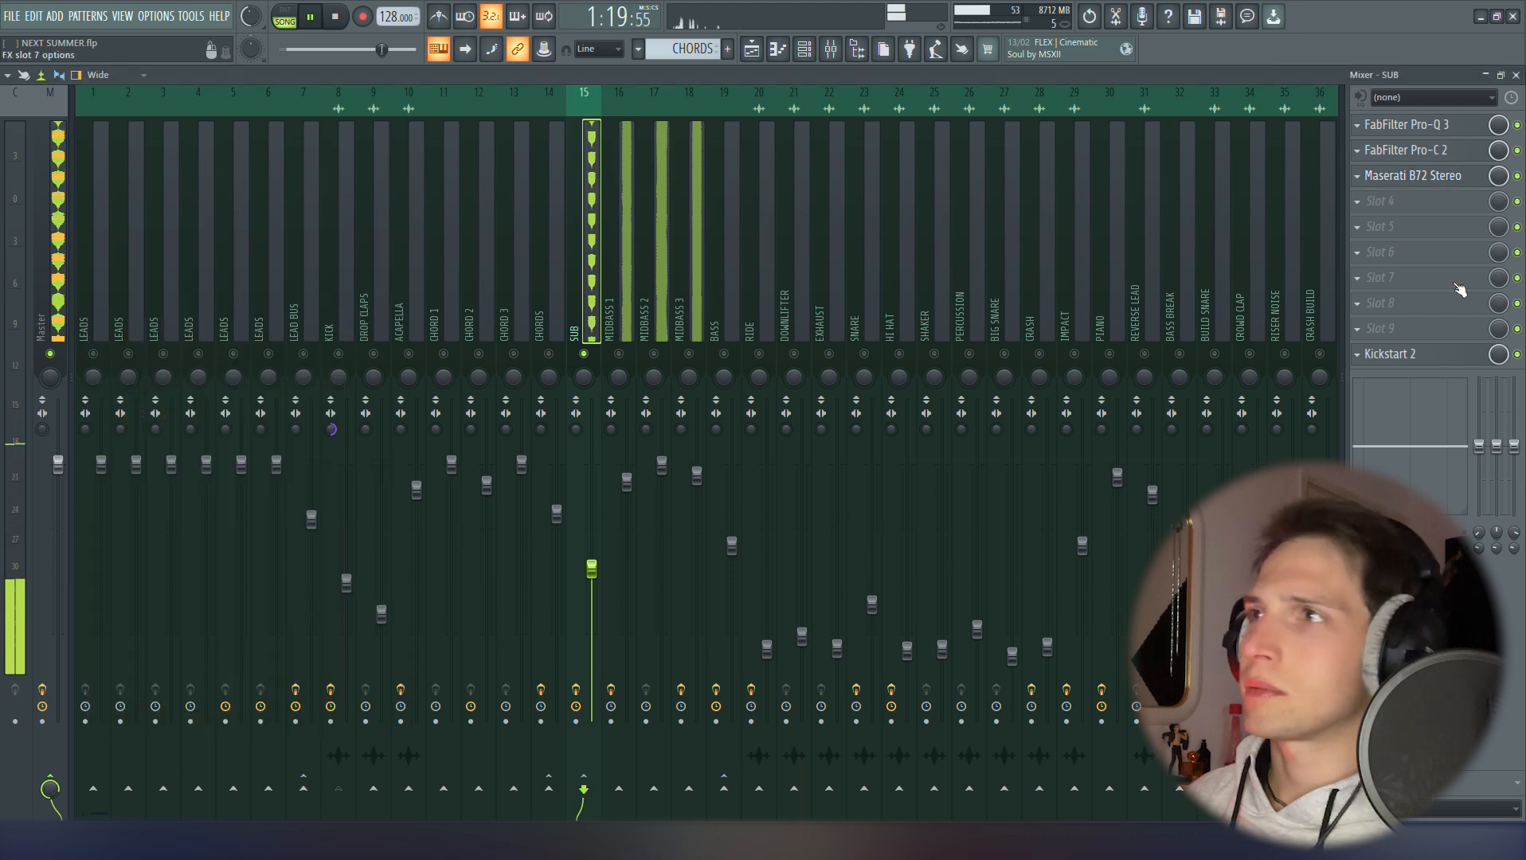
{"action": "left_click", "coordinate": [1449, 358]}
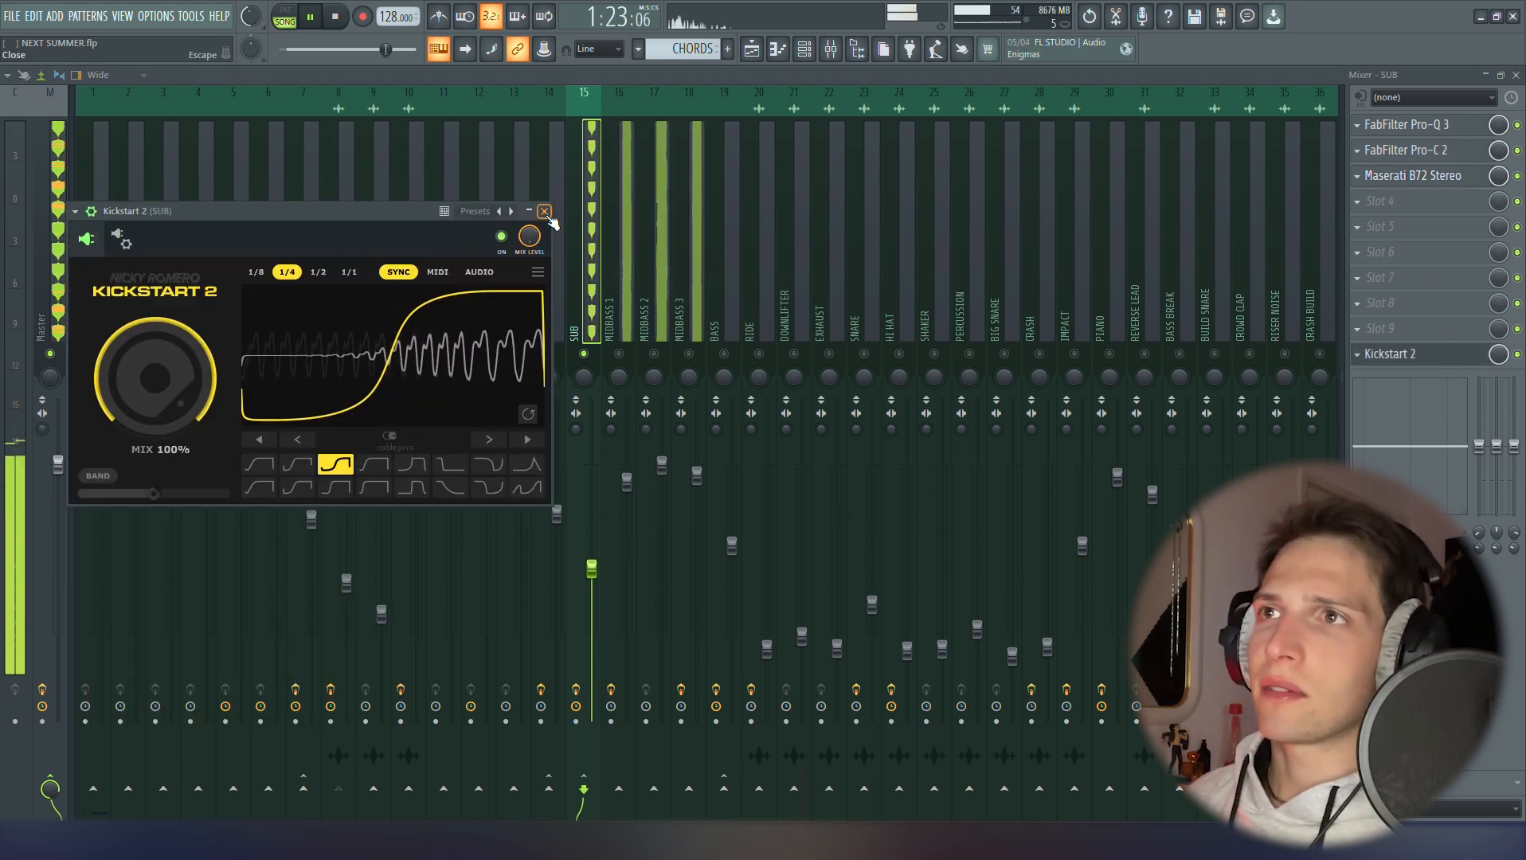
{"action": "left_click", "coordinate": [546, 214]}
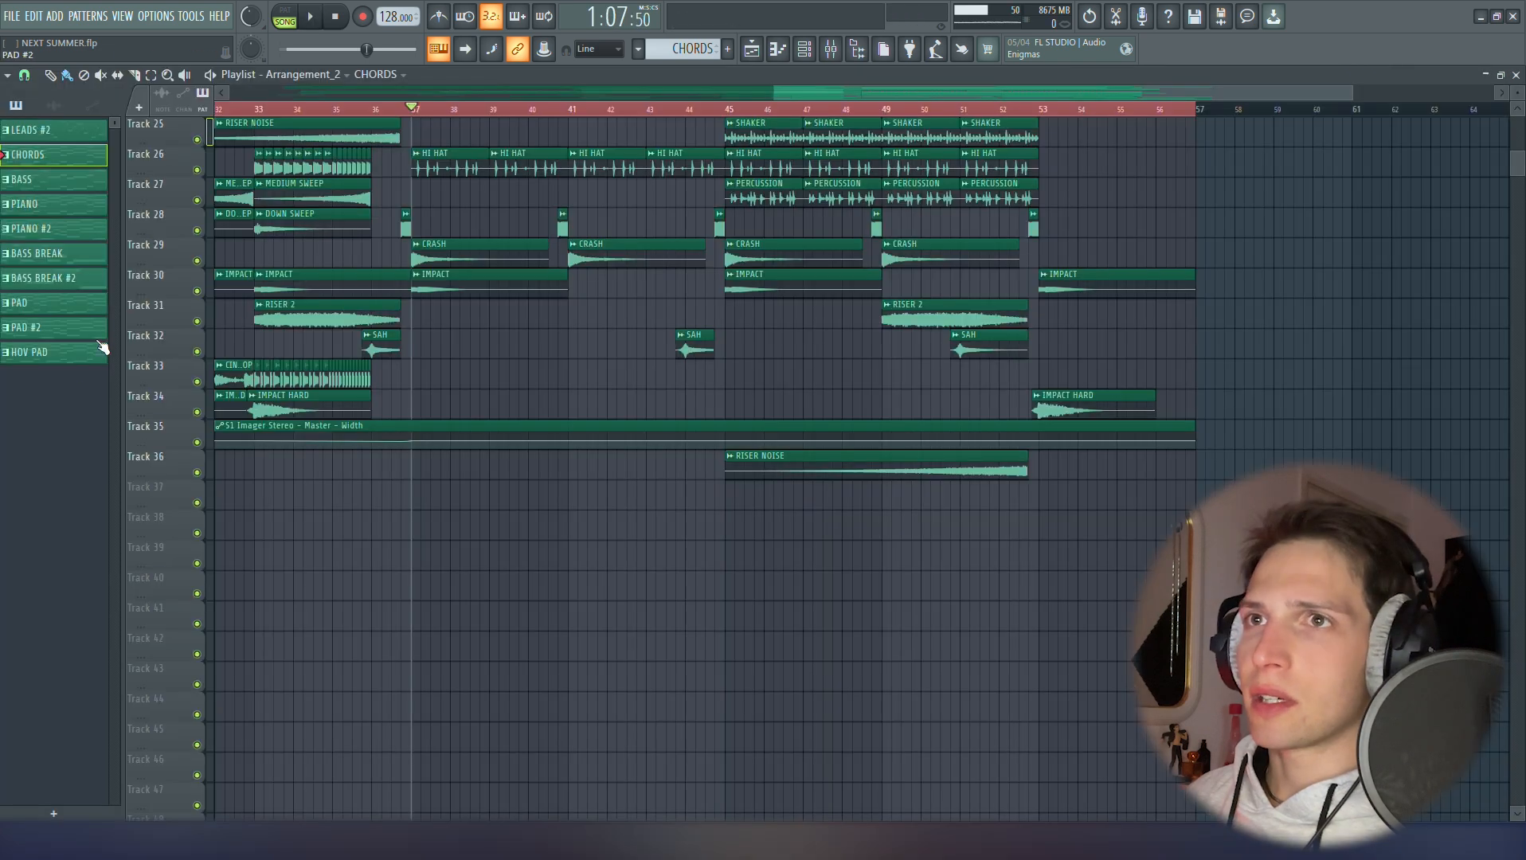
Solo playlist track 31 and play its second RISER 2 clip
{"action": "right_click", "coordinate": [196, 322]}
{"action": "scroll", "coordinate": [928, 609], "scroll_direction": "up", "scroll_amount": 1}
{"action": "scroll", "coordinate": [928, 609], "scroll_direction": "up", "scroll_amount": 3}
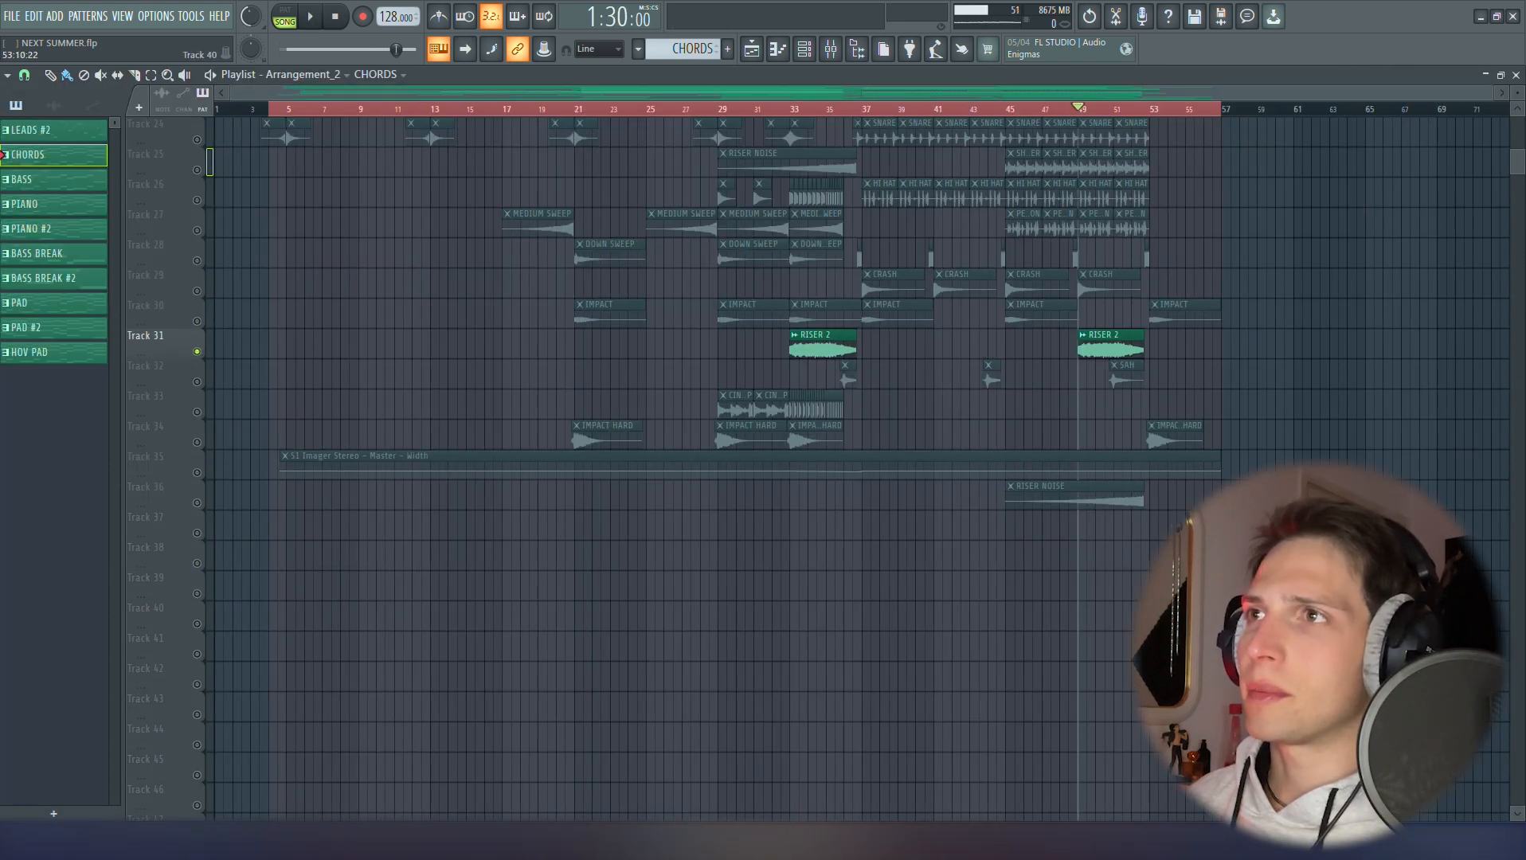
{"action": "key", "text": "space"}
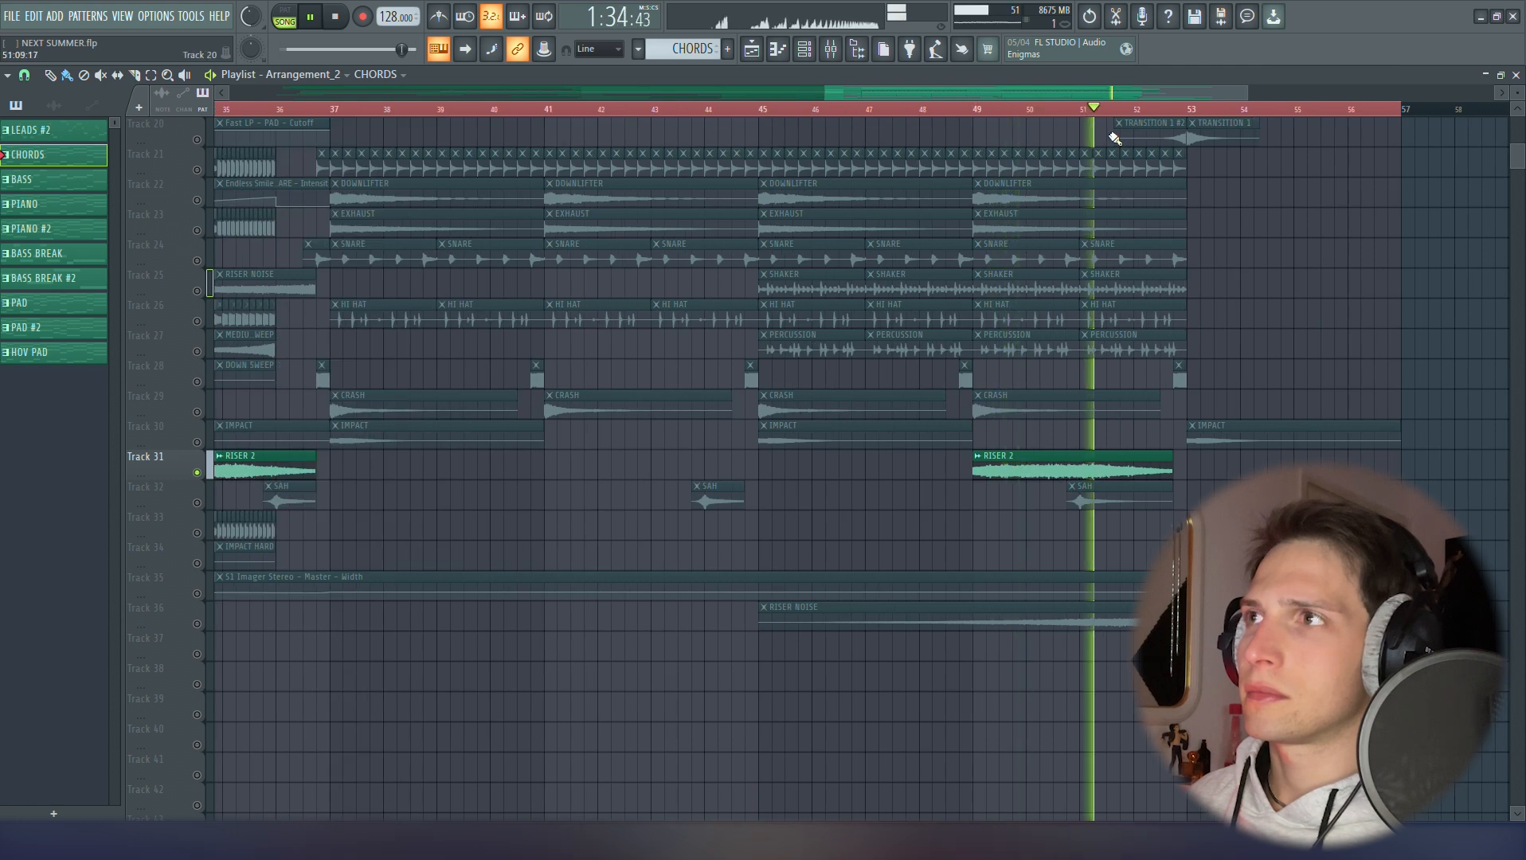
{"action": "scroll", "coordinate": [1134, 545], "scroll_direction": "down", "scroll_amount": 3}
{"action": "scroll", "coordinate": [959, 564], "scroll_direction": "down", "scroll_amount": 3}
{"action": "key", "text": "space"}
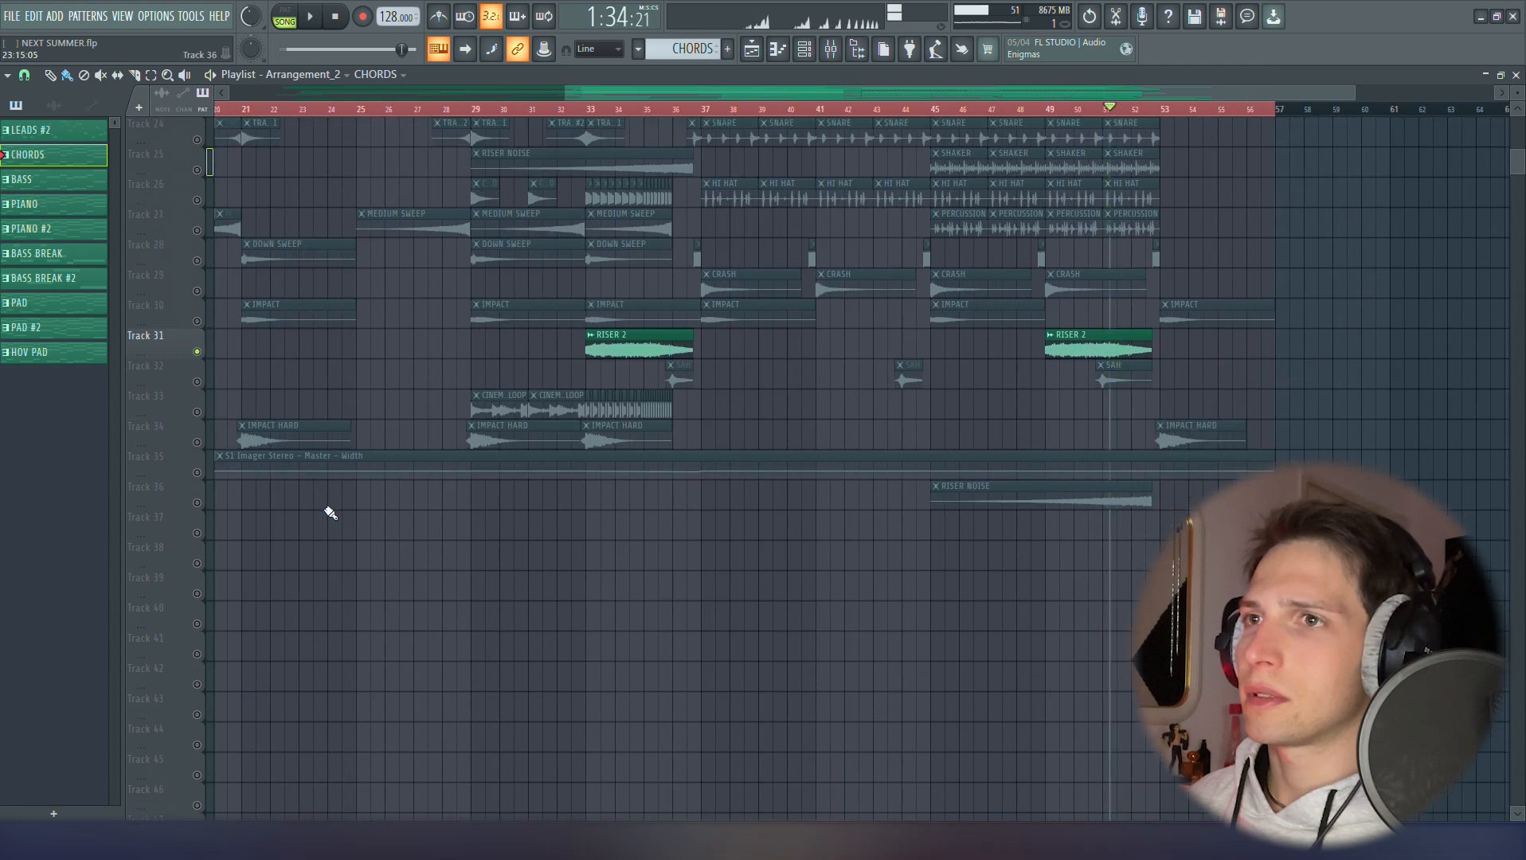
Solo playlist track 36 and play its RISER NOISE clip
{"action": "right_click", "coordinate": [197, 505]}
{"action": "key", "text": "space"}
{"action": "scroll", "coordinate": [1226, 701], "scroll_direction": "up", "scroll_amount": 3}
{"action": "scroll", "coordinate": [1135, 717], "scroll_direction": "up", "scroll_amount": 3}
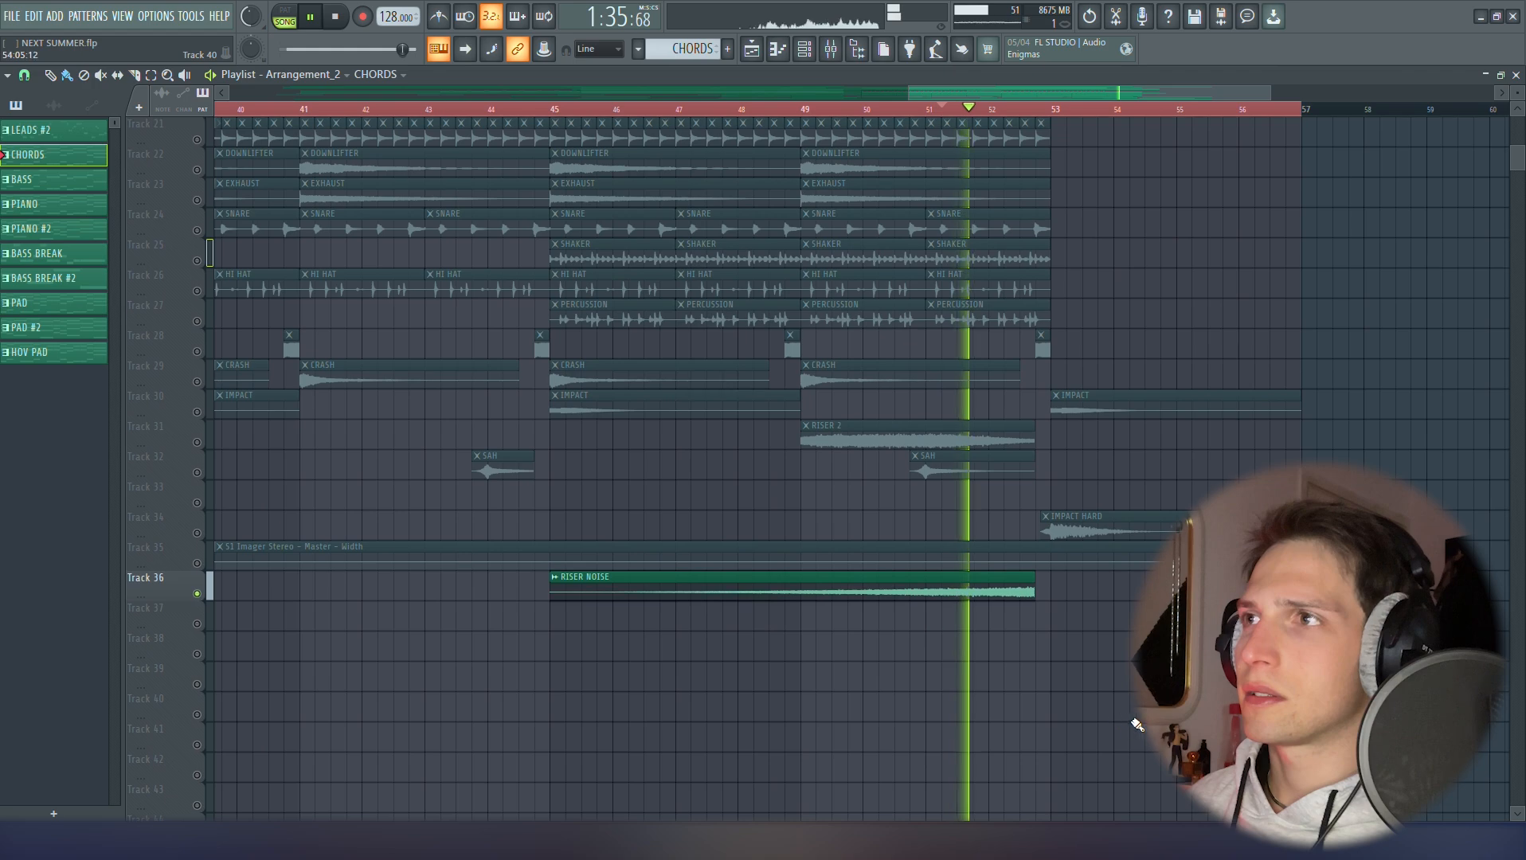
Turn off the solo so that all playlist tracks are active again
{"action": "scroll", "coordinate": [1137, 724], "scroll_direction": "up", "scroll_amount": 5}
{"action": "scroll", "coordinate": [1165, 717], "scroll_direction": "down", "scroll_amount": 3}
{"action": "scroll", "coordinate": [1255, 673], "scroll_direction": "up", "scroll_amount": 5}
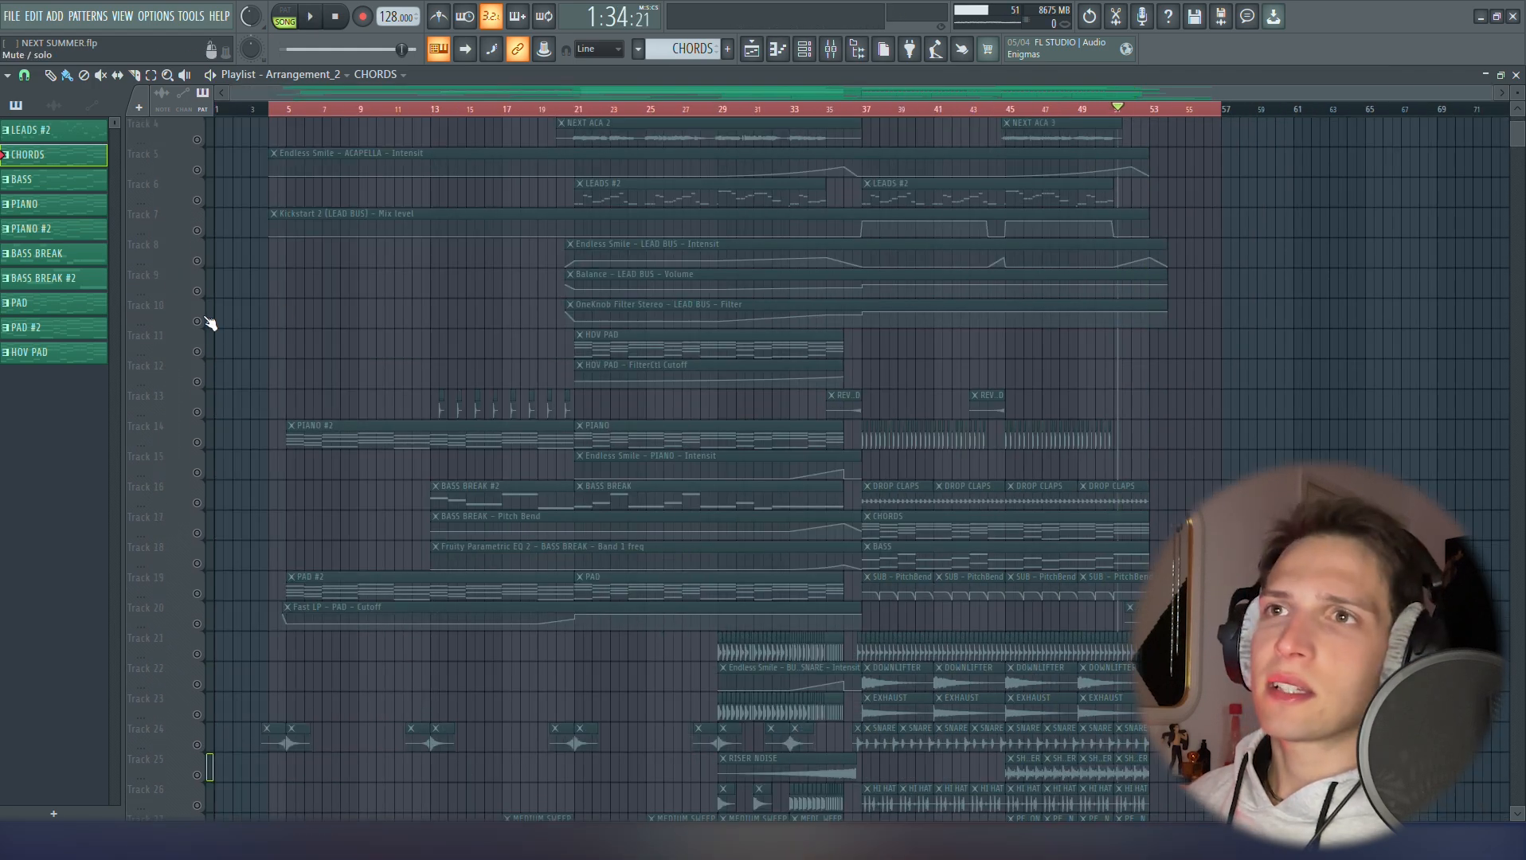
{"action": "left_click", "coordinate": [196, 321]}
{"action": "scroll", "coordinate": [386, 521], "scroll_direction": "up", "scroll_amount": 3}
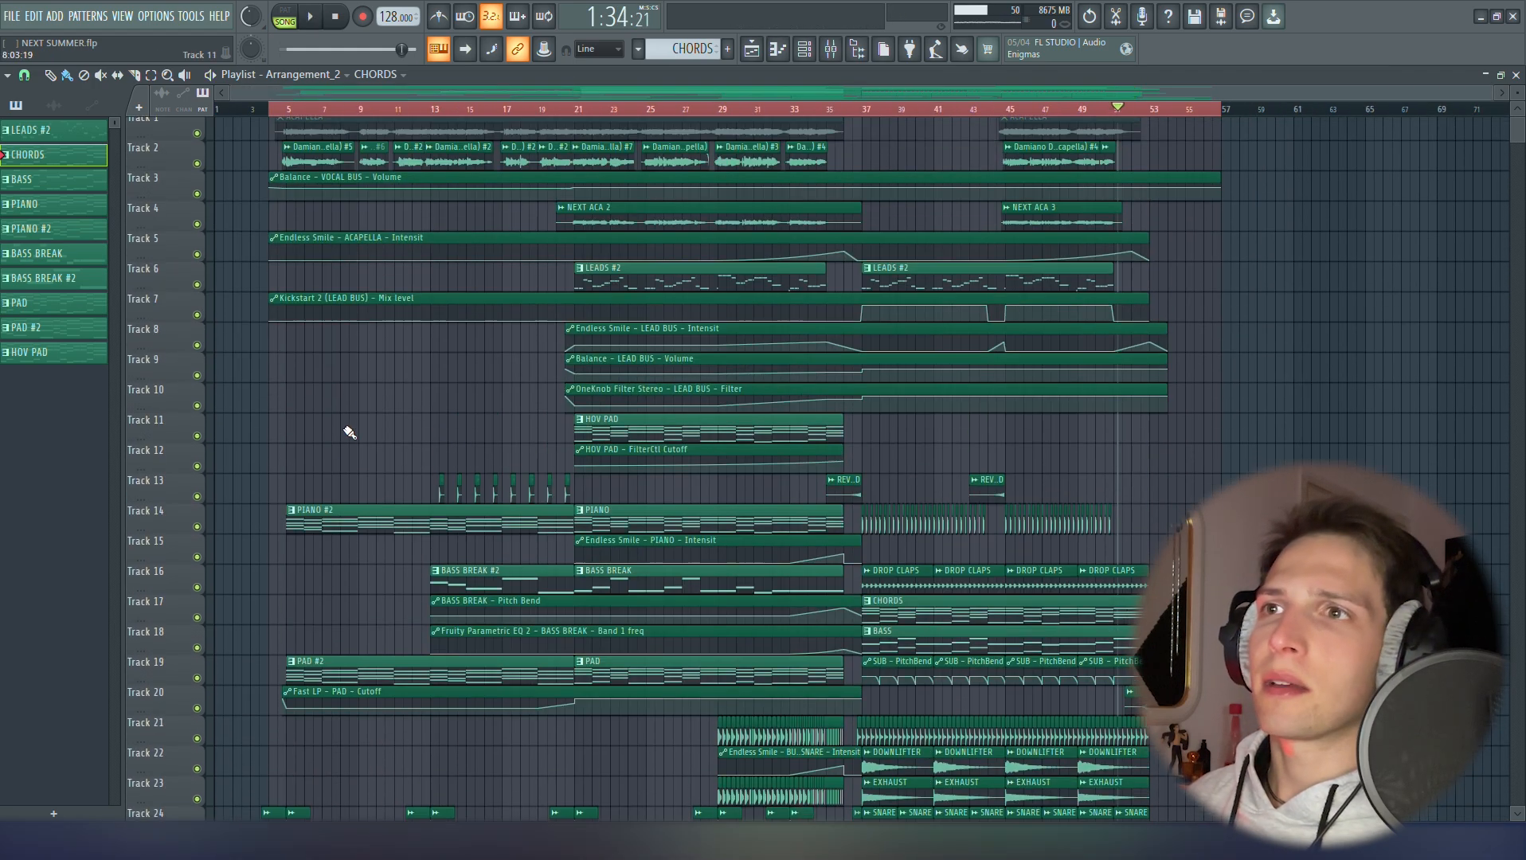
Reduce the playlist's track height slightly and look over the whole arrangement
{"action": "left_click_drag", "start_coordinate": [1522, 89], "coordinate": [1522, 94]}
{"action": "scroll", "coordinate": [1279, 290], "scroll_direction": "down", "scroll_amount": 6}
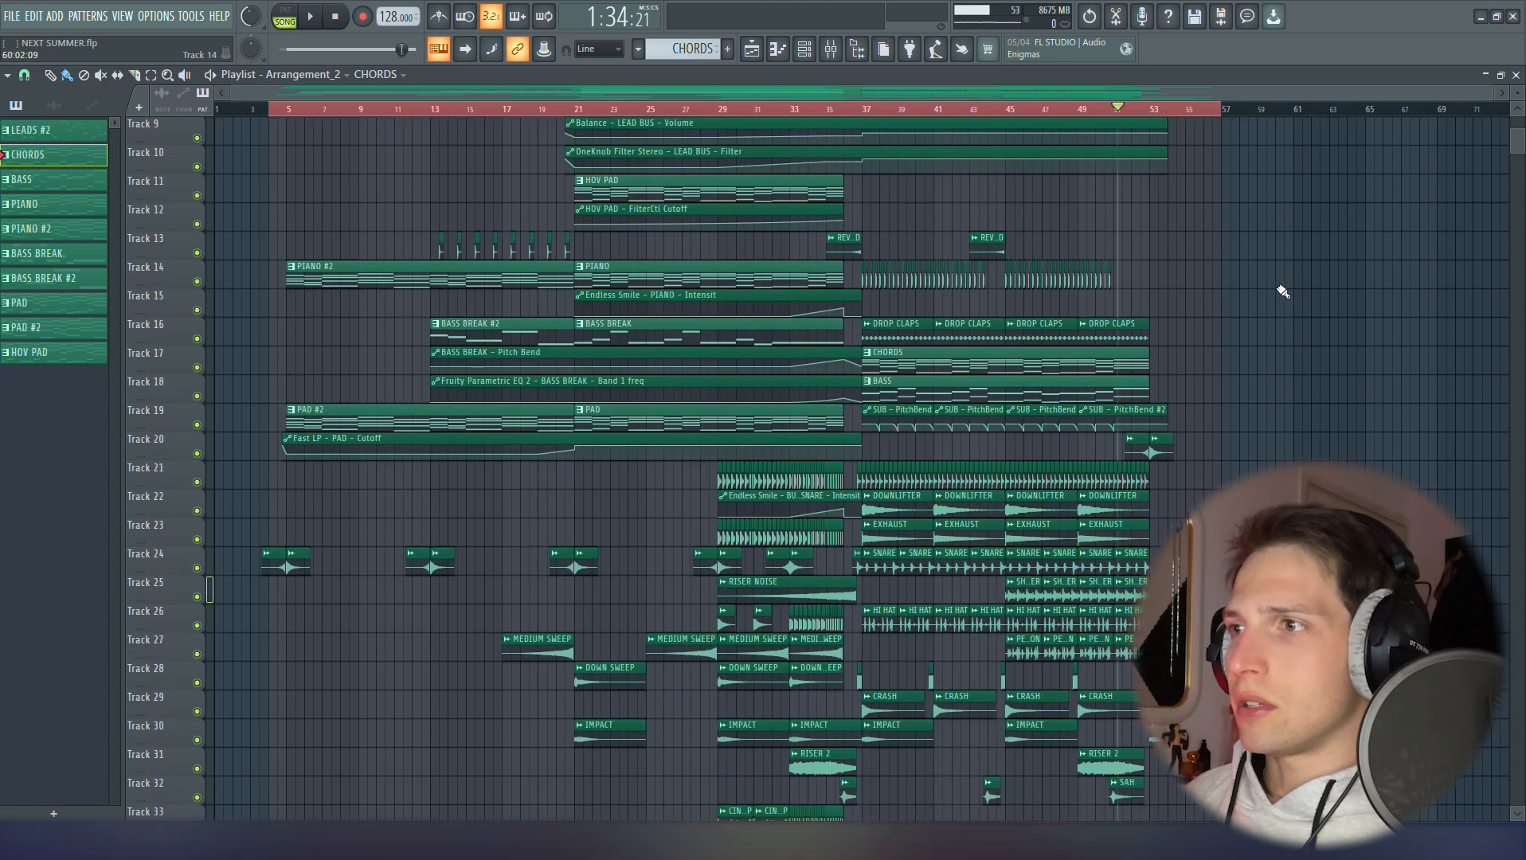
{"action": "scroll", "coordinate": [1292, 295], "scroll_direction": "up", "scroll_amount": 3}
{"action": "scroll", "coordinate": [1297, 297], "scroll_direction": "up", "scroll_amount": 4}
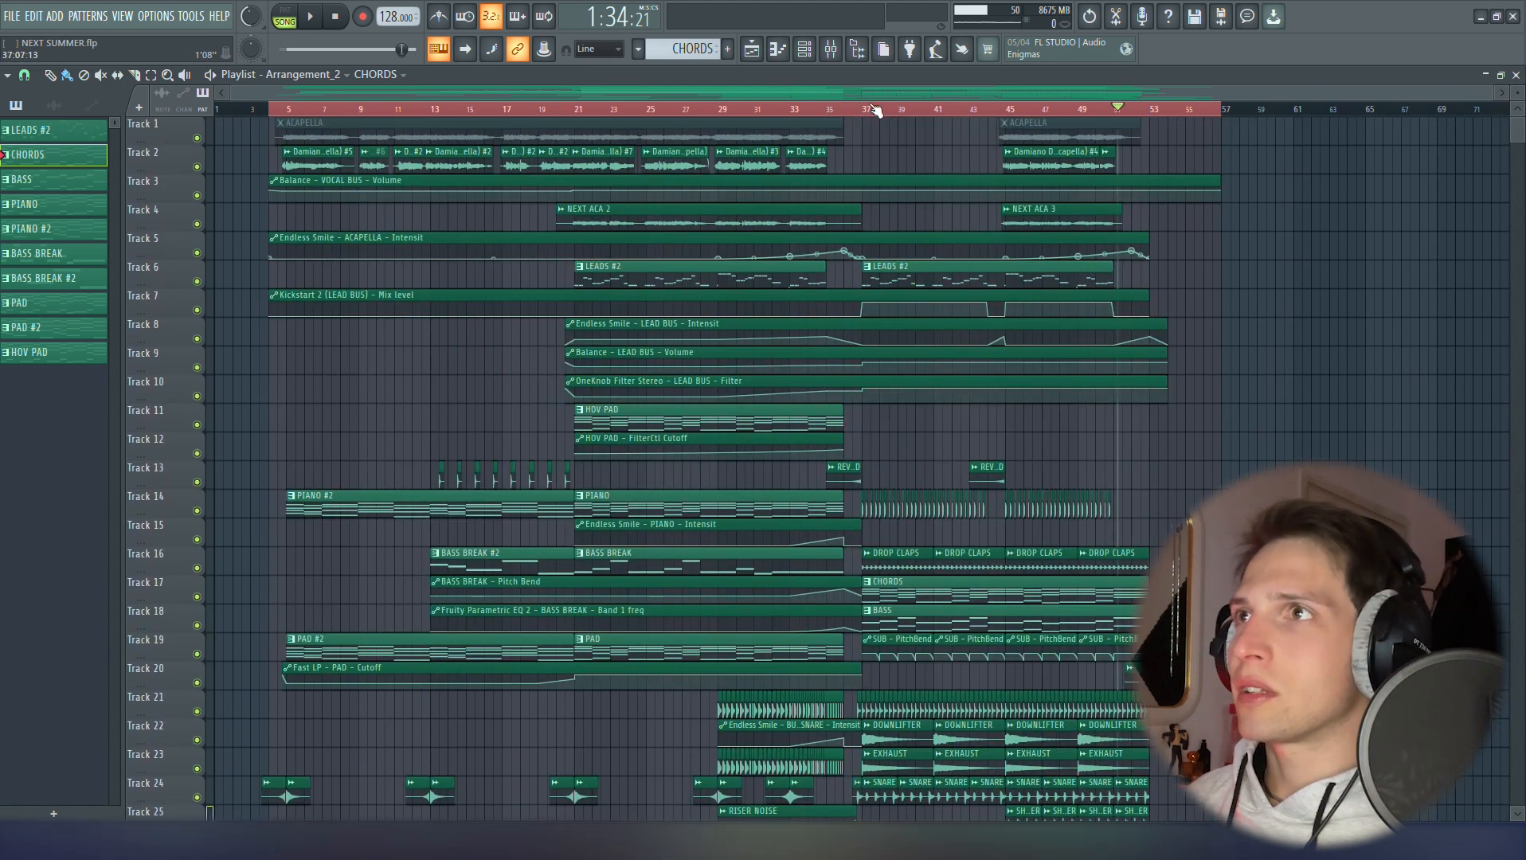
Look at the S1 Imager Stereo on the Master mixer track and return to the playlist
{"action": "left_click", "coordinate": [833, 56]}
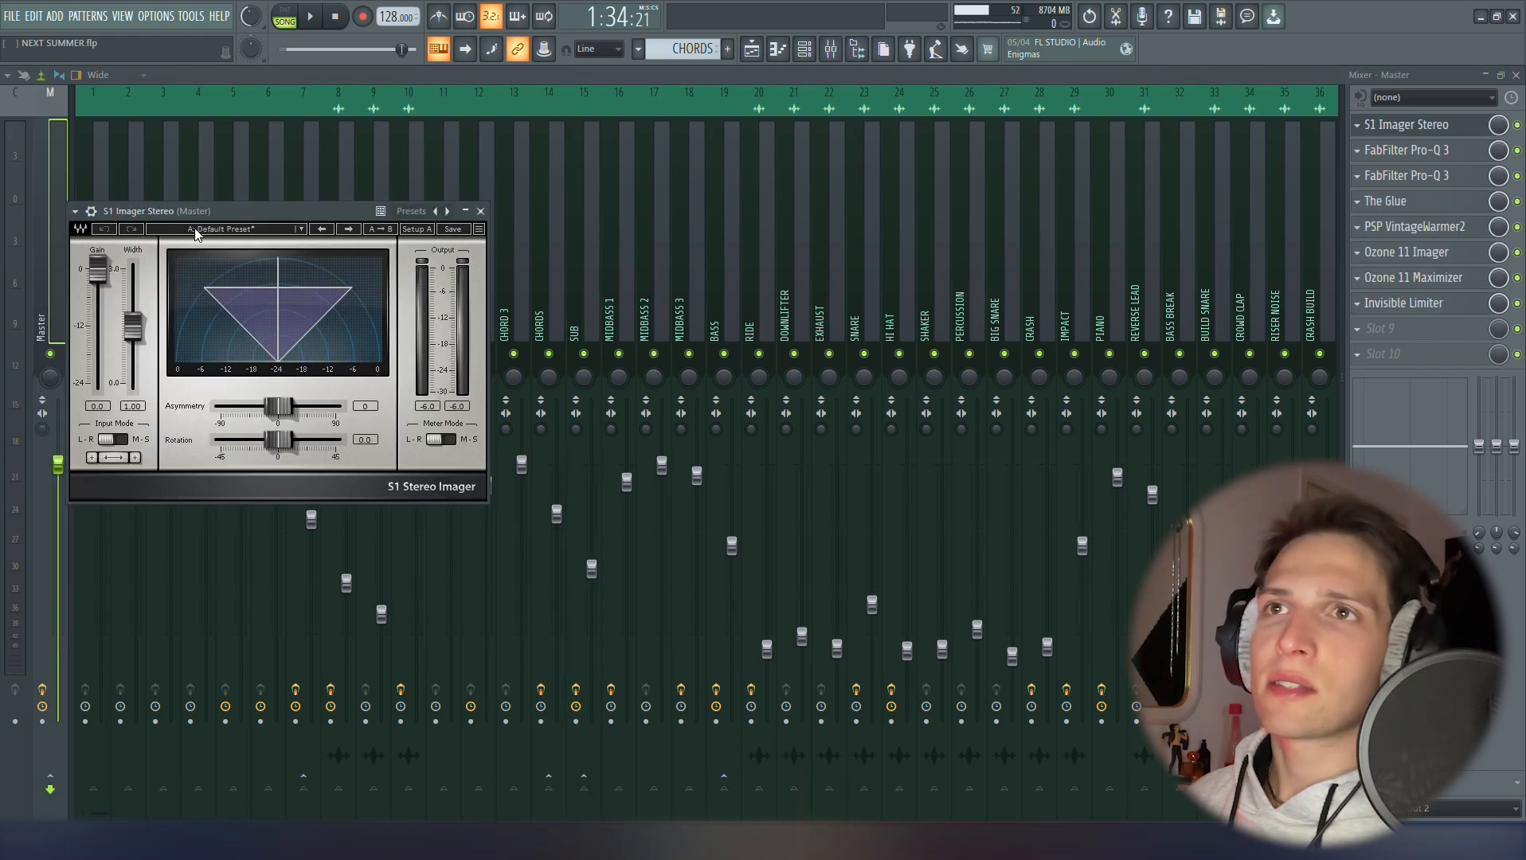
{"action": "left_click", "coordinate": [755, 53]}
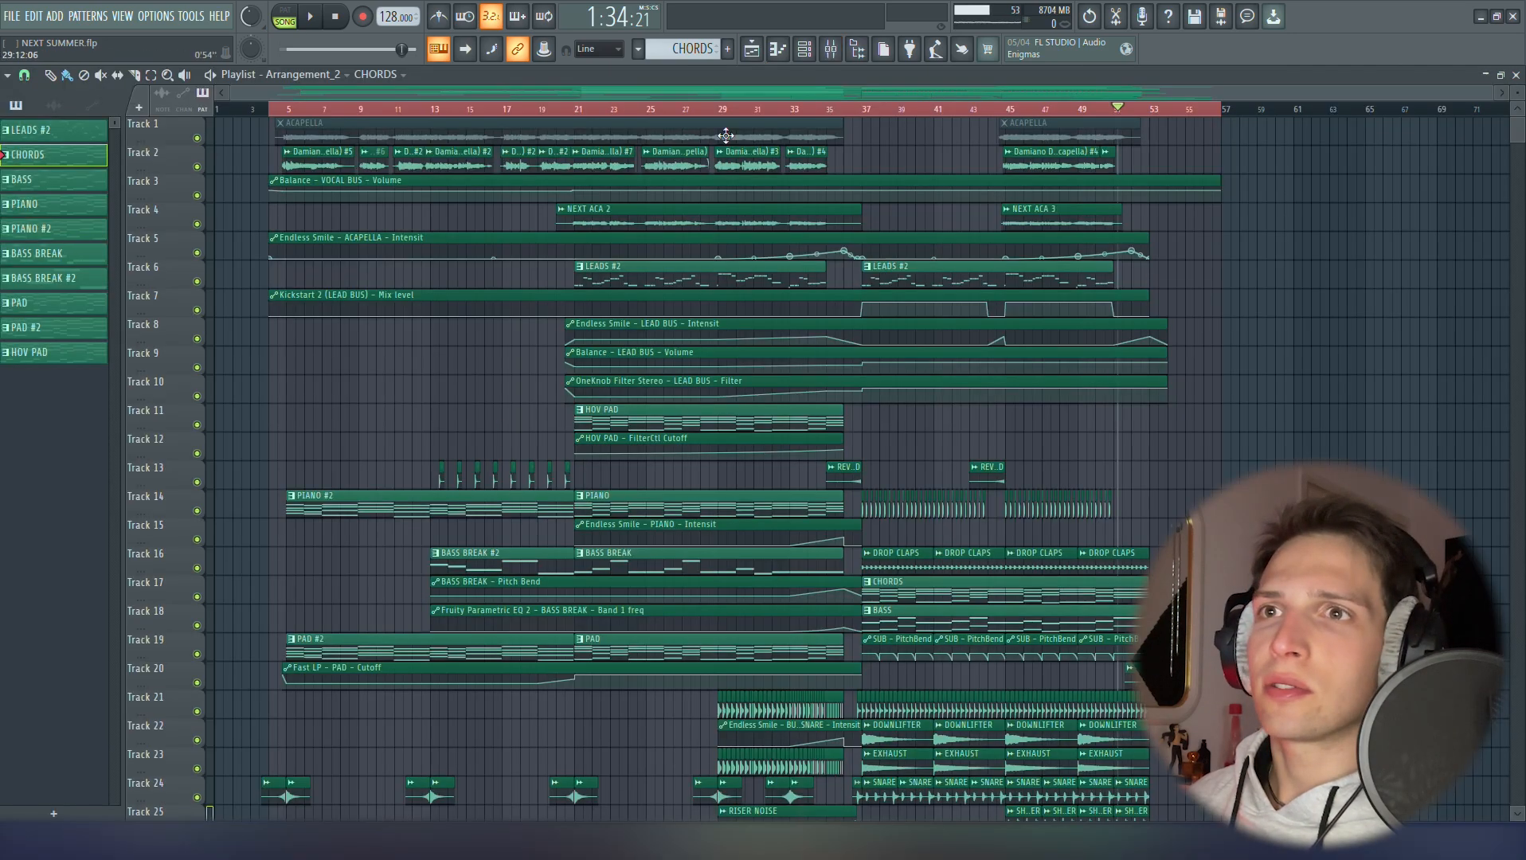
Examine the S1 Imager Stereo Master Width automation on playlist track 35, closely around its points just before bar 37
{"action": "scroll", "coordinate": [510, 427], "scroll_direction": "down", "scroll_amount": 9}
{"action": "scroll", "coordinate": [780, 593], "scroll_direction": "up", "scroll_amount": 2}
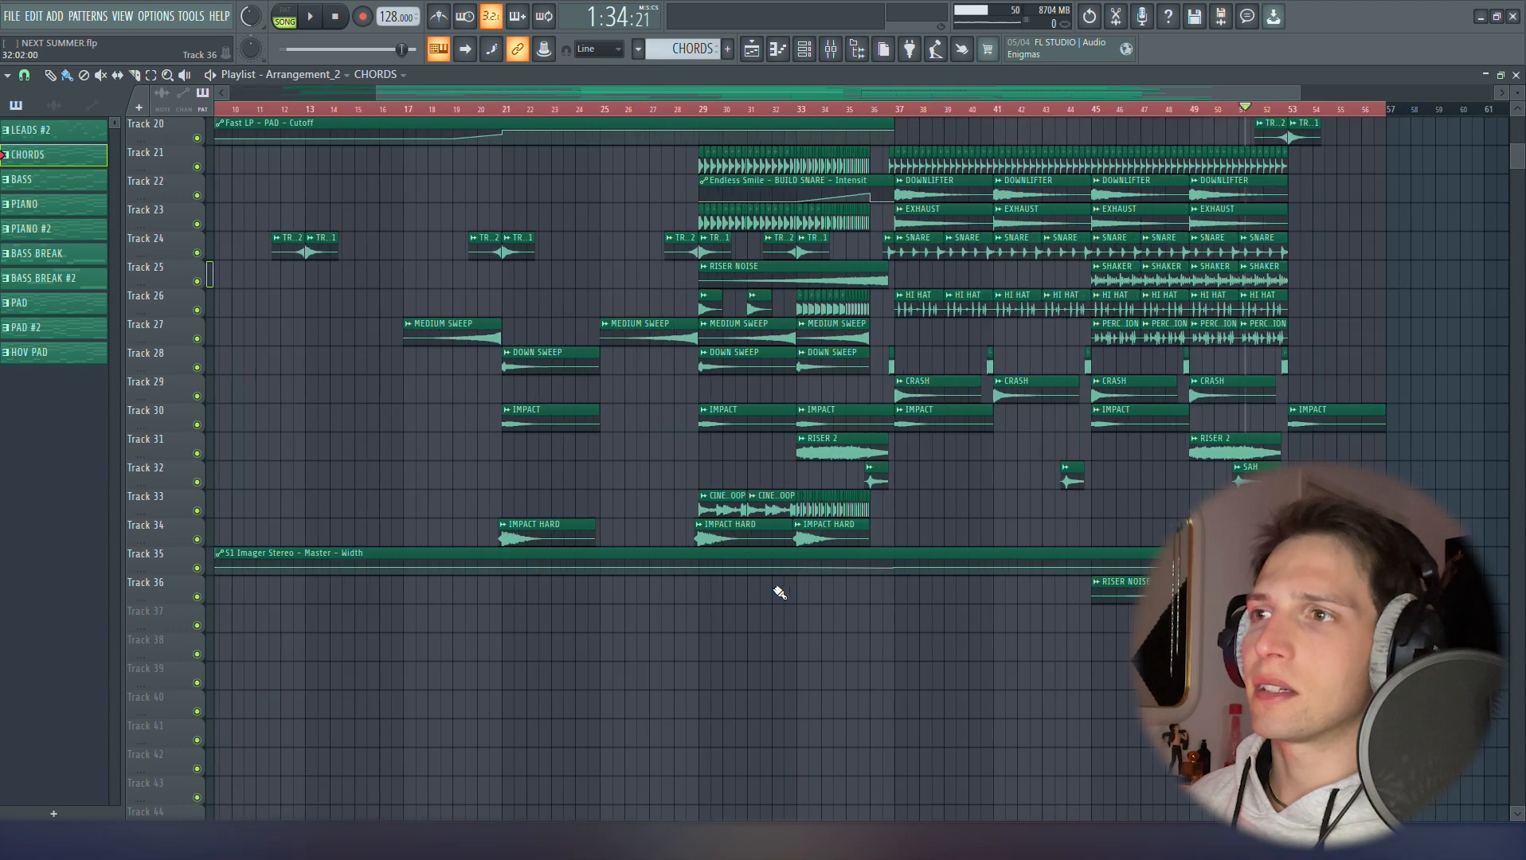
{"action": "left_click_drag", "start_coordinate": [1523, 94], "coordinate": [1522, 101]}
{"action": "scroll", "coordinate": [1447, 302], "scroll_direction": "down", "scroll_amount": 8}
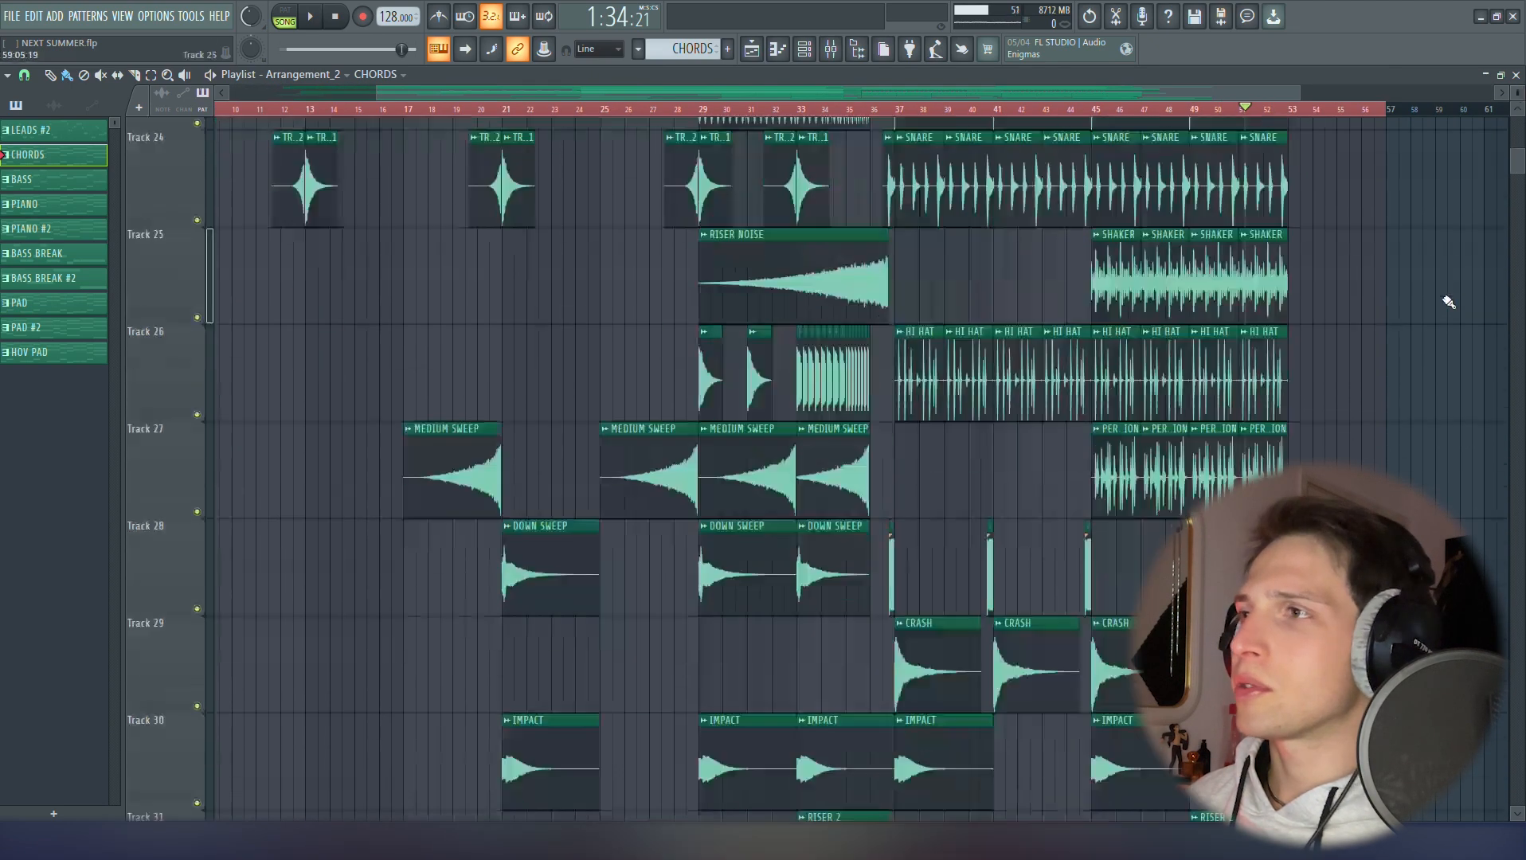
{"action": "scroll", "coordinate": [848, 453], "scroll_direction": "up", "scroll_amount": 6}
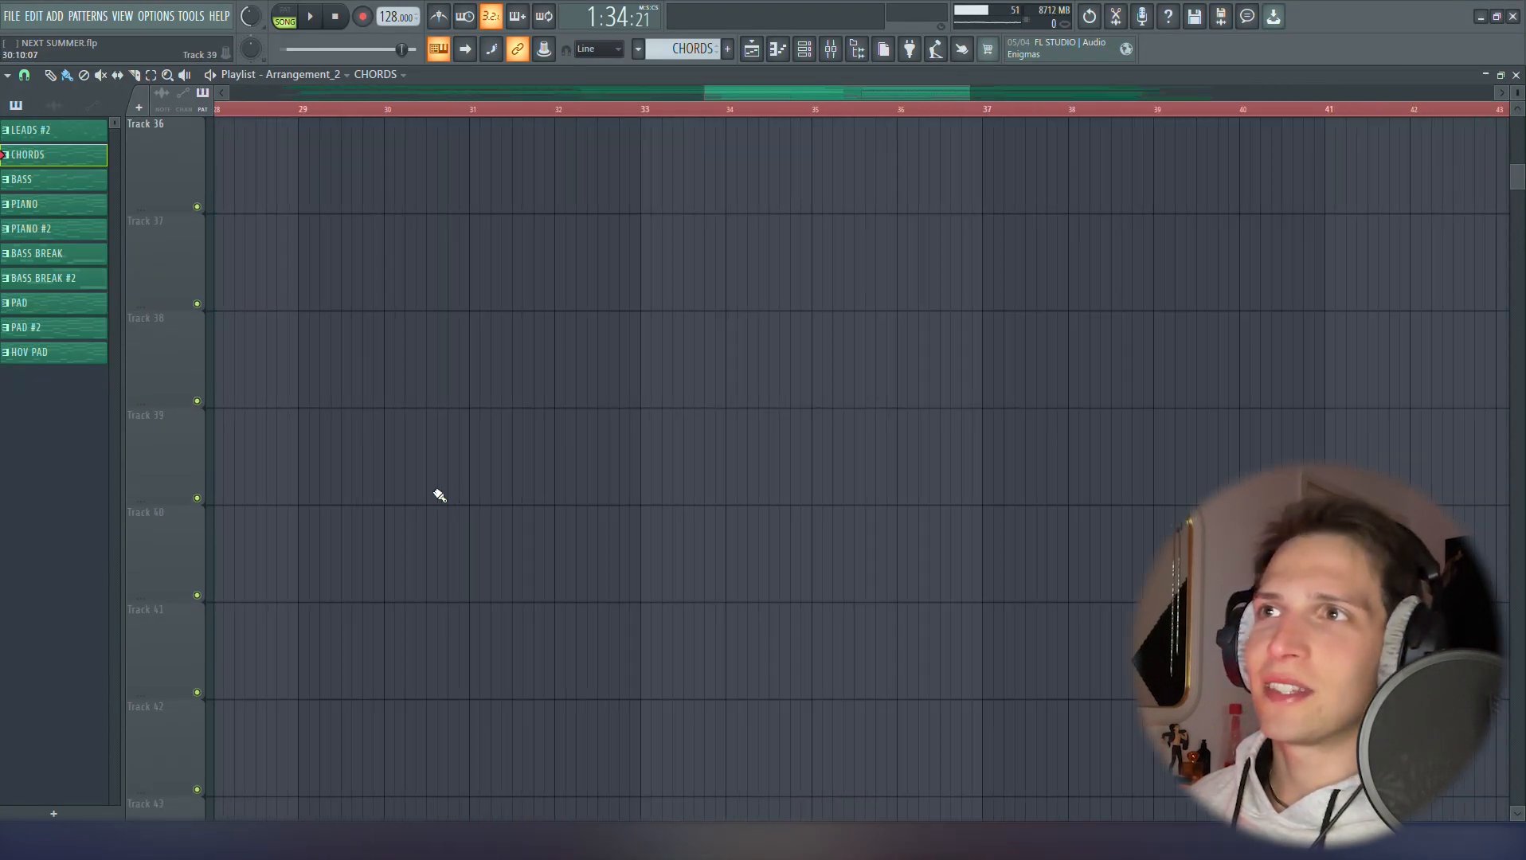
{"action": "scroll", "coordinate": [839, 451], "scroll_direction": "down", "scroll_amount": 3}
{"action": "scroll", "coordinate": [1046, 320], "scroll_direction": "up", "scroll_amount": 2}
{"action": "scroll", "coordinate": [950, 327], "scroll_direction": "down", "scroll_amount": 1}
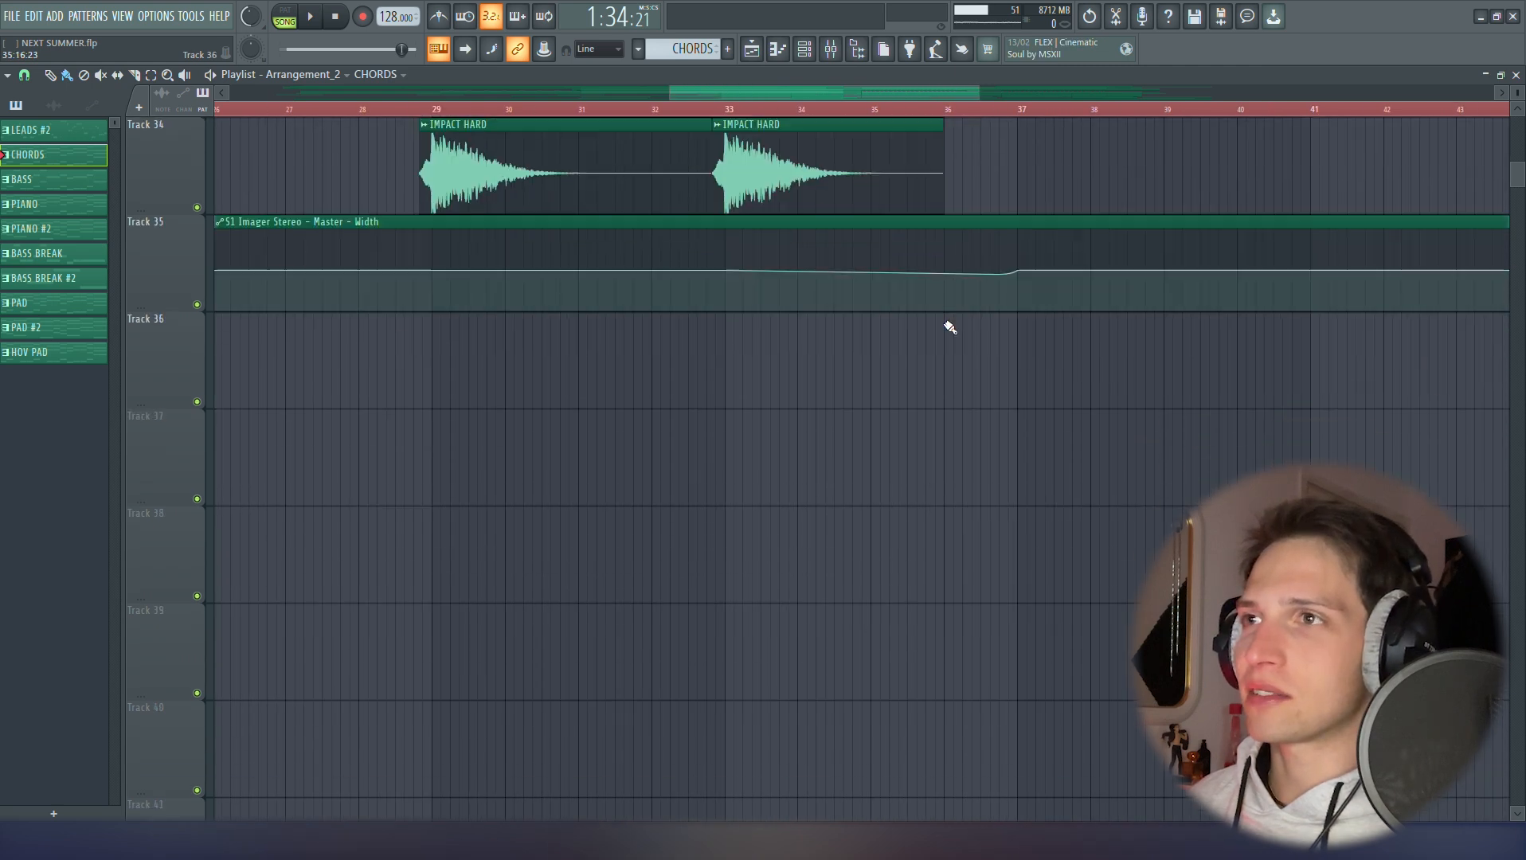
{"action": "scroll", "coordinate": [1005, 309], "scroll_direction": "down", "scroll_amount": 1}
{"action": "scroll", "coordinate": [1005, 308], "scroll_direction": "up", "scroll_amount": 1}
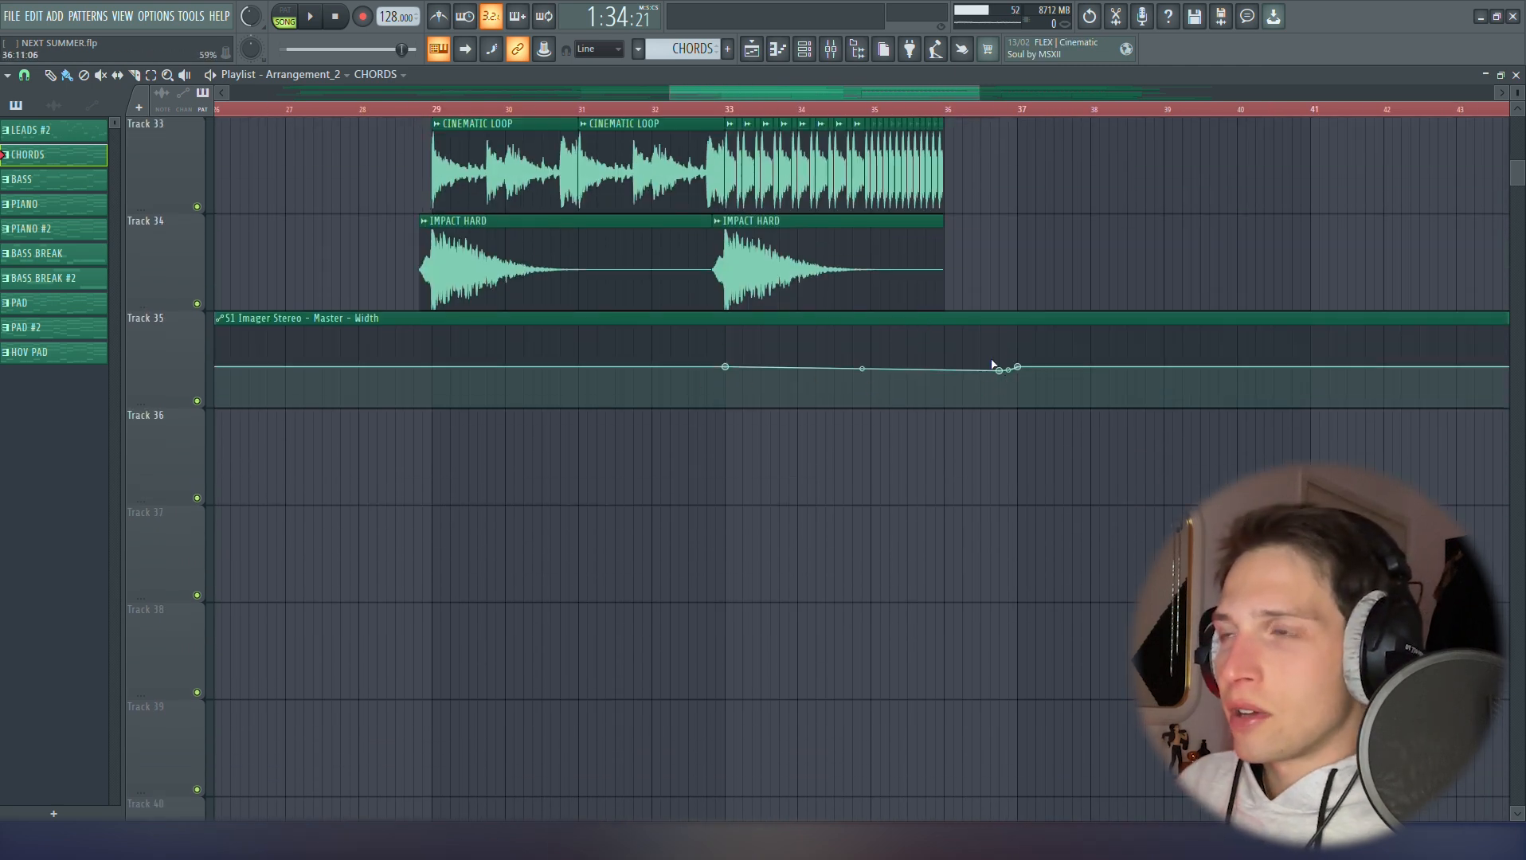
{"action": "scroll", "coordinate": [992, 334], "scroll_direction": "up", "scroll_amount": 4}
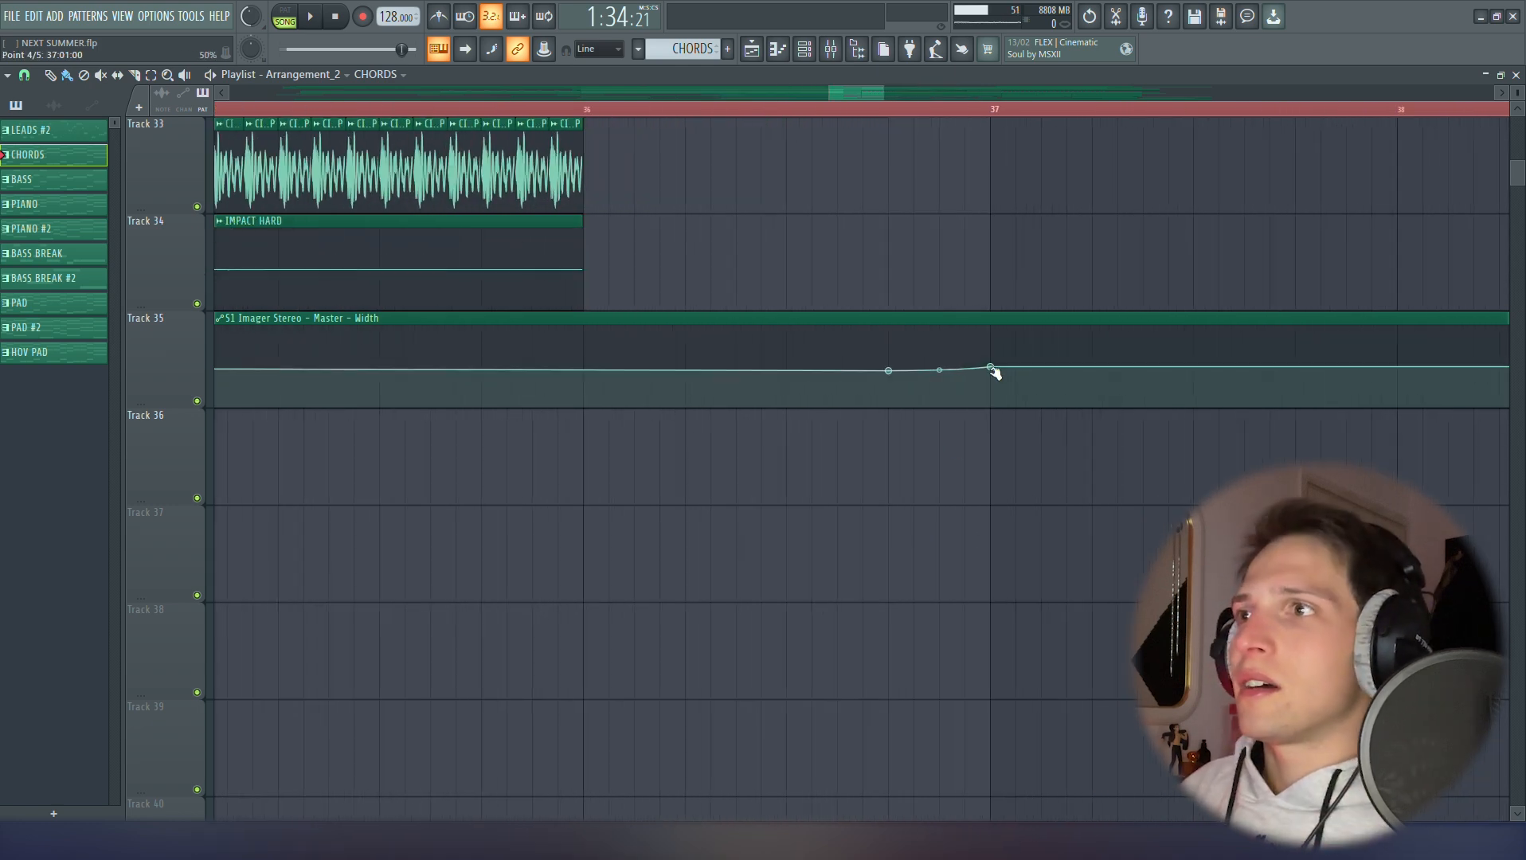
{"action": "scroll", "coordinate": [983, 426], "scroll_direction": "down", "scroll_amount": 2}
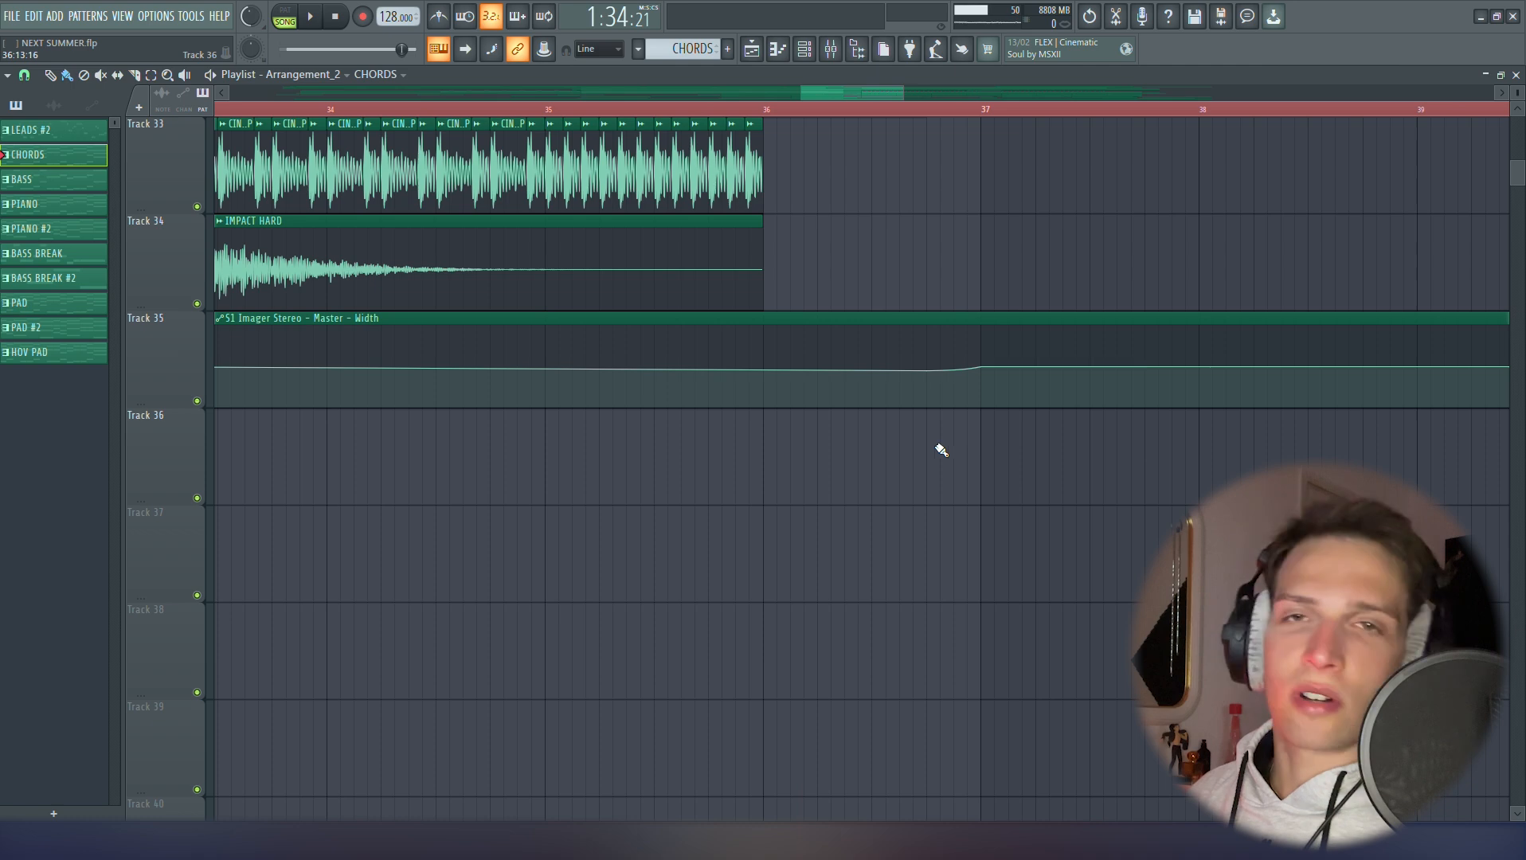
Review the settings of both FabFilter Pro-Q 3 equalizers on the Master mixer track
{"action": "key", "text": "F9"}
{"action": "left_click", "coordinate": [1434, 150]}
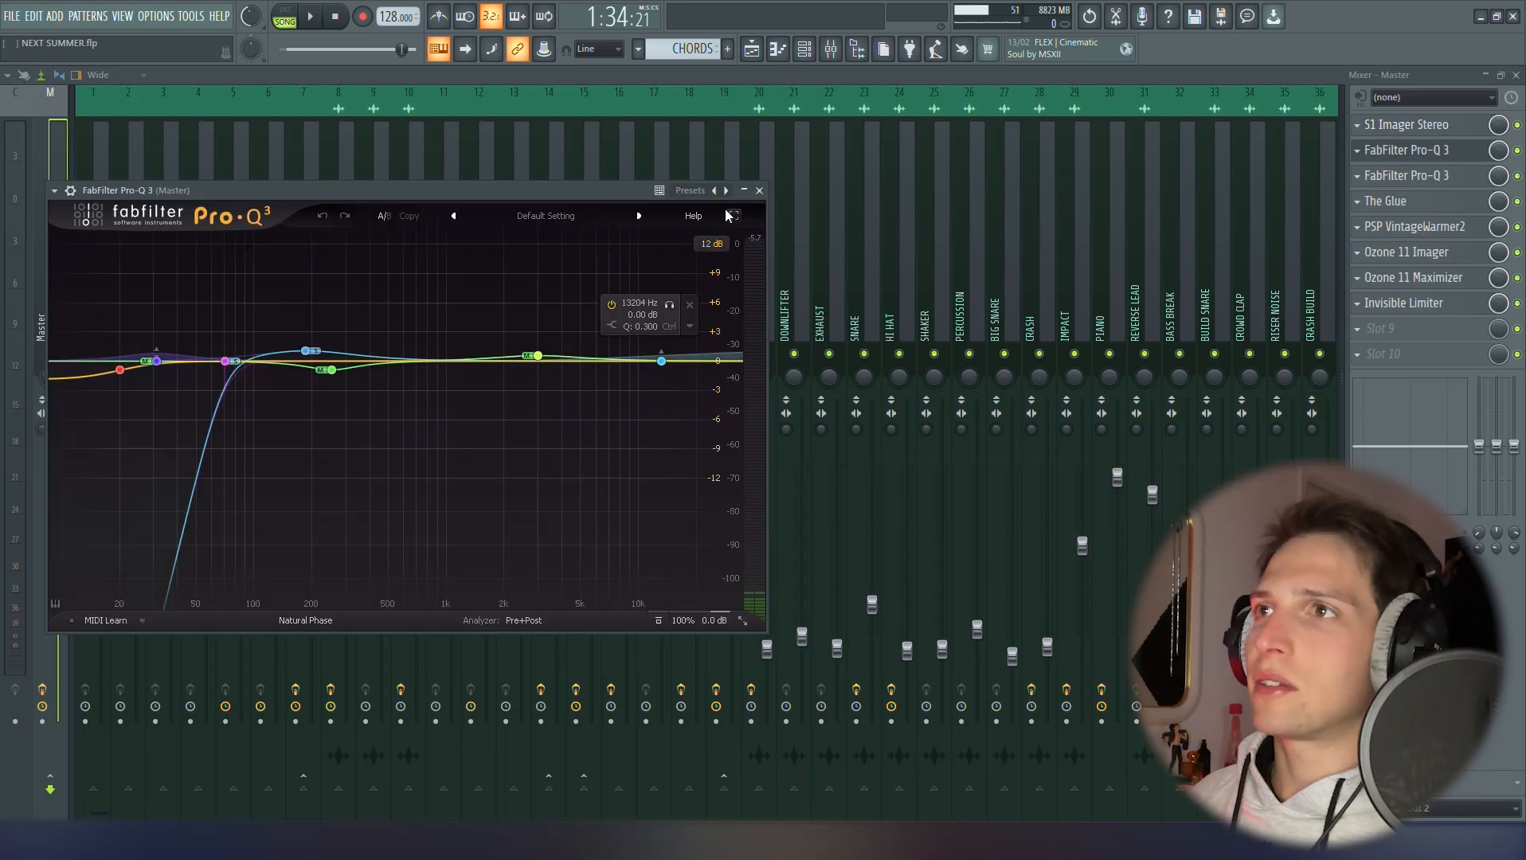
{"action": "left_click", "coordinate": [760, 192]}
{"action": "left_click", "coordinate": [1440, 176]}
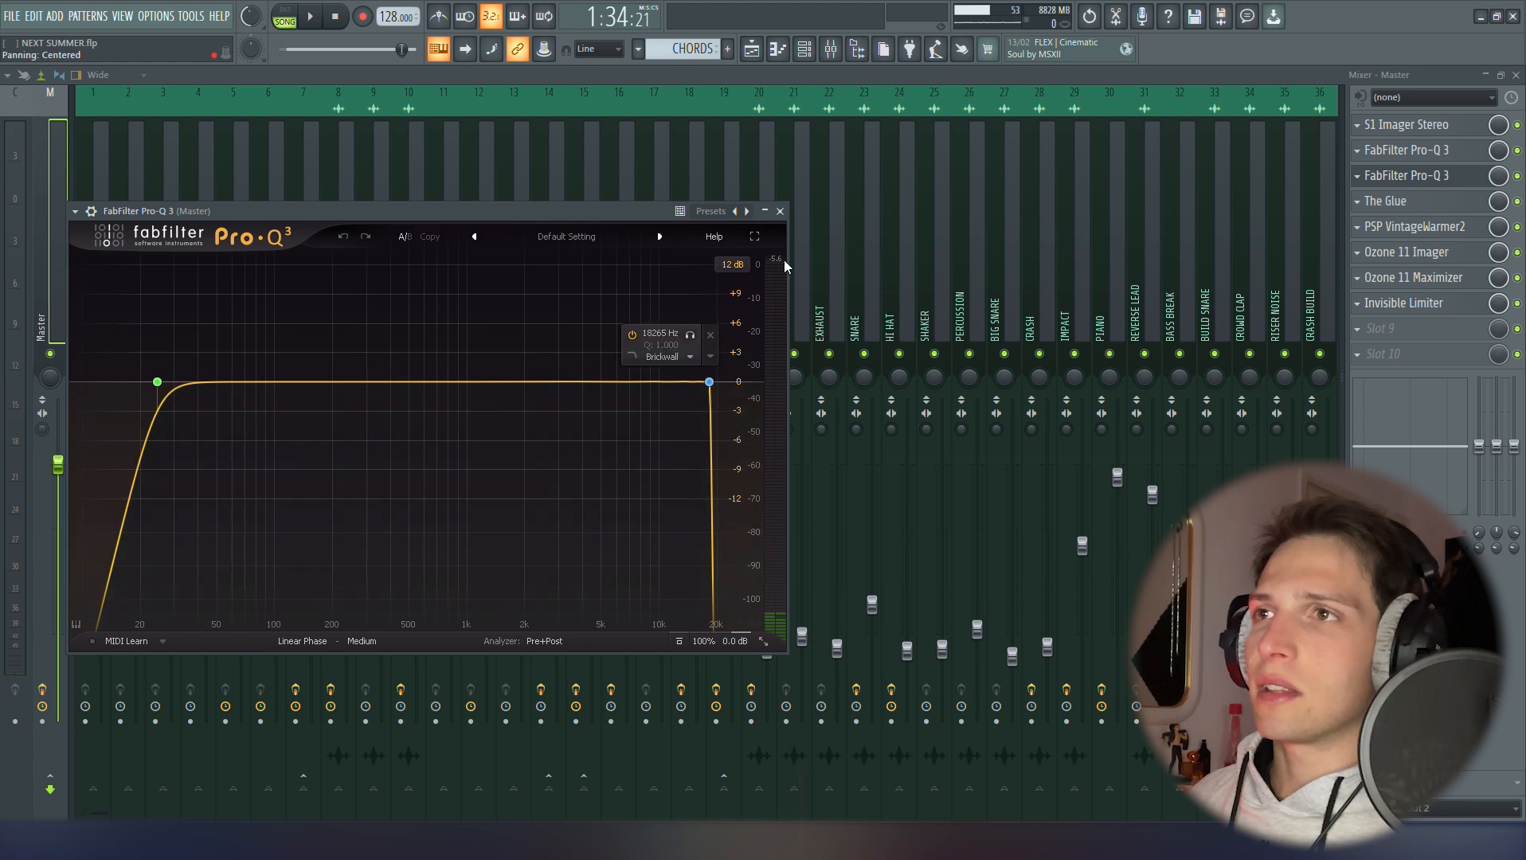
{"action": "left_click", "coordinate": [780, 212]}
Review The Glue compressor and the PSP VintageWarmer2 in the Master effect chain
{"action": "left_click", "coordinate": [1429, 202]}
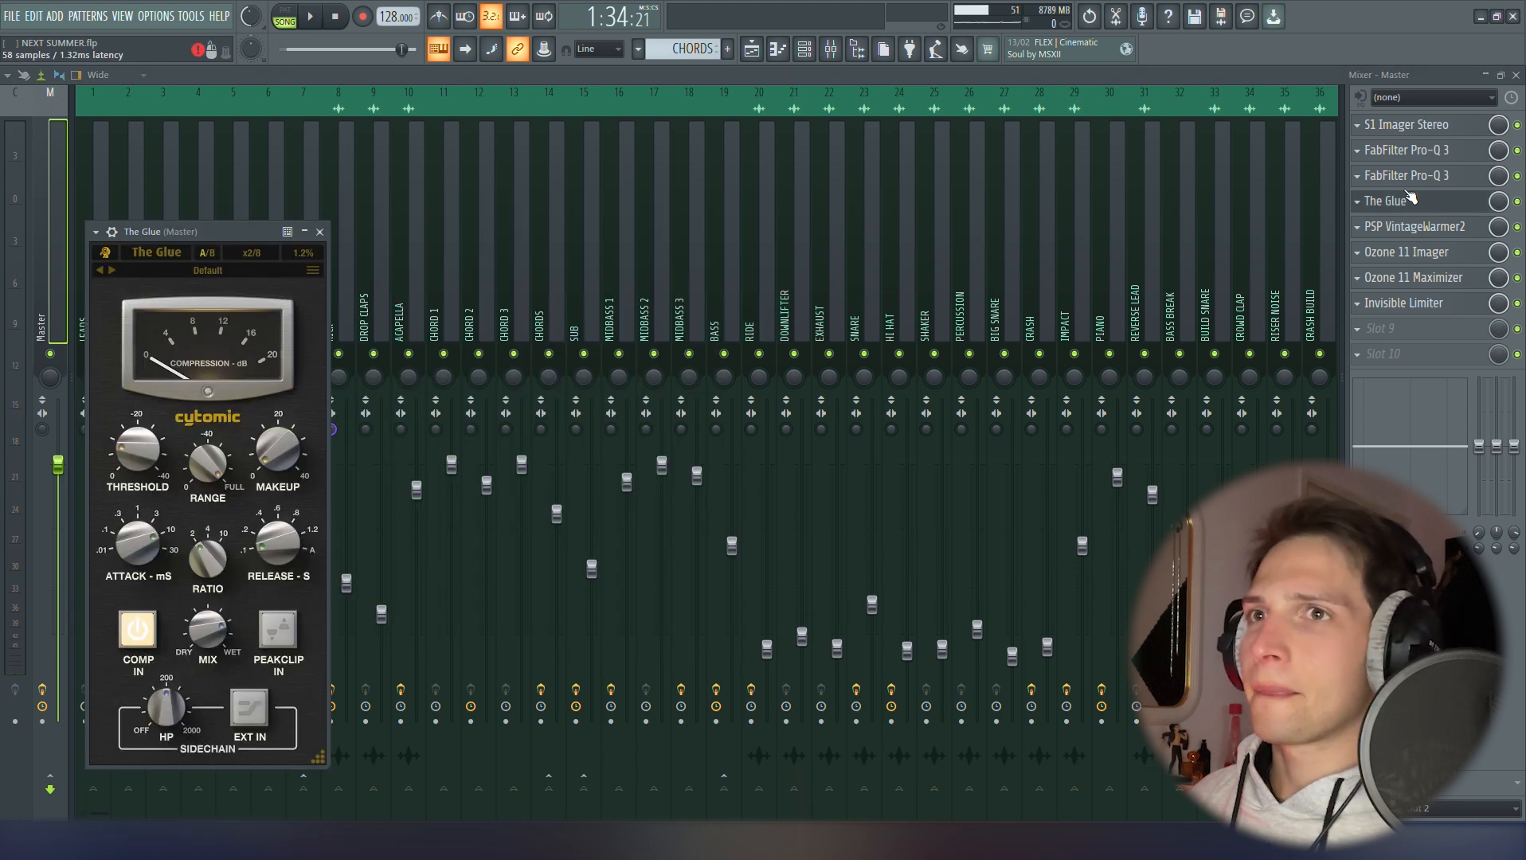
{"action": "left_click", "coordinate": [321, 231]}
{"action": "left_click", "coordinate": [1409, 228]}
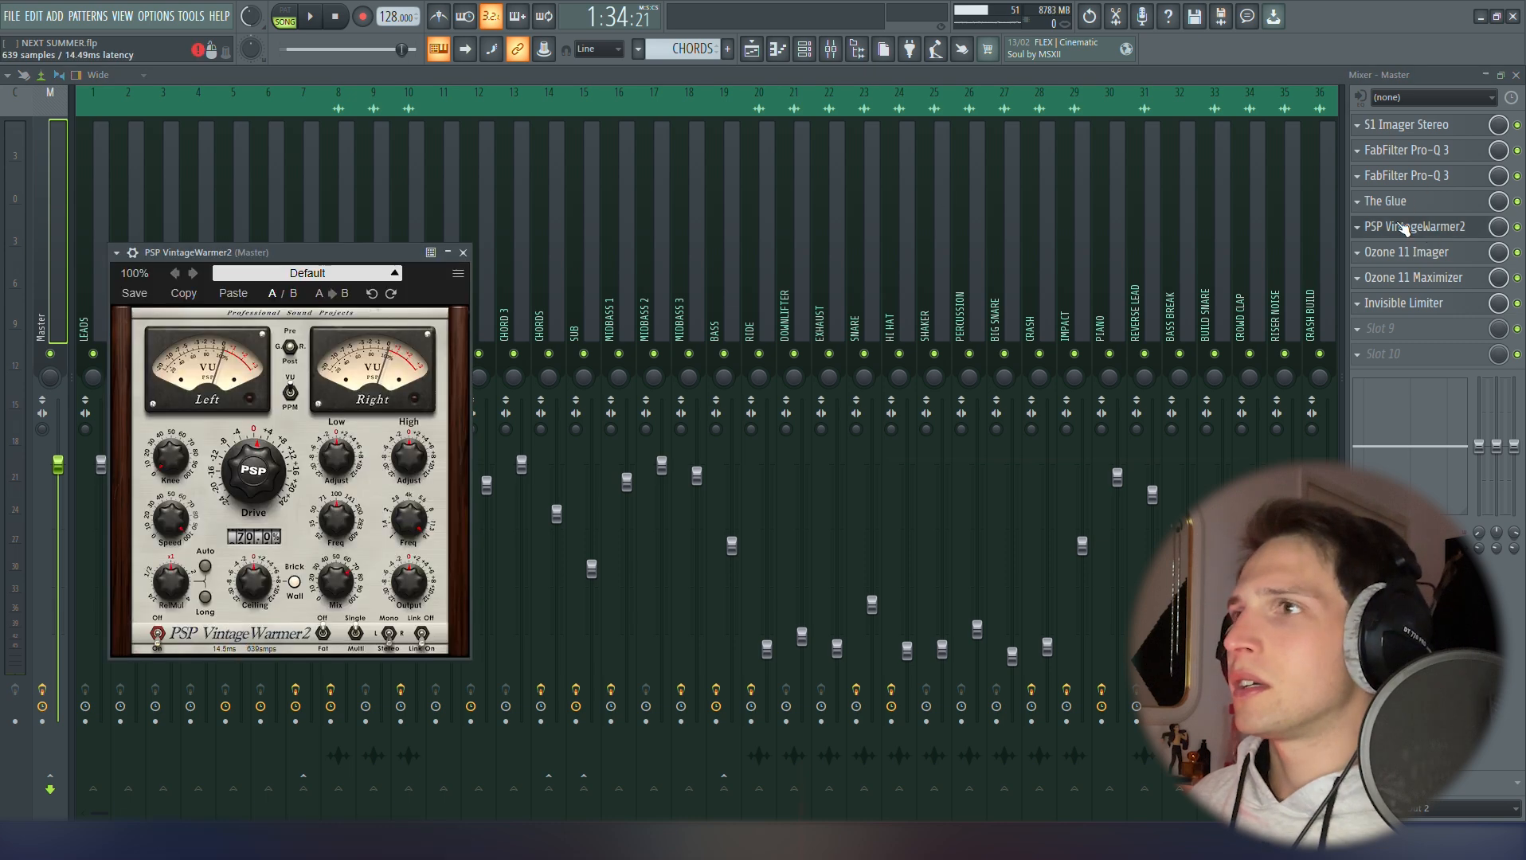
{"action": "left_click", "coordinate": [463, 252]}
Look at the Master's Ozone 11 Imager and check the PSP VintageWarmer2 again
{"action": "left_click", "coordinate": [1473, 263]}
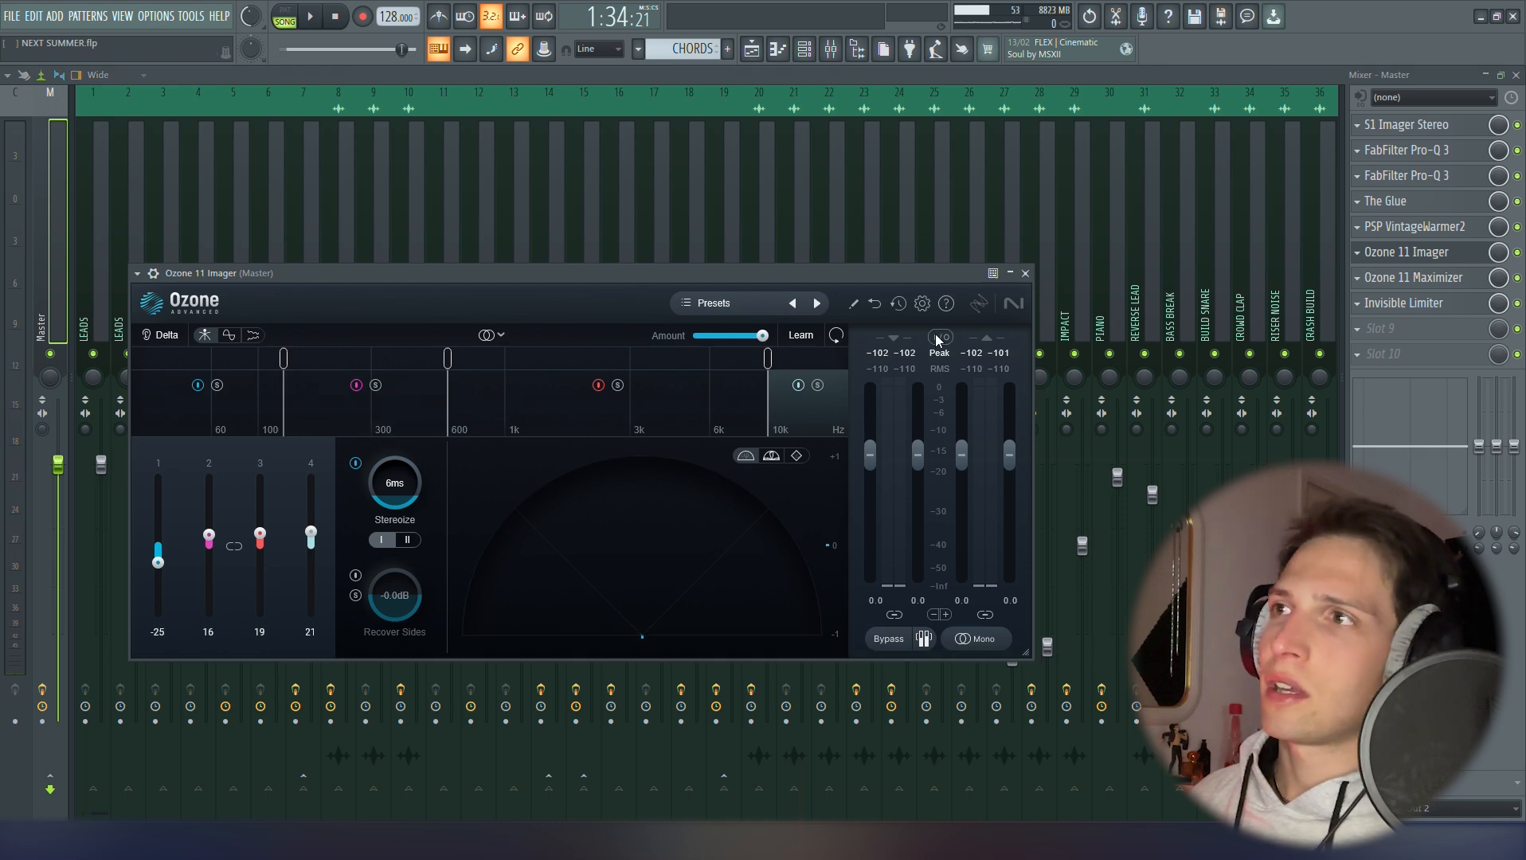
{"action": "left_click", "coordinate": [1025, 273]}
{"action": "left_click", "coordinate": [1425, 228]}
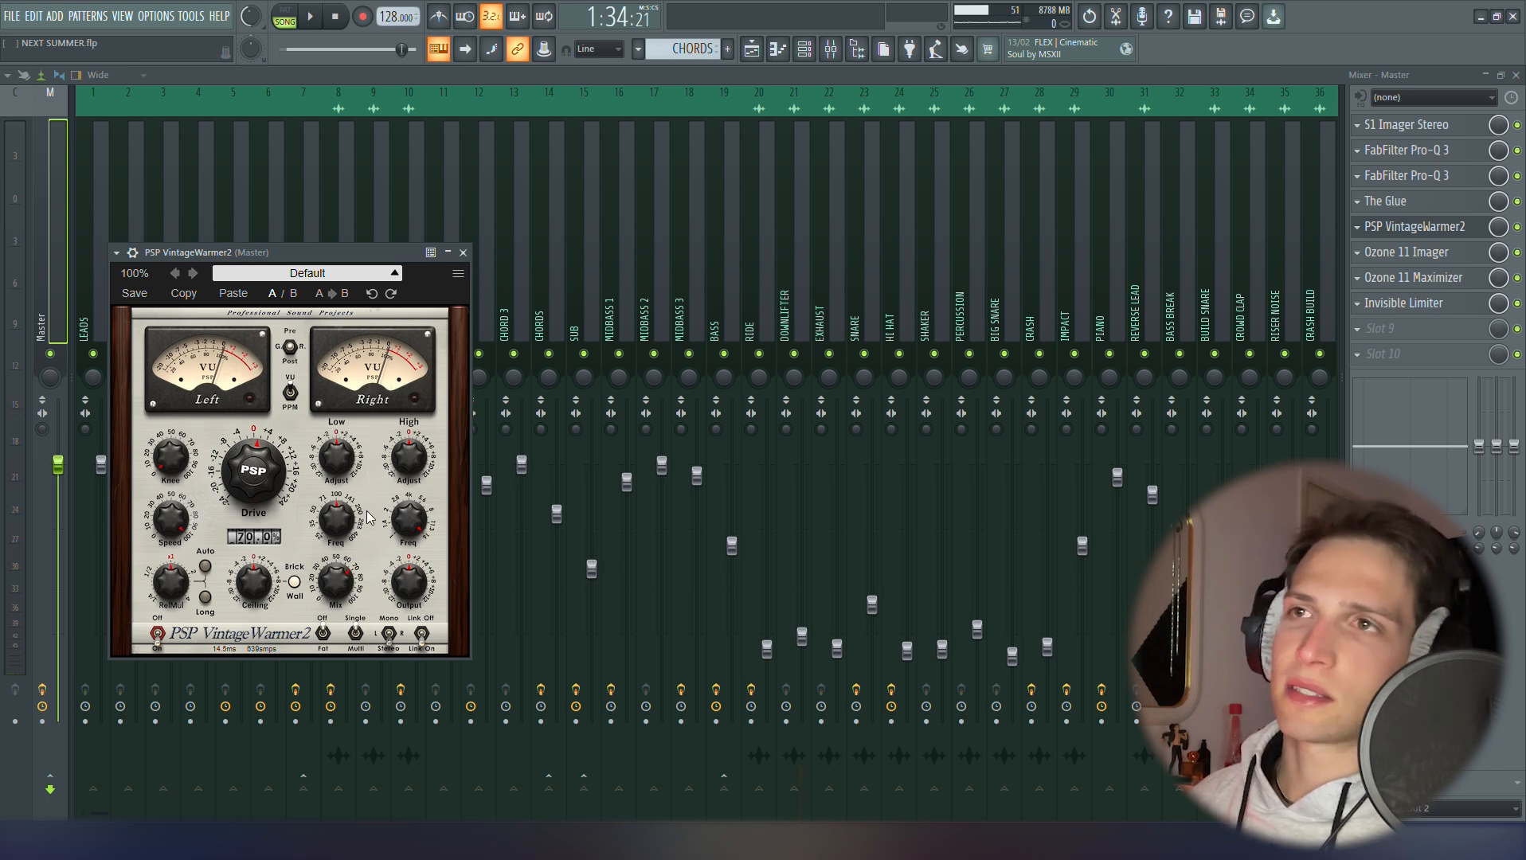
{"action": "left_click", "coordinate": [461, 254]}
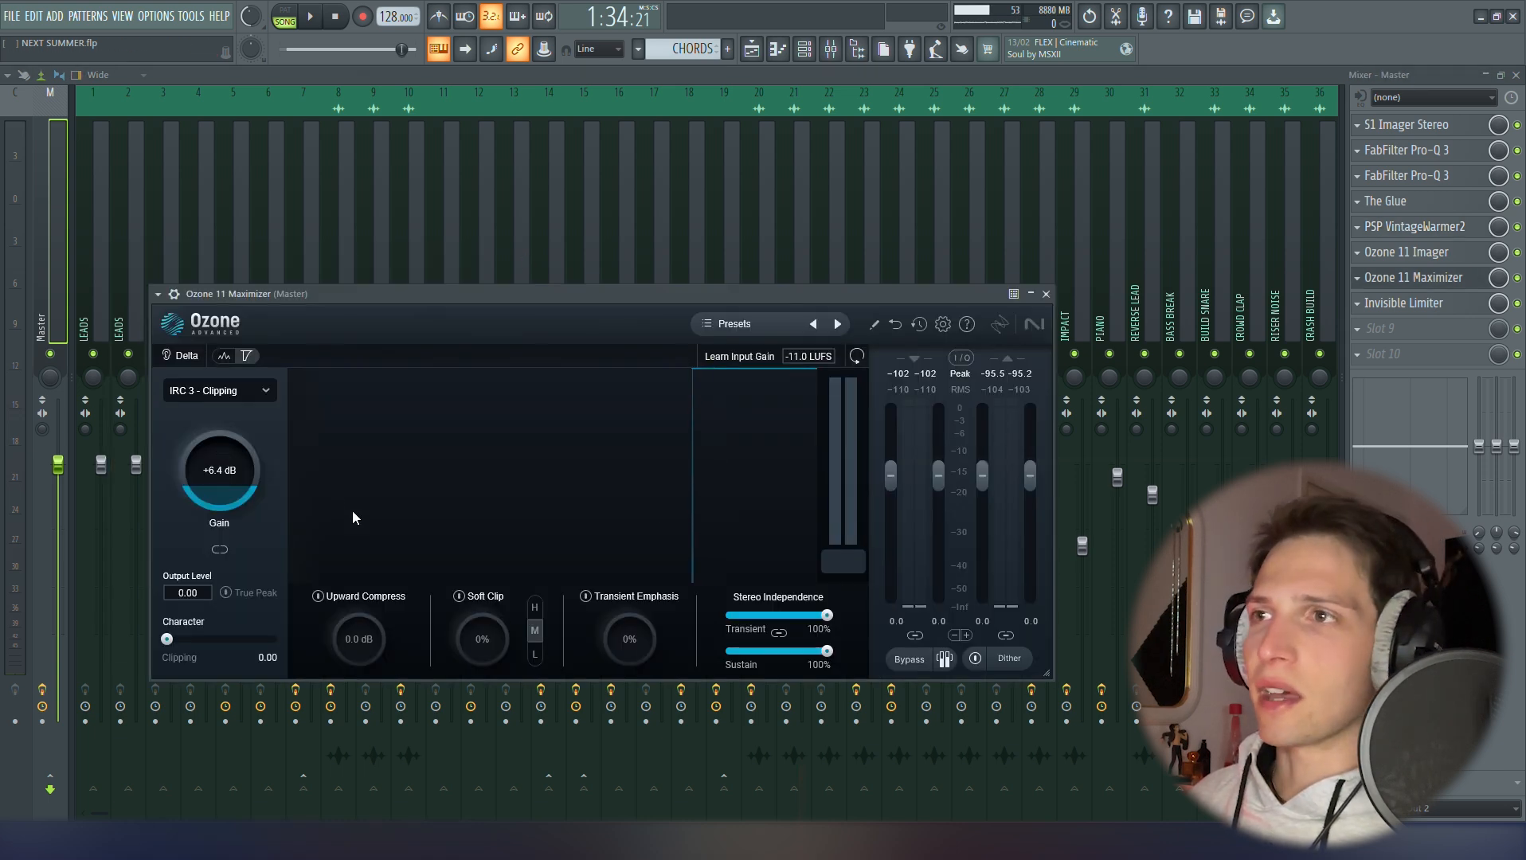
Review the Ozone 11 Maximizer and the Invisible Limiter at the end of the Master chain
{"action": "left_click", "coordinate": [1047, 294]}
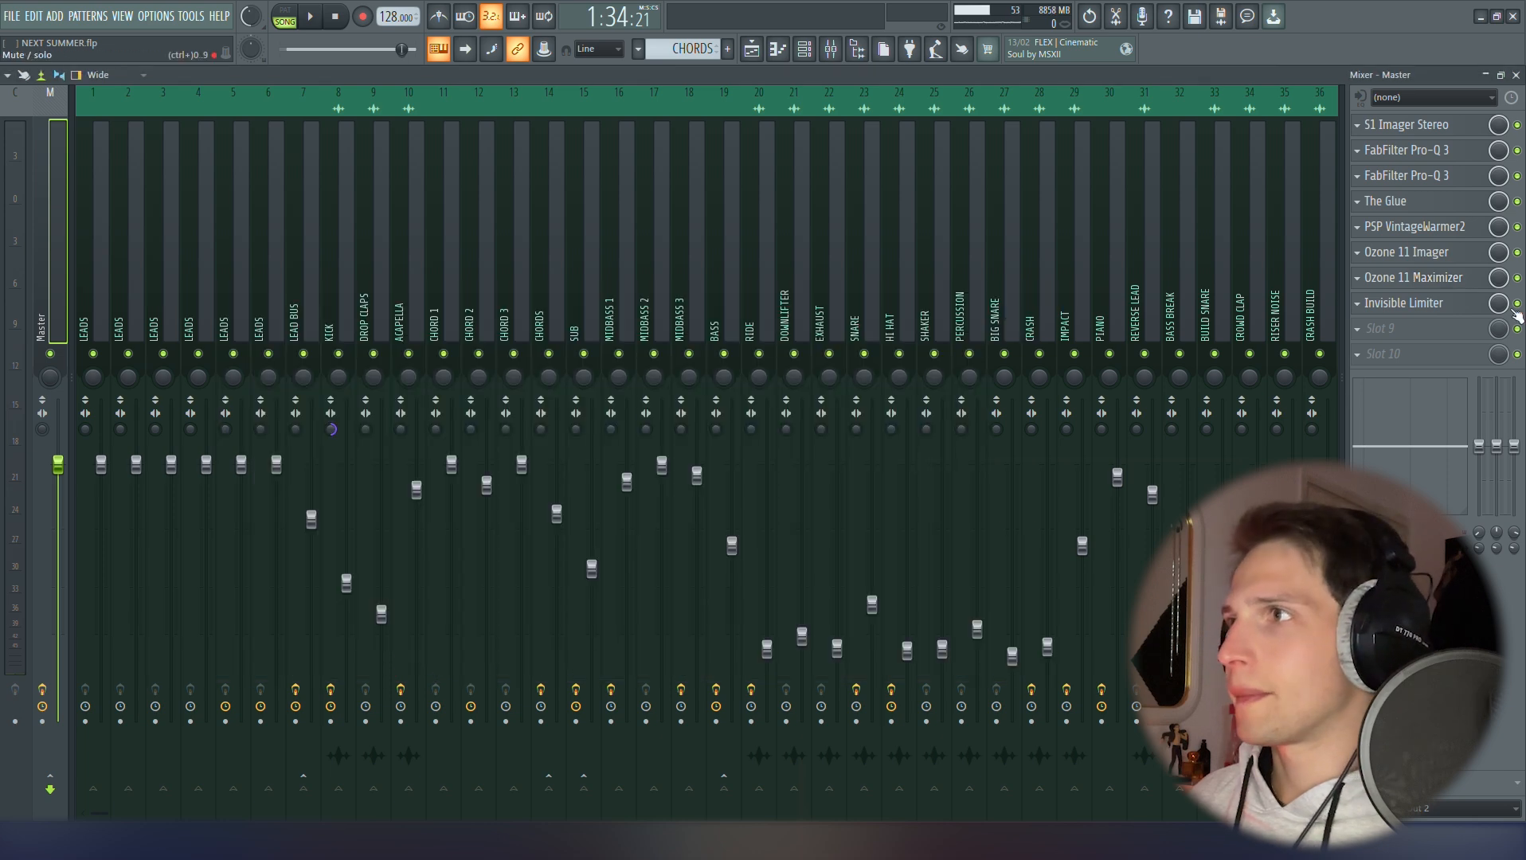
{"action": "left_click", "coordinate": [1466, 304]}
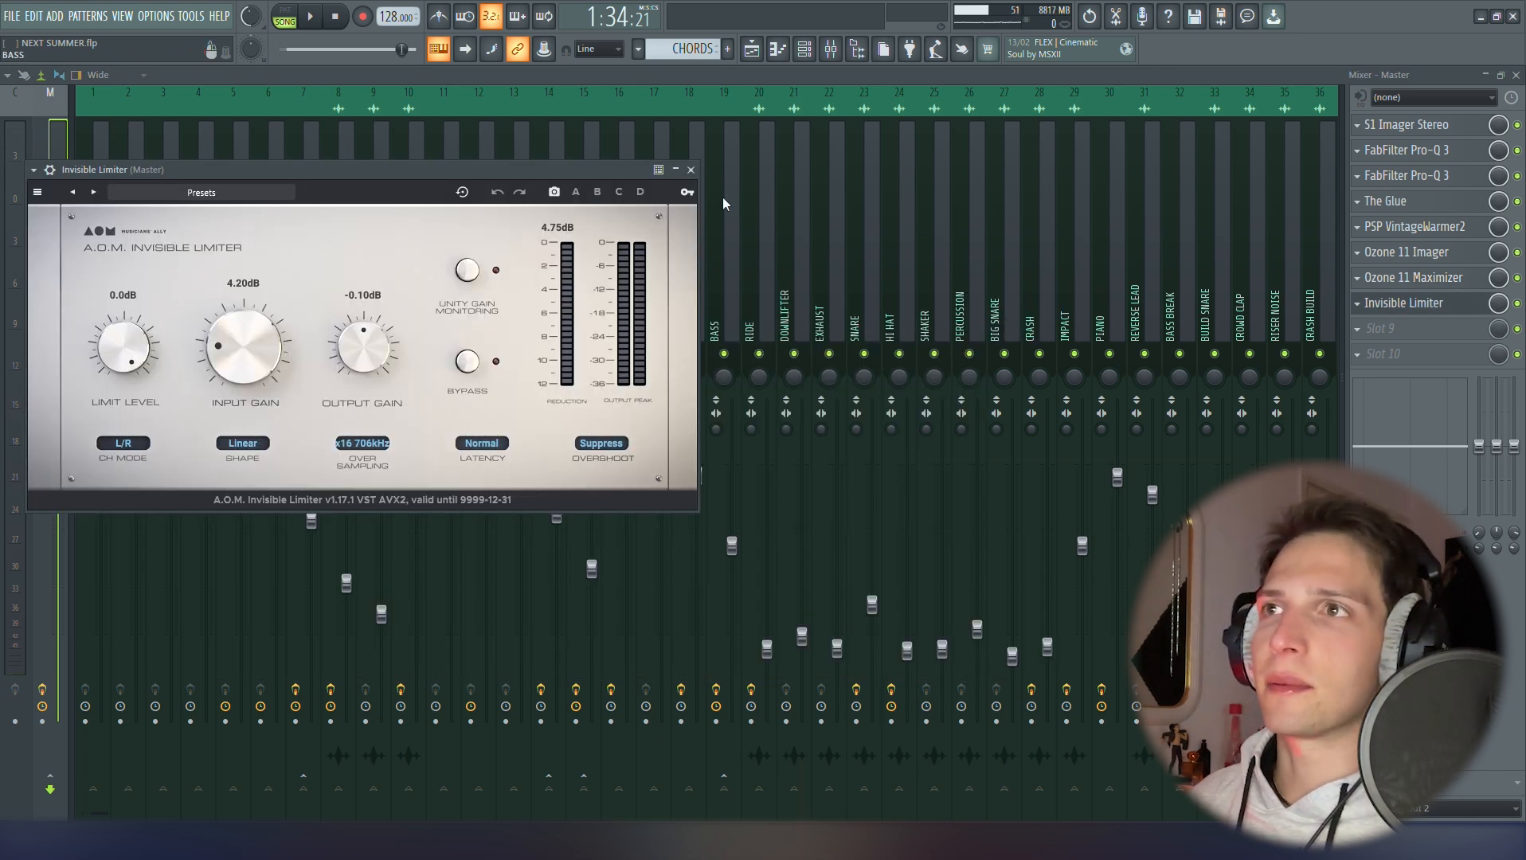